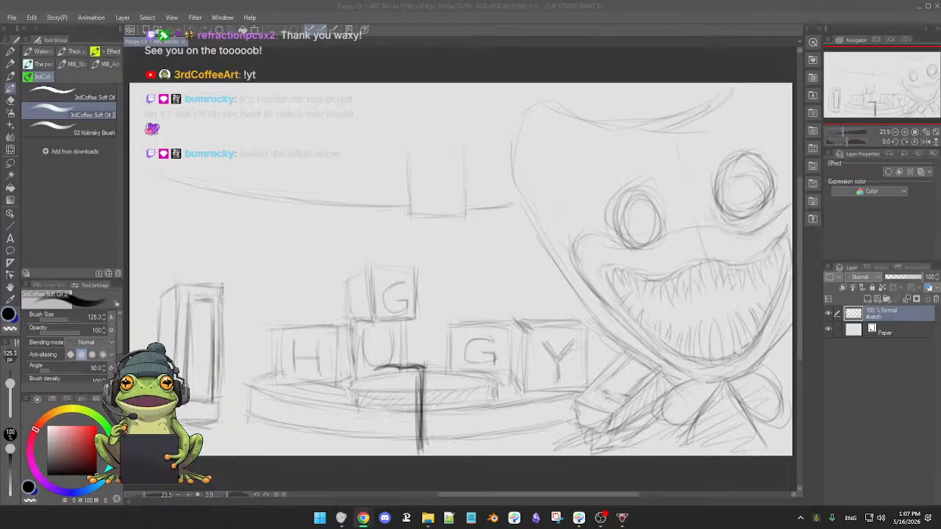
Quit one of the background apps running in the system tray.
{"action": "key", "text": "super+d"}
{"action": "key", "text": "super+d"}
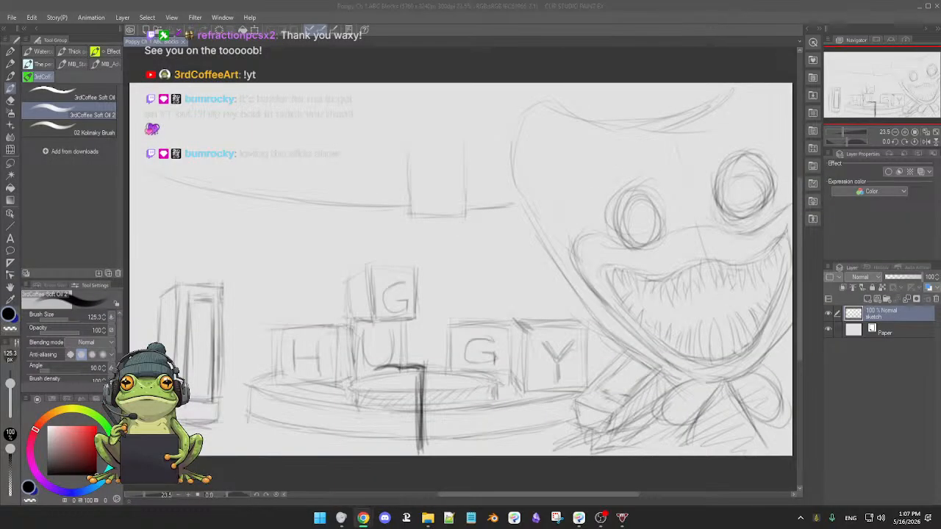
{"action": "left_click", "coordinate": [801, 518]}
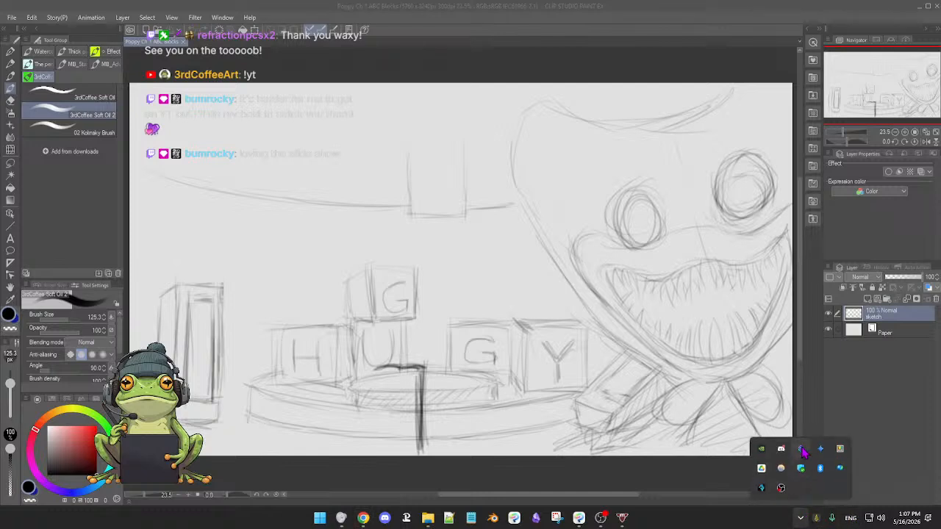
{"action": "right_click", "coordinate": [800, 467]}
{"action": "left_click", "coordinate": [812, 475]}
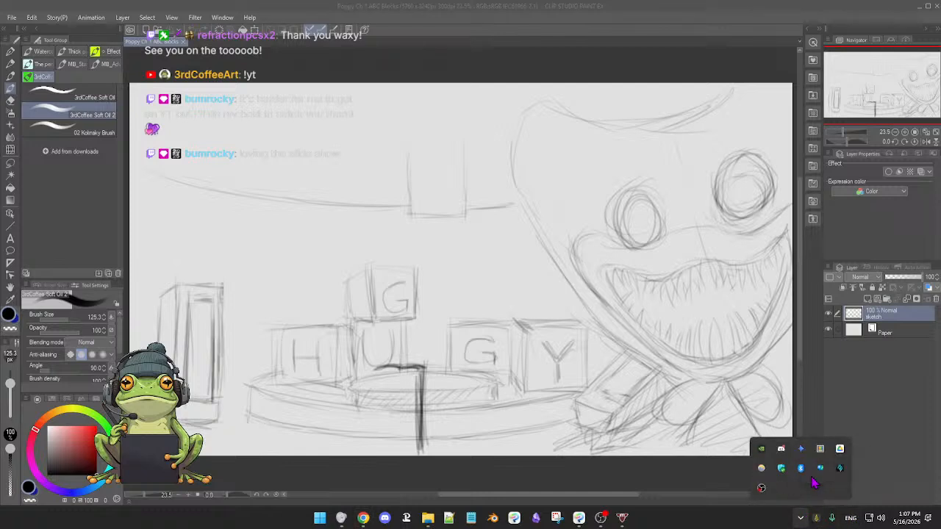
{"action": "left_click", "coordinate": [800, 518]}
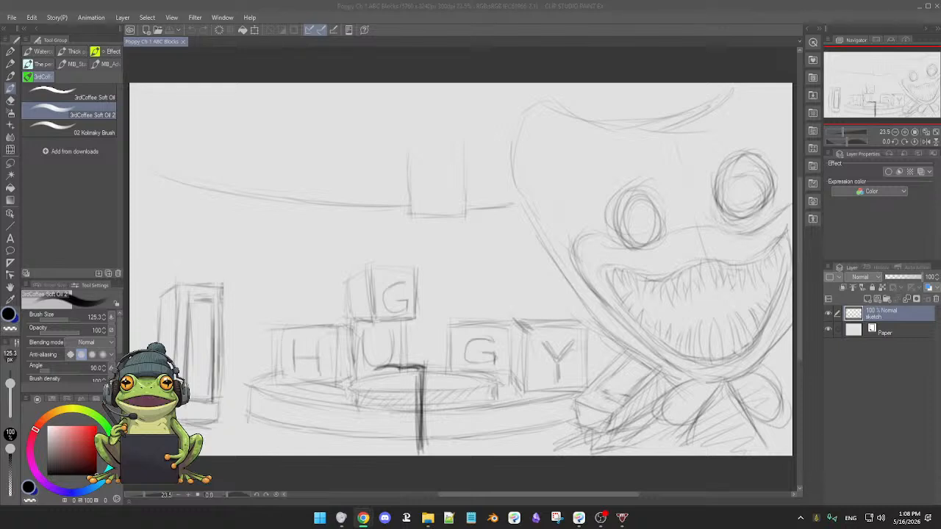
Switch to the browser, preview the Wikipedia cover image in the "poppy playtime 1 cover" results, and move the browser off the drawing.
{"action": "key", "text": "alt+Tab"}
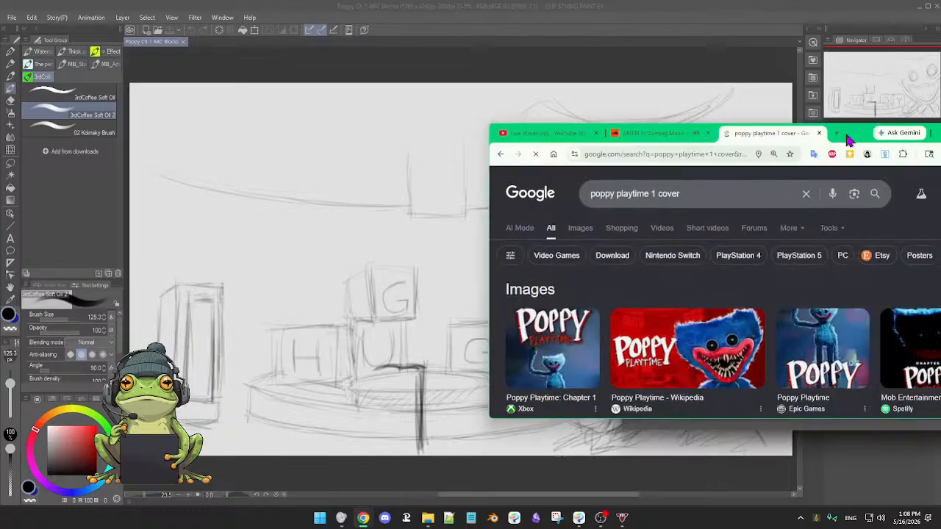
{"action": "left_click_drag", "start_coordinate": [845, 137], "coordinate": [632, 40]}
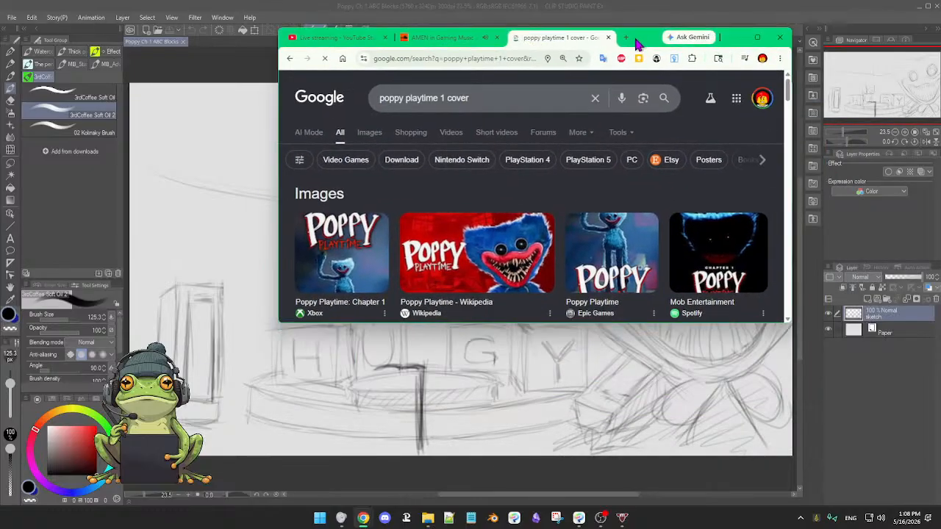
{"action": "left_click", "coordinate": [473, 269]}
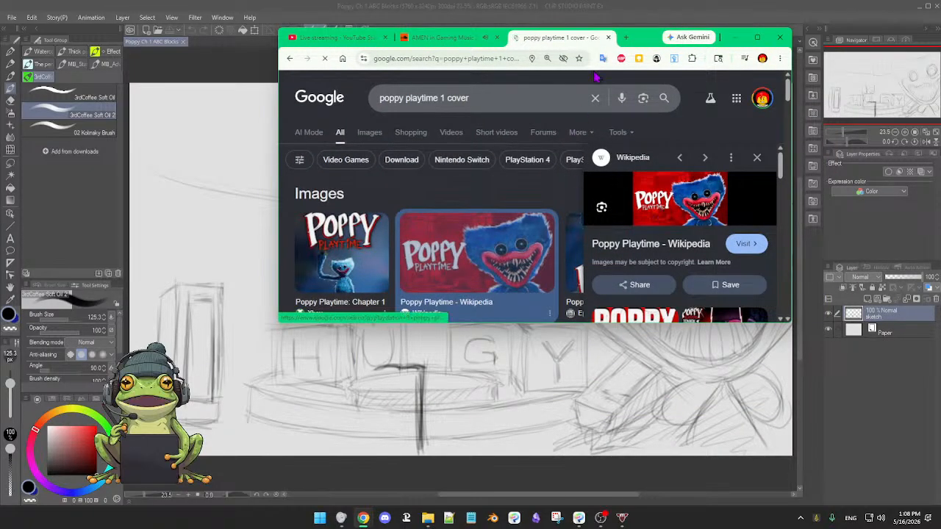
{"action": "double_click", "coordinate": [652, 38]}
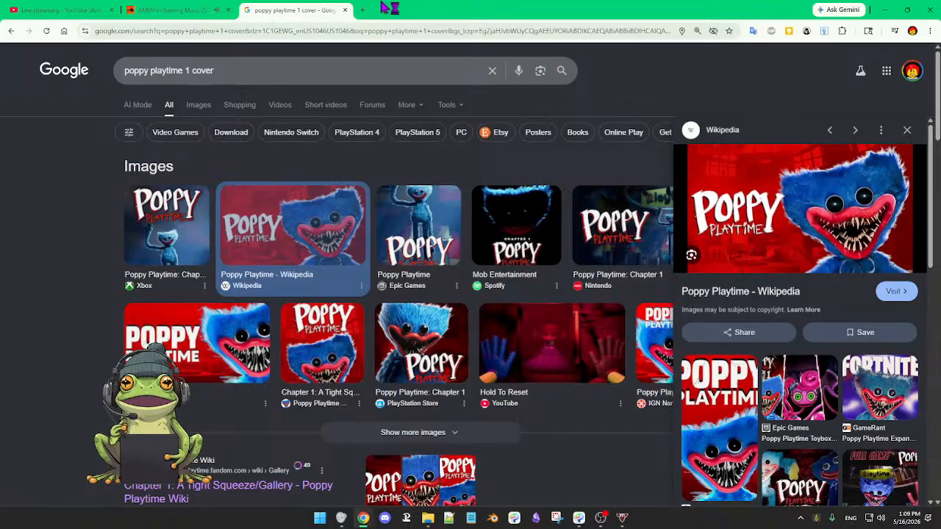
{"action": "mouse_move", "coordinate": [390, 7]}
{"action": "left_mouse_down"}
{"action": "mouse_move", "coordinate": [451, 178]}
{"action": "mouse_move", "coordinate": [499, 528]}
{"action": "left_mouse_up"}
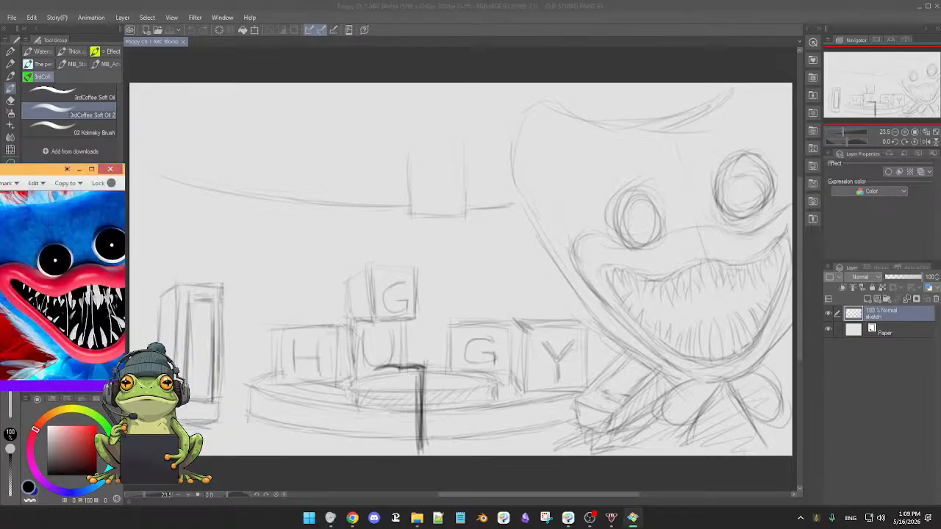
Bring the floating Poppy Playtime cover reference over the sketch for comparison and park it on the neighbouring monitor.
{"action": "left_click_drag", "start_coordinate": [0, 175], "coordinate": [424, 155]}
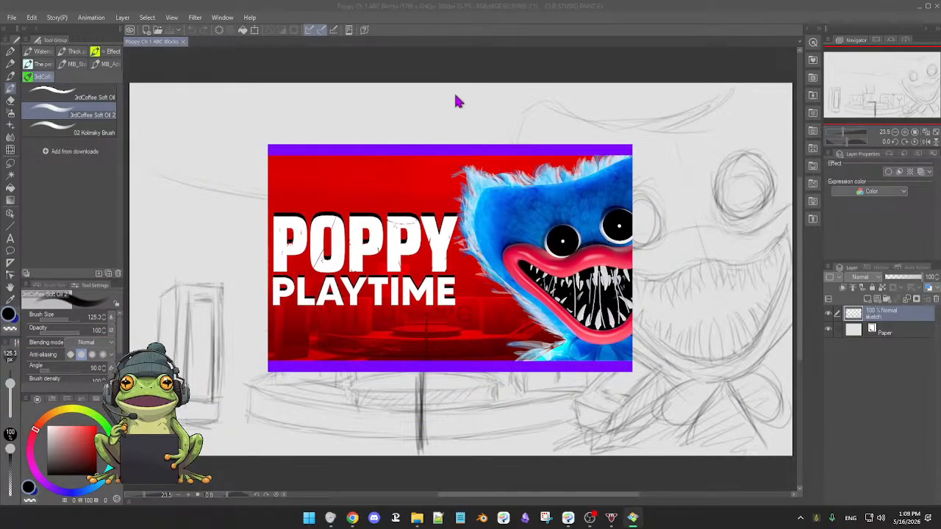
{"action": "left_click_drag", "start_coordinate": [466, 150], "coordinate": [299, 17]}
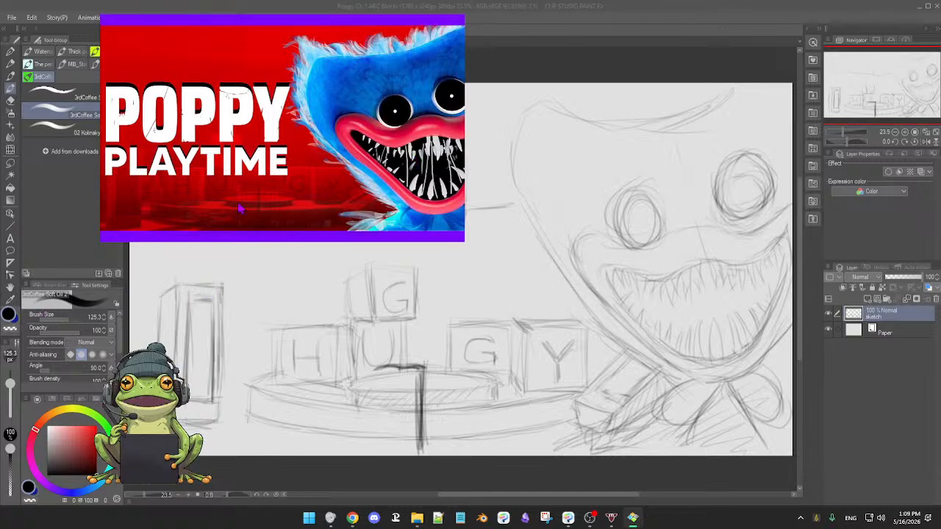
{"action": "mouse_move", "coordinate": [340, 30]}
{"action": "left_mouse_down"}
{"action": "mouse_move", "coordinate": [182, 116]}
{"action": "mouse_move", "coordinate": [0, 193]}
{"action": "left_mouse_up"}
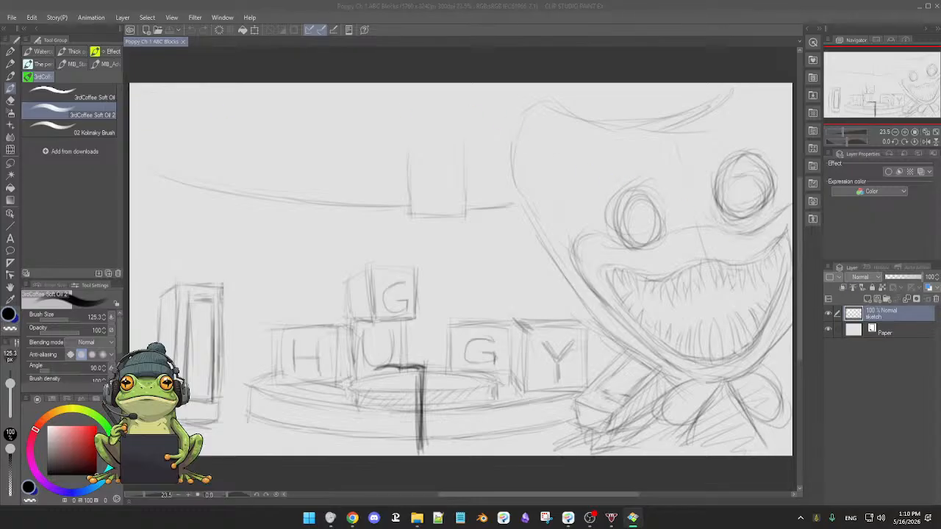
Return to the Clip Studio Paint canvas and add a new layer named BG above the sketch layer.
{"action": "key", "text": "alt+Tab"}
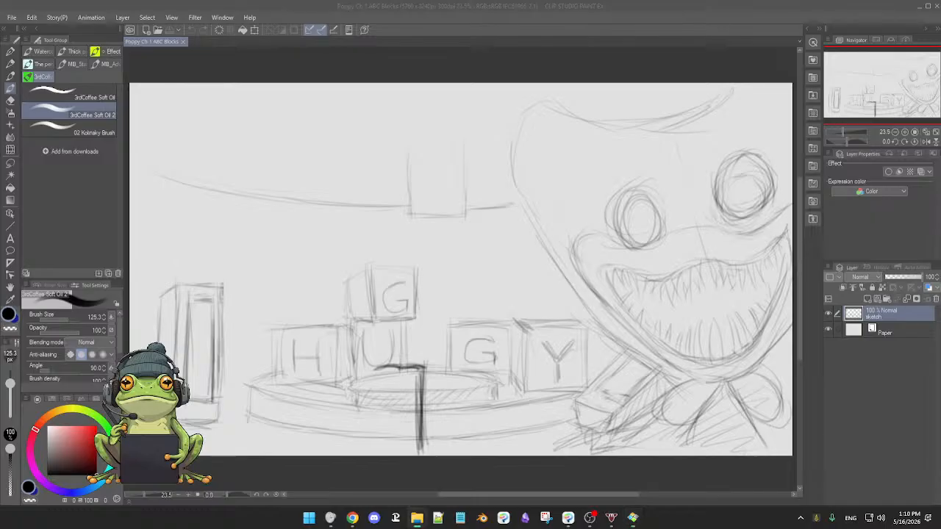
{"action": "key", "text": "alt+Tab"}
{"action": "key", "text": "alt+Tab"}
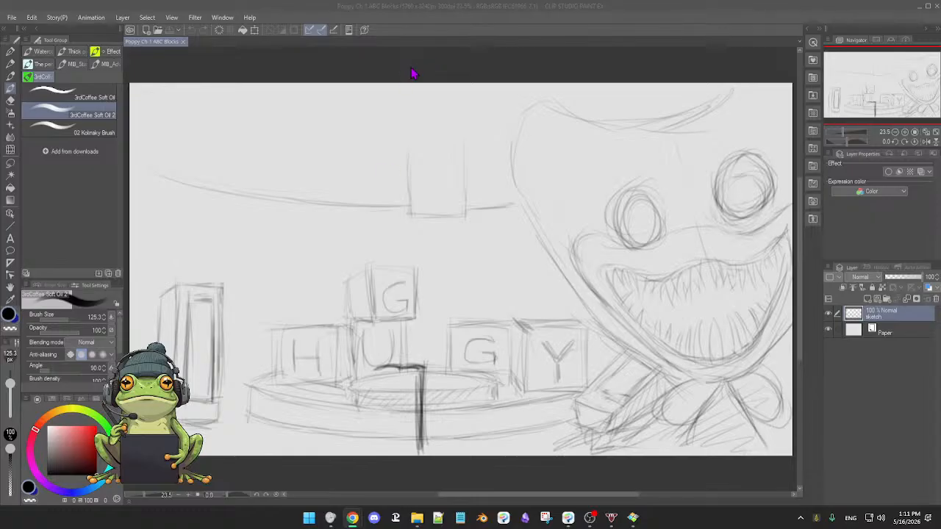
{"action": "left_click", "coordinate": [465, 46]}
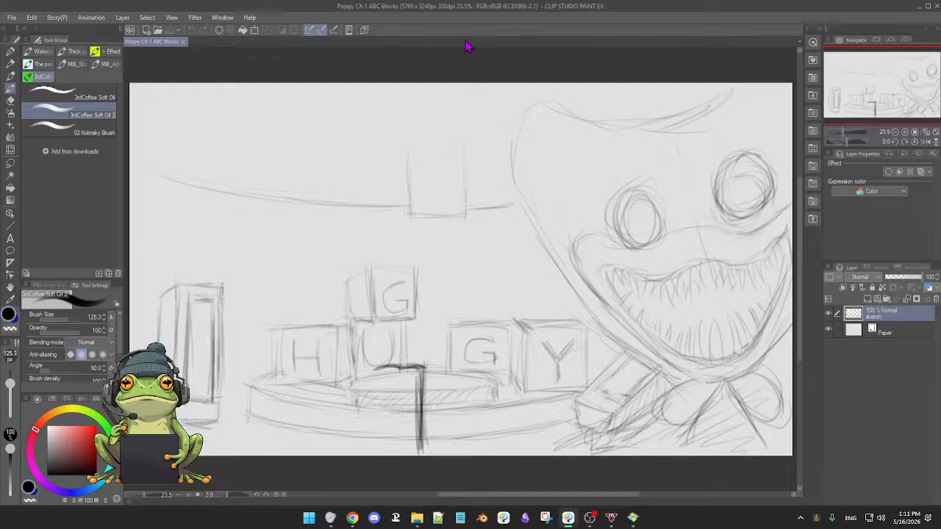
{"action": "left_click", "coordinate": [509, 75]}
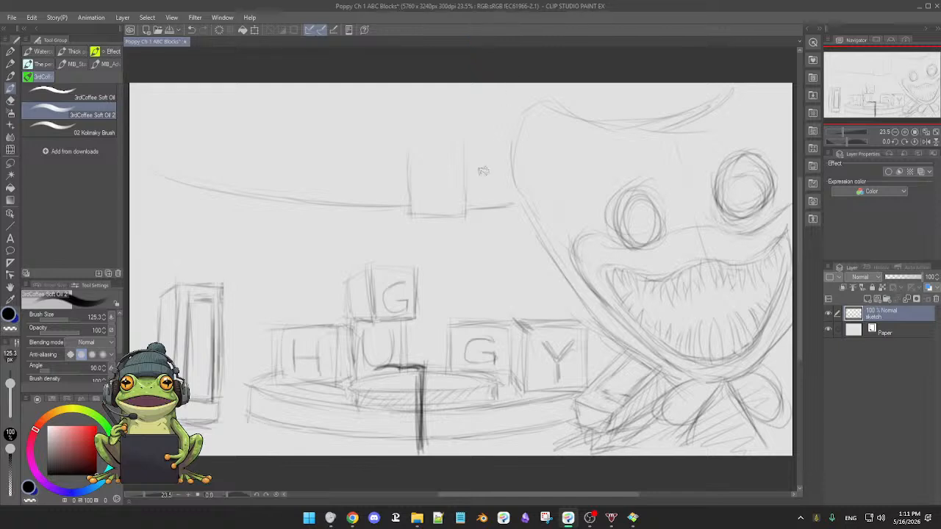
{"action": "scroll", "coordinate": [479, 175], "scroll_direction": "down", "scroll_amount": 2}
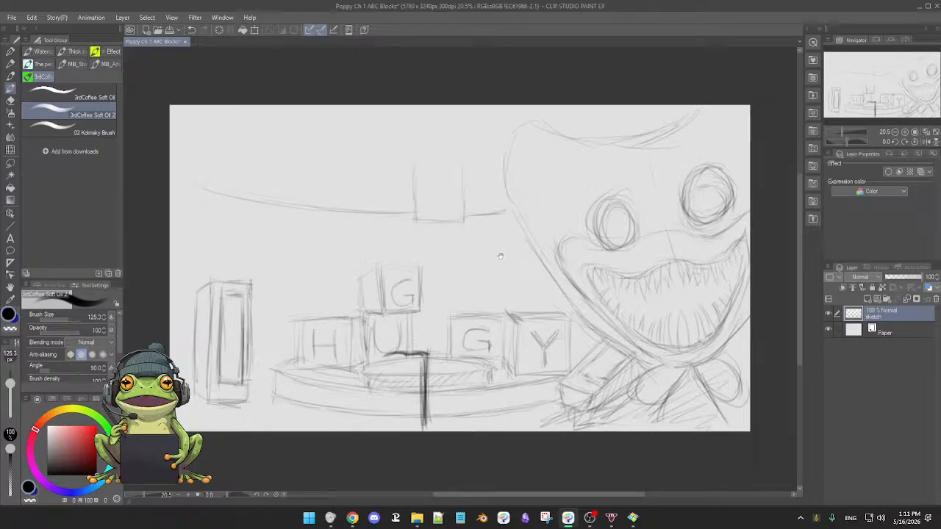
{"action": "left_click_drag", "start_coordinate": [507, 238], "coordinate": [501, 236]}
{"action": "scroll", "coordinate": [500, 239], "scroll_direction": "up", "scroll_amount": 3}
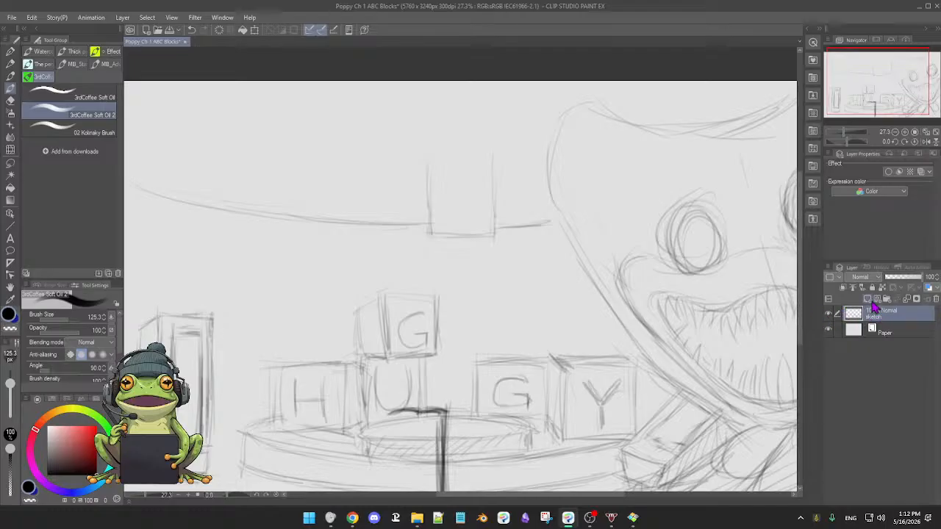
{"action": "left_click", "coordinate": [872, 301]}
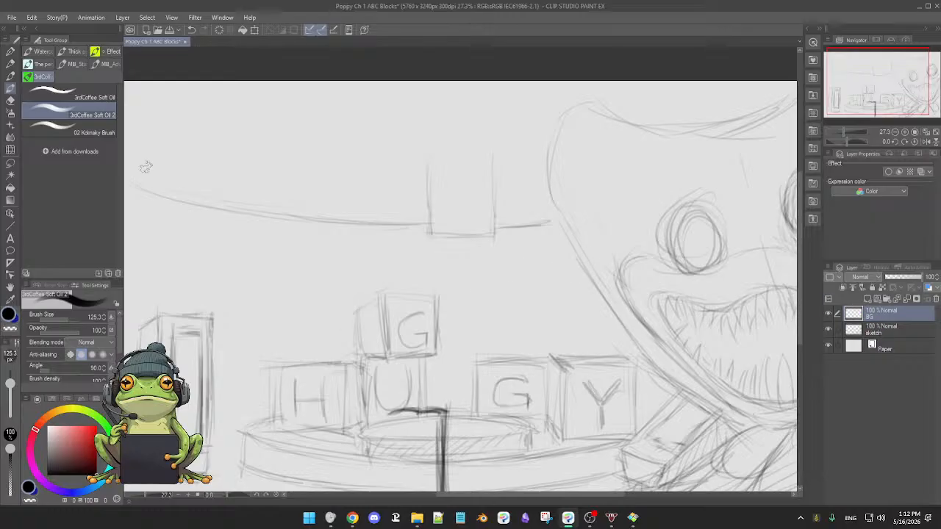
Fill the whole BG layer with a bright red, using the Fill tool set to refer only to the editing layer.
{"action": "left_click", "coordinate": [11, 188]}
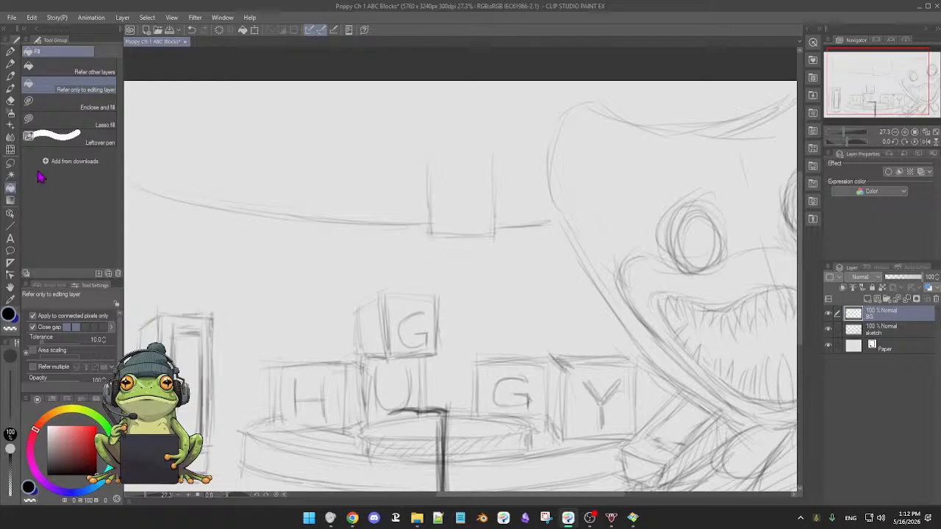
{"action": "left_click", "coordinate": [92, 431]}
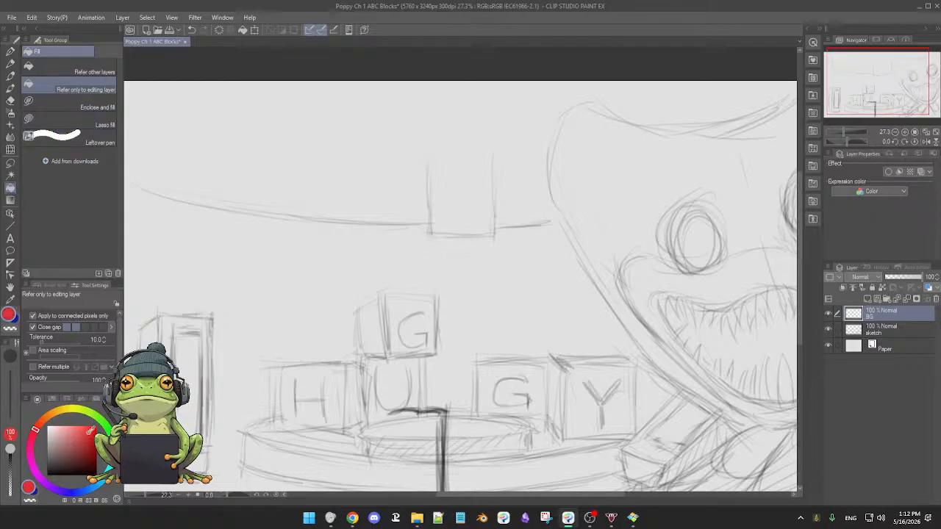
{"action": "left_click", "coordinate": [91, 439]}
{"action": "left_click", "coordinate": [87, 430]}
{"action": "left_click", "coordinate": [89, 427]}
{"action": "left_click", "coordinate": [96, 424]}
{"action": "left_click", "coordinate": [91, 425]}
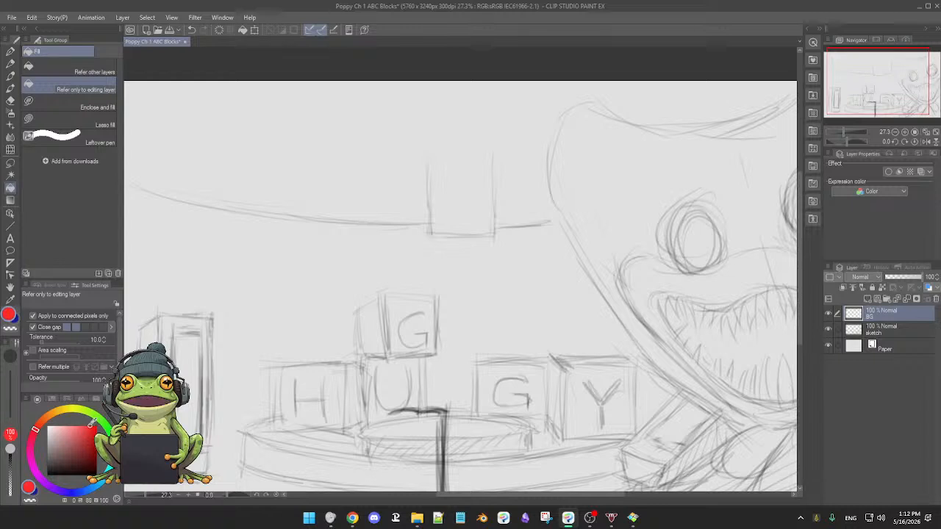
{"action": "left_click", "coordinate": [277, 280]}
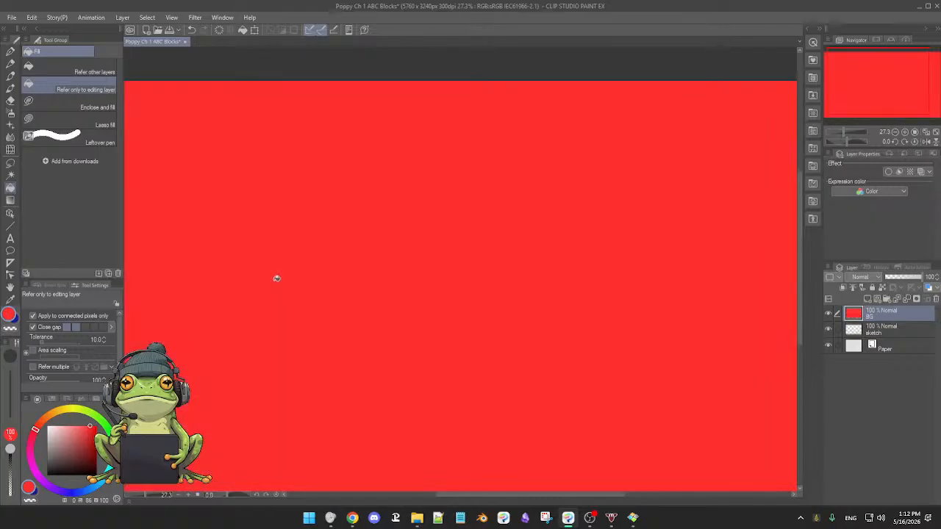
Move the sketch layer above the BG layer so the line work shows over the red.
{"action": "left_click", "coordinate": [903, 328]}
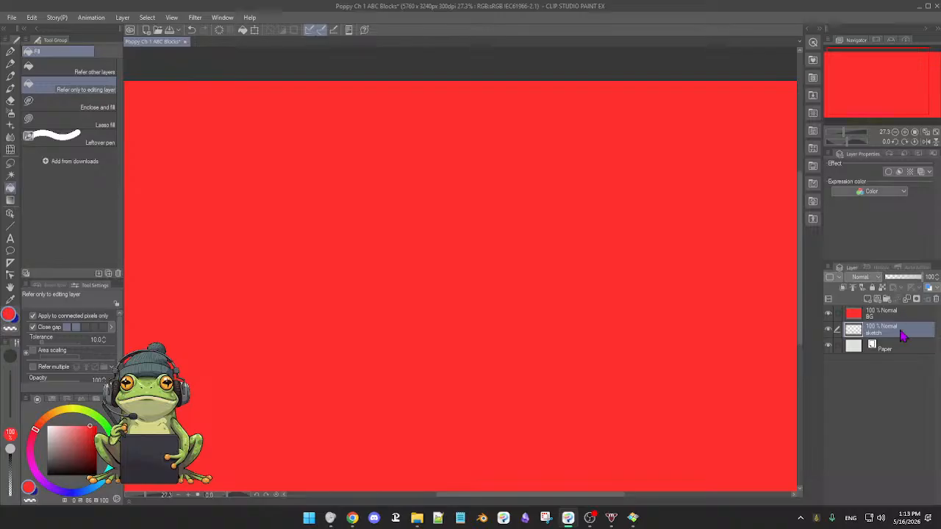
{"action": "left_click_drag", "start_coordinate": [899, 331], "coordinate": [898, 317]}
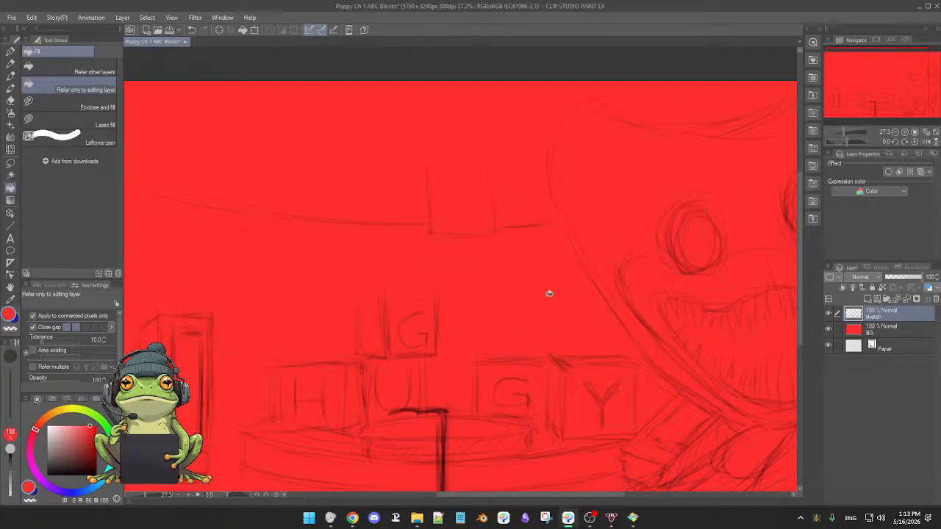
{"action": "mouse_move", "coordinate": [559, 300]}
{"action": "left_mouse_down"}
{"action": "mouse_move", "coordinate": [510, 299]}
{"action": "mouse_move", "coordinate": [546, 292]}
{"action": "left_mouse_up"}
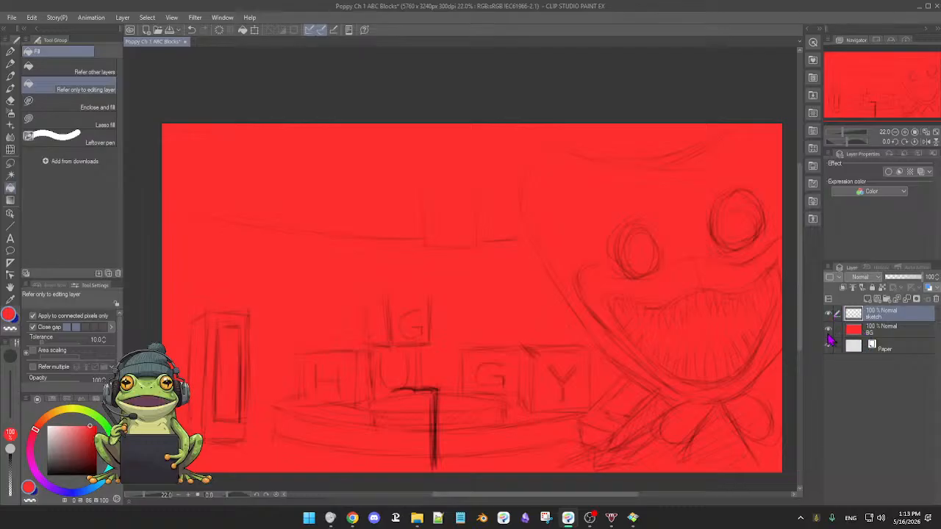
Compare the sketch with and without the red BG layer and leave BG hidden.
{"action": "left_click", "coordinate": [829, 330]}
{"action": "left_click", "coordinate": [829, 329]}
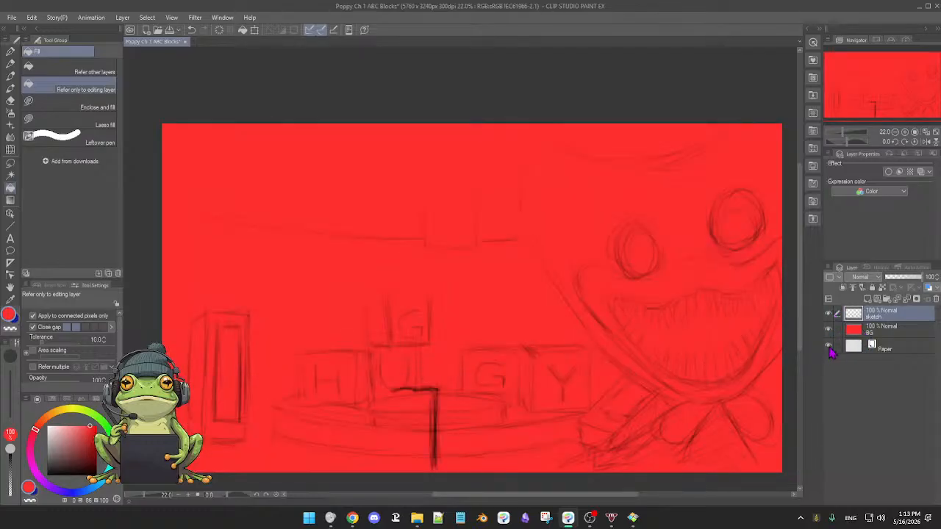
{"action": "left_click", "coordinate": [829, 330]}
{"action": "left_click", "coordinate": [829, 330]}
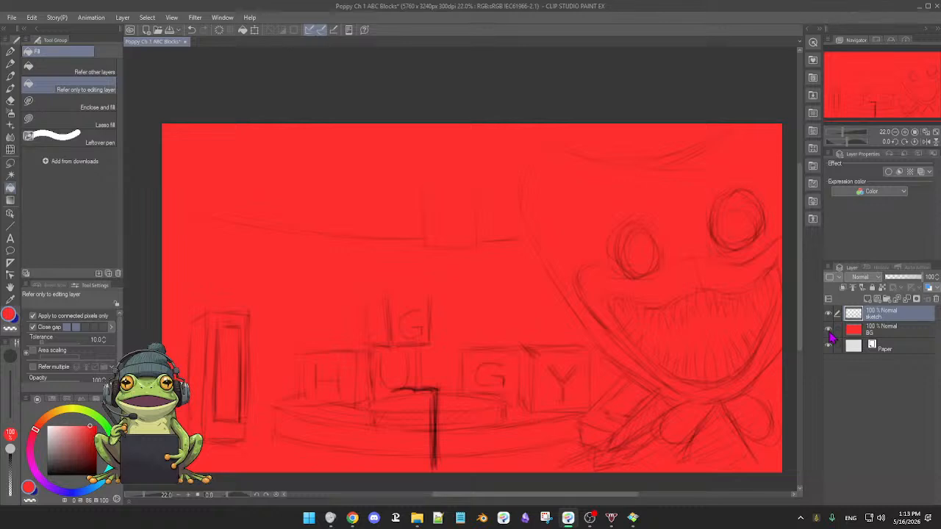
{"action": "left_click", "coordinate": [829, 330]}
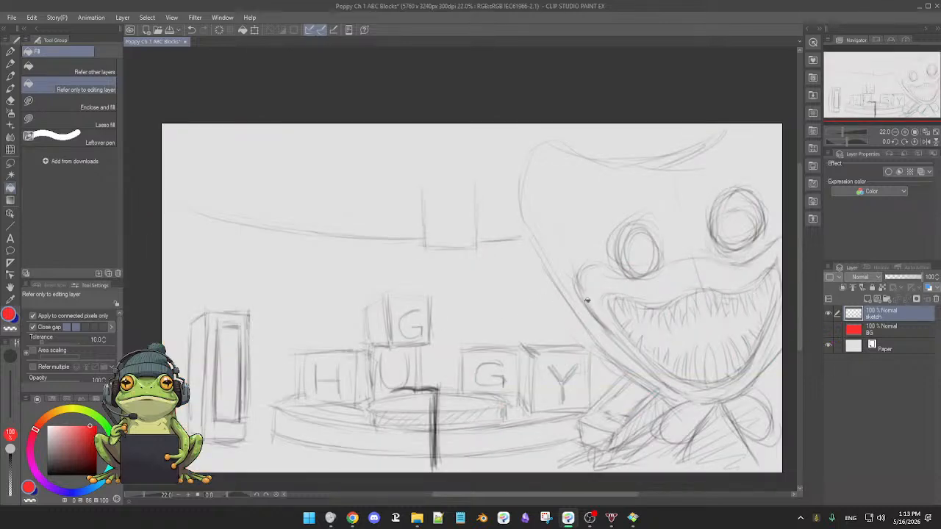
{"action": "left_click", "coordinate": [829, 330]}
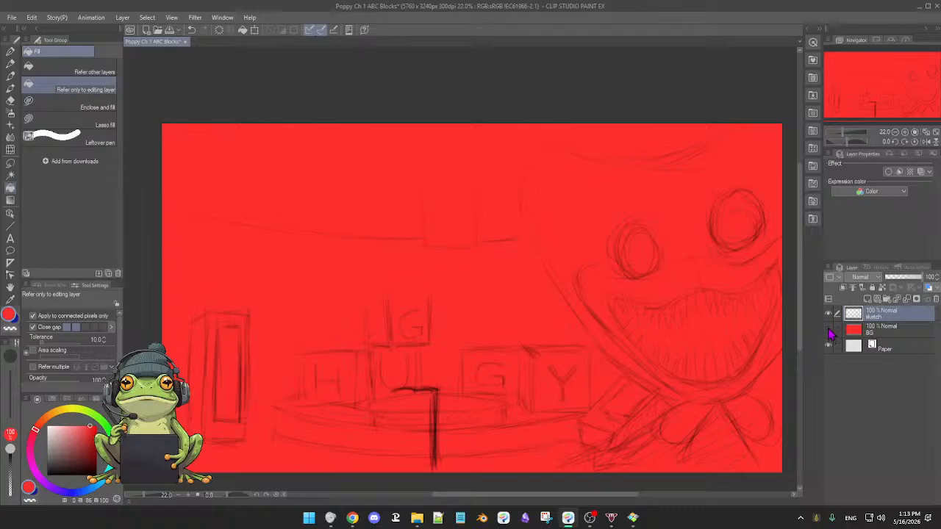
{"action": "left_click", "coordinate": [828, 330]}
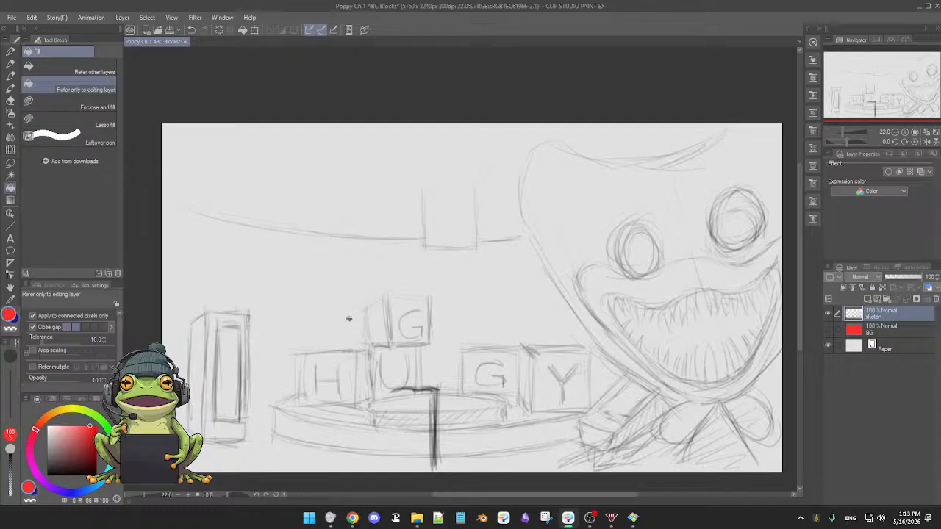
Switch to the 3rdCoffee Soft Oil 2 brush and add a new layer above the sketch, checking the BG and sketch layers' visibility.
{"action": "key", "text": "b"}
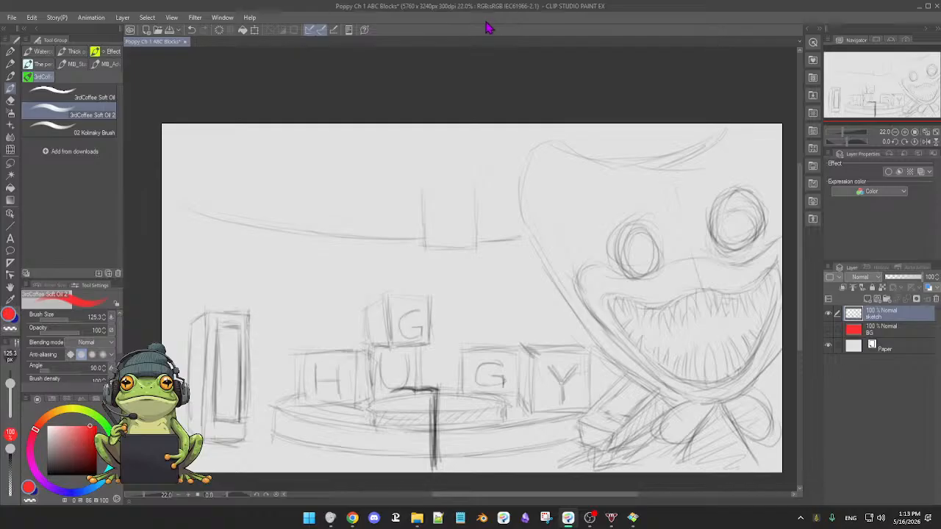
{"action": "left_click", "coordinate": [883, 299]}
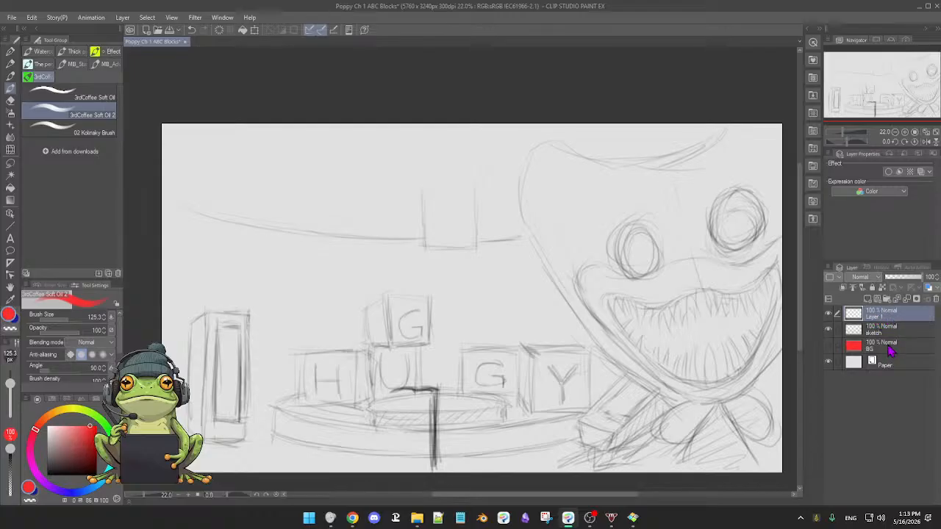
{"action": "left_click", "coordinate": [828, 346]}
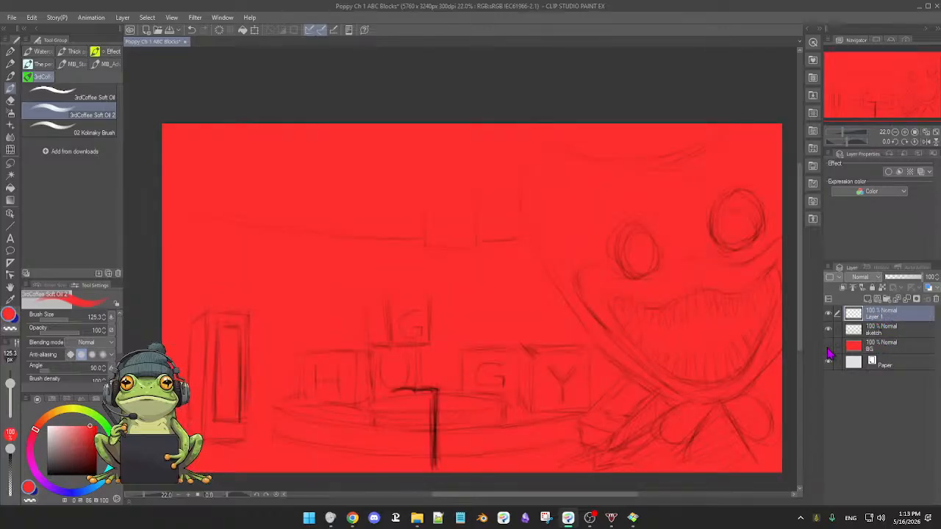
{"action": "left_click", "coordinate": [828, 352]}
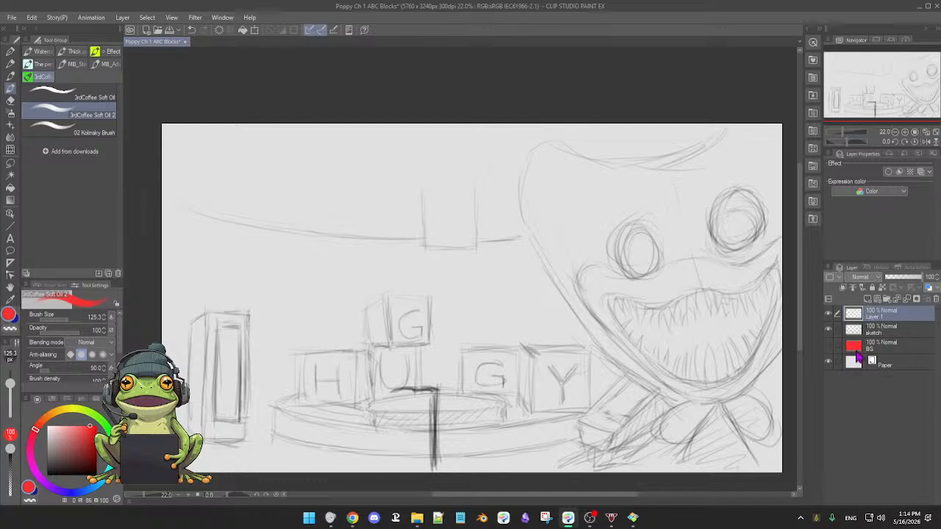
{"action": "left_click", "coordinate": [828, 331]}
{"action": "left_click", "coordinate": [828, 330]}
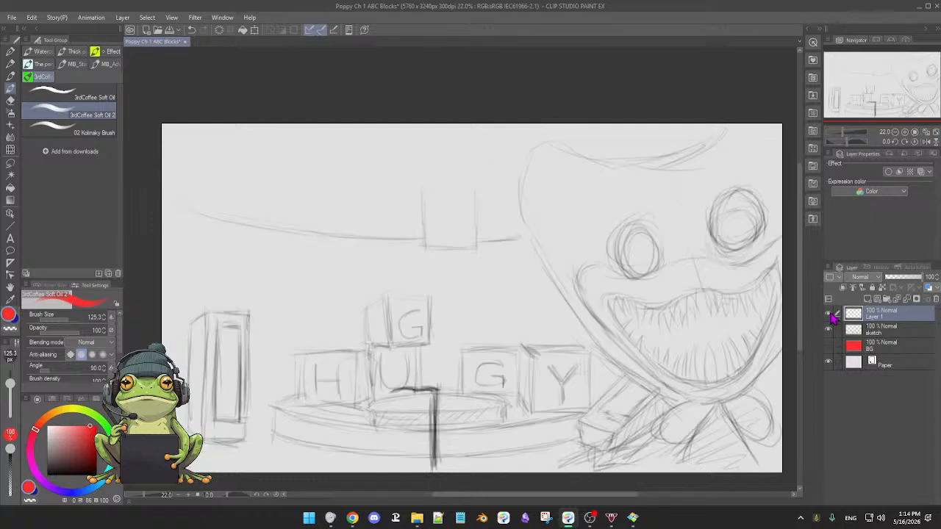
Show the BG layer and paint a darker red band along the curved line beneath the hanging column with a brush size of 173.4.
{"action": "left_click", "coordinate": [829, 347]}
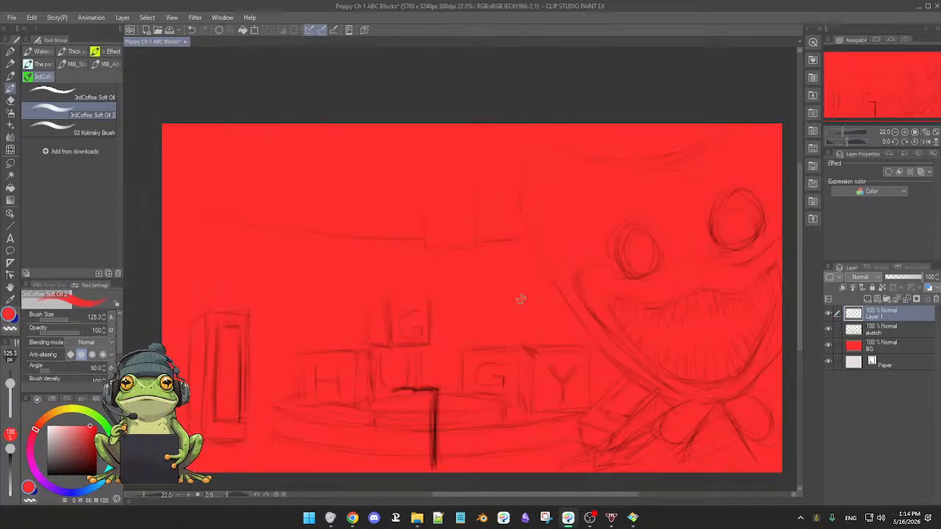
{"action": "scroll", "coordinate": [491, 314], "scroll_direction": "up", "scroll_amount": 4}
{"action": "scroll", "coordinate": [497, 312], "scroll_direction": "down", "scroll_amount": 1}
{"action": "left_click_drag", "start_coordinate": [479, 327], "coordinate": [552, 252]}
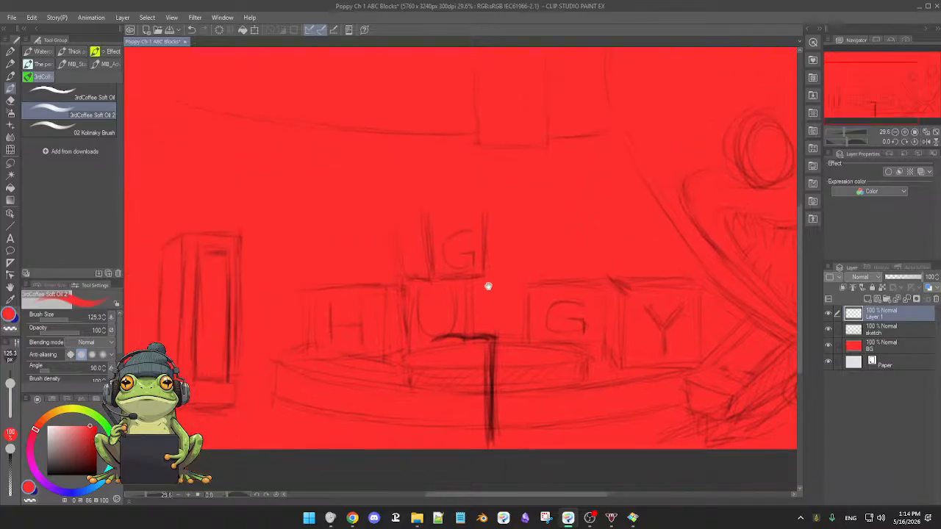
{"action": "left_click_drag", "start_coordinate": [488, 285], "coordinate": [519, 287]}
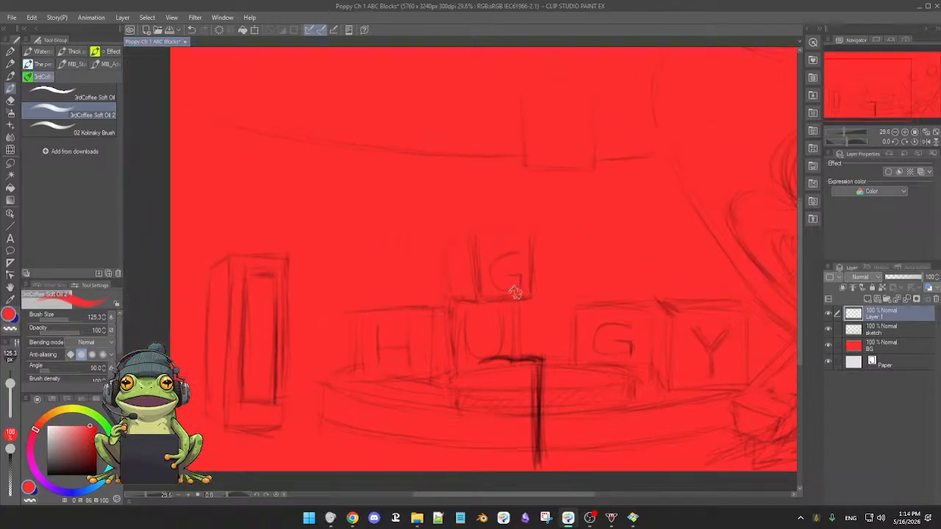
{"action": "scroll", "coordinate": [531, 290], "scroll_direction": "down", "scroll_amount": 2}
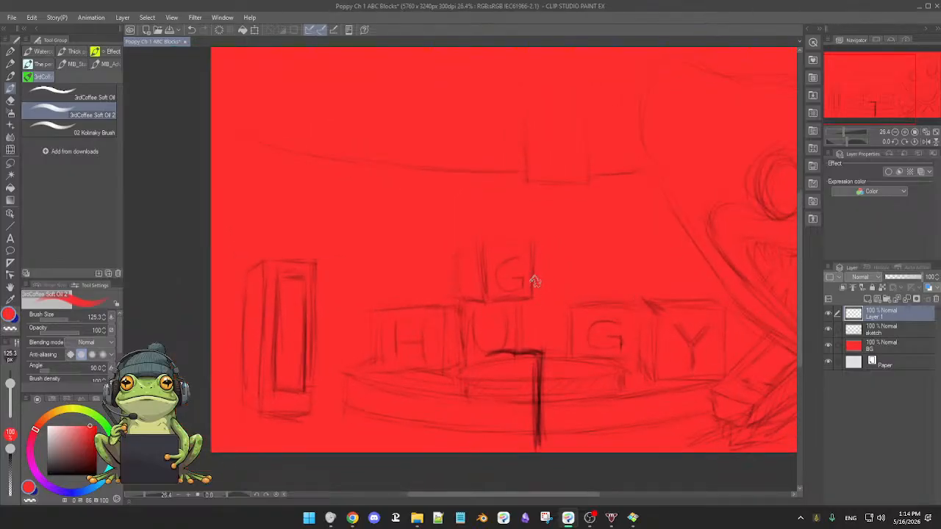
{"action": "key", "text": "["}
{"action": "left_click_drag", "start_coordinate": [328, 190], "coordinate": [330, 197]}
{"action": "left_click_drag", "start_coordinate": [90, 432], "coordinate": [90, 441]}
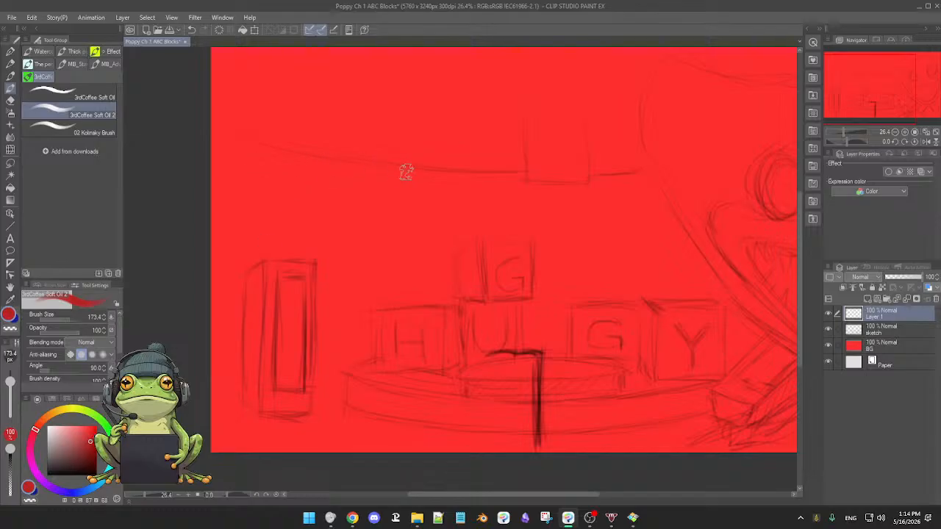
{"action": "mouse_move", "coordinate": [430, 178]}
{"action": "left_mouse_down"}
{"action": "mouse_move", "coordinate": [519, 175]}
{"action": "mouse_move", "coordinate": [371, 172]}
{"action": "mouse_move", "coordinate": [522, 178]}
{"action": "mouse_move", "coordinate": [562, 192]}
{"action": "mouse_move", "coordinate": [493, 200]}
{"action": "mouse_move", "coordinate": [507, 177]}
{"action": "mouse_move", "coordinate": [521, 179]}
{"action": "mouse_move", "coordinate": [395, 181]}
{"action": "mouse_move", "coordinate": [496, 190]}
{"action": "mouse_move", "coordinate": [576, 183]}
{"action": "mouse_move", "coordinate": [525, 194]}
{"action": "mouse_move", "coordinate": [647, 176]}
{"action": "left_mouse_up"}
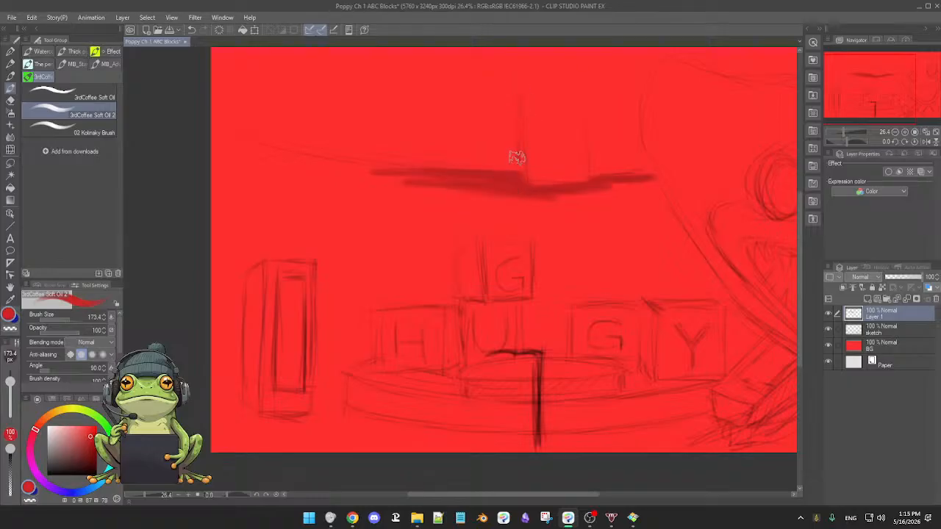
Shade beside the hanging column's edges with soft vertical strokes of slightly darker red.
{"action": "left_click", "coordinate": [520, 131], "text": "alt"}
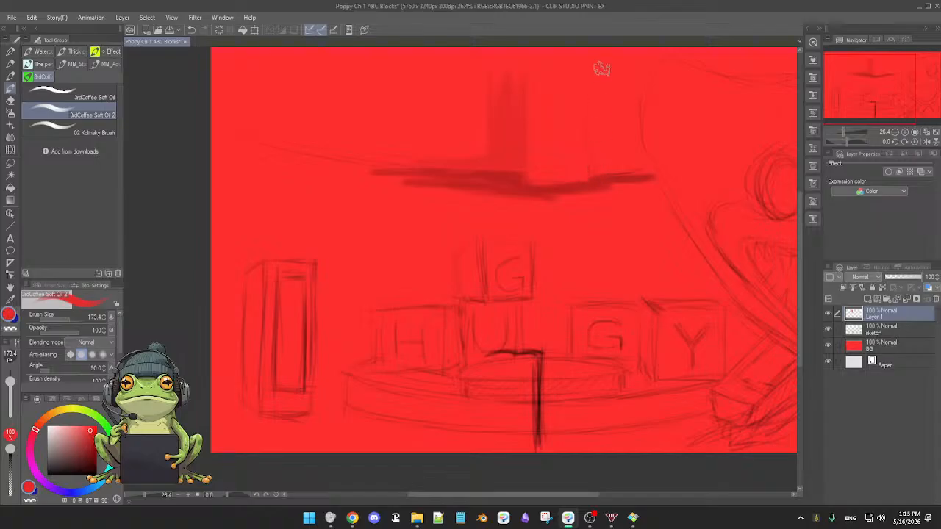
{"action": "mouse_move", "coordinate": [603, 96]}
{"action": "left_mouse_down"}
{"action": "mouse_move", "coordinate": [595, 154]}
{"action": "mouse_move", "coordinate": [594, 140]}
{"action": "left_mouse_up"}
{"action": "left_click", "coordinate": [607, 183], "text": "alt"}
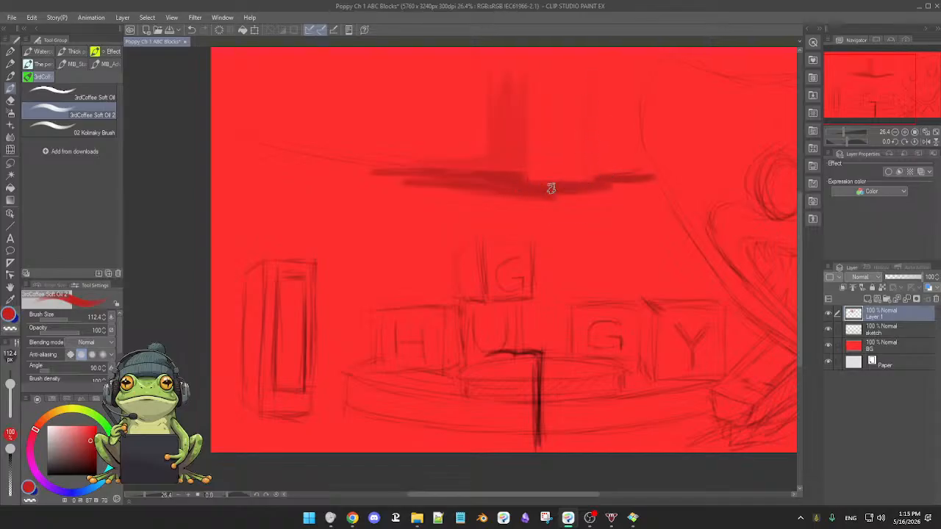
Extend the dark red band outward along the curve and thicken it downward below the hanging column.
{"action": "left_click_drag", "start_coordinate": [603, 177], "coordinate": [623, 173]}
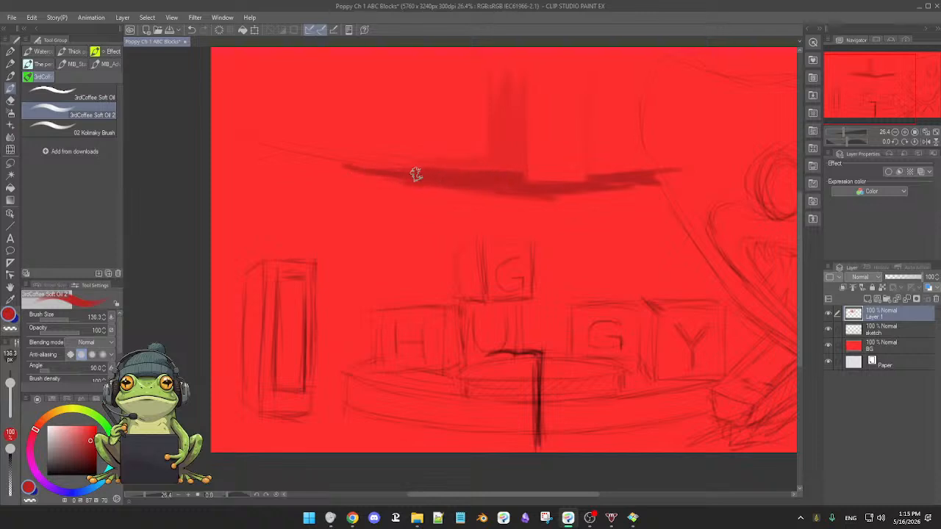
{"action": "mouse_move", "coordinate": [514, 195]}
{"action": "left_mouse_down"}
{"action": "mouse_move", "coordinate": [498, 194]}
{"action": "mouse_move", "coordinate": [593, 207]}
{"action": "left_mouse_up"}
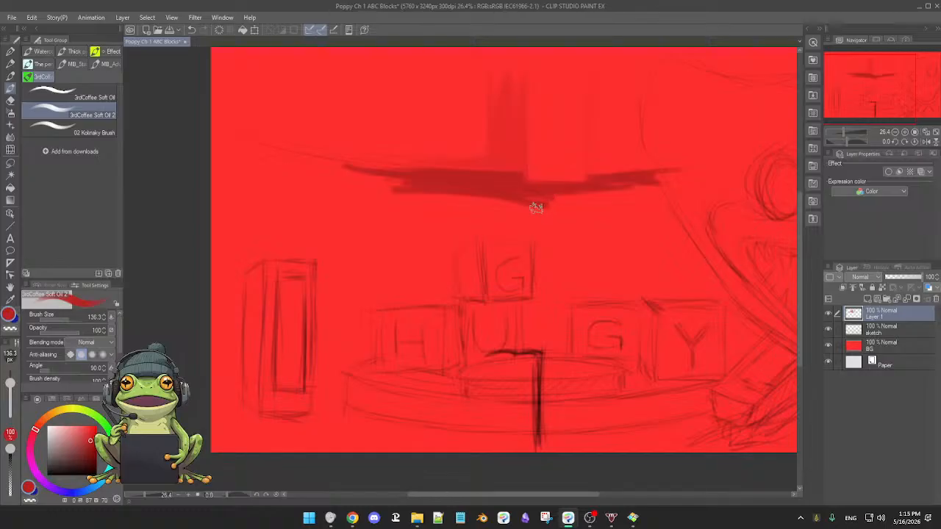
{"action": "left_click_drag", "start_coordinate": [534, 207], "coordinate": [542, 217]}
{"action": "mouse_move", "coordinate": [482, 217]}
{"action": "left_mouse_down"}
{"action": "mouse_move", "coordinate": [641, 193]}
{"action": "mouse_move", "coordinate": [504, 206]}
{"action": "mouse_move", "coordinate": [529, 209]}
{"action": "mouse_move", "coordinate": [538, 208]}
{"action": "mouse_move", "coordinate": [396, 198]}
{"action": "mouse_move", "coordinate": [475, 201]}
{"action": "mouse_move", "coordinate": [326, 180]}
{"action": "mouse_move", "coordinate": [576, 203]}
{"action": "mouse_move", "coordinate": [649, 188]}
{"action": "mouse_move", "coordinate": [607, 209]}
{"action": "mouse_move", "coordinate": [633, 203]}
{"action": "mouse_move", "coordinate": [560, 213]}
{"action": "mouse_move", "coordinate": [617, 204]}
{"action": "left_mouse_up"}
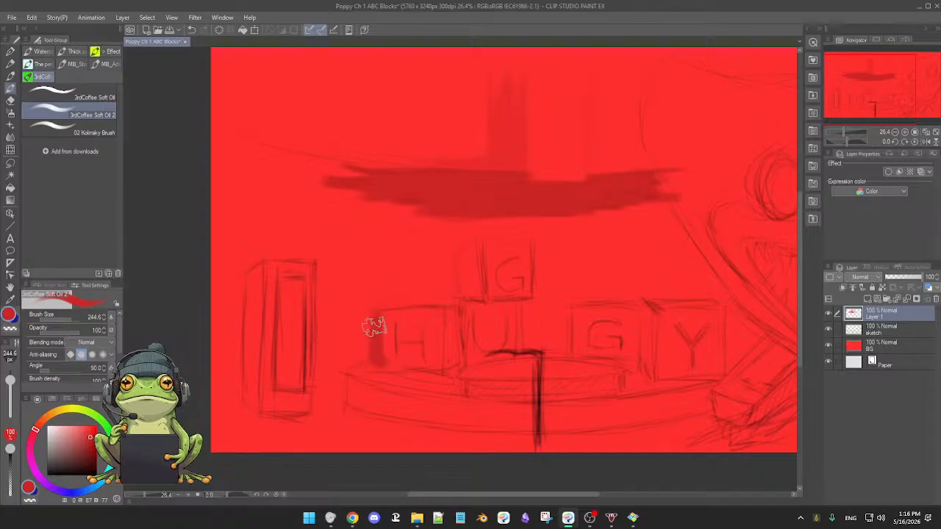
Block in the H block with darker red and move Layer 1 below the sketch layer.
{"action": "key", "text": "bracketleft"}
{"action": "key", "text": "bracketleft"}
{"action": "mouse_move", "coordinate": [385, 337]}
{"action": "left_mouse_down"}
{"action": "mouse_move", "coordinate": [383, 313]}
{"action": "mouse_move", "coordinate": [393, 342]}
{"action": "mouse_move", "coordinate": [376, 323]}
{"action": "mouse_move", "coordinate": [427, 323]}
{"action": "mouse_move", "coordinate": [377, 316]}
{"action": "mouse_move", "coordinate": [433, 320]}
{"action": "left_mouse_up"}
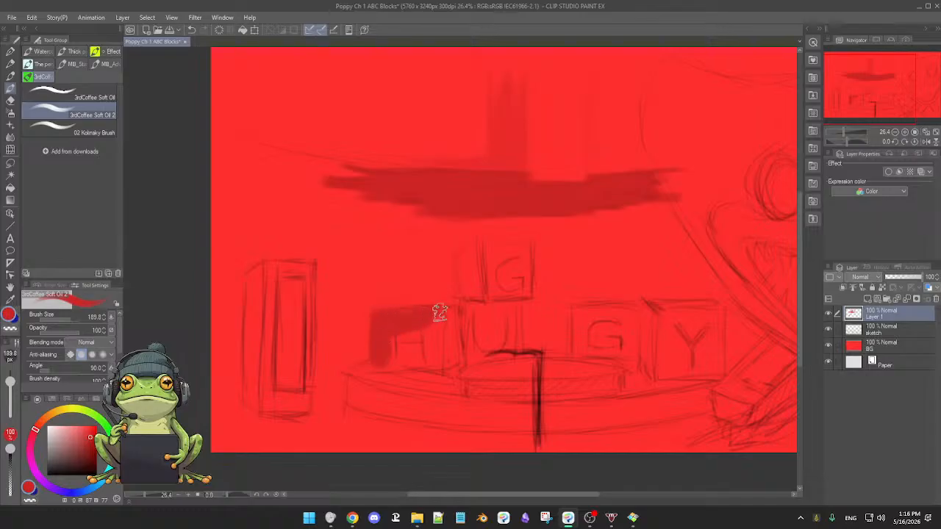
{"action": "left_click_drag", "start_coordinate": [431, 319], "coordinate": [469, 338]}
{"action": "left_click_drag", "start_coordinate": [902, 314], "coordinate": [893, 336]}
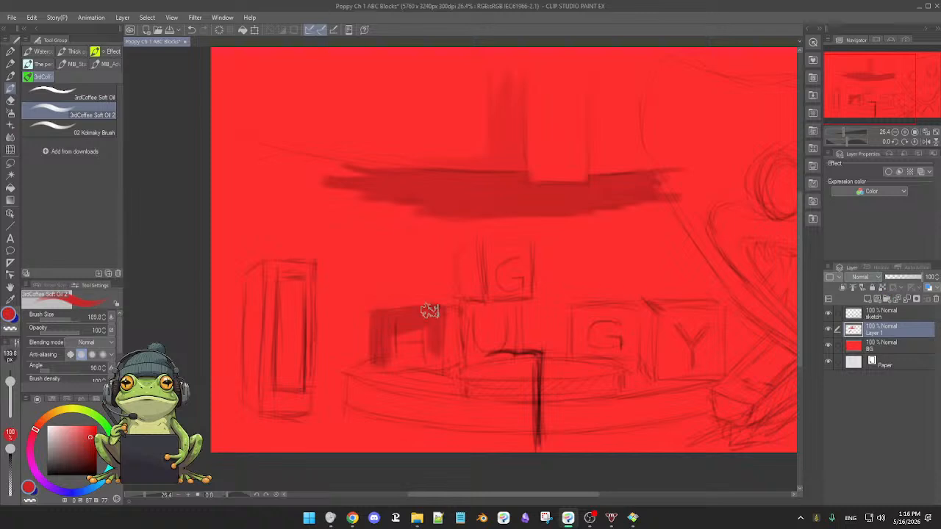
{"action": "mouse_move", "coordinate": [433, 322]}
{"action": "left_mouse_down"}
{"action": "mouse_move", "coordinate": [411, 321]}
{"action": "mouse_move", "coordinate": [389, 361]}
{"action": "mouse_move", "coordinate": [406, 361]}
{"action": "mouse_move", "coordinate": [377, 356]}
{"action": "left_mouse_up"}
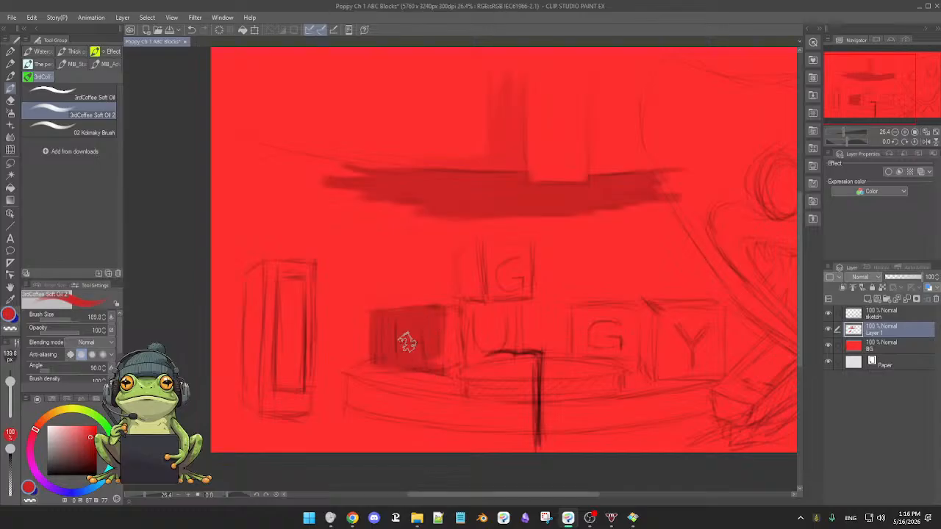
Trim the outer edges of the painted H block with the Hard eraser.
{"action": "key", "text": "e"}
{"action": "key", "text": "b"}
{"action": "key", "text": "e"}
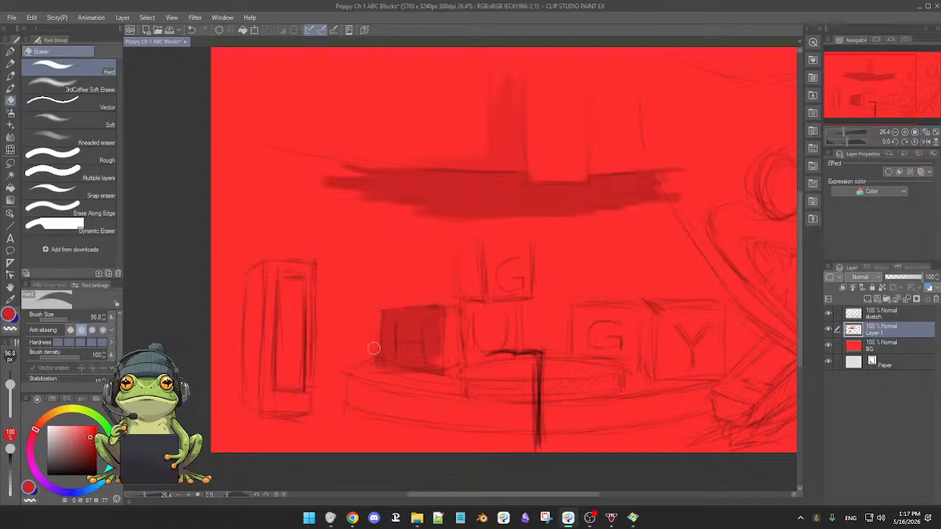
{"action": "key", "text": "b"}
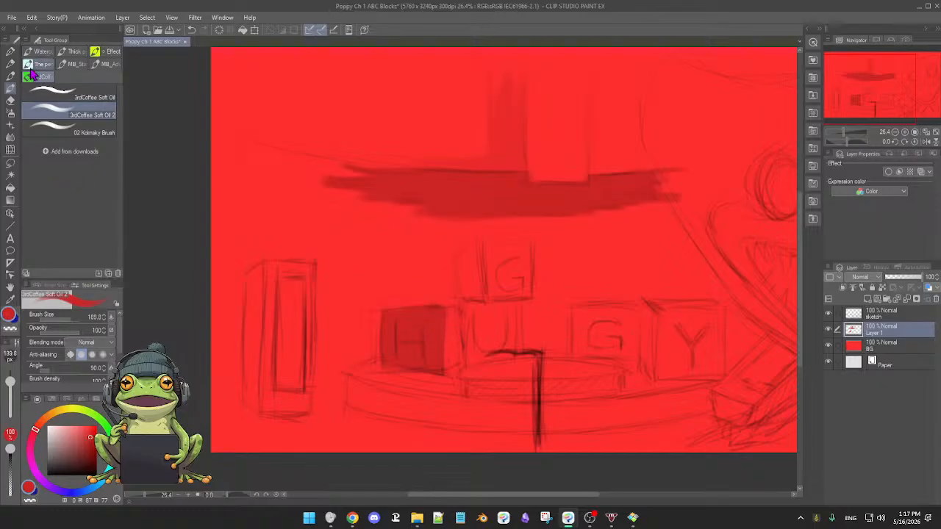
Fill the U block with darker red using the 3rdCoffee Soft Oil brush at size 90.9.
{"action": "left_click", "coordinate": [73, 94]}
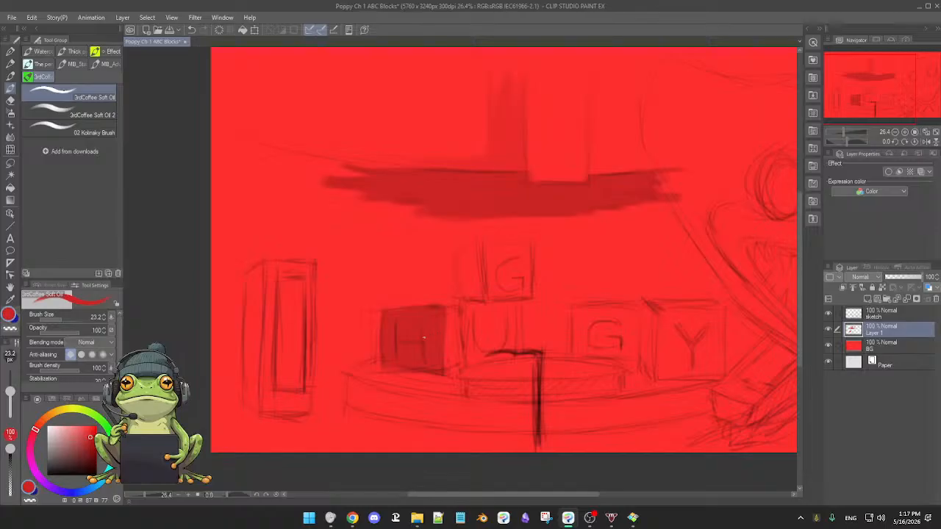
{"action": "key", "text": "]"}
{"action": "key", "text": "]"}
{"action": "key", "text": "]"}
{"action": "key", "text": "]"}
{"action": "key", "text": "]"}
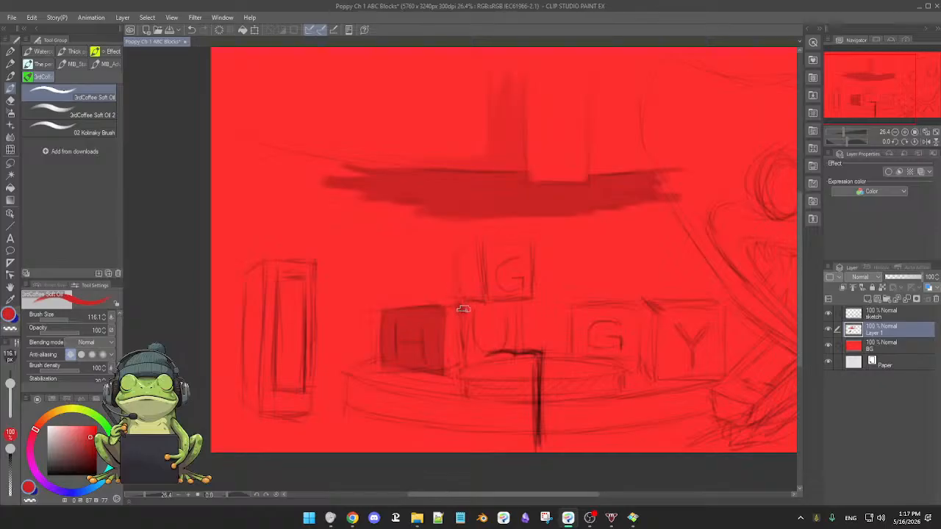
{"action": "key", "text": "["}
{"action": "key", "text": "["}
{"action": "left_click_drag", "start_coordinate": [468, 301], "coordinate": [472, 366]}
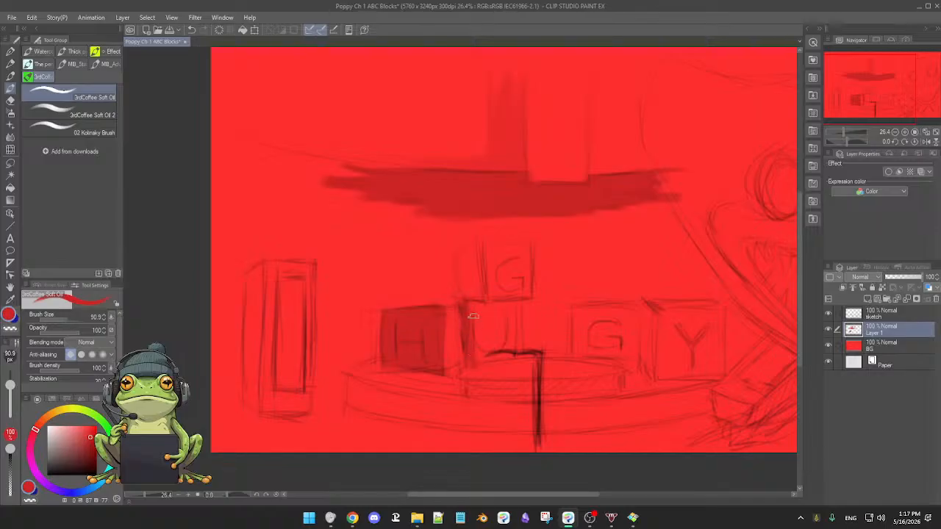
{"action": "left_click_drag", "start_coordinate": [478, 304], "coordinate": [480, 354]}
{"action": "left_click_drag", "start_coordinate": [484, 314], "coordinate": [488, 360]}
{"action": "mouse_move", "coordinate": [491, 311]}
{"action": "left_mouse_down"}
{"action": "mouse_move", "coordinate": [498, 356]}
{"action": "mouse_move", "coordinate": [508, 349]}
{"action": "mouse_move", "coordinate": [505, 315]}
{"action": "left_mouse_up"}
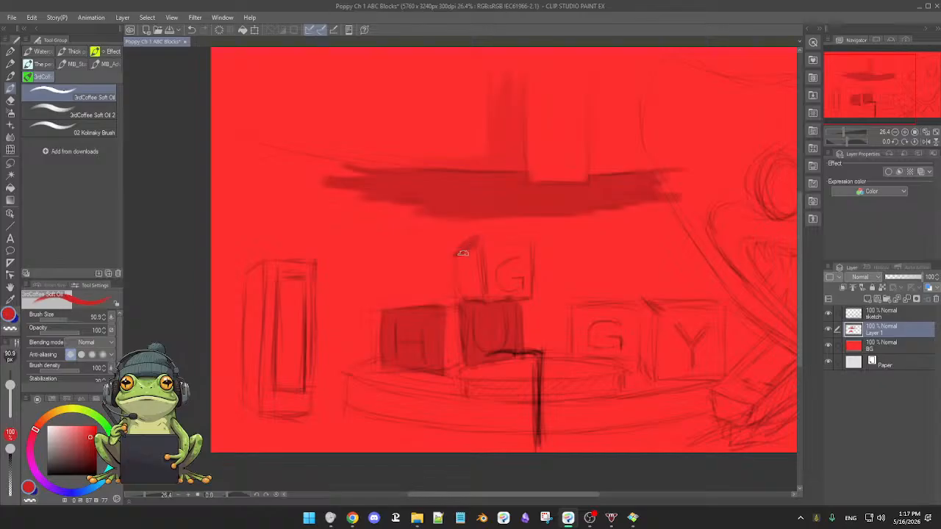
Paint the side face of the upper G block in darker red and trim its edges with the Hard eraser.
{"action": "mouse_move", "coordinate": [463, 265]}
{"action": "left_mouse_down"}
{"action": "mouse_move", "coordinate": [469, 240]}
{"action": "mouse_move", "coordinate": [475, 292]}
{"action": "mouse_move", "coordinate": [471, 239]}
{"action": "mouse_move", "coordinate": [479, 284]}
{"action": "mouse_move", "coordinate": [476, 248]}
{"action": "mouse_move", "coordinate": [471, 299]}
{"action": "mouse_move", "coordinate": [478, 269]}
{"action": "left_mouse_up"}
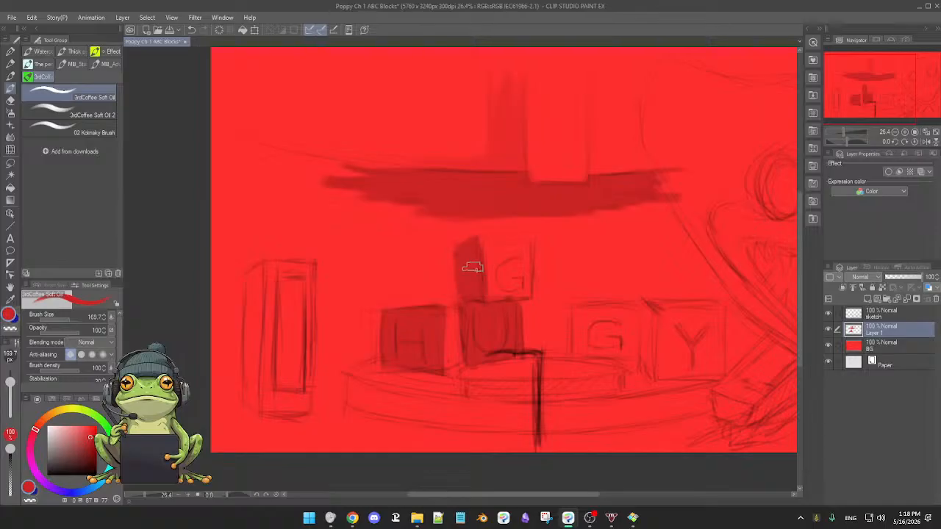
{"action": "key", "text": "e"}
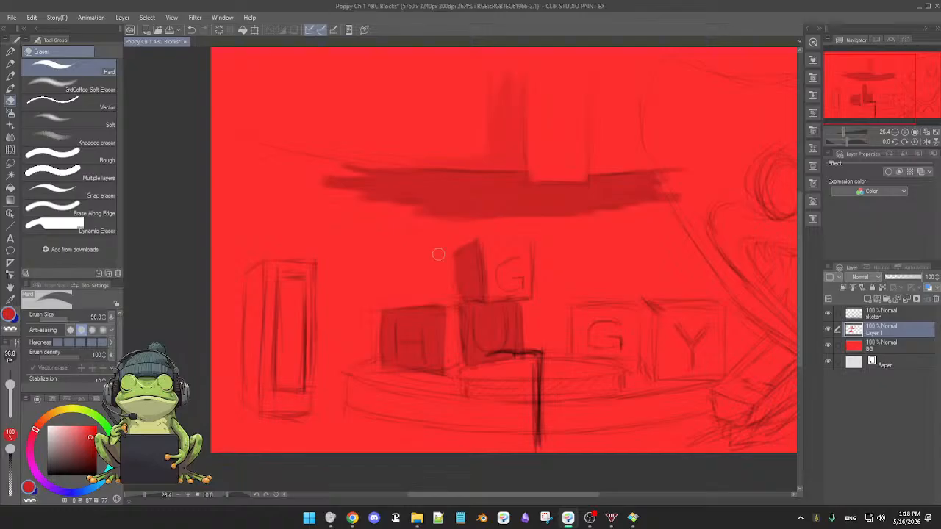
{"action": "key", "text": "b"}
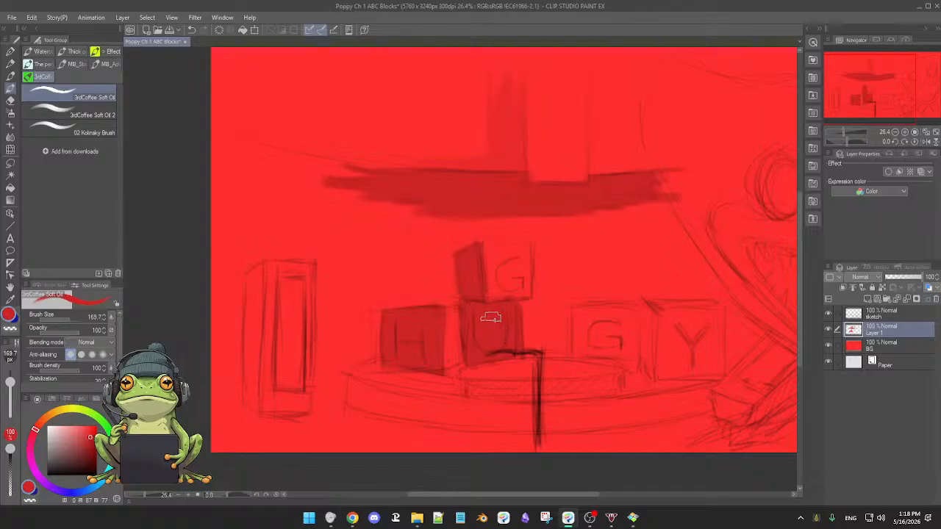
Clean up the U block's edges with the Hard eraser and paint a very dark red shadow line beneath the upper G block.
{"action": "left_click_drag", "start_coordinate": [543, 302], "coordinate": [535, 293]}
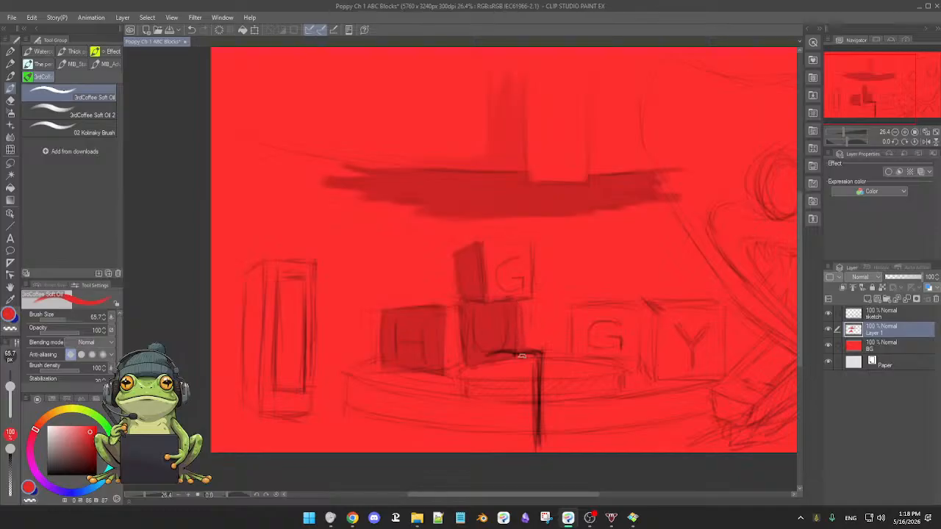
{"action": "key", "text": "e"}
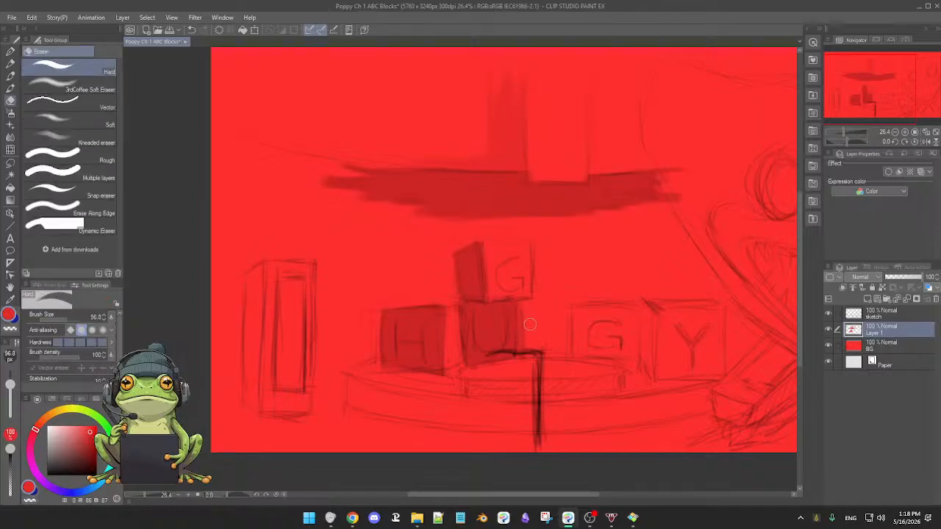
{"action": "key", "text": "b"}
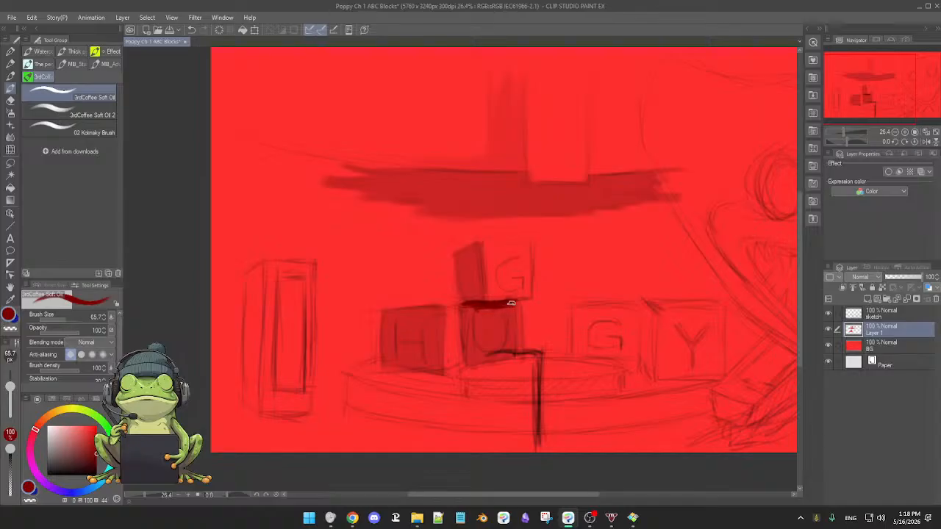
Soften the dark shadow at the top of the U block with the Soft airbrush and touch up its face with the oil brush.
{"action": "key", "text": "b"}
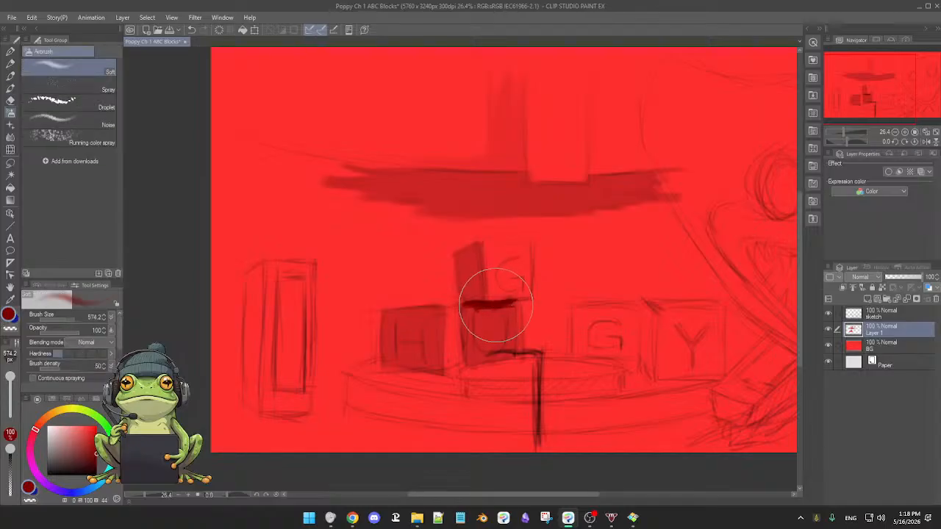
{"action": "left_click_drag", "start_coordinate": [486, 302], "coordinate": [465, 302]}
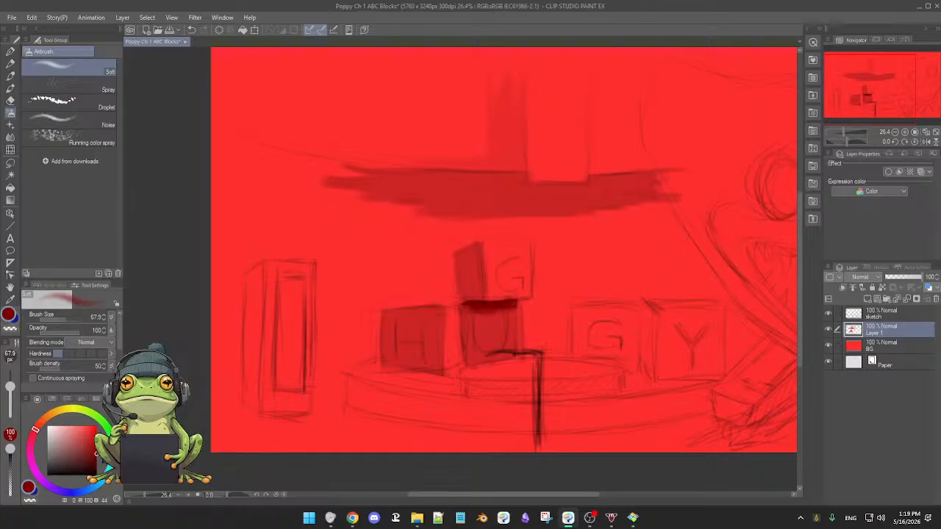
{"action": "left_click_drag", "start_coordinate": [96, 455], "coordinate": [96, 462]}
{"action": "left_click_drag", "start_coordinate": [467, 306], "coordinate": [509, 302]}
{"action": "left_click_drag", "start_coordinate": [480, 306], "coordinate": [505, 307]}
{"action": "left_click", "coordinate": [506, 321], "text": "alt"}
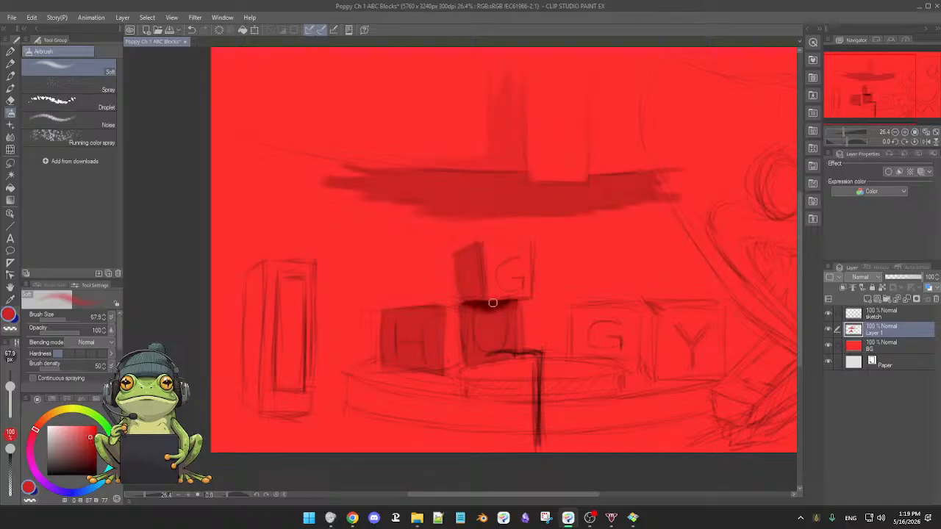
{"action": "key", "text": "b"}
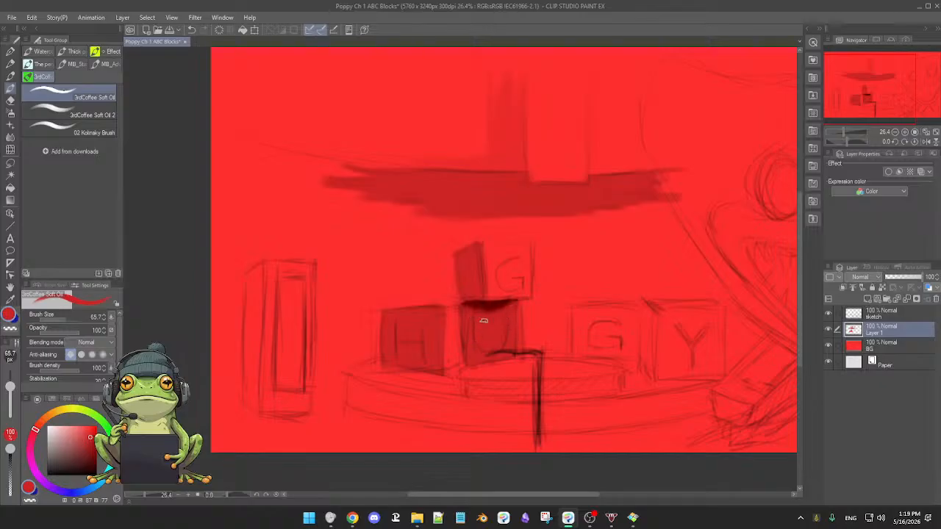
{"action": "mouse_move", "coordinate": [506, 344]}
{"action": "left_mouse_down"}
{"action": "mouse_move", "coordinate": [488, 336]}
{"action": "mouse_move", "coordinate": [496, 353]}
{"action": "left_mouse_up"}
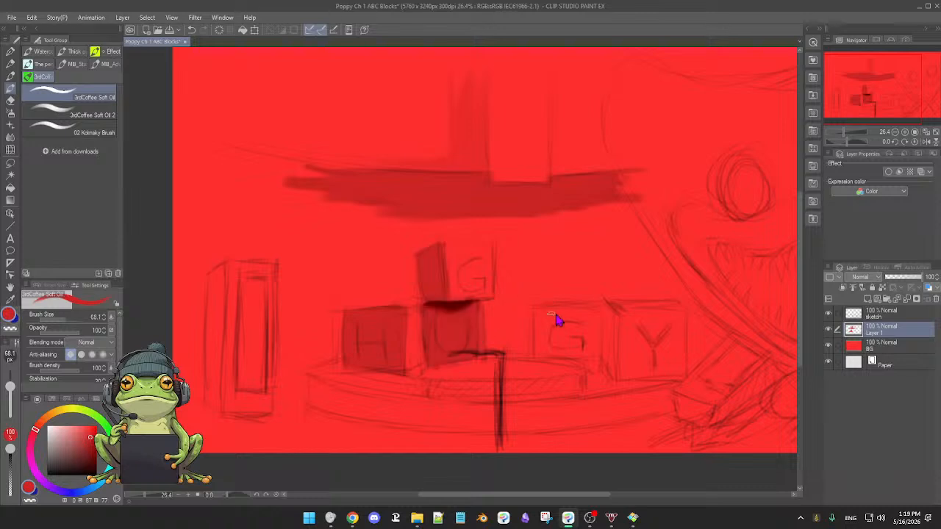
Fill the G block beside the Y block with darker red using the 3rdCoffee Soft Oil brush.
{"action": "left_click_drag", "start_coordinate": [557, 319], "coordinate": [545, 309]}
{"action": "left_click", "coordinate": [586, 308], "text": "alt"}
{"action": "mouse_move", "coordinate": [586, 308]}
{"action": "left_mouse_down"}
{"action": "mouse_move", "coordinate": [592, 338]}
{"action": "mouse_move", "coordinate": [572, 312]}
{"action": "mouse_move", "coordinate": [542, 315]}
{"action": "mouse_move", "coordinate": [541, 354]}
{"action": "mouse_move", "coordinate": [588, 356]}
{"action": "mouse_move", "coordinate": [551, 351]}
{"action": "mouse_move", "coordinate": [586, 345]}
{"action": "mouse_move", "coordinate": [581, 333]}
{"action": "mouse_move", "coordinate": [583, 340]}
{"action": "left_mouse_up"}
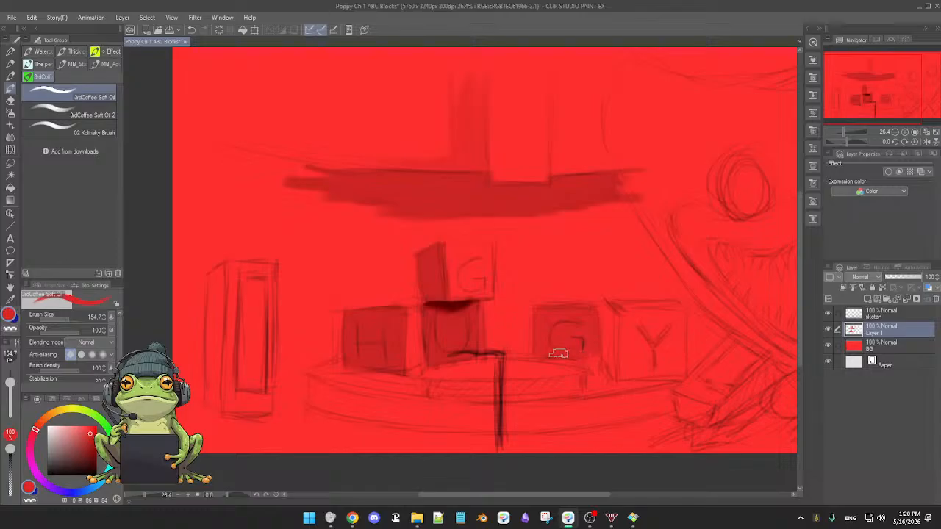
{"action": "left_click", "coordinate": [568, 286], "text": "alt"}
{"action": "left_click_drag", "start_coordinate": [566, 290], "coordinate": [551, 303]}
Pick a darker red and fill the Y block's faces with it.
{"action": "left_click_drag", "start_coordinate": [91, 433], "coordinate": [94, 442]}
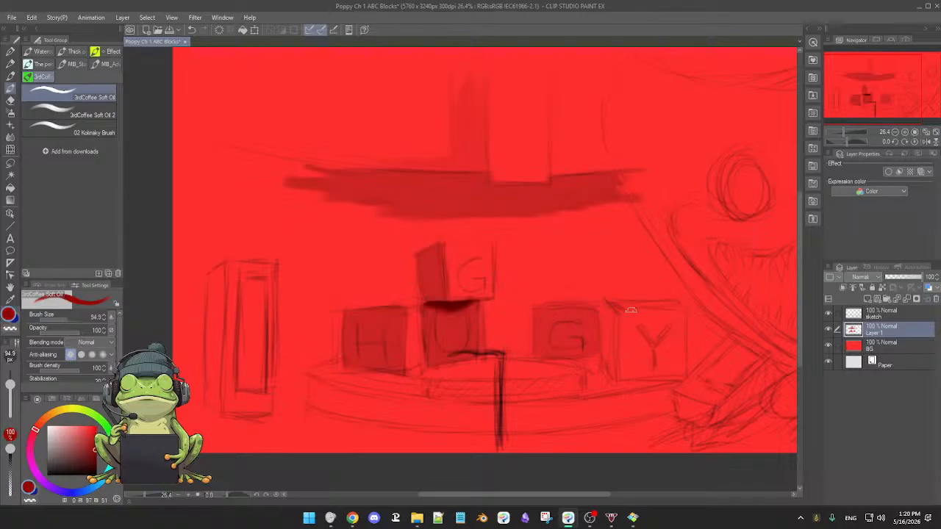
{"action": "left_click_drag", "start_coordinate": [626, 309], "coordinate": [628, 362]}
{"action": "left_click", "coordinate": [633, 319], "text": "alt"}
{"action": "mouse_move", "coordinate": [630, 328]}
{"action": "left_mouse_down"}
{"action": "mouse_move", "coordinate": [624, 362]}
{"action": "mouse_move", "coordinate": [640, 336]}
{"action": "mouse_move", "coordinate": [645, 343]}
{"action": "mouse_move", "coordinate": [646, 324]}
{"action": "mouse_move", "coordinate": [629, 330]}
{"action": "mouse_move", "coordinate": [628, 306]}
{"action": "mouse_move", "coordinate": [622, 373]}
{"action": "left_mouse_up"}
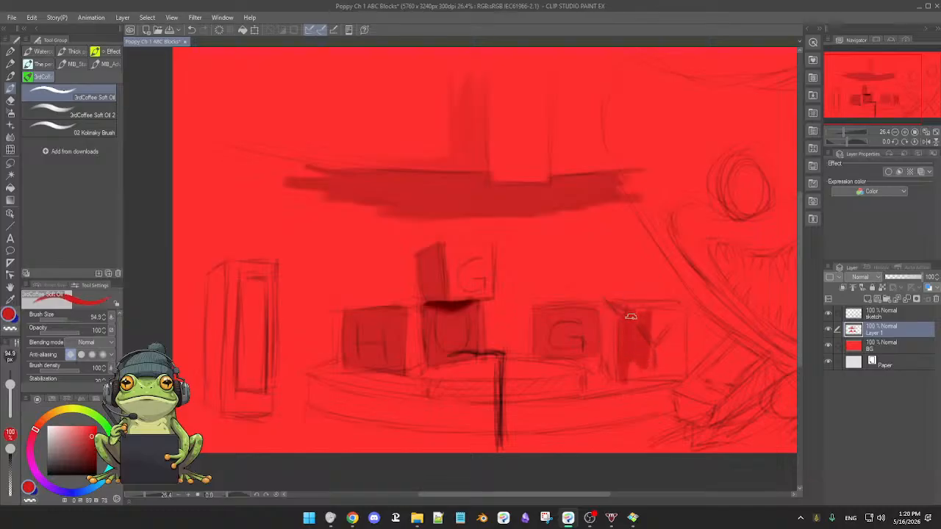
{"action": "mouse_move", "coordinate": [634, 324]}
{"action": "left_mouse_down"}
{"action": "mouse_move", "coordinate": [674, 309]}
{"action": "mouse_move", "coordinate": [641, 314]}
{"action": "mouse_move", "coordinate": [663, 307]}
{"action": "mouse_move", "coordinate": [668, 336]}
{"action": "mouse_move", "coordinate": [679, 307]}
{"action": "left_mouse_up"}
{"action": "mouse_move", "coordinate": [678, 309]}
{"action": "left_mouse_down"}
{"action": "mouse_move", "coordinate": [677, 364]}
{"action": "mouse_move", "coordinate": [671, 316]}
{"action": "mouse_move", "coordinate": [671, 335]}
{"action": "mouse_move", "coordinate": [662, 319]}
{"action": "mouse_move", "coordinate": [662, 365]}
{"action": "mouse_move", "coordinate": [654, 317]}
{"action": "mouse_move", "coordinate": [651, 351]}
{"action": "mouse_move", "coordinate": [636, 314]}
{"action": "mouse_move", "coordinate": [628, 378]}
{"action": "mouse_move", "coordinate": [656, 374]}
{"action": "mouse_move", "coordinate": [623, 375]}
{"action": "mouse_move", "coordinate": [652, 374]}
{"action": "mouse_move", "coordinate": [646, 356]}
{"action": "mouse_move", "coordinate": [650, 377]}
{"action": "mouse_move", "coordinate": [666, 375]}
{"action": "mouse_move", "coordinate": [658, 360]}
{"action": "mouse_move", "coordinate": [665, 336]}
{"action": "mouse_move", "coordinate": [675, 374]}
{"action": "mouse_move", "coordinate": [675, 335]}
{"action": "mouse_move", "coordinate": [678, 372]}
{"action": "left_mouse_up"}
{"action": "mouse_move", "coordinate": [676, 322]}
{"action": "left_mouse_down"}
{"action": "mouse_move", "coordinate": [648, 359]}
{"action": "mouse_move", "coordinate": [653, 333]}
{"action": "mouse_move", "coordinate": [639, 335]}
{"action": "mouse_move", "coordinate": [643, 356]}
{"action": "left_mouse_up"}
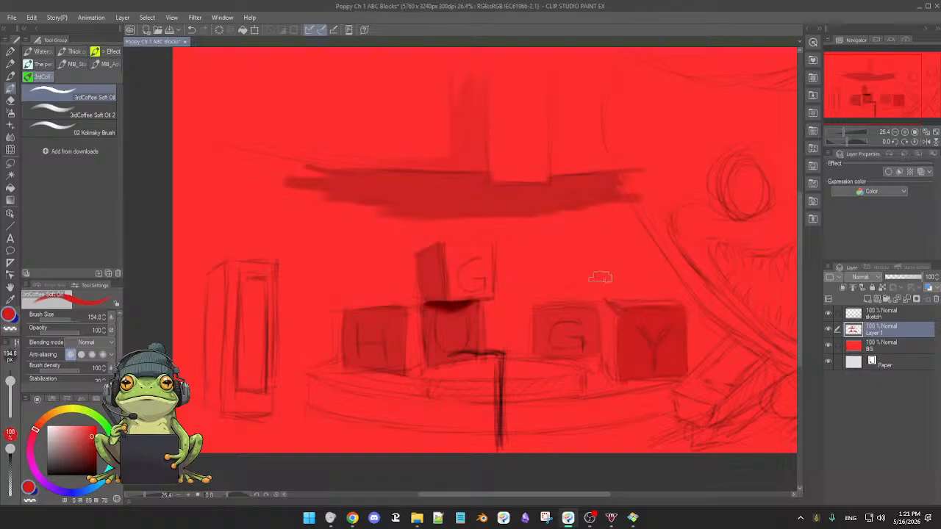
Pick a lighter pinkish red and paint the Y block's side and top faces, checking the tones with the sketch layer hidden.
{"action": "left_click", "coordinate": [610, 322], "text": "alt"}
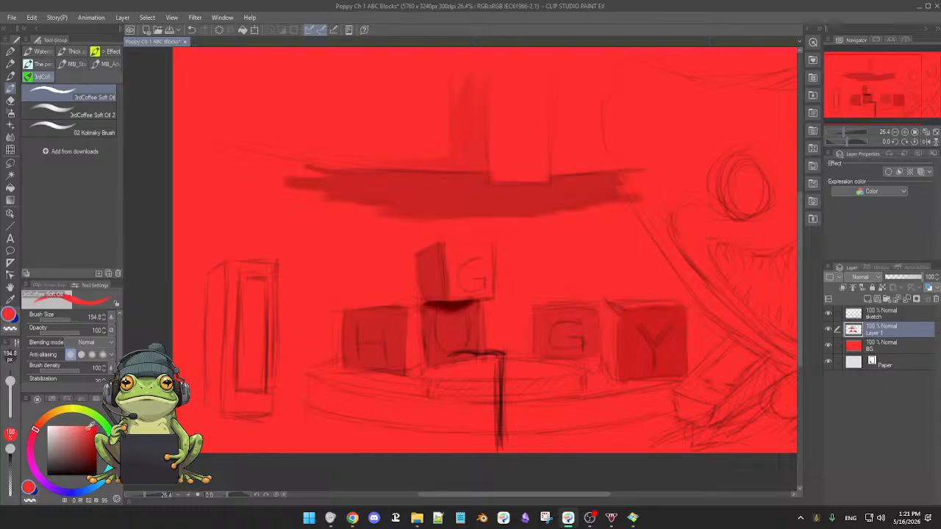
{"action": "left_click_drag", "start_coordinate": [90, 426], "coordinate": [78, 427]}
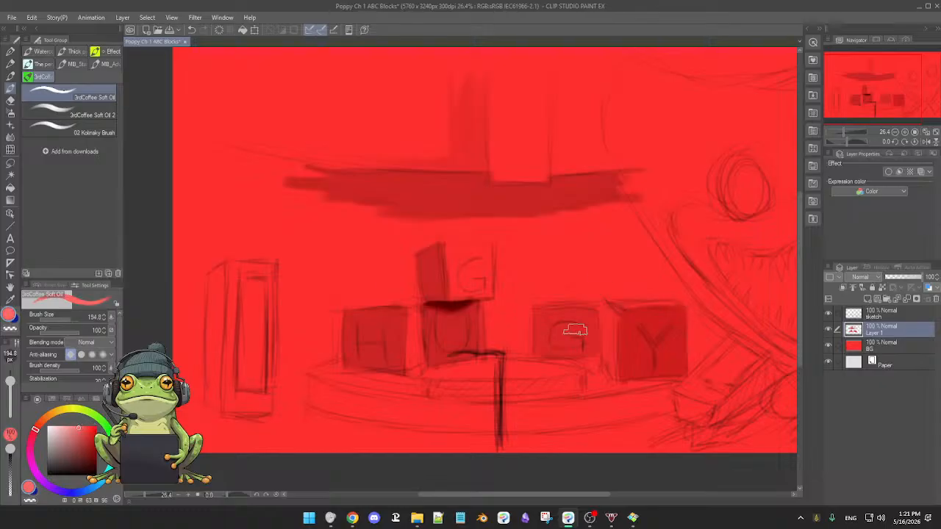
{"action": "left_click_drag", "start_coordinate": [609, 307], "coordinate": [607, 351]}
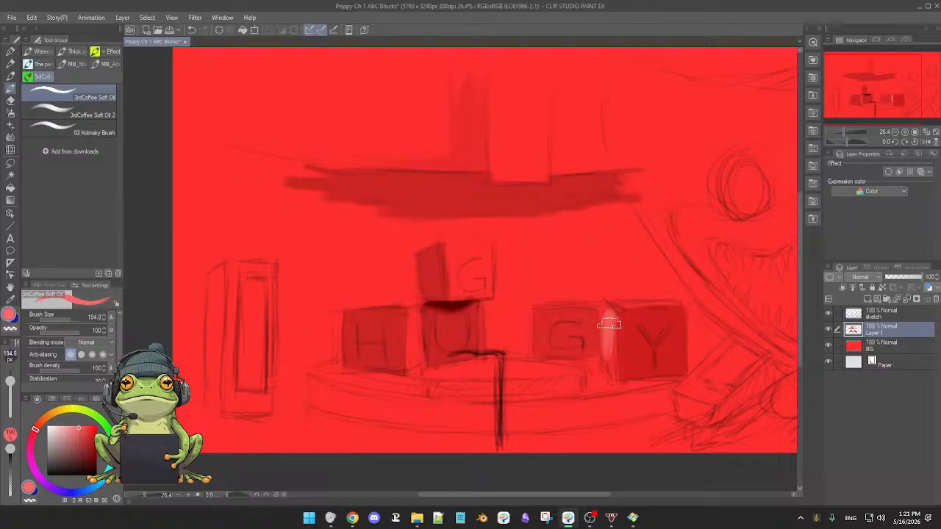
{"action": "left_click", "coordinate": [85, 425]}
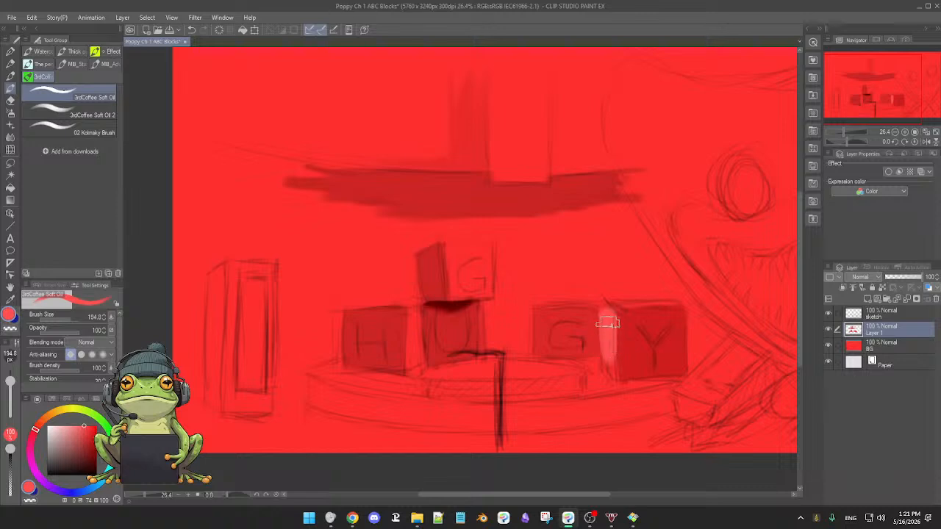
{"action": "mouse_move", "coordinate": [620, 304]}
{"action": "left_mouse_down"}
{"action": "mouse_move", "coordinate": [671, 305]}
{"action": "mouse_move", "coordinate": [630, 306]}
{"action": "left_mouse_up"}
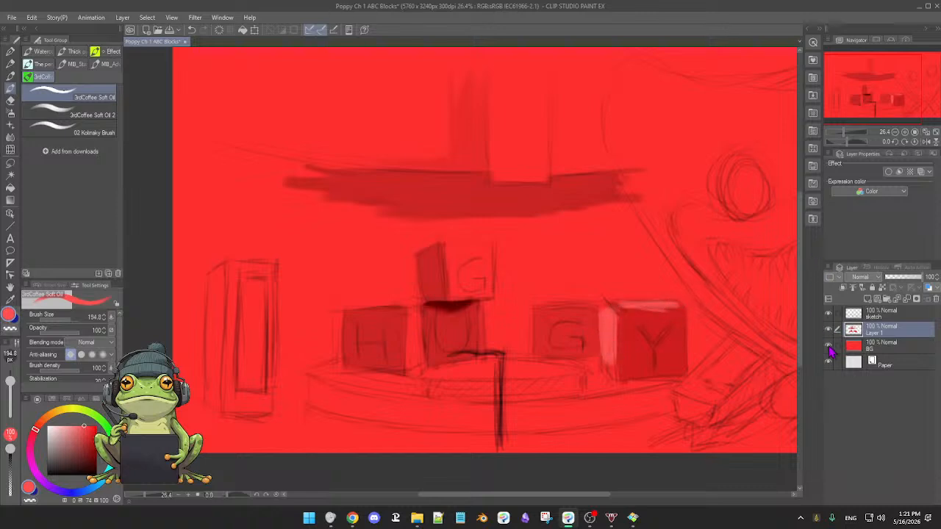
{"action": "left_click", "coordinate": [829, 330]}
{"action": "left_click", "coordinate": [829, 329]}
{"action": "left_click", "coordinate": [829, 315]}
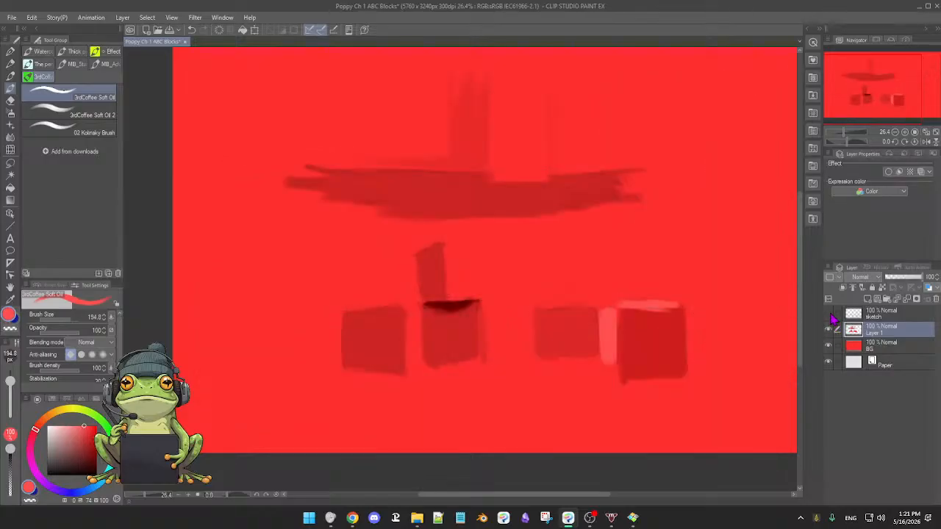
{"action": "left_click", "coordinate": [828, 314]}
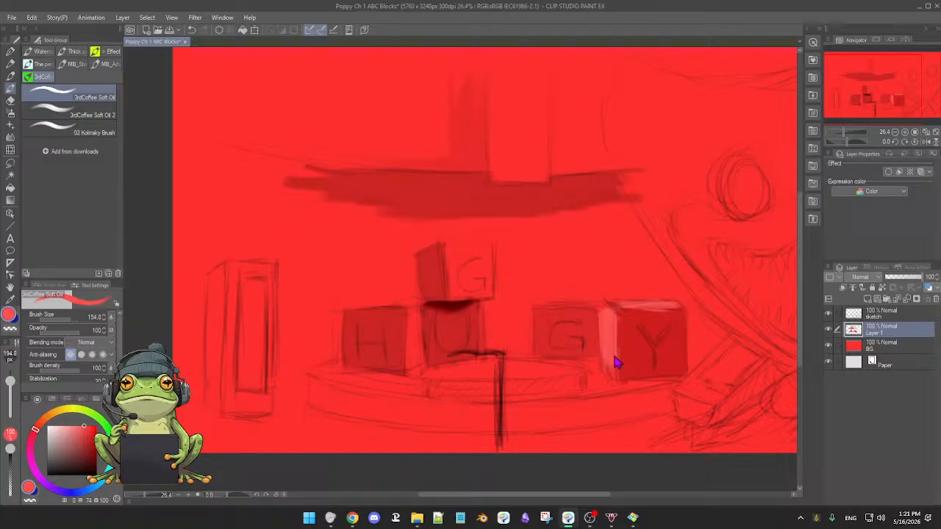
{"action": "left_click_drag", "start_coordinate": [614, 357], "coordinate": [610, 377]}
Paint the front face of the upper G block in light red at brush size 107.5 and tone it down with a slightly deeper red.
{"action": "left_click_drag", "start_coordinate": [470, 240], "coordinate": [472, 288]}
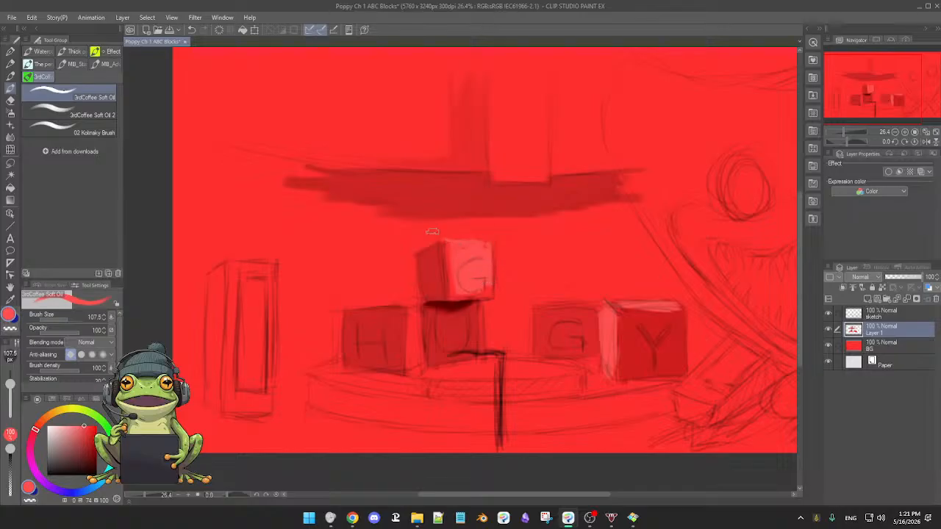
{"action": "left_click", "coordinate": [87, 426]}
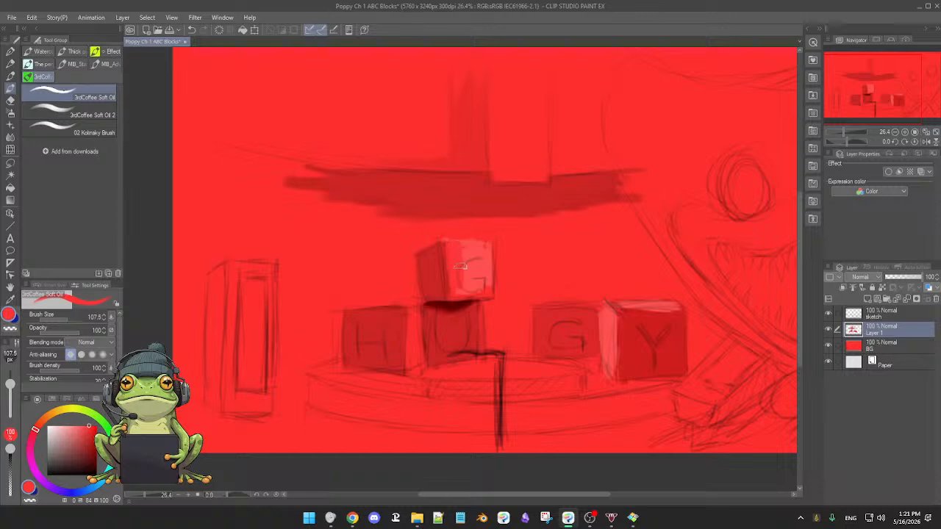
{"action": "left_click_drag", "start_coordinate": [464, 282], "coordinate": [472, 280]}
Refine the Y block's side face and its edge against the neighbouring G block with reds sampled from the painting.
{"action": "left_click_drag", "start_coordinate": [603, 329], "coordinate": [608, 308]}
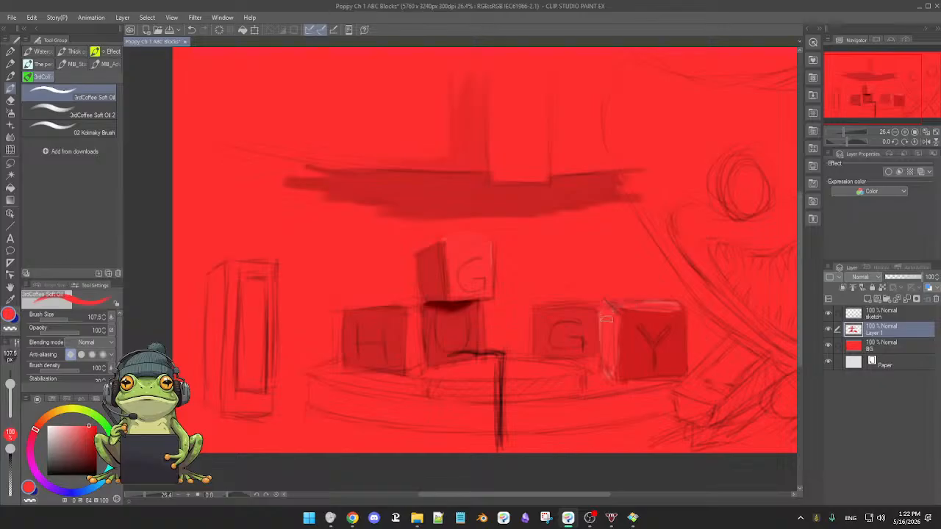
{"action": "left_click", "coordinate": [594, 316], "text": "alt"}
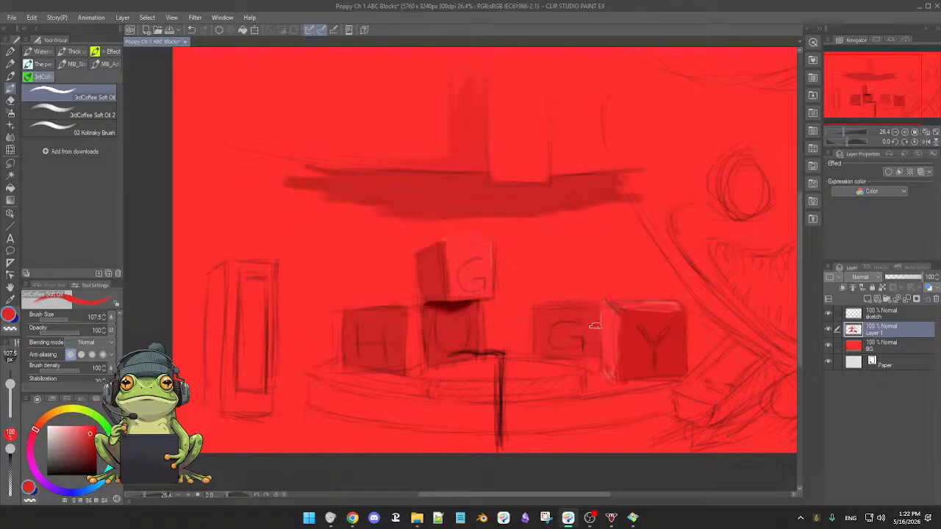
{"action": "left_click", "coordinate": [593, 326], "text": "alt"}
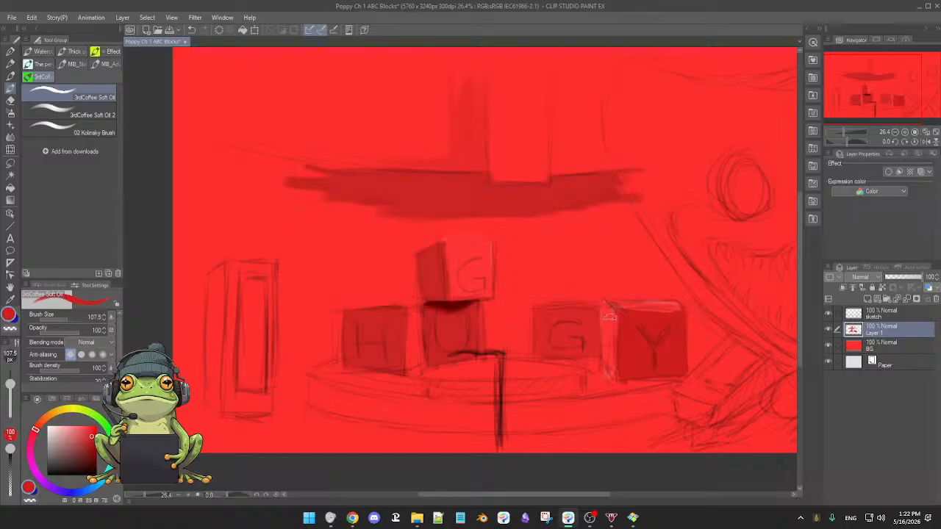
{"action": "left_click", "coordinate": [609, 314], "text": "alt"}
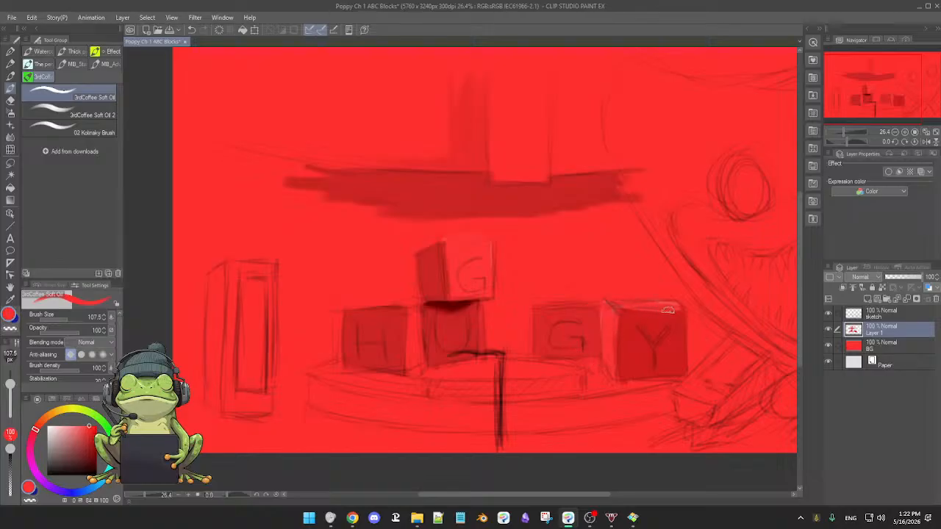
Sample the very dark red from the shadow under the upper G block and fill the tall box's inner opening with it.
{"action": "left_click_drag", "start_coordinate": [496, 294], "coordinate": [507, 276]}
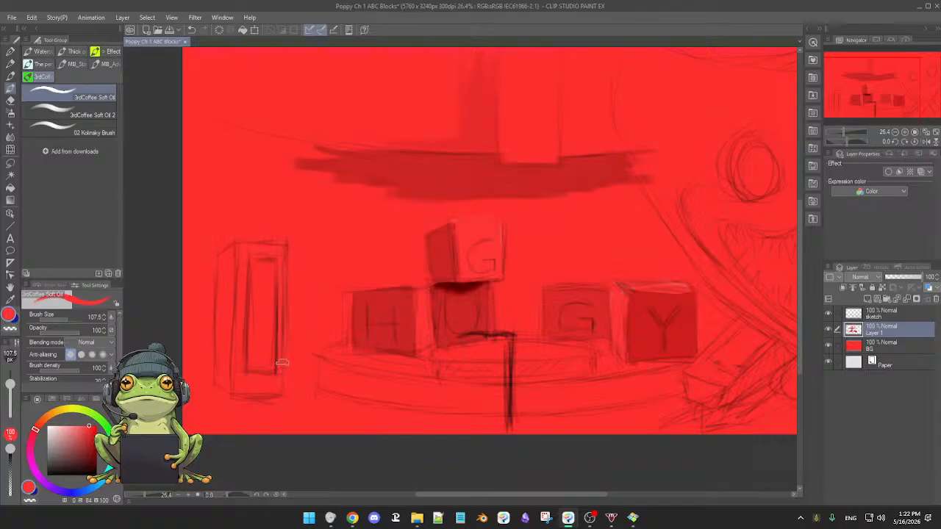
{"action": "left_click", "coordinate": [468, 282], "text": "alt"}
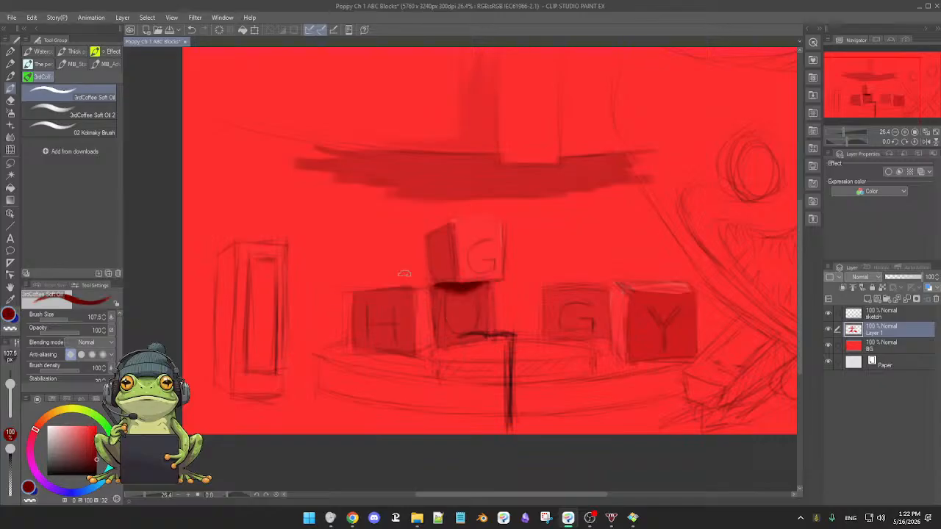
{"action": "mouse_move", "coordinate": [256, 259]}
{"action": "left_mouse_down"}
{"action": "mouse_move", "coordinate": [255, 344]}
{"action": "mouse_move", "coordinate": [251, 271]}
{"action": "mouse_move", "coordinate": [257, 297]}
{"action": "left_mouse_up"}
{"action": "left_click_drag", "start_coordinate": [269, 258], "coordinate": [271, 327]}
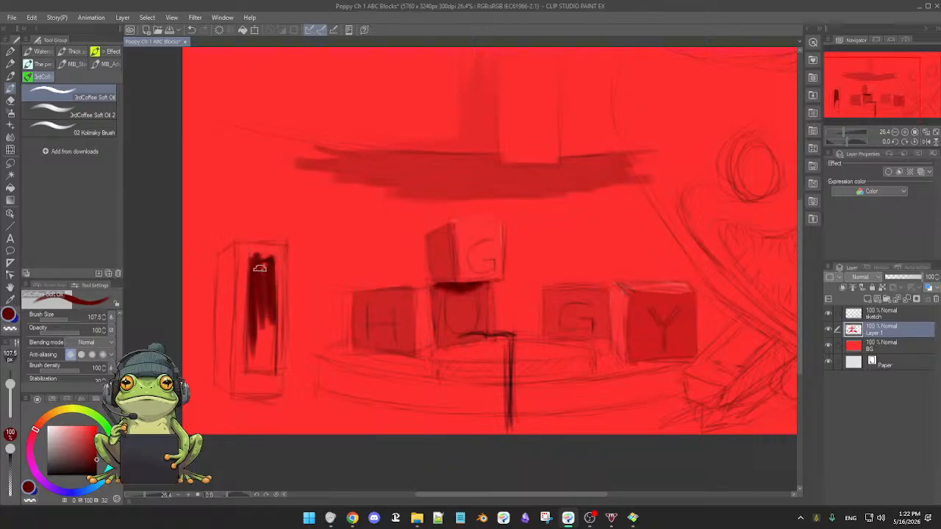
{"action": "mouse_move", "coordinate": [258, 277]}
{"action": "left_mouse_down"}
{"action": "mouse_move", "coordinate": [251, 365]}
{"action": "mouse_move", "coordinate": [248, 321]}
{"action": "mouse_move", "coordinate": [252, 346]}
{"action": "mouse_move", "coordinate": [258, 315]}
{"action": "mouse_move", "coordinate": [259, 372]}
{"action": "mouse_move", "coordinate": [267, 300]}
{"action": "left_mouse_up"}
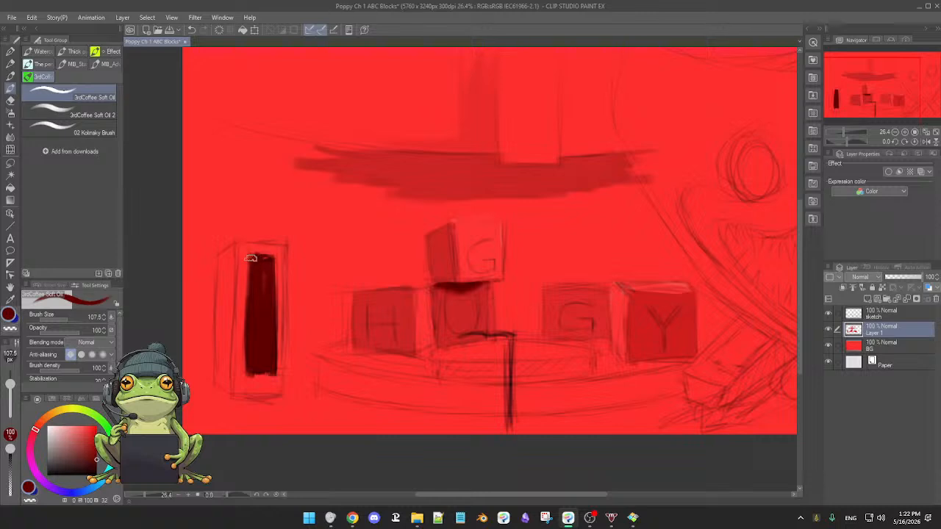
{"action": "left_click_drag", "start_coordinate": [249, 278], "coordinate": [256, 326]}
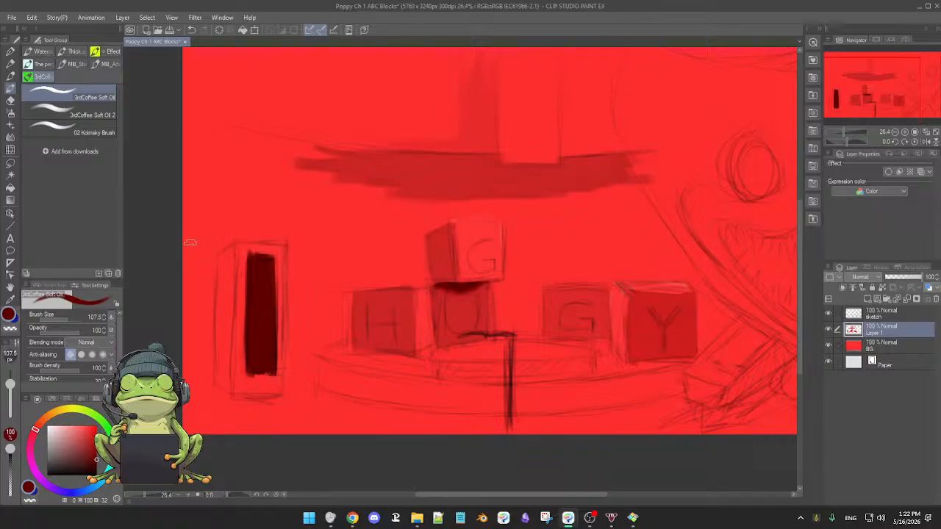
Sample the band's dark red and fill the whole wall area behind the letter blocks at brush size 311.3.
{"action": "left_click", "coordinate": [370, 165], "text": "alt"}
{"action": "left_click_drag", "start_coordinate": [365, 189], "coordinate": [377, 207]}
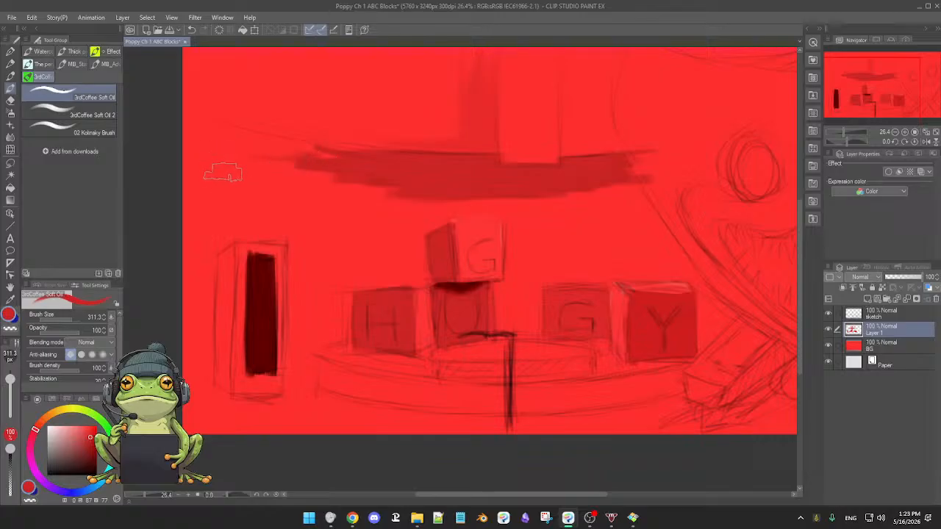
{"action": "mouse_move", "coordinate": [297, 151]}
{"action": "left_mouse_down"}
{"action": "mouse_move", "coordinate": [329, 152]}
{"action": "mouse_move", "coordinate": [347, 174]}
{"action": "mouse_move", "coordinate": [348, 224]}
{"action": "mouse_move", "coordinate": [349, 183]}
{"action": "mouse_move", "coordinate": [349, 201]}
{"action": "mouse_move", "coordinate": [358, 174]}
{"action": "mouse_move", "coordinate": [365, 273]}
{"action": "mouse_move", "coordinate": [372, 188]}
{"action": "mouse_move", "coordinate": [382, 280]}
{"action": "mouse_move", "coordinate": [384, 167]}
{"action": "mouse_move", "coordinate": [396, 249]}
{"action": "mouse_move", "coordinate": [405, 196]}
{"action": "mouse_move", "coordinate": [412, 267]}
{"action": "mouse_move", "coordinate": [411, 200]}
{"action": "mouse_move", "coordinate": [410, 272]}
{"action": "mouse_move", "coordinate": [417, 208]}
{"action": "mouse_move", "coordinate": [406, 209]}
{"action": "mouse_move", "coordinate": [397, 185]}
{"action": "mouse_move", "coordinate": [388, 244]}
{"action": "mouse_move", "coordinate": [370, 174]}
{"action": "mouse_move", "coordinate": [358, 274]}
{"action": "mouse_move", "coordinate": [417, 275]}
{"action": "mouse_move", "coordinate": [383, 281]}
{"action": "mouse_move", "coordinate": [412, 277]}
{"action": "mouse_move", "coordinate": [413, 266]}
{"action": "mouse_move", "coordinate": [411, 283]}
{"action": "mouse_move", "coordinate": [355, 285]}
{"action": "mouse_move", "coordinate": [409, 271]}
{"action": "mouse_move", "coordinate": [339, 294]}
{"action": "mouse_move", "coordinate": [359, 278]}
{"action": "mouse_move", "coordinate": [329, 274]}
{"action": "mouse_move", "coordinate": [330, 342]}
{"action": "mouse_move", "coordinate": [338, 185]}
{"action": "mouse_move", "coordinate": [341, 266]}
{"action": "mouse_move", "coordinate": [337, 174]}
{"action": "mouse_move", "coordinate": [335, 286]}
{"action": "mouse_move", "coordinate": [327, 184]}
{"action": "mouse_move", "coordinate": [317, 348]}
{"action": "mouse_move", "coordinate": [313, 248]}
{"action": "mouse_move", "coordinate": [311, 294]}
{"action": "left_mouse_up"}
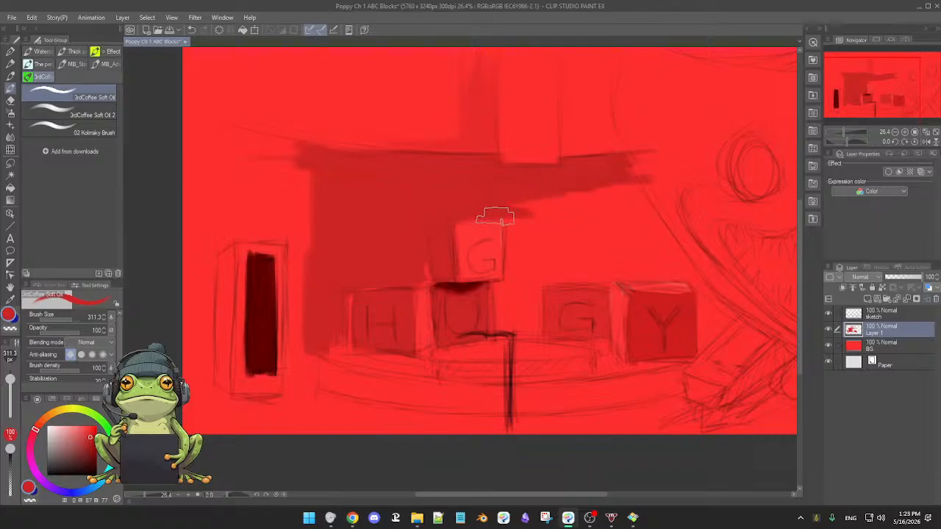
{"action": "left_click_drag", "start_coordinate": [522, 249], "coordinate": [524, 209]}
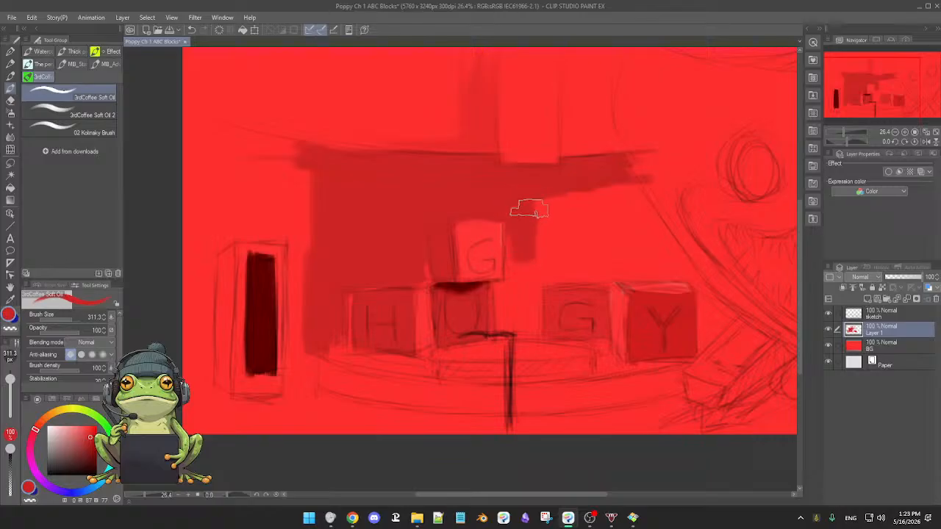
{"action": "mouse_move", "coordinate": [529, 211]}
{"action": "left_mouse_down"}
{"action": "mouse_move", "coordinate": [534, 237]}
{"action": "mouse_move", "coordinate": [549, 229]}
{"action": "mouse_move", "coordinate": [552, 239]}
{"action": "mouse_move", "coordinate": [591, 232]}
{"action": "mouse_move", "coordinate": [620, 217]}
{"action": "left_mouse_up"}
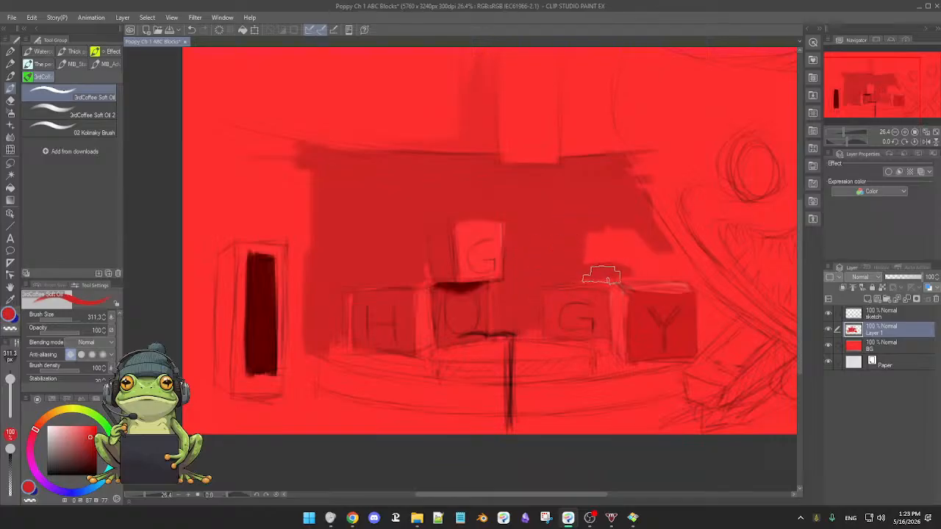
{"action": "mouse_move", "coordinate": [592, 227]}
{"action": "left_mouse_down"}
{"action": "mouse_move", "coordinate": [585, 267]}
{"action": "mouse_move", "coordinate": [599, 270]}
{"action": "mouse_move", "coordinate": [637, 219]}
{"action": "mouse_move", "coordinate": [662, 267]}
{"action": "mouse_move", "coordinate": [623, 182]}
{"action": "mouse_move", "coordinate": [682, 270]}
{"action": "mouse_move", "coordinate": [629, 177]}
{"action": "mouse_move", "coordinate": [682, 272]}
{"action": "left_mouse_up"}
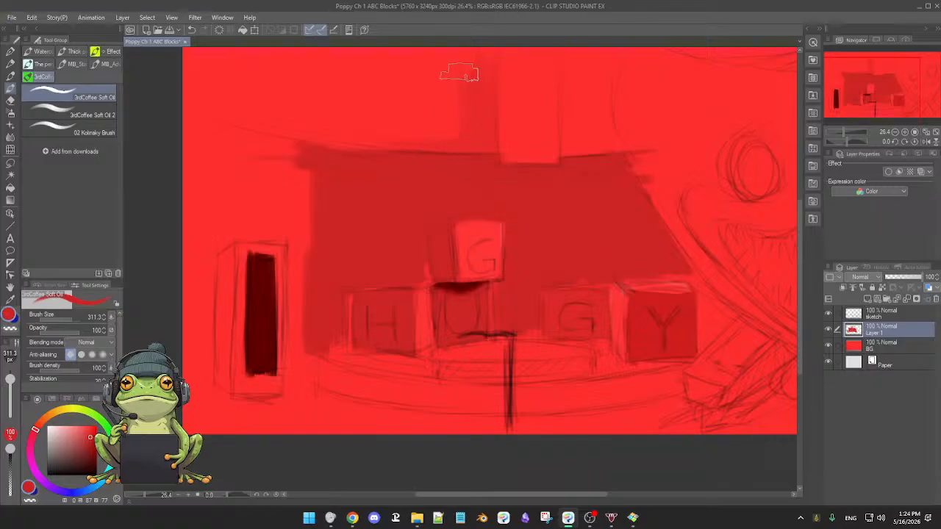
Fill the areas beside the vertical column above the wall with a slightly darkened red and smooth it with the Blend tool.
{"action": "mouse_move", "coordinate": [442, 81]}
{"action": "left_mouse_down"}
{"action": "mouse_move", "coordinate": [435, 74]}
{"action": "mouse_move", "coordinate": [453, 88]}
{"action": "mouse_move", "coordinate": [442, 72]}
{"action": "mouse_move", "coordinate": [430, 98]}
{"action": "mouse_move", "coordinate": [414, 80]}
{"action": "mouse_move", "coordinate": [389, 143]}
{"action": "mouse_move", "coordinate": [395, 84]}
{"action": "left_mouse_up"}
{"action": "mouse_move", "coordinate": [373, 125]}
{"action": "left_mouse_down"}
{"action": "mouse_move", "coordinate": [367, 143]}
{"action": "mouse_move", "coordinate": [360, 67]}
{"action": "mouse_move", "coordinate": [345, 81]}
{"action": "left_mouse_up"}
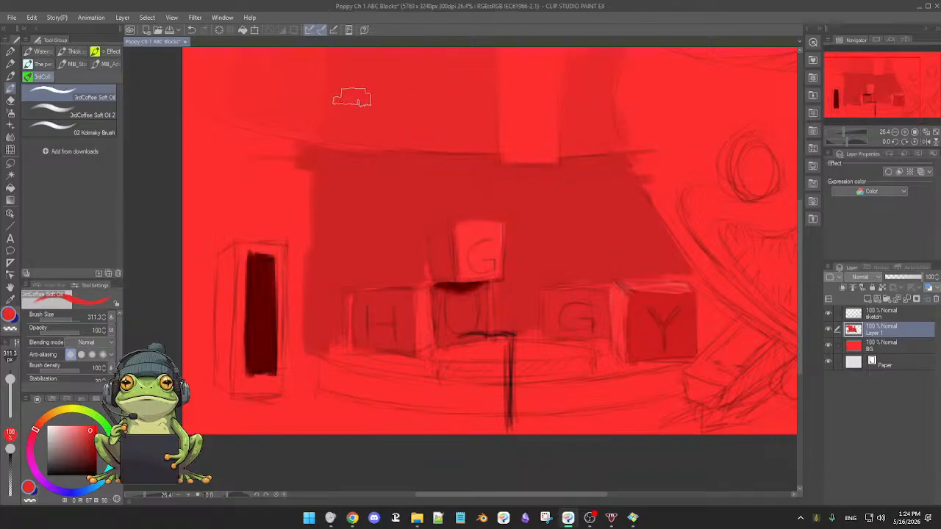
{"action": "key", "text": "j"}
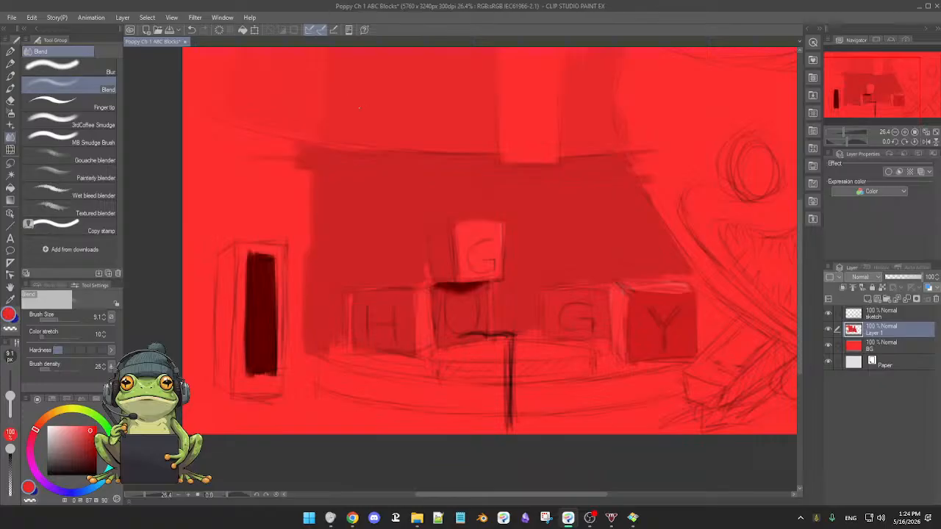
{"action": "left_click_drag", "start_coordinate": [361, 102], "coordinate": [369, 103], "text": "ctrl+alt"}
{"action": "key", "text": "b"}
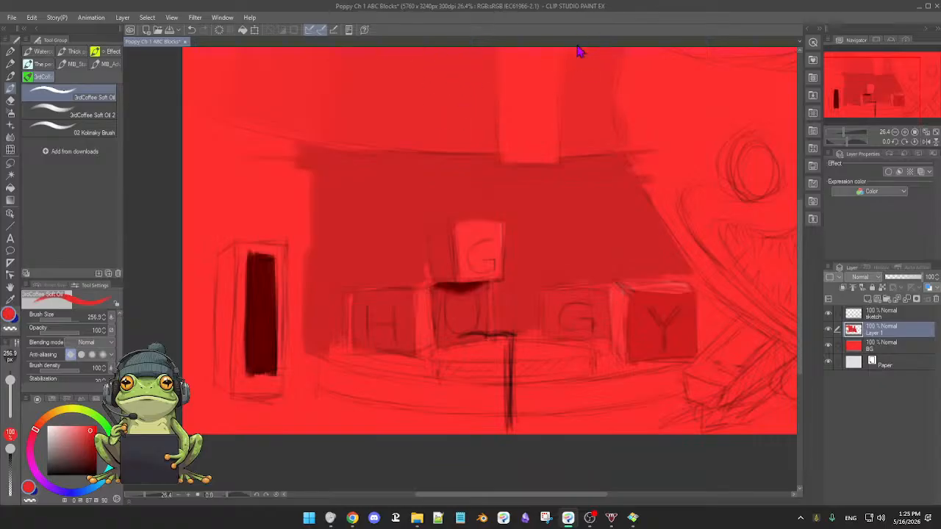
Hide and show the sketch layer to compare the painted shapes with the linework.
{"action": "left_click", "coordinate": [829, 314]}
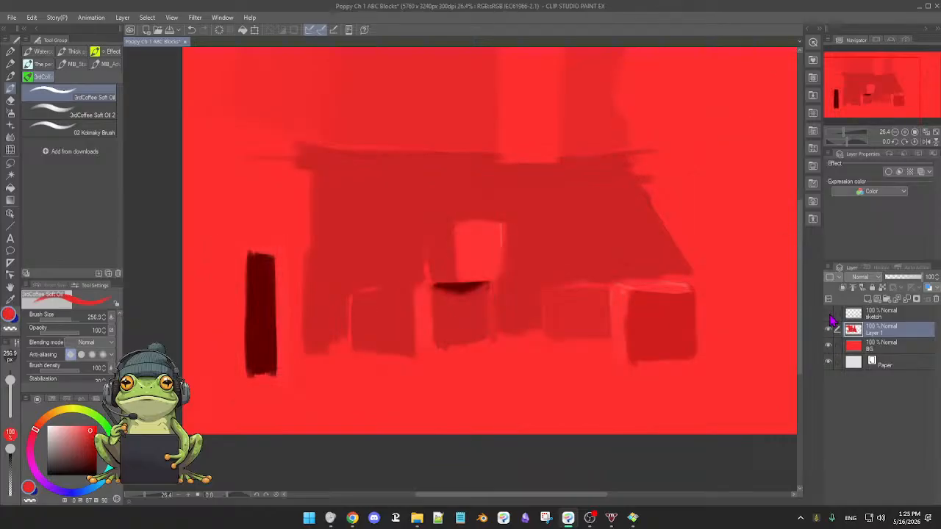
{"action": "left_click", "coordinate": [829, 315]}
{"action": "left_click", "coordinate": [829, 315]}
{"action": "left_click", "coordinate": [829, 315]}
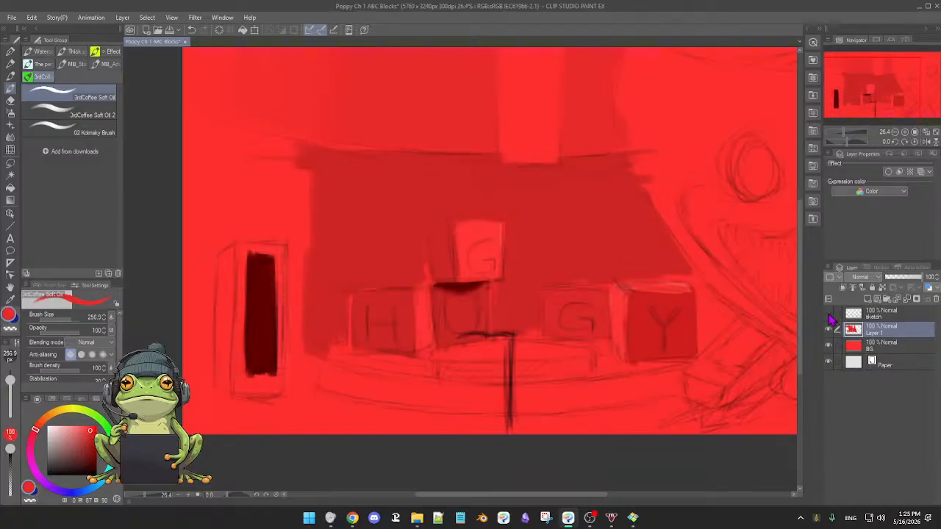
{"action": "left_click", "coordinate": [829, 314]}
{"action": "left_click", "coordinate": [829, 314]}
{"action": "left_click", "coordinate": [829, 316]}
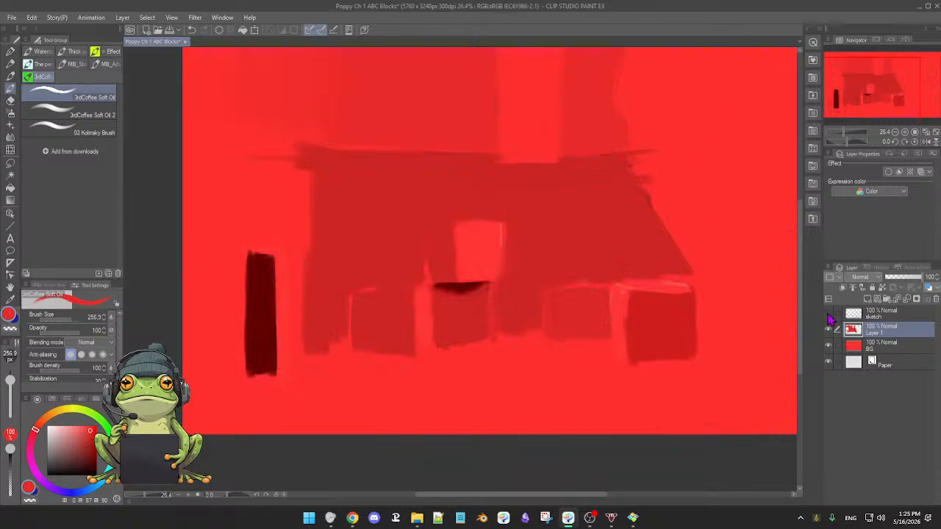
{"action": "left_click", "coordinate": [829, 316]}
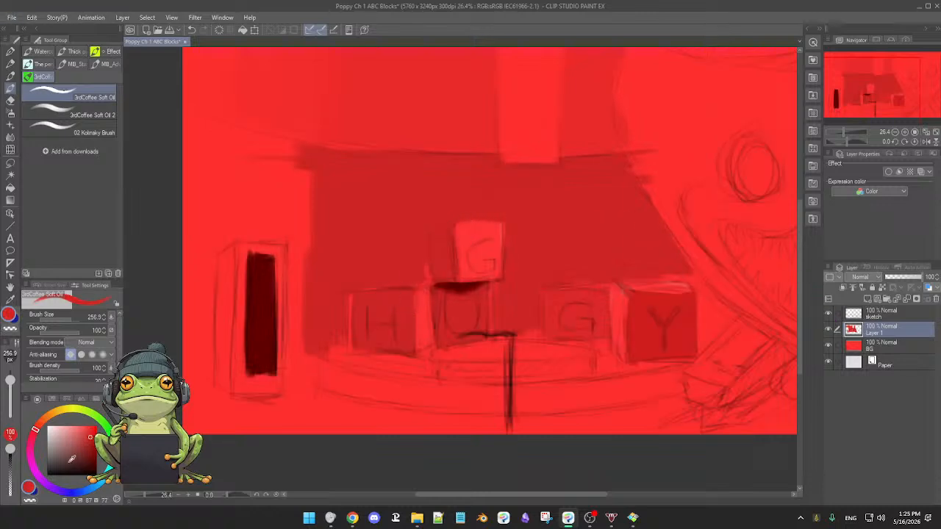
Try a darker muted red on the upper G block's side face and the H block, and undo those strokes.
{"action": "left_click", "coordinate": [92, 444]}
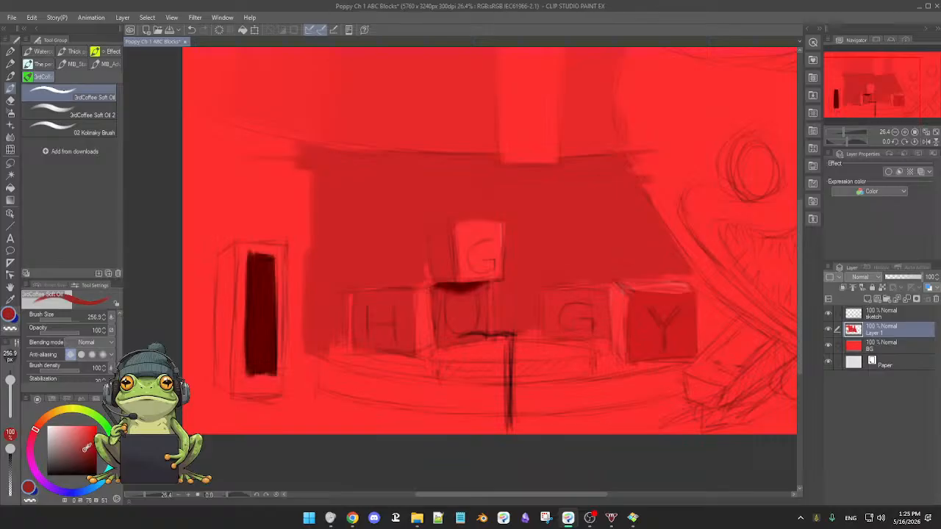
{"action": "mouse_move", "coordinate": [443, 238]}
{"action": "left_mouse_down"}
{"action": "mouse_move", "coordinate": [441, 280]}
{"action": "mouse_move", "coordinate": [445, 230]}
{"action": "mouse_move", "coordinate": [447, 273]}
{"action": "mouse_move", "coordinate": [436, 241]}
{"action": "left_mouse_up"}
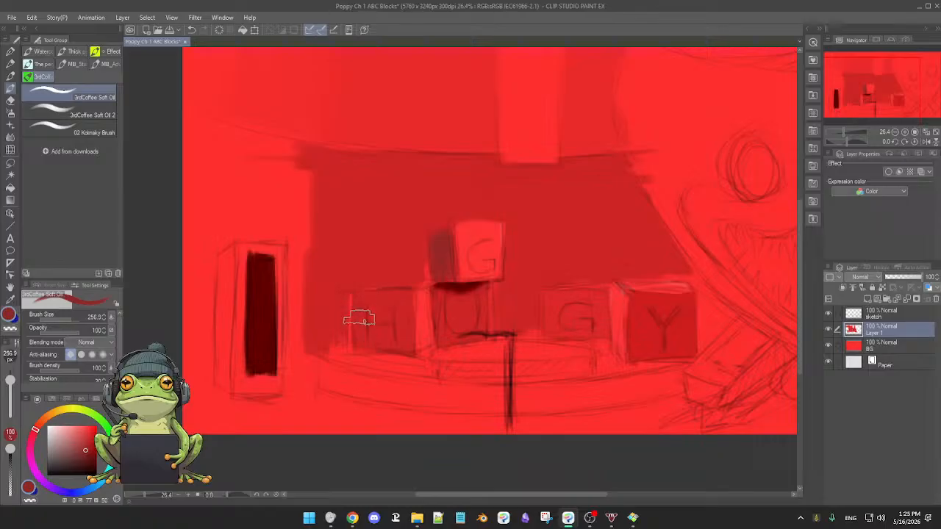
{"action": "left_click", "coordinate": [360, 323], "text": "alt"}
{"action": "left_click_drag", "start_coordinate": [363, 326], "coordinate": [381, 302]}
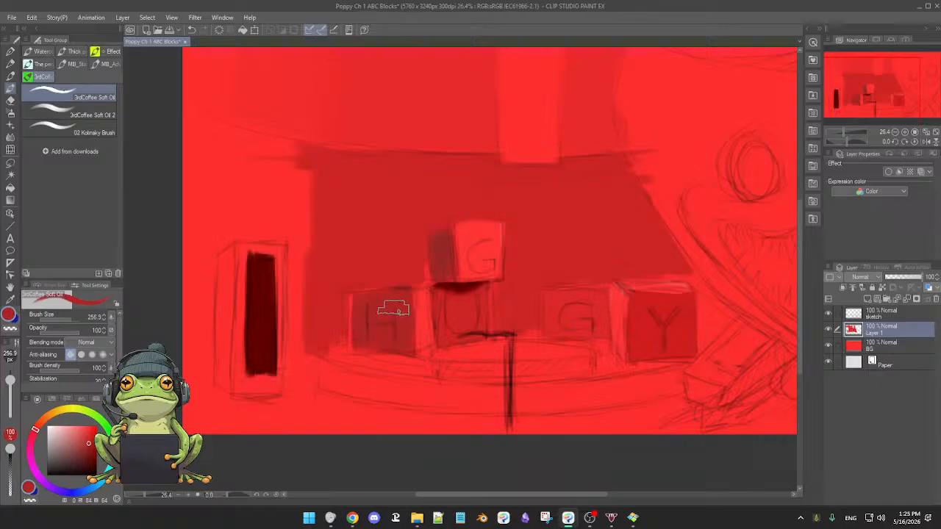
{"action": "key", "text": "ctrl+z"}
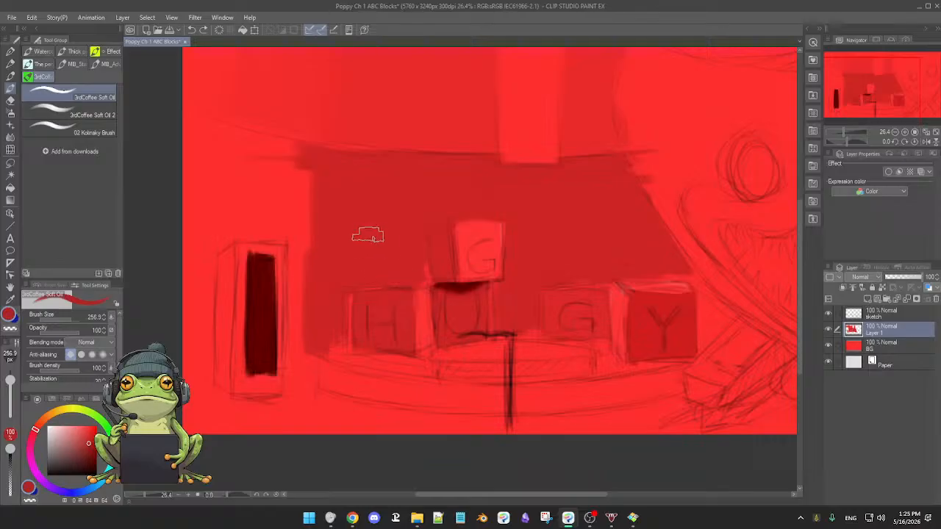
Repaint the whole wall area behind the letter blocks with a darker muted red, raising the brush size to 550.5.
{"action": "left_click_drag", "start_coordinate": [322, 163], "coordinate": [329, 255]}
{"action": "key", "text": "bracketright"}
{"action": "key", "text": "bracketright"}
{"action": "key", "text": "bracketright"}
{"action": "key", "text": "bracketright"}
{"action": "key", "text": "bracketright"}
{"action": "key", "text": "bracketright"}
{"action": "key", "text": "bracketright"}
{"action": "key", "text": "bracketright"}
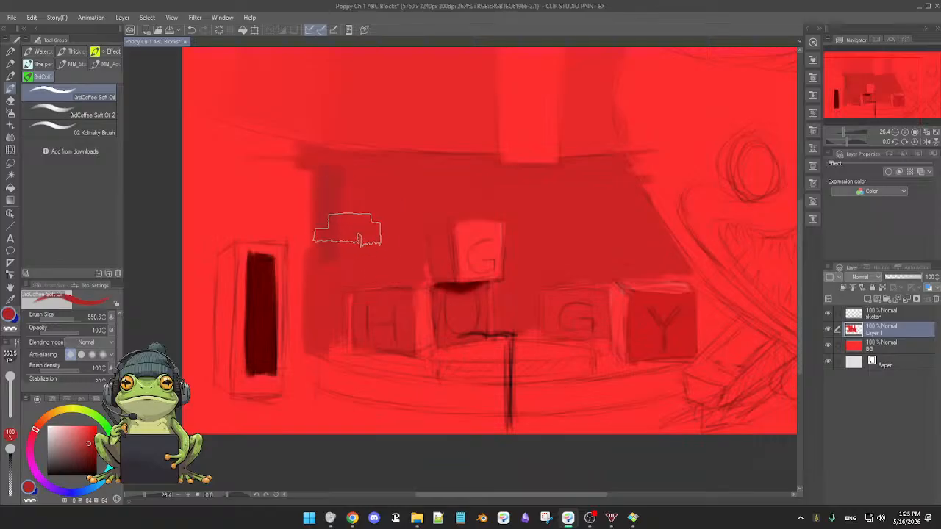
{"action": "mouse_move", "coordinate": [324, 175]}
{"action": "left_mouse_down"}
{"action": "mouse_move", "coordinate": [355, 169]}
{"action": "mouse_move", "coordinate": [369, 218]}
{"action": "mouse_move", "coordinate": [387, 240]}
{"action": "mouse_move", "coordinate": [401, 213]}
{"action": "left_mouse_up"}
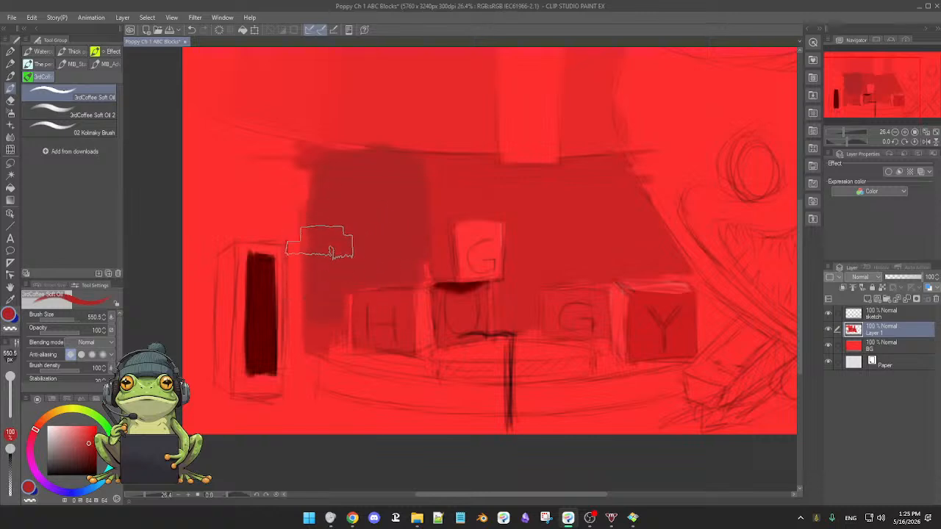
{"action": "left_click_drag", "start_coordinate": [334, 283], "coordinate": [327, 337]}
{"action": "left_click_drag", "start_coordinate": [316, 176], "coordinate": [318, 263]}
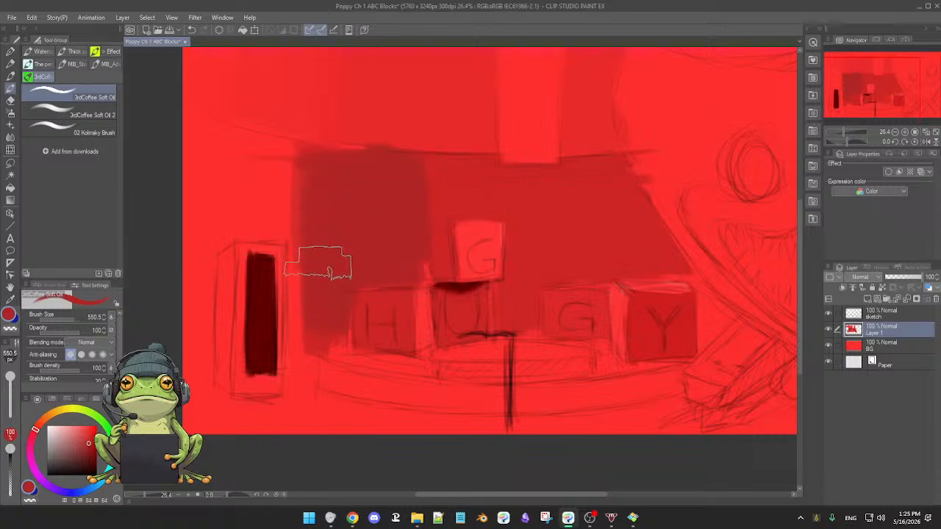
{"action": "mouse_move", "coordinate": [418, 221]}
{"action": "left_mouse_down"}
{"action": "mouse_move", "coordinate": [486, 187]}
{"action": "mouse_move", "coordinate": [482, 206]}
{"action": "mouse_move", "coordinate": [427, 201]}
{"action": "mouse_move", "coordinate": [493, 203]}
{"action": "mouse_move", "coordinate": [441, 212]}
{"action": "mouse_move", "coordinate": [462, 208]}
{"action": "mouse_move", "coordinate": [536, 179]}
{"action": "mouse_move", "coordinate": [512, 196]}
{"action": "mouse_move", "coordinate": [535, 227]}
{"action": "mouse_move", "coordinate": [512, 319]}
{"action": "mouse_move", "coordinate": [559, 225]}
{"action": "mouse_move", "coordinate": [562, 194]}
{"action": "mouse_move", "coordinate": [550, 189]}
{"action": "mouse_move", "coordinate": [568, 173]}
{"action": "mouse_move", "coordinate": [612, 165]}
{"action": "mouse_move", "coordinate": [648, 250]}
{"action": "mouse_move", "coordinate": [655, 254]}
{"action": "mouse_move", "coordinate": [638, 212]}
{"action": "mouse_move", "coordinate": [669, 236]}
{"action": "mouse_move", "coordinate": [623, 262]}
{"action": "mouse_move", "coordinate": [629, 243]}
{"action": "mouse_move", "coordinate": [610, 238]}
{"action": "mouse_move", "coordinate": [613, 261]}
{"action": "mouse_move", "coordinate": [589, 277]}
{"action": "mouse_move", "coordinate": [614, 269]}
{"action": "mouse_move", "coordinate": [670, 278]}
{"action": "mouse_move", "coordinate": [589, 274]}
{"action": "mouse_move", "coordinate": [548, 287]}
{"action": "mouse_move", "coordinate": [529, 248]}
{"action": "left_mouse_up"}
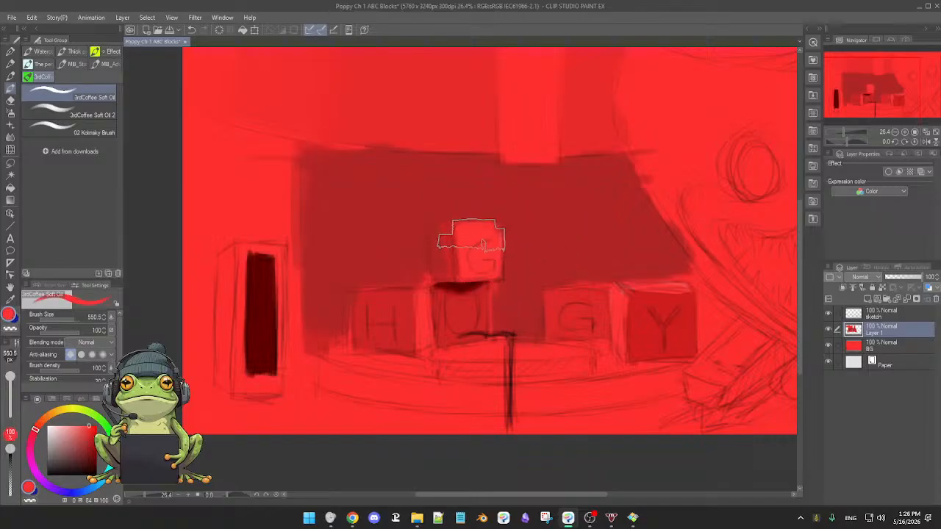
Clean up the front face of the upper G block with bright red at brush size 262.5.
{"action": "left_click_drag", "start_coordinate": [473, 235], "coordinate": [463, 232]}
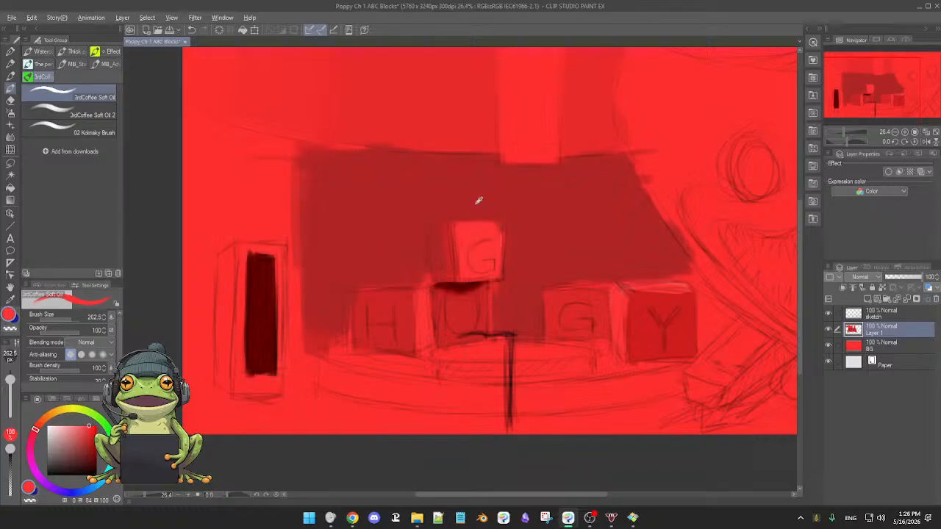
{"action": "left_click", "coordinate": [481, 202], "text": "alt"}
{"action": "left_click", "coordinate": [471, 231], "text": "alt"}
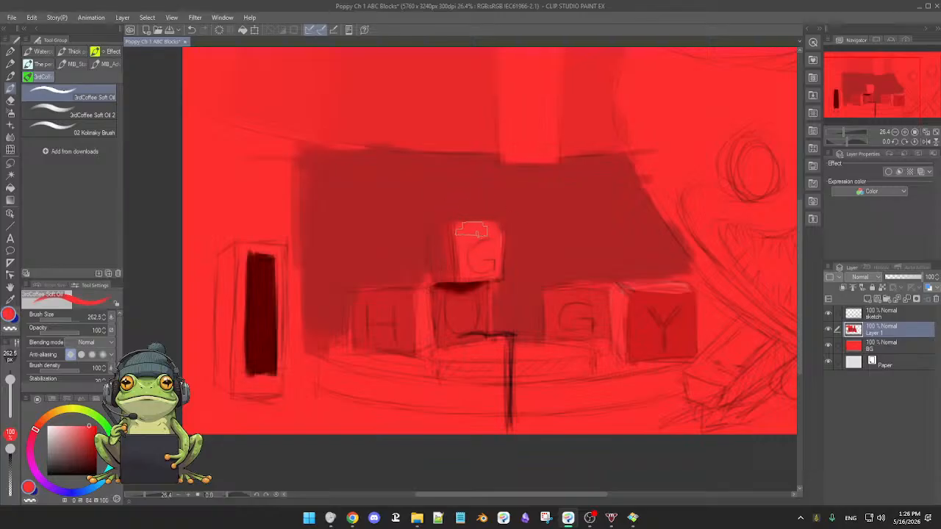
{"action": "mouse_move", "coordinate": [491, 227]}
{"action": "left_mouse_down"}
{"action": "mouse_move", "coordinate": [490, 273]}
{"action": "mouse_move", "coordinate": [466, 260]}
{"action": "mouse_move", "coordinate": [470, 272]}
{"action": "mouse_move", "coordinate": [449, 265]}
{"action": "mouse_move", "coordinate": [439, 233]}
{"action": "left_mouse_up"}
{"action": "left_click", "coordinate": [452, 263], "text": "alt"}
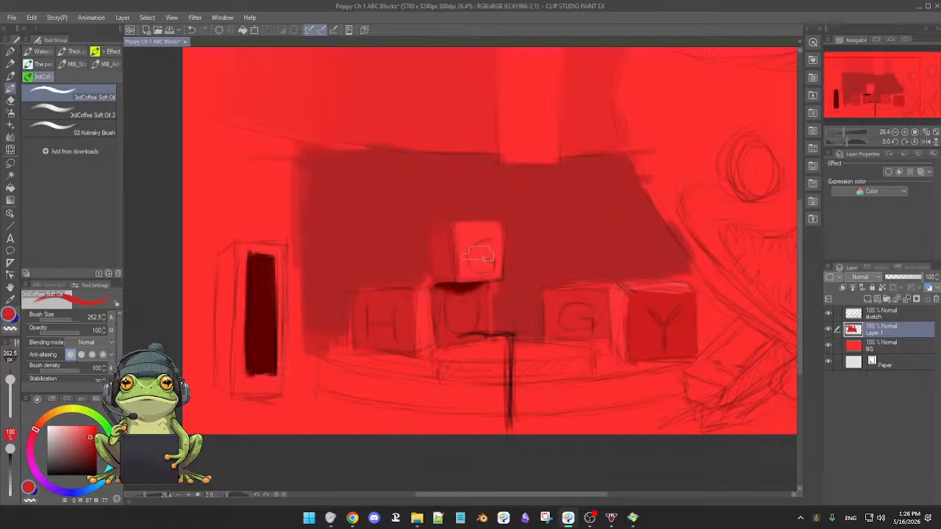
Define the upper G block's side face in medium red and its underside shadow in dark red at brush size 122.6.
{"action": "left_click", "coordinate": [523, 249], "text": "alt"}
{"action": "left_click_drag", "start_coordinate": [482, 285], "coordinate": [472, 273]}
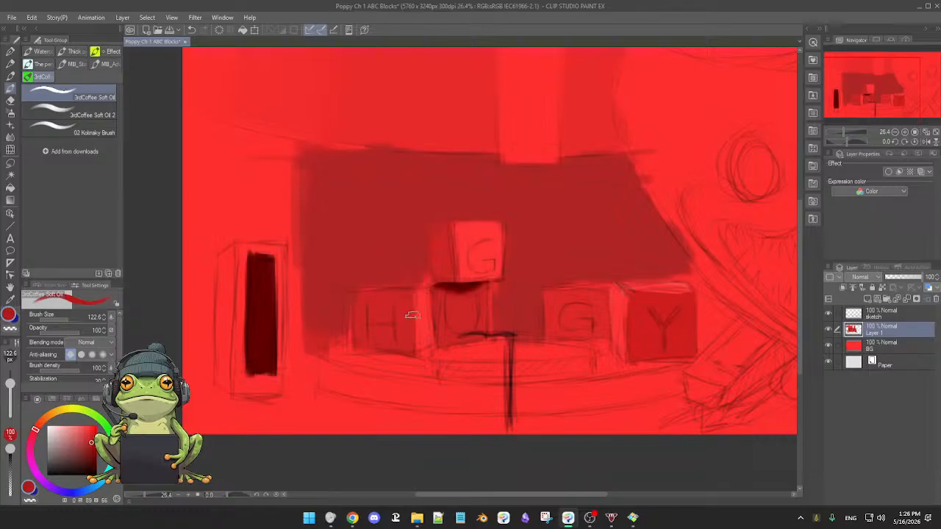
{"action": "left_click", "coordinate": [472, 286], "text": "alt"}
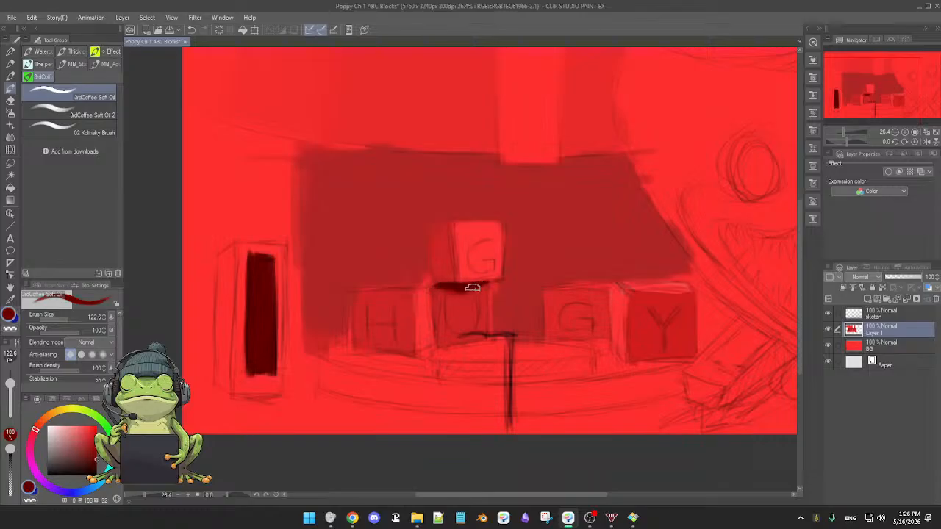
{"action": "left_click", "coordinate": [439, 243], "text": "alt"}
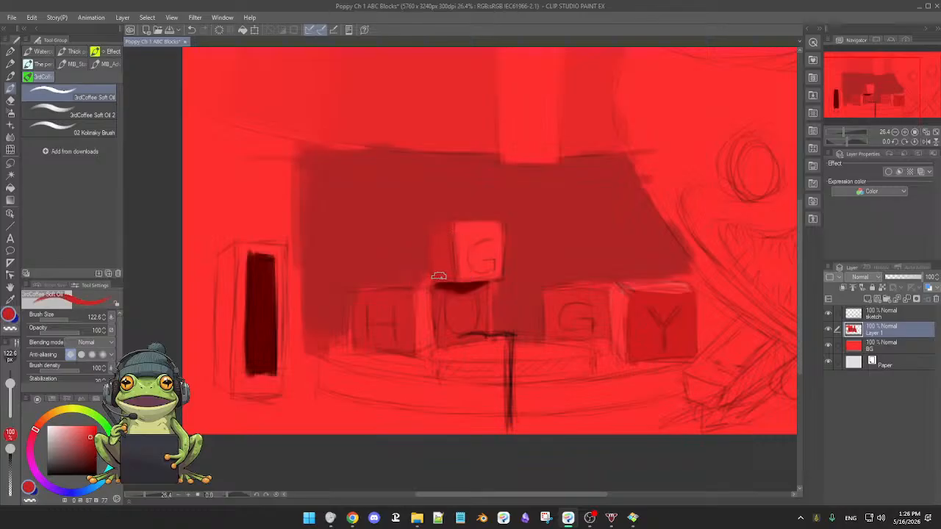
{"action": "left_click_drag", "start_coordinate": [442, 248], "coordinate": [439, 232]}
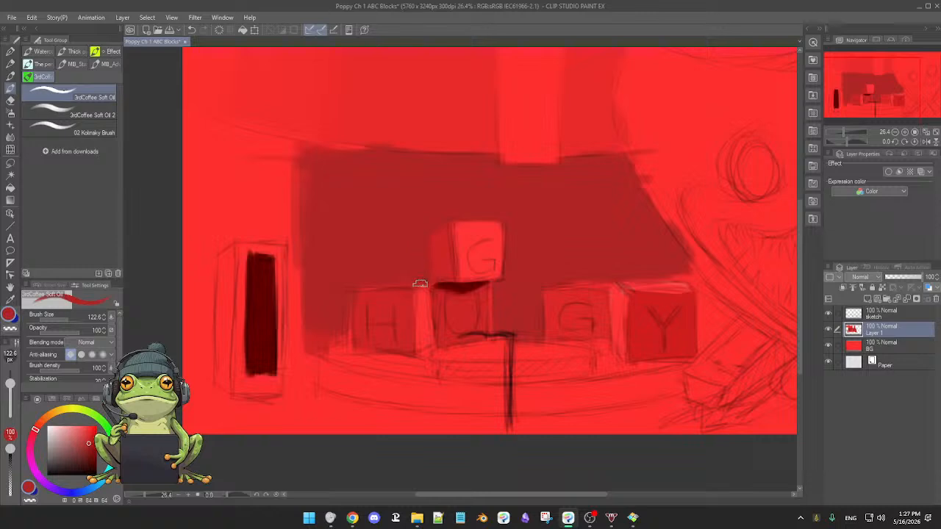
Extend the wall's muted red toward the tall box and sharpen its upper edge at brush size 210.2.
{"action": "left_click_drag", "start_coordinate": [402, 258], "coordinate": [413, 271]}
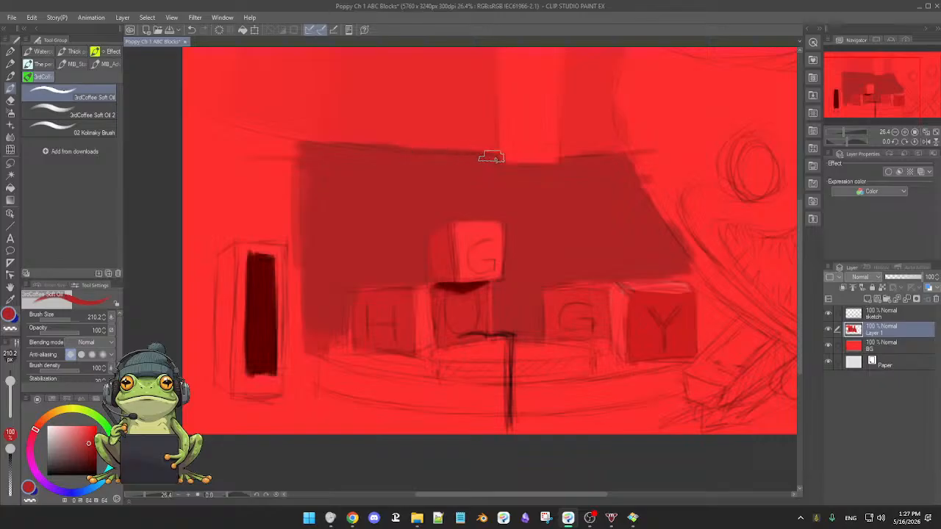
{"action": "left_click", "coordinate": [287, 197], "text": "alt"}
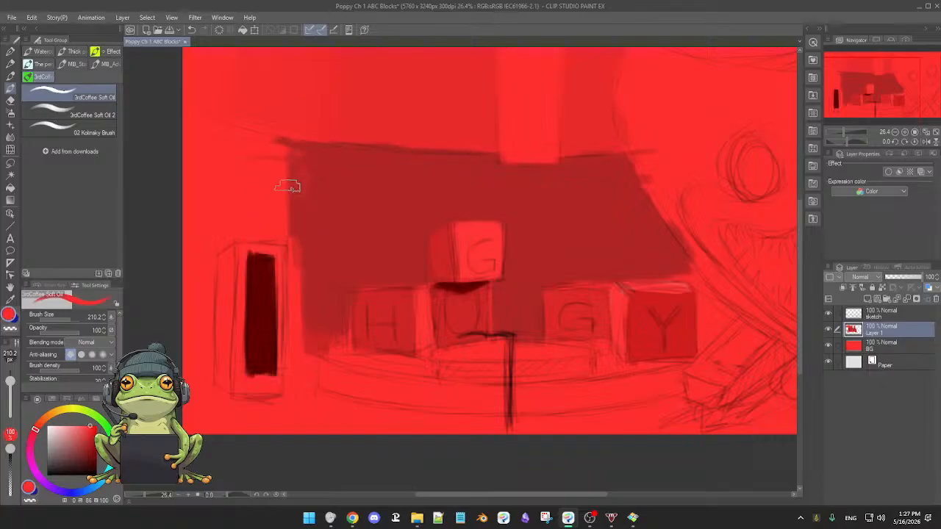
{"action": "left_click_drag", "start_coordinate": [283, 151], "coordinate": [288, 234]}
{"action": "left_click", "coordinate": [313, 211], "text": "alt"}
{"action": "mouse_move", "coordinate": [300, 177]}
{"action": "left_mouse_down"}
{"action": "mouse_move", "coordinate": [296, 230]}
{"action": "mouse_move", "coordinate": [305, 211]}
{"action": "mouse_move", "coordinate": [348, 206]}
{"action": "left_mouse_up"}
Fade the wall's edge around the tall box with the Soft airbrush at size 573.5 and smooth it with the Blend tool.
{"action": "key", "text": "b"}
{"action": "mouse_move", "coordinate": [286, 216]}
{"action": "left_mouse_down"}
{"action": "mouse_move", "coordinate": [284, 164]}
{"action": "mouse_move", "coordinate": [292, 178]}
{"action": "mouse_move", "coordinate": [264, 163]}
{"action": "mouse_move", "coordinate": [266, 155]}
{"action": "mouse_move", "coordinate": [285, 159]}
{"action": "mouse_move", "coordinate": [304, 187]}
{"action": "mouse_move", "coordinate": [294, 163]}
{"action": "mouse_move", "coordinate": [258, 154]}
{"action": "mouse_move", "coordinate": [305, 158]}
{"action": "mouse_move", "coordinate": [294, 149]}
{"action": "mouse_move", "coordinate": [294, 185]}
{"action": "mouse_move", "coordinate": [278, 173]}
{"action": "mouse_move", "coordinate": [278, 197]}
{"action": "mouse_move", "coordinate": [269, 194]}
{"action": "mouse_move", "coordinate": [286, 225]}
{"action": "mouse_move", "coordinate": [250, 211]}
{"action": "mouse_move", "coordinate": [289, 225]}
{"action": "mouse_move", "coordinate": [281, 185]}
{"action": "mouse_move", "coordinate": [287, 234]}
{"action": "mouse_move", "coordinate": [285, 210]}
{"action": "mouse_move", "coordinate": [281, 228]}
{"action": "mouse_move", "coordinate": [258, 222]}
{"action": "mouse_move", "coordinate": [277, 206]}
{"action": "mouse_move", "coordinate": [283, 225]}
{"action": "mouse_move", "coordinate": [273, 162]}
{"action": "mouse_move", "coordinate": [302, 246]}
{"action": "mouse_move", "coordinate": [298, 284]}
{"action": "mouse_move", "coordinate": [299, 230]}
{"action": "mouse_move", "coordinate": [312, 327]}
{"action": "mouse_move", "coordinate": [302, 266]}
{"action": "mouse_move", "coordinate": [308, 320]}
{"action": "mouse_move", "coordinate": [311, 307]}
{"action": "mouse_move", "coordinate": [301, 293]}
{"action": "mouse_move", "coordinate": [308, 358]}
{"action": "mouse_move", "coordinate": [305, 287]}
{"action": "mouse_move", "coordinate": [303, 343]}
{"action": "mouse_move", "coordinate": [295, 287]}
{"action": "mouse_move", "coordinate": [300, 353]}
{"action": "mouse_move", "coordinate": [293, 281]}
{"action": "mouse_move", "coordinate": [296, 411]}
{"action": "mouse_move", "coordinate": [296, 386]}
{"action": "mouse_move", "coordinate": [287, 388]}
{"action": "mouse_move", "coordinate": [369, 408]}
{"action": "mouse_move", "coordinate": [265, 414]}
{"action": "mouse_move", "coordinate": [289, 378]}
{"action": "left_mouse_up"}
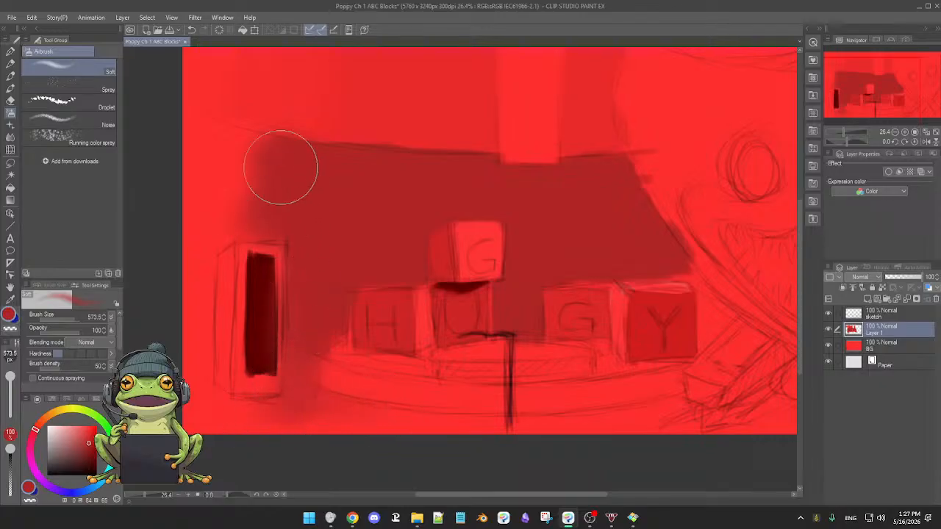
{"action": "mouse_move", "coordinate": [238, 157]}
{"action": "left_mouse_down"}
{"action": "mouse_move", "coordinate": [269, 182]}
{"action": "mouse_move", "coordinate": [260, 212]}
{"action": "mouse_move", "coordinate": [224, 177]}
{"action": "mouse_move", "coordinate": [246, 155]}
{"action": "mouse_move", "coordinate": [280, 156]}
{"action": "mouse_move", "coordinate": [232, 185]}
{"action": "left_mouse_up"}
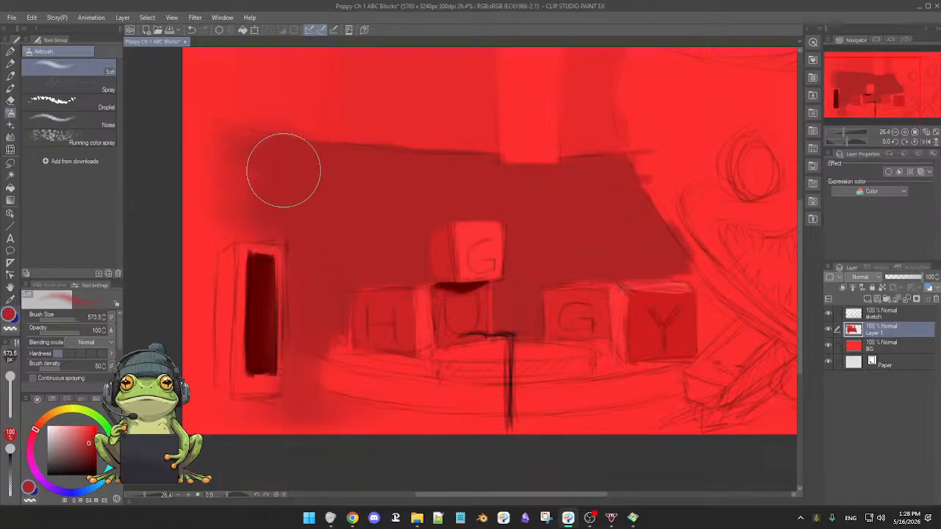
{"action": "key", "text": "b"}
{"action": "key", "text": "j"}
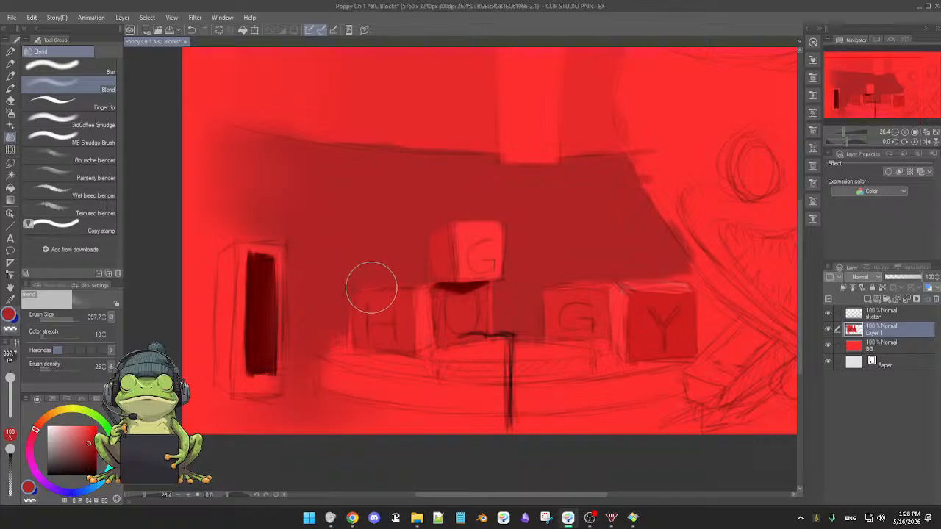
Refine the lower letter blocks' reds with the oil brush and repaint the tall box's opening in its near-black red at size 143.3.
{"action": "key", "text": "b"}
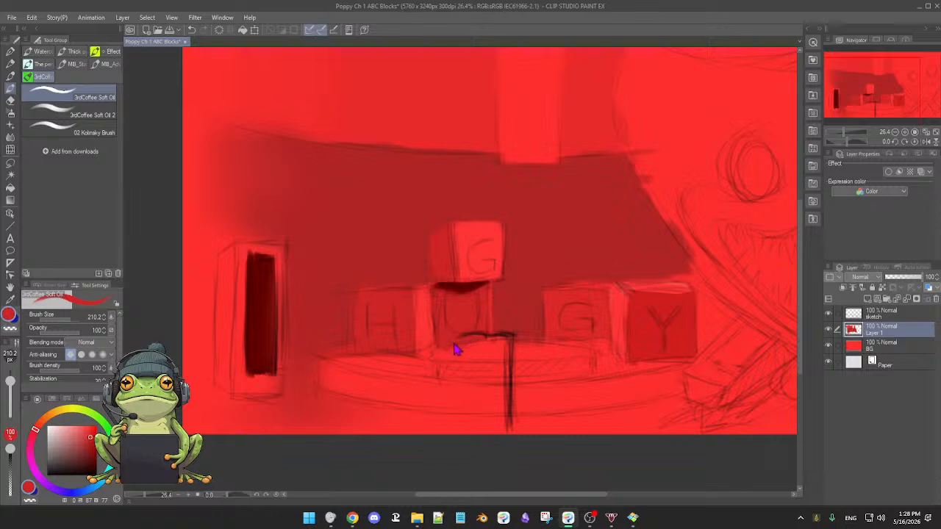
{"action": "key", "text": "["}
{"action": "left_click", "coordinate": [508, 313], "text": "alt"}
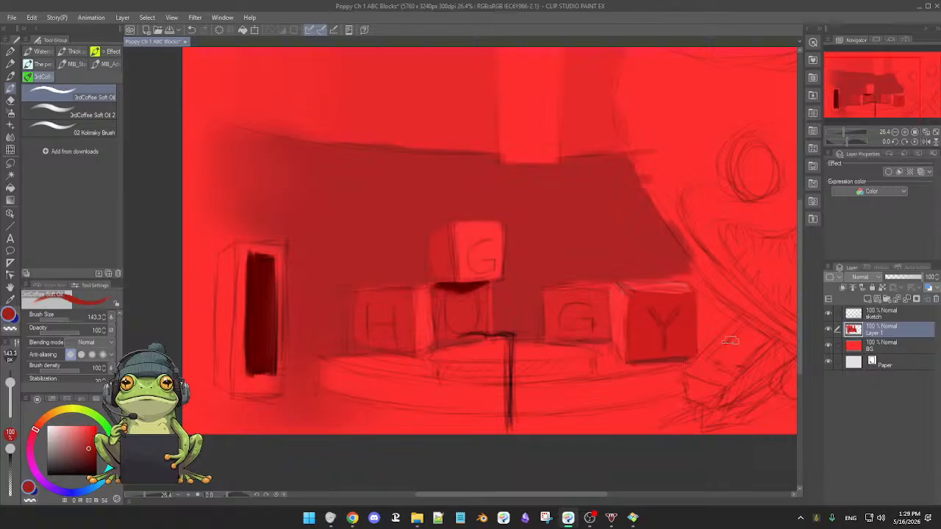
{"action": "left_click", "coordinate": [251, 285], "text": "alt"}
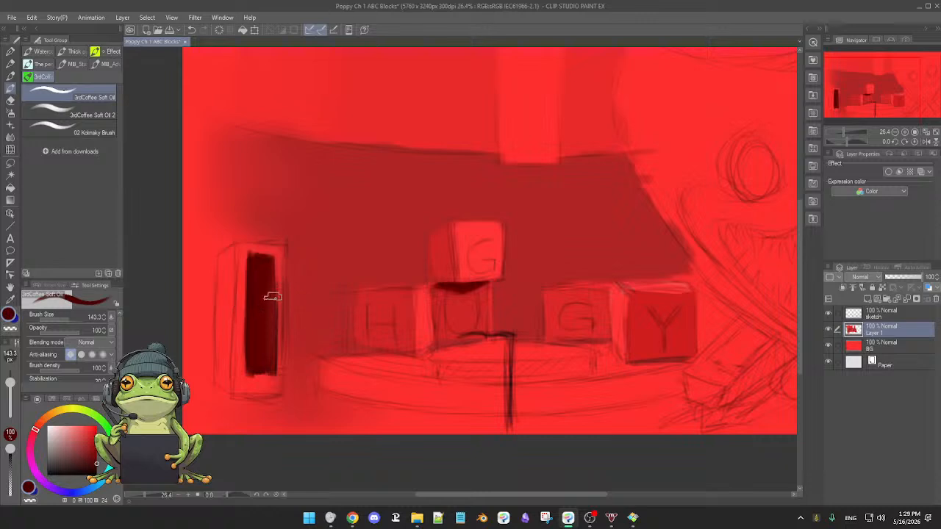
{"action": "left_click_drag", "start_coordinate": [270, 264], "coordinate": [268, 268]}
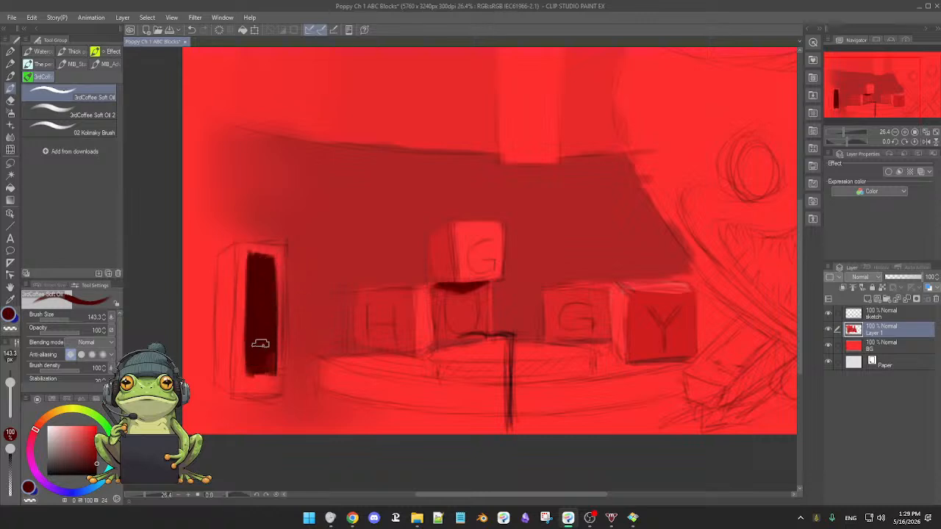
Block in the slanted box beside the Y block with near-black and muted reds, and fill the wall gap above it.
{"action": "left_click_drag", "start_coordinate": [726, 357], "coordinate": [750, 332]}
{"action": "key", "text": "["}
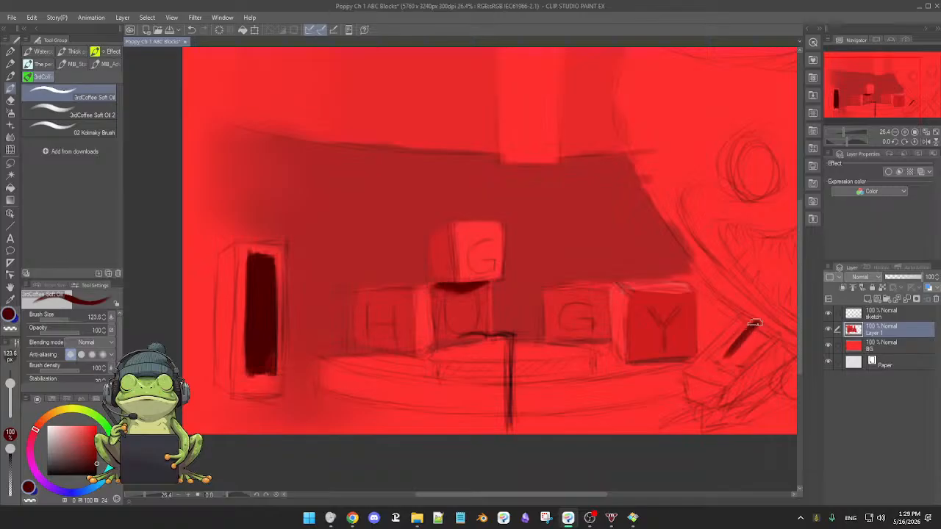
{"action": "mouse_move", "coordinate": [756, 324]}
{"action": "left_mouse_down"}
{"action": "mouse_move", "coordinate": [717, 360]}
{"action": "mouse_move", "coordinate": [740, 334]}
{"action": "mouse_move", "coordinate": [724, 355]}
{"action": "mouse_move", "coordinate": [743, 351]}
{"action": "left_mouse_up"}
{"action": "left_click", "coordinate": [753, 342], "text": "alt"}
{"action": "left_click", "coordinate": [735, 344], "text": "alt"}
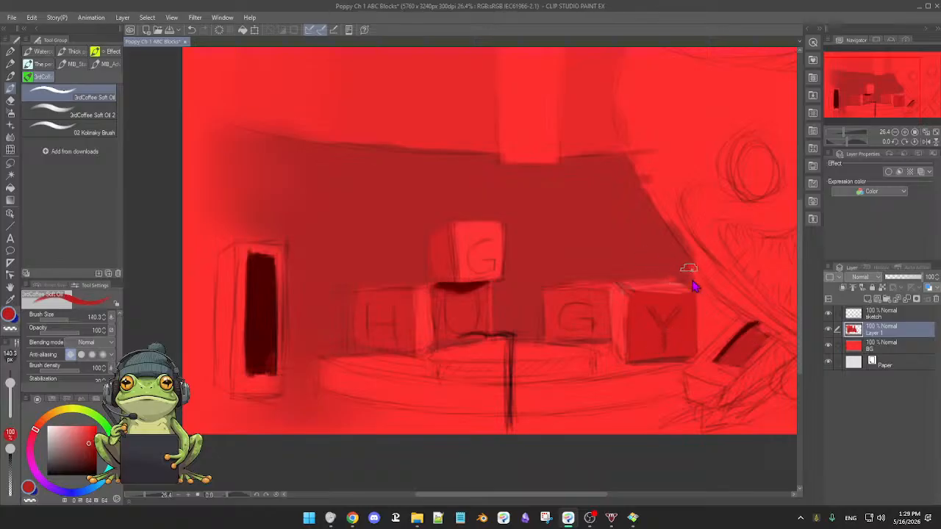
{"action": "mouse_move", "coordinate": [693, 280]}
{"action": "left_mouse_down"}
{"action": "mouse_move", "coordinate": [675, 264]}
{"action": "mouse_move", "coordinate": [710, 287]}
{"action": "mouse_move", "coordinate": [713, 303]}
{"action": "mouse_move", "coordinate": [663, 278]}
{"action": "left_mouse_up"}
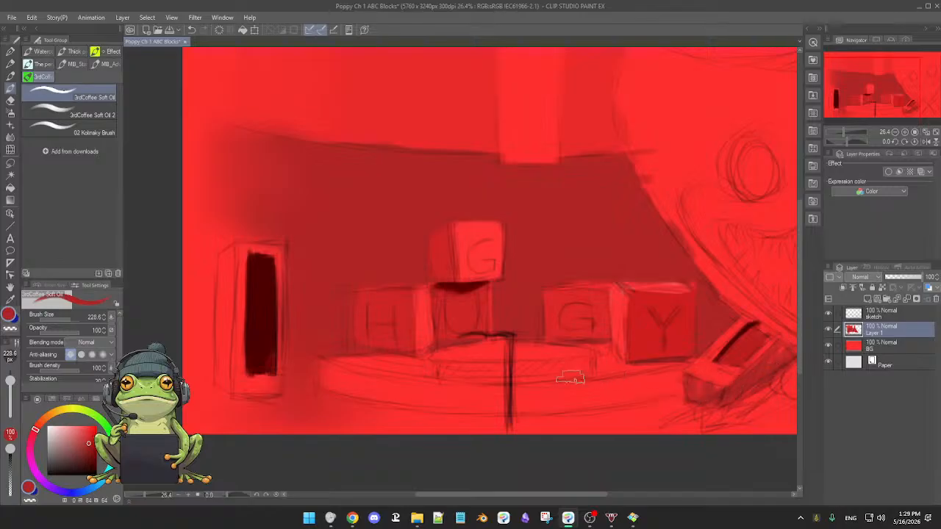
Paint the curved rim of the platform below the blocks in muted red at brush size 228.6, evening out its full length.
{"action": "left_click_drag", "start_coordinate": [654, 374], "coordinate": [498, 361]}
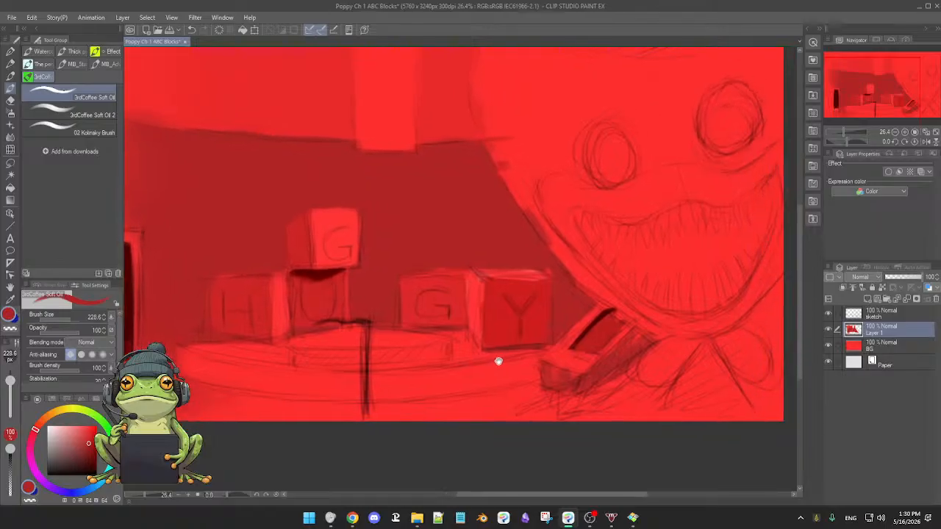
{"action": "left_click_drag", "start_coordinate": [606, 361], "coordinate": [658, 356]}
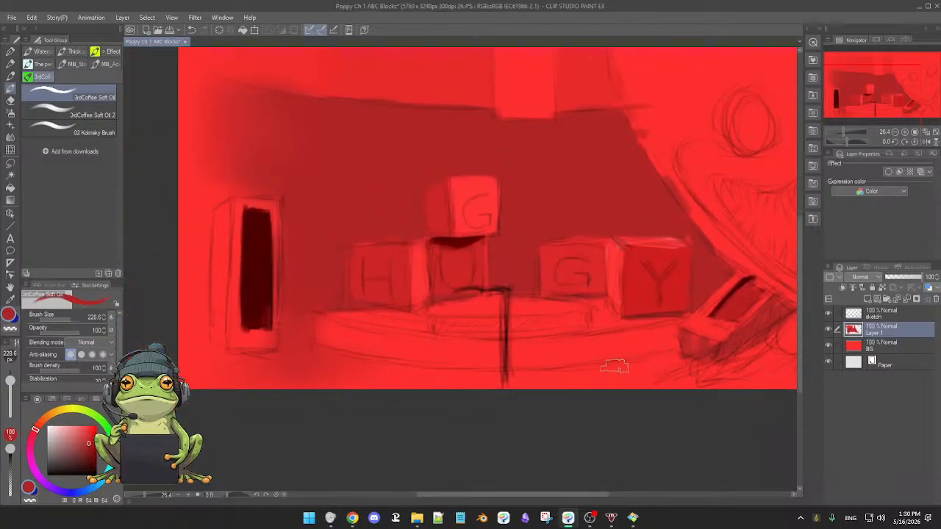
{"action": "mouse_move", "coordinate": [552, 353]}
{"action": "left_mouse_down"}
{"action": "mouse_move", "coordinate": [586, 341]}
{"action": "mouse_move", "coordinate": [599, 359]}
{"action": "mouse_move", "coordinate": [669, 345]}
{"action": "left_mouse_up"}
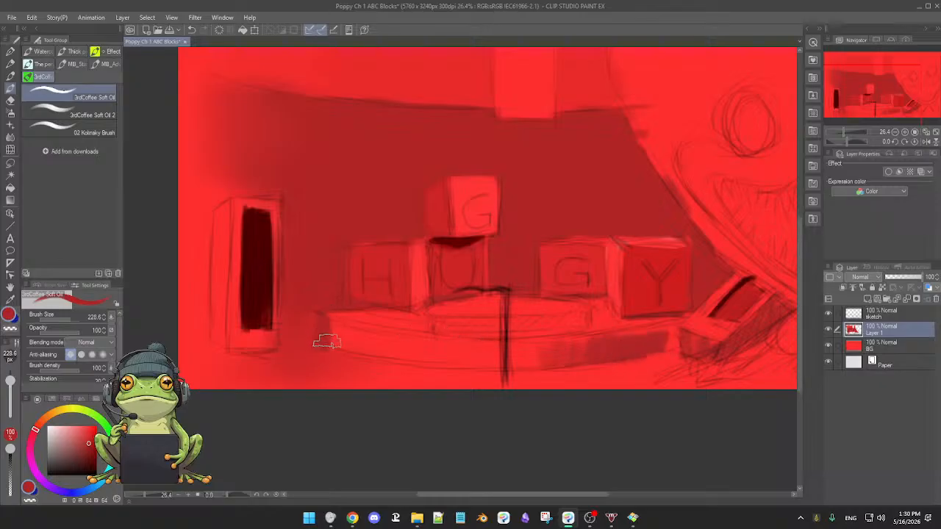
{"action": "mouse_move", "coordinate": [326, 342]}
{"action": "left_mouse_down"}
{"action": "mouse_move", "coordinate": [353, 325]}
{"action": "mouse_move", "coordinate": [354, 349]}
{"action": "mouse_move", "coordinate": [392, 339]}
{"action": "mouse_move", "coordinate": [405, 353]}
{"action": "mouse_move", "coordinate": [461, 338]}
{"action": "mouse_move", "coordinate": [488, 360]}
{"action": "left_mouse_up"}
{"action": "mouse_move", "coordinate": [585, 352]}
{"action": "left_mouse_down"}
{"action": "mouse_move", "coordinate": [551, 414]}
{"action": "mouse_move", "coordinate": [370, 387]}
{"action": "left_mouse_up"}
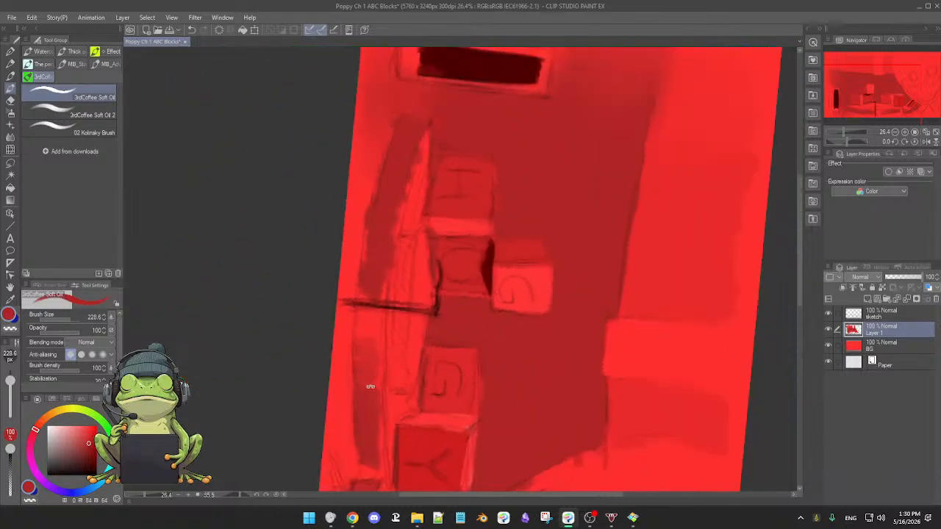
{"action": "left_click_drag", "start_coordinate": [374, 226], "coordinate": [372, 253]}
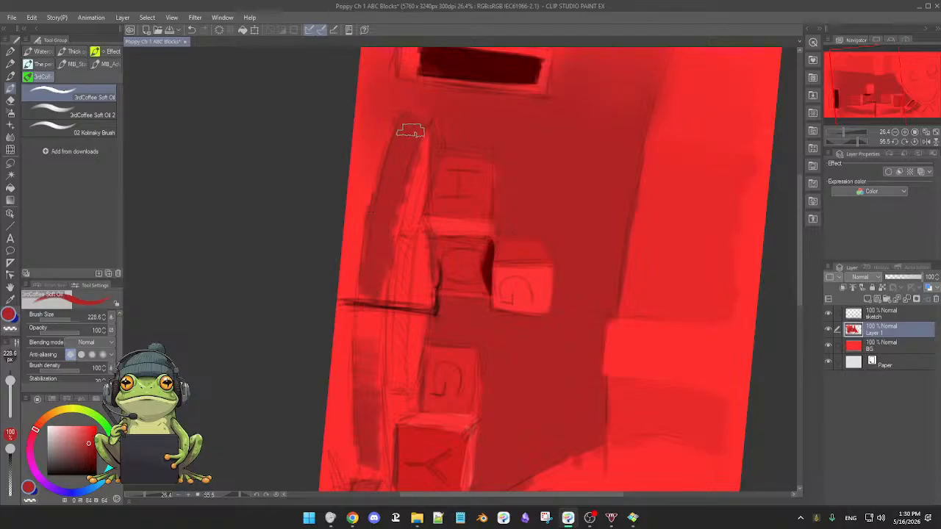
{"action": "mouse_move", "coordinate": [425, 130]}
{"action": "left_mouse_down"}
{"action": "mouse_move", "coordinate": [386, 255]}
{"action": "mouse_move", "coordinate": [367, 274]}
{"action": "mouse_move", "coordinate": [363, 353]}
{"action": "left_mouse_up"}
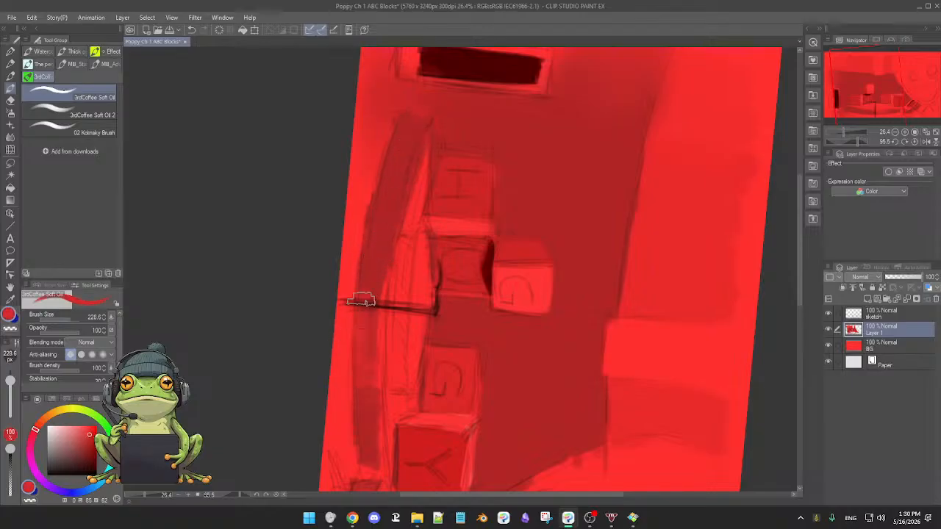
{"action": "left_click", "coordinate": [366, 409], "text": "alt"}
Paint the floor around the platform's end near the tall box with sampled brighter reds.
{"action": "left_click", "coordinate": [385, 111], "text": "alt"}
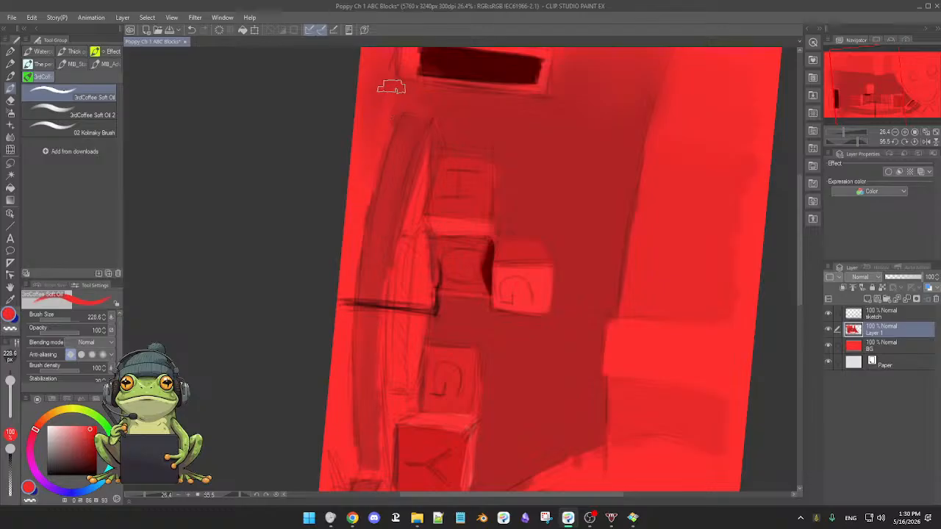
{"action": "left_click", "coordinate": [410, 101], "text": "alt"}
{"action": "mouse_move", "coordinate": [389, 100]}
{"action": "left_mouse_down"}
{"action": "mouse_move", "coordinate": [378, 116]}
{"action": "mouse_move", "coordinate": [405, 93]}
{"action": "mouse_move", "coordinate": [358, 201]}
{"action": "left_mouse_up"}
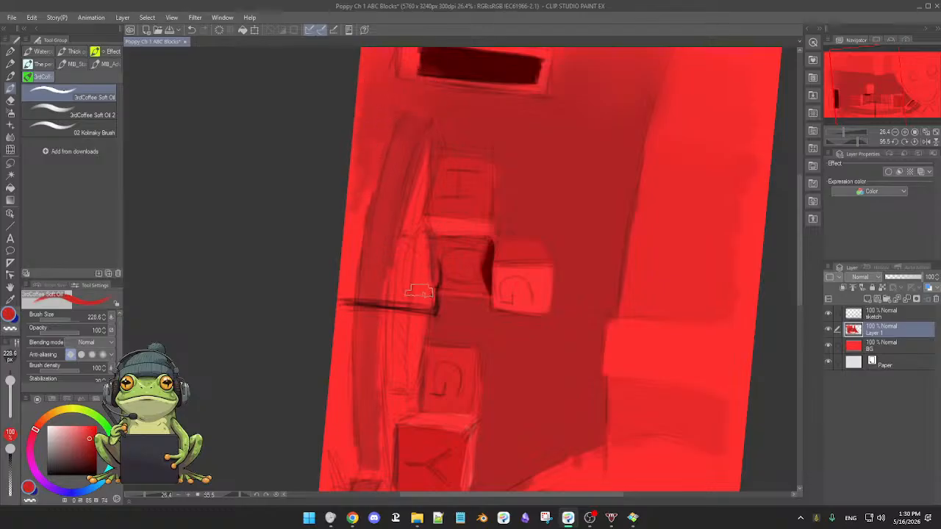
Reset the canvas rotation and block in the platform's inner tier, with a muted red side and bright red top surfaces.
{"action": "key", "text": "ctrl+@"}
{"action": "left_click_drag", "start_coordinate": [493, 367], "coordinate": [480, 364]}
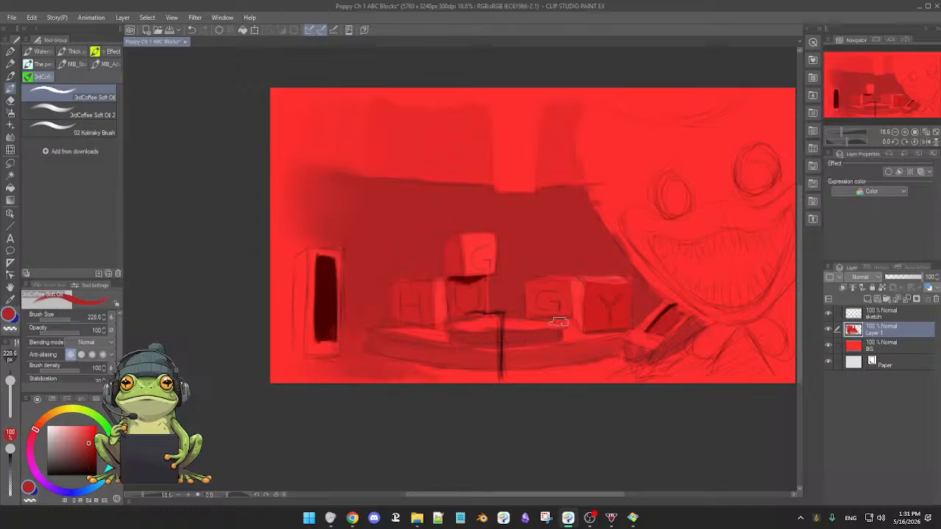
{"action": "left_click", "coordinate": [424, 336], "text": "alt"}
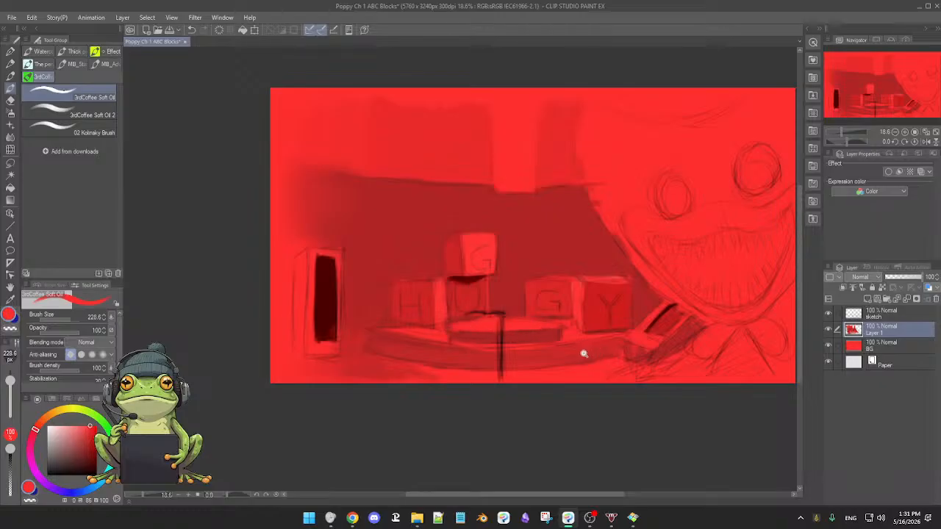
{"action": "scroll", "coordinate": [583, 353], "scroll_direction": "up", "scroll_amount": 1}
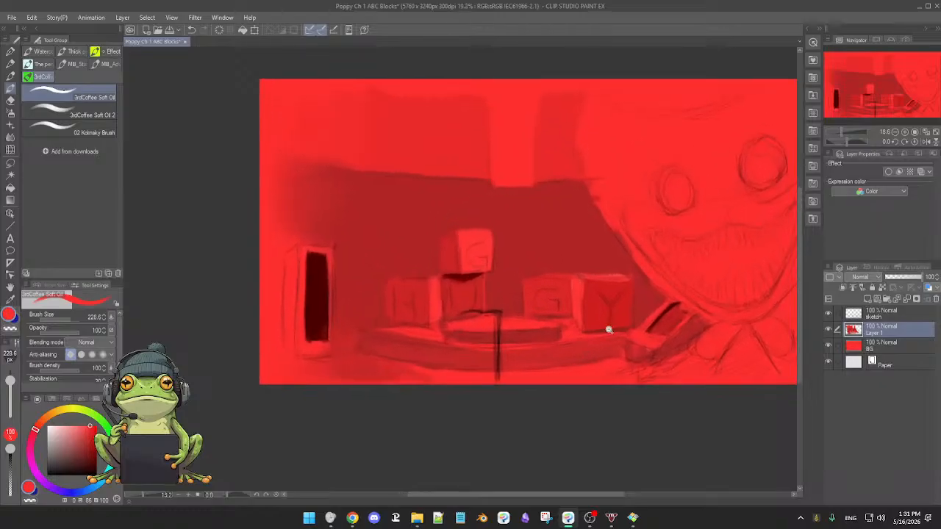
{"action": "left_click", "coordinate": [552, 337], "text": "alt"}
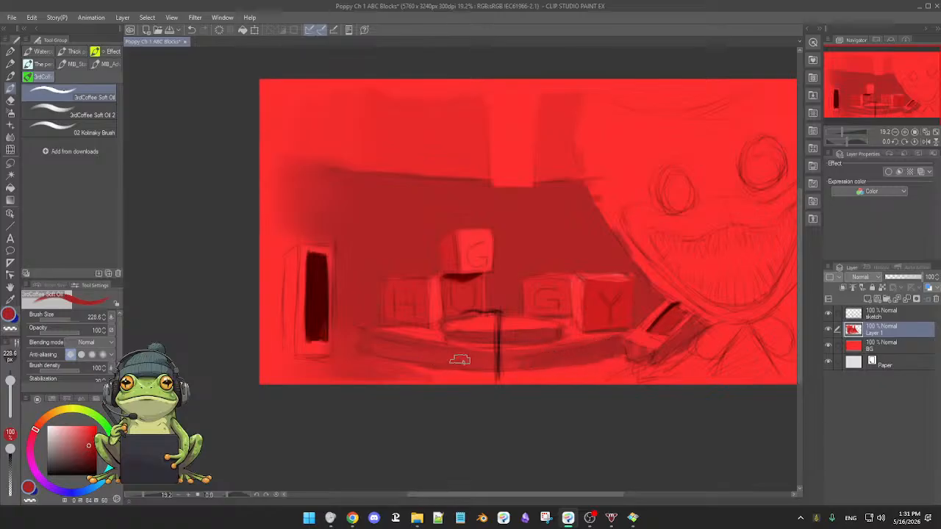
Refine the lower edge of the platform's curved rim against the floor with muted and brighter reds.
{"action": "mouse_move", "coordinate": [547, 351]}
{"action": "left_mouse_down"}
{"action": "mouse_move", "coordinate": [508, 404]}
{"action": "mouse_move", "coordinate": [359, 272]}
{"action": "left_mouse_up"}
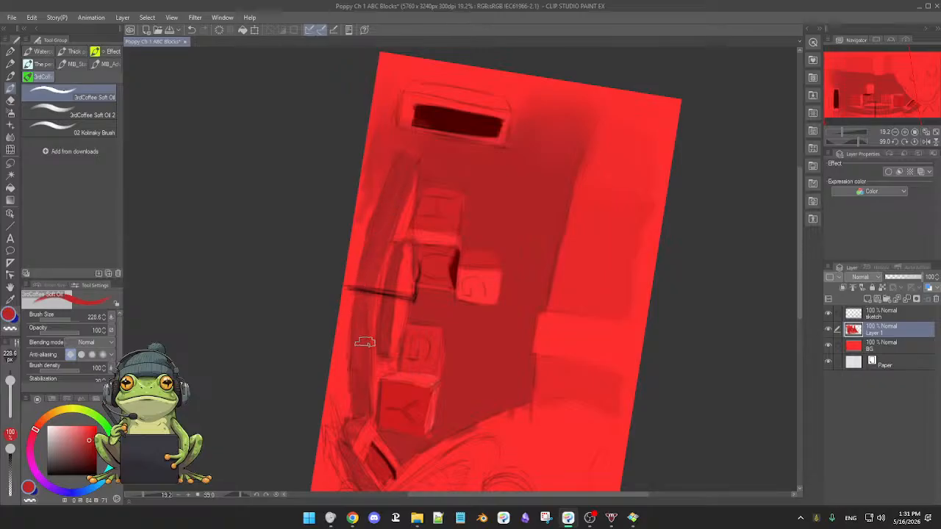
{"action": "key", "text": "ctrl+at"}
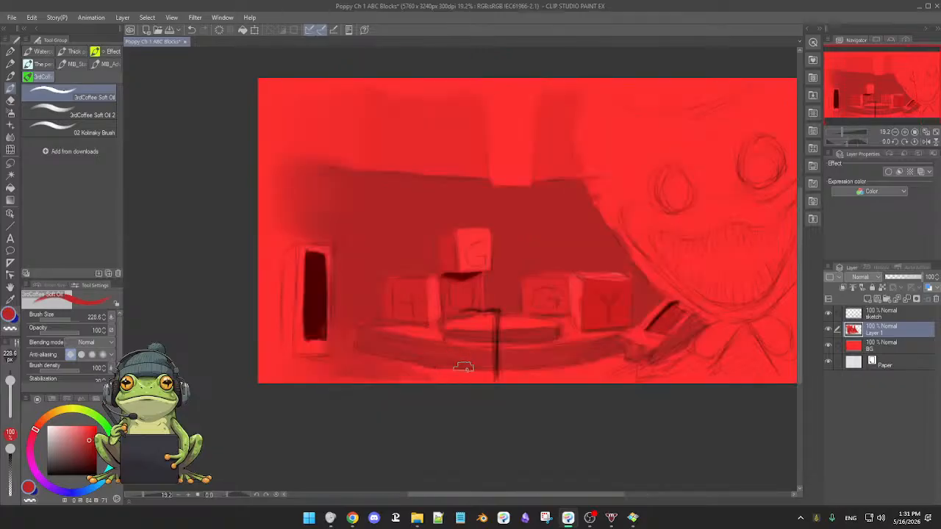
{"action": "key", "text": "ctrl+plus"}
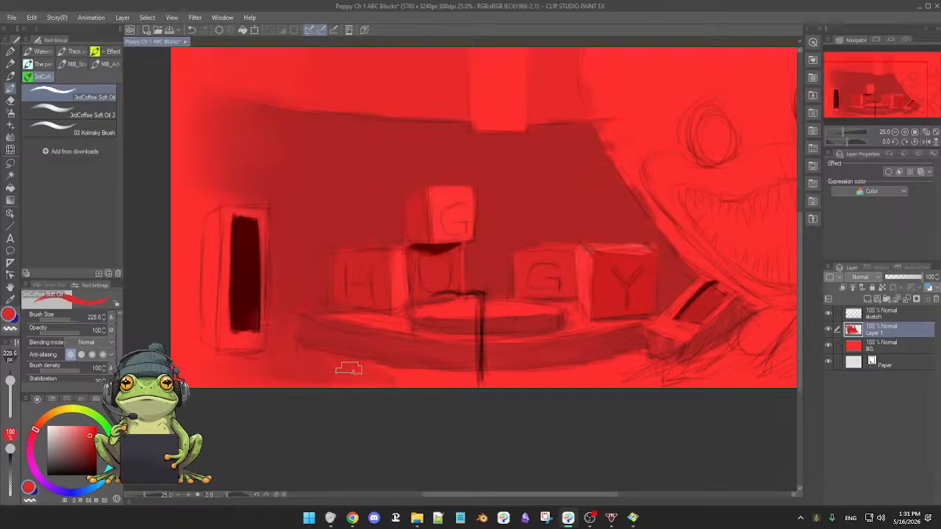
Even out the patchy reds of the upper wall around the pillar using the Blend tool, oil brush and Soft airbrush.
{"action": "key", "text": "j"}
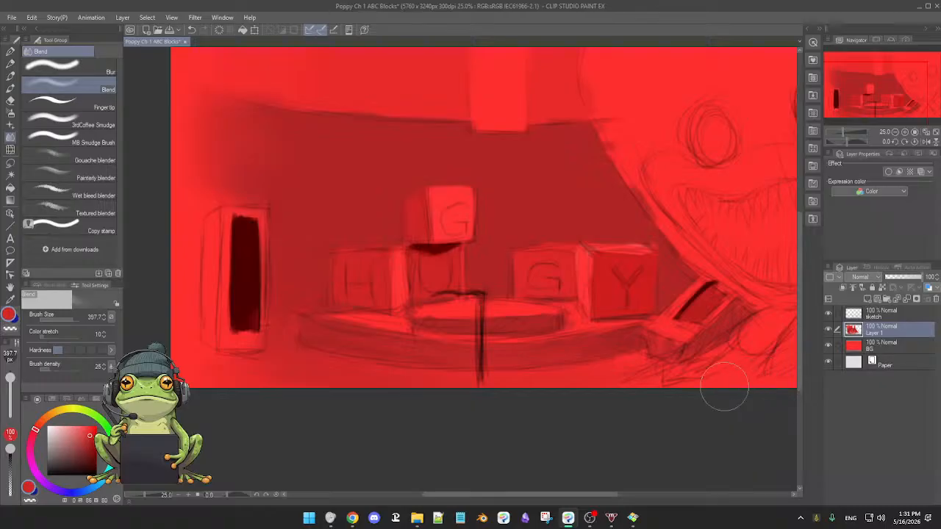
{"action": "scroll", "coordinate": [632, 368], "scroll_direction": "down", "scroll_amount": 3}
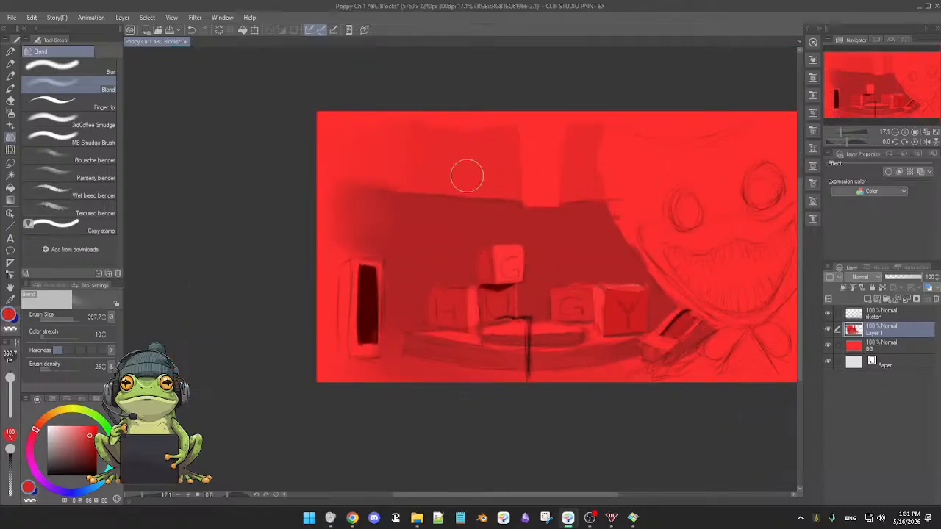
{"action": "left_click_drag", "start_coordinate": [469, 184], "coordinate": [475, 248]}
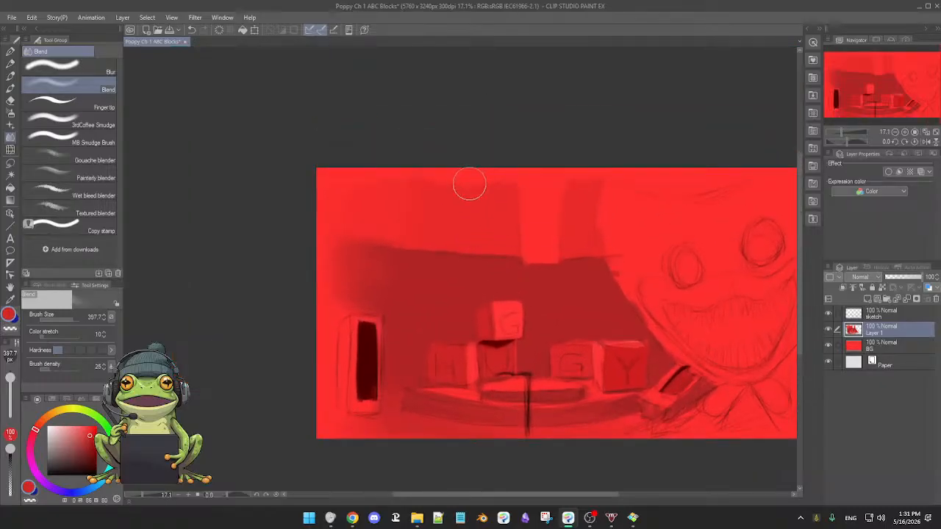
{"action": "left_click", "coordinate": [474, 210], "text": "alt"}
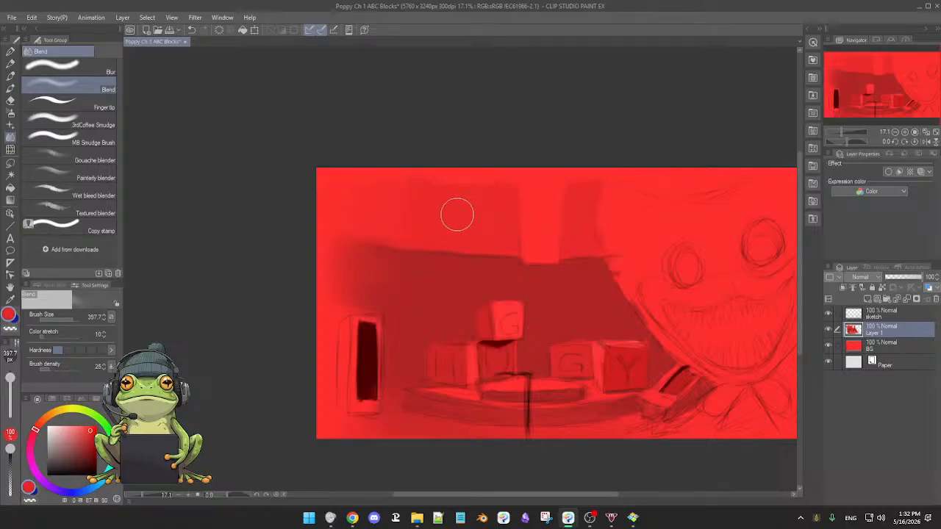
{"action": "key", "text": "b"}
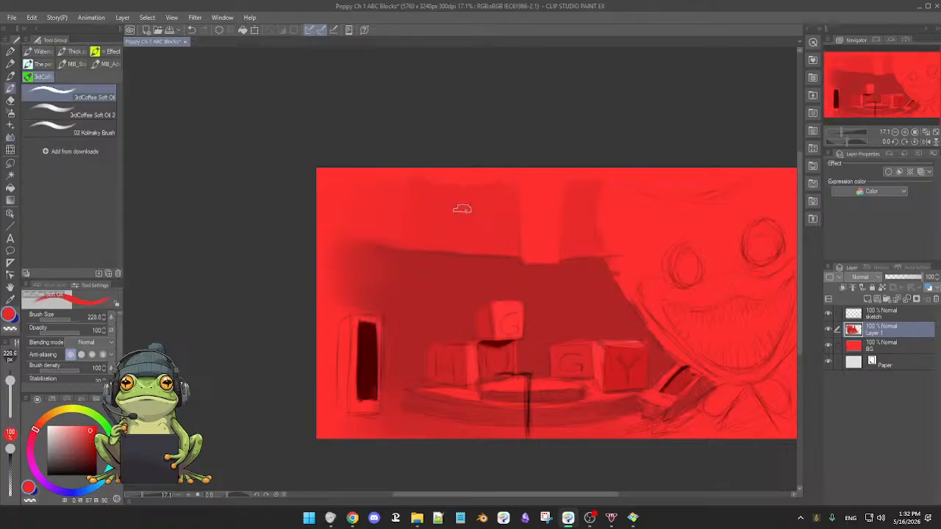
{"action": "key", "text": "j"}
{"action": "key", "text": "b"}
{"action": "key", "text": "e"}
{"action": "key", "text": "b"}
{"action": "key", "text": "b"}
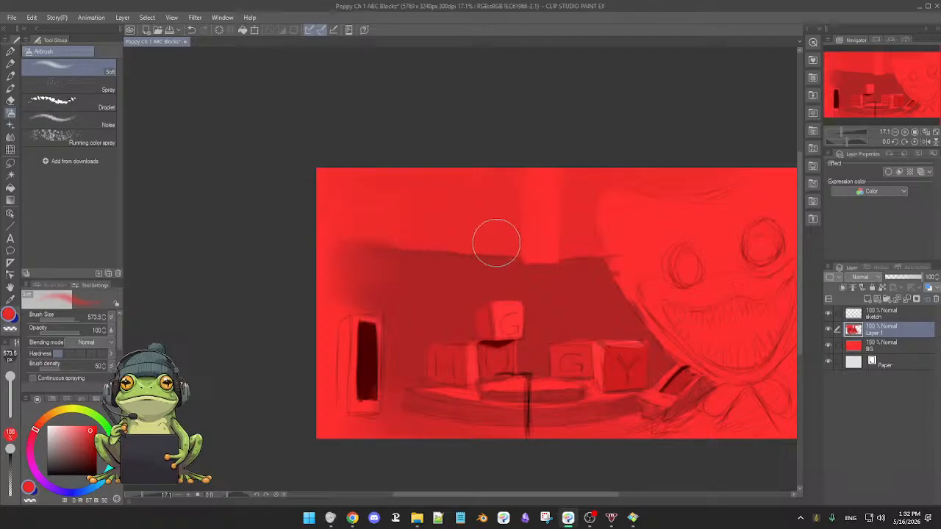
Toggle the visibility of the sketch layer and Layer 1 to compare the block-in with and without each.
{"action": "scroll", "coordinate": [520, 265], "scroll_direction": "down", "scroll_amount": 2}
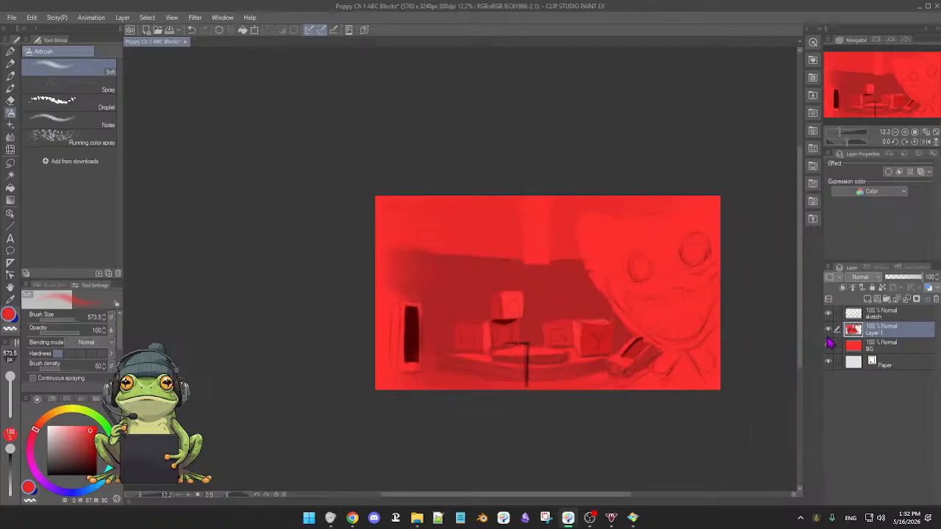
{"action": "left_click", "coordinate": [828, 315]}
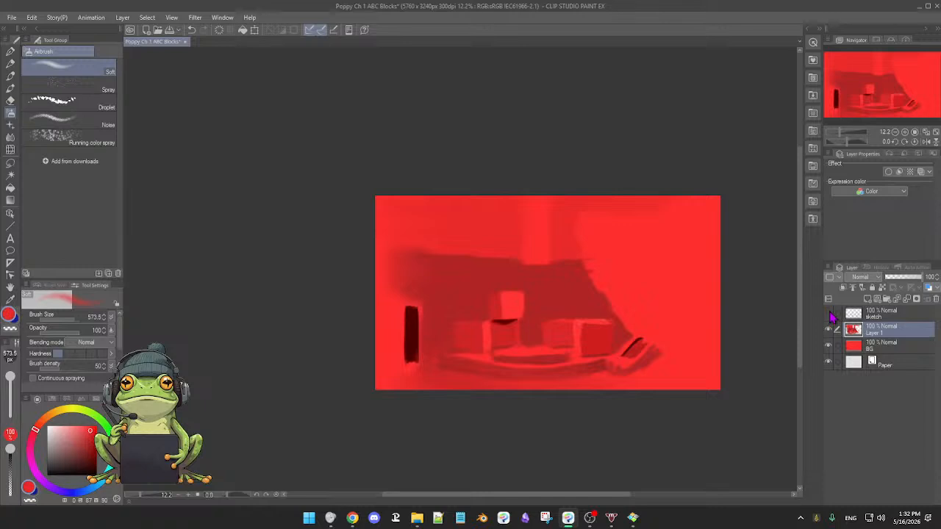
{"action": "left_click", "coordinate": [828, 314]}
{"action": "scroll", "coordinate": [526, 325], "scroll_direction": "up", "scroll_amount": 4}
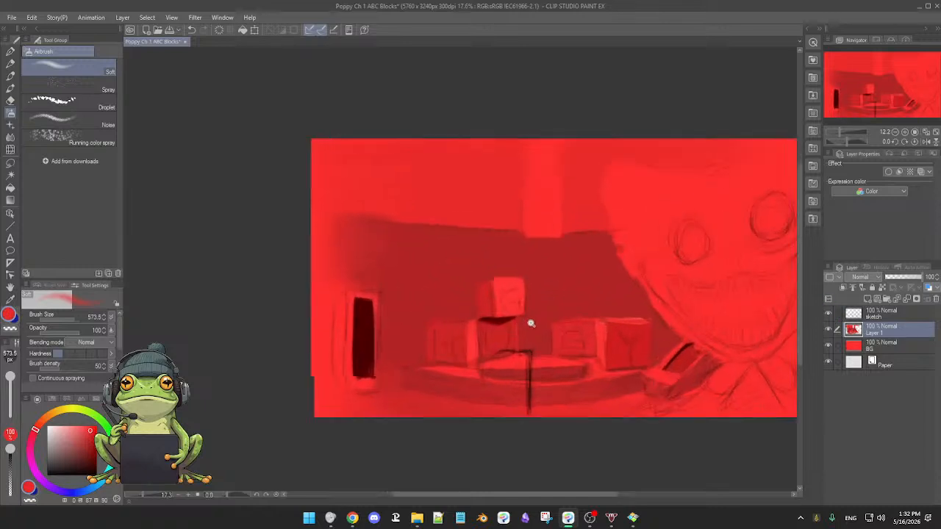
{"action": "left_click_drag", "start_coordinate": [551, 324], "coordinate": [553, 324]}
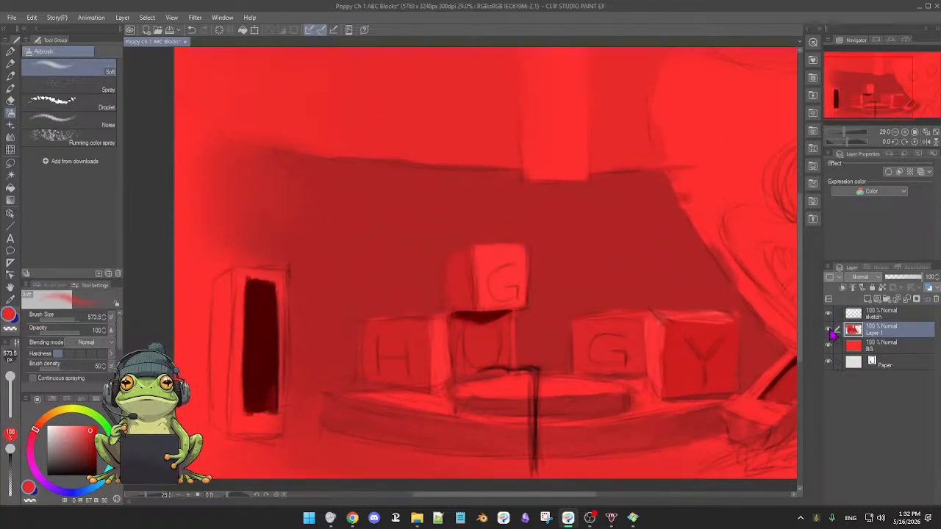
{"action": "left_click", "coordinate": [828, 330]}
{"action": "left_click", "coordinate": [828, 330]}
{"action": "left_click", "coordinate": [829, 330]}
{"action": "left_click", "coordinate": [828, 330]}
{"action": "left_click", "coordinate": [828, 315]}
{"action": "left_click", "coordinate": [829, 314]}
Paint the letter G on the top block with the Soft Oil brush at size 65.7, using dark red sampled from the tall box's opening.
{"action": "mouse_move", "coordinate": [505, 275]}
{"action": "left_mouse_down"}
{"action": "mouse_move", "coordinate": [495, 257]}
{"action": "mouse_move", "coordinate": [493, 279]}
{"action": "mouse_move", "coordinate": [504, 273]}
{"action": "mouse_move", "coordinate": [493, 284]}
{"action": "left_mouse_up"}
{"action": "key", "text": "b"}
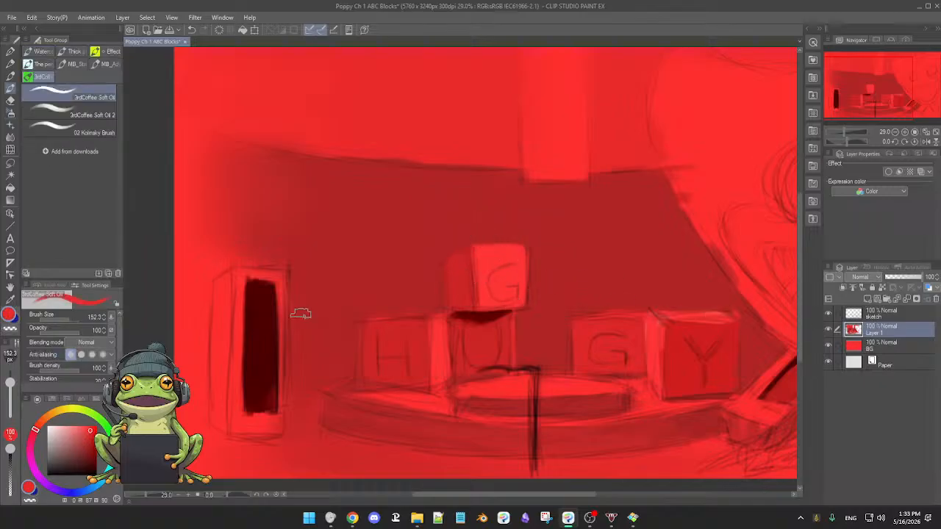
{"action": "left_click", "coordinate": [259, 318], "text": "alt"}
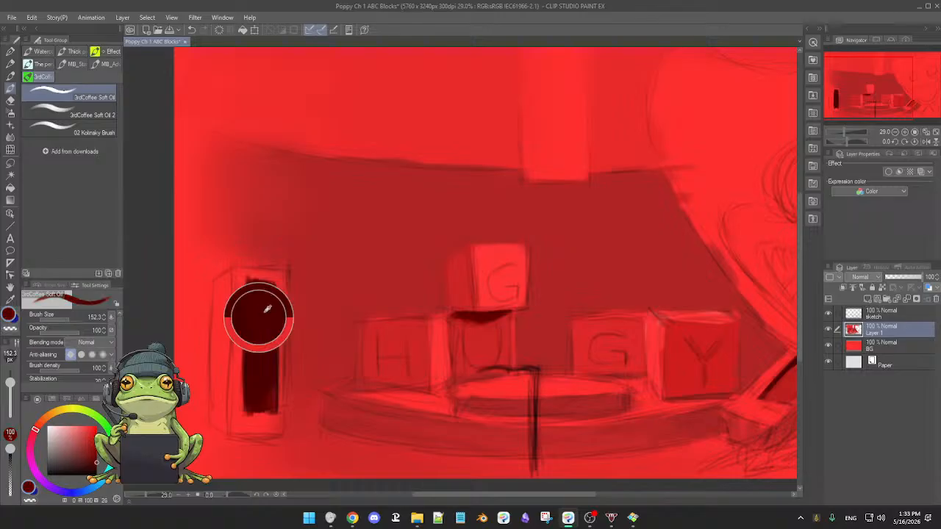
{"action": "left_click_drag", "start_coordinate": [273, 328], "coordinate": [266, 328]}
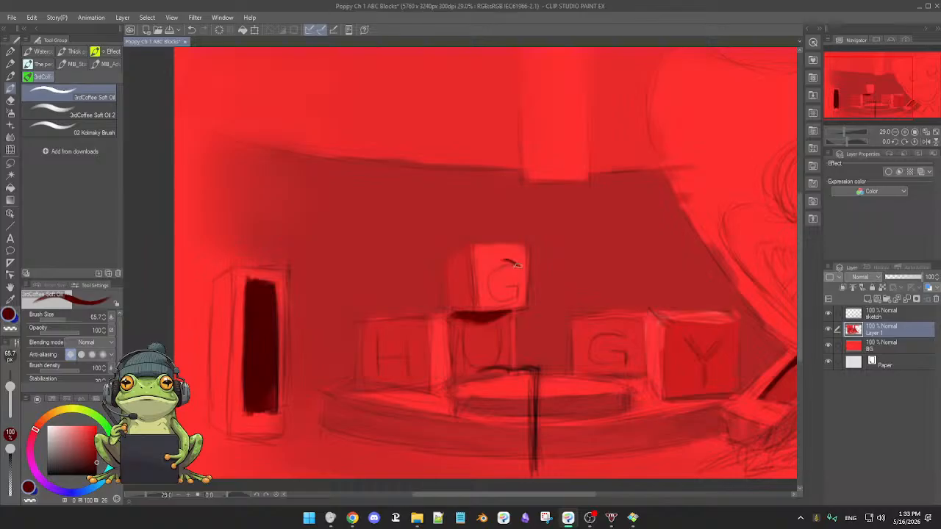
{"action": "left_click_drag", "start_coordinate": [517, 264], "coordinate": [489, 272]}
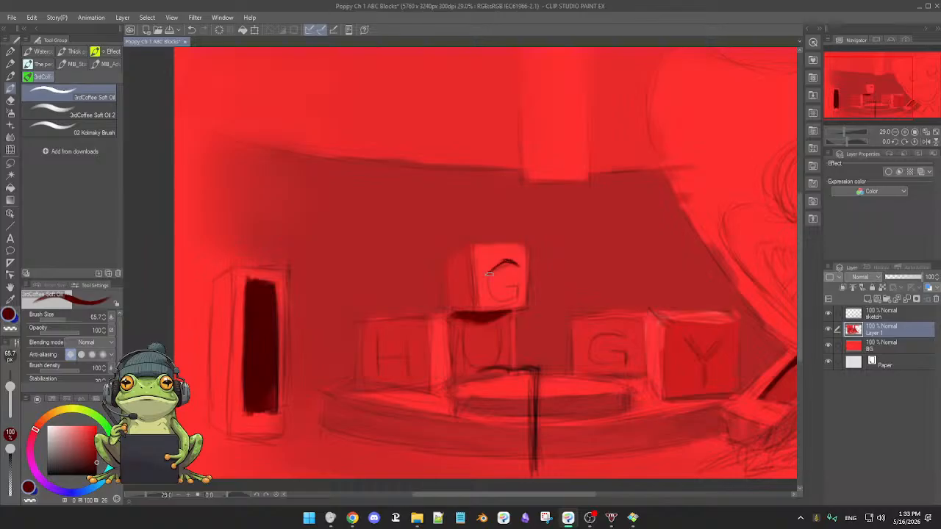
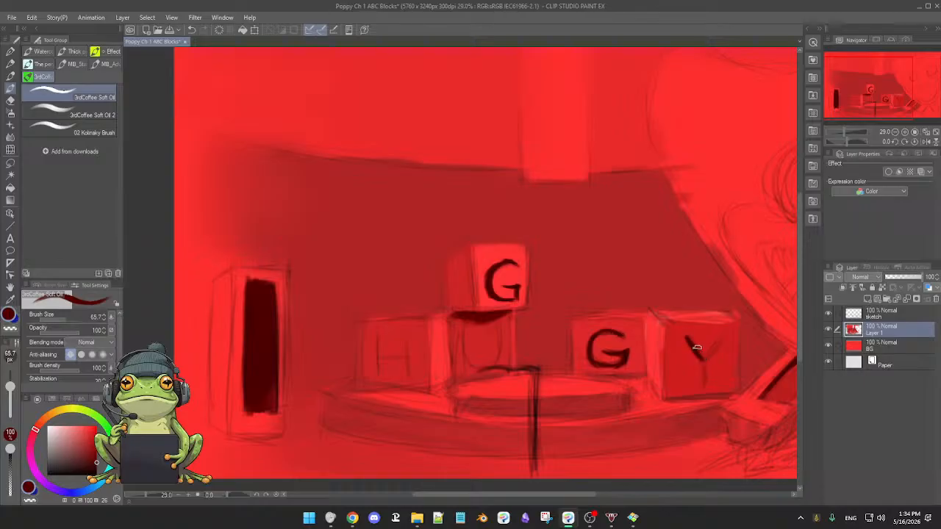
Paint the letters Y and U in dark red on the far block and the lower middle block, cleaning up the U's strokes.
{"action": "left_click_drag", "start_coordinate": [724, 339], "coordinate": [703, 359]}
{"action": "left_click_drag", "start_coordinate": [500, 321], "coordinate": [490, 366]}
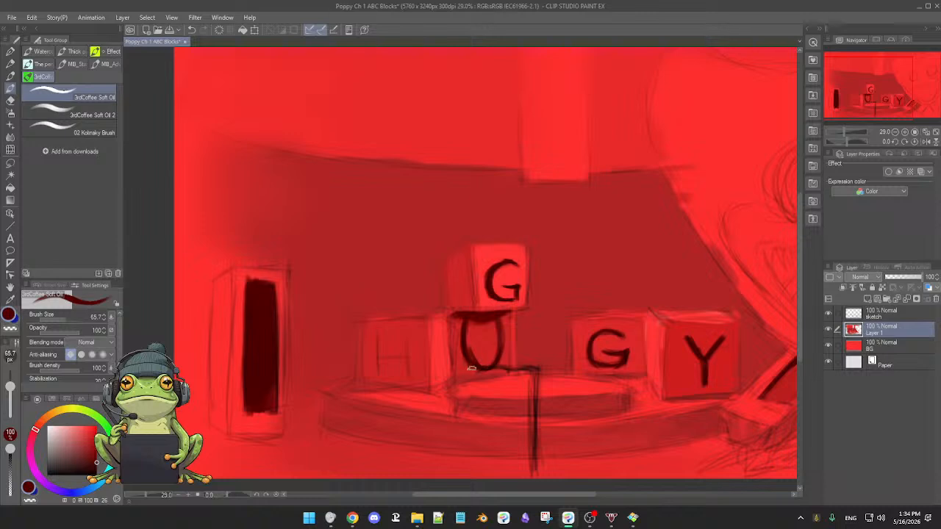
{"action": "key", "text": "e"}
{"action": "key", "text": "b"}
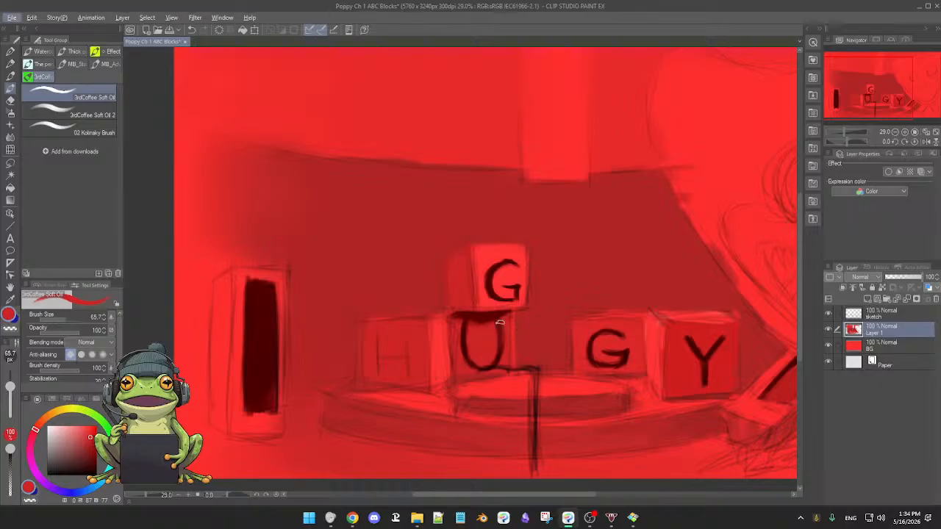
{"action": "left_click", "coordinate": [499, 356], "text": "alt"}
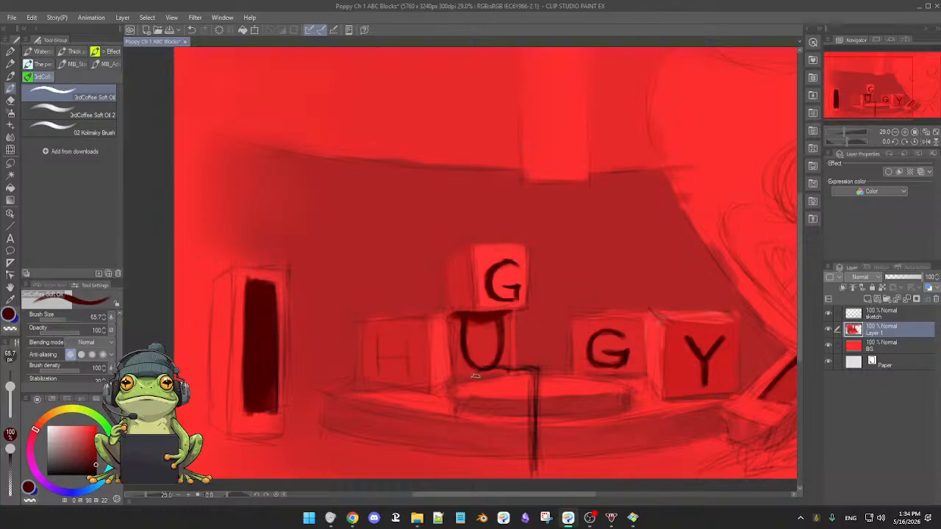
Paint the letter H in dark red on the block beside the U, trimming its strokes with the block's red.
{"action": "mouse_move", "coordinate": [376, 364]}
{"action": "left_mouse_down"}
{"action": "mouse_move", "coordinate": [377, 327]}
{"action": "mouse_move", "coordinate": [375, 375]}
{"action": "left_mouse_up"}
{"action": "left_click_drag", "start_coordinate": [407, 328], "coordinate": [406, 375]}
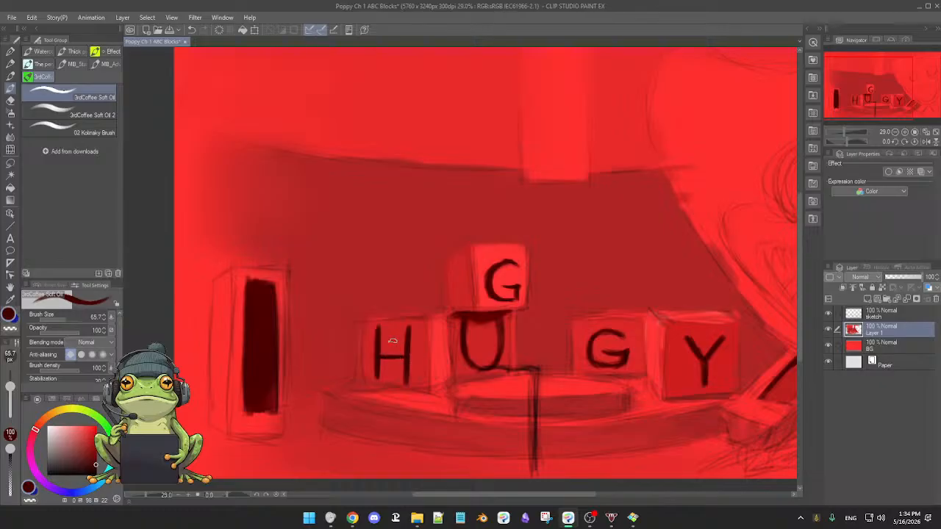
{"action": "left_click", "coordinate": [416, 344], "text": "alt"}
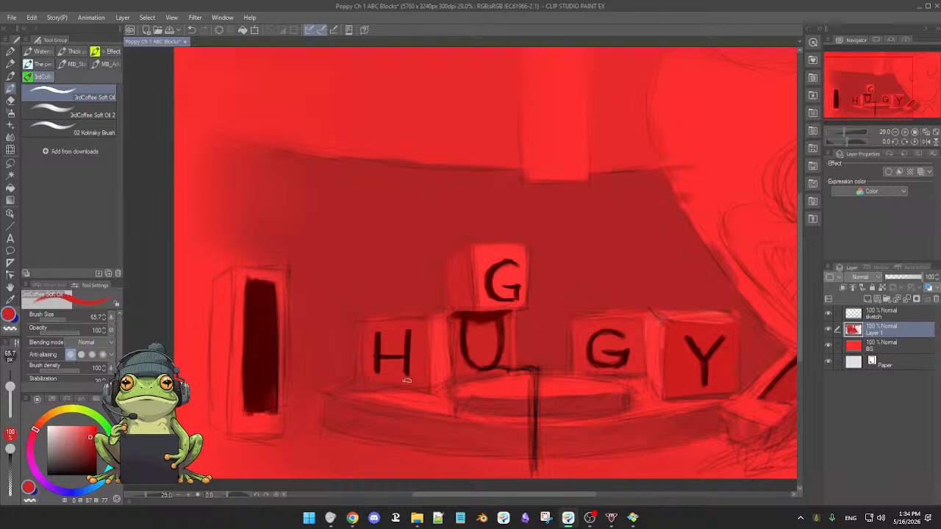
Toggle the sketch layer's visibility to check how the painted letters read without the linework.
{"action": "scroll", "coordinate": [424, 378], "scroll_direction": "down", "scroll_amount": 3}
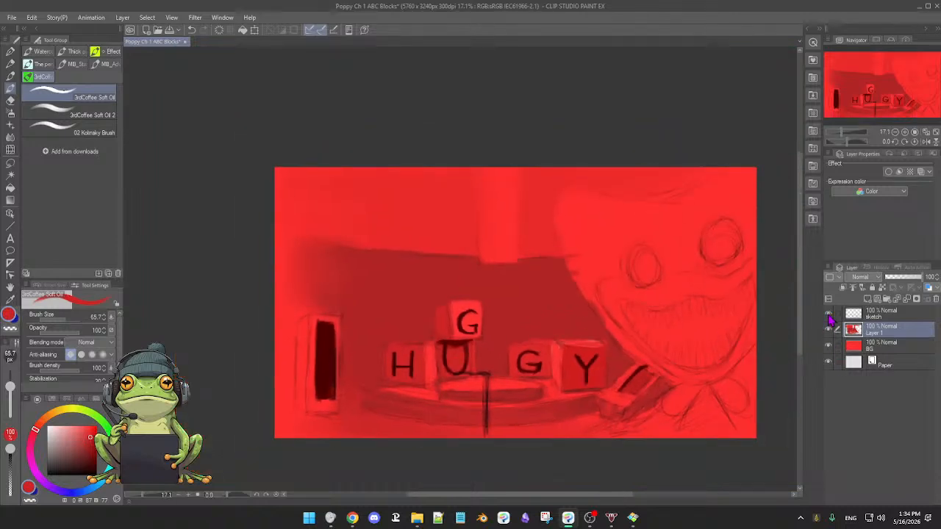
{"action": "left_click", "coordinate": [828, 314]}
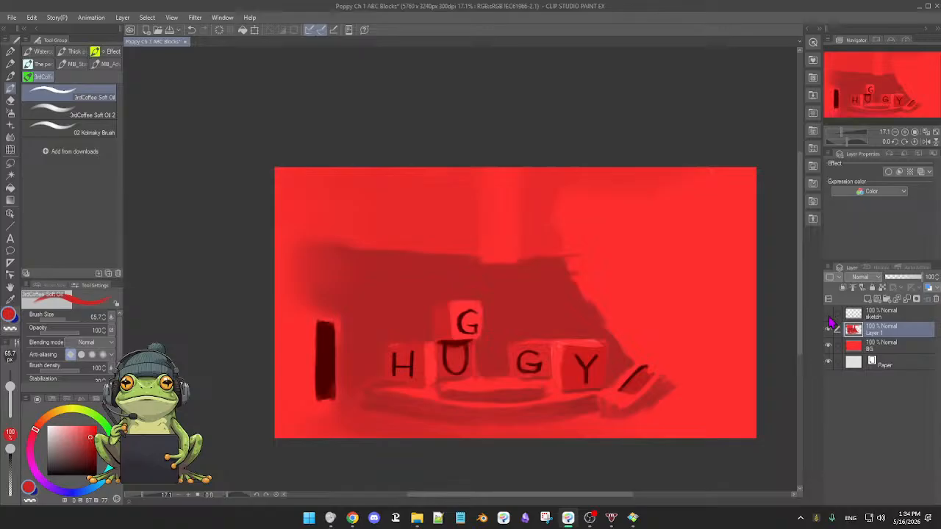
{"action": "left_click", "coordinate": [828, 314]}
Paint the wall beside and above the tall box with muted and darker reds using the Soft Oil brush at size 186.4.
{"action": "scroll", "coordinate": [524, 331], "scroll_direction": "up", "scroll_amount": 2}
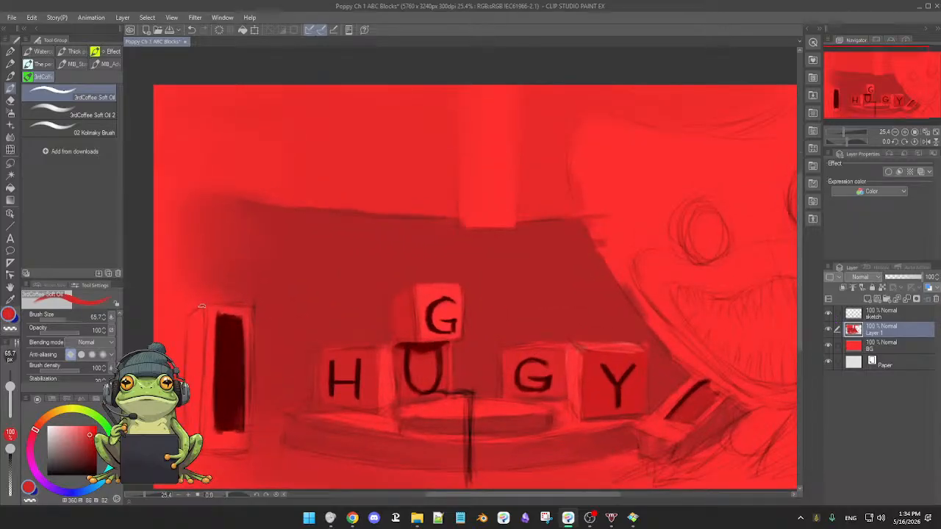
{"action": "key", "text": "bracketright"}
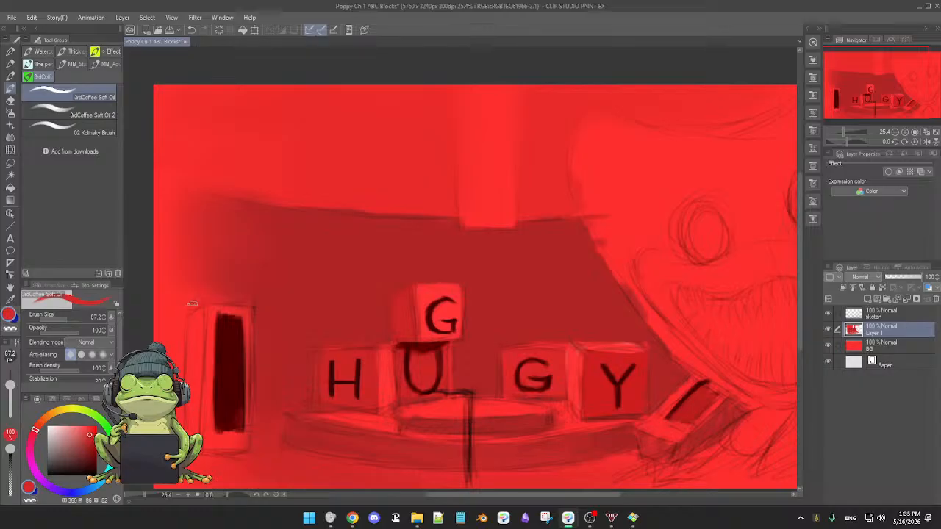
{"action": "key", "text": "bracketright"}
{"action": "key", "text": "bracketright"}
{"action": "key", "text": "bracketright"}
{"action": "key", "text": "bracketright"}
{"action": "key", "text": "bracketright"}
{"action": "key", "text": "bracketright"}
{"action": "key", "text": "bracketright"}
{"action": "key", "text": "bracketright"}
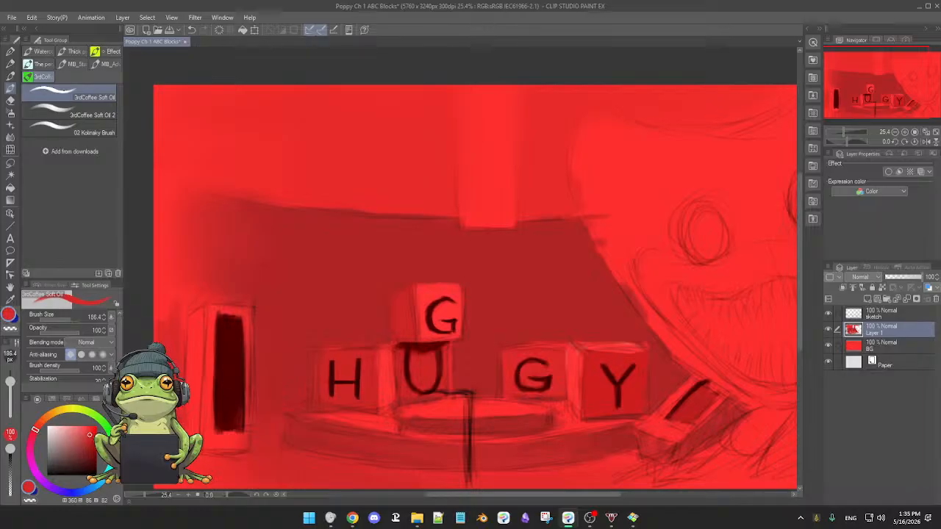
{"action": "left_click", "coordinate": [90, 426]}
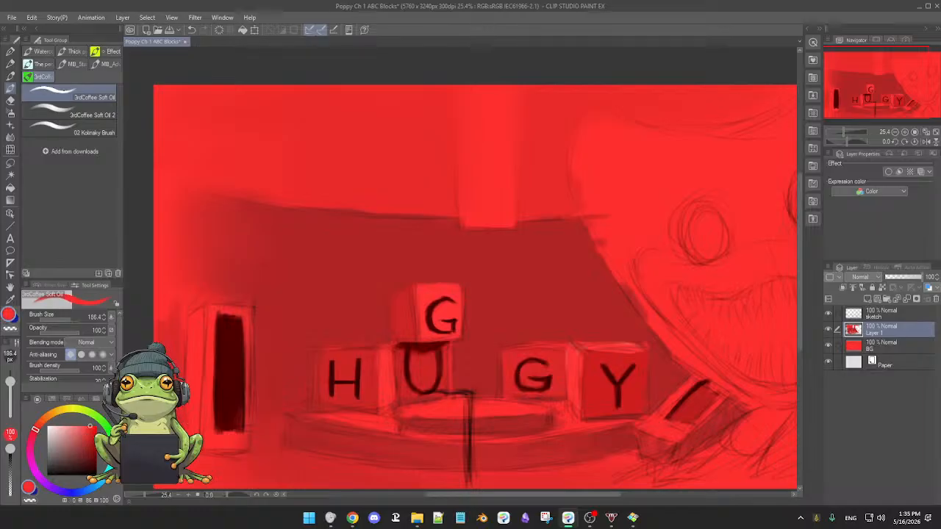
{"action": "left_click", "coordinate": [171, 340], "text": "alt"}
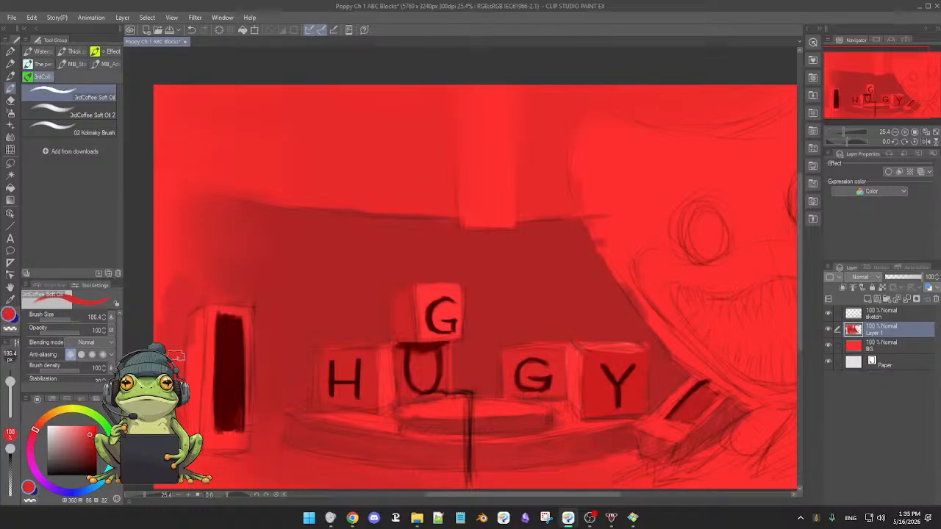
{"action": "left_click", "coordinate": [243, 269], "text": "alt"}
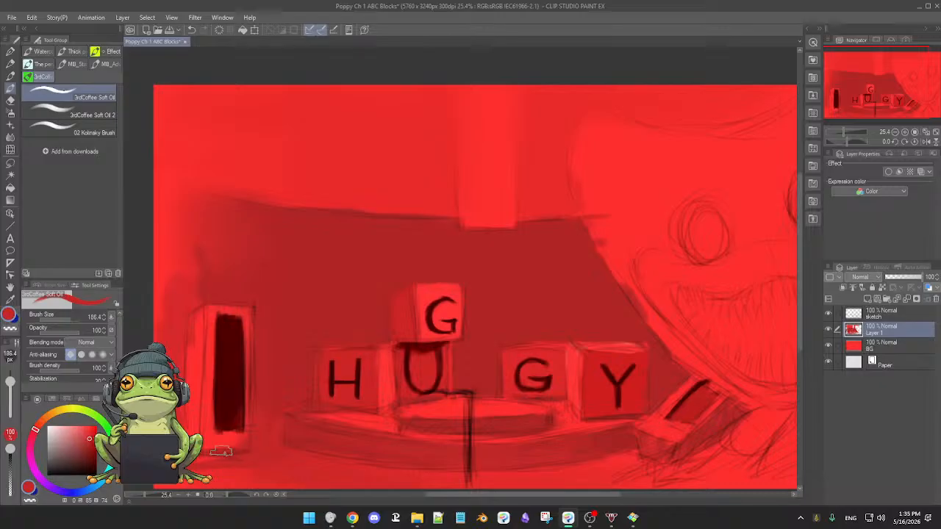
Rework the base and sides of the tall box with sampled reds and clean up its dark red opening.
{"action": "scroll", "coordinate": [386, 369], "scroll_direction": "down", "scroll_amount": 1}
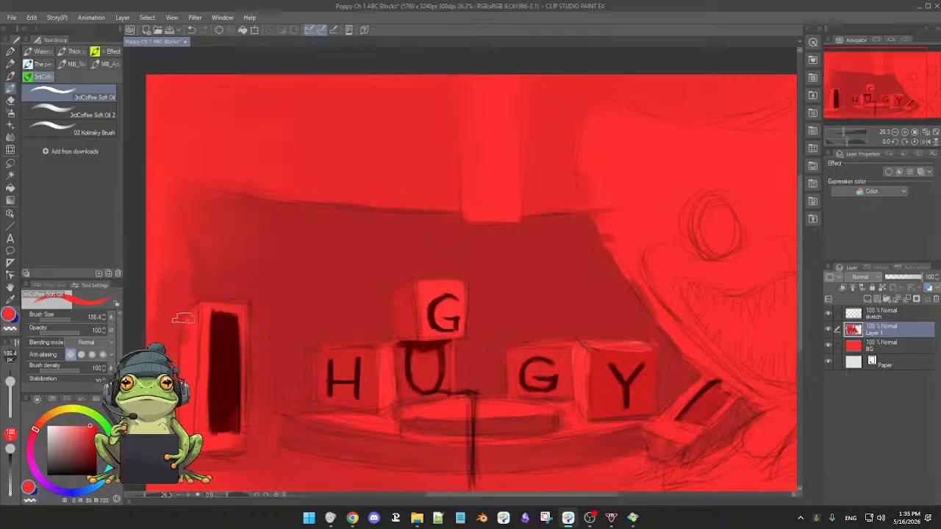
{"action": "left_click", "coordinate": [231, 444], "text": "alt"}
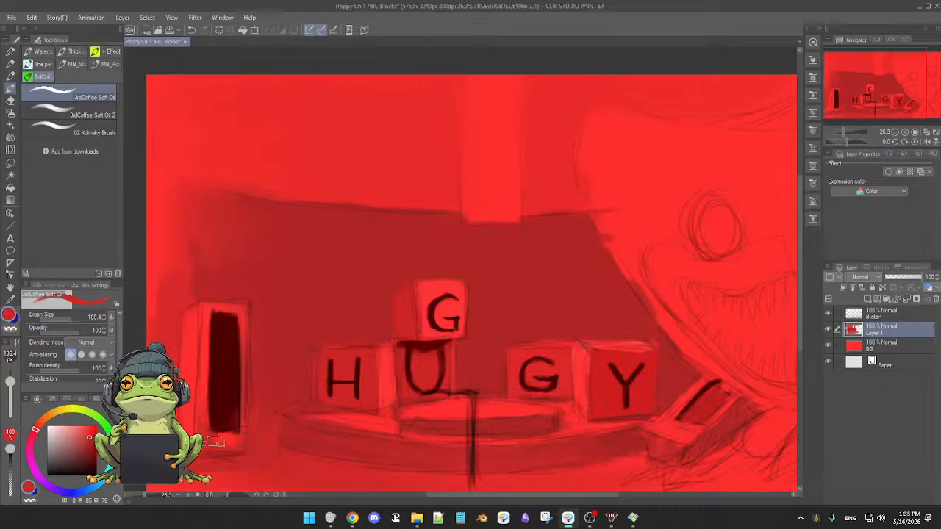
{"action": "left_click", "coordinate": [242, 435], "text": "alt"}
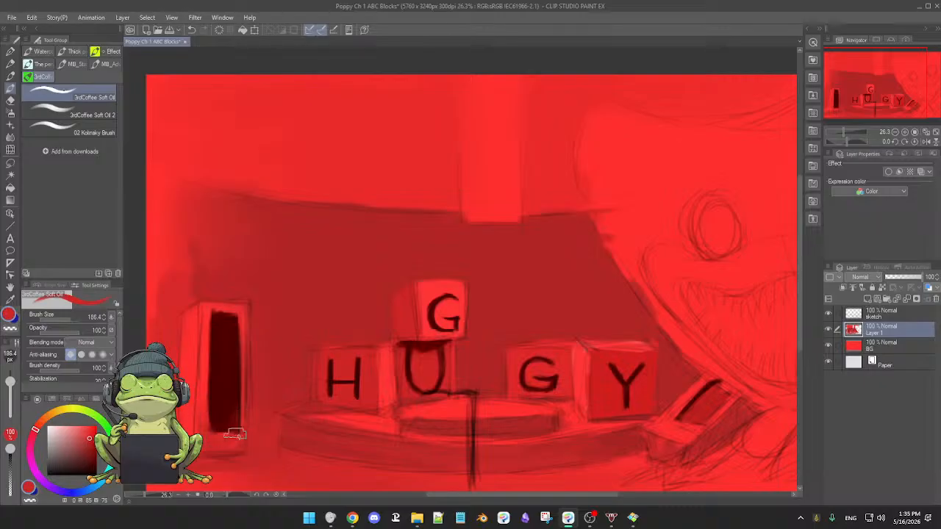
{"action": "left_click_drag", "start_coordinate": [220, 440], "coordinate": [239, 439]}
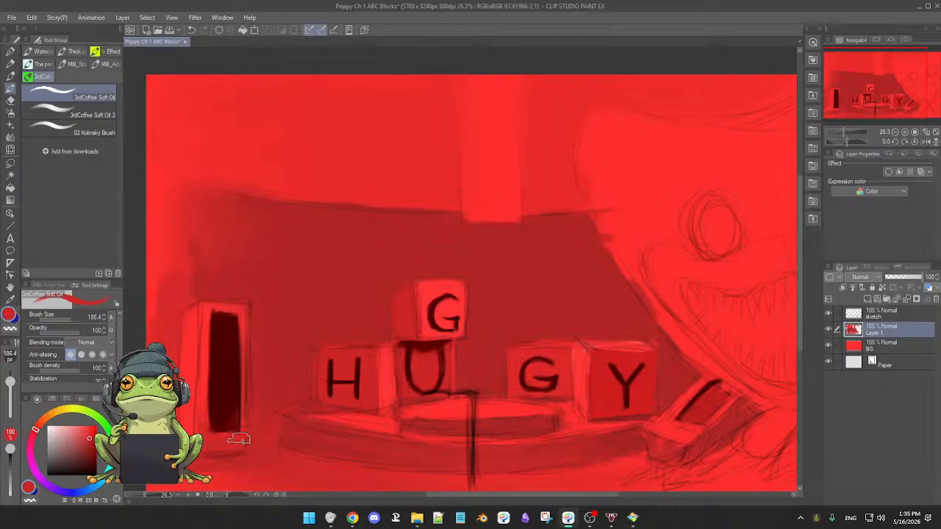
{"action": "left_click", "coordinate": [195, 378], "text": "alt"}
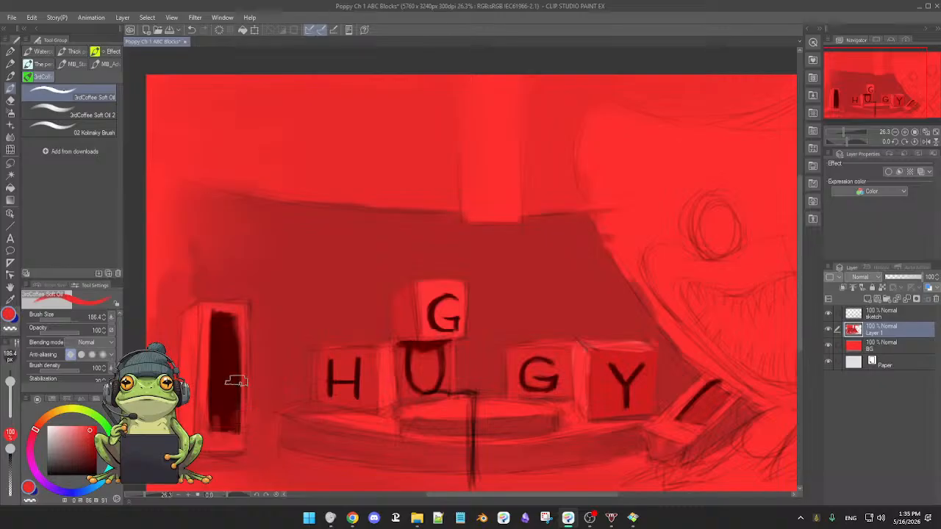
{"action": "left_click", "coordinate": [230, 335], "text": "alt"}
{"action": "mouse_move", "coordinate": [229, 317]}
{"action": "left_mouse_down"}
{"action": "mouse_move", "coordinate": [220, 423]}
{"action": "mouse_move", "coordinate": [230, 396]}
{"action": "left_mouse_up"}
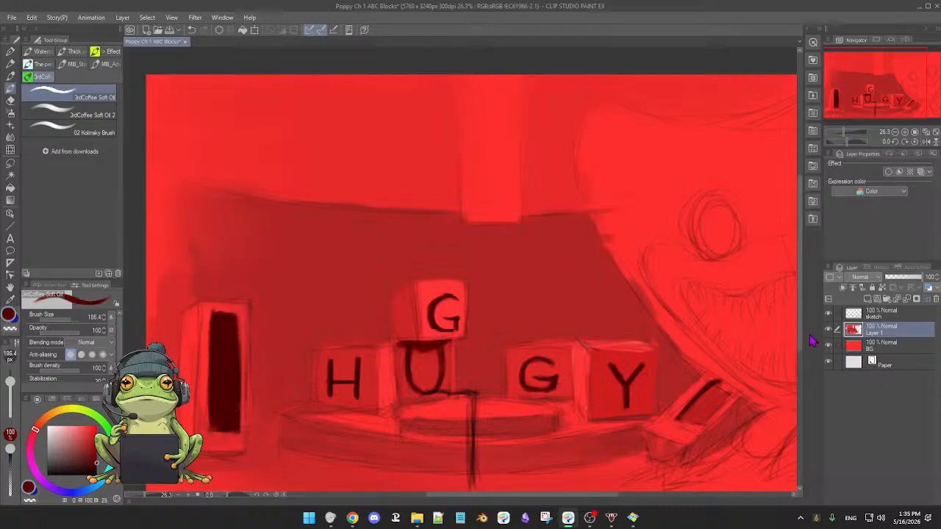
Toggle the visibility of the BG and sketch layers to compare the block-in with and without each.
{"action": "left_click_drag", "start_coordinate": [828, 344], "coordinate": [833, 316]}
{"action": "left_click", "coordinate": [829, 328]}
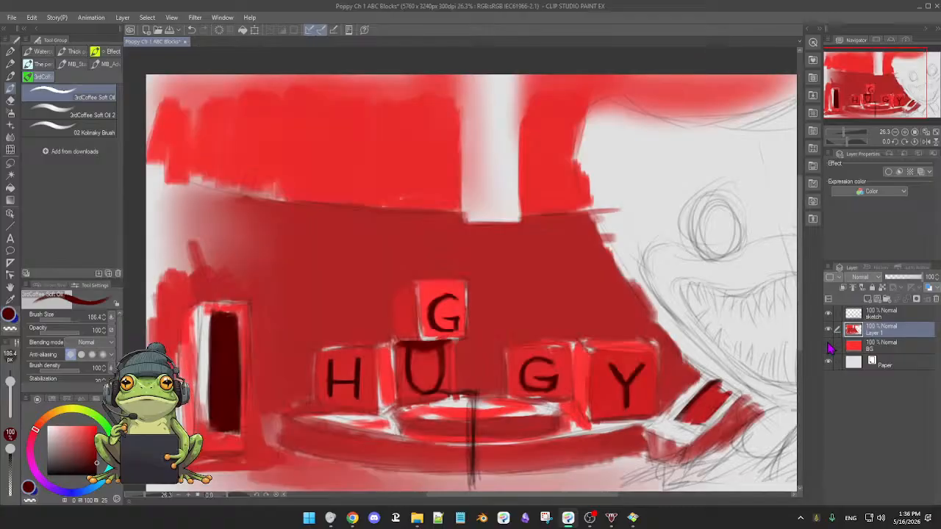
{"action": "left_click", "coordinate": [828, 345]}
{"action": "left_click", "coordinate": [828, 313]}
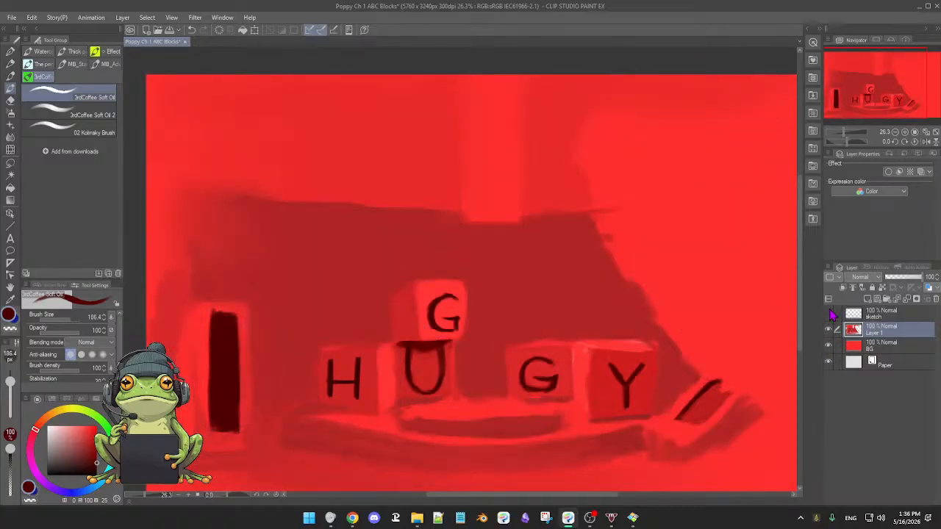
{"action": "left_click", "coordinate": [829, 313]}
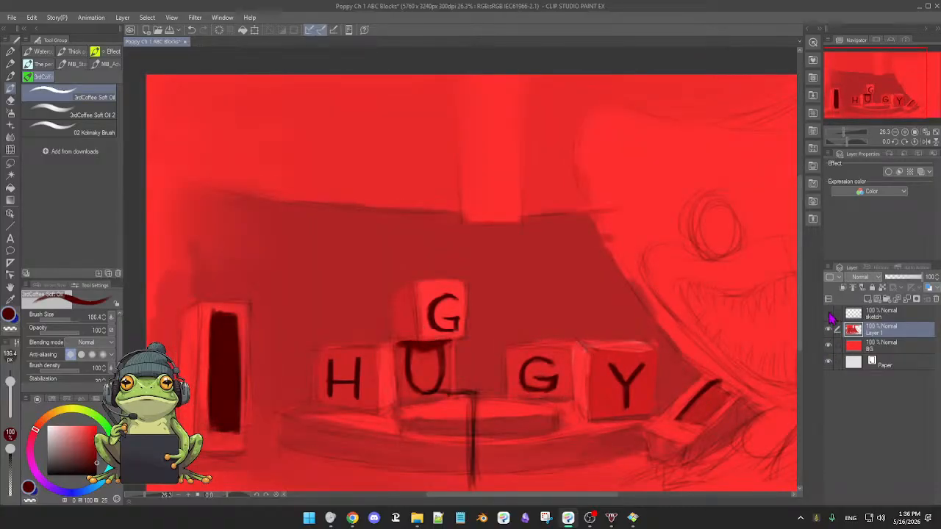
Hide the sketch layer and deepen the wall and floor around the tall box with sampled reds at brush size 105.
{"action": "left_click", "coordinate": [828, 313]}
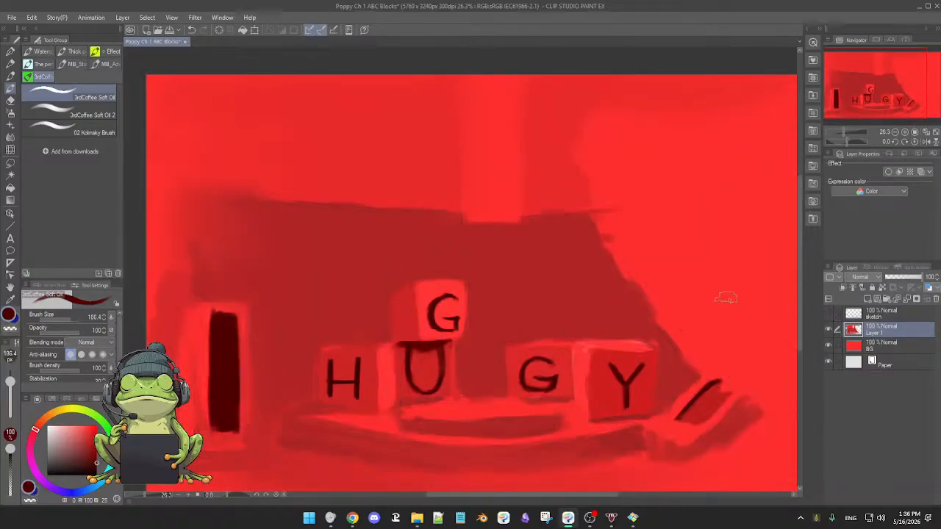
{"action": "left_click", "coordinate": [203, 408], "text": "alt"}
{"action": "key", "text": "bracketleft"}
{"action": "key", "text": "bracketleft"}
{"action": "key", "text": "bracketleft"}
{"action": "key", "text": "bracketleft"}
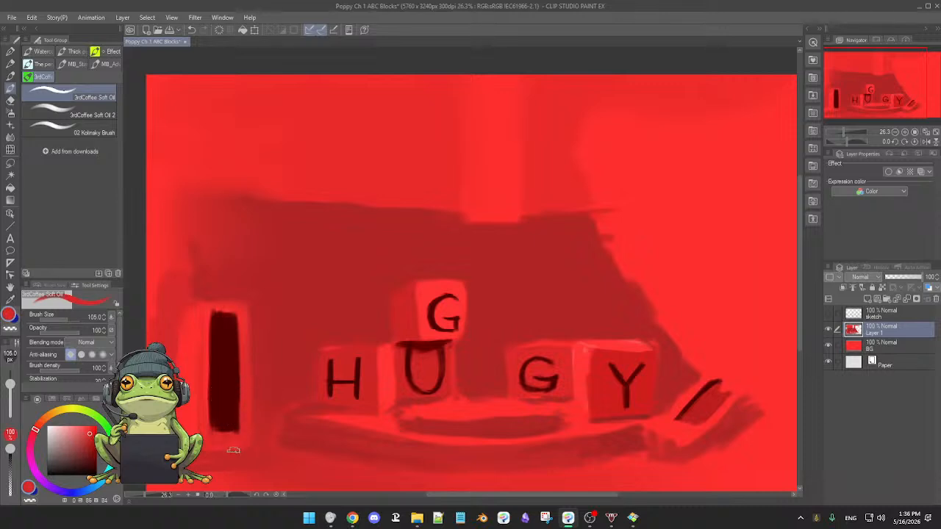
{"action": "left_click", "coordinate": [257, 308], "text": "alt"}
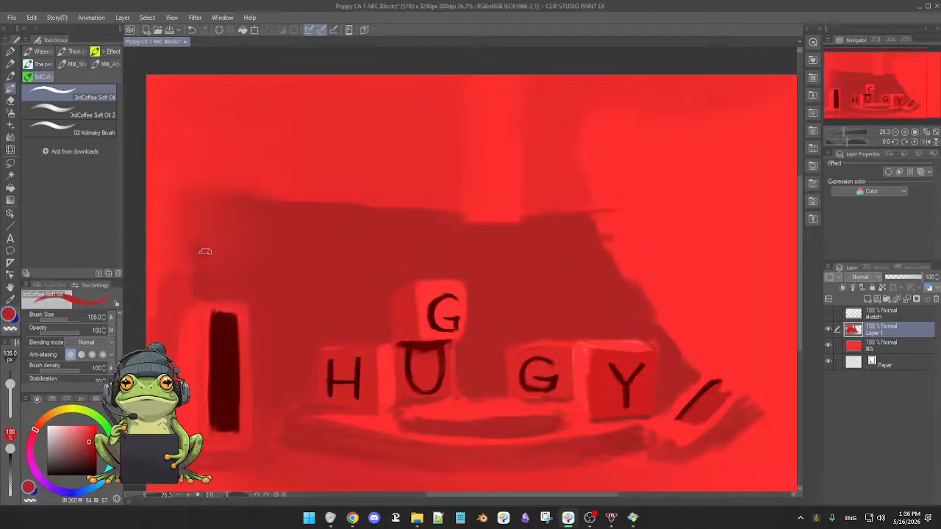
Toggle the visibility of the BG layer and Layer 1 to compare the painted reds against the background.
{"action": "scroll", "coordinate": [338, 284], "scroll_direction": "down", "scroll_amount": 1}
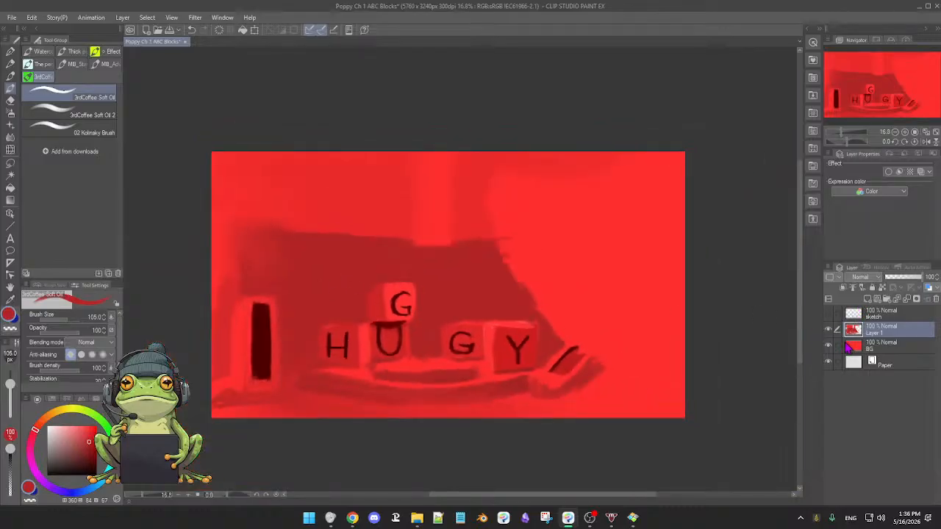
{"action": "left_click", "coordinate": [829, 347]}
{"action": "left_click", "coordinate": [828, 347]}
{"action": "left_click", "coordinate": [828, 348]}
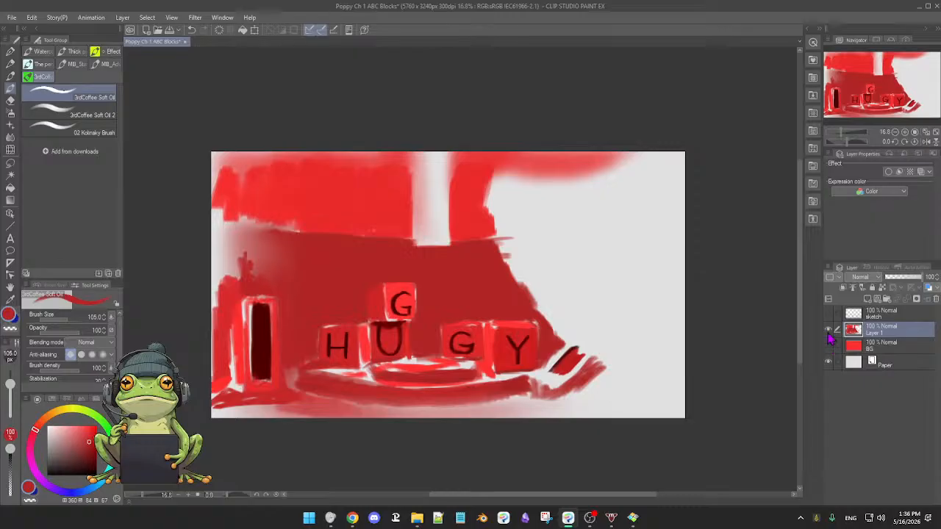
{"action": "left_click", "coordinate": [828, 332]}
{"action": "left_click", "coordinate": [829, 332]}
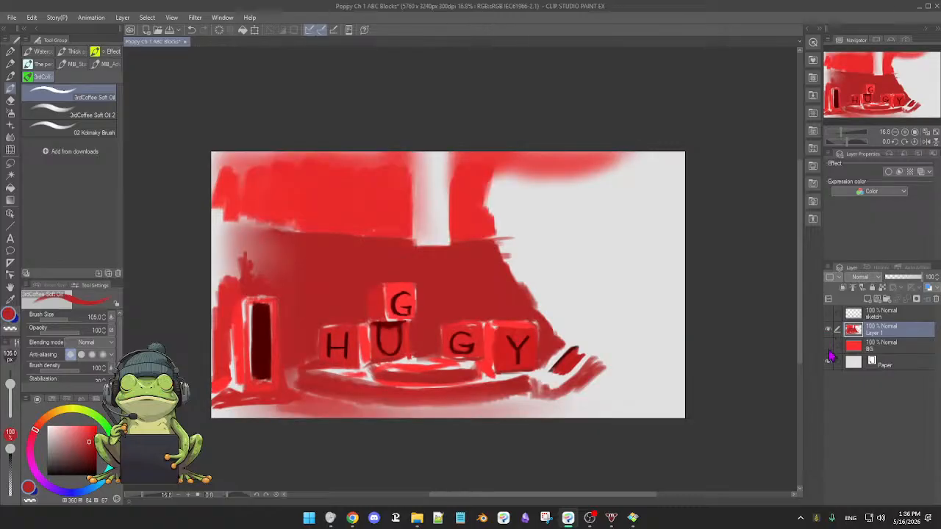
{"action": "left_click", "coordinate": [828, 348]}
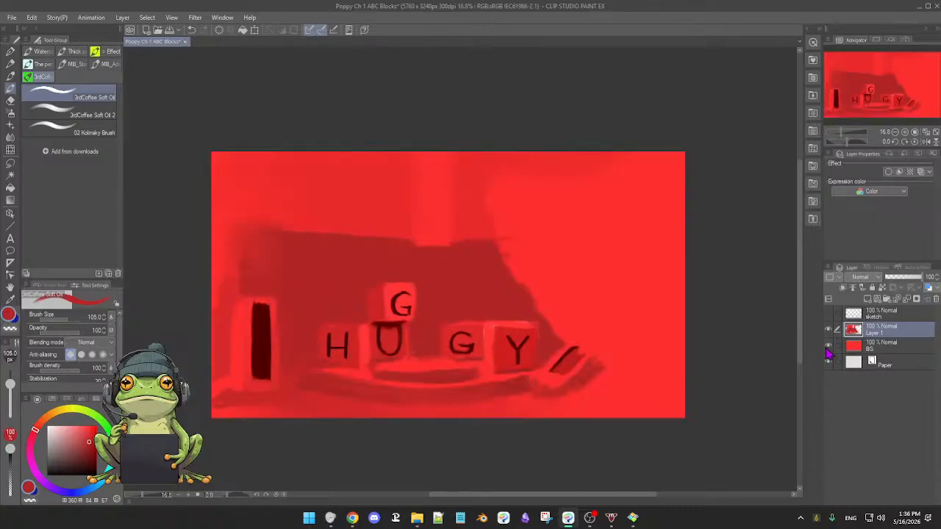
Hide Layer 1 and fill the BG layer with fully saturated pure red using the Refer only to editing layer fill.
{"action": "left_click", "coordinate": [828, 348]}
{"action": "left_click", "coordinate": [828, 333]}
{"action": "left_click", "coordinate": [828, 348]}
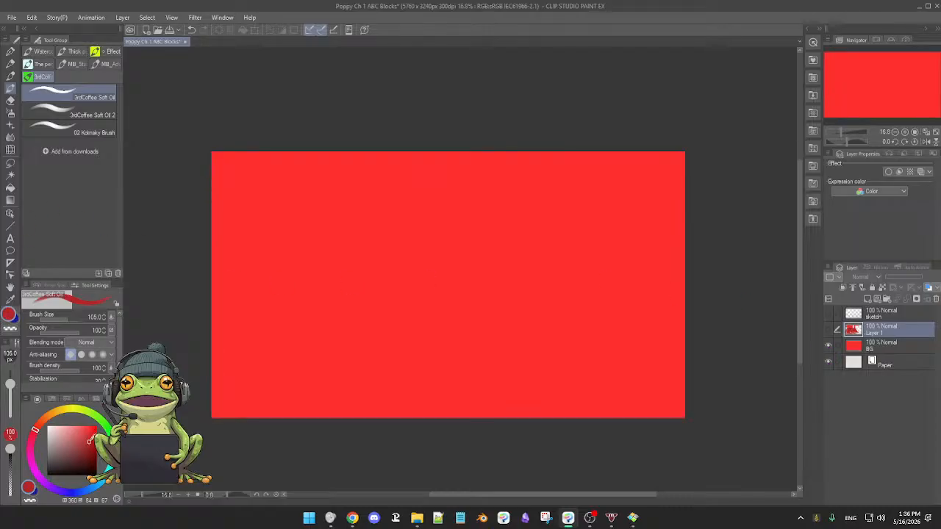
{"action": "left_click", "coordinate": [354, 327], "text": "alt"}
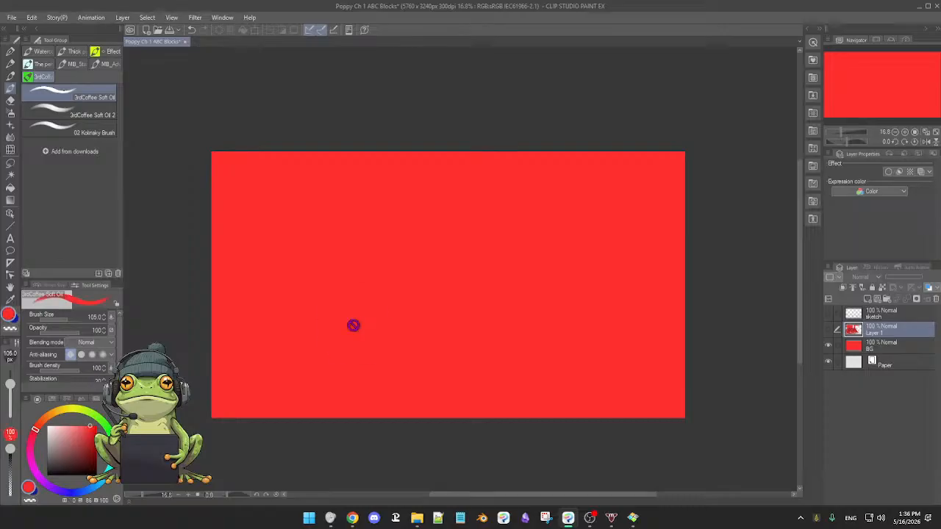
{"action": "left_click_drag", "start_coordinate": [89, 426], "coordinate": [95, 426]}
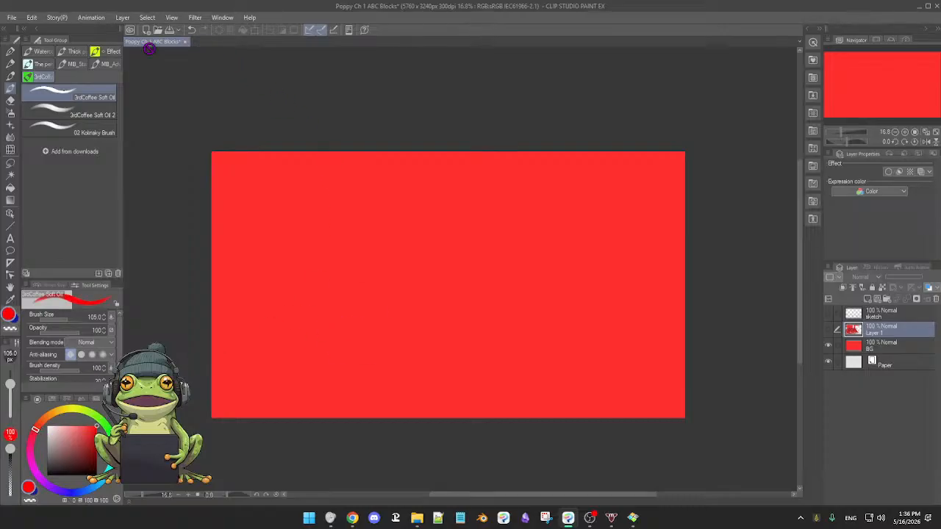
{"action": "left_click", "coordinate": [10, 188]}
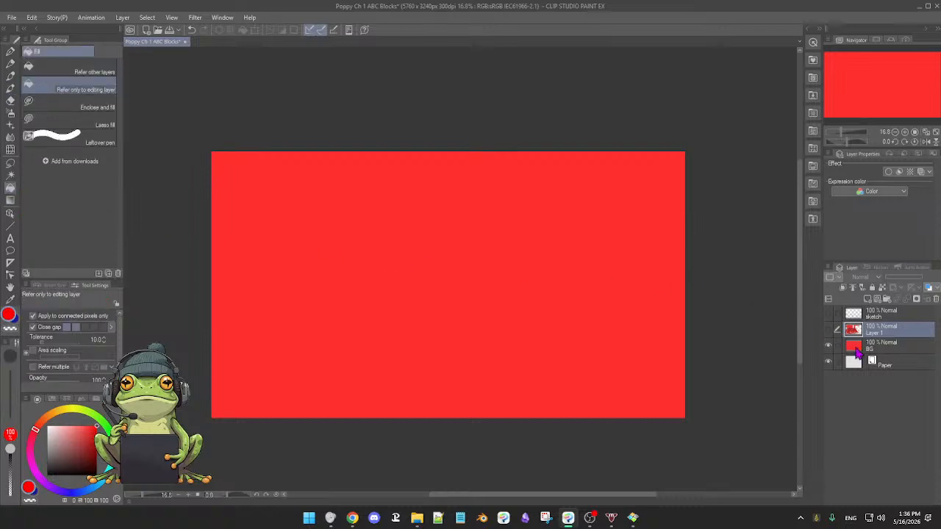
{"action": "left_click", "coordinate": [895, 354]}
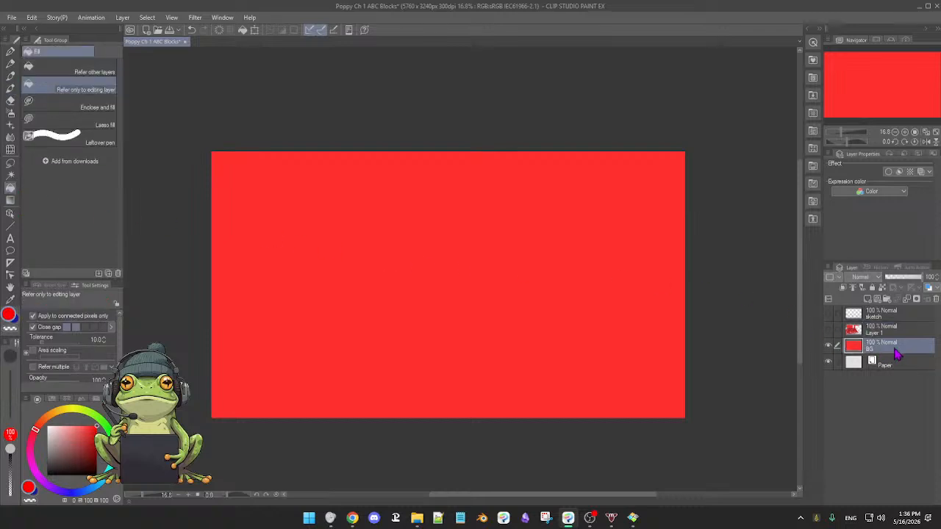
{"action": "left_click", "coordinate": [478, 293]}
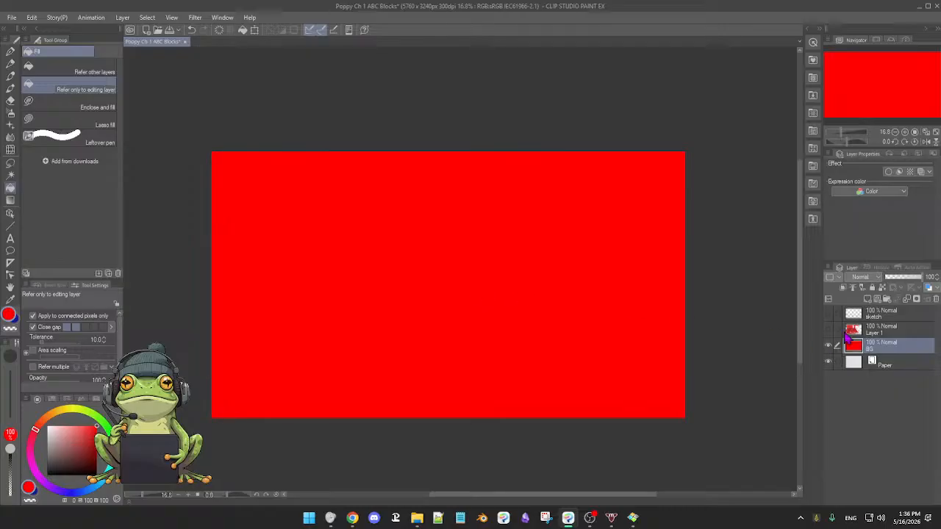
Show Layer 1 over the new pure red background and toggle the sketch layer to compare the scene with and without it.
{"action": "left_click", "coordinate": [828, 330]}
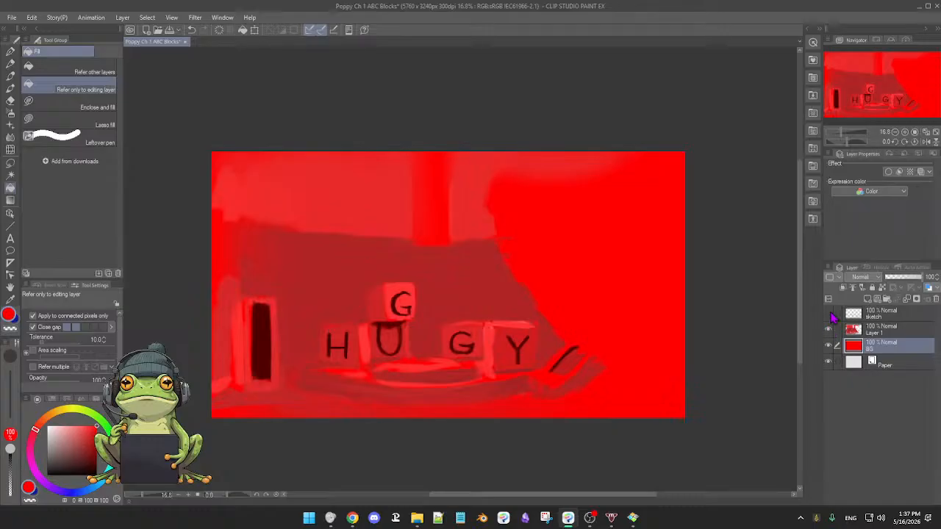
{"action": "left_click", "coordinate": [828, 315]}
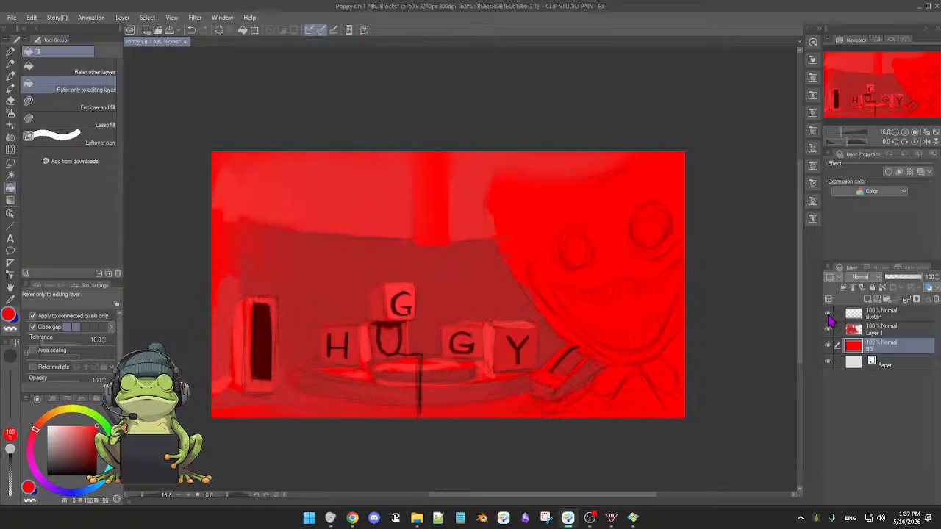
{"action": "left_click", "coordinate": [829, 314]}
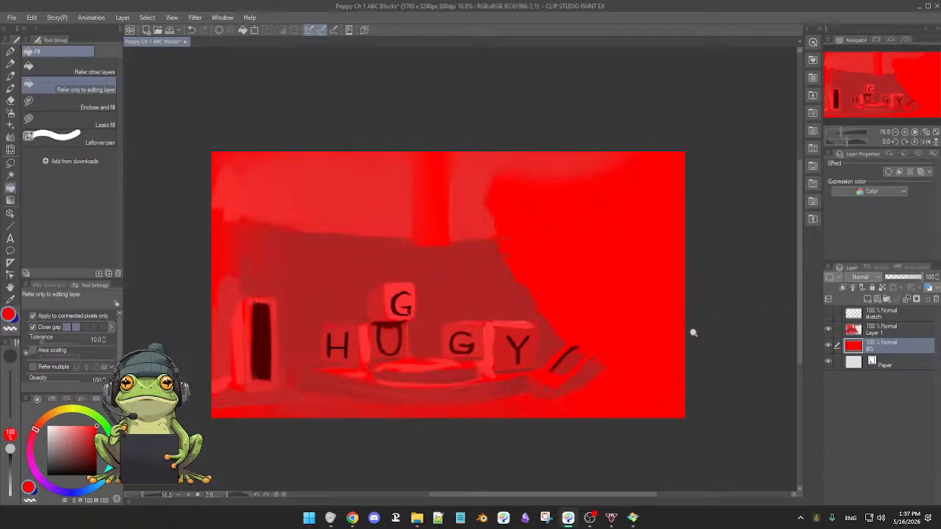
On Layer 1, clean up the faces and edges of the Y block with sampled reds using the 3rdCoffee Soft Oil brush at size 105.
{"action": "scroll", "coordinate": [684, 328], "scroll_direction": "down", "scroll_amount": 2}
{"action": "scroll", "coordinate": [664, 324], "scroll_direction": "up", "scroll_amount": 2}
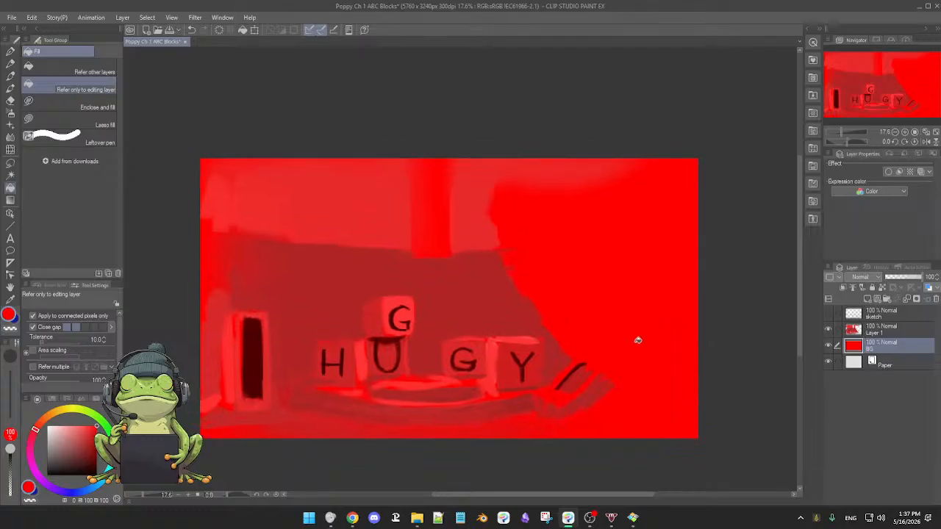
{"action": "scroll", "coordinate": [621, 340], "scroll_direction": "up", "scroll_amount": 2}
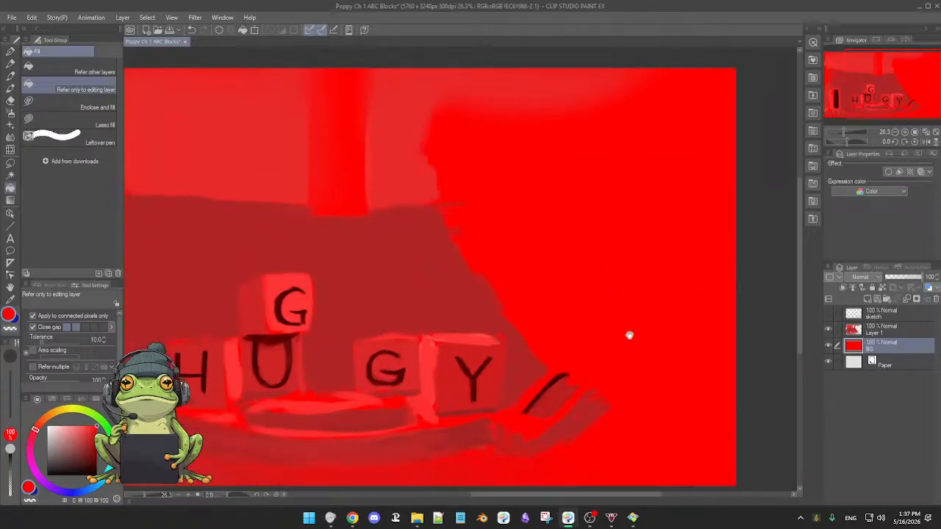
{"action": "left_click_drag", "start_coordinate": [529, 349], "coordinate": [566, 321]}
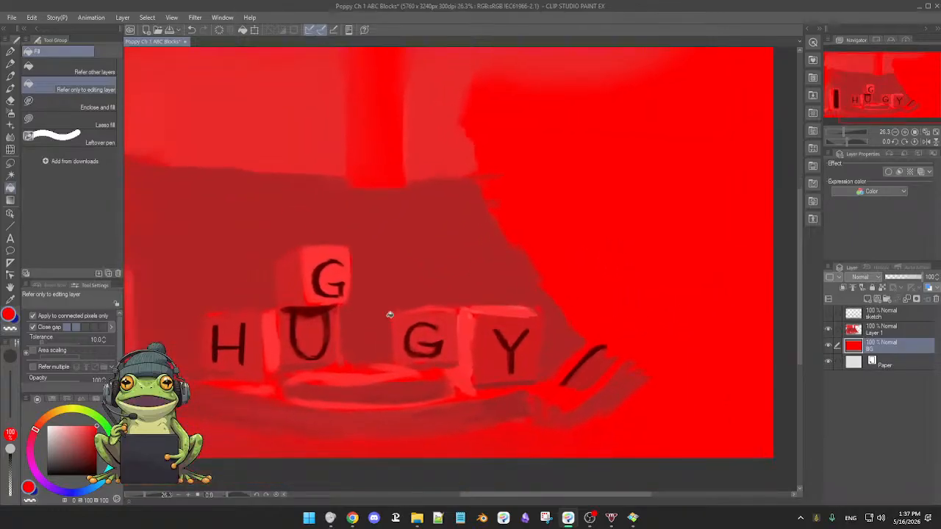
{"action": "left_click", "coordinate": [906, 330]}
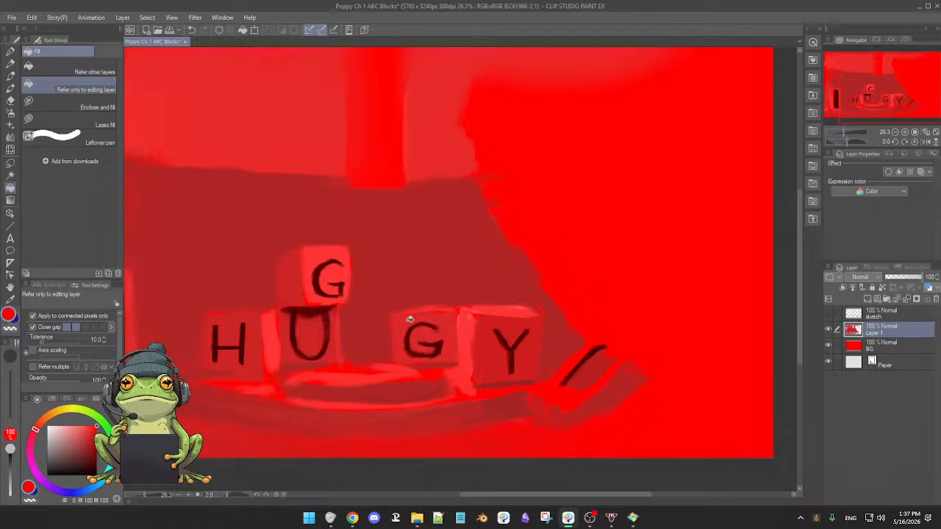
{"action": "key", "text": "b"}
{"action": "left_click", "coordinate": [464, 339], "text": "alt"}
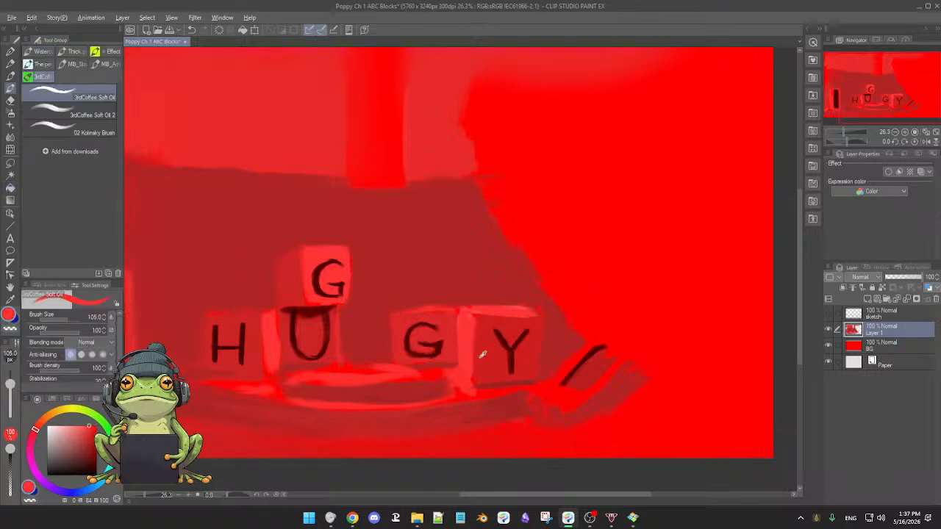
{"action": "left_click", "coordinate": [482, 354], "text": "alt"}
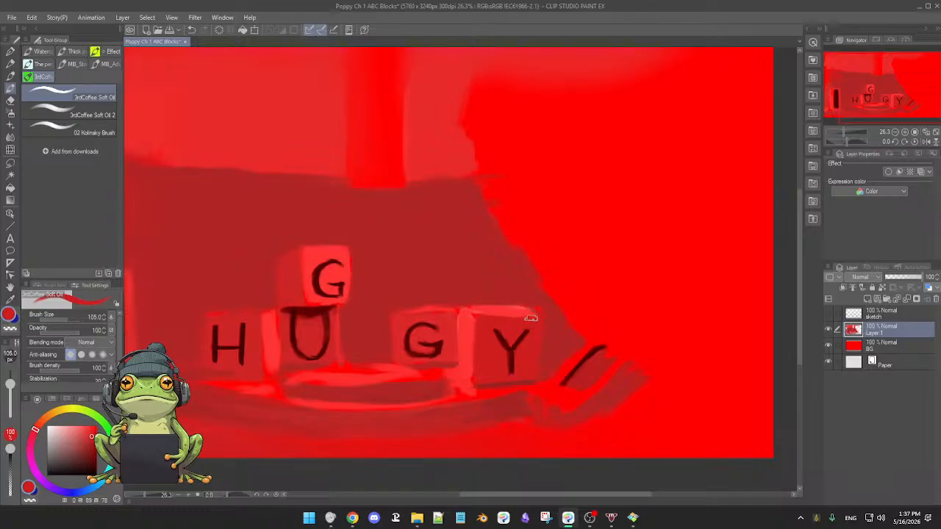
{"action": "left_click", "coordinate": [472, 309], "text": "alt"}
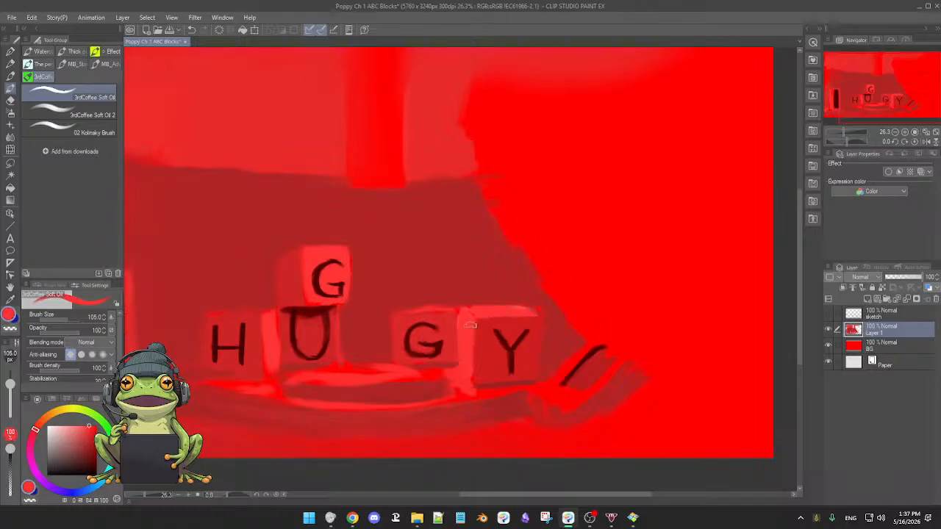
{"action": "left_click", "coordinate": [481, 337], "text": "alt"}
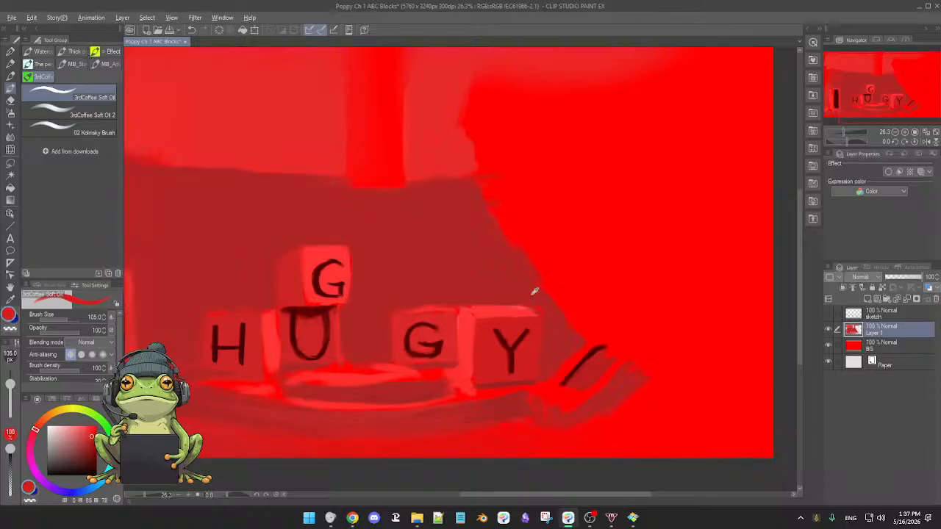
{"action": "left_click", "coordinate": [550, 326], "text": "alt"}
{"action": "left_click", "coordinate": [499, 383], "text": "alt"}
Repaint the top of the round platform and the area beneath the G and Y blocks with bright saturated red.
{"action": "scroll", "coordinate": [499, 394], "scroll_direction": "up", "scroll_amount": 1}
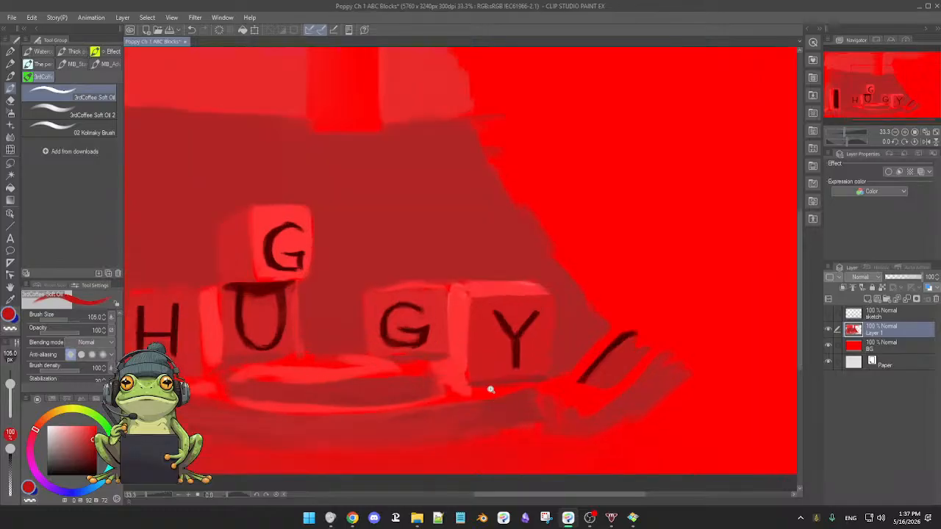
{"action": "left_click", "coordinate": [421, 367], "text": "alt"}
{"action": "mouse_move", "coordinate": [428, 365]}
{"action": "left_mouse_down"}
{"action": "mouse_move", "coordinate": [447, 365]}
{"action": "mouse_move", "coordinate": [456, 378]}
{"action": "mouse_move", "coordinate": [449, 380]}
{"action": "left_mouse_up"}
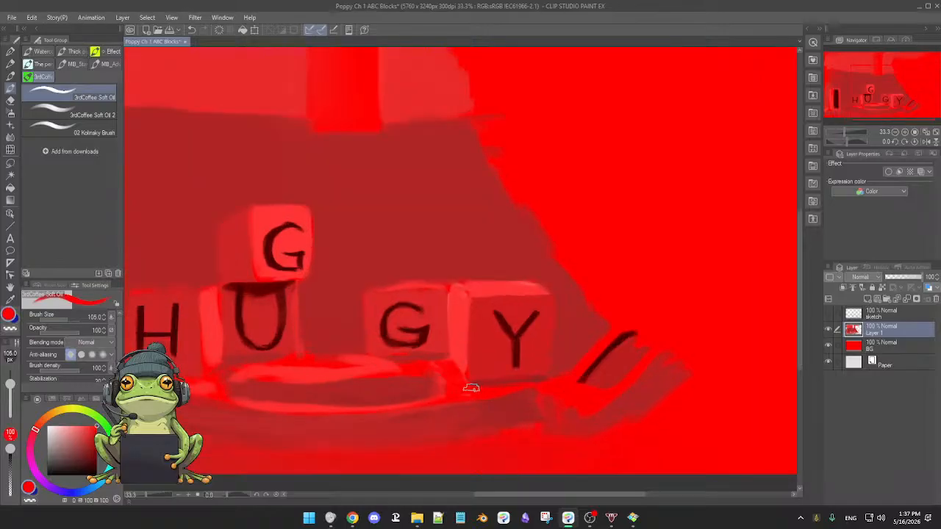
{"action": "scroll", "coordinate": [446, 374], "scroll_direction": "down", "scroll_amount": 2}
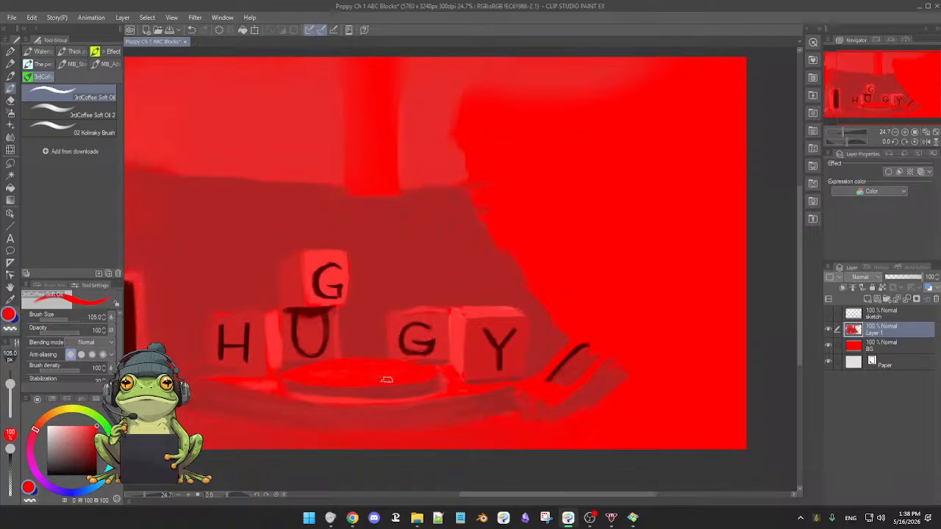
{"action": "scroll", "coordinate": [375, 373], "scroll_direction": "down", "scroll_amount": 2}
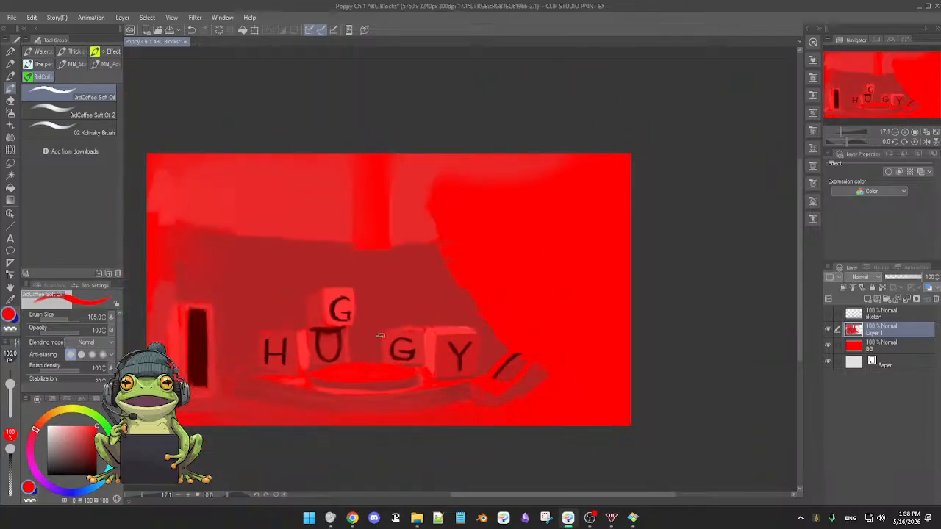
{"action": "scroll", "coordinate": [387, 364], "scroll_direction": "up", "scroll_amount": 2}
{"action": "left_click_drag", "start_coordinate": [508, 389], "coordinate": [292, 367]}
{"action": "left_click_drag", "start_coordinate": [388, 221], "coordinate": [441, 303]}
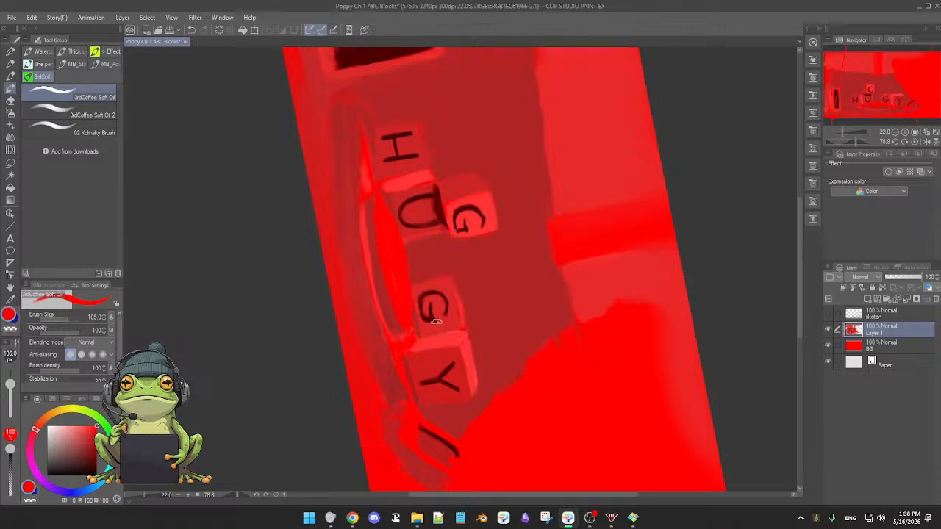
{"action": "key", "text": "ctrl+@"}
{"action": "left_click_drag", "start_coordinate": [485, 353], "coordinate": [478, 354]}
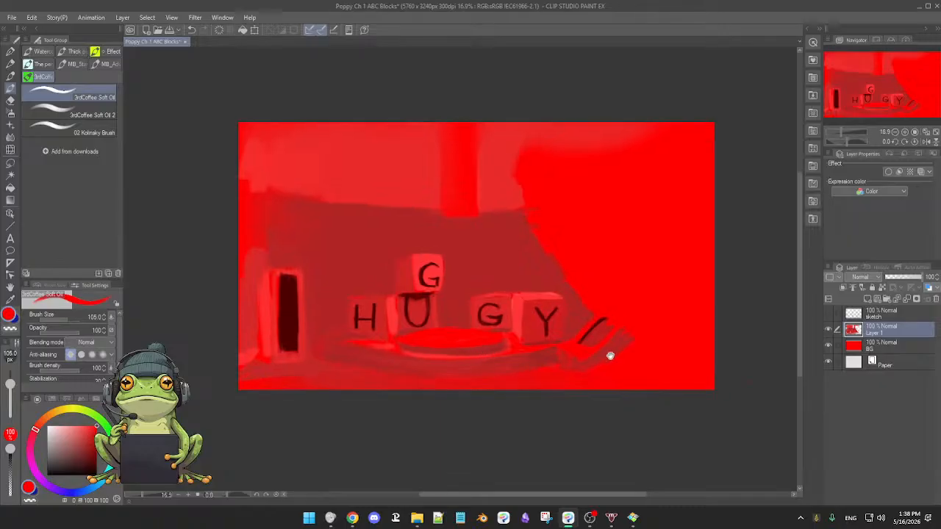
{"action": "left_click_drag", "start_coordinate": [551, 341], "coordinate": [542, 409]}
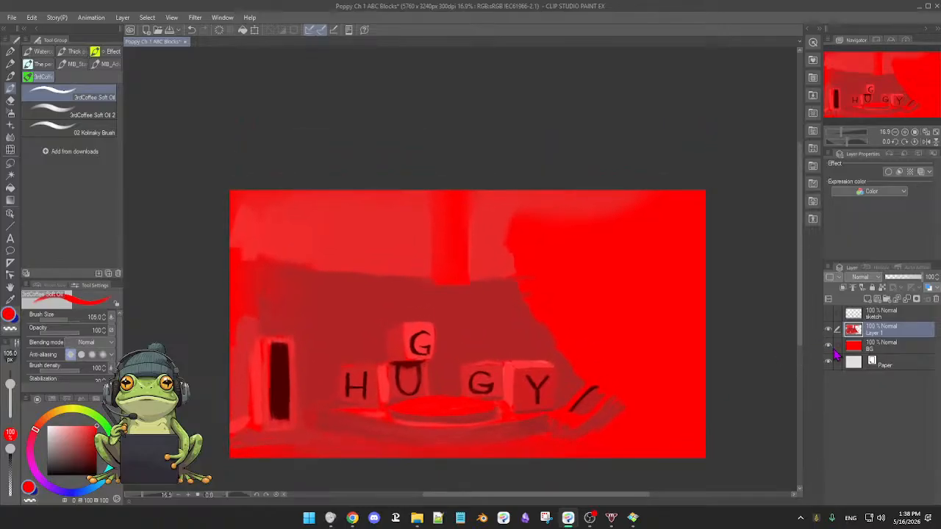
Toggle the visibility of the BG layer and Layer 1 to compare them, and show the sketch layer.
{"action": "left_click", "coordinate": [828, 345]}
{"action": "left_click", "coordinate": [829, 345]}
{"action": "left_click", "coordinate": [829, 329]}
{"action": "left_click", "coordinate": [828, 330]}
{"action": "left_click", "coordinate": [828, 313]}
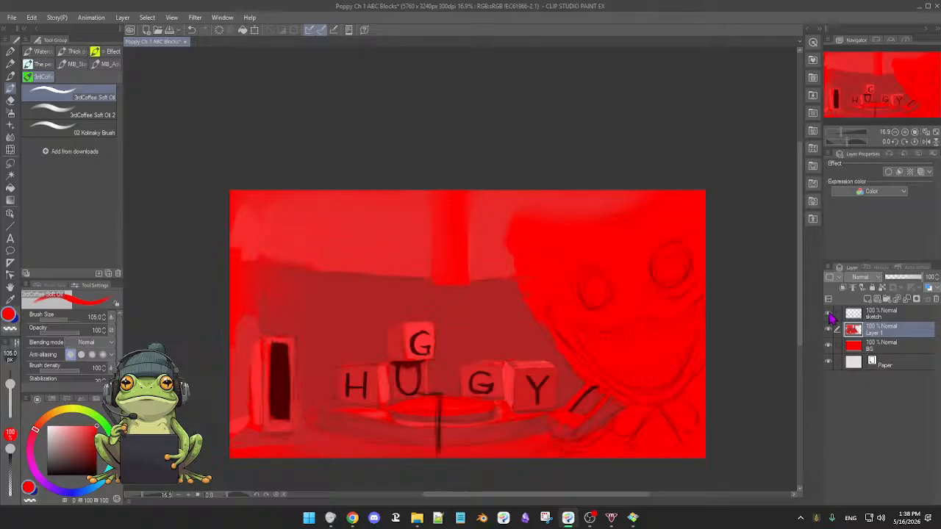
Make the sketch layer active and change the brush colour to fully saturated blue with hue 235.
{"action": "left_click", "coordinate": [894, 316]}
{"action": "scroll", "coordinate": [661, 319], "scroll_direction": "up", "scroll_amount": 3}
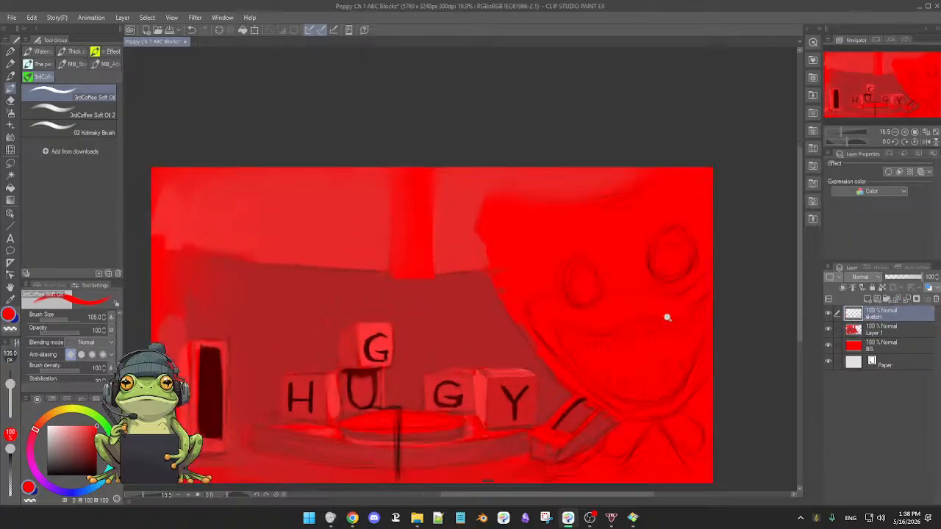
{"action": "left_click_drag", "start_coordinate": [657, 338], "coordinate": [640, 276]}
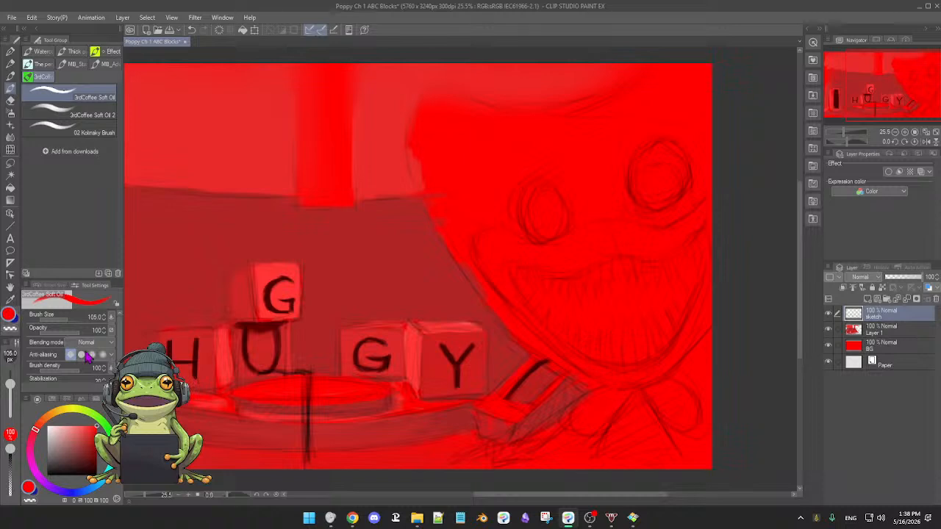
{"action": "left_click", "coordinate": [75, 493]}
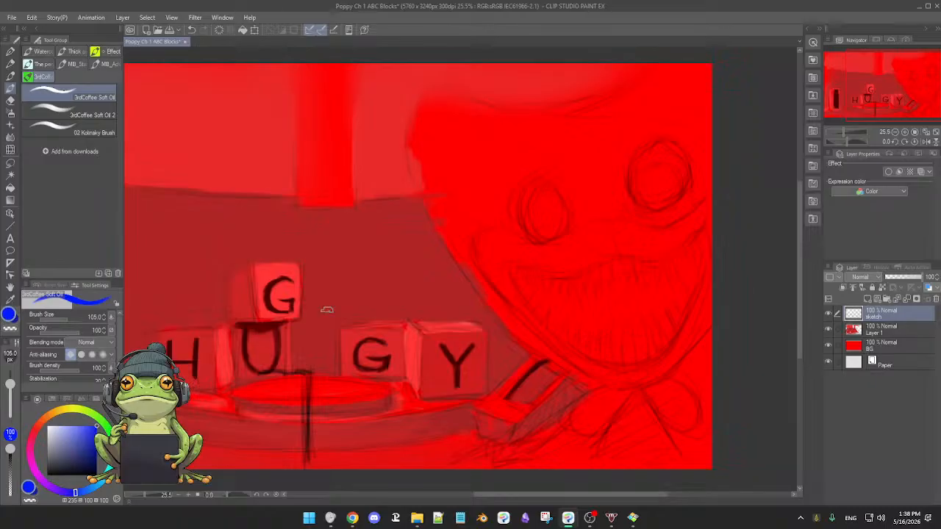
{"action": "left_click_drag", "start_coordinate": [478, 139], "coordinate": [480, 182]}
{"action": "left_click_drag", "start_coordinate": [469, 139], "coordinate": [477, 182]}
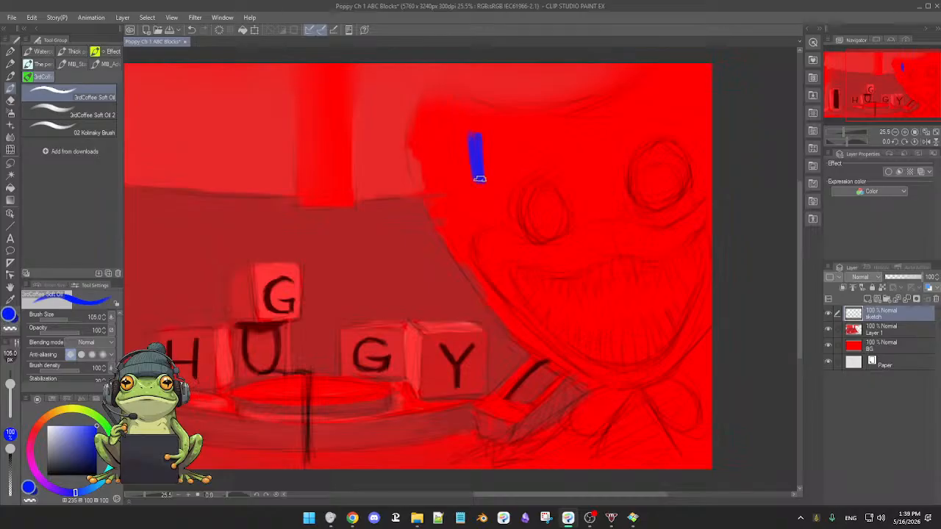
{"action": "key", "text": "ctrl+z"}
{"action": "key", "text": "ctrl+z"}
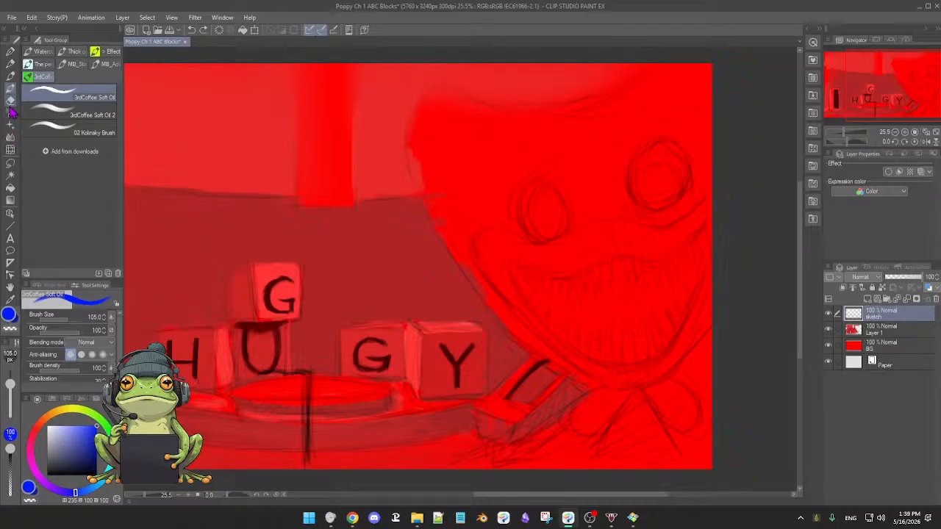
Select the upper part of the monster's head, from the ear across the forehead, with the Selection pen at brush size 169.2.
{"action": "left_click", "coordinate": [11, 164]}
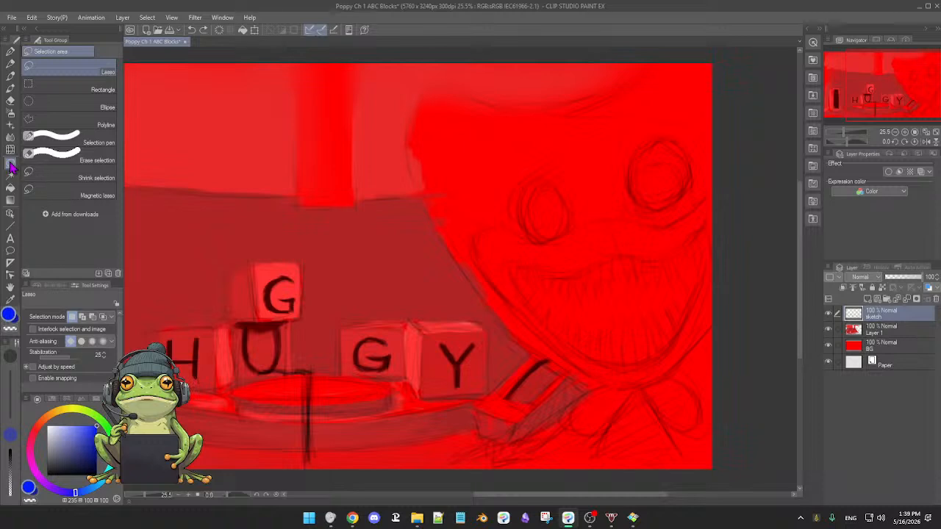
{"action": "left_click", "coordinate": [71, 140]}
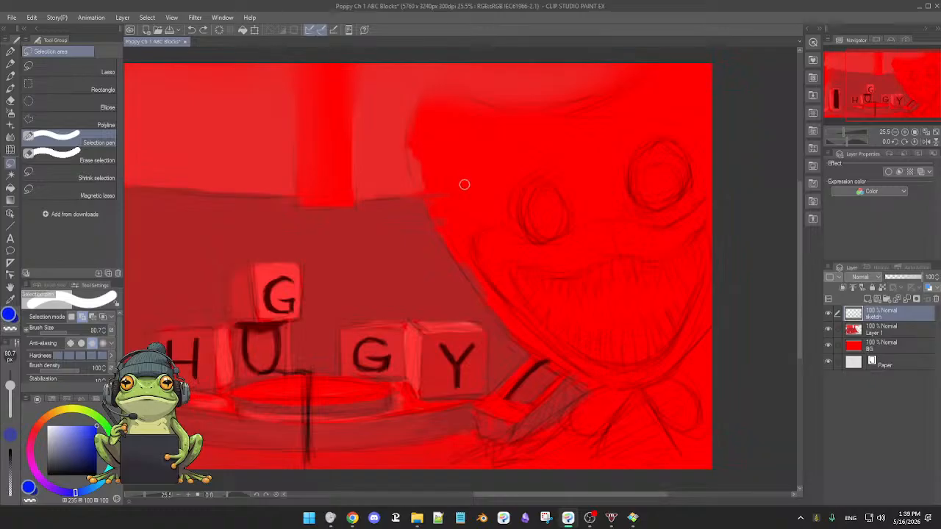
{"action": "left_click_drag", "start_coordinate": [464, 184], "coordinate": [471, 191], "text": "ctrl+alt"}
{"action": "mouse_move", "coordinate": [449, 137]}
{"action": "left_mouse_down"}
{"action": "mouse_move", "coordinate": [431, 156]}
{"action": "mouse_move", "coordinate": [432, 103]}
{"action": "mouse_move", "coordinate": [423, 159]}
{"action": "mouse_move", "coordinate": [443, 105]}
{"action": "mouse_move", "coordinate": [430, 94]}
{"action": "mouse_move", "coordinate": [578, 129]}
{"action": "left_mouse_up"}
{"action": "mouse_move", "coordinate": [466, 116]}
{"action": "left_mouse_down"}
{"action": "mouse_move", "coordinate": [606, 108]}
{"action": "mouse_move", "coordinate": [571, 115]}
{"action": "mouse_move", "coordinate": [589, 113]}
{"action": "mouse_move", "coordinate": [582, 119]}
{"action": "mouse_move", "coordinate": [564, 122]}
{"action": "mouse_move", "coordinate": [662, 75]}
{"action": "mouse_move", "coordinate": [576, 135]}
{"action": "mouse_move", "coordinate": [672, 77]}
{"action": "mouse_move", "coordinate": [657, 102]}
{"action": "mouse_move", "coordinate": [705, 68]}
{"action": "mouse_move", "coordinate": [647, 122]}
{"action": "mouse_move", "coordinate": [655, 118]}
{"action": "mouse_move", "coordinate": [585, 145]}
{"action": "mouse_move", "coordinate": [631, 153]}
{"action": "mouse_move", "coordinate": [701, 122]}
{"action": "mouse_move", "coordinate": [664, 171]}
{"action": "mouse_move", "coordinate": [669, 214]}
{"action": "mouse_move", "coordinate": [695, 216]}
{"action": "mouse_move", "coordinate": [715, 172]}
{"action": "mouse_move", "coordinate": [704, 285]}
{"action": "mouse_move", "coordinate": [716, 418]}
{"action": "left_mouse_up"}
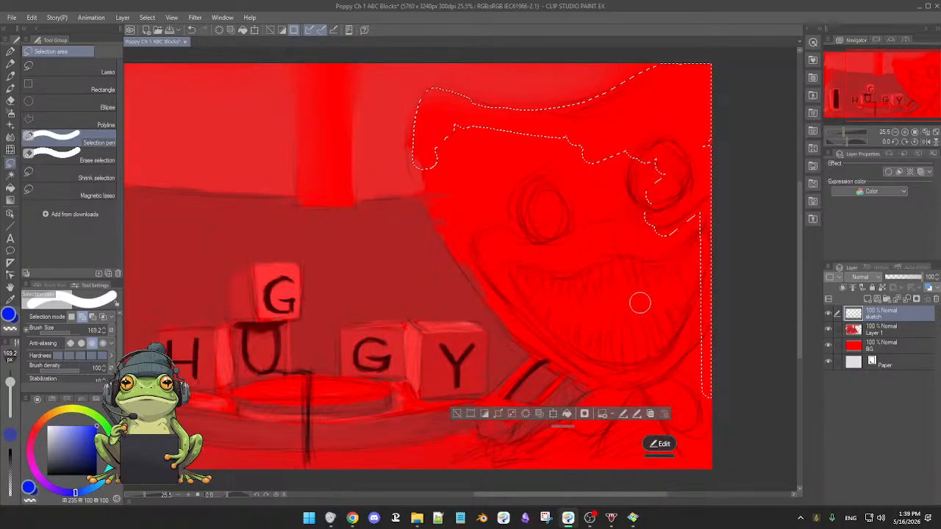
{"action": "mouse_move", "coordinate": [563, 230]}
{"action": "left_mouse_down"}
{"action": "mouse_move", "coordinate": [610, 193]}
{"action": "mouse_move", "coordinate": [639, 189]}
{"action": "mouse_move", "coordinate": [615, 193]}
{"action": "mouse_move", "coordinate": [570, 153]}
{"action": "mouse_move", "coordinate": [463, 131]}
{"action": "mouse_move", "coordinate": [472, 130]}
{"action": "left_mouse_up"}
{"action": "left_click_drag", "start_coordinate": [665, 128], "coordinate": [699, 144]}
{"action": "mouse_move", "coordinate": [661, 141]}
{"action": "left_mouse_down"}
{"action": "mouse_move", "coordinate": [647, 184]}
{"action": "mouse_move", "coordinate": [665, 158]}
{"action": "mouse_move", "coordinate": [691, 260]}
{"action": "left_mouse_up"}
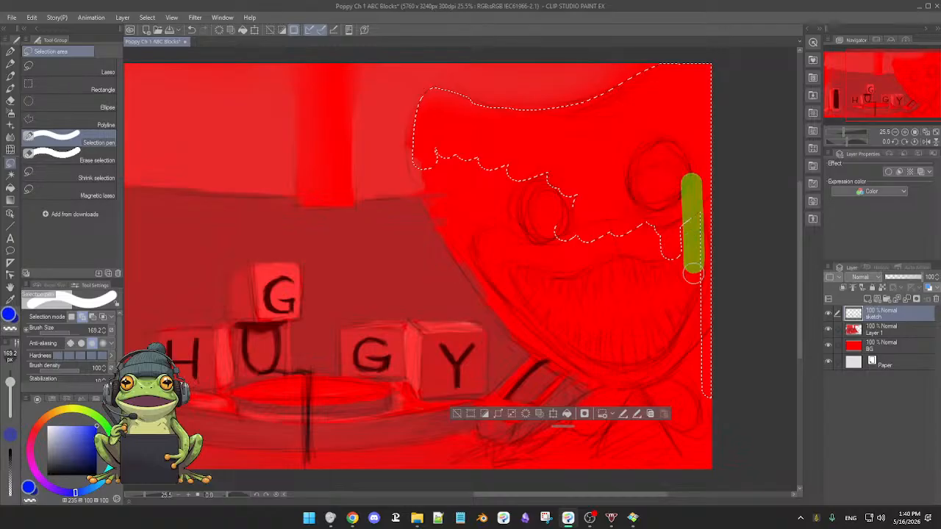
Extend the selection over the monster's cheeks, mouth and chin following the sketched face outline, enlarging the Selection pen to 506.7.
{"action": "mouse_move", "coordinate": [696, 227]}
{"action": "left_mouse_down"}
{"action": "mouse_move", "coordinate": [697, 445]}
{"action": "mouse_move", "coordinate": [675, 296]}
{"action": "mouse_move", "coordinate": [684, 221]}
{"action": "mouse_move", "coordinate": [654, 338]}
{"action": "mouse_move", "coordinate": [636, 221]}
{"action": "mouse_move", "coordinate": [634, 242]}
{"action": "left_mouse_up"}
{"action": "left_click_drag", "start_coordinate": [595, 287], "coordinate": [623, 288]}
{"action": "mouse_move", "coordinate": [615, 227]}
{"action": "left_mouse_down"}
{"action": "mouse_move", "coordinate": [589, 249]}
{"action": "mouse_move", "coordinate": [536, 248]}
{"action": "mouse_move", "coordinate": [554, 190]}
{"action": "mouse_move", "coordinate": [463, 161]}
{"action": "mouse_move", "coordinate": [441, 129]}
{"action": "mouse_move", "coordinate": [450, 187]}
{"action": "mouse_move", "coordinate": [490, 254]}
{"action": "left_mouse_up"}
{"action": "mouse_move", "coordinate": [458, 202]}
{"action": "left_mouse_down"}
{"action": "mouse_move", "coordinate": [493, 256]}
{"action": "mouse_move", "coordinate": [550, 301]}
{"action": "left_mouse_up"}
{"action": "mouse_move", "coordinate": [487, 250]}
{"action": "left_mouse_down"}
{"action": "mouse_move", "coordinate": [533, 304]}
{"action": "mouse_move", "coordinate": [599, 336]}
{"action": "mouse_move", "coordinate": [599, 349]}
{"action": "mouse_move", "coordinate": [614, 345]}
{"action": "mouse_move", "coordinate": [553, 264]}
{"action": "mouse_move", "coordinate": [623, 290]}
{"action": "left_mouse_up"}
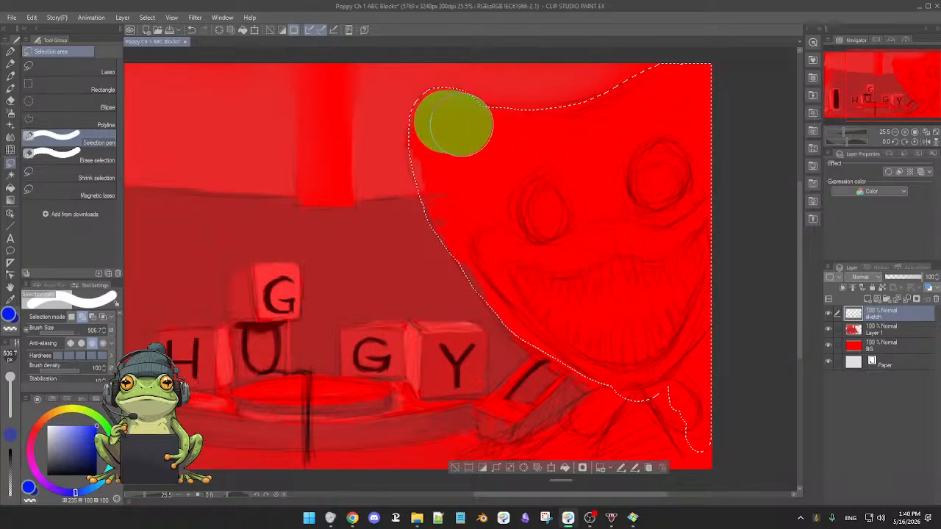
Smooth the selection's edge along the top of the monster's head between the ear and forehead with the Selection pen.
{"action": "mouse_move", "coordinate": [514, 146]}
{"action": "left_mouse_down"}
{"action": "mouse_move", "coordinate": [504, 139]}
{"action": "mouse_move", "coordinate": [584, 133]}
{"action": "left_mouse_up"}
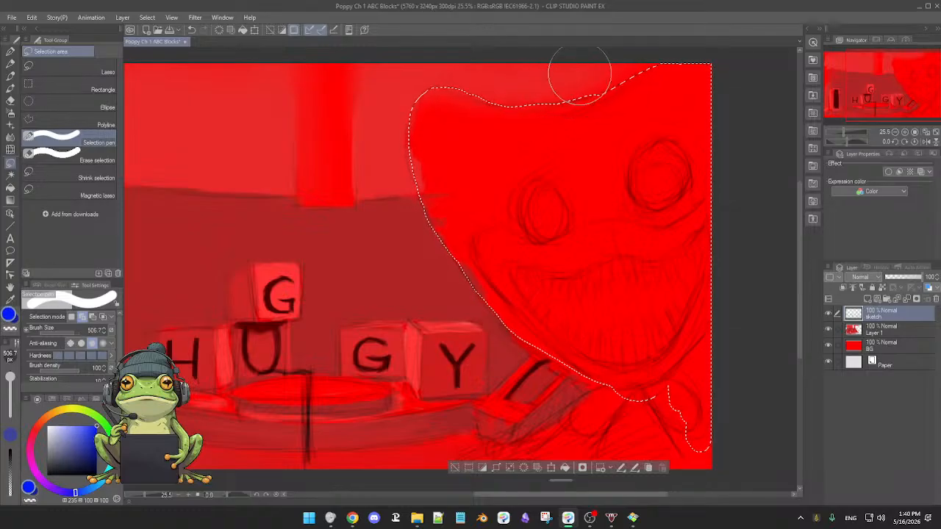
{"action": "left_click_drag", "start_coordinate": [579, 75], "coordinate": [560, 90]}
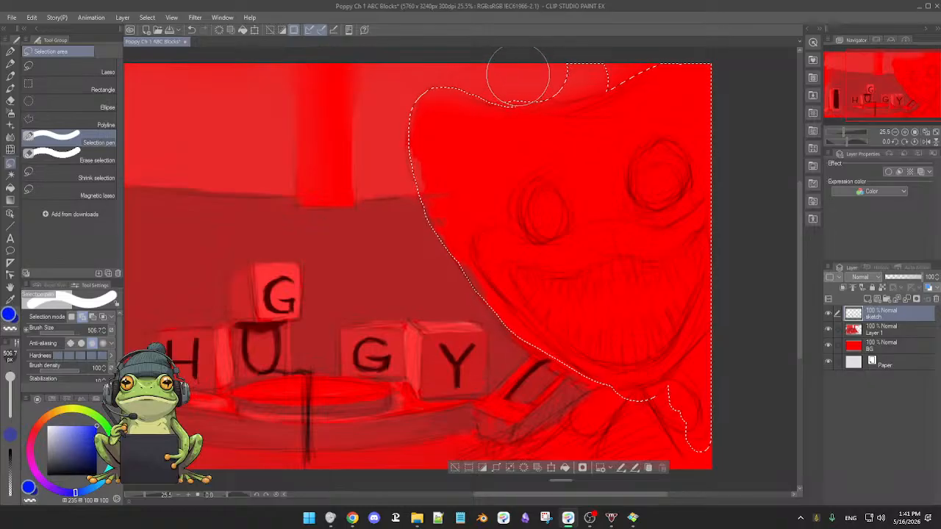
{"action": "left_click_drag", "start_coordinate": [573, 72], "coordinate": [556, 80]}
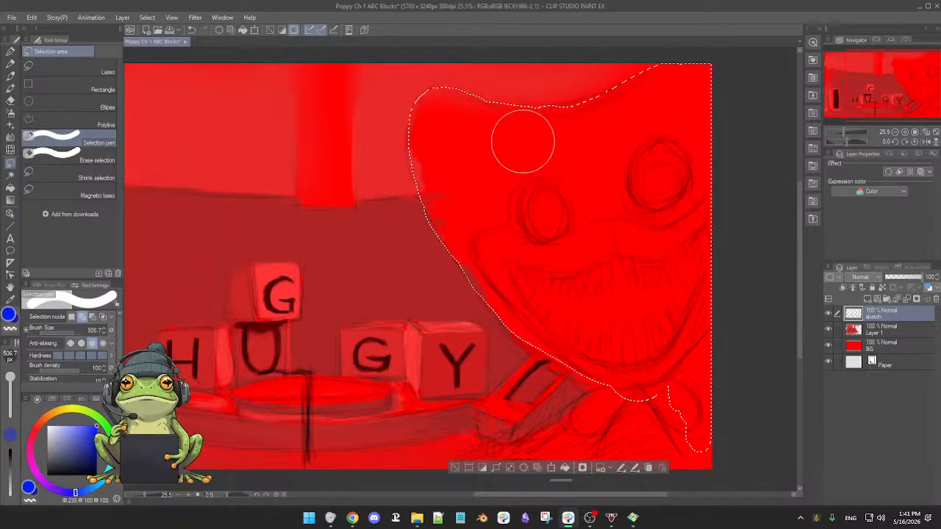
{"action": "left_click_drag", "start_coordinate": [521, 142], "coordinate": [589, 134]}
{"action": "left_click_drag", "start_coordinate": [578, 137], "coordinate": [594, 132]}
{"action": "left_click_drag", "start_coordinate": [462, 128], "coordinate": [454, 131]}
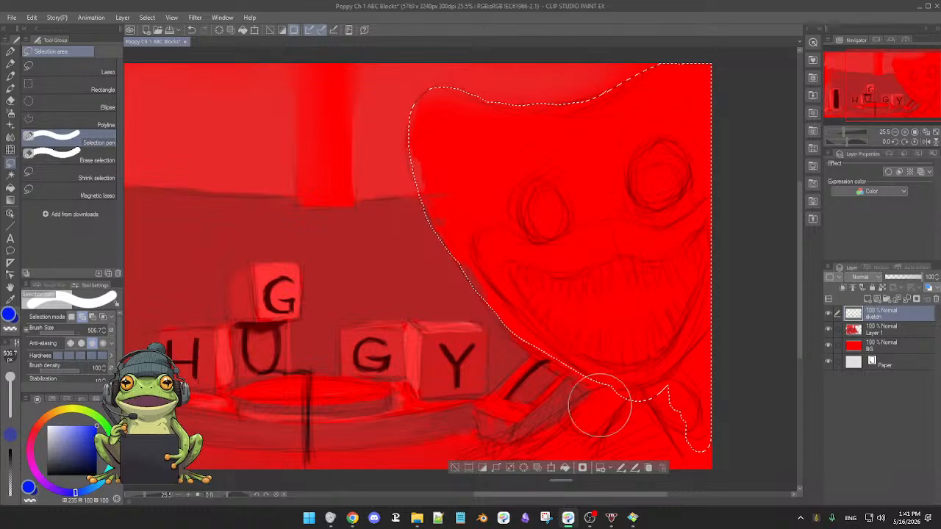
Extend the selection below the monster's chin over the bow tie and body down to the canvas's lower edge.
{"action": "left_click_drag", "start_coordinate": [639, 370], "coordinate": [644, 305]}
{"action": "left_click_drag", "start_coordinate": [617, 357], "coordinate": [602, 377]}
{"action": "mouse_move", "coordinate": [623, 338]}
{"action": "left_mouse_down"}
{"action": "mouse_move", "coordinate": [637, 366]}
{"action": "mouse_move", "coordinate": [684, 386]}
{"action": "mouse_move", "coordinate": [657, 374]}
{"action": "left_mouse_up"}
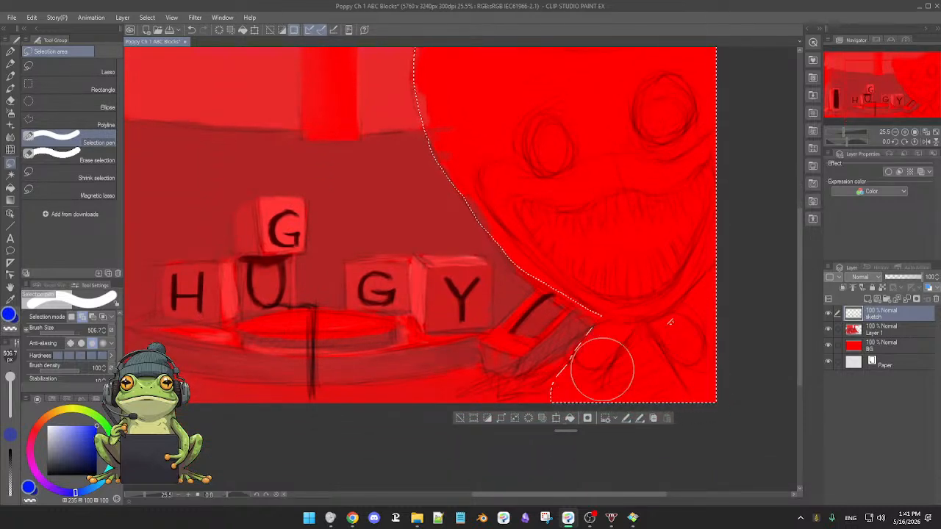
{"action": "mouse_move", "coordinate": [655, 332]}
{"action": "left_mouse_down"}
{"action": "mouse_move", "coordinate": [670, 343]}
{"action": "mouse_move", "coordinate": [638, 359]}
{"action": "mouse_move", "coordinate": [646, 356]}
{"action": "left_mouse_up"}
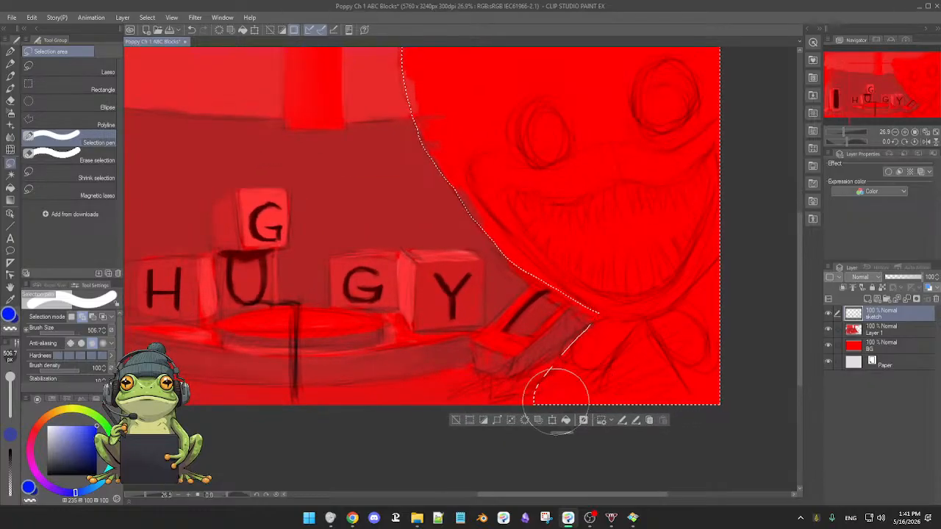
Complete the monster selection at the canvas's lower edge, fill it with solid blue on the sketch layer and deselect.
{"action": "left_click_drag", "start_coordinate": [554, 403], "coordinate": [540, 420]}
{"action": "left_click_drag", "start_coordinate": [646, 356], "coordinate": [643, 359]}
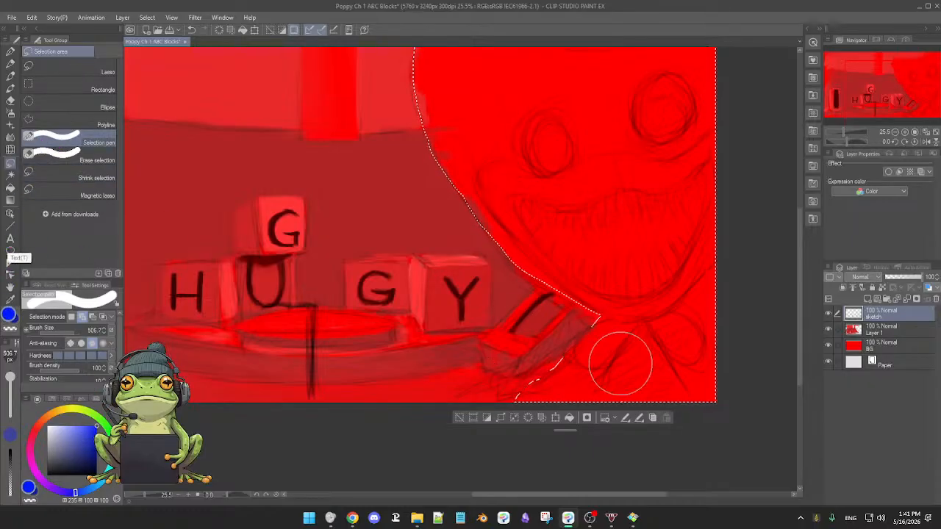
{"action": "left_click", "coordinate": [569, 418]}
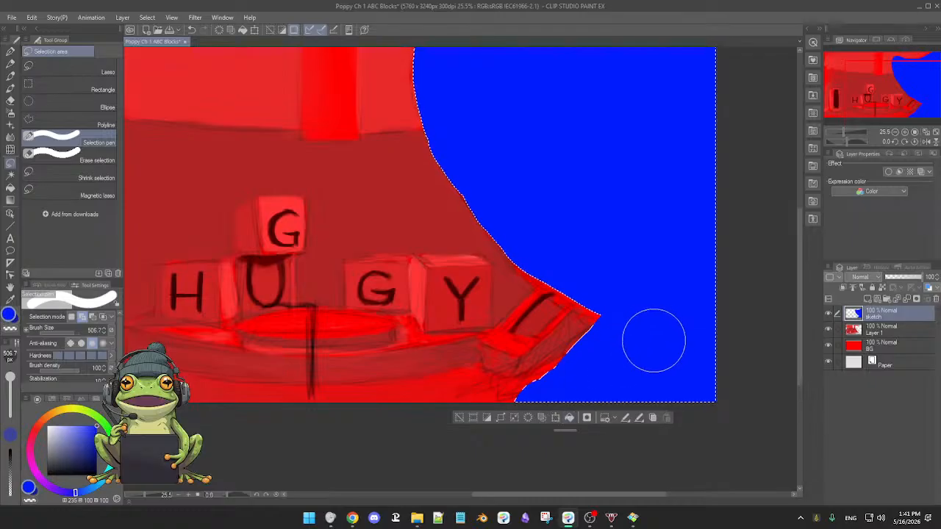
{"action": "scroll", "coordinate": [656, 343], "scroll_direction": "down", "scroll_amount": 3}
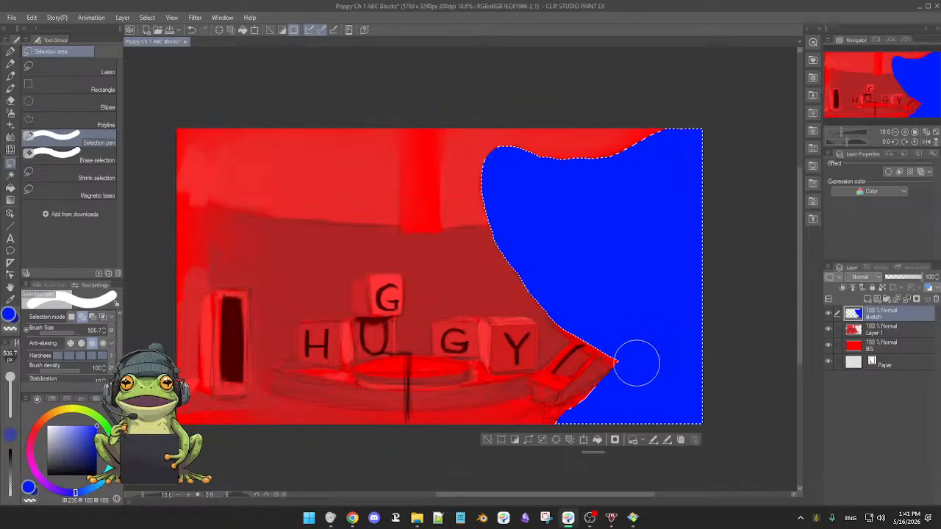
{"action": "left_click", "coordinate": [487, 441]}
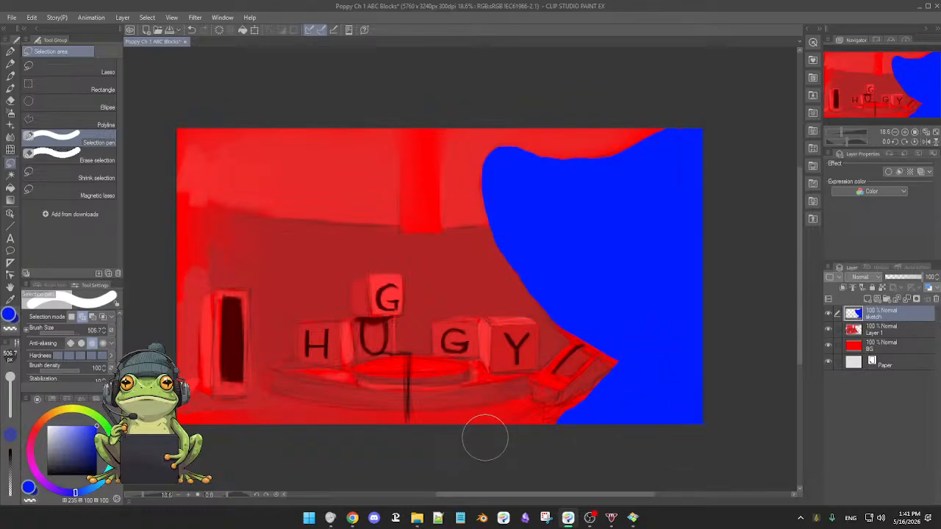
{"action": "left_click", "coordinate": [829, 314]}
{"action": "left_click", "coordinate": [830, 315]}
Draw a straight dark navy line across the blue silhouette with the 3rdCoffee Soft Oil brush at size 43.9 and adjust its slope.
{"action": "key", "text": "b"}
{"action": "left_click_drag", "start_coordinate": [482, 276], "coordinate": [477, 274]}
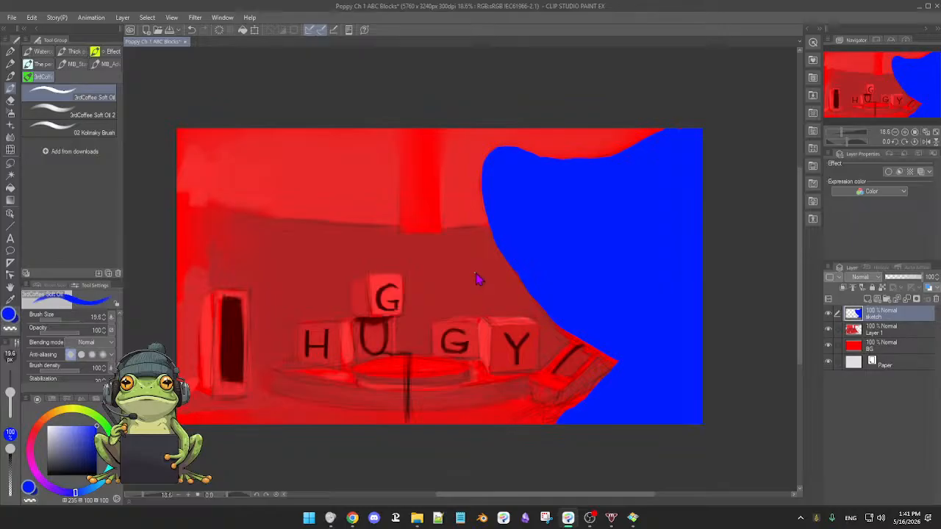
{"action": "left_click", "coordinate": [98, 467]}
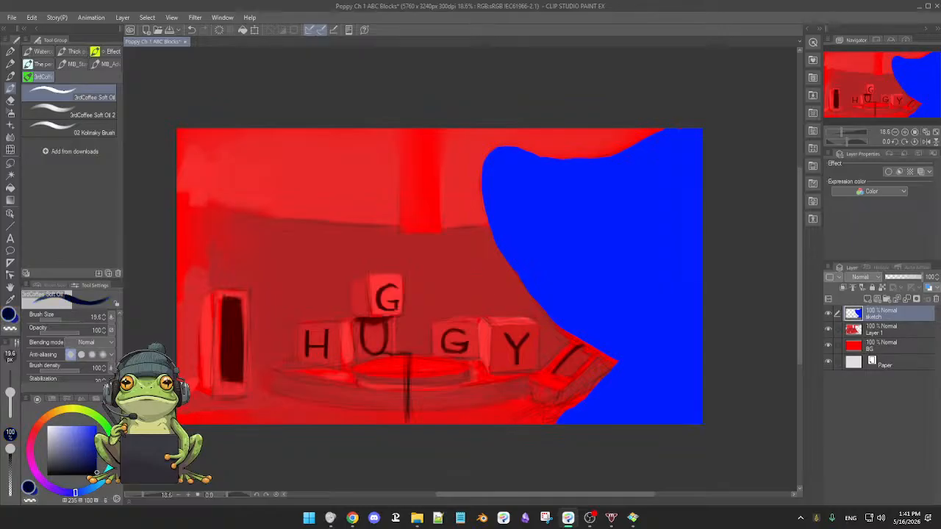
{"action": "scroll", "coordinate": [439, 273], "scroll_direction": "up", "scroll_amount": 5}
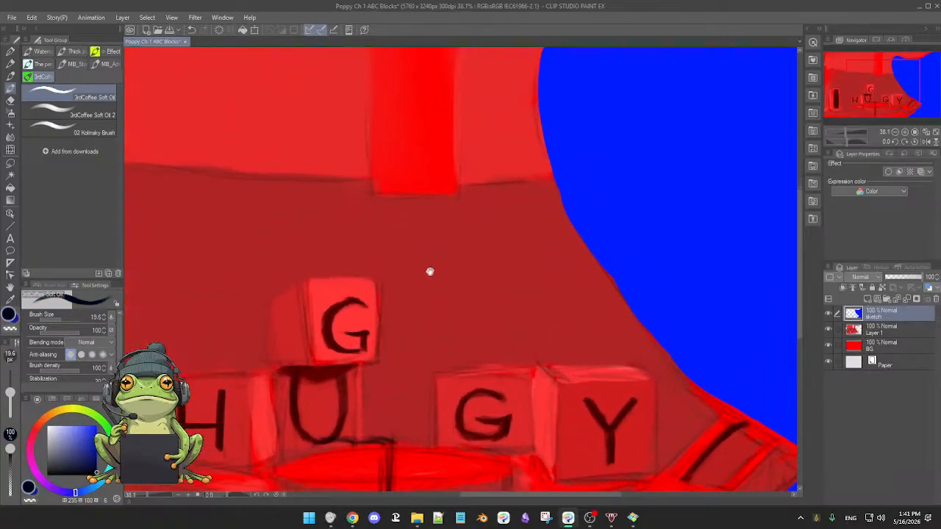
{"action": "mouse_move", "coordinate": [444, 293]}
{"action": "left_mouse_down"}
{"action": "mouse_move", "coordinate": [338, 261]}
{"action": "mouse_move", "coordinate": [380, 269]}
{"action": "left_mouse_up"}
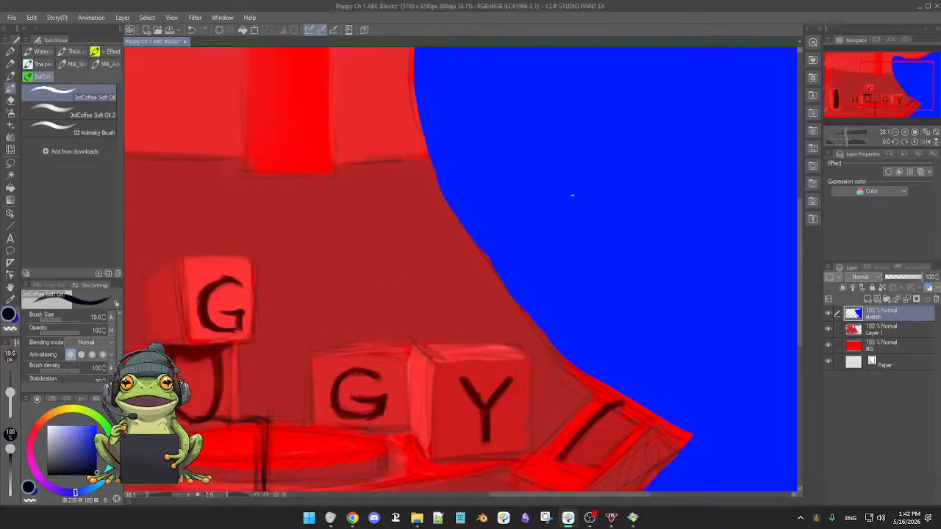
{"action": "mouse_move", "coordinate": [533, 211]}
{"action": "left_mouse_down"}
{"action": "mouse_move", "coordinate": [605, 174]}
{"action": "mouse_move", "coordinate": [681, 152]}
{"action": "left_mouse_up"}
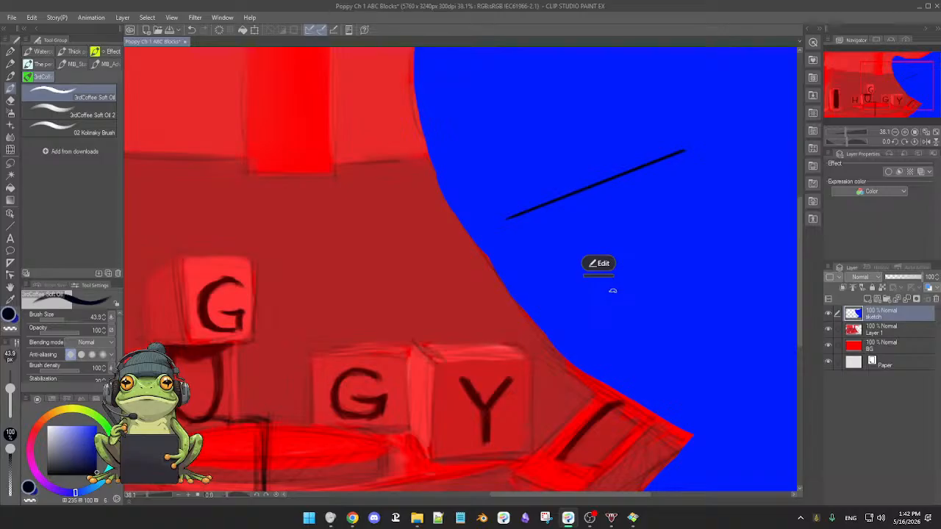
{"action": "left_click", "coordinate": [597, 265]}
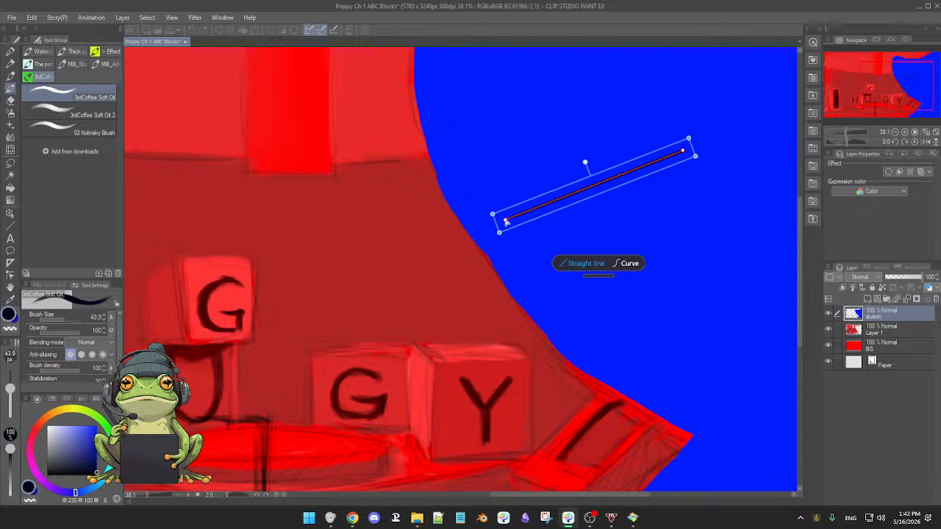
{"action": "left_click_drag", "start_coordinate": [506, 221], "coordinate": [509, 196]}
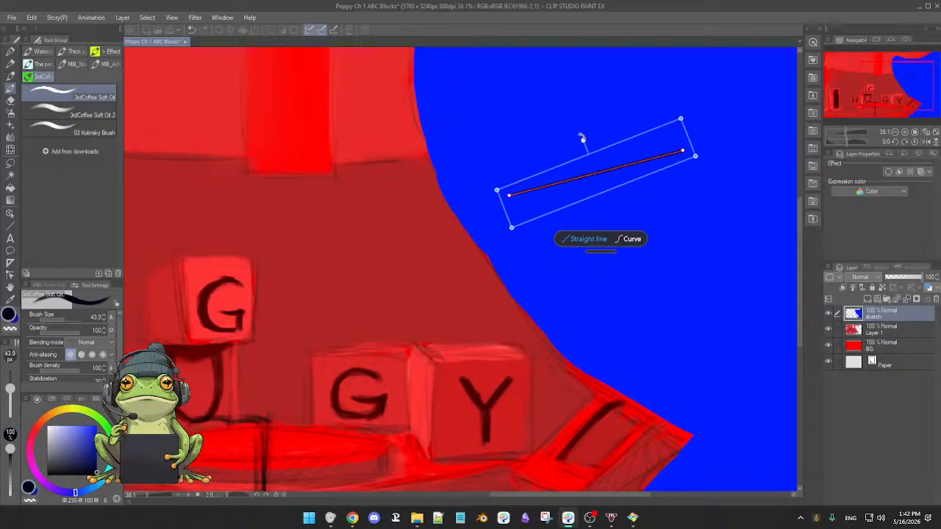
{"action": "mouse_move", "coordinate": [581, 138]}
{"action": "left_mouse_down"}
{"action": "mouse_move", "coordinate": [570, 145]}
{"action": "mouse_move", "coordinate": [599, 135]}
{"action": "mouse_move", "coordinate": [576, 136]}
{"action": "mouse_move", "coordinate": [586, 136]}
{"action": "left_mouse_up"}
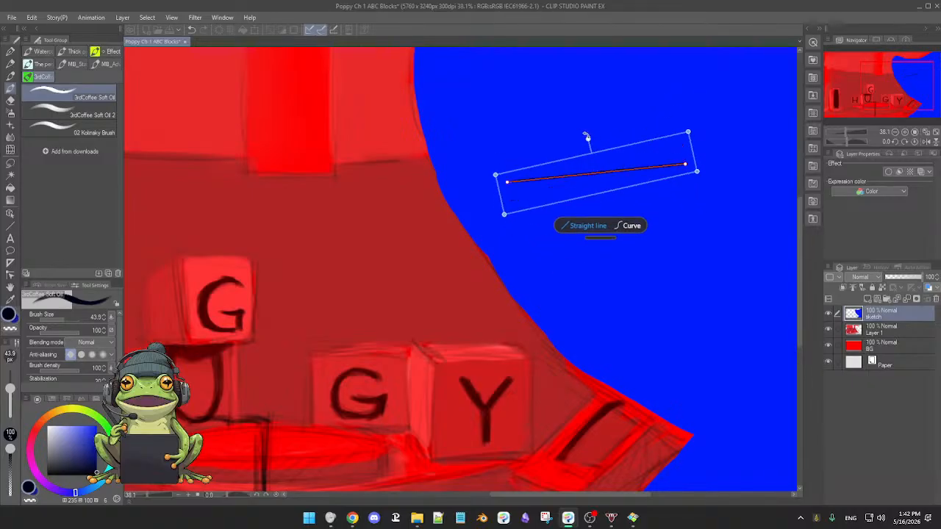
Convert the straight line to a curve and reshape it into a shallow S by moving its control points.
{"action": "left_click", "coordinate": [631, 226]}
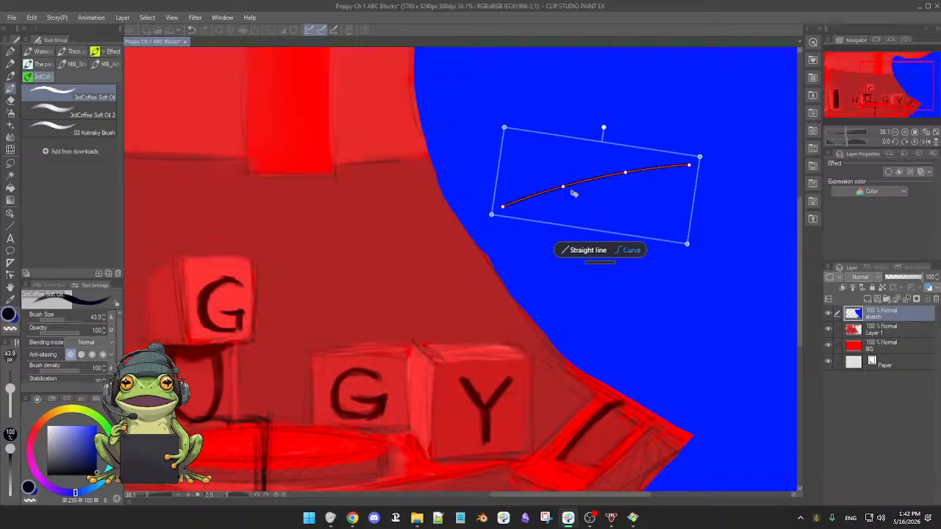
{"action": "left_click_drag", "start_coordinate": [564, 188], "coordinate": [560, 173]}
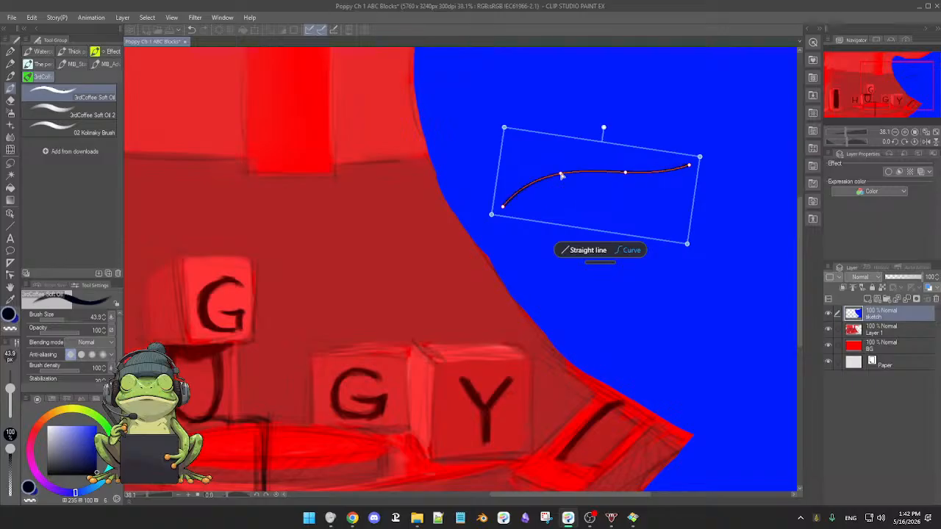
{"action": "left_click_drag", "start_coordinate": [625, 175], "coordinate": [628, 184]}
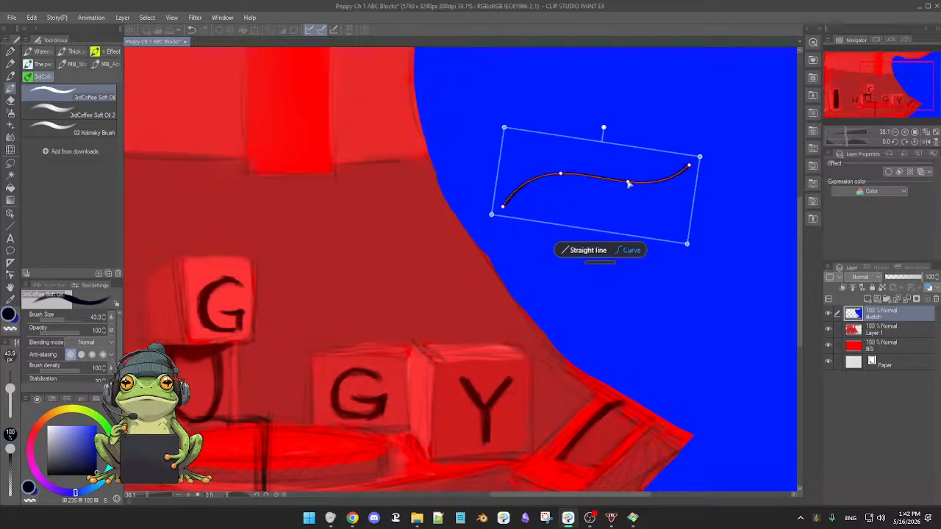
{"action": "left_click_drag", "start_coordinate": [690, 168], "coordinate": [689, 163]}
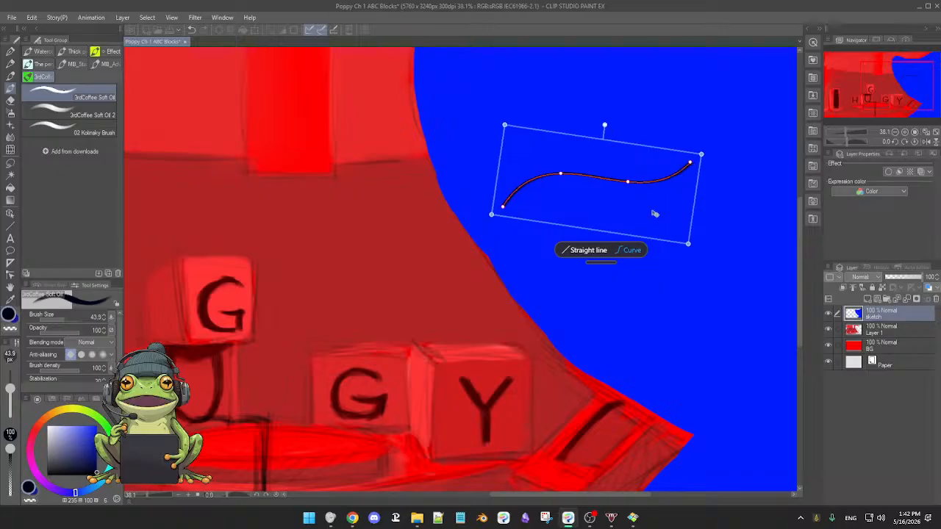
{"action": "left_click", "coordinate": [672, 276]}
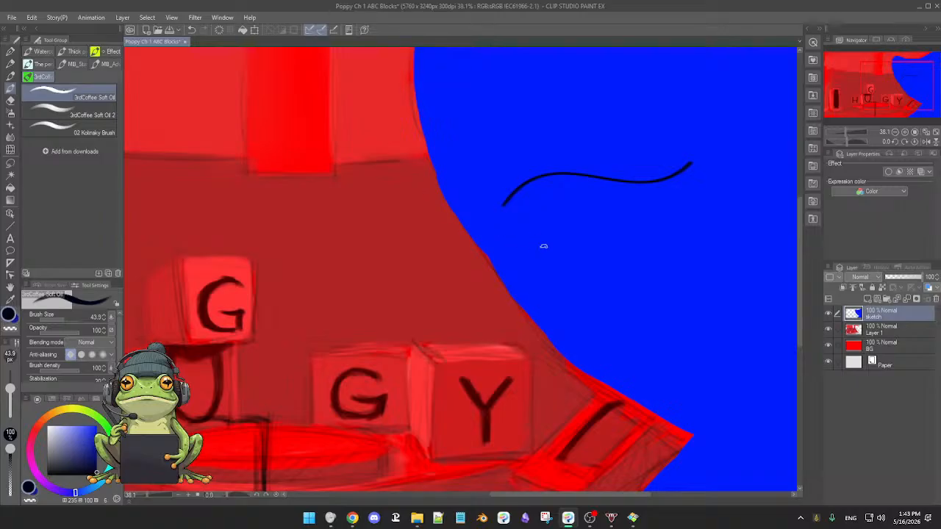
Draw a second curved line below the first, try it as a straight line, and reshape the curve through its control points.
{"action": "mouse_move", "coordinate": [532, 242]}
{"action": "left_mouse_down"}
{"action": "mouse_move", "coordinate": [614, 284]}
{"action": "mouse_move", "coordinate": [679, 272]}
{"action": "left_mouse_up"}
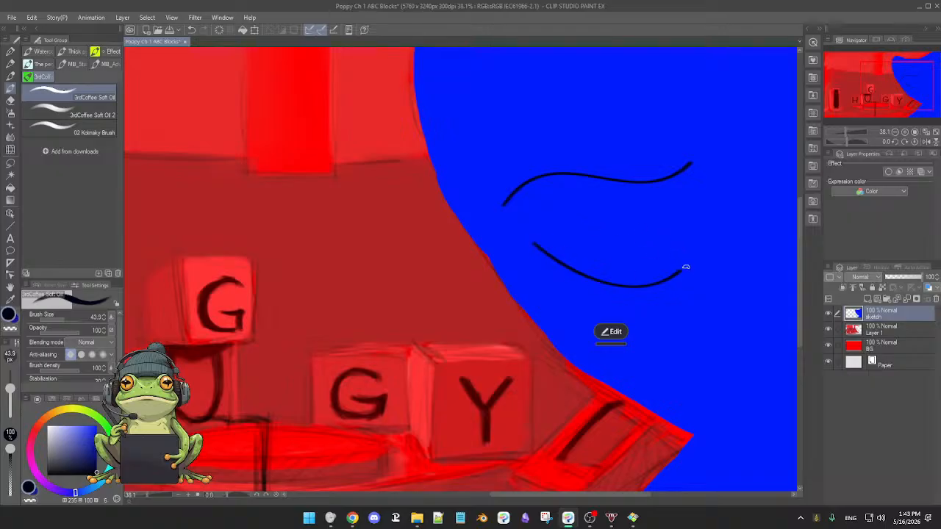
{"action": "left_click", "coordinate": [612, 334]}
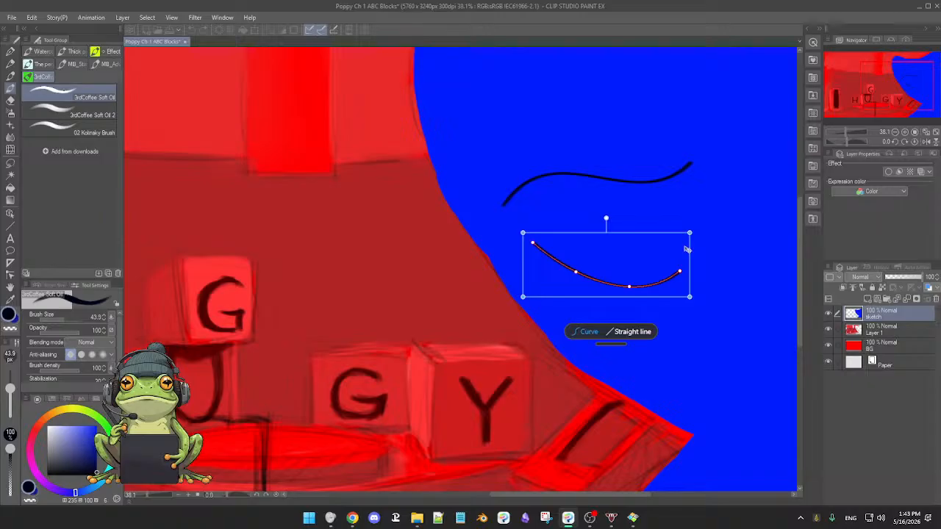
{"action": "left_click", "coordinate": [642, 331]}
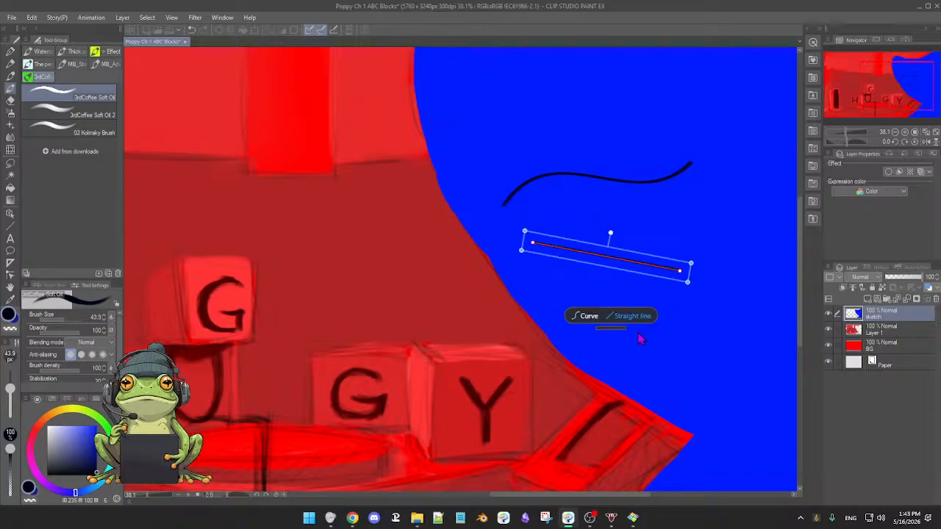
{"action": "left_click", "coordinate": [588, 316]}
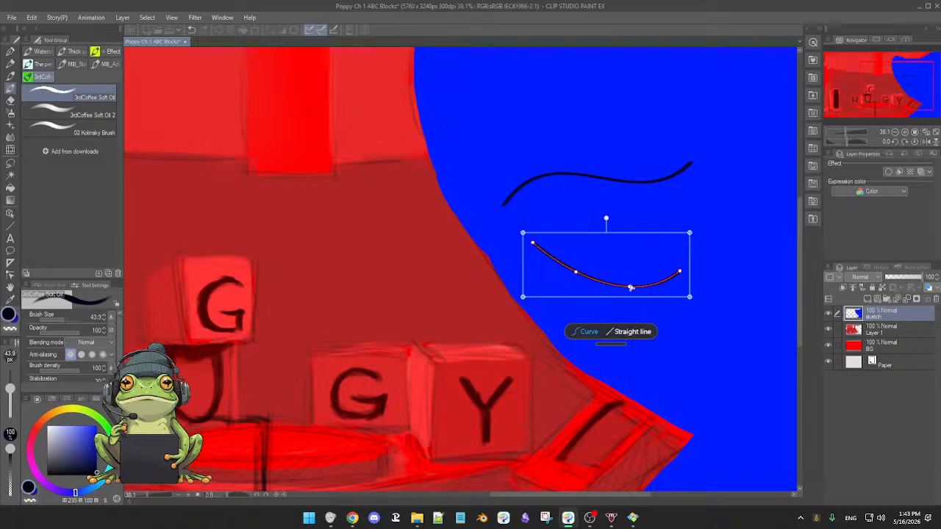
{"action": "left_click_drag", "start_coordinate": [680, 272], "coordinate": [705, 253]}
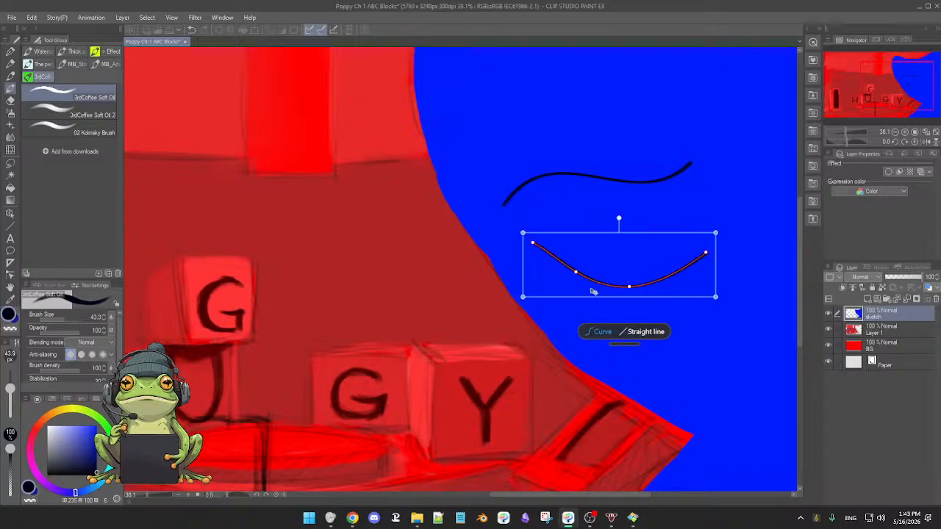
{"action": "left_click_drag", "start_coordinate": [580, 271], "coordinate": [582, 263]}
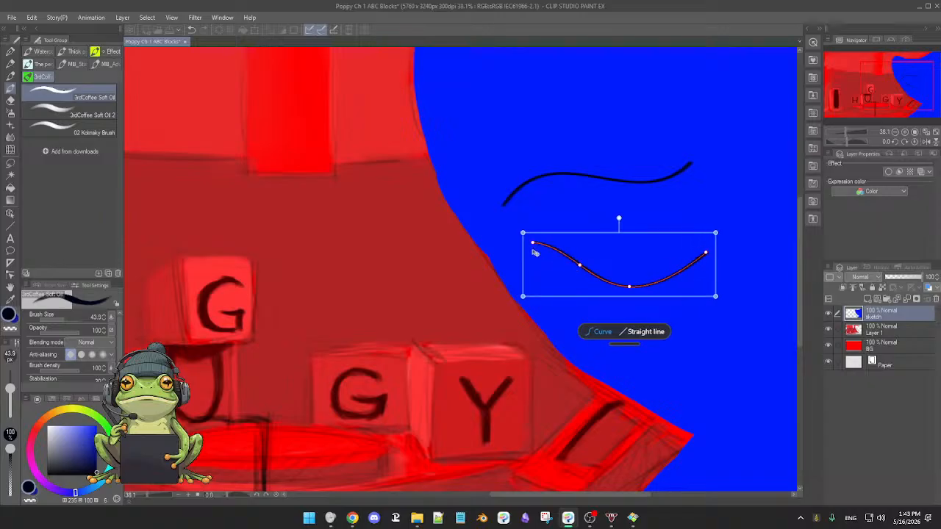
{"action": "left_click_drag", "start_coordinate": [533, 246], "coordinate": [530, 247]}
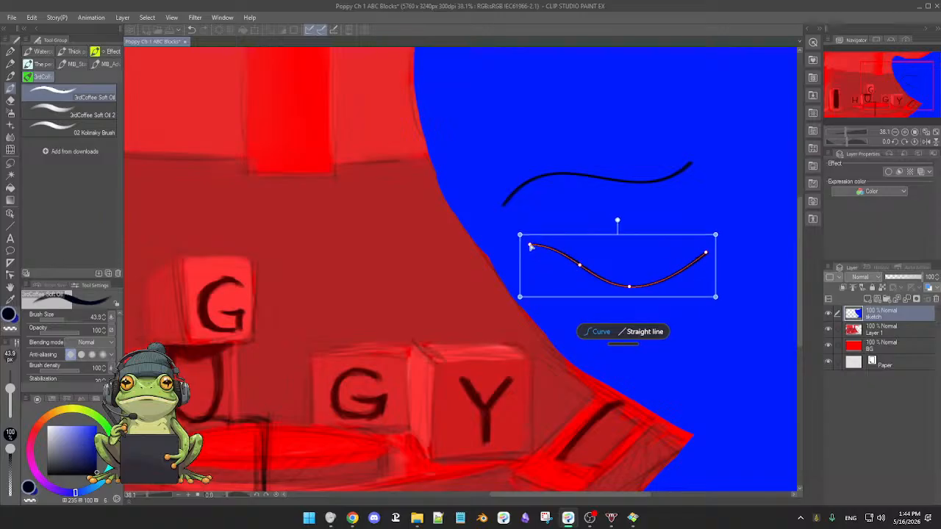
{"action": "left_click", "coordinate": [717, 327]}
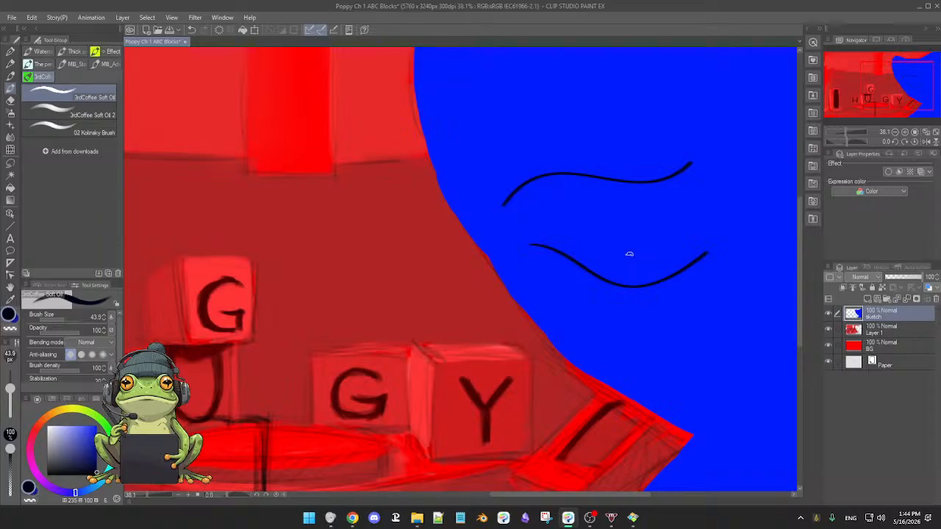
Paint a short red stroke across the lower curve, resample the blue, and undo the stroke and both test lines.
{"action": "mouse_move", "coordinate": [629, 253]}
{"action": "left_mouse_down"}
{"action": "mouse_move", "coordinate": [622, 299]}
{"action": "mouse_move", "coordinate": [640, 294]}
{"action": "mouse_move", "coordinate": [641, 266]}
{"action": "mouse_move", "coordinate": [657, 272]}
{"action": "left_mouse_up"}
{"action": "left_click", "coordinate": [656, 259], "text": "alt"}
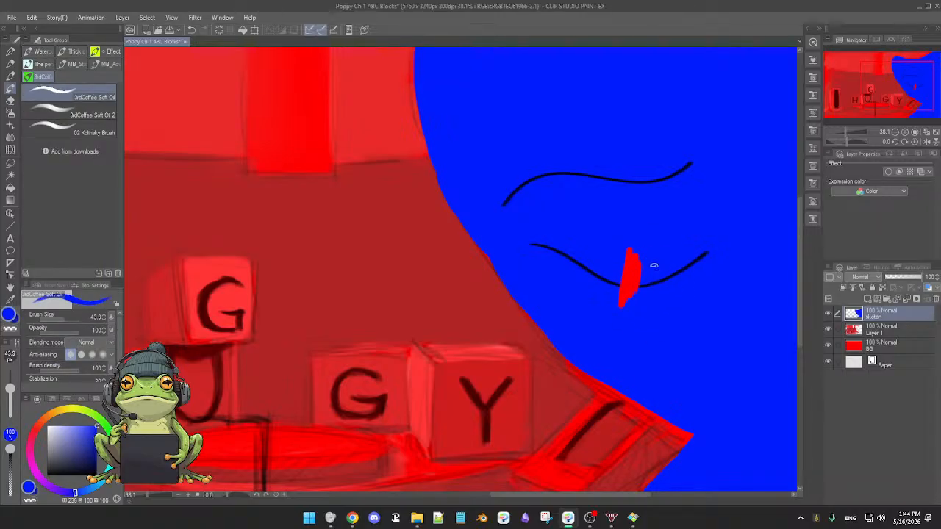
{"action": "key", "text": "j"}
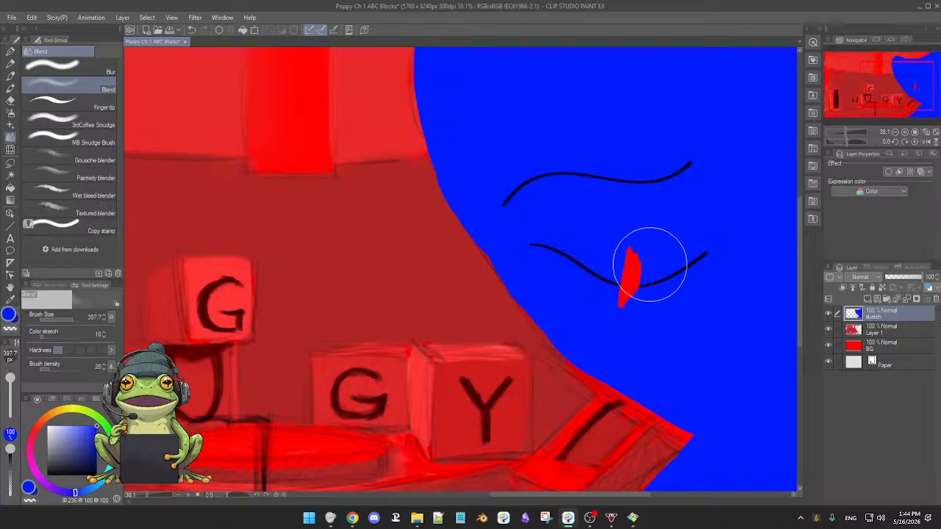
{"action": "key", "text": "ctrl+z"}
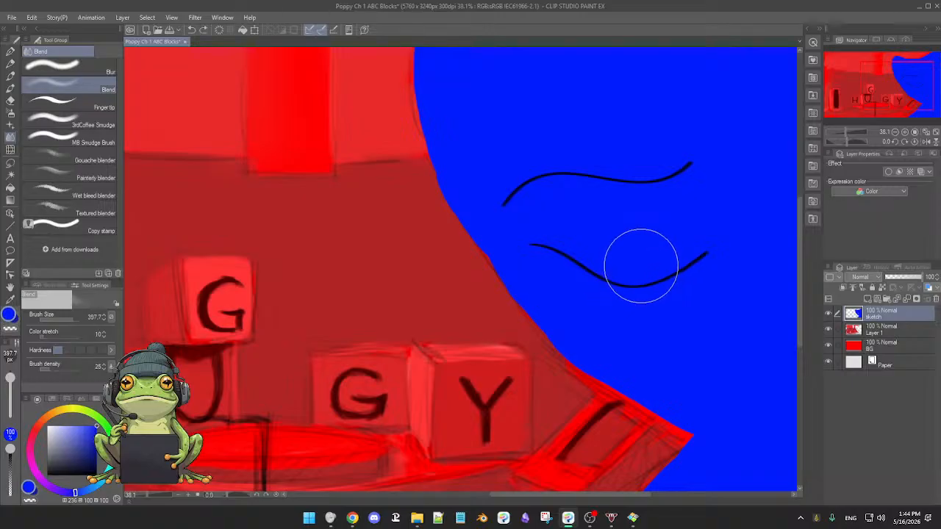
{"action": "key", "text": "ctrl+z"}
{"action": "key", "text": "ctrl+z"}
{"action": "key", "text": "ctrl+z"}
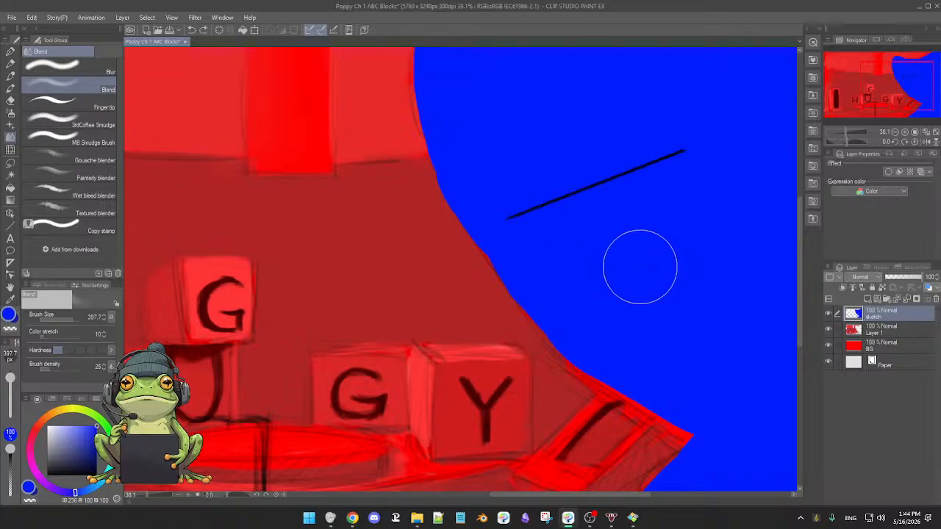
{"action": "key", "text": "ctrl+z"}
{"action": "key", "text": "ctrl+z"}
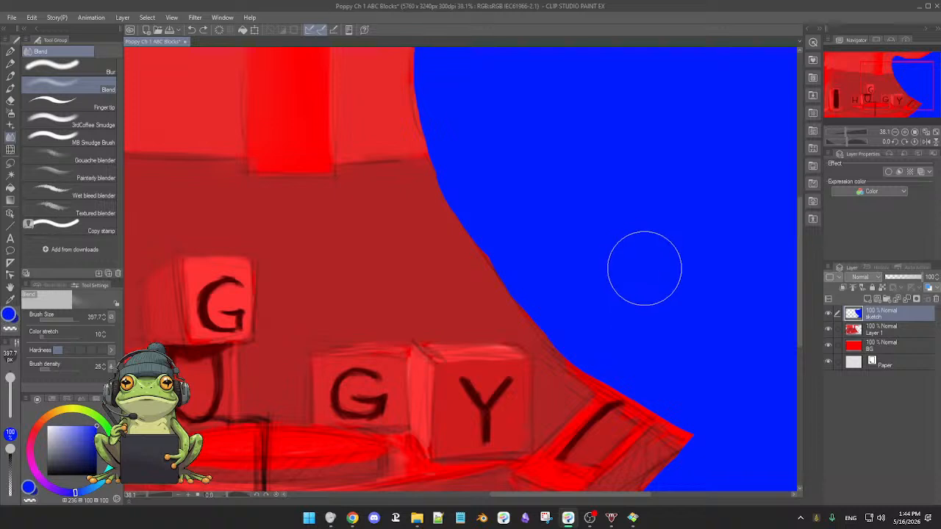
Hide and show the sketch layer again to compare the blue silhouette with the painting beneath it.
{"action": "mouse_move", "coordinate": [644, 268]}
{"action": "left_mouse_down"}
{"action": "mouse_move", "coordinate": [630, 266]}
{"action": "mouse_move", "coordinate": [639, 269]}
{"action": "left_mouse_up"}
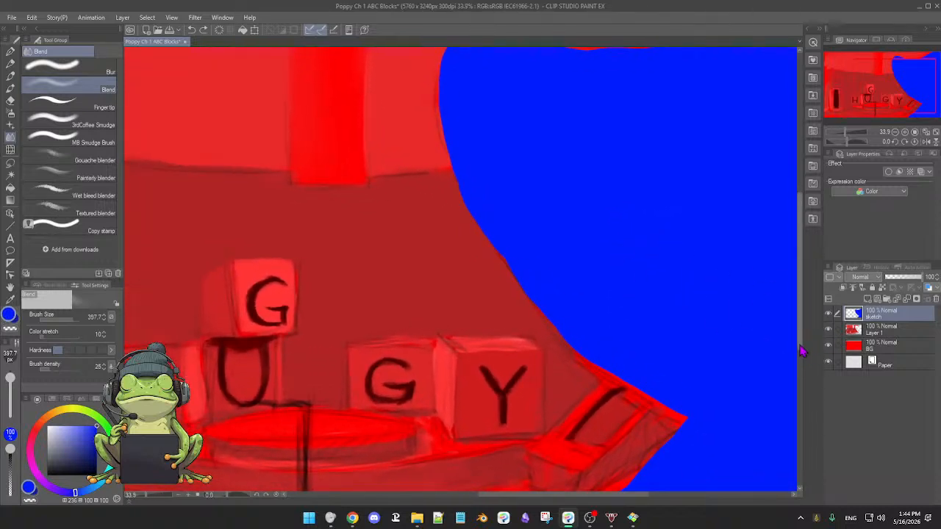
{"action": "left_click_drag", "start_coordinate": [695, 301], "coordinate": [681, 297]}
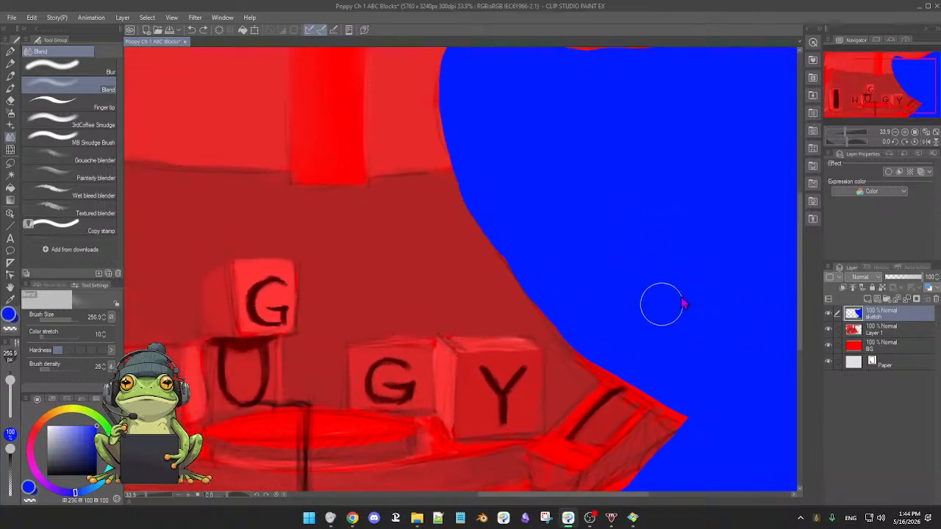
{"action": "key", "text": "b"}
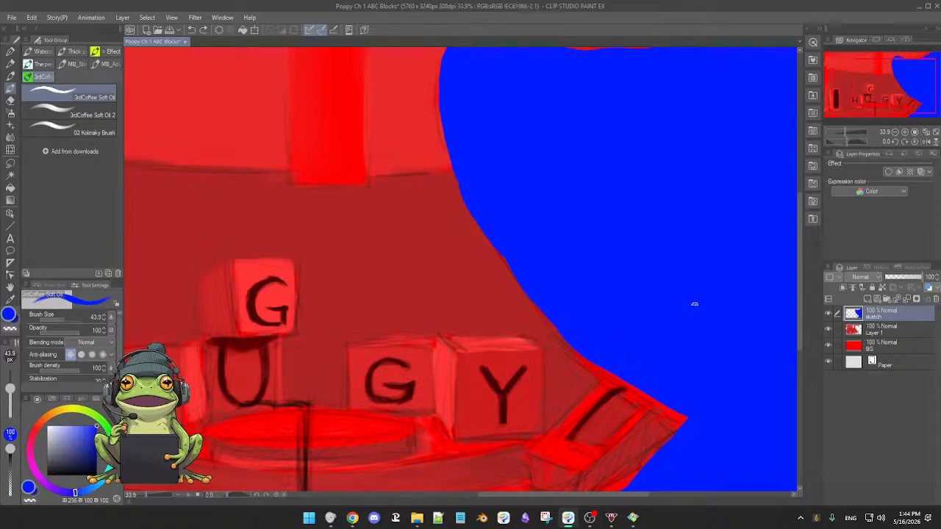
{"action": "left_click_drag", "start_coordinate": [695, 310], "coordinate": [665, 315]}
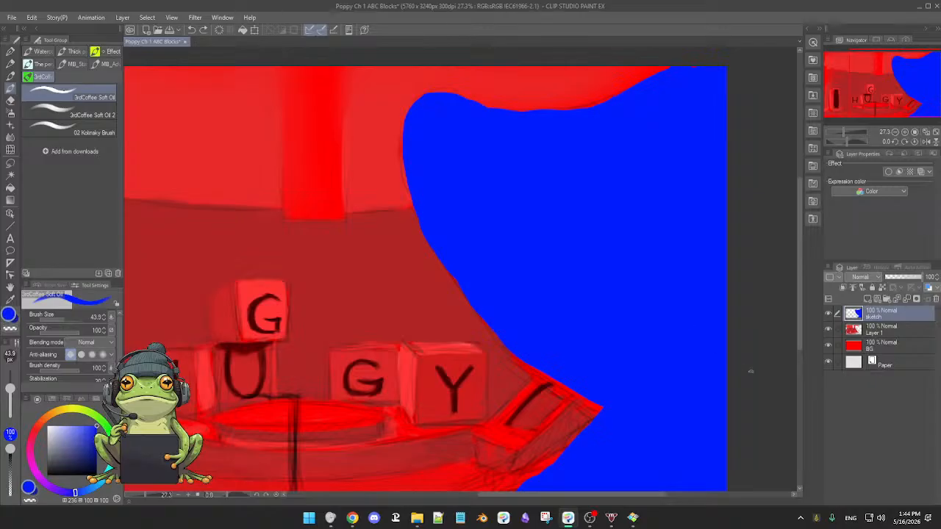
{"action": "left_click", "coordinate": [828, 315]}
{"action": "left_click", "coordinate": [829, 315]}
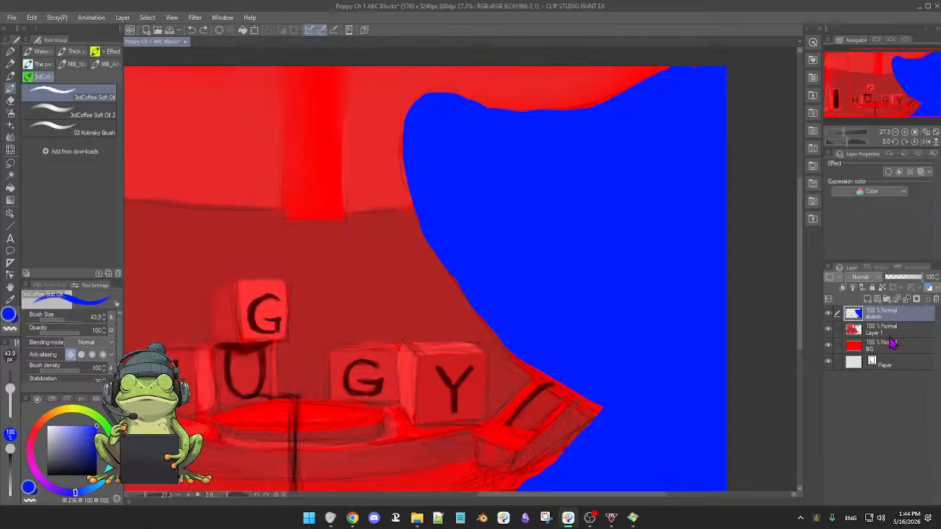
Undo the deselection and the blue fill on the sketch layer, keeping the monster-shaped selection active.
{"action": "key", "text": "ctrl+z"}
{"action": "key", "text": "ctrl+z"}
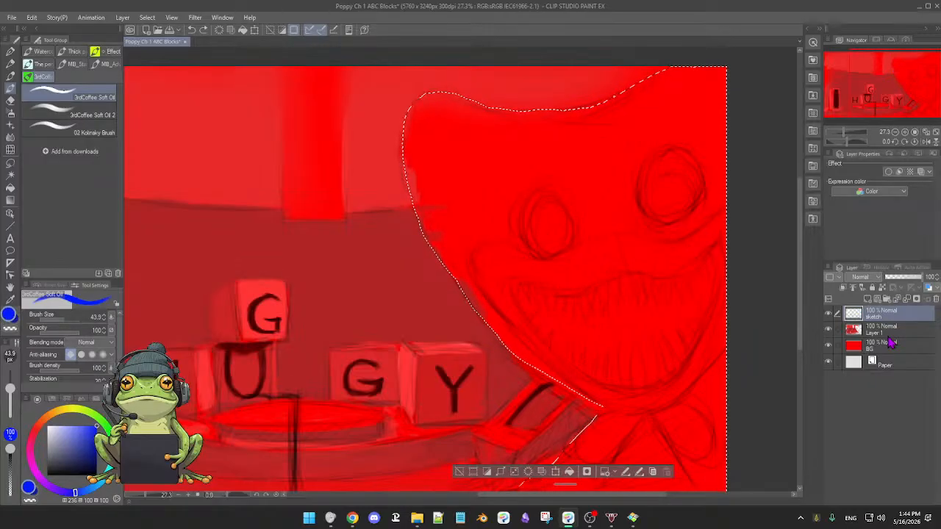
{"action": "key", "text": "ctrl+y"}
{"action": "key", "text": "ctrl+z"}
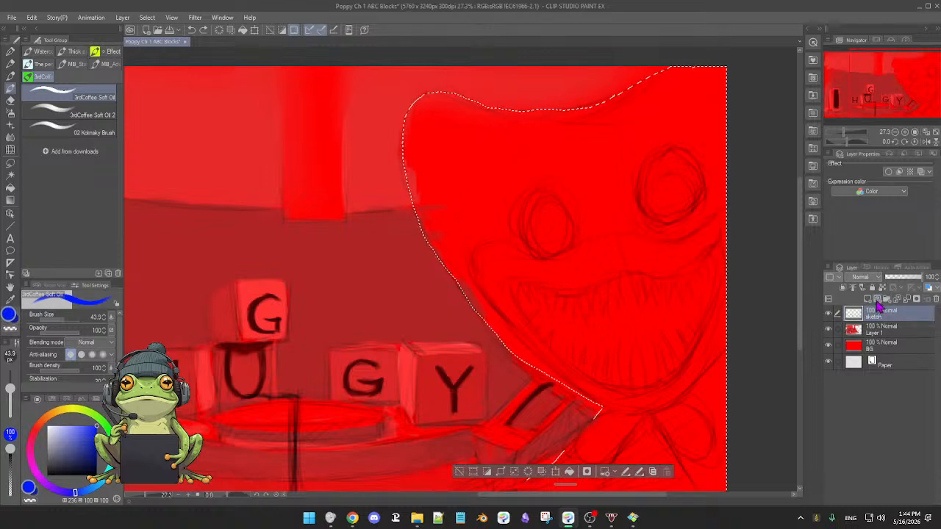
Fill the monster-shaped selection with blue on a new layer above the sketch layer and clear the selection.
{"action": "left_click", "coordinate": [870, 307]}
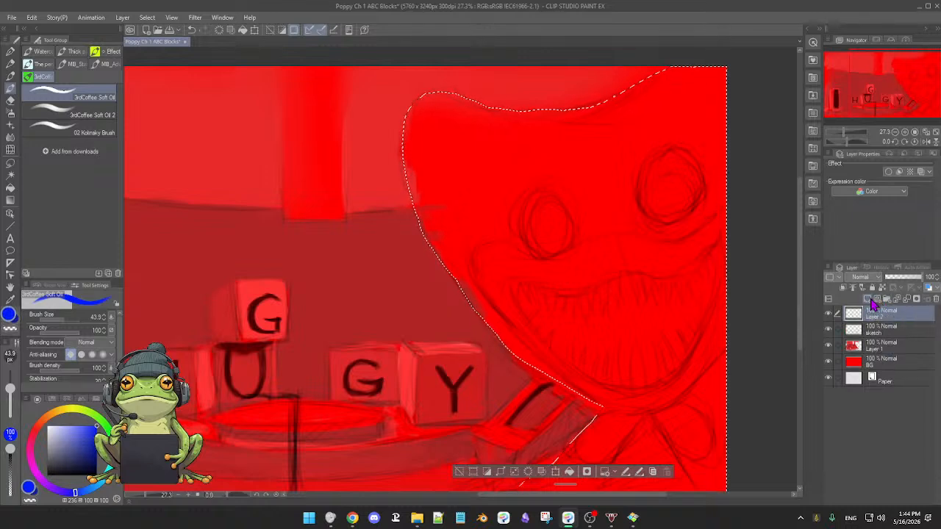
{"action": "left_click", "coordinate": [569, 472]}
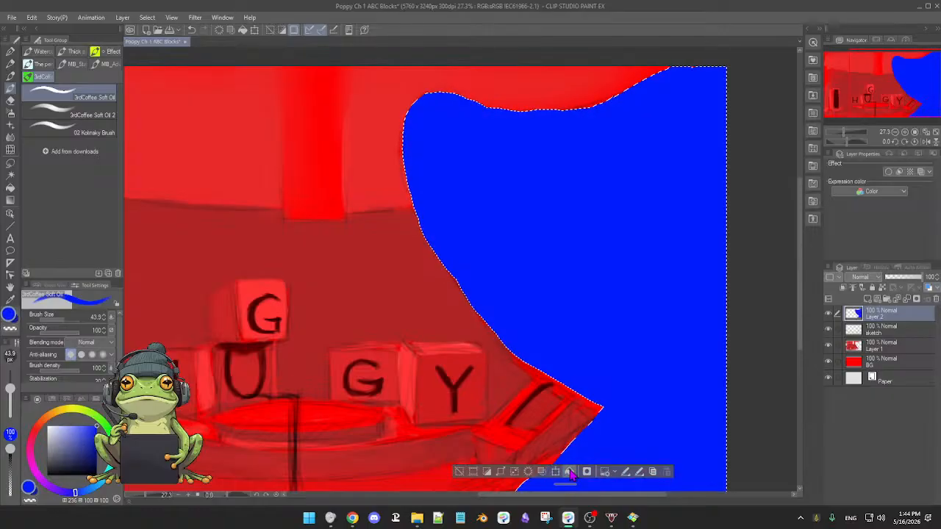
{"action": "left_click", "coordinate": [473, 472]}
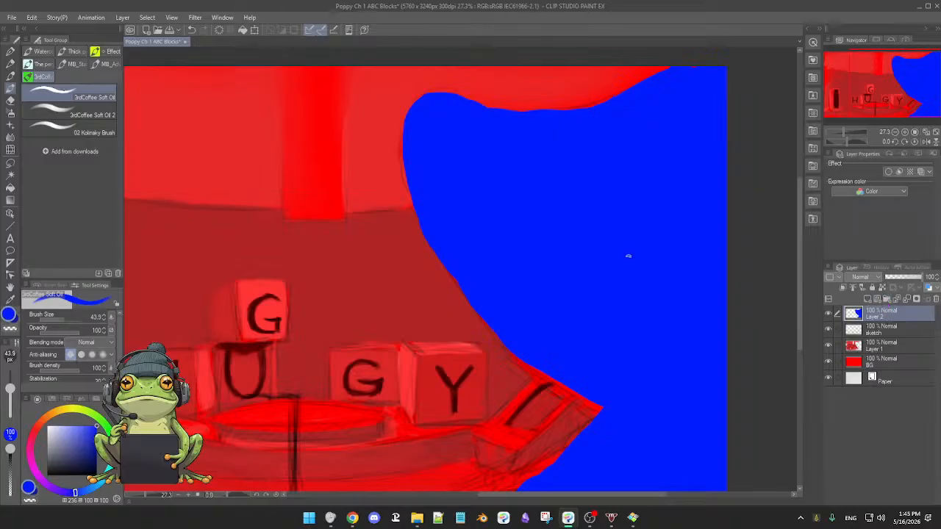
{"action": "scroll", "coordinate": [630, 261], "scroll_direction": "up", "scroll_amount": 2}
{"action": "scroll", "coordinate": [625, 263], "scroll_direction": "down", "scroll_amount": 3}
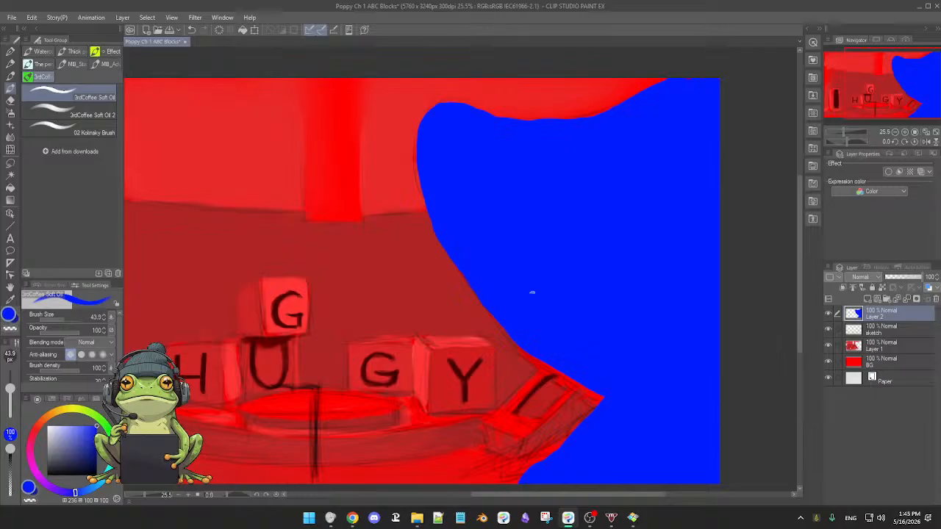
{"action": "left_click_drag", "start_coordinate": [530, 292], "coordinate": [489, 355]}
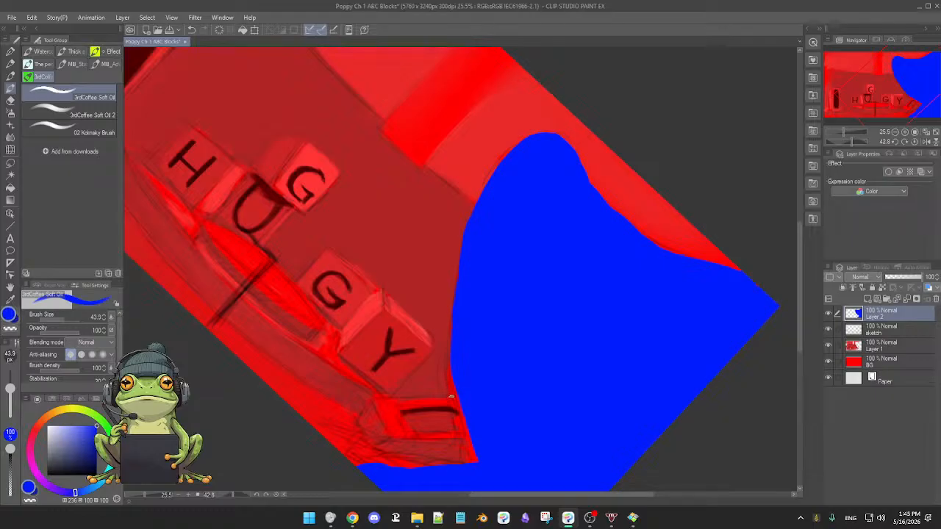
{"action": "left_click", "coordinate": [451, 375], "text": "alt"}
{"action": "key", "text": "e"}
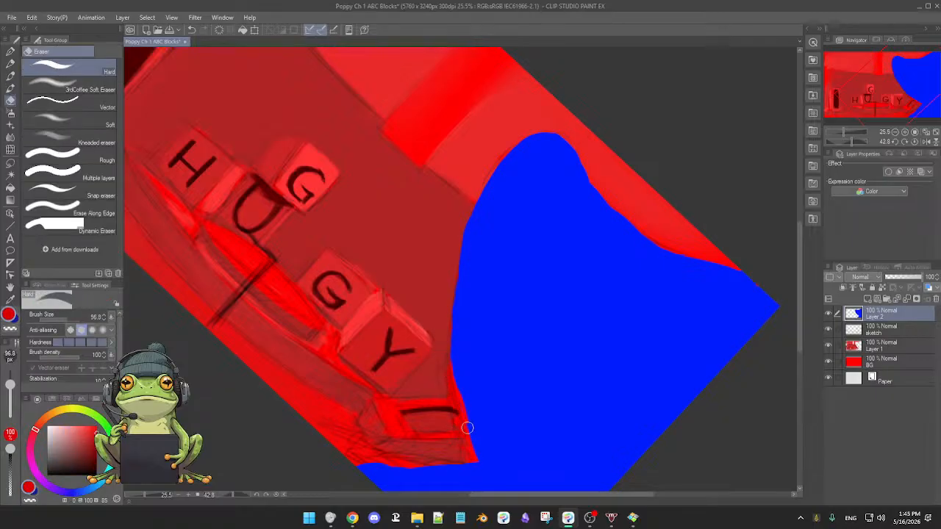
{"action": "key", "text": "b"}
{"action": "mouse_move", "coordinate": [543, 441]}
{"action": "left_mouse_down"}
{"action": "mouse_move", "coordinate": [546, 404]}
{"action": "mouse_move", "coordinate": [534, 403]}
{"action": "mouse_move", "coordinate": [554, 396]}
{"action": "left_mouse_up"}
{"action": "key", "text": "r"}
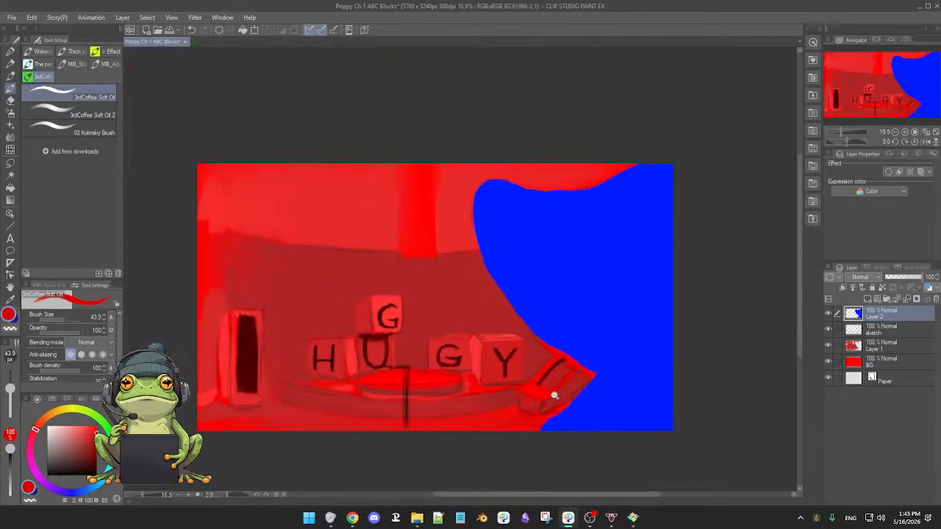
Move the sketch layer above the blue silhouette layer.
{"action": "left_click", "coordinate": [885, 332]}
{"action": "left_click_drag", "start_coordinate": [883, 312], "coordinate": [886, 315]}
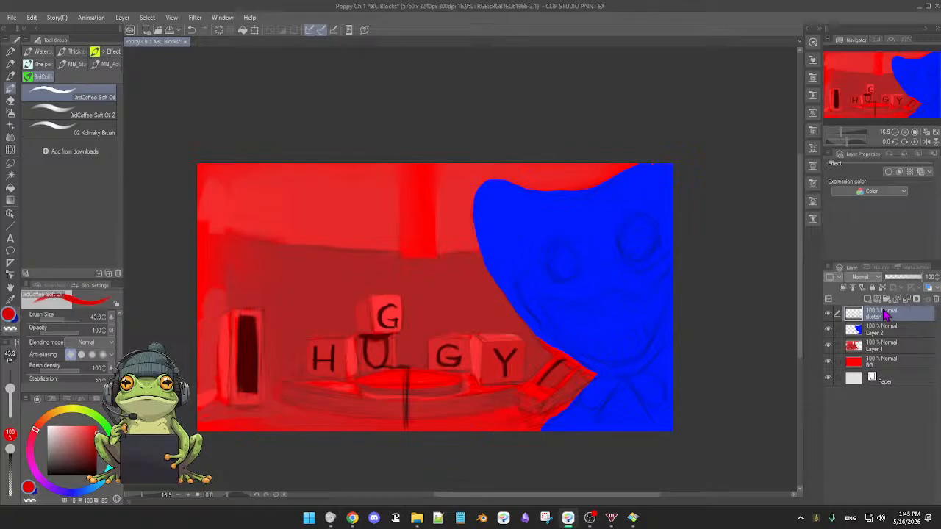
{"action": "left_click_drag", "start_coordinate": [626, 312], "coordinate": [630, 315]}
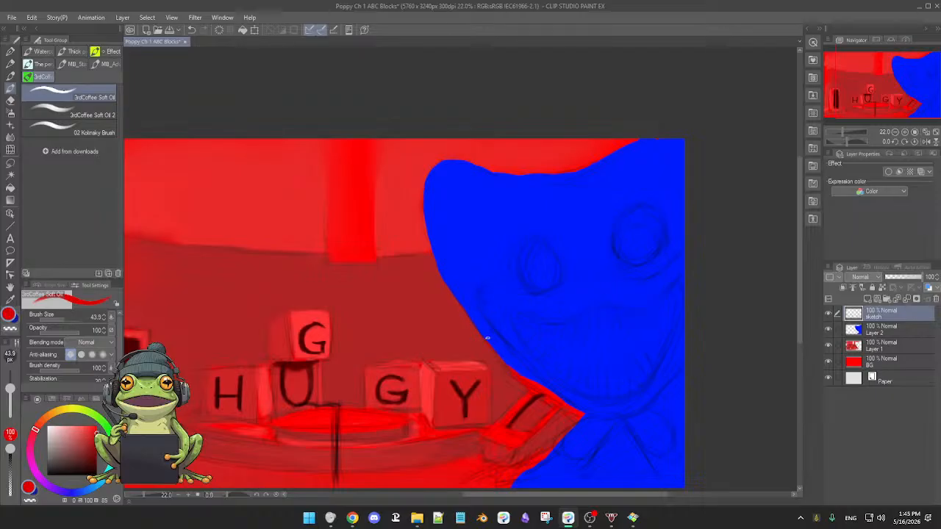
Soften the silhouette's edge along the cheek and jaw facing the blocks on Layer 2 with the 3rdCoffee Soft Eraser.
{"action": "key", "text": "e"}
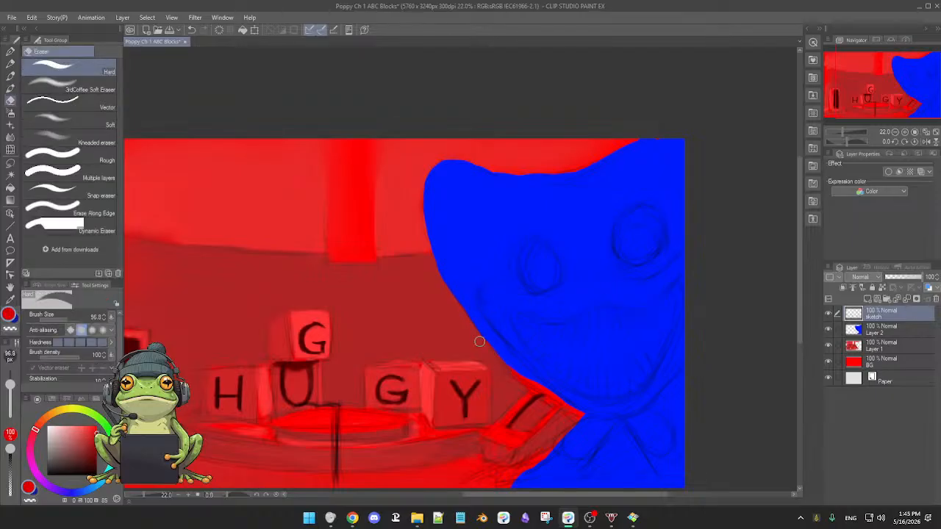
{"action": "left_click", "coordinate": [70, 89]}
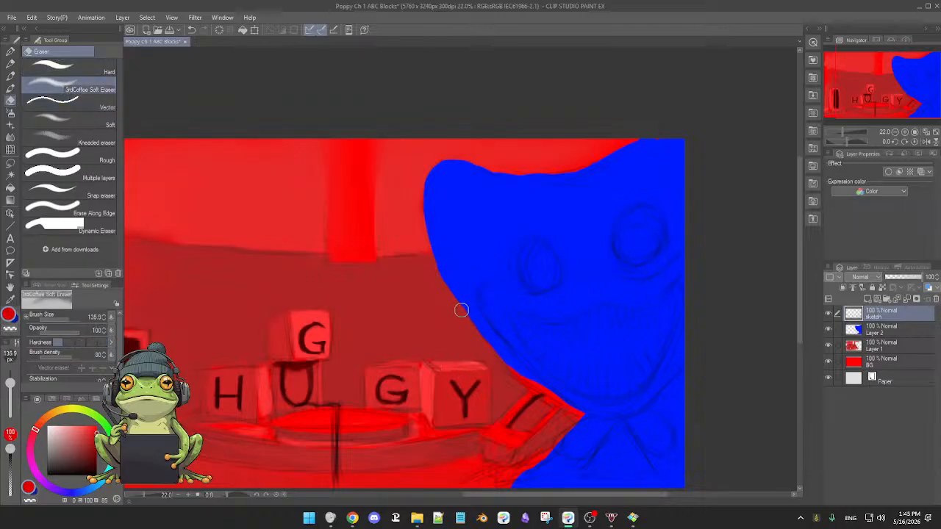
{"action": "left_click", "coordinate": [891, 345]}
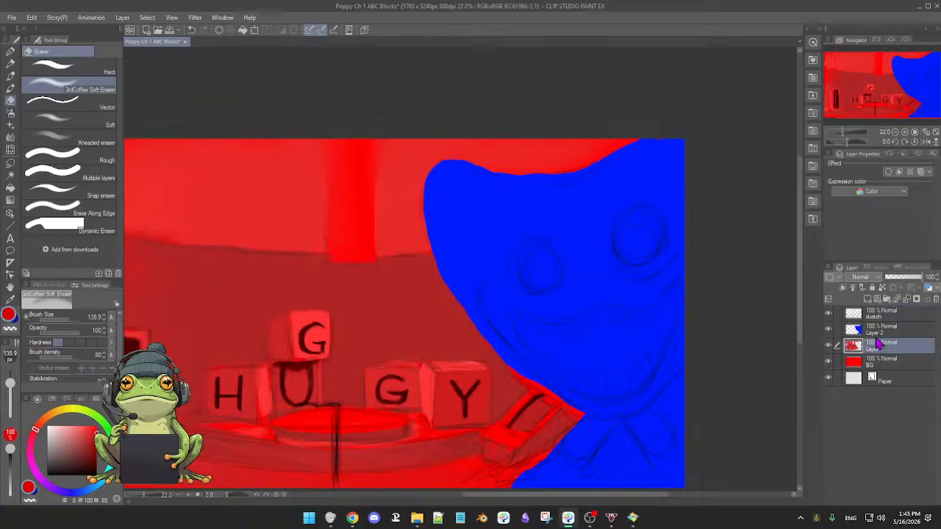
{"action": "left_click", "coordinate": [896, 333]}
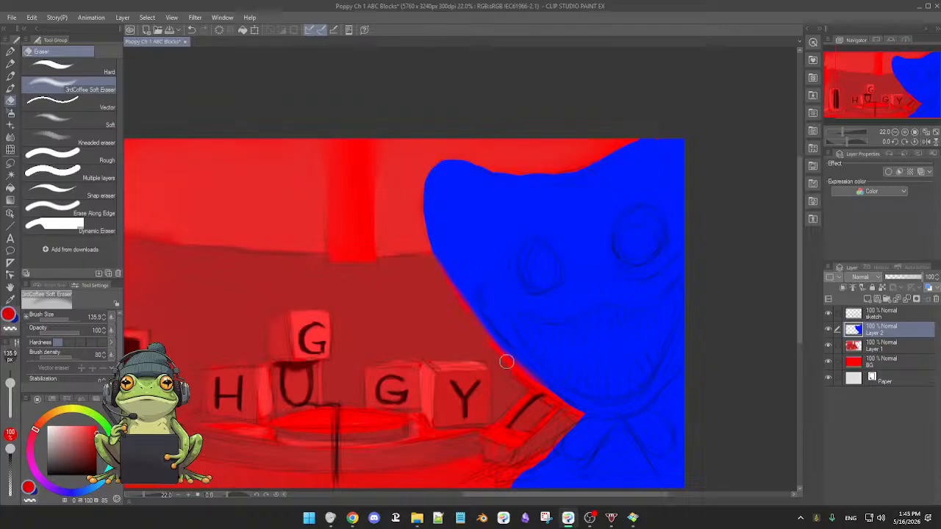
{"action": "key", "text": "b"}
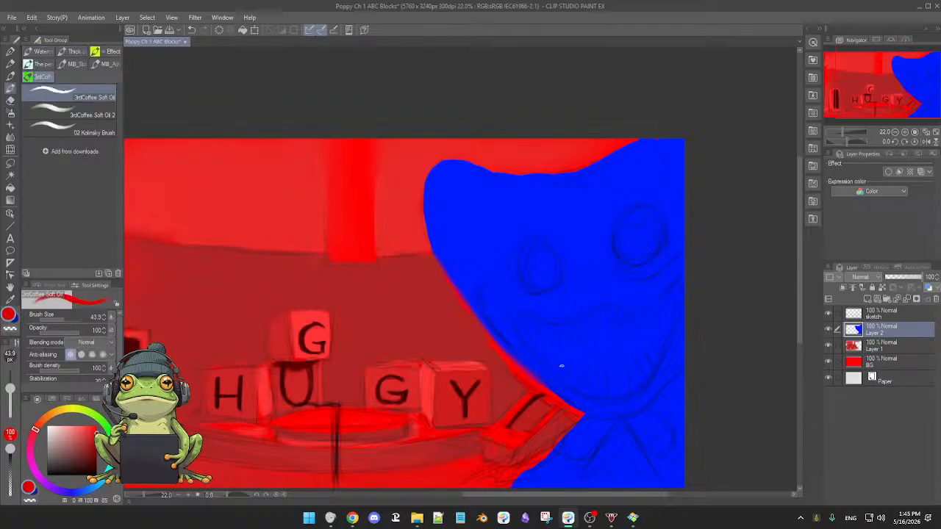
Hide and show Layer 2 to compare the blue silhouette with the red painting beneath it.
{"action": "scroll", "coordinate": [583, 357], "scroll_direction": "up", "scroll_amount": 1}
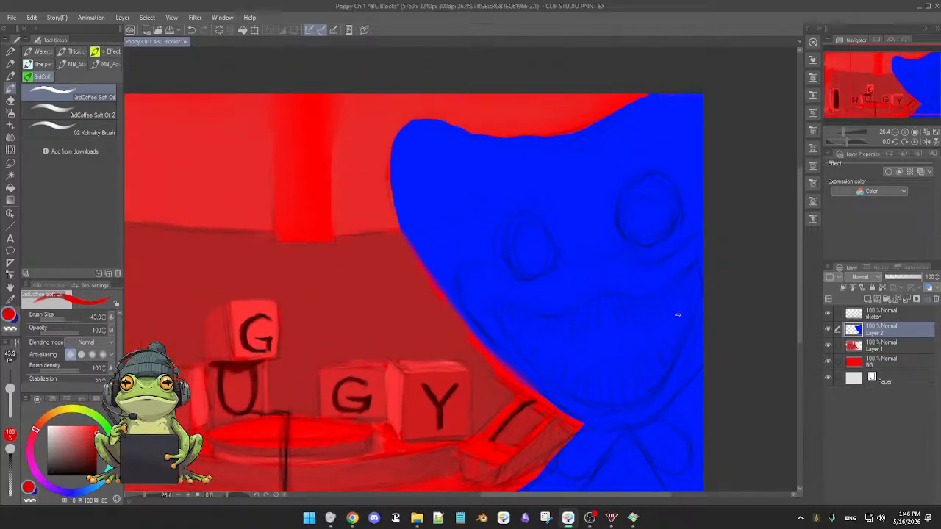
{"action": "left_click", "coordinate": [828, 329]}
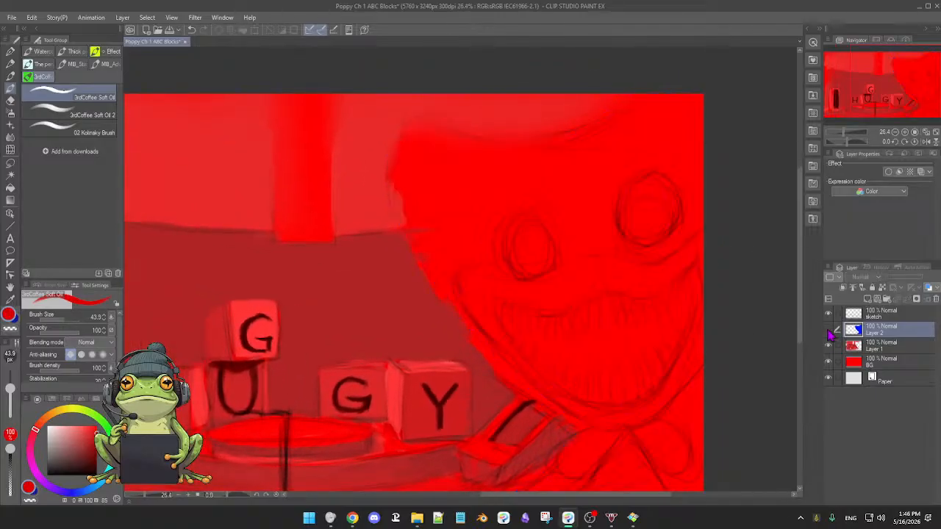
{"action": "left_click", "coordinate": [828, 329]}
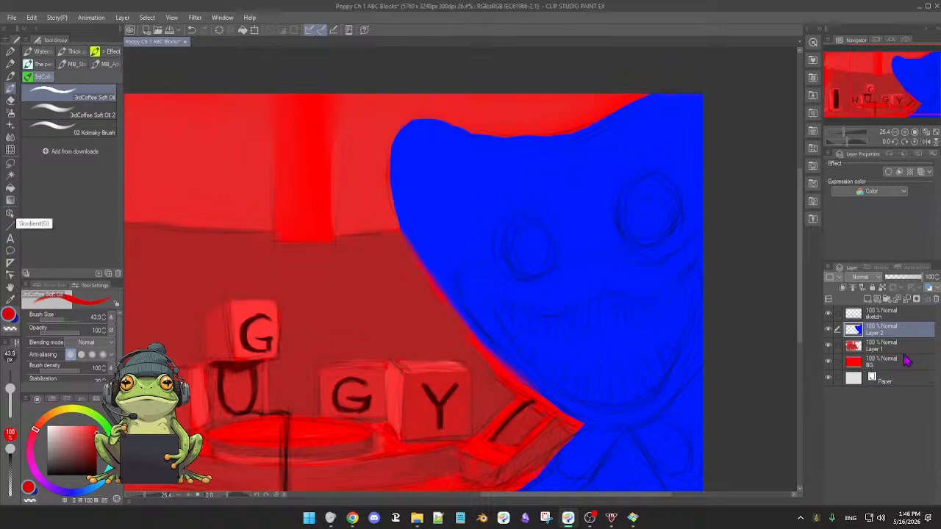
Add a new layer above the blue silhouette and set the drawing colour to black, undoing one test ellipse.
{"action": "left_click", "coordinate": [871, 299]}
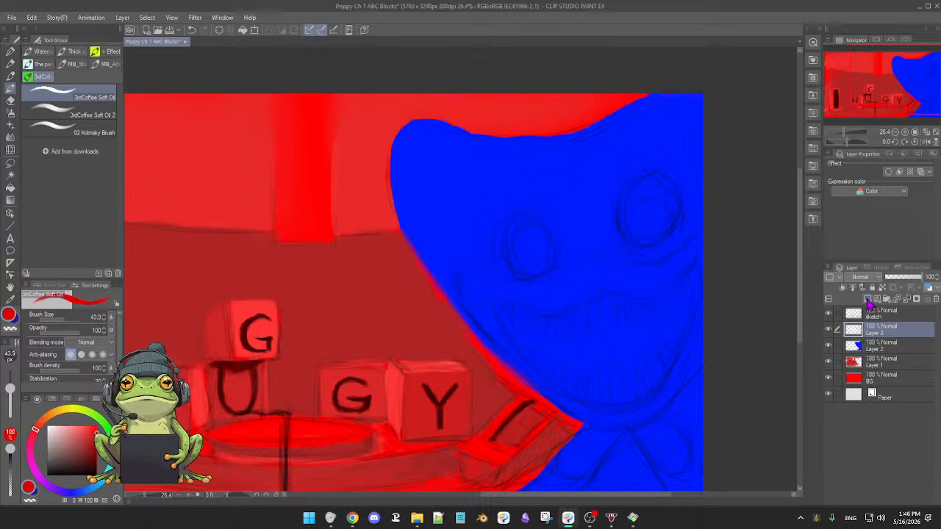
{"action": "left_click", "coordinate": [11, 225]}
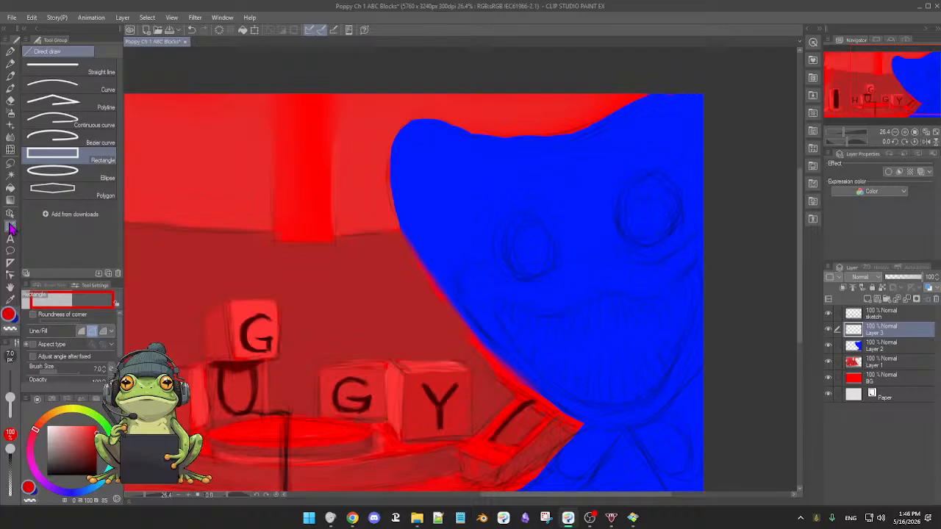
{"action": "left_click", "coordinate": [66, 177]}
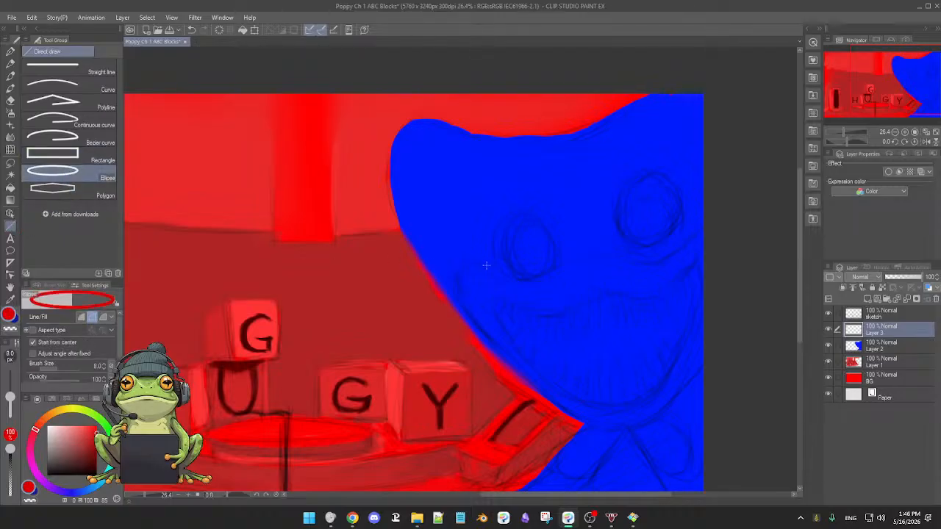
{"action": "left_click_drag", "start_coordinate": [466, 191], "coordinate": [496, 219]}
{"action": "key", "text": "ctrl+z"}
{"action": "left_click_drag", "start_coordinate": [94, 464], "coordinate": [97, 474]}
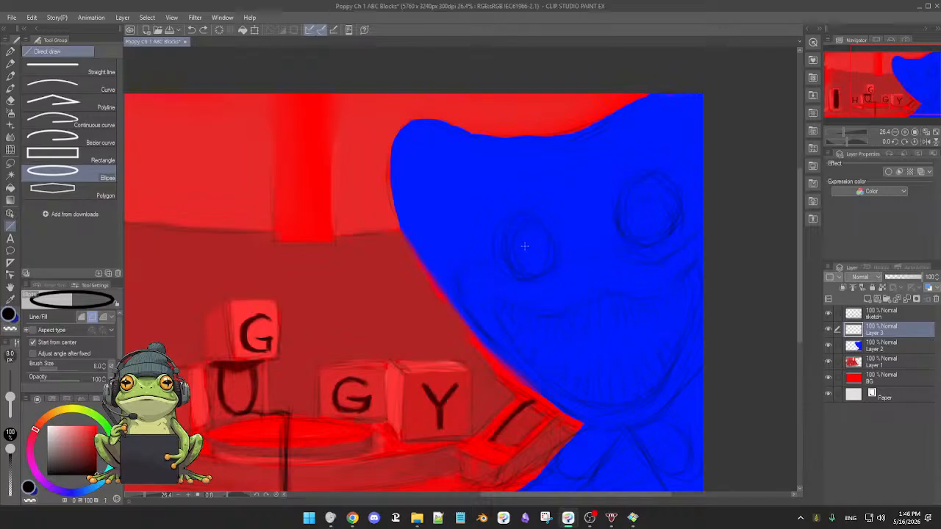
Try black outline ellipses near the monster's left-hand eye and on the upper part of the head.
{"action": "left_click_drag", "start_coordinate": [531, 250], "coordinate": [578, 278]}
{"action": "left_click_drag", "start_coordinate": [538, 260], "coordinate": [544, 266]}
{"action": "key", "text": "ctrl+z"}
{"action": "left_click_drag", "start_coordinate": [459, 204], "coordinate": [511, 244]}
Turn on Adjust angle after fixed for the Ellipse tool and look through its remaining settings.
{"action": "scroll", "coordinate": [73, 353], "scroll_direction": "down", "scroll_amount": 2}
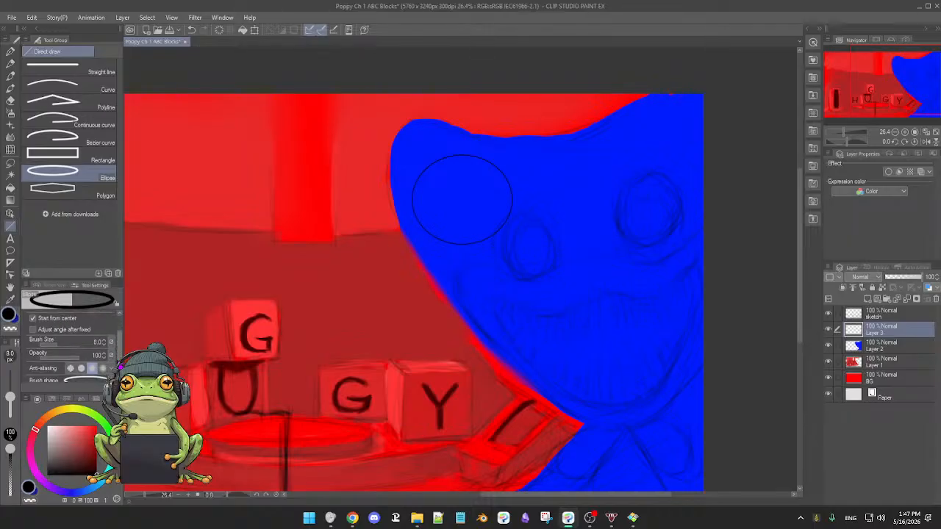
{"action": "scroll", "coordinate": [74, 352], "scroll_direction": "down", "scroll_amount": 1}
{"action": "scroll", "coordinate": [74, 346], "scroll_direction": "up", "scroll_amount": 3}
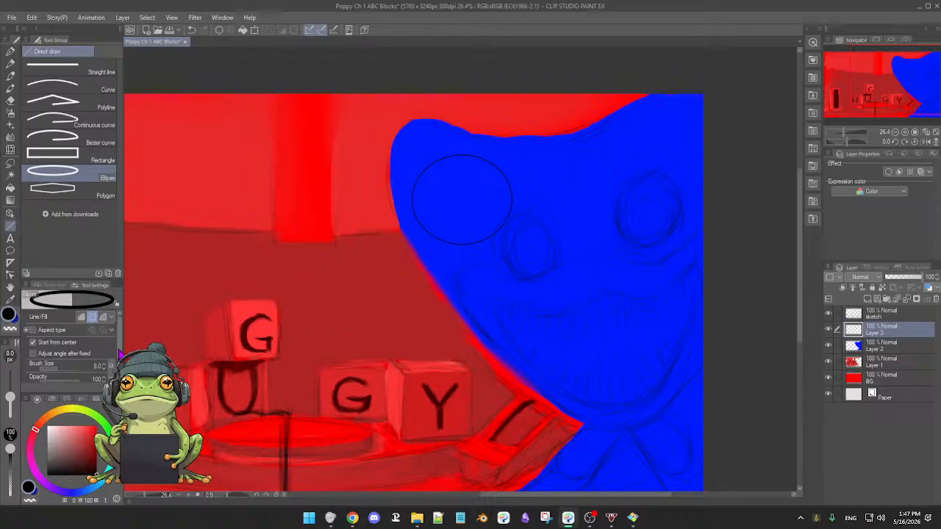
{"action": "scroll", "coordinate": [119, 355], "scroll_direction": "down", "scroll_amount": 1}
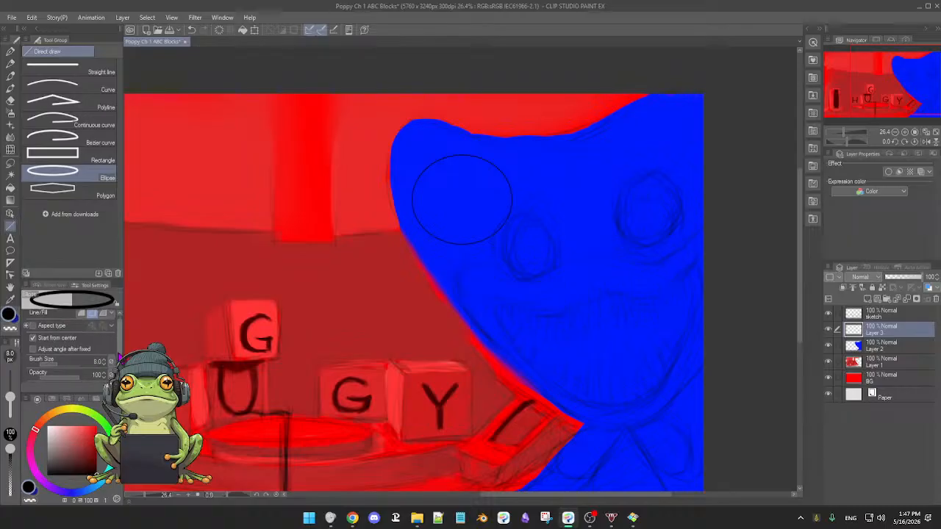
{"action": "left_click", "coordinate": [32, 349]}
{"action": "scroll", "coordinate": [120, 343], "scroll_direction": "down", "scroll_amount": 2}
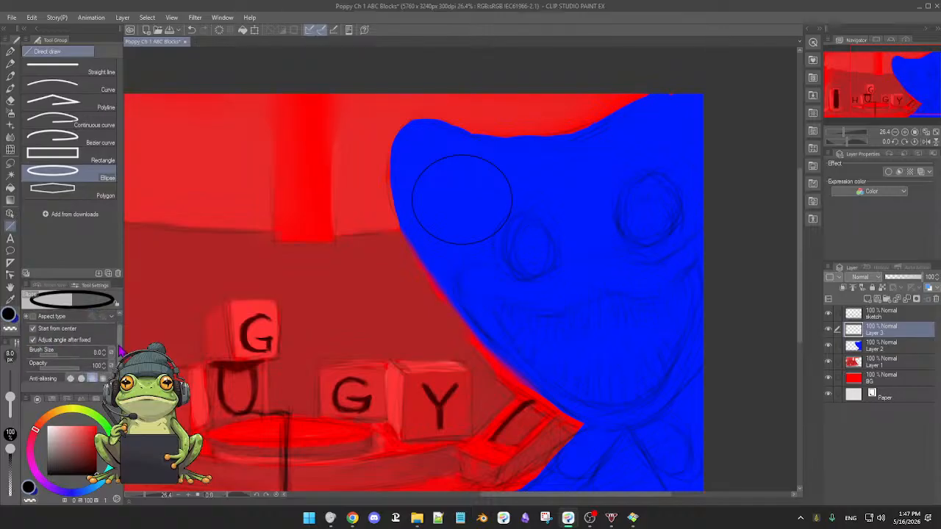
{"action": "scroll", "coordinate": [120, 350], "scroll_direction": "down", "scroll_amount": 1}
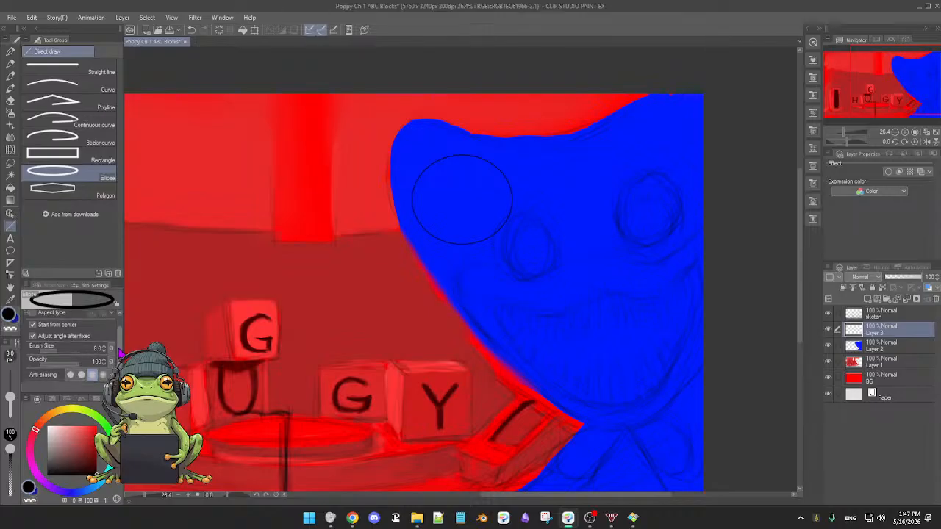
{"action": "scroll", "coordinate": [120, 352], "scroll_direction": "down", "scroll_amount": 2}
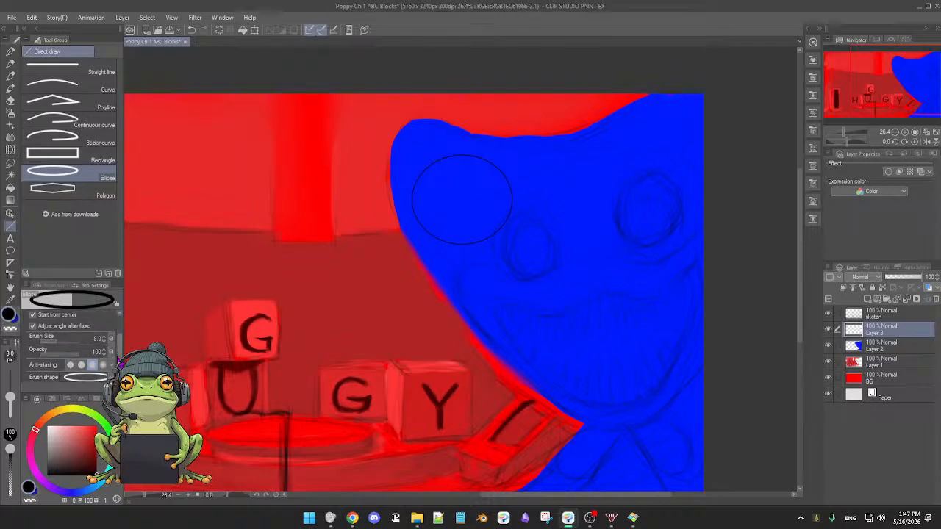
Draw another test ellipse on the monster's face and undo both remaining test ellipses.
{"action": "left_click_drag", "start_coordinate": [475, 277], "coordinate": [506, 307]}
{"action": "key", "text": "ctrl+z"}
{"action": "key", "text": "ctrl+z"}
Paint a freehand black ellipse with the 3rdCoffee Soft Oil brush, convert it to a circle, and position it over the left-hand eye.
{"action": "key", "text": "b"}
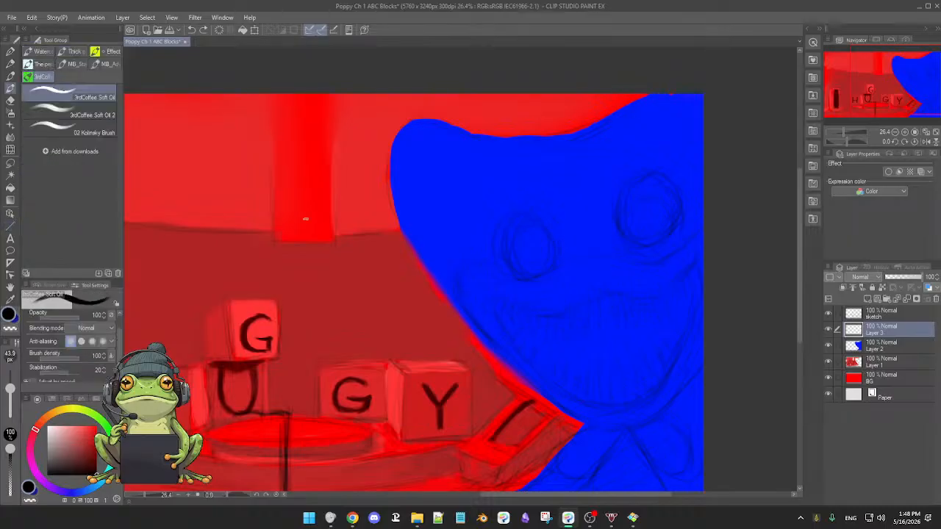
{"action": "mouse_move", "coordinate": [498, 194]}
{"action": "left_mouse_down"}
{"action": "mouse_move", "coordinate": [582, 194]}
{"action": "mouse_move", "coordinate": [500, 197]}
{"action": "left_mouse_up"}
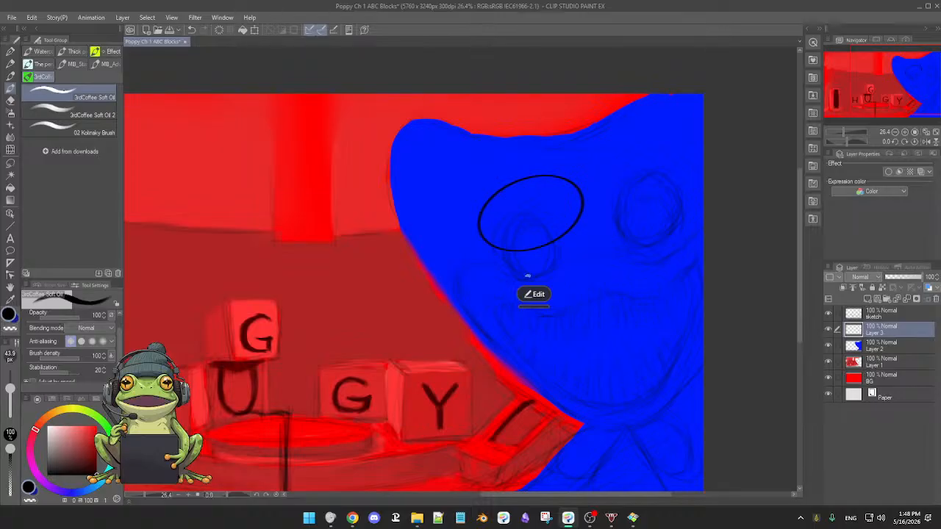
{"action": "left_click", "coordinate": [531, 296]}
{"action": "left_click", "coordinate": [517, 295]}
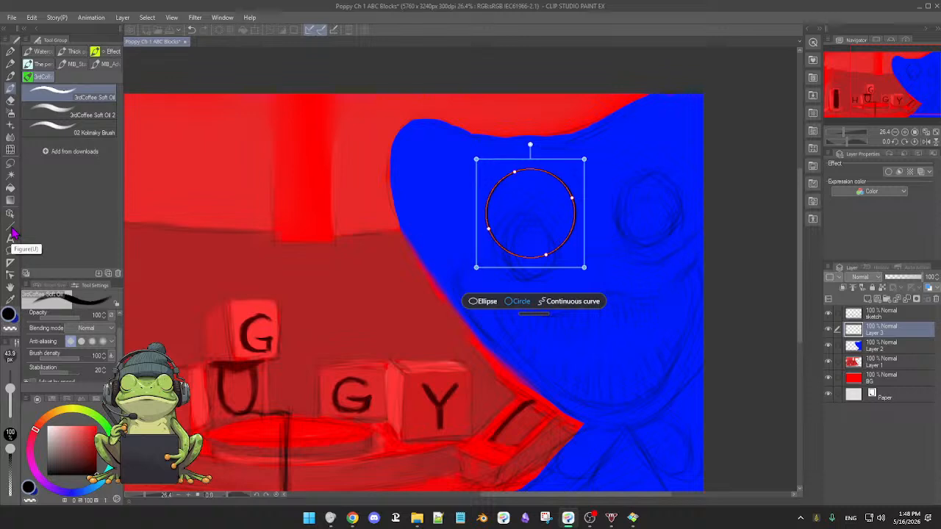
{"action": "left_click_drag", "start_coordinate": [530, 230], "coordinate": [531, 255]}
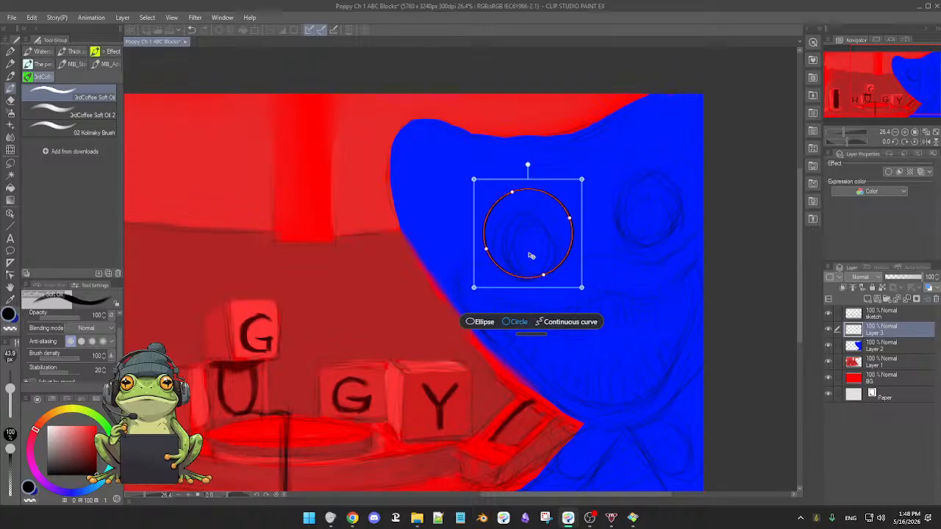
{"action": "key", "text": "Return"}
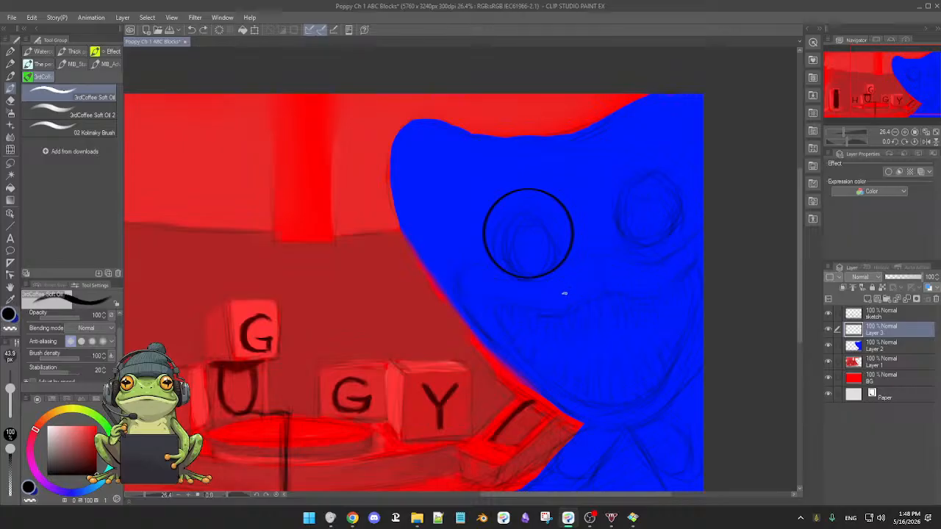
Undo the black circle and paint a white ring around the left-hand eye instead, converting the freehand stroke to a circle.
{"action": "key", "text": "ctrl+z"}
{"action": "key", "text": "ctrl+z"}
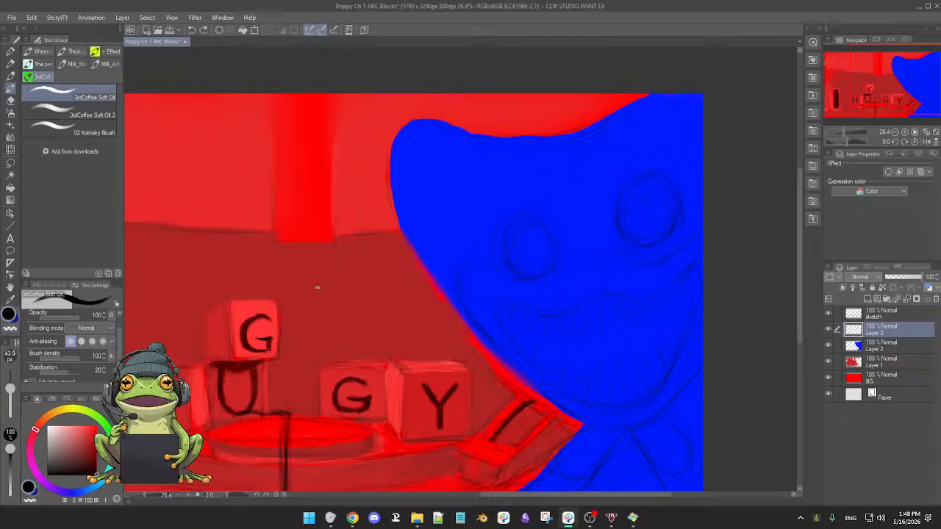
{"action": "key", "text": "x"}
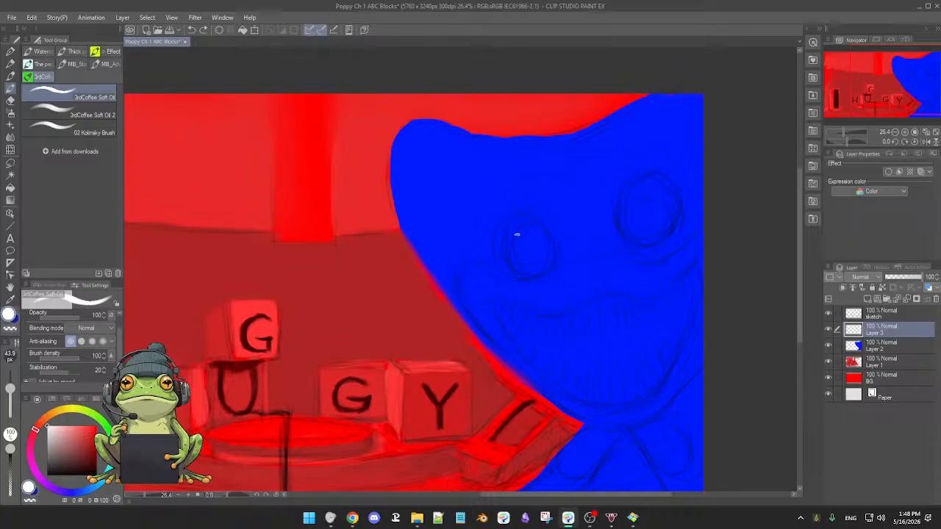
{"action": "mouse_move", "coordinate": [517, 235]}
{"action": "left_mouse_down"}
{"action": "mouse_move", "coordinate": [517, 266]}
{"action": "mouse_move", "coordinate": [549, 217]}
{"action": "mouse_move", "coordinate": [507, 266]}
{"action": "mouse_move", "coordinate": [543, 266]}
{"action": "left_mouse_up"}
{"action": "left_click", "coordinate": [533, 316]}
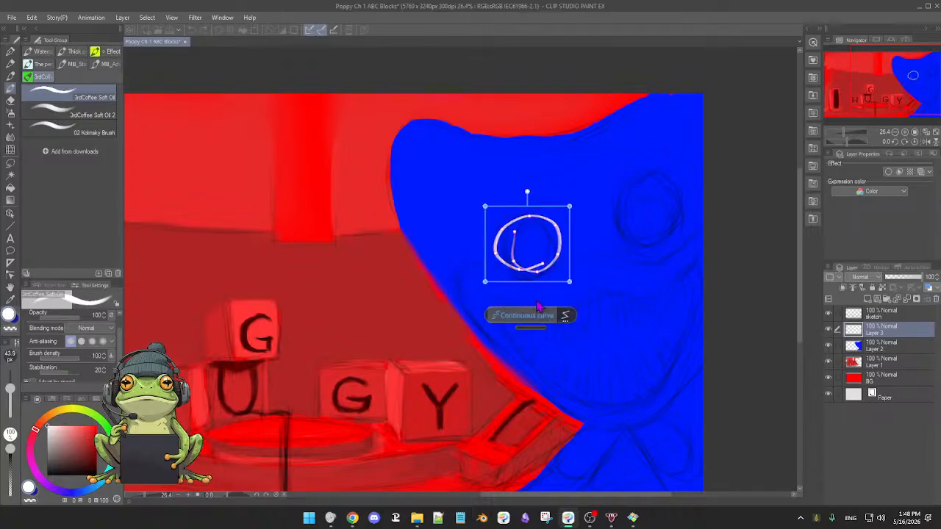
{"action": "left_click", "coordinate": [565, 315]}
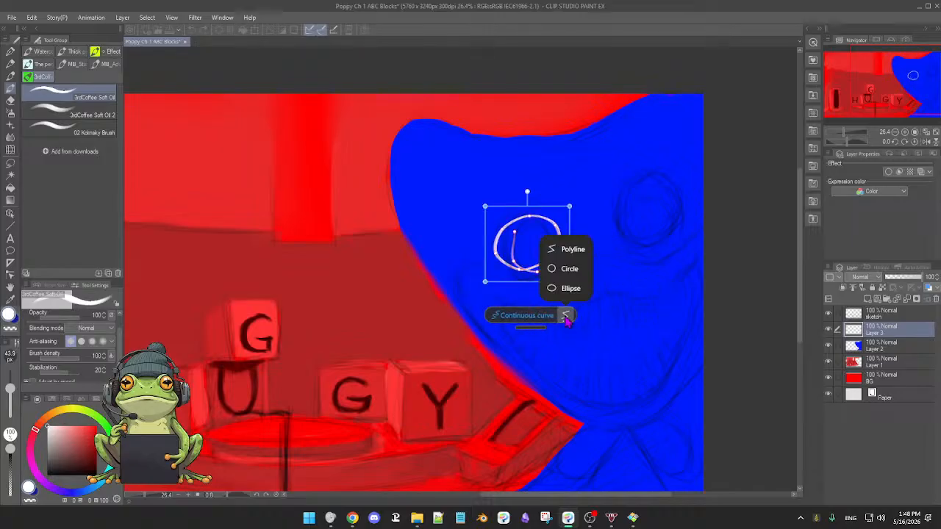
{"action": "left_click", "coordinate": [570, 268]}
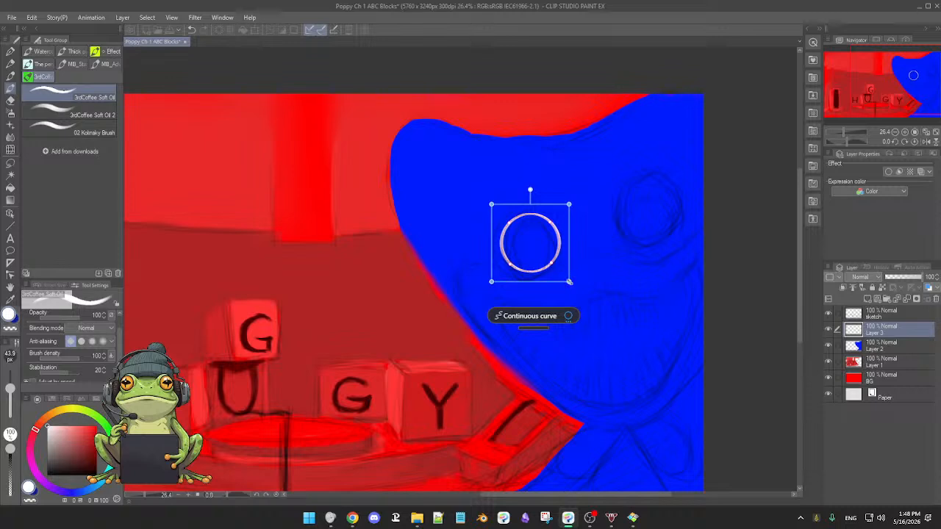
Scale the white circle to surround the sketched left-hand eye and commit it.
{"action": "mouse_move", "coordinate": [569, 282]}
{"action": "left_mouse_down"}
{"action": "mouse_move", "coordinate": [579, 290]}
{"action": "mouse_move", "coordinate": [567, 276]}
{"action": "left_mouse_up"}
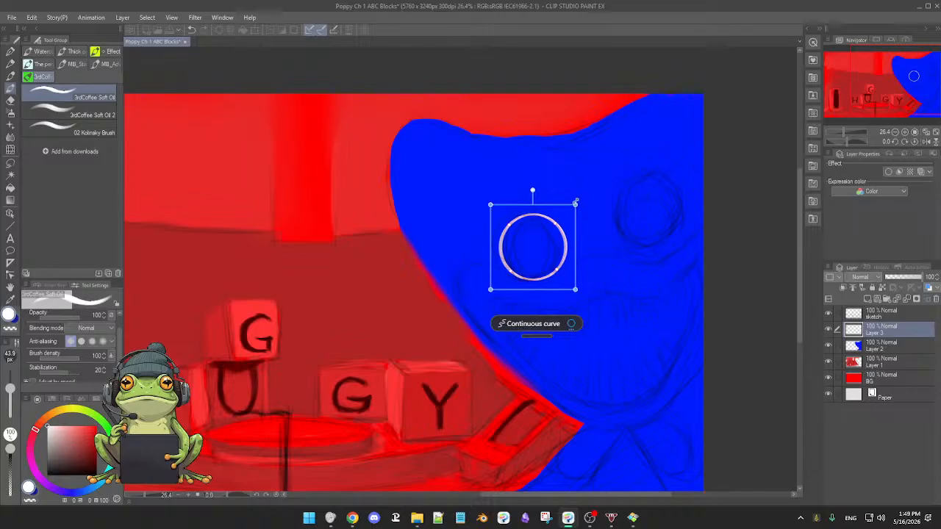
{"action": "mouse_move", "coordinate": [575, 200]}
{"action": "left_mouse_down"}
{"action": "mouse_move", "coordinate": [584, 194]}
{"action": "mouse_move", "coordinate": [577, 199]}
{"action": "left_mouse_up"}
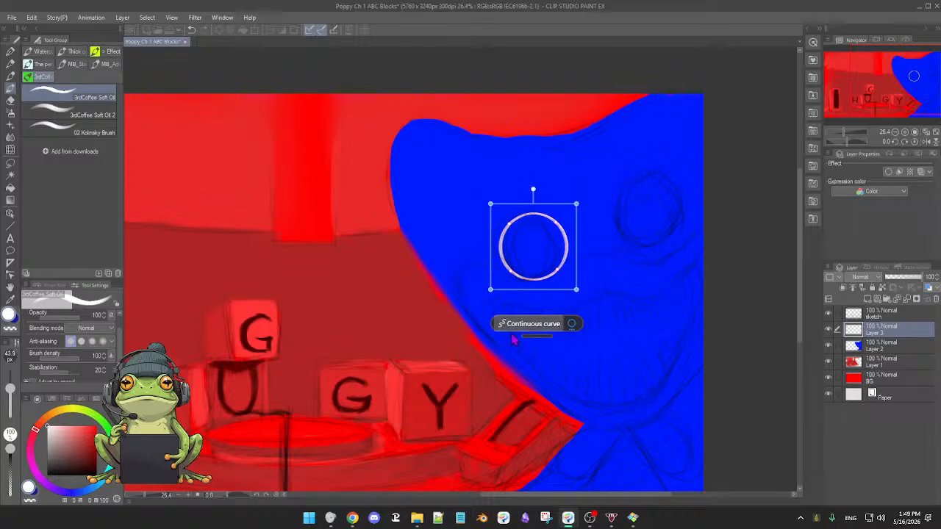
{"action": "left_click", "coordinate": [596, 298]}
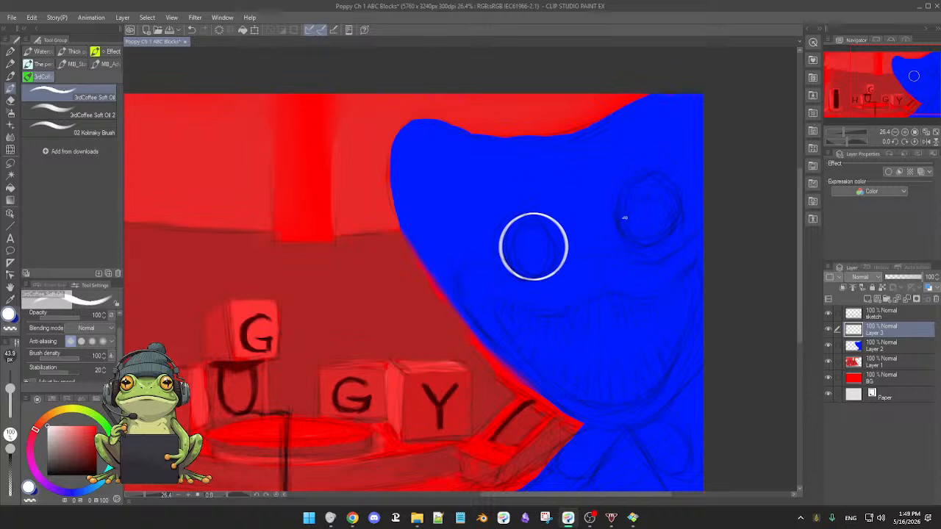
Paint a white ring around the right-hand eye, convert it to a circle, and fit it to the sketched eye.
{"action": "mouse_move", "coordinate": [629, 192]}
{"action": "left_mouse_down"}
{"action": "mouse_move", "coordinate": [692, 209]}
{"action": "mouse_move", "coordinate": [626, 185]}
{"action": "left_mouse_up"}
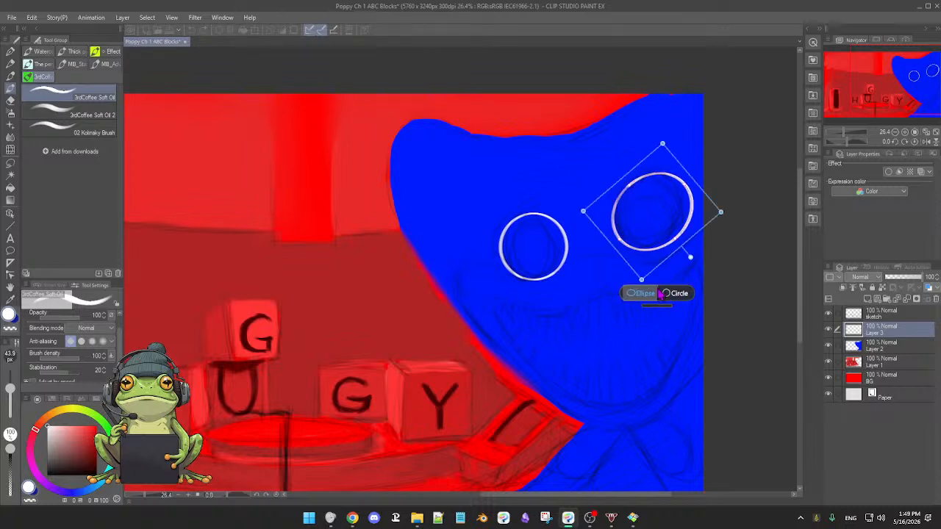
{"action": "left_click", "coordinate": [663, 294]}
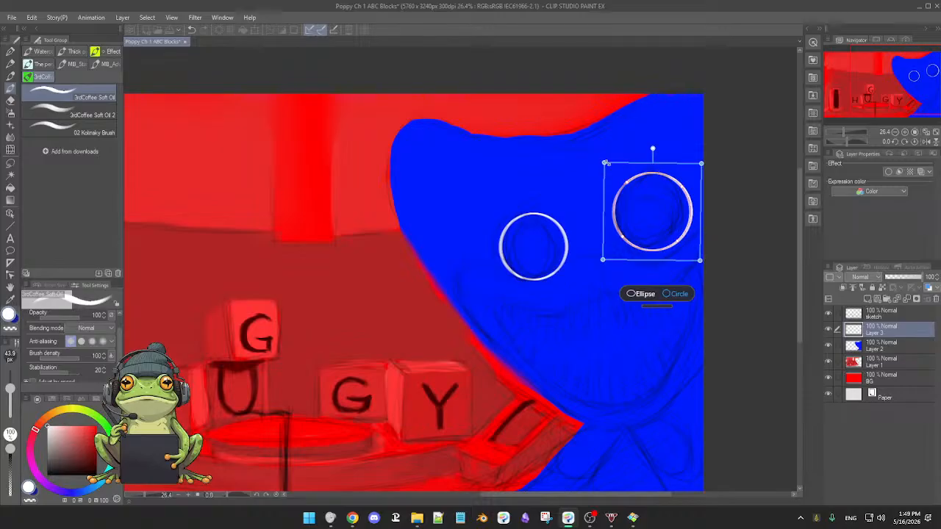
{"action": "left_click_drag", "start_coordinate": [602, 161], "coordinate": [608, 170]}
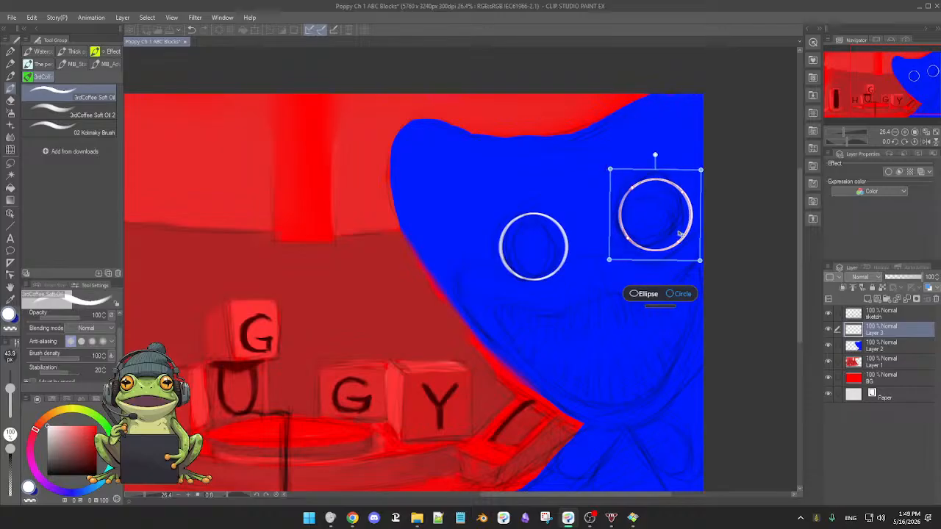
{"action": "left_click_drag", "start_coordinate": [665, 233], "coordinate": [663, 229]}
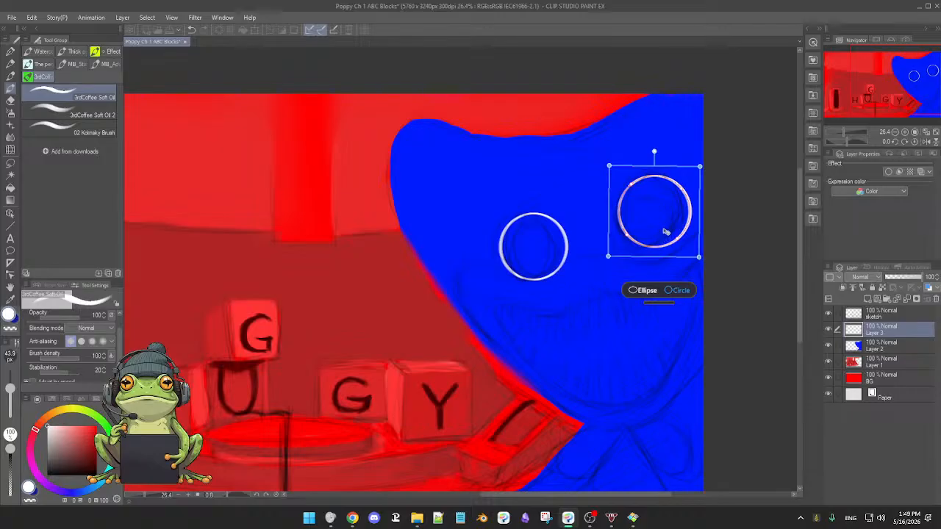
{"action": "left_click_drag", "start_coordinate": [663, 230], "coordinate": [661, 229]}
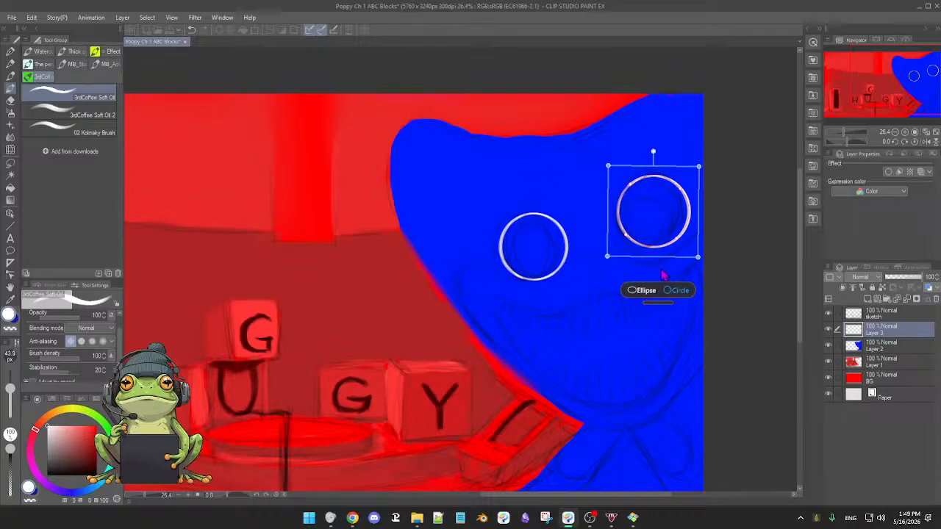
{"action": "key", "text": "Return"}
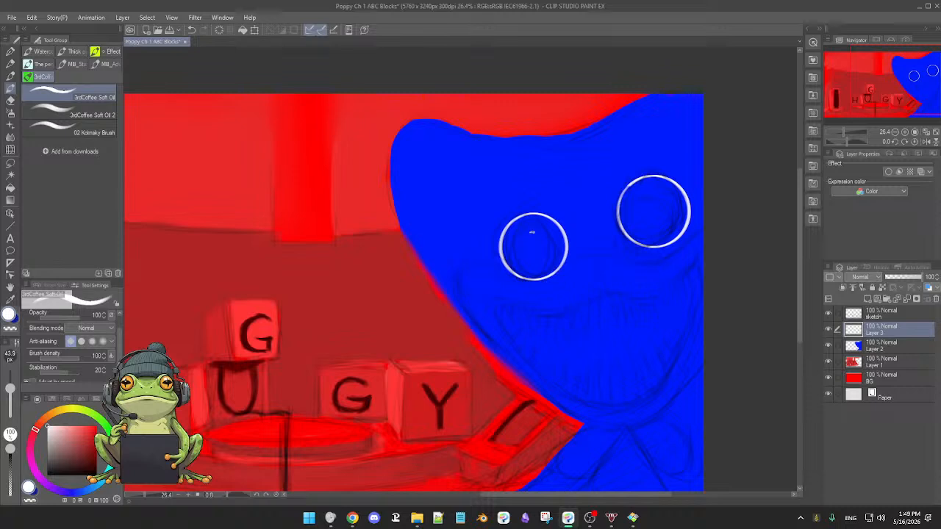
Discard a white inner ellipse in the left-hand eye and paint a black inner ring instead, converted to a circle.
{"action": "mouse_move", "coordinate": [516, 228]}
{"action": "left_mouse_down"}
{"action": "mouse_move", "coordinate": [550, 232]}
{"action": "mouse_move", "coordinate": [517, 223]}
{"action": "left_mouse_up"}
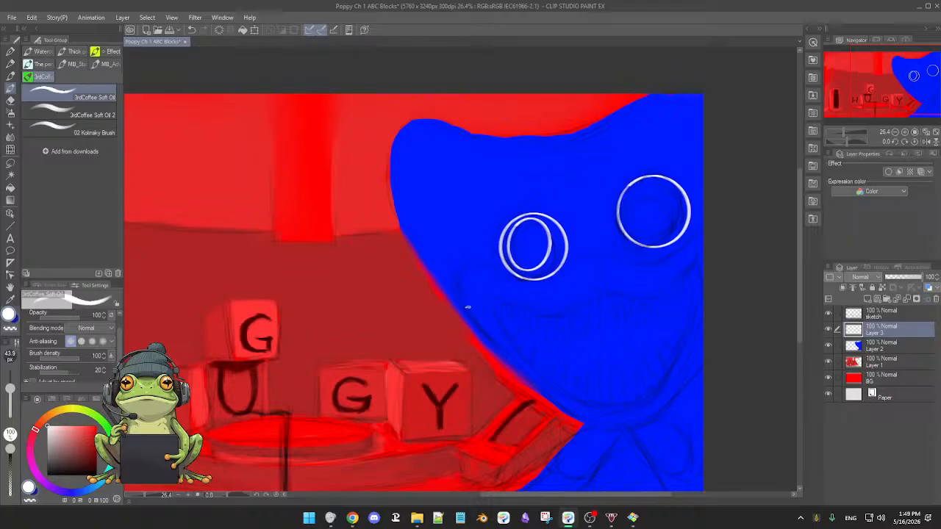
{"action": "key", "text": "ctrl+z"}
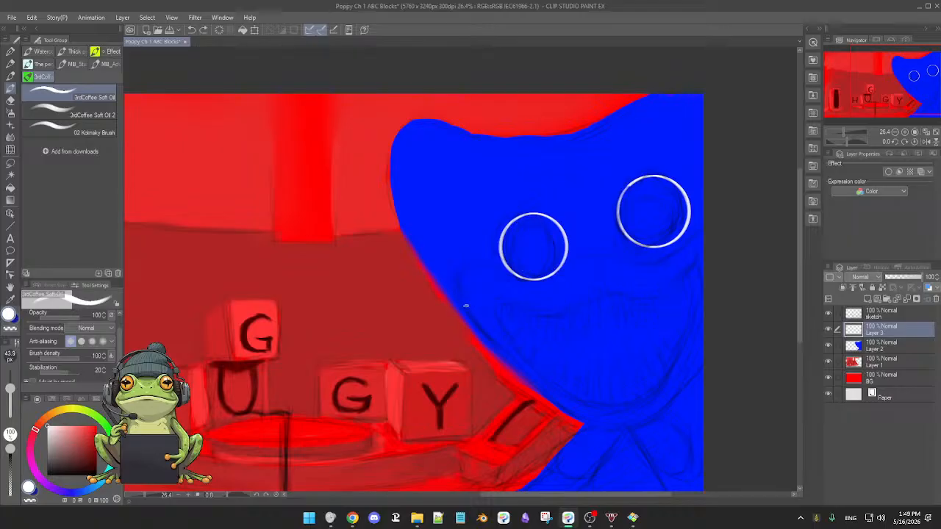
{"action": "key", "text": "x"}
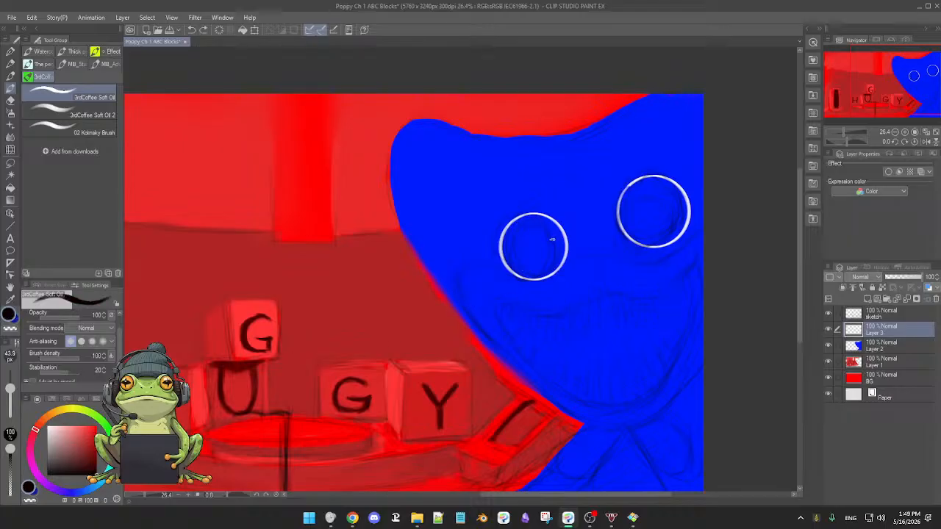
{"action": "mouse_move", "coordinate": [527, 225]}
{"action": "left_mouse_down"}
{"action": "mouse_move", "coordinate": [514, 262]}
{"action": "mouse_move", "coordinate": [556, 230]}
{"action": "mouse_move", "coordinate": [515, 228]}
{"action": "left_mouse_up"}
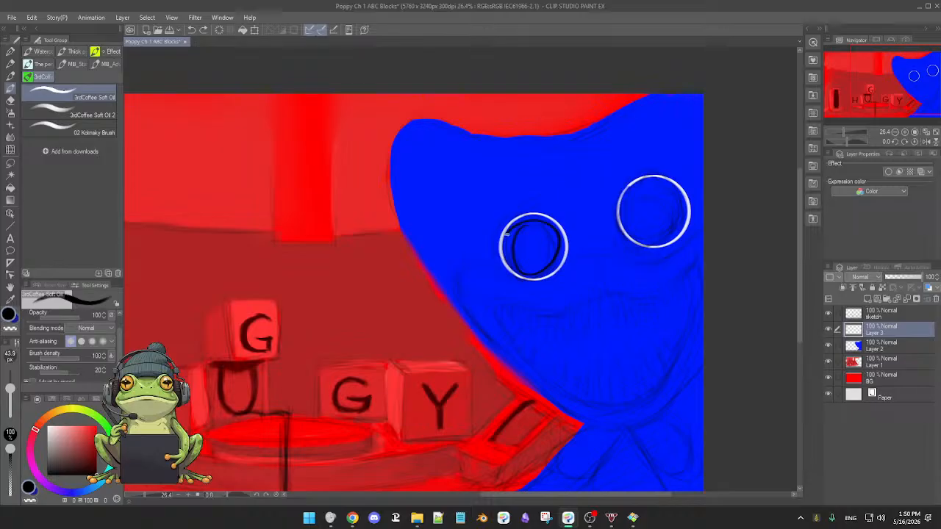
{"action": "left_click", "coordinate": [535, 313]}
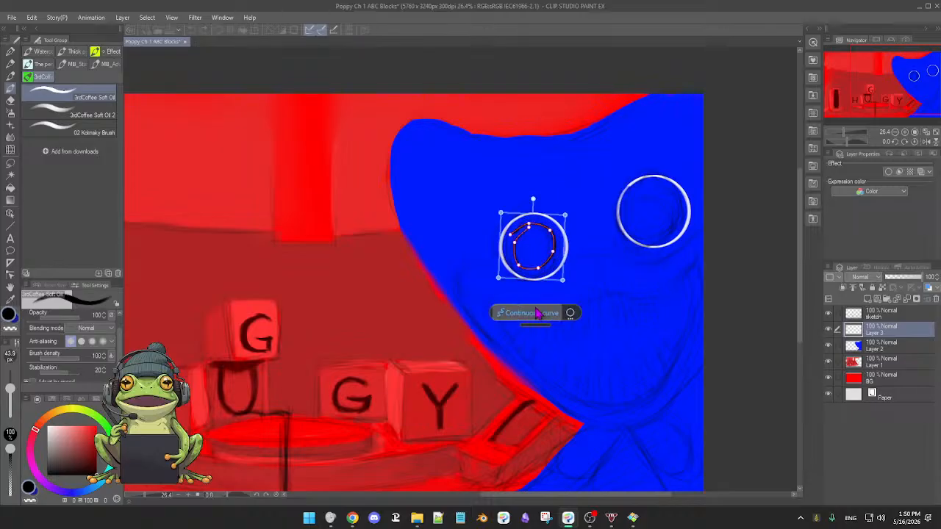
{"action": "left_click", "coordinate": [570, 314]}
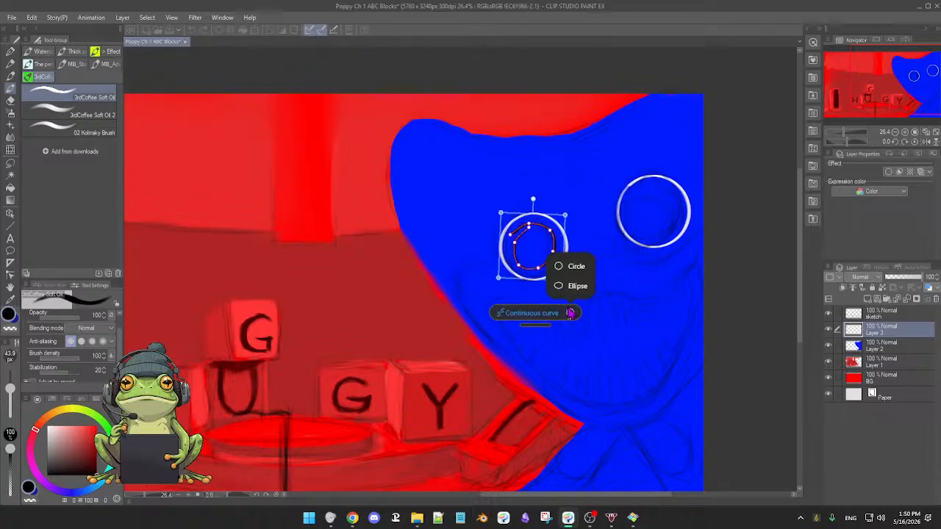
{"action": "left_click", "coordinate": [570, 268]}
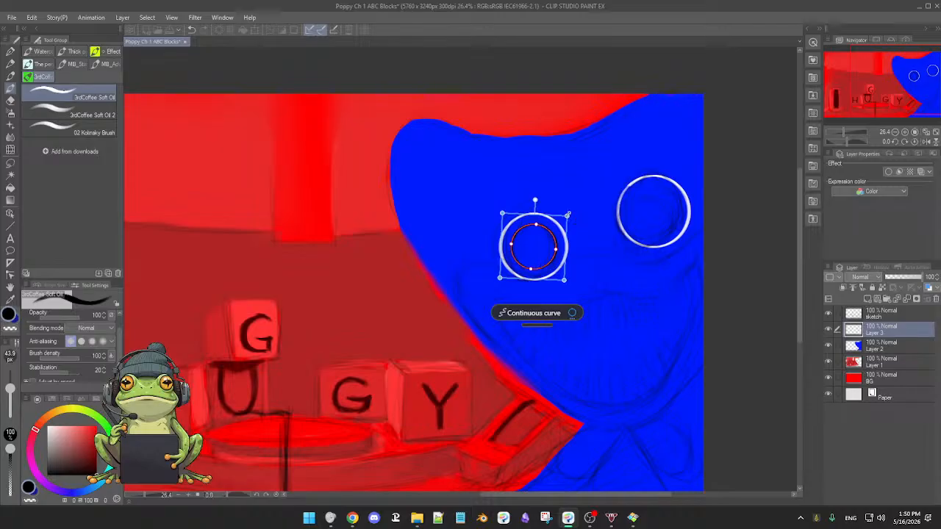
Enlarge the black circle until it nearly fills the white ring of the left-hand eye.
{"action": "mouse_move", "coordinate": [568, 215]}
{"action": "left_mouse_down"}
{"action": "mouse_move", "coordinate": [576, 211]}
{"action": "mouse_move", "coordinate": [566, 220]}
{"action": "left_mouse_up"}
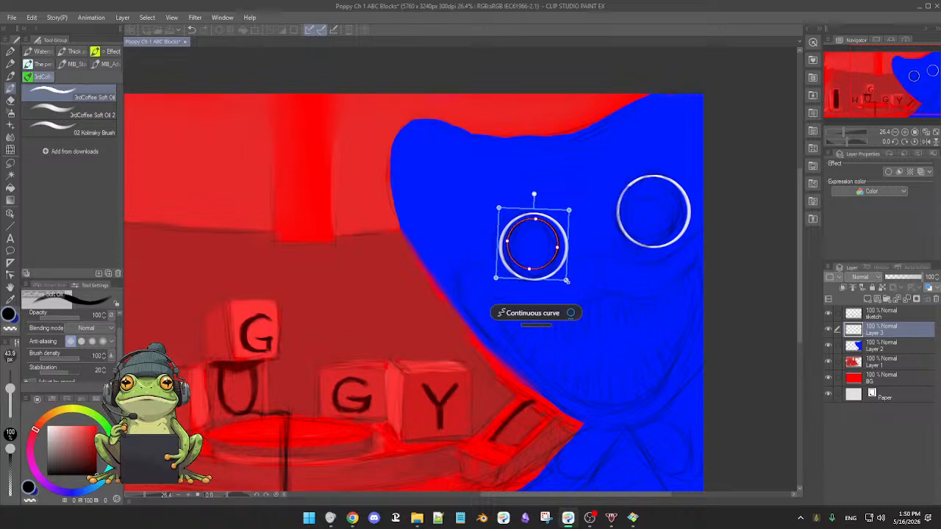
{"action": "left_click_drag", "start_coordinate": [566, 280], "coordinate": [569, 285]}
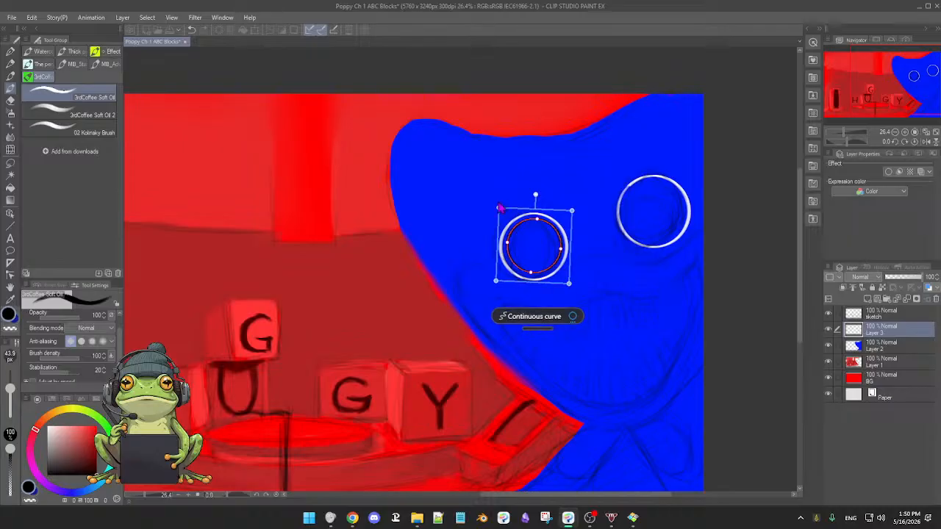
{"action": "left_click_drag", "start_coordinate": [499, 209], "coordinate": [496, 205]}
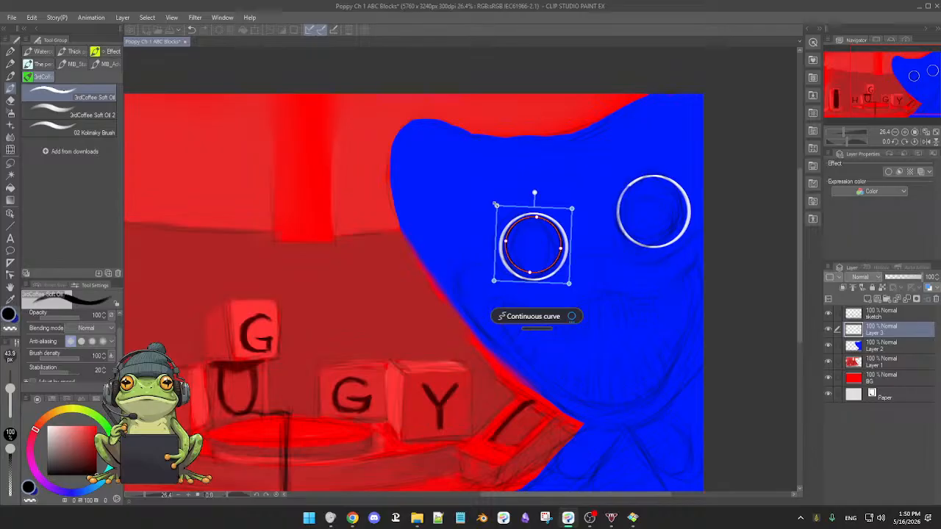
{"action": "left_click", "coordinate": [588, 273]}
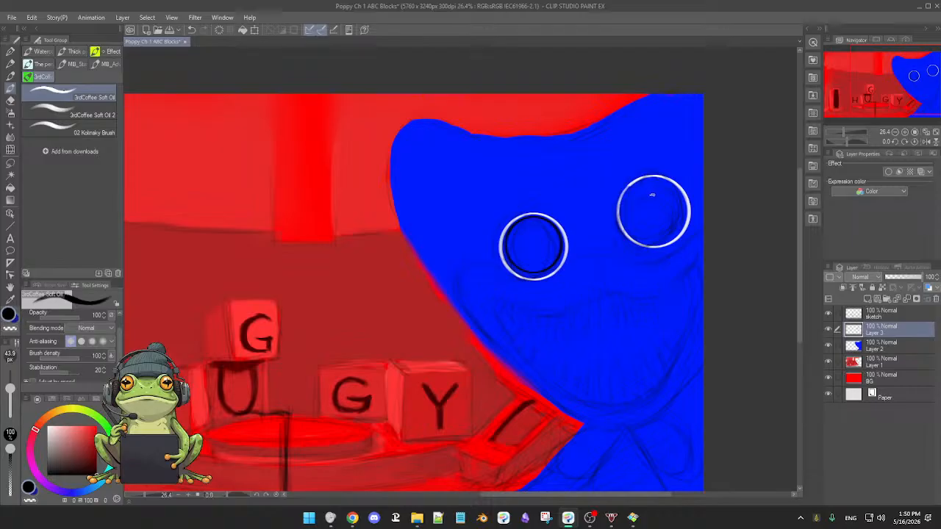
Paint a black circle inside the right-hand eye's white ring and enlarge it to sit just within the ring.
{"action": "mouse_move", "coordinate": [646, 181]}
{"action": "left_mouse_down"}
{"action": "mouse_move", "coordinate": [629, 196]}
{"action": "mouse_move", "coordinate": [666, 234]}
{"action": "mouse_move", "coordinate": [665, 181]}
{"action": "mouse_move", "coordinate": [640, 184]}
{"action": "left_mouse_up"}
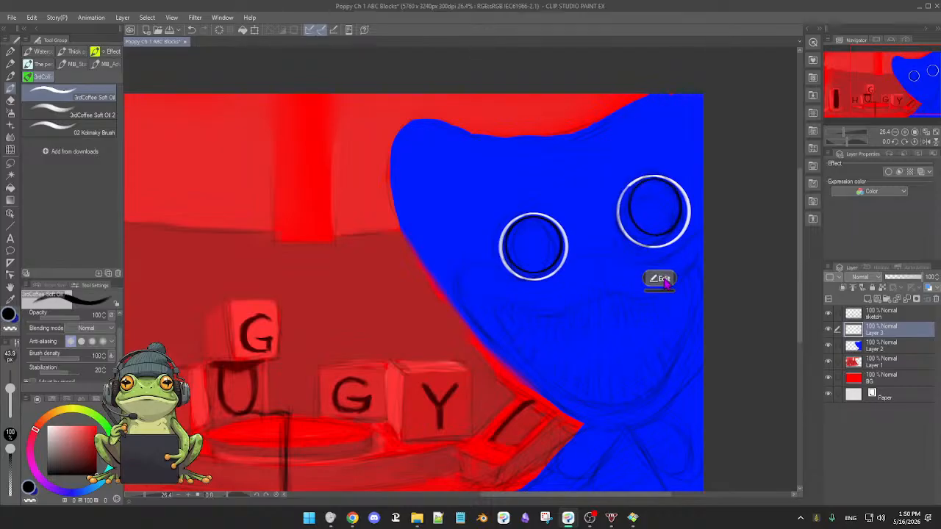
{"action": "left_click", "coordinate": [660, 278]}
{"action": "left_click", "coordinate": [667, 278]}
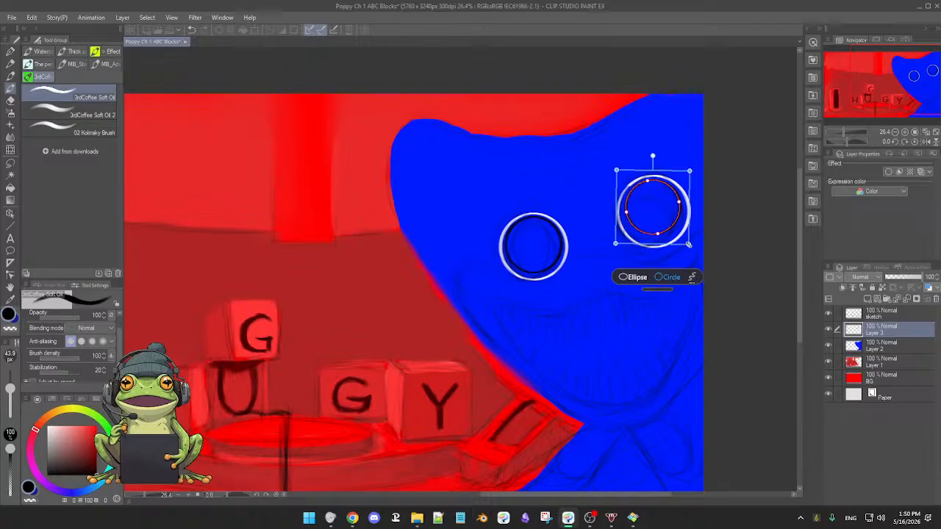
{"action": "left_click_drag", "start_coordinate": [689, 245], "coordinate": [693, 250]}
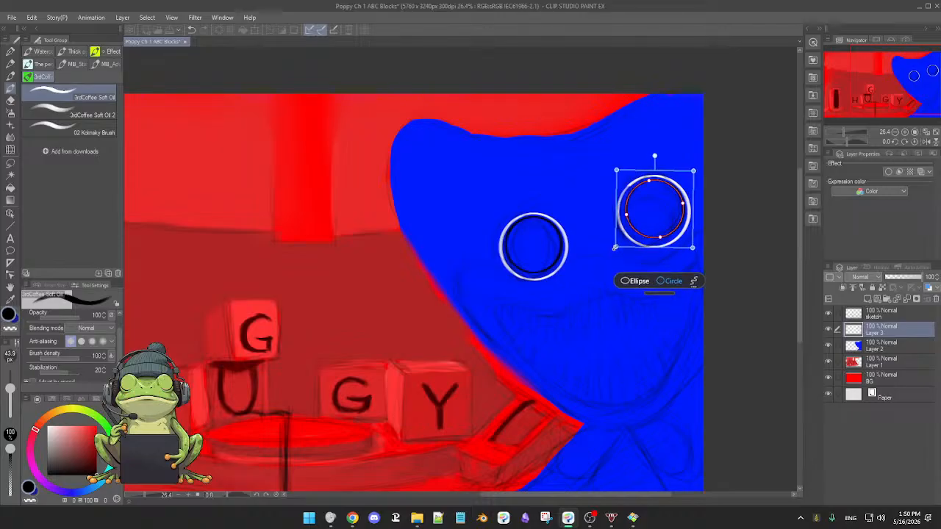
{"action": "left_click_drag", "start_coordinate": [614, 246], "coordinate": [611, 250]}
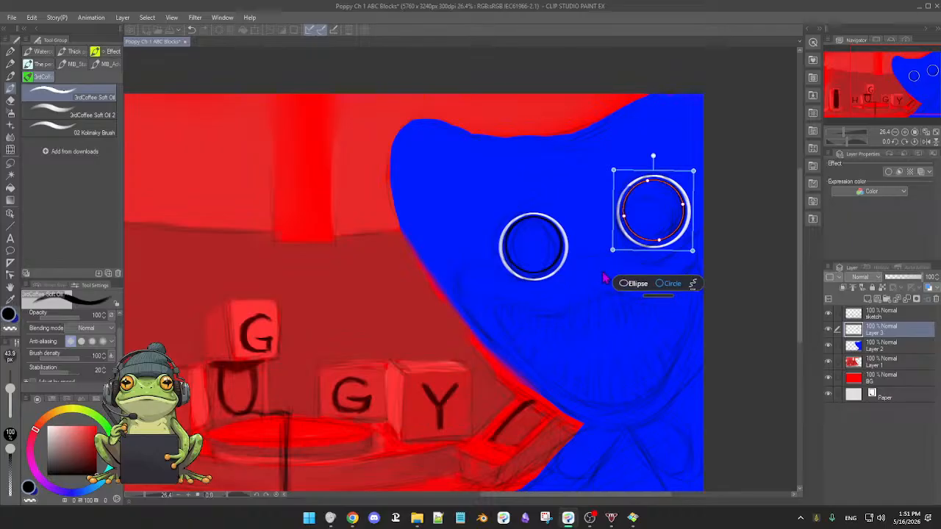
{"action": "key", "text": "Return"}
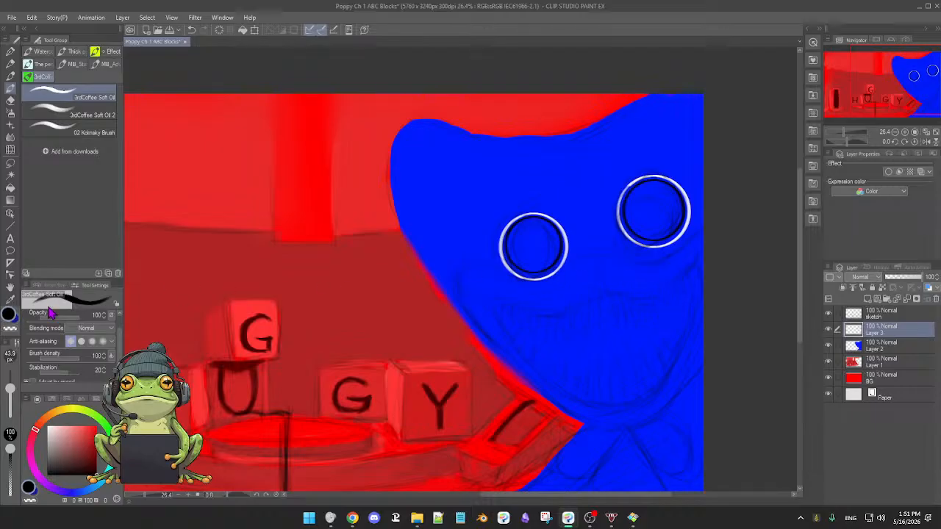
Auto select the insides of both black circles on the editing layer, fill them with black, and deselect.
{"action": "left_click", "coordinate": [10, 177]}
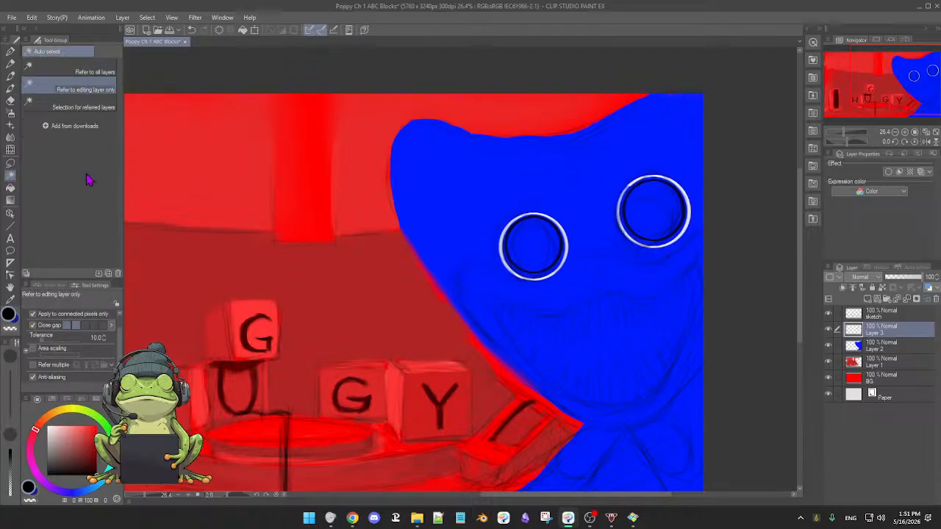
{"action": "left_click", "coordinate": [542, 250]}
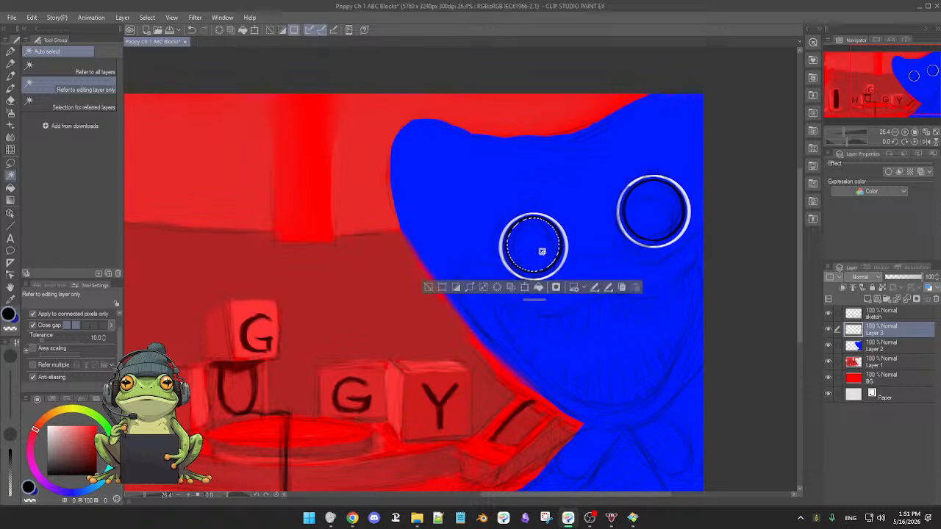
{"action": "left_click", "coordinate": [650, 213], "text": "shift"}
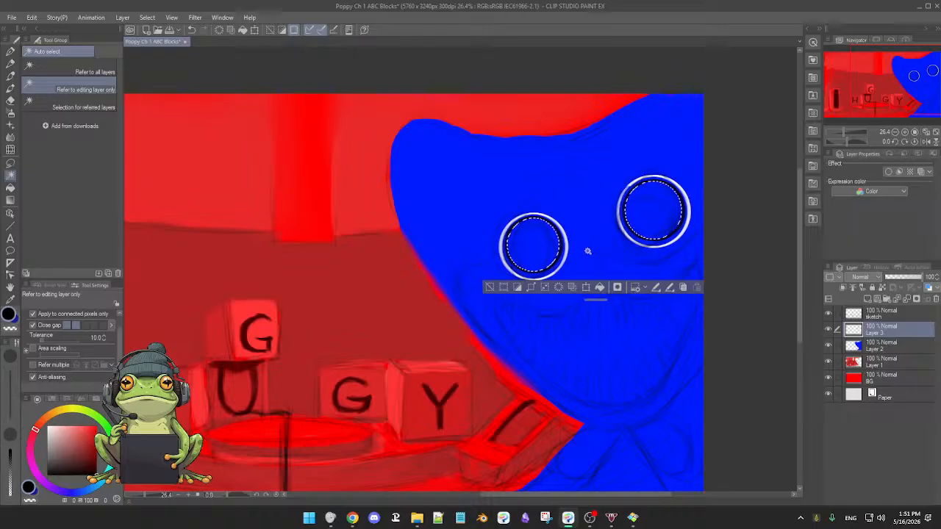
{"action": "left_click", "coordinate": [599, 288]}
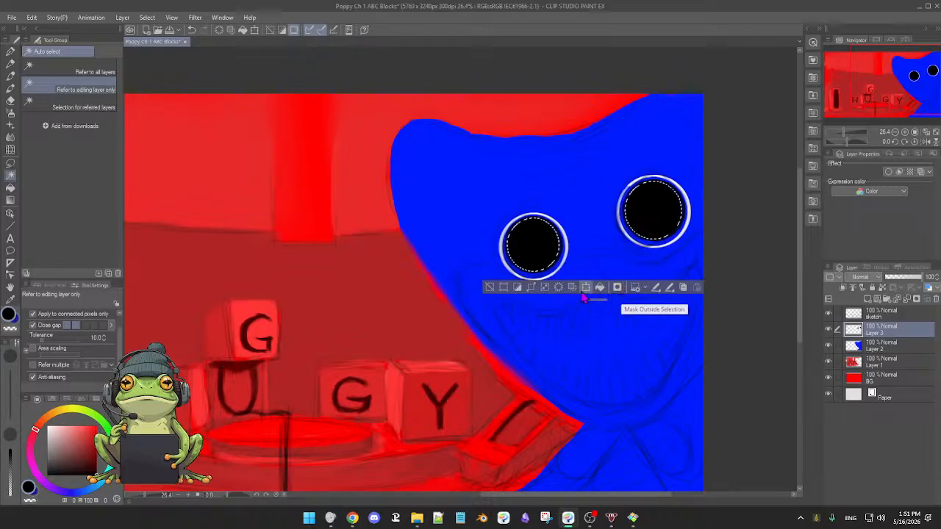
{"action": "left_click", "coordinate": [490, 287]}
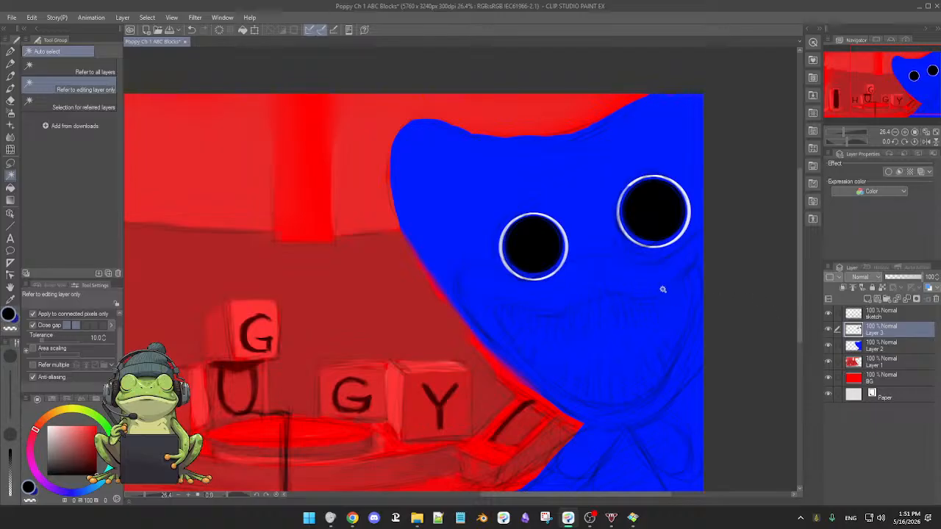
Remove the black fill from inside both eye circles, keeping their outlines, and deselect.
{"action": "scroll", "coordinate": [645, 301], "scroll_direction": "up", "scroll_amount": 3}
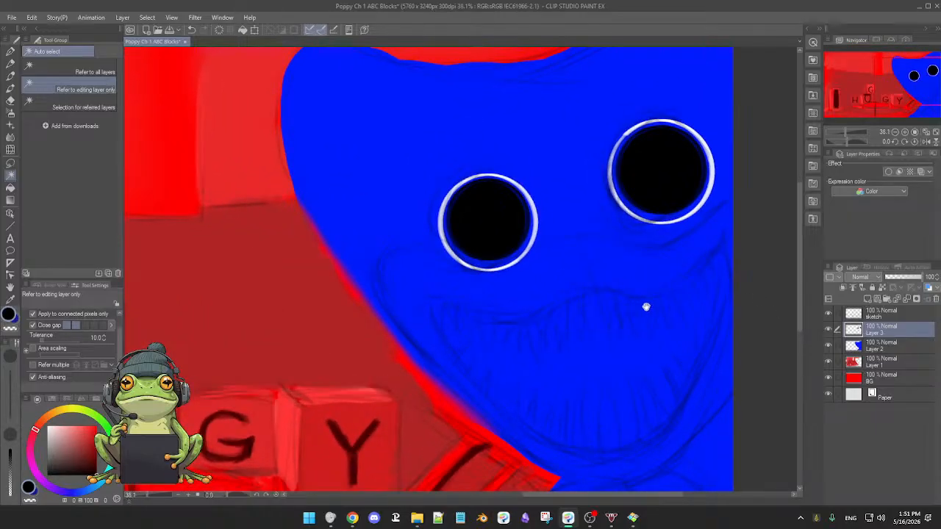
{"action": "left_click_drag", "start_coordinate": [644, 308], "coordinate": [593, 316]}
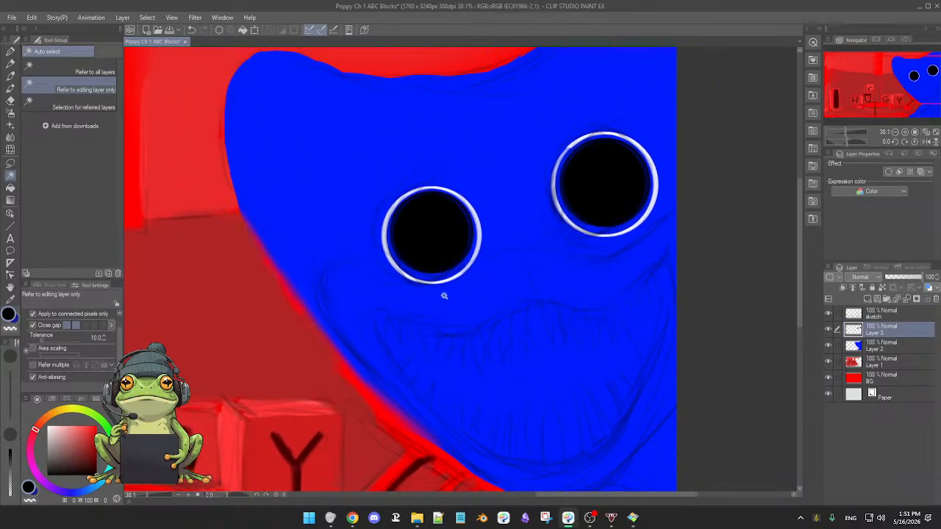
{"action": "key", "text": "x"}
{"action": "key", "text": "b"}
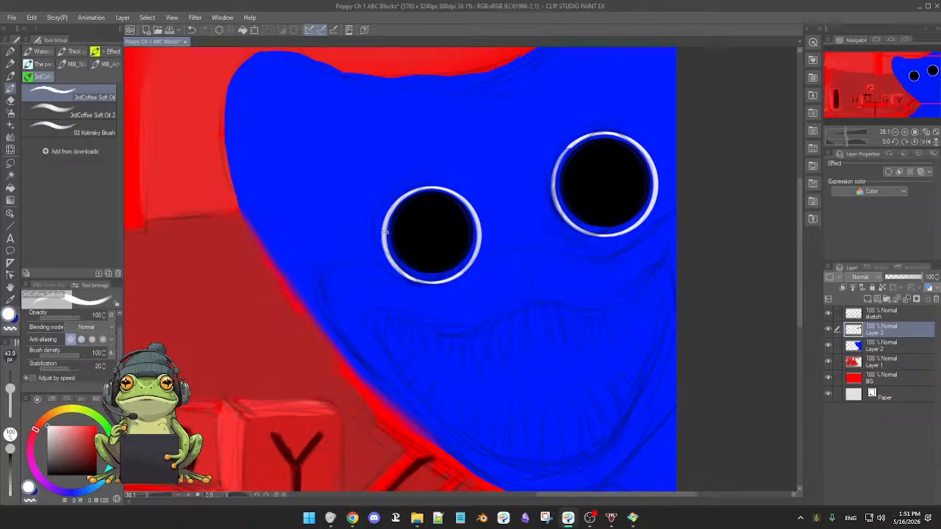
{"action": "key", "text": "x"}
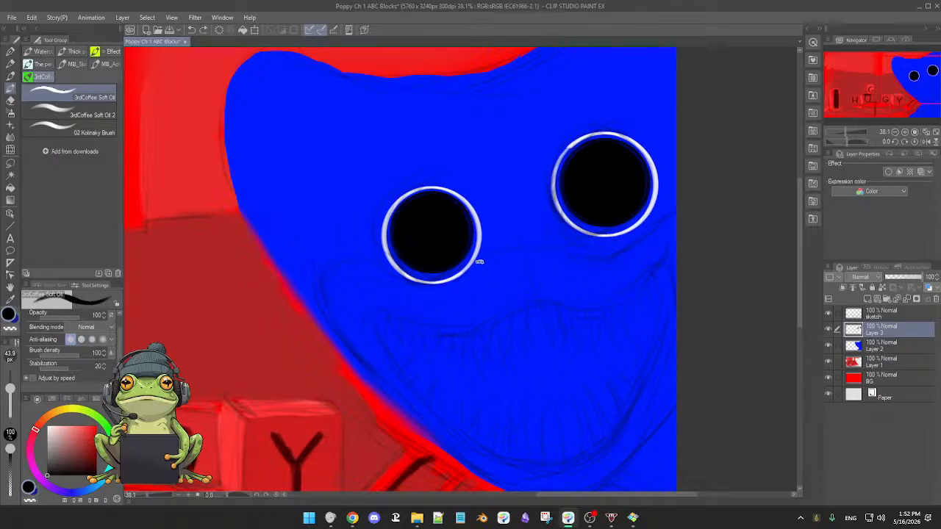
{"action": "left_click", "coordinate": [480, 260]}
{"action": "key", "text": "Delete"}
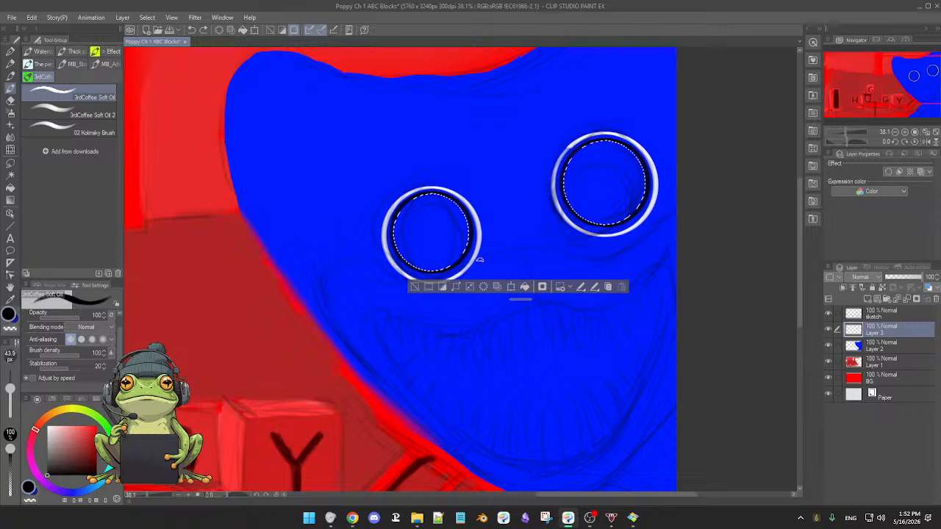
{"action": "key", "text": "ctrl+d"}
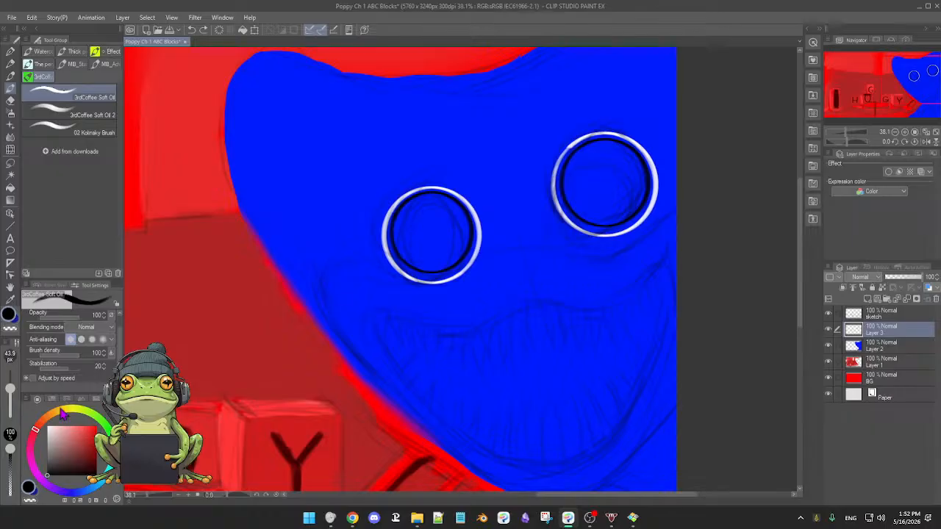
Try painting the gap between the white and black rings of the left-hand eye with the white Soft Oil brush.
{"action": "key", "text": "x"}
{"action": "scroll", "coordinate": [513, 294], "scroll_direction": "up", "scroll_amount": 2}
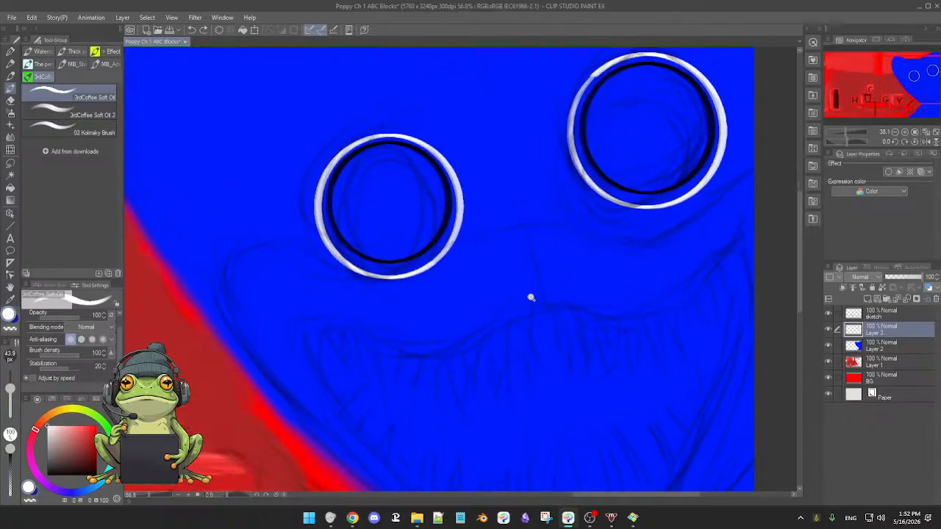
{"action": "scroll", "coordinate": [529, 297], "scroll_direction": "up", "scroll_amount": 2}
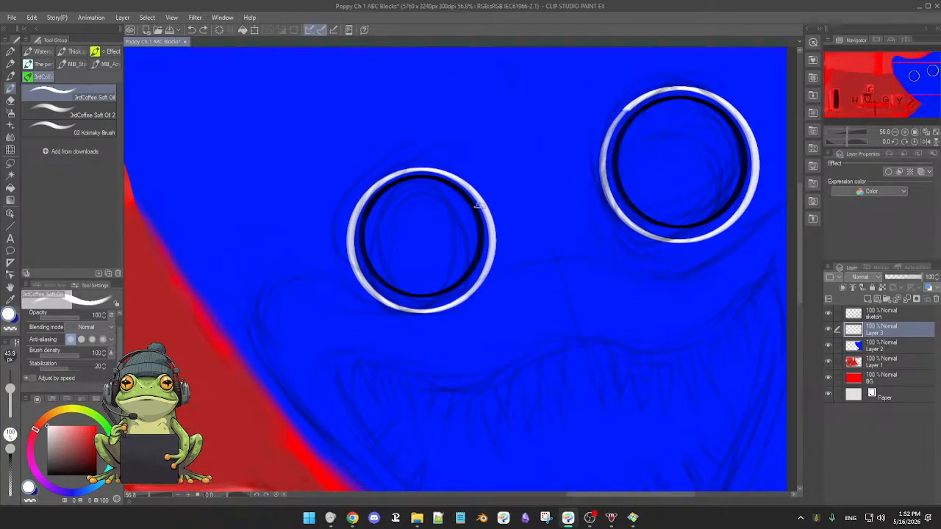
{"action": "mouse_move", "coordinate": [477, 205]}
{"action": "left_mouse_down"}
{"action": "mouse_move", "coordinate": [487, 257]}
{"action": "mouse_move", "coordinate": [486, 239]}
{"action": "mouse_move", "coordinate": [470, 292]}
{"action": "mouse_move", "coordinate": [491, 213]}
{"action": "mouse_move", "coordinate": [476, 203]}
{"action": "left_mouse_up"}
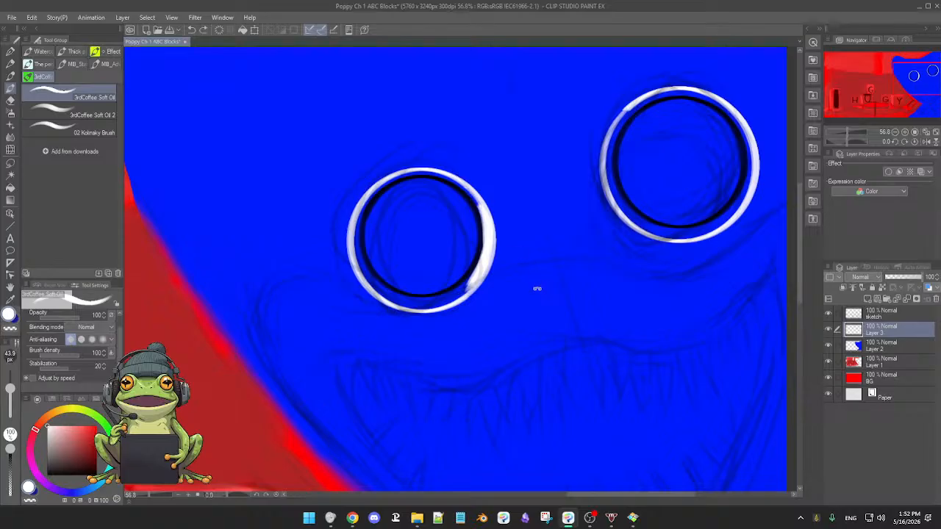
Undo the white touch-up and both black circles, going back to the two plain white eye rings.
{"action": "key", "text": "ctrl+z"}
{"action": "key", "text": "ctrl+z"}
{"action": "key", "text": "ctrl+z"}
{"action": "key", "text": "ctrl+z"}
{"action": "key", "text": "ctrl+z"}
{"action": "key", "text": "ctrl+z"}
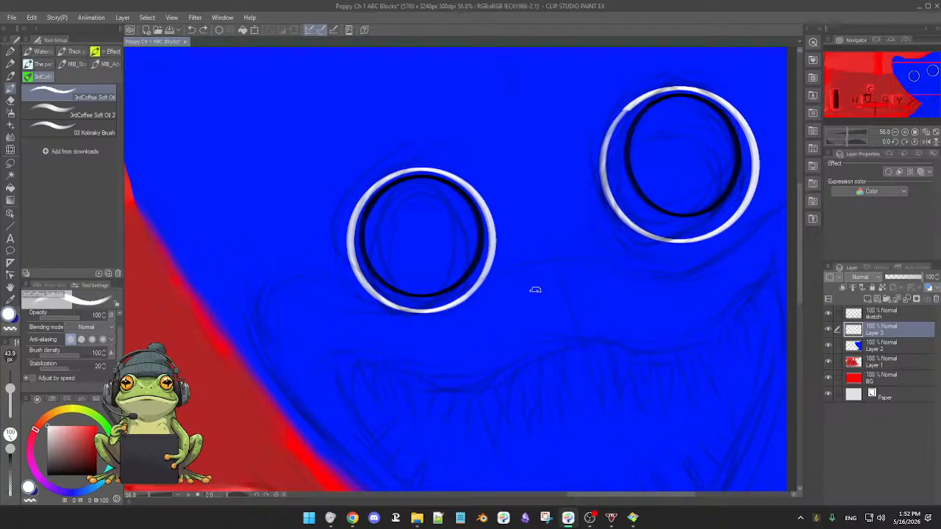
{"action": "key", "text": "ctrl+z"}
{"action": "key", "text": "ctrl+z"}
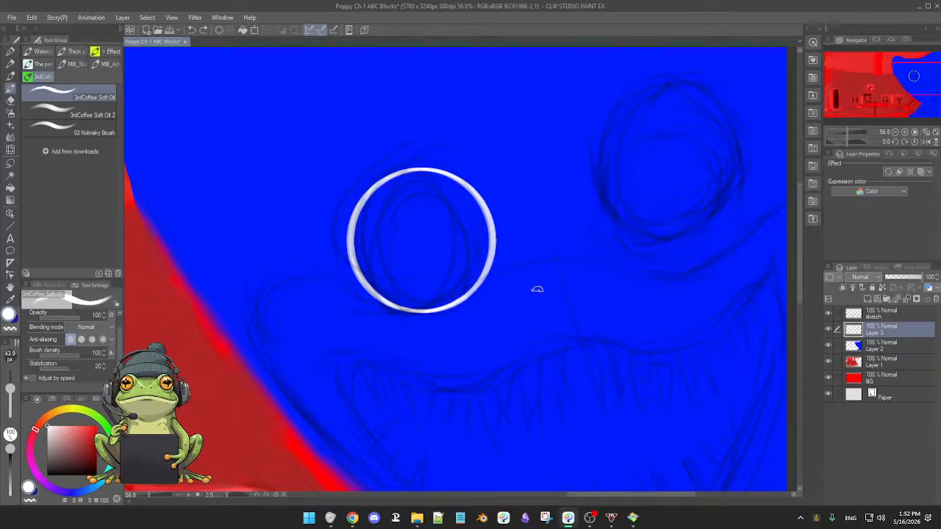
{"action": "key", "text": "ctrl+z"}
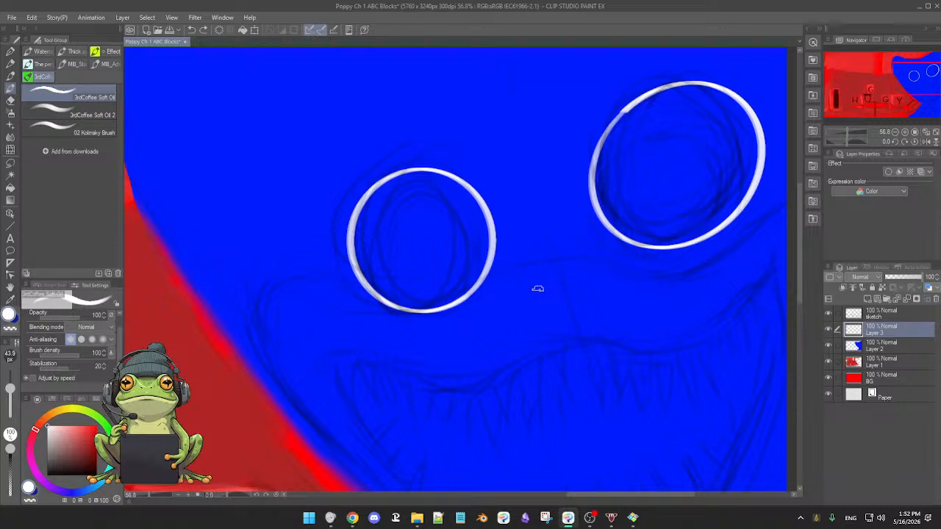
{"action": "key", "text": "ctrl+z"}
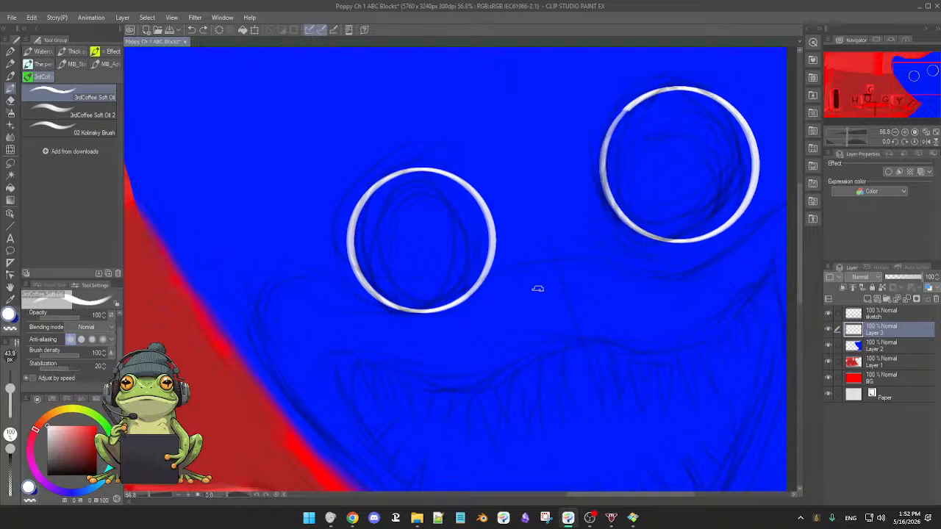
Examine the white eye rings with the sketch layer hidden and shown, checking their edges up close.
{"action": "left_click", "coordinate": [829, 315]}
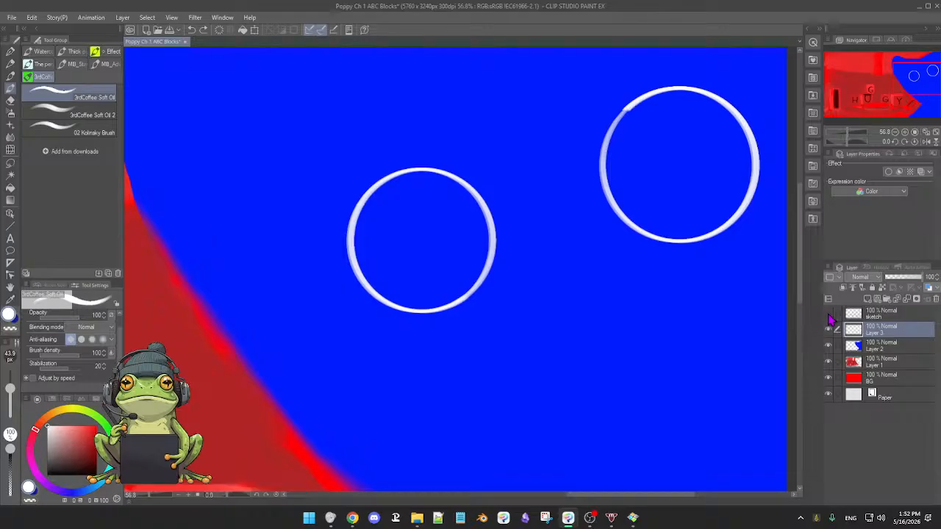
{"action": "left_click", "coordinate": [829, 315]}
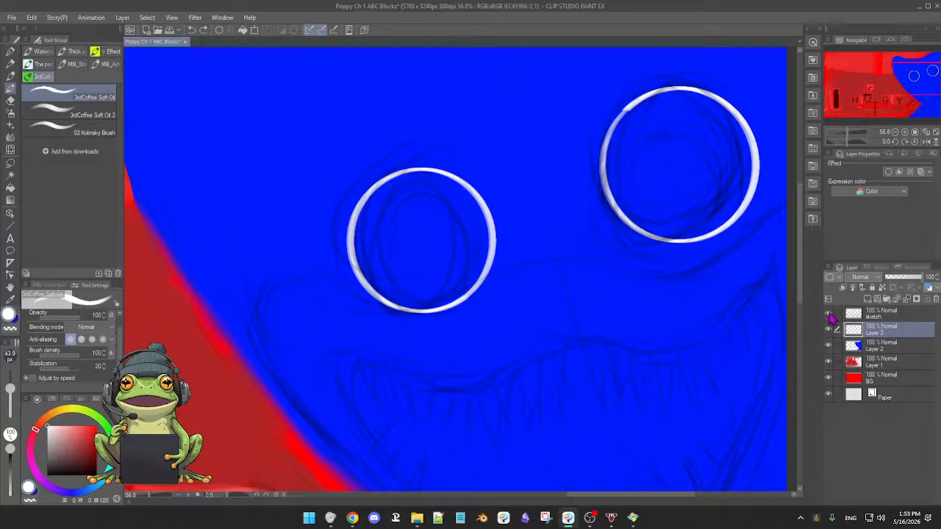
{"action": "left_click", "coordinate": [829, 314]}
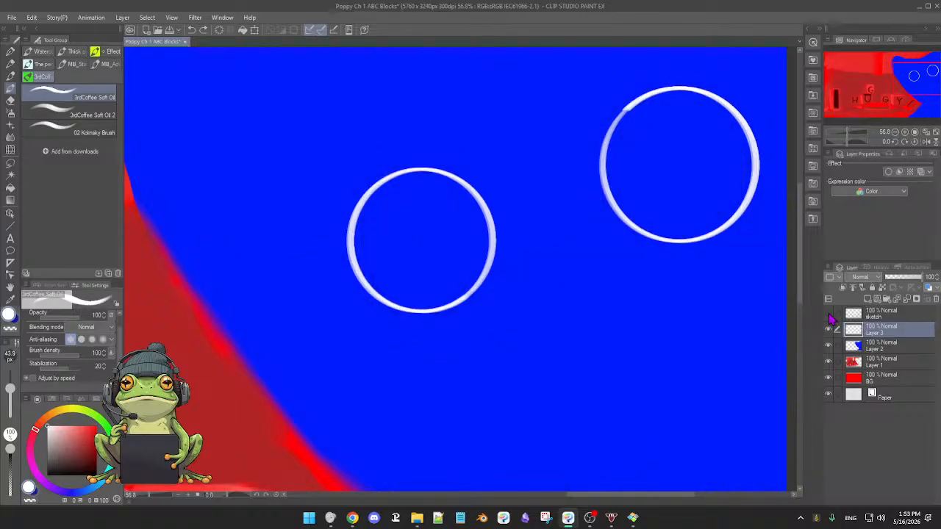
{"action": "scroll", "coordinate": [648, 184], "scroll_direction": "up", "scroll_amount": 4}
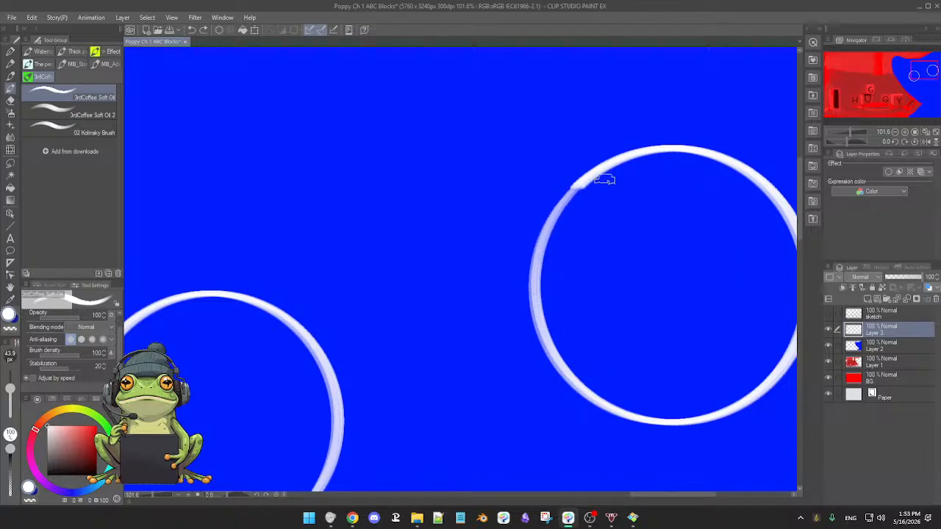
{"action": "left_click_drag", "start_coordinate": [625, 279], "coordinate": [502, 276]}
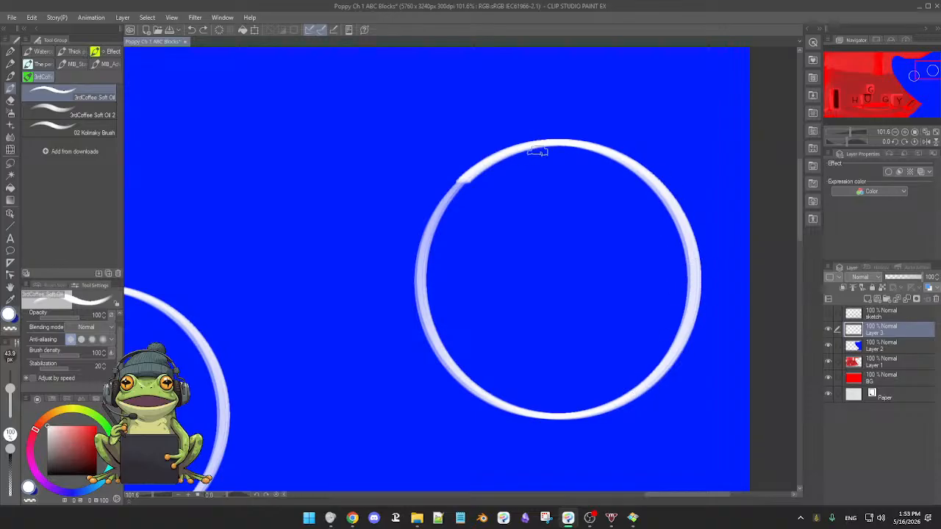
{"action": "scroll", "coordinate": [540, 321], "scroll_direction": "down", "scroll_amount": 2}
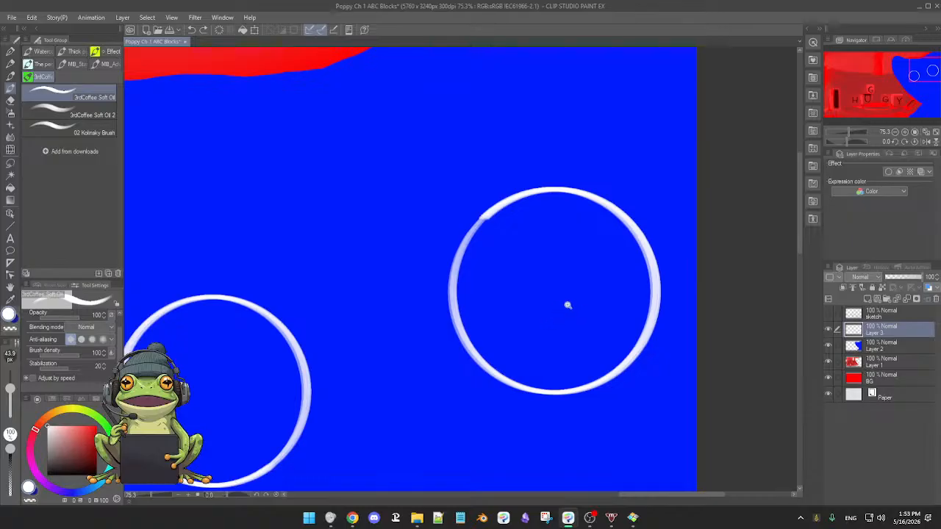
{"action": "scroll", "coordinate": [566, 305], "scroll_direction": "up", "scroll_amount": 1}
{"action": "scroll", "coordinate": [565, 307], "scroll_direction": "down", "scroll_amount": 2}
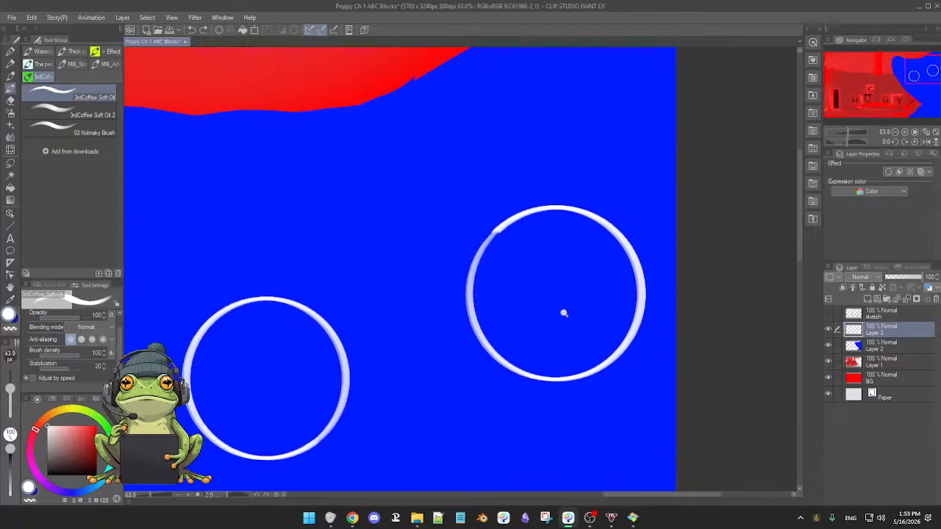
{"action": "scroll", "coordinate": [568, 312], "scroll_direction": "up", "scroll_amount": 1}
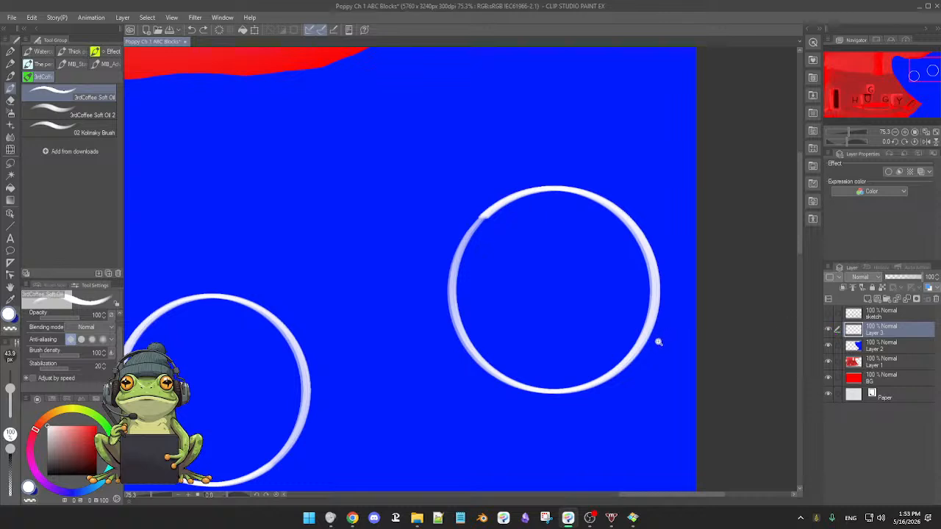
{"action": "scroll", "coordinate": [656, 341], "scroll_direction": "down", "scroll_amount": 3}
{"action": "left_click", "coordinate": [828, 313]}
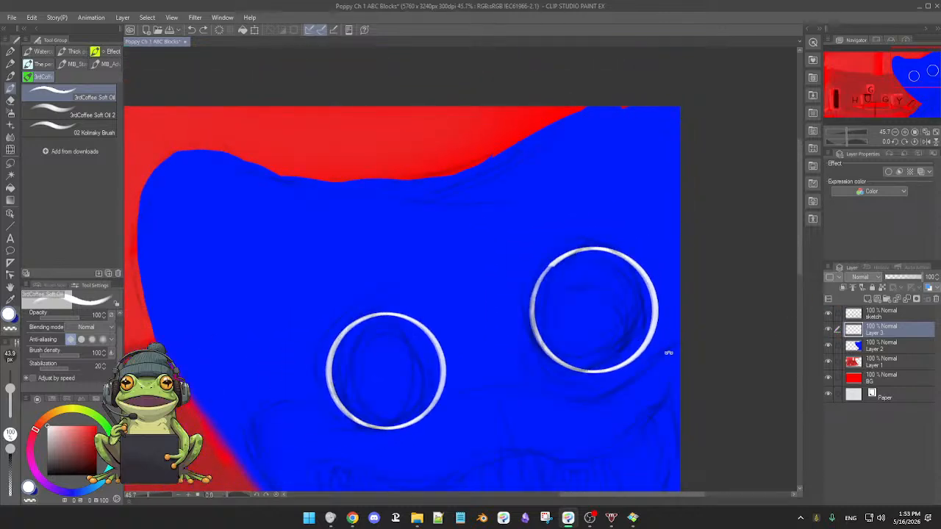
Try a hand-drawn black inner ring in the left-hand eye and undo it.
{"action": "scroll", "coordinate": [656, 356], "scroll_direction": "down", "scroll_amount": 1}
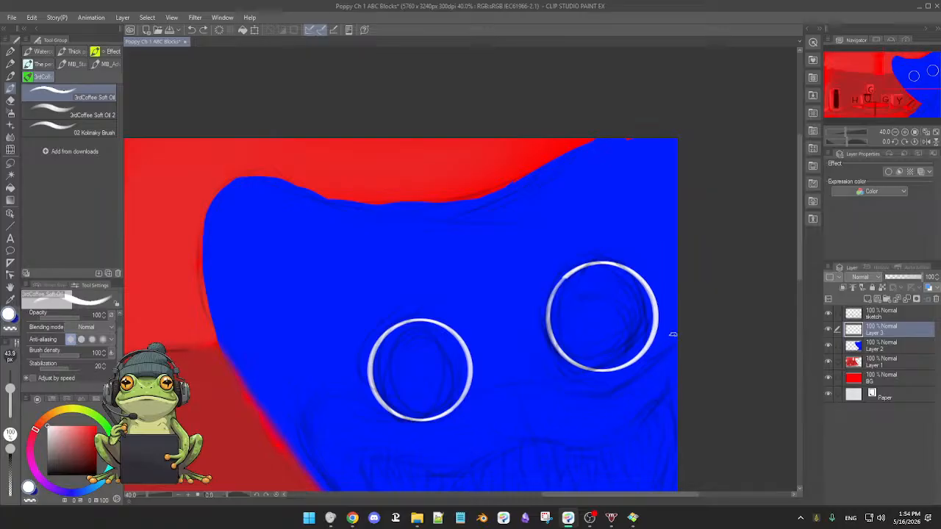
{"action": "mouse_move", "coordinate": [379, 346]}
{"action": "left_mouse_down"}
{"action": "mouse_move", "coordinate": [459, 371]}
{"action": "mouse_move", "coordinate": [400, 339]}
{"action": "left_mouse_up"}
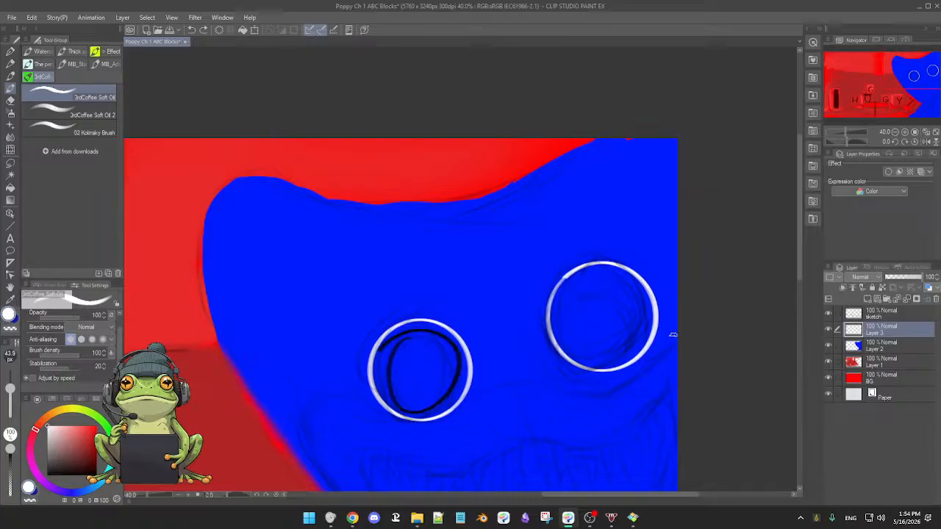
{"action": "key", "text": "ctrl+z"}
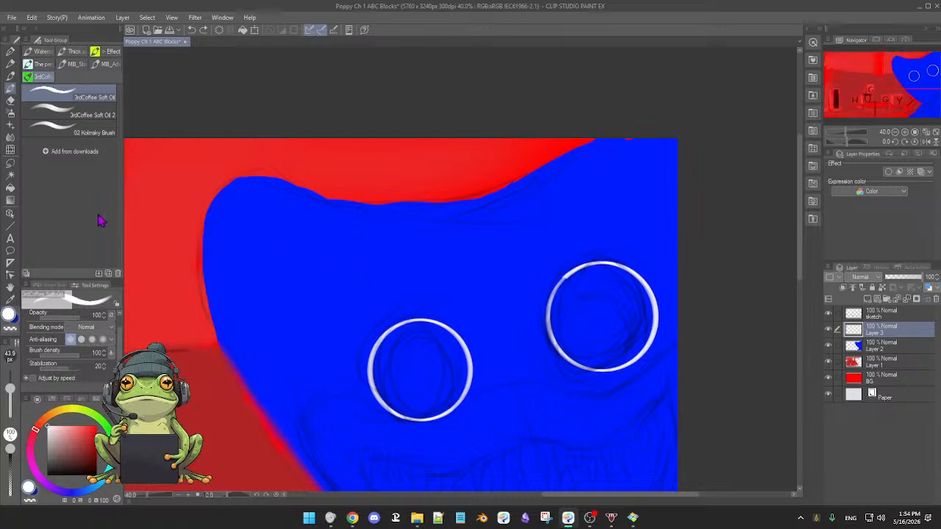
Auto select the inside of each white eye ring on the editing layer, fill both with white, and deselect.
{"action": "left_click", "coordinate": [10, 175]}
{"action": "left_click", "coordinate": [419, 365]}
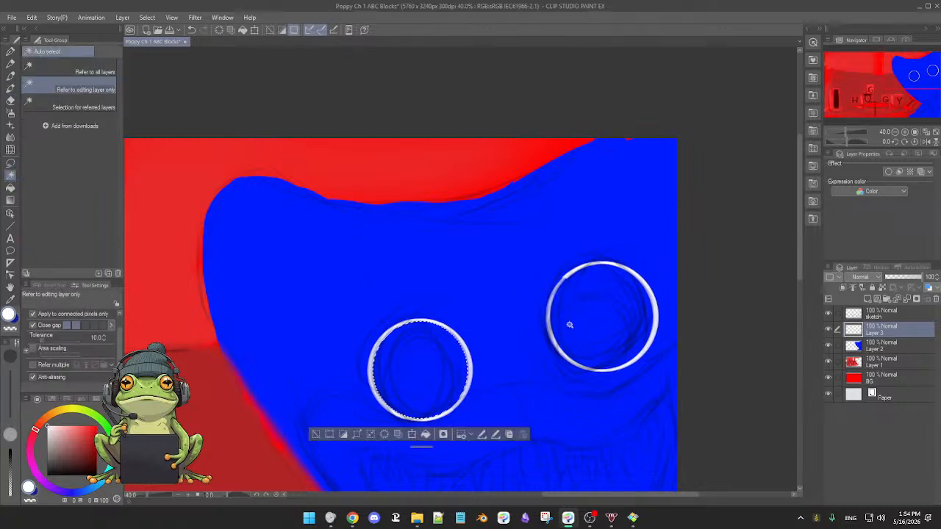
{"action": "left_click", "coordinate": [593, 320]}
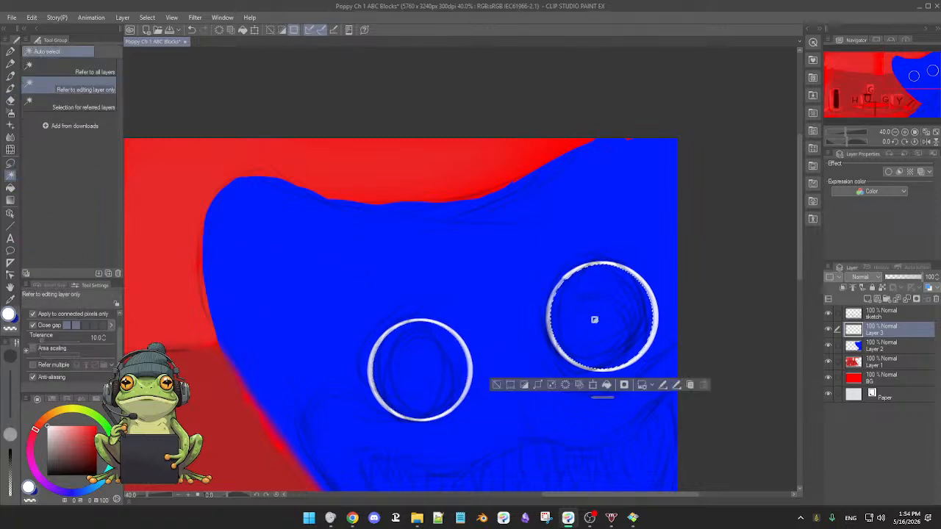
{"action": "left_click", "coordinate": [607, 384]}
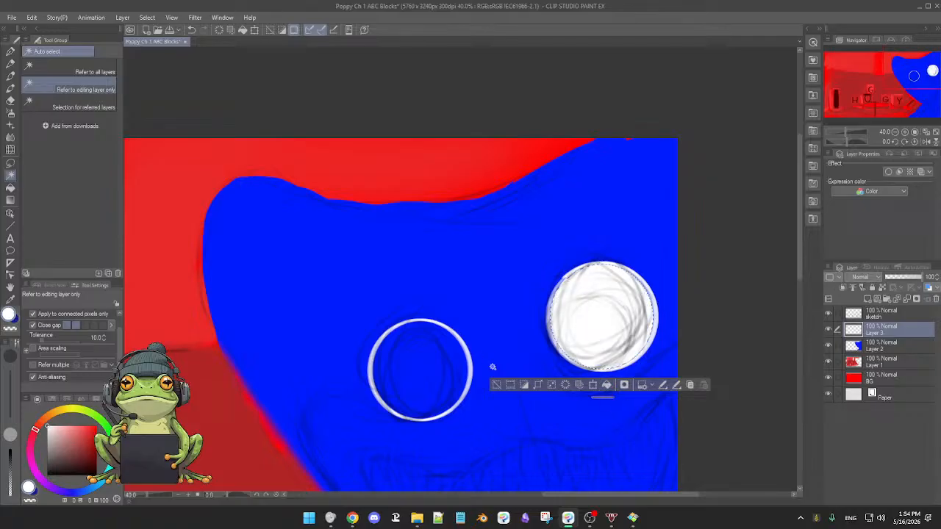
{"action": "left_click", "coordinate": [425, 366]}
{"action": "left_click", "coordinate": [426, 434]}
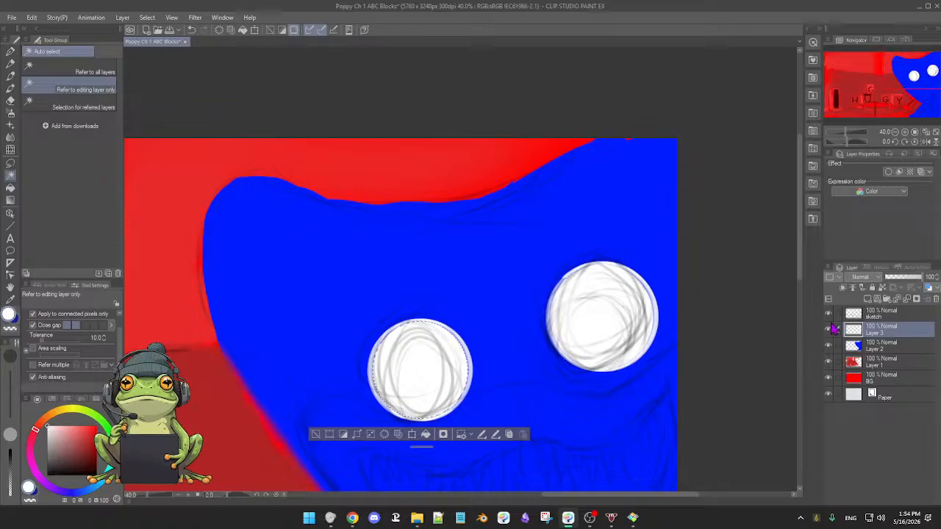
{"action": "left_click", "coordinate": [315, 434]}
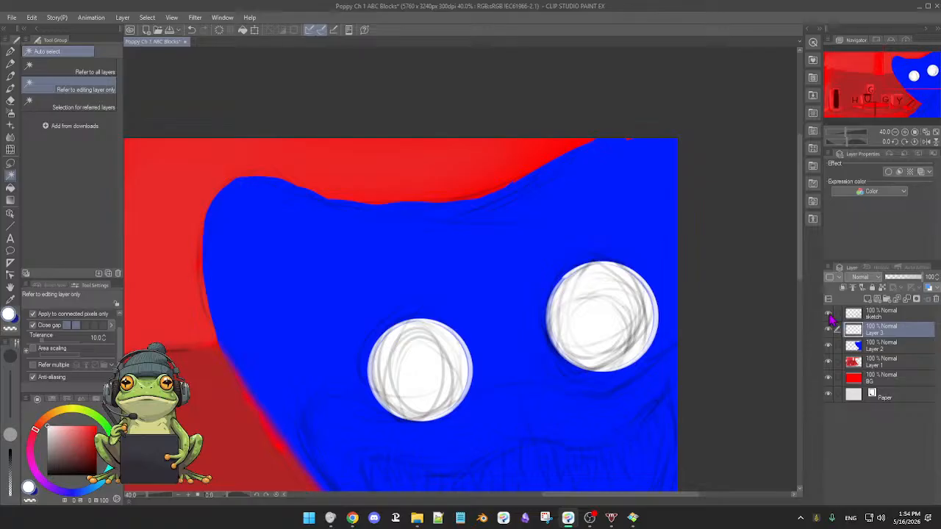
Hide the sketch layer, auto select the right-hand eye's white fill to check it, and deselect.
{"action": "left_click", "coordinate": [828, 314]}
{"action": "left_click", "coordinate": [649, 341]}
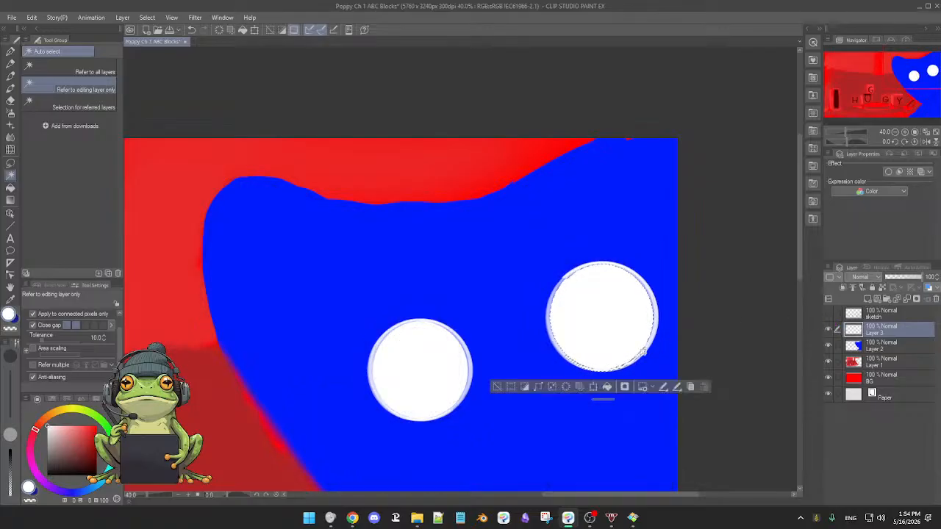
{"action": "left_click", "coordinate": [499, 387]}
Paint white over the translucent rim of the left-hand eye with the 3rdCoffee Soft Oil brush, working all the way around.
{"action": "scroll", "coordinate": [565, 374], "scroll_direction": "up", "scroll_amount": 3}
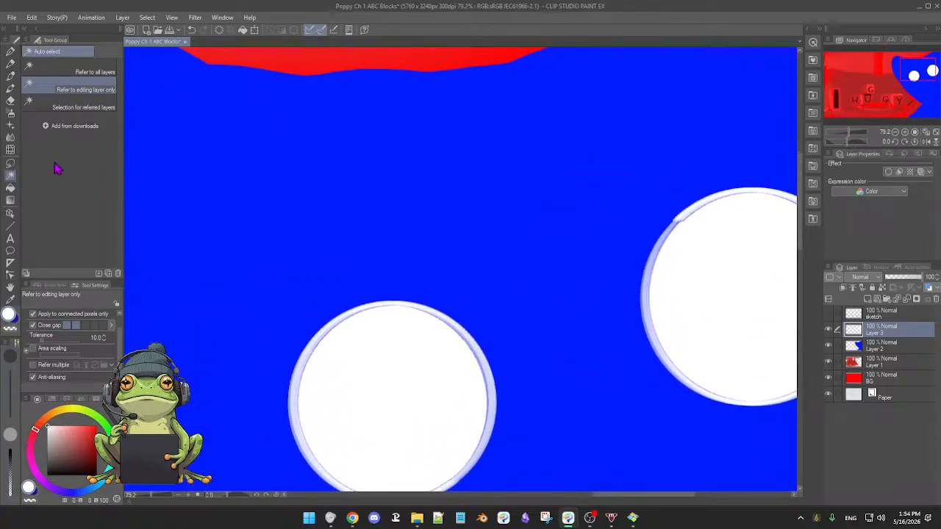
{"action": "key", "text": "b"}
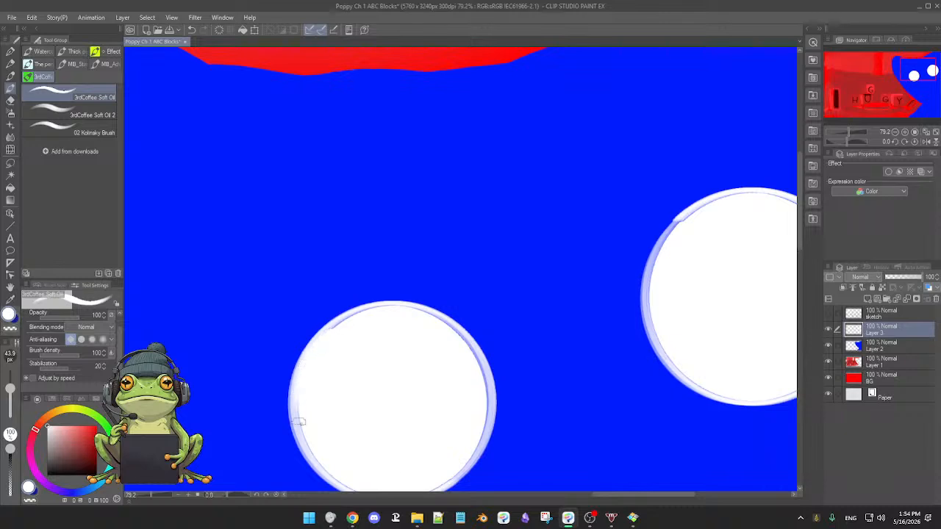
{"action": "left_click_drag", "start_coordinate": [352, 391], "coordinate": [365, 342]}
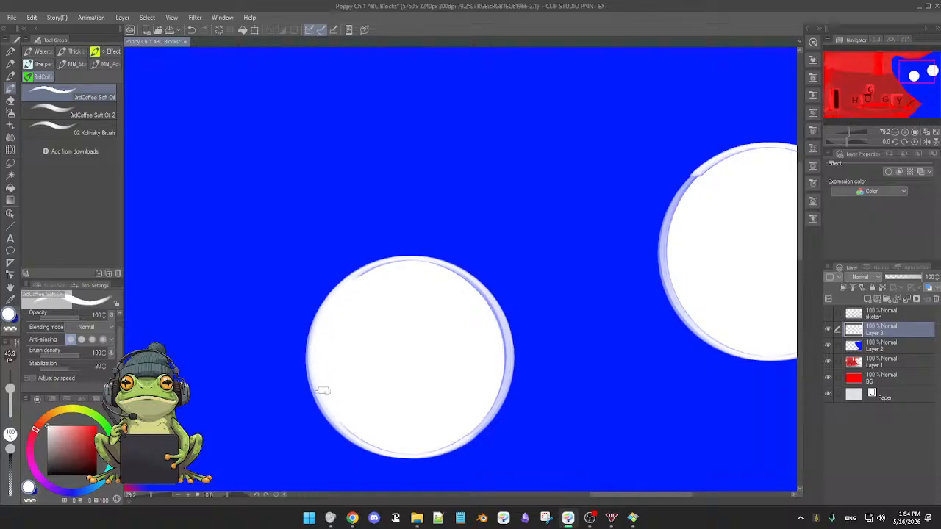
{"action": "left_click_drag", "start_coordinate": [425, 424], "coordinate": [298, 348]}
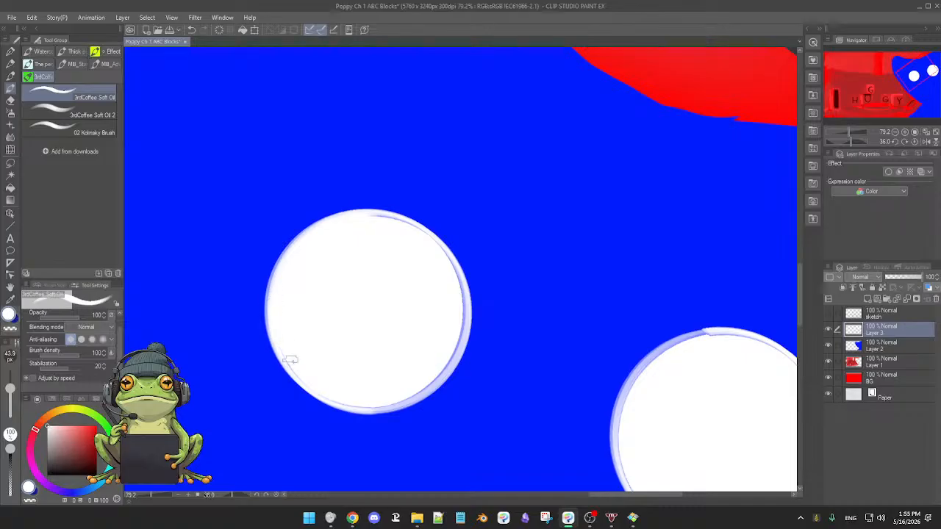
{"action": "left_click_drag", "start_coordinate": [279, 336], "coordinate": [284, 199]}
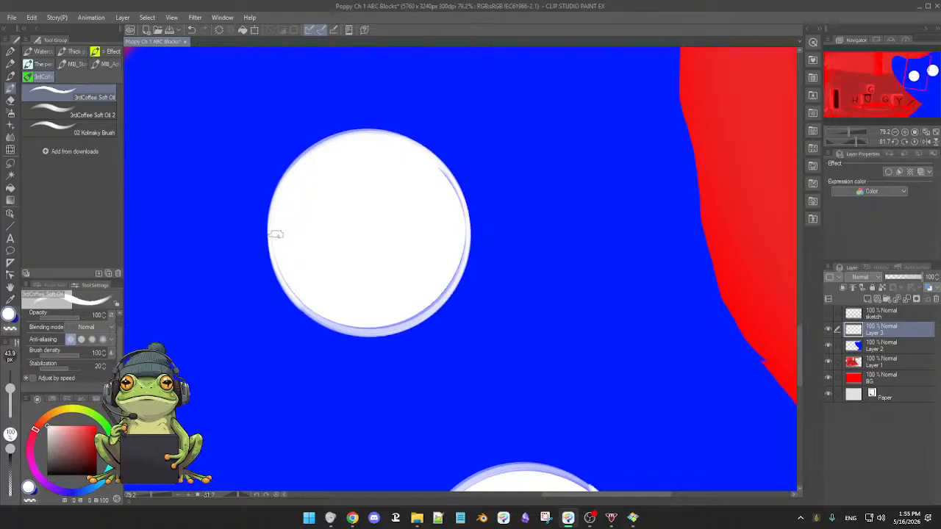
{"action": "left_click_drag", "start_coordinate": [399, 262], "coordinate": [318, 163]}
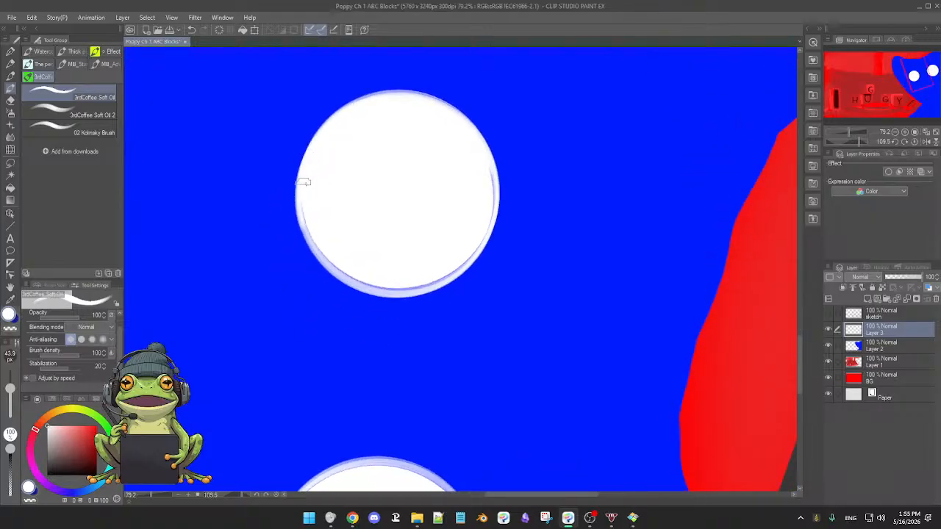
{"action": "left_click_drag", "start_coordinate": [403, 216], "coordinate": [426, 134]}
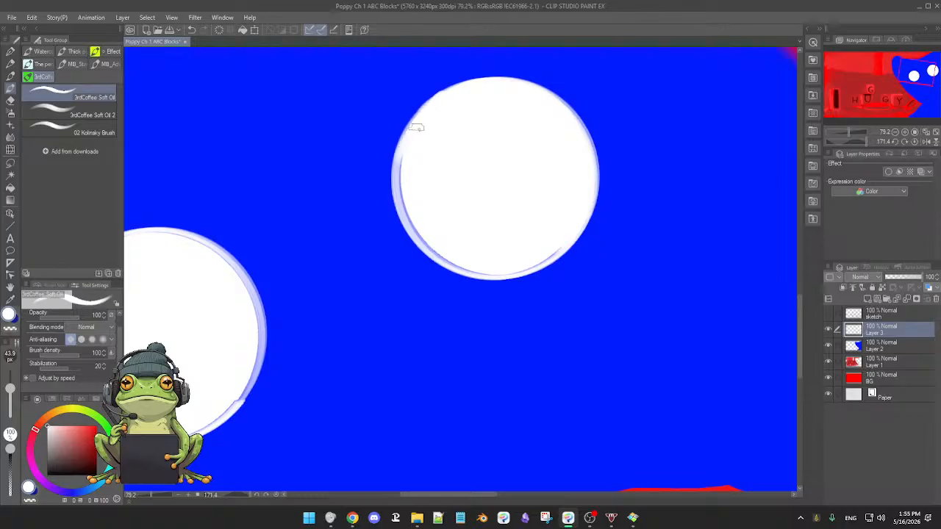
{"action": "mouse_move", "coordinate": [406, 142]}
{"action": "left_mouse_down"}
{"action": "mouse_move", "coordinate": [390, 189]}
{"action": "mouse_move", "coordinate": [410, 131]}
{"action": "mouse_move", "coordinate": [401, 177]}
{"action": "mouse_move", "coordinate": [401, 150]}
{"action": "mouse_move", "coordinate": [398, 161]}
{"action": "mouse_move", "coordinate": [403, 218]}
{"action": "mouse_move", "coordinate": [394, 168]}
{"action": "mouse_move", "coordinate": [415, 233]}
{"action": "mouse_move", "coordinate": [399, 205]}
{"action": "mouse_move", "coordinate": [429, 254]}
{"action": "mouse_move", "coordinate": [402, 213]}
{"action": "mouse_move", "coordinate": [439, 241]}
{"action": "left_mouse_up"}
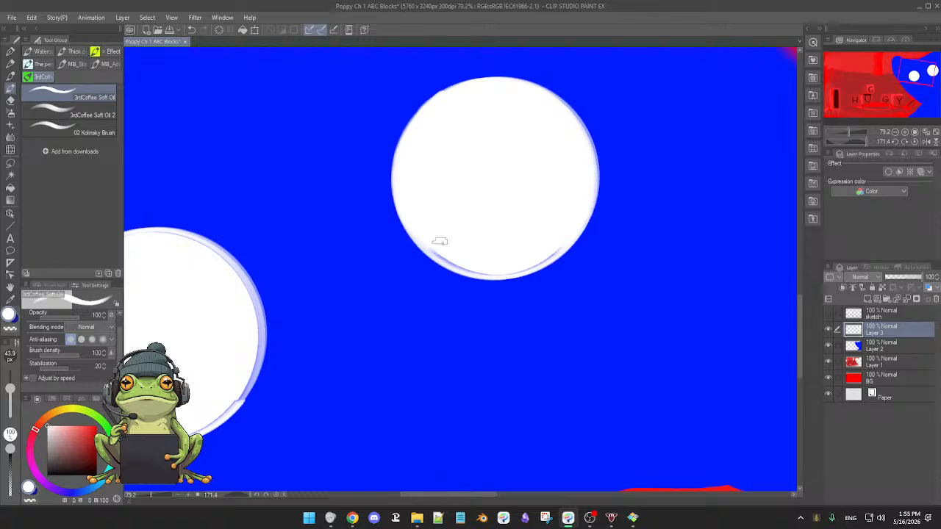
{"action": "left_click_drag", "start_coordinate": [486, 277], "coordinate": [441, 197]}
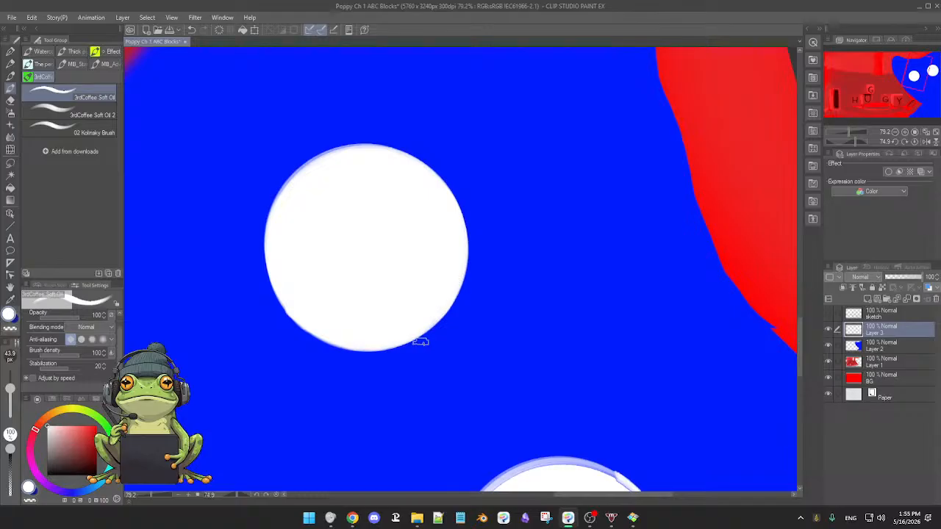
{"action": "left_click_drag", "start_coordinate": [421, 342], "coordinate": [504, 269]}
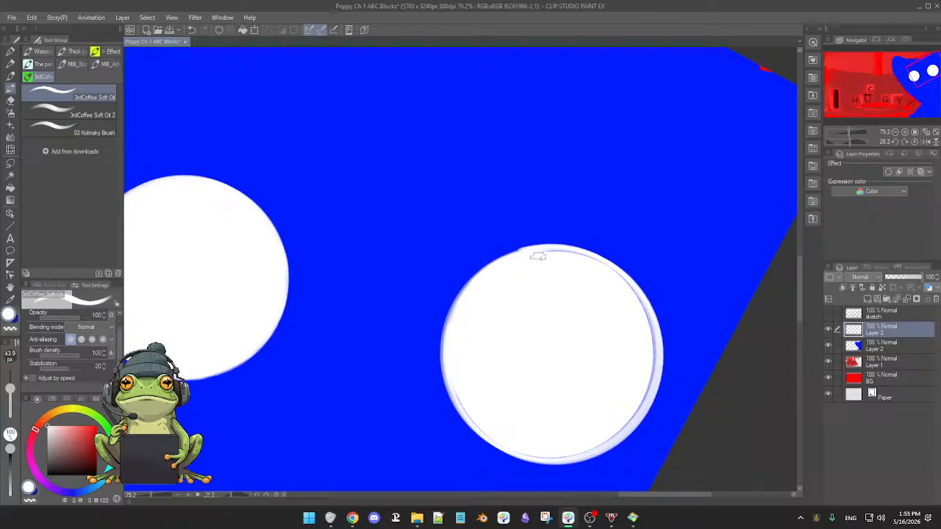
Paint white over the translucent rim of the right-hand eye until its edge is solid all around.
{"action": "left_click_drag", "start_coordinate": [579, 359], "coordinate": [588, 325]}
{"action": "left_click_drag", "start_coordinate": [552, 383], "coordinate": [478, 331]}
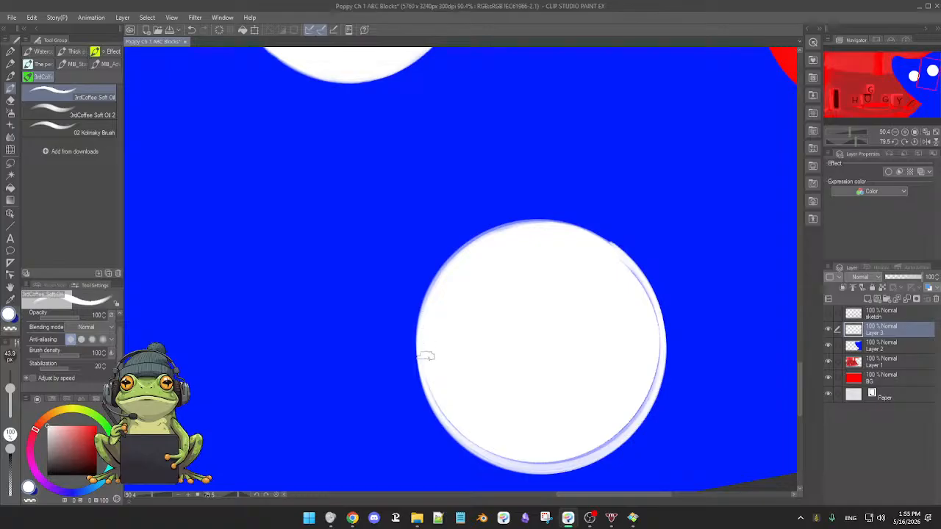
{"action": "left_click_drag", "start_coordinate": [469, 388], "coordinate": [352, 340]}
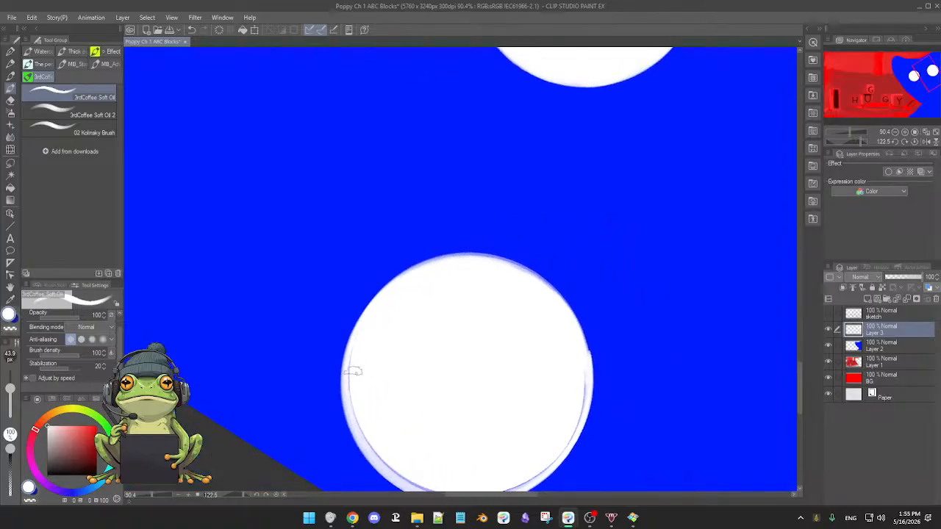
{"action": "left_click_drag", "start_coordinate": [361, 417], "coordinate": [461, 237]}
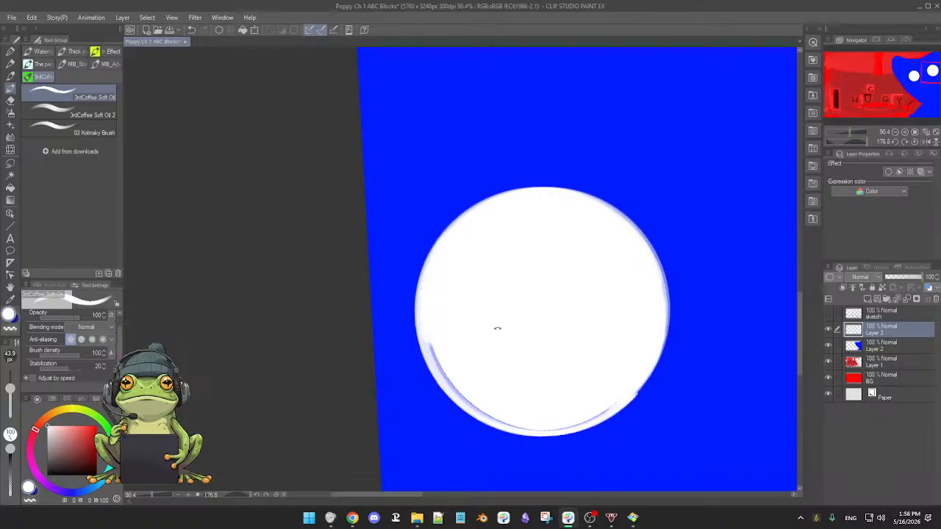
{"action": "left_click_drag", "start_coordinate": [496, 328], "coordinate": [395, 273]}
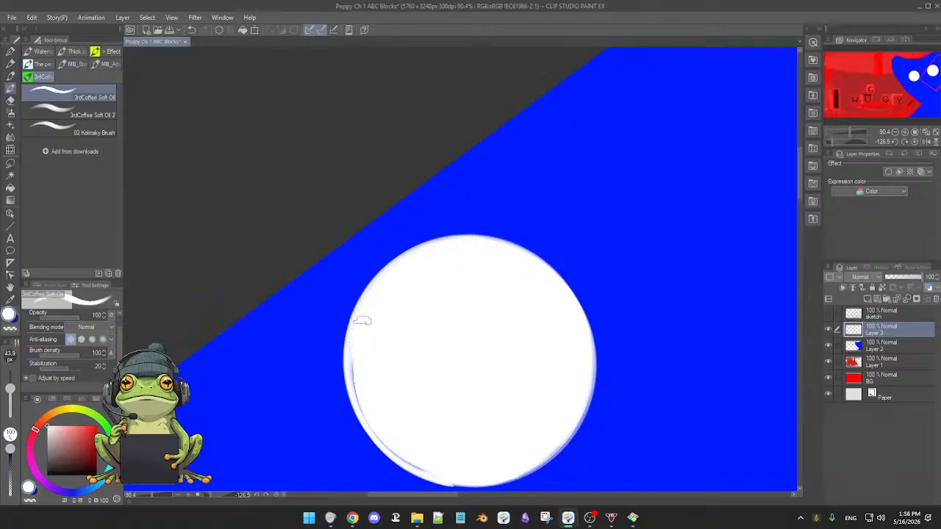
{"action": "left_click_drag", "start_coordinate": [357, 374], "coordinate": [335, 281]}
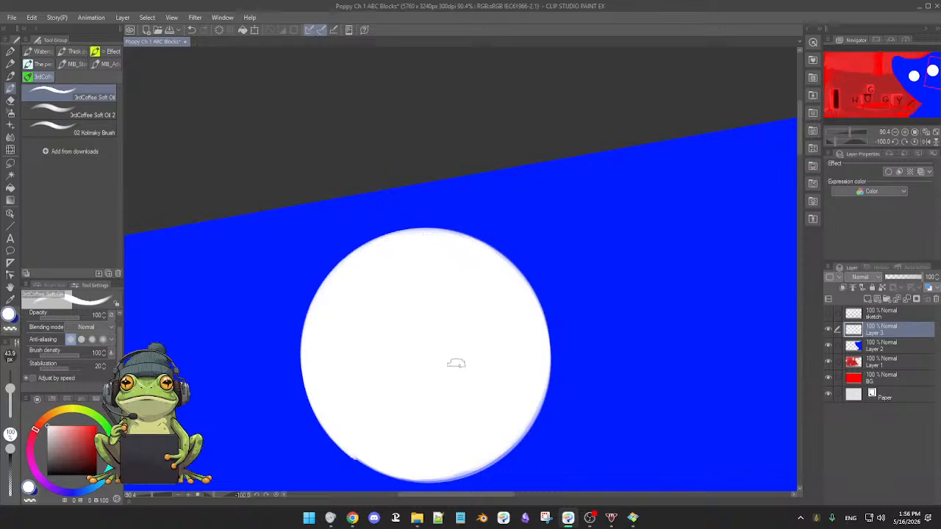
{"action": "double_click", "coordinate": [423, 422]}
{"action": "left_click_drag", "start_coordinate": [472, 390], "coordinate": [440, 385]}
{"action": "left_click_drag", "start_coordinate": [382, 382], "coordinate": [470, 381]}
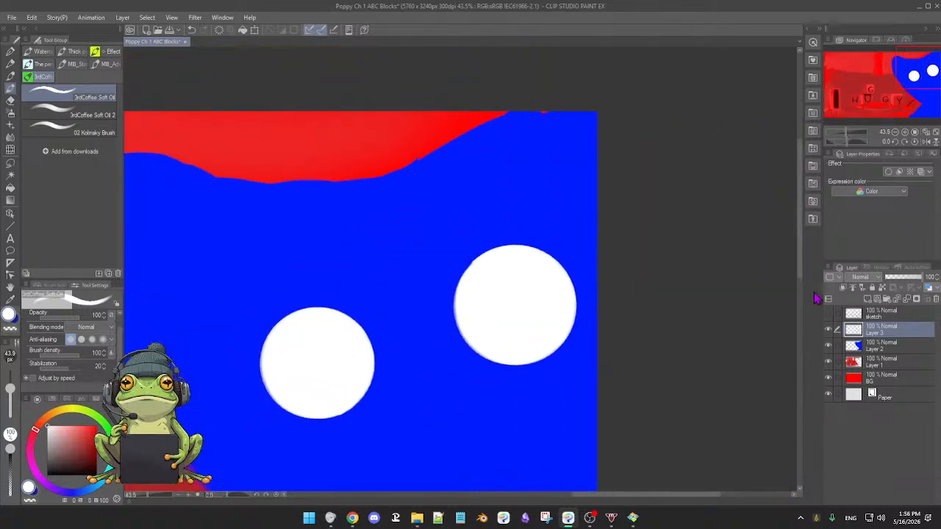
Rename the layer with the white eyeballs as "white circles".
{"action": "double_click", "coordinate": [877, 332]}
{"action": "type", "text": "white"}
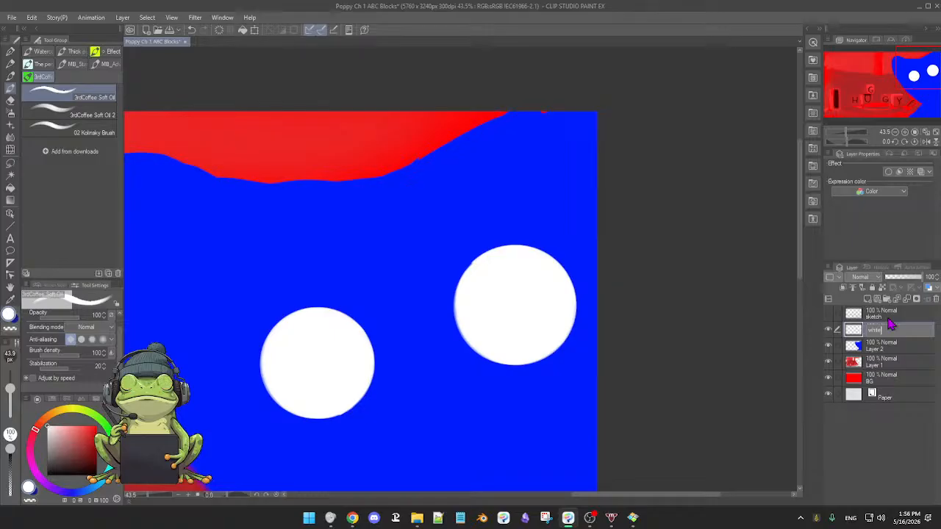
{"action": "type", "text": " circles"}
{"action": "key", "text": "Return"}
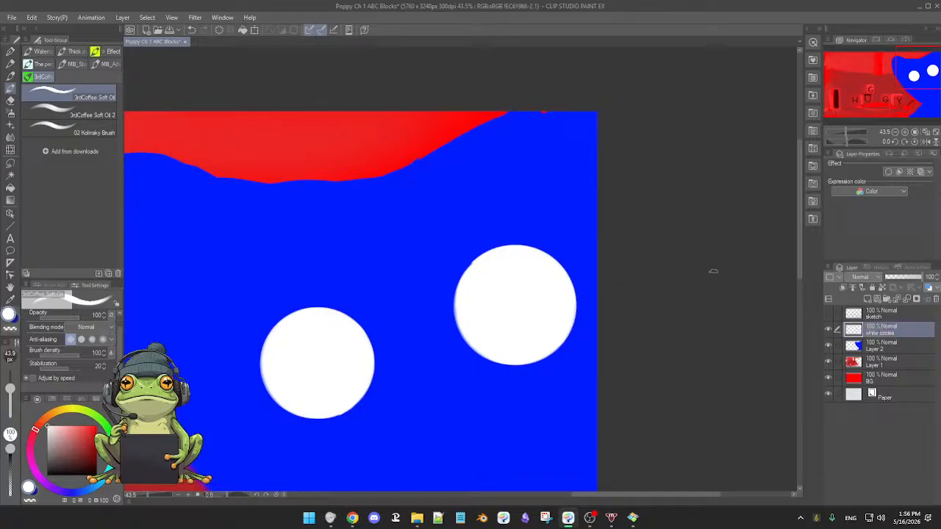
Add a layer named "black puplies" above the white circles layer and set the drawing colour to black.
{"action": "left_click", "coordinate": [868, 299]}
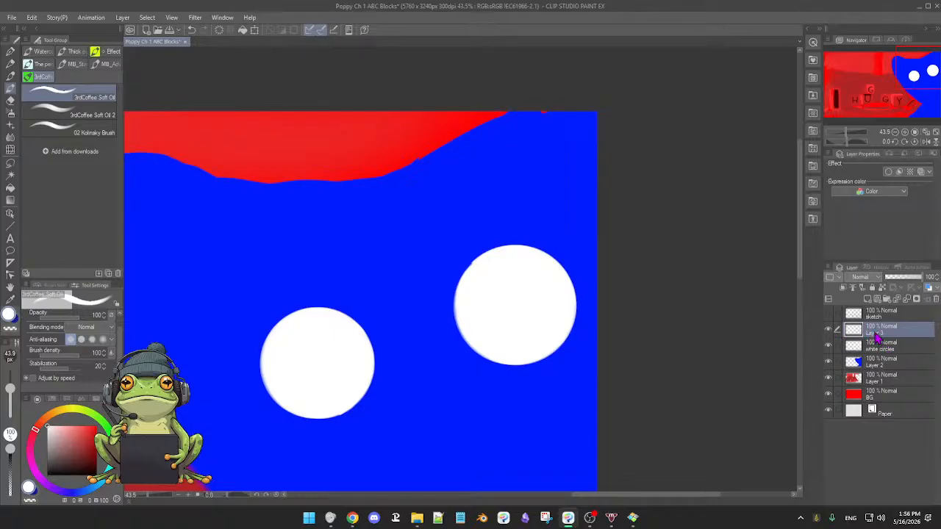
{"action": "double_click", "coordinate": [874, 334]}
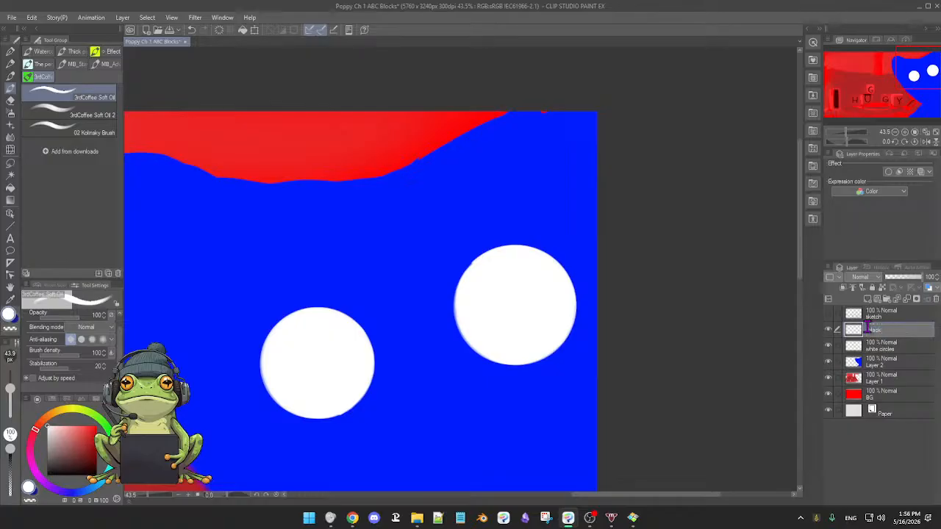
{"action": "key", "text": "Return"}
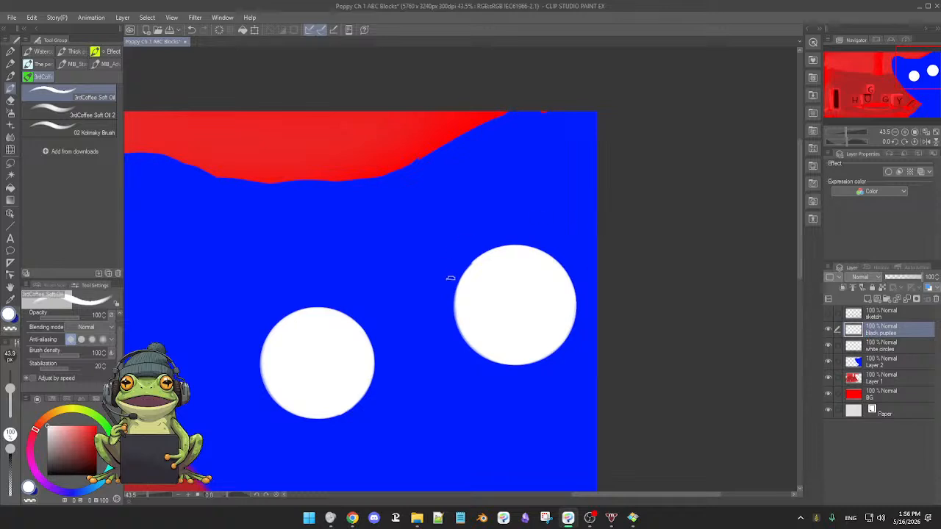
{"action": "left_click_drag", "start_coordinate": [410, 287], "coordinate": [507, 245]}
{"action": "left_click", "coordinate": [93, 468]}
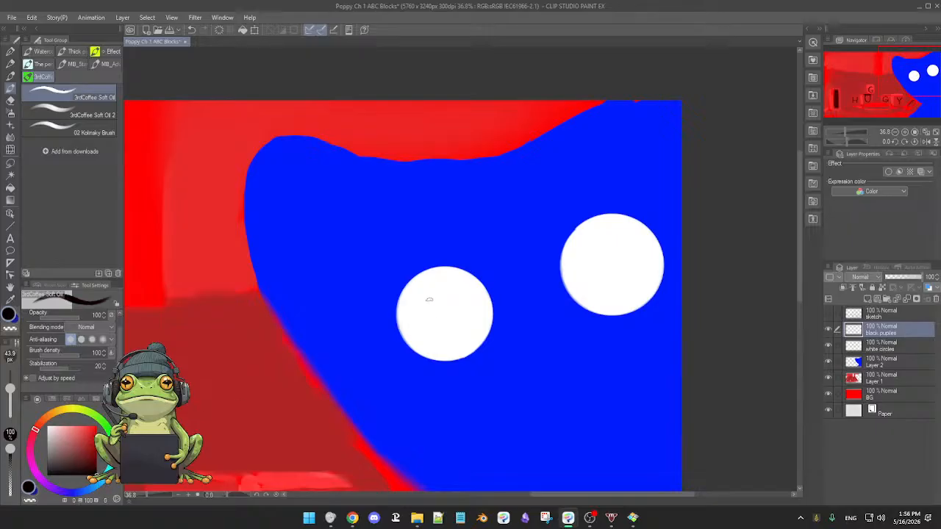
Try a black ring in the left-hand eye, converting it to a true circle, enlarging it and moving it toward the eye's upper edge.
{"action": "mouse_move", "coordinate": [431, 288]}
{"action": "left_mouse_down"}
{"action": "mouse_move", "coordinate": [411, 326]}
{"action": "mouse_move", "coordinate": [481, 306]}
{"action": "mouse_move", "coordinate": [424, 289]}
{"action": "left_mouse_up"}
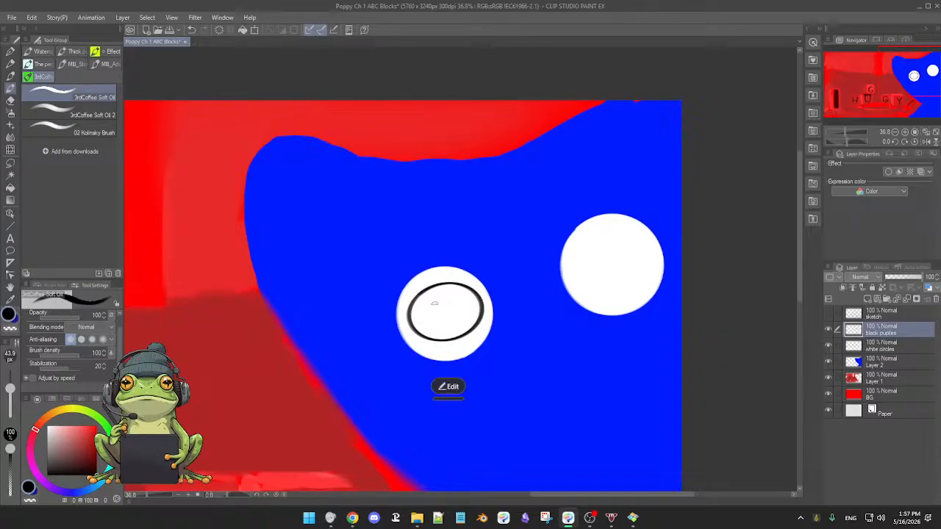
{"action": "left_click", "coordinate": [448, 385]}
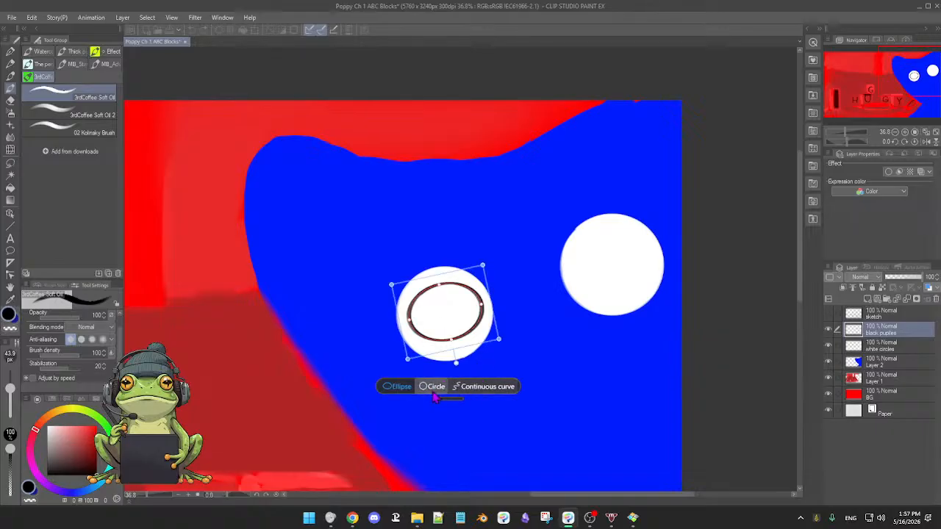
{"action": "left_click", "coordinate": [433, 390]}
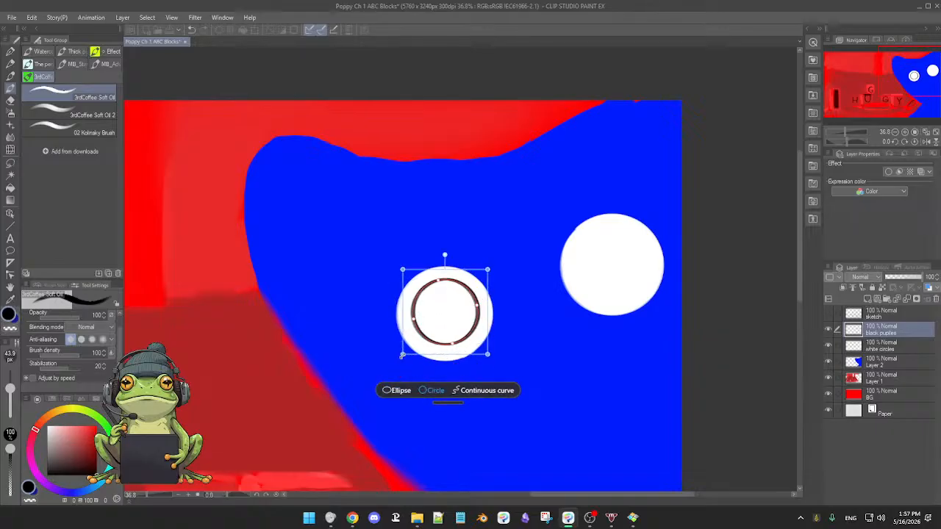
{"action": "left_click_drag", "start_coordinate": [401, 356], "coordinate": [394, 363]}
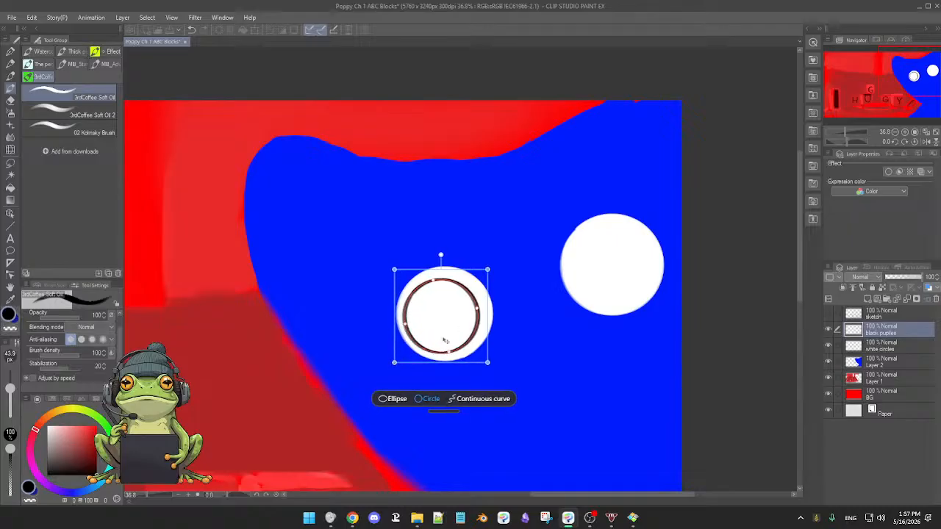
{"action": "left_click_drag", "start_coordinate": [445, 340], "coordinate": [443, 323]}
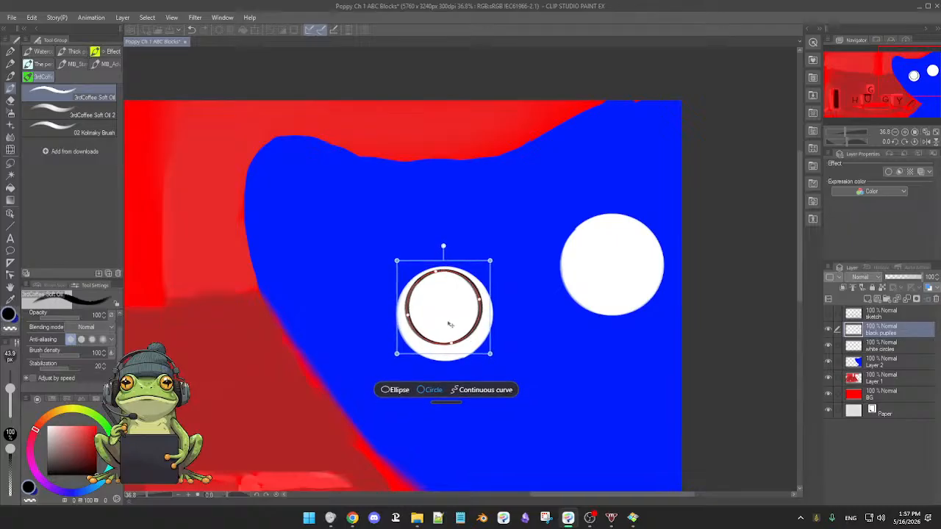
{"action": "left_click_drag", "start_coordinate": [489, 354], "coordinate": [495, 358]}
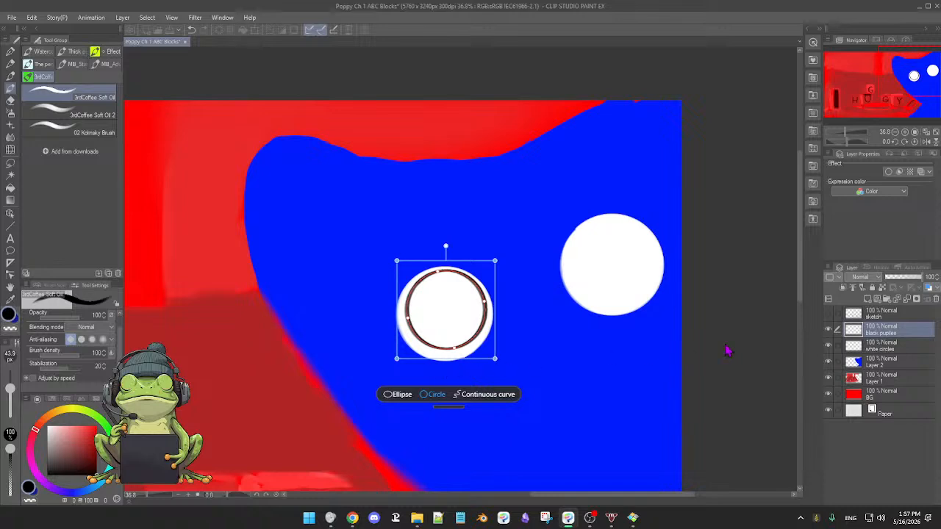
Save the illustration and show the sketch layer again.
{"action": "left_click", "coordinate": [829, 316]}
{"action": "key", "text": "ctrl+s"}
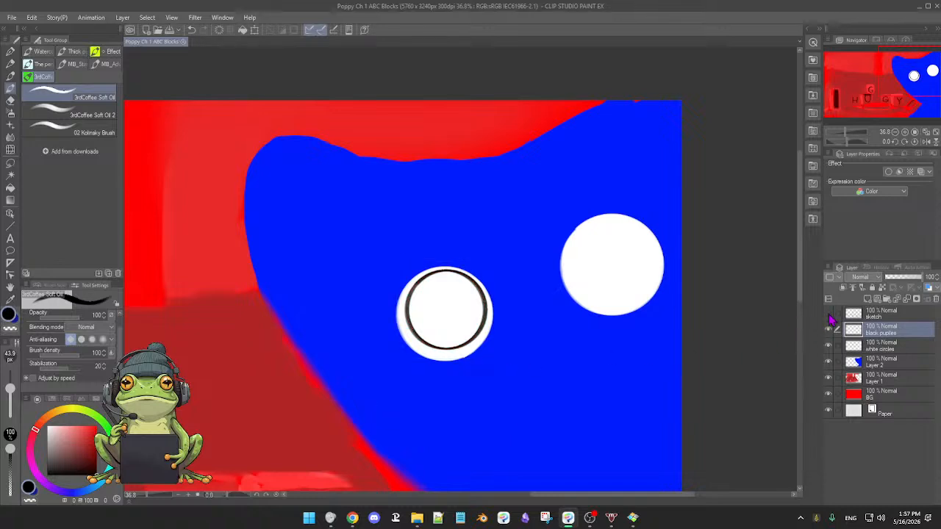
{"action": "left_click", "coordinate": [829, 314]}
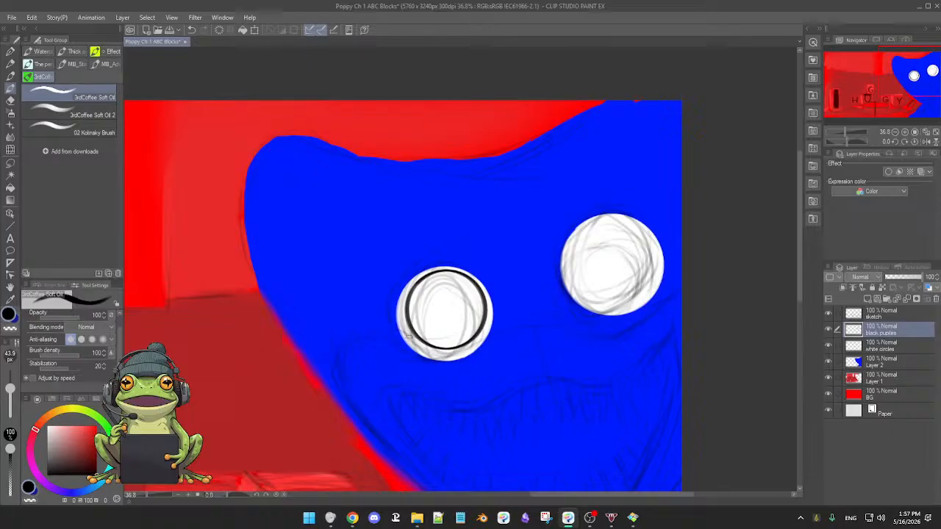
Undo the black ring in the left-hand eye.
{"action": "key", "text": "ctrl+z"}
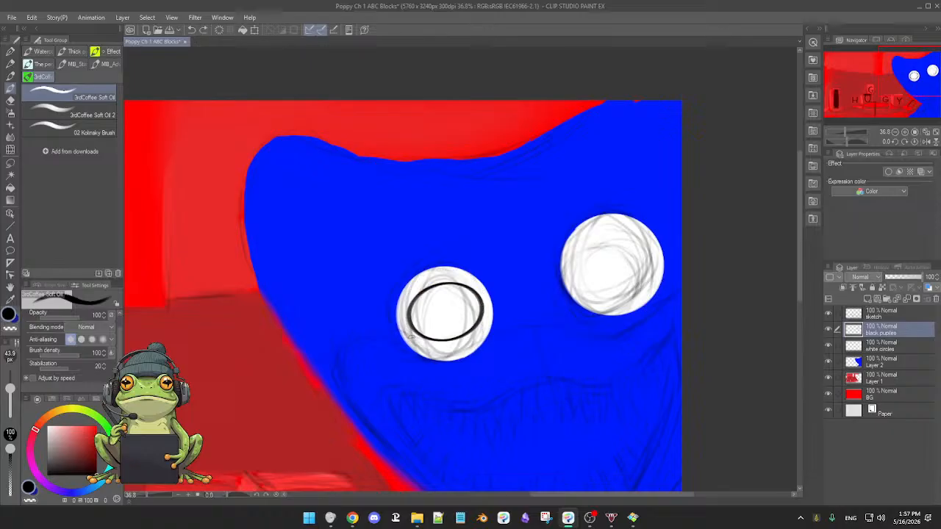
{"action": "key", "text": "ctrl+y"}
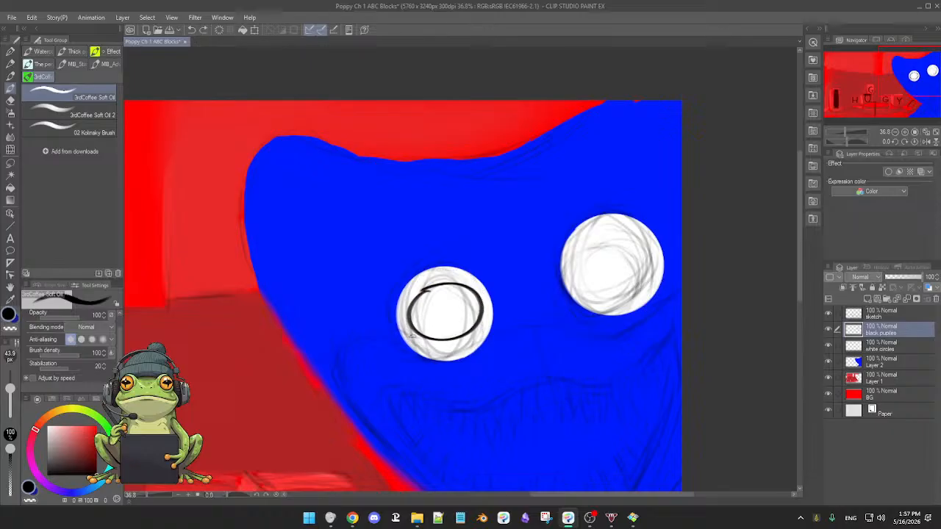
{"action": "key", "text": "ctrl+z"}
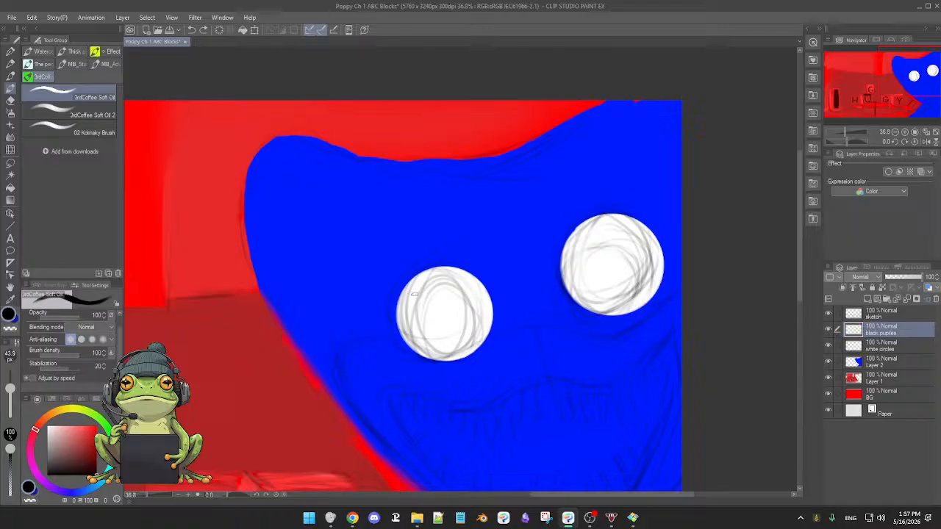
Draw a black ring in the left-hand eye as a true circle, enlarged and placed toward the eyeball's upper edge.
{"action": "mouse_move", "coordinate": [418, 290]}
{"action": "left_mouse_down"}
{"action": "mouse_move", "coordinate": [452, 336]}
{"action": "mouse_move", "coordinate": [432, 277]}
{"action": "mouse_move", "coordinate": [416, 294]}
{"action": "left_mouse_up"}
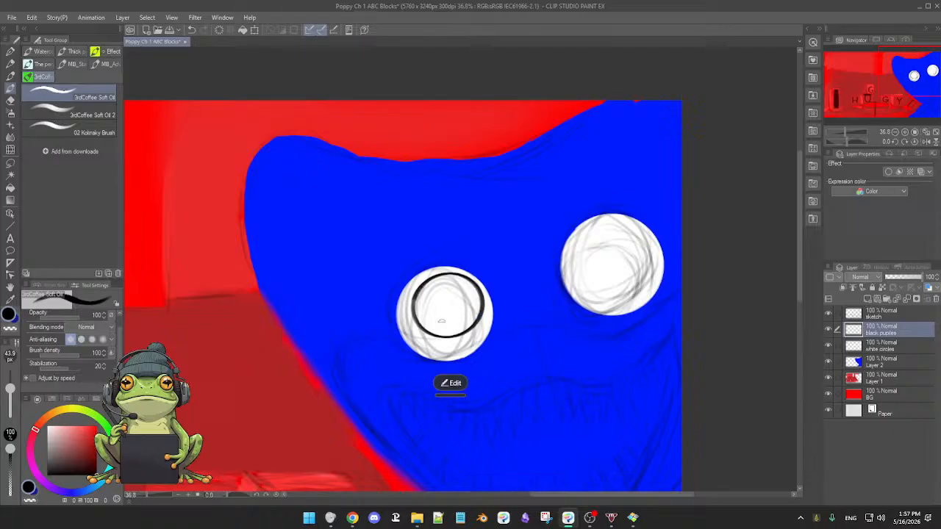
{"action": "left_click", "coordinate": [450, 382]}
{"action": "left_click", "coordinate": [460, 383]}
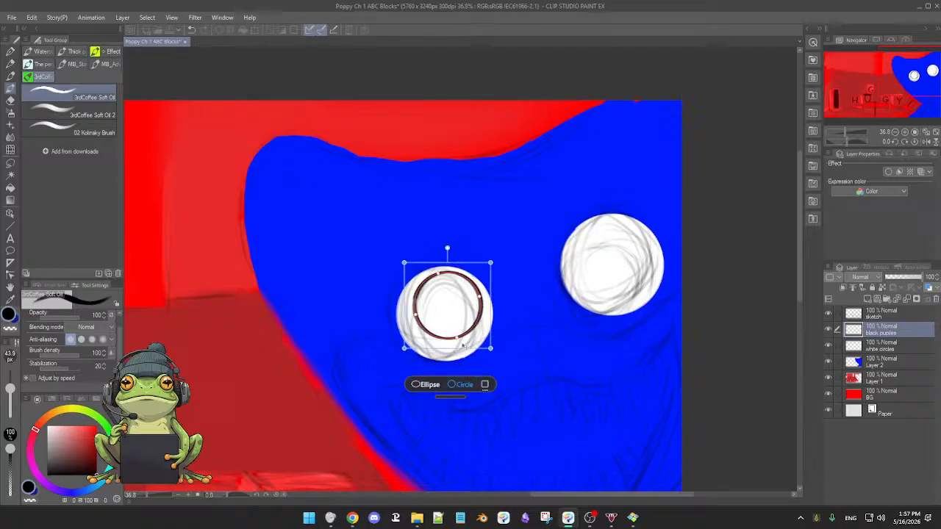
{"action": "left_click_drag", "start_coordinate": [449, 318], "coordinate": [441, 318]}
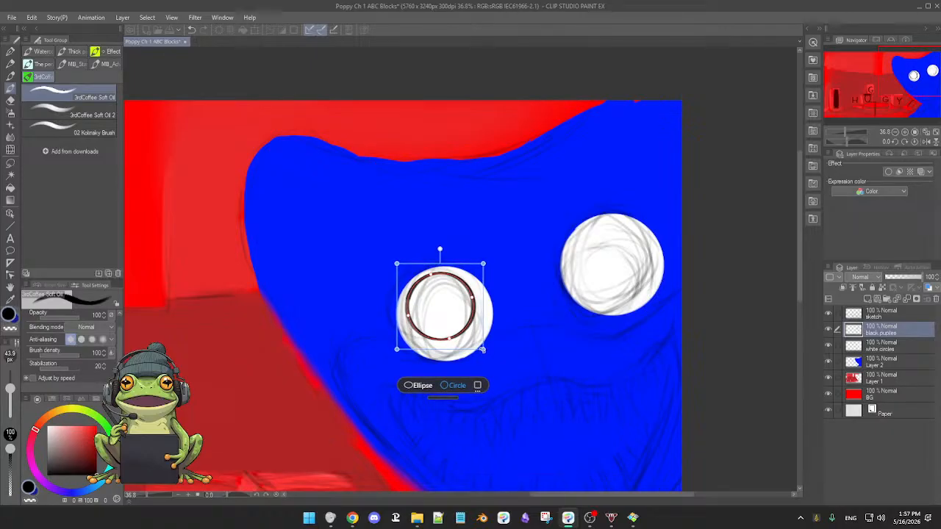
{"action": "left_click_drag", "start_coordinate": [482, 349], "coordinate": [463, 327]}
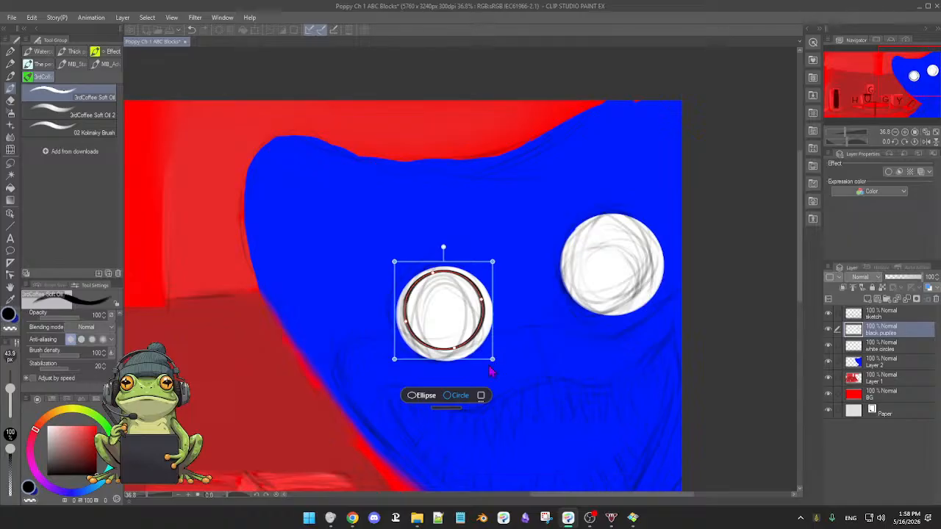
{"action": "left_click", "coordinate": [454, 397]}
{"action": "key", "text": "Return"}
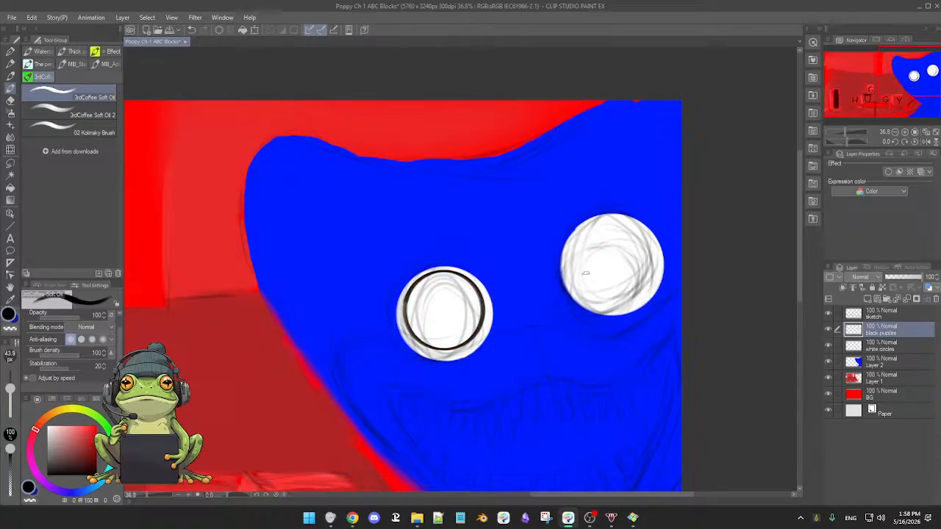
Draw a black ring in the right-hand eye as a true circle, enlarged to nearly fill the eyeball and placed slightly above its centre.
{"action": "mouse_move", "coordinate": [599, 235]}
{"action": "left_mouse_down"}
{"action": "mouse_move", "coordinate": [582, 264]}
{"action": "mouse_move", "coordinate": [631, 287]}
{"action": "mouse_move", "coordinate": [586, 235]}
{"action": "left_mouse_up"}
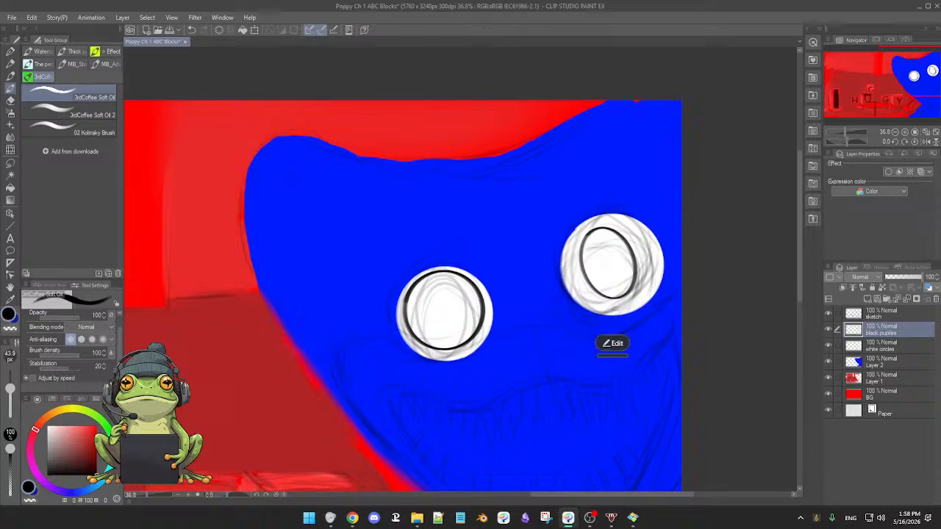
{"action": "left_click", "coordinate": [614, 343]}
{"action": "left_click", "coordinate": [621, 343]}
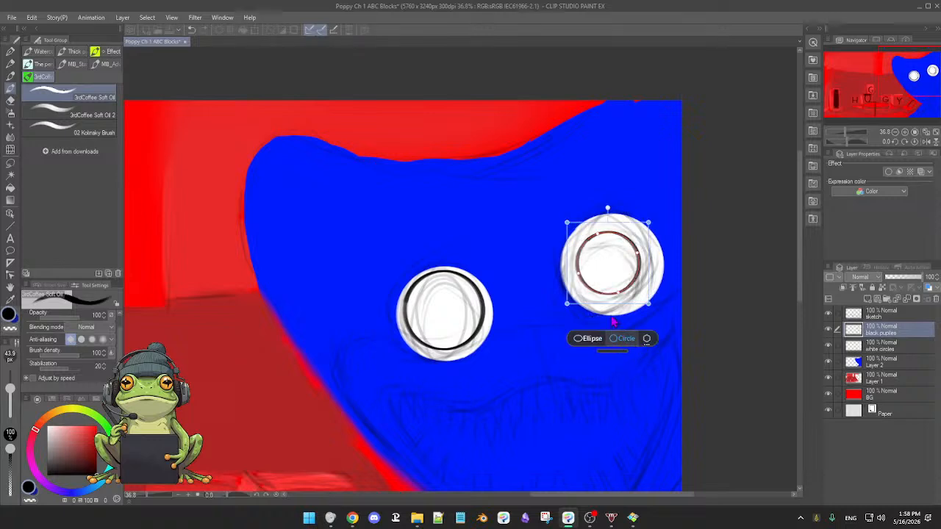
{"action": "left_click_drag", "start_coordinate": [648, 222], "coordinate": [663, 204]}
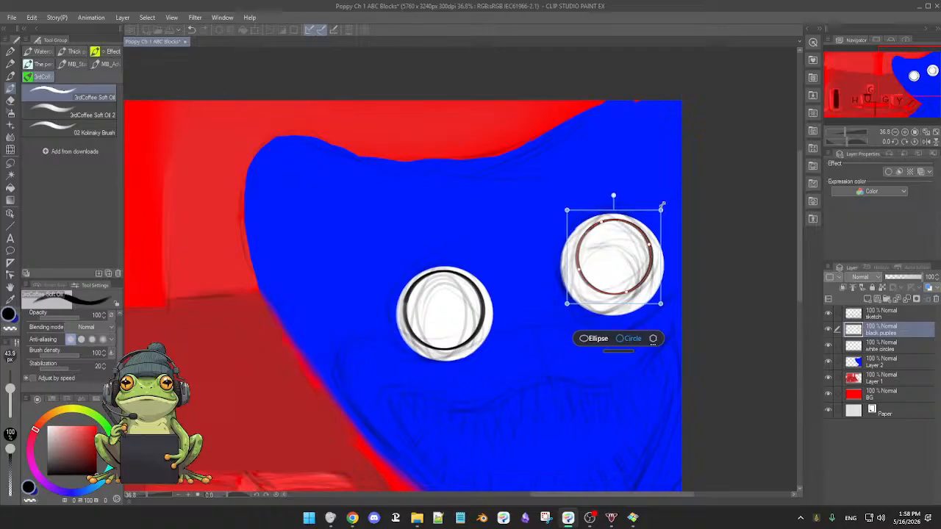
{"action": "left_click_drag", "start_coordinate": [614, 278], "coordinate": [604, 285]}
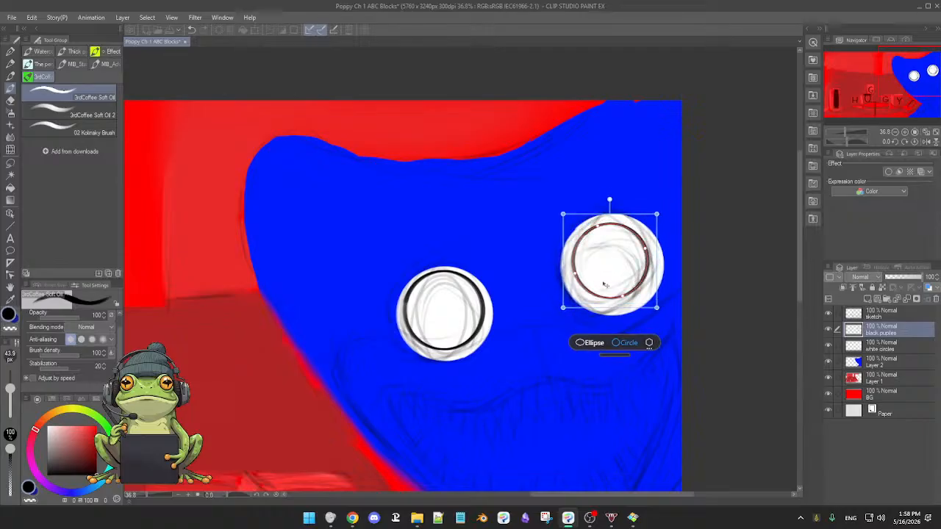
{"action": "left_click_drag", "start_coordinate": [657, 309], "coordinate": [667, 319]}
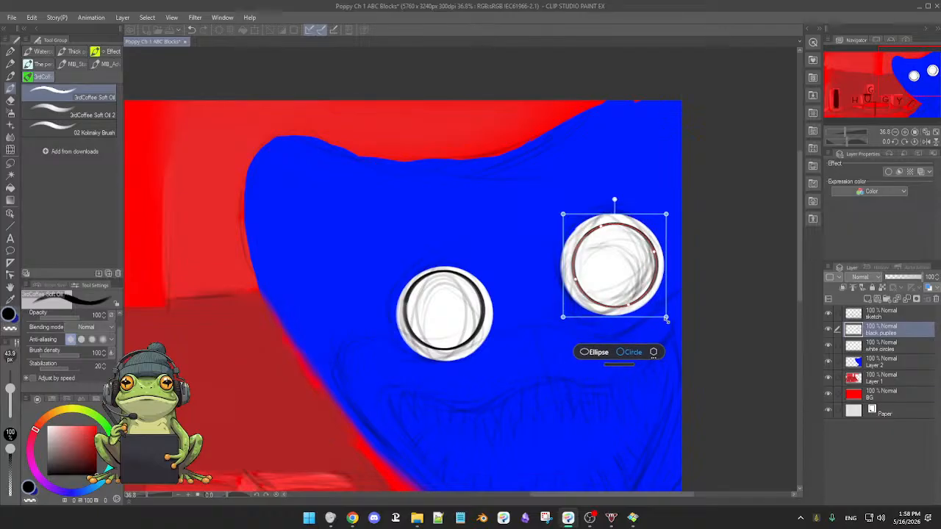
{"action": "left_click_drag", "start_coordinate": [626, 277], "coordinate": [617, 279]}
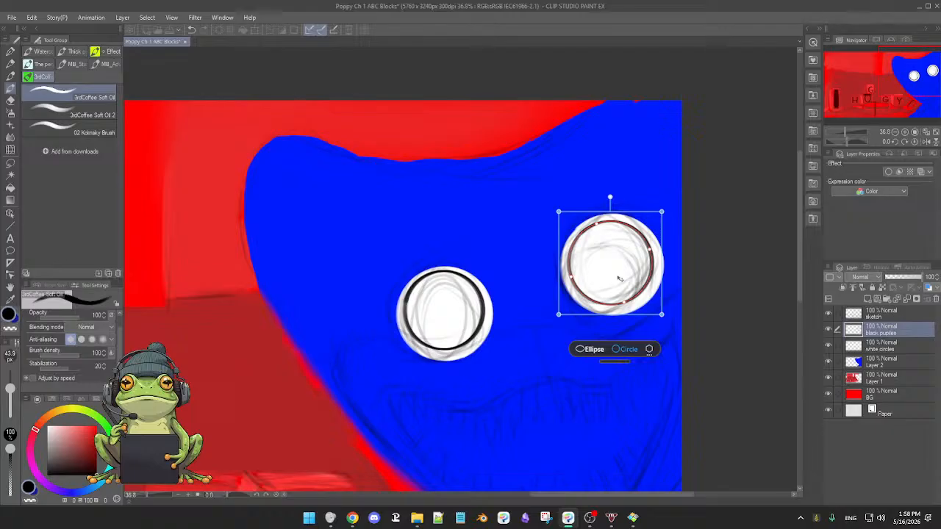
{"action": "left_click_drag", "start_coordinate": [619, 279], "coordinate": [620, 277]}
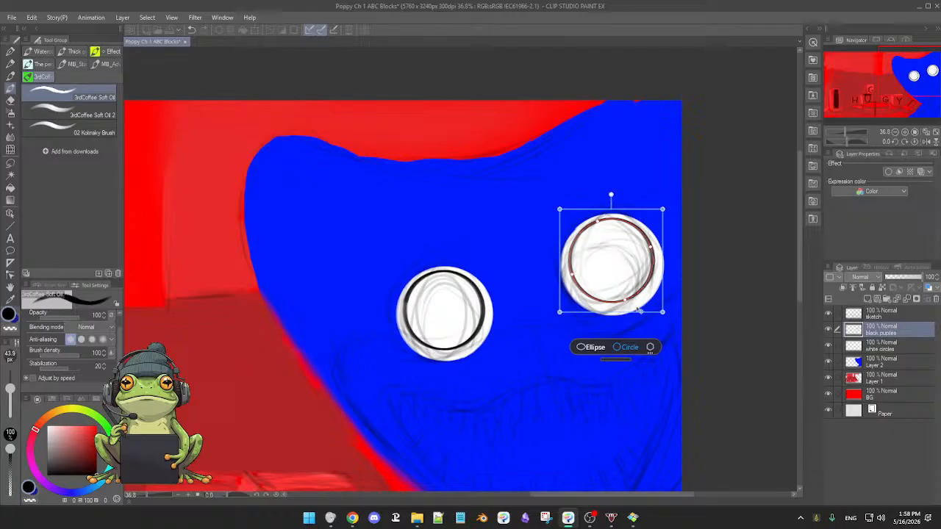
{"action": "left_click_drag", "start_coordinate": [663, 314], "coordinate": [667, 318]}
{"action": "left_click_drag", "start_coordinate": [621, 281], "coordinate": [619, 282]}
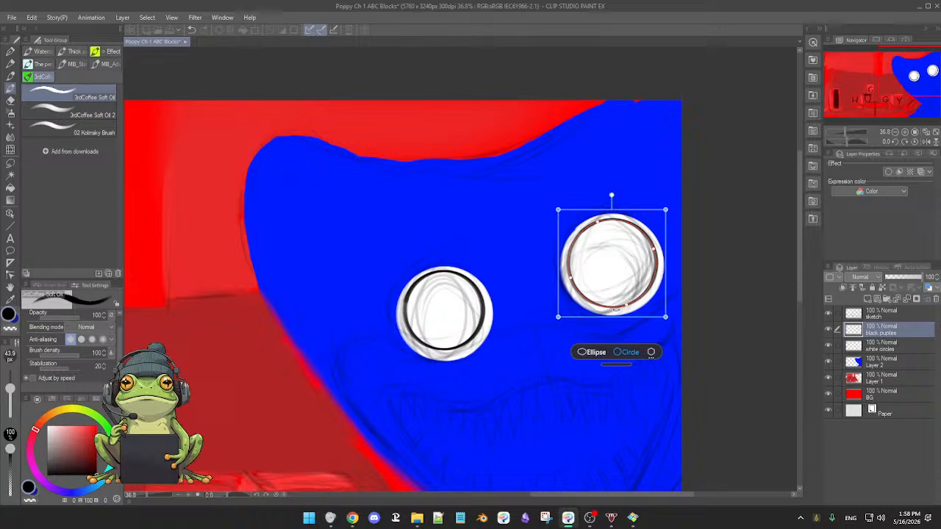
{"action": "left_click", "coordinate": [606, 388]}
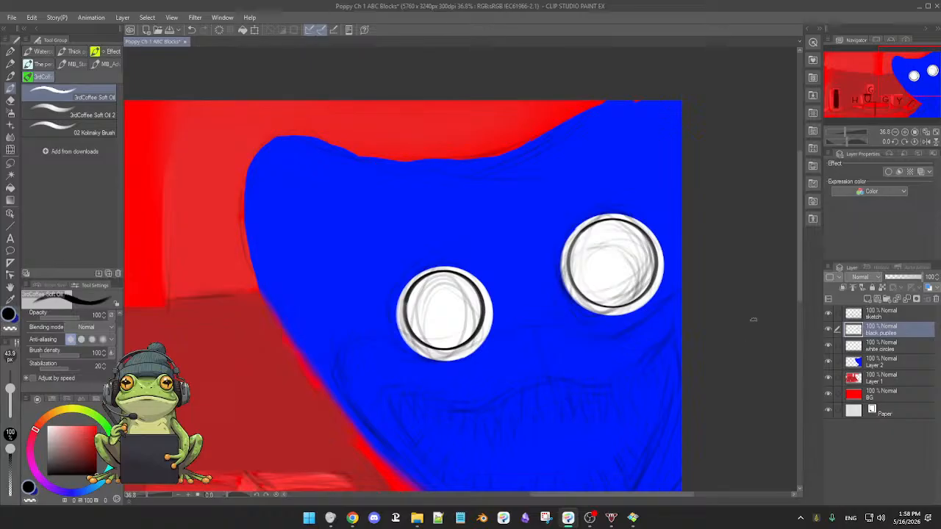
Select the insides of both rings on the pupil layer, fill them with black and clear the selection.
{"action": "left_click", "coordinate": [10, 176]}
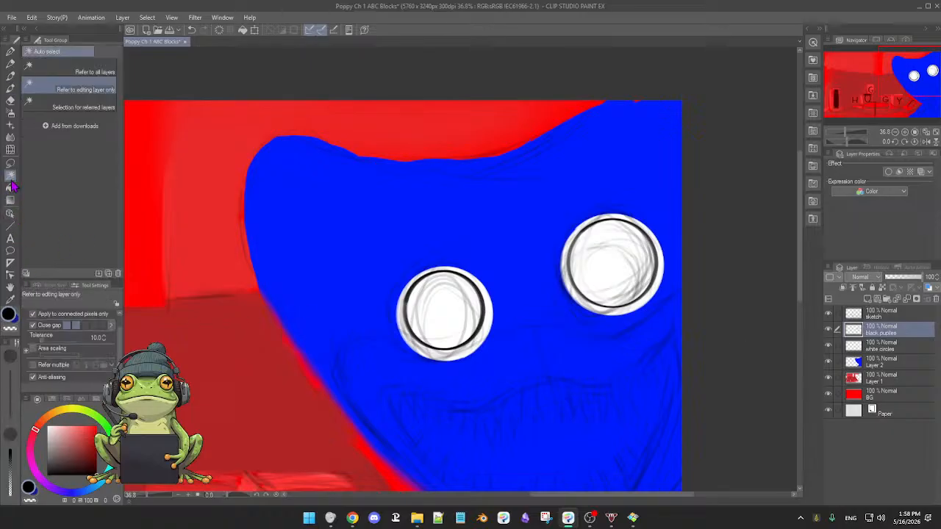
{"action": "left_click", "coordinate": [445, 317]}
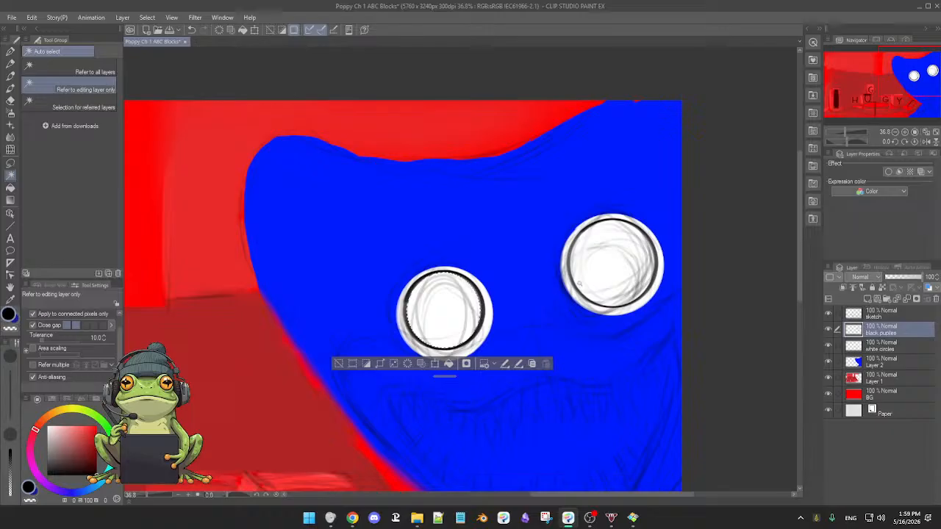
{"action": "left_click", "coordinate": [608, 273], "text": "shift"}
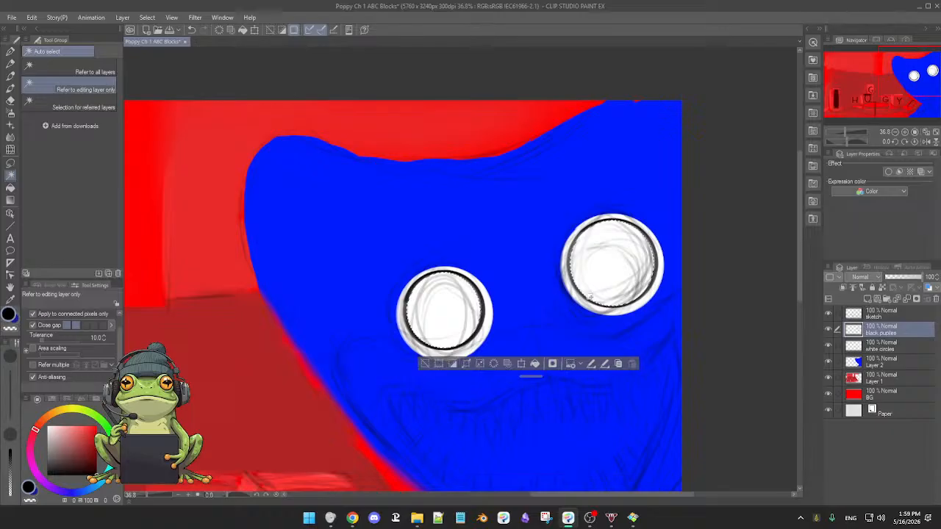
{"action": "left_click", "coordinate": [535, 363]}
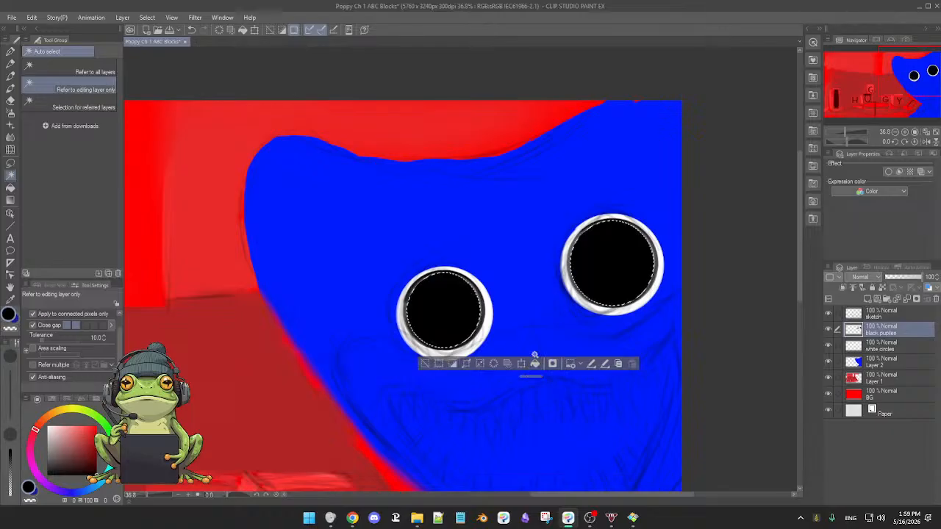
{"action": "left_click", "coordinate": [425, 363]}
Paint black over the thin gaps between the fill and the ring around the left-hand pupil.
{"action": "key", "text": "b"}
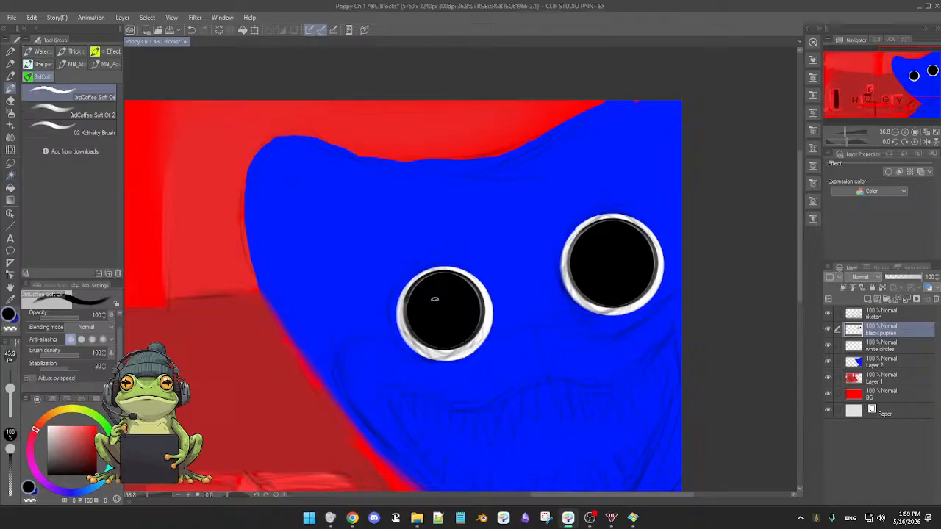
{"action": "scroll", "coordinate": [425, 295], "scroll_direction": "up", "scroll_amount": 4}
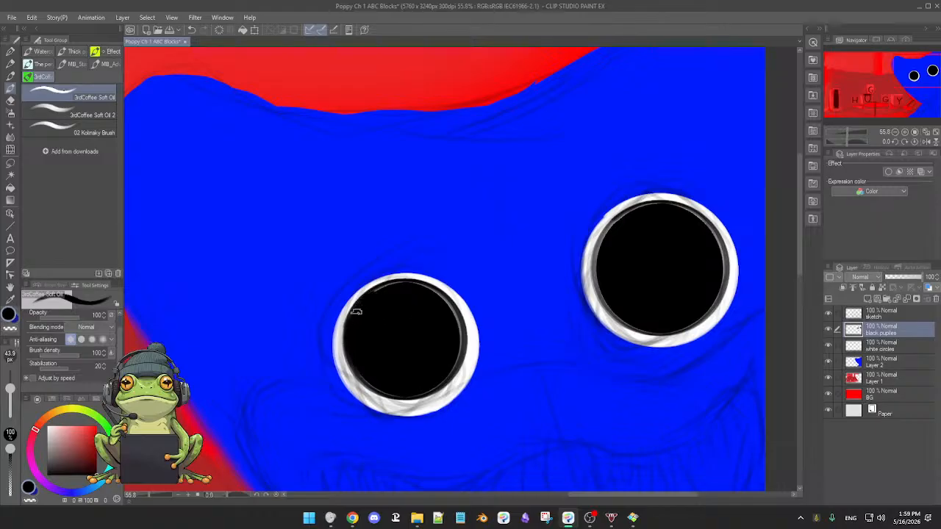
{"action": "left_click_drag", "start_coordinate": [431, 338], "coordinate": [502, 292]}
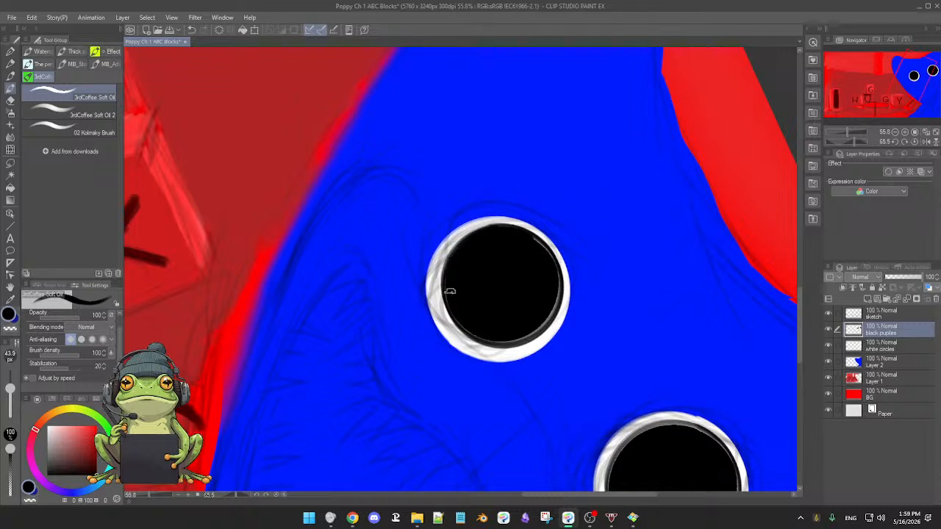
{"action": "mouse_move", "coordinate": [527, 324]}
{"action": "left_mouse_down"}
{"action": "mouse_move", "coordinate": [517, 340]}
{"action": "mouse_move", "coordinate": [502, 288]}
{"action": "left_mouse_up"}
{"action": "mouse_move", "coordinate": [550, 390]}
{"action": "left_mouse_down"}
{"action": "mouse_move", "coordinate": [560, 379]}
{"action": "mouse_move", "coordinate": [560, 399]}
{"action": "left_mouse_up"}
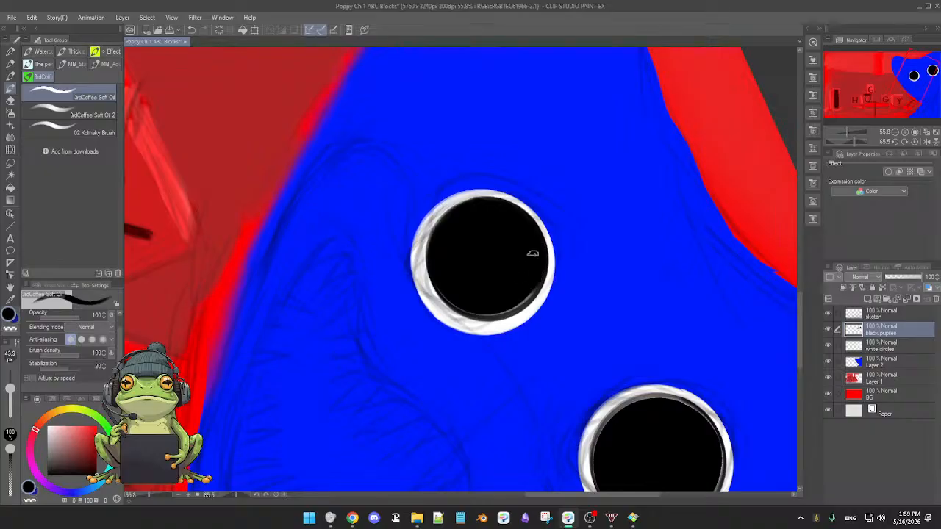
{"action": "left_click_drag", "start_coordinate": [531, 258], "coordinate": [462, 256]}
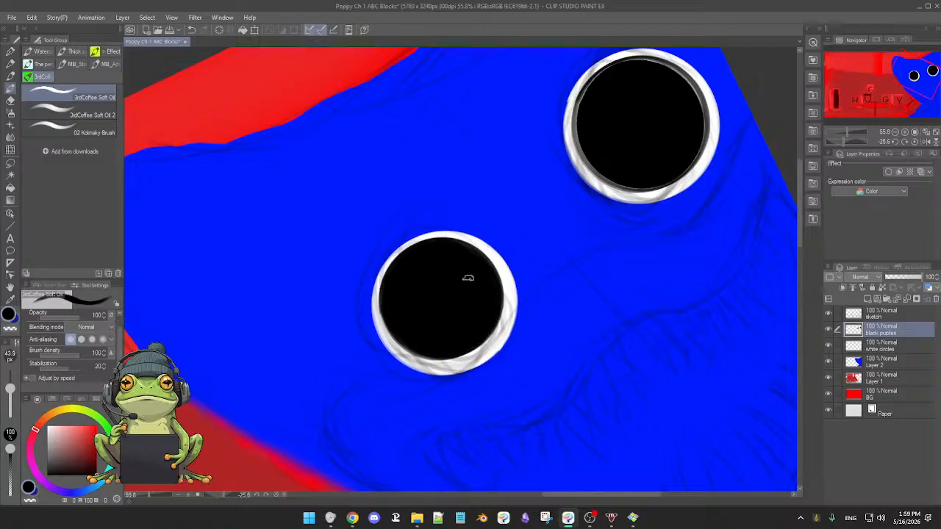
Paint black over the gaps between the fill and the ring all around the right-hand pupil.
{"action": "left_click_drag", "start_coordinate": [468, 278], "coordinate": [449, 357]}
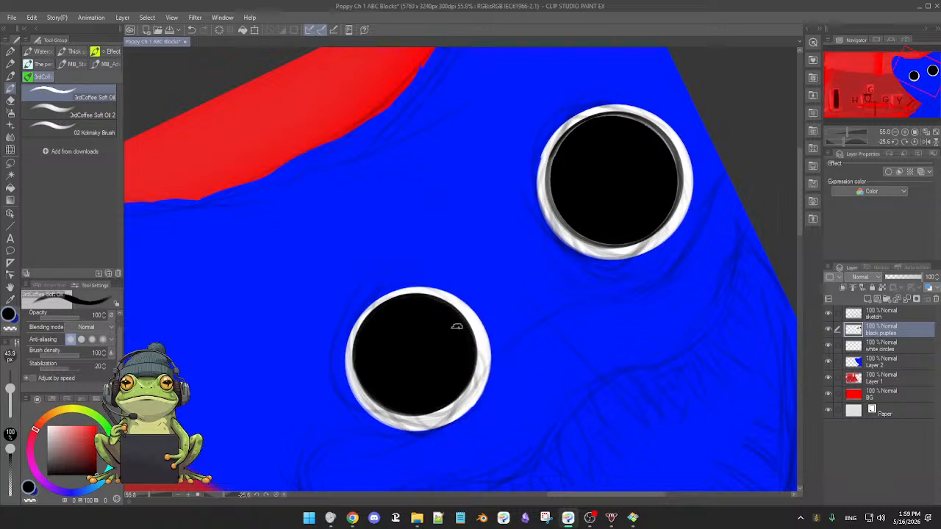
{"action": "left_click_drag", "start_coordinate": [580, 231], "coordinate": [541, 305]}
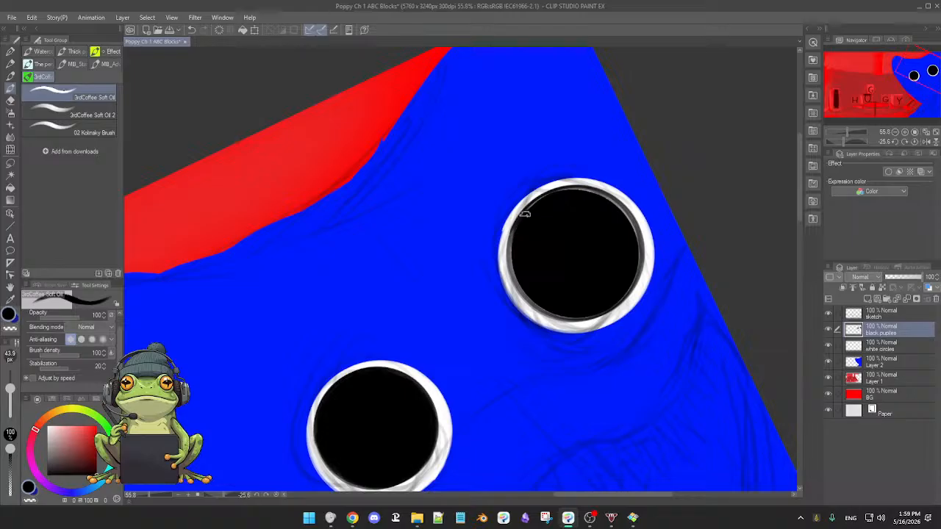
{"action": "left_click_drag", "start_coordinate": [515, 229], "coordinate": [523, 284]}
{"action": "left_click_drag", "start_coordinate": [513, 244], "coordinate": [519, 283]}
{"action": "mouse_move", "coordinate": [614, 319]}
{"action": "left_mouse_down"}
{"action": "mouse_move", "coordinate": [611, 330]}
{"action": "mouse_move", "coordinate": [539, 361]}
{"action": "mouse_move", "coordinate": [496, 329]}
{"action": "mouse_move", "coordinate": [512, 269]}
{"action": "left_mouse_up"}
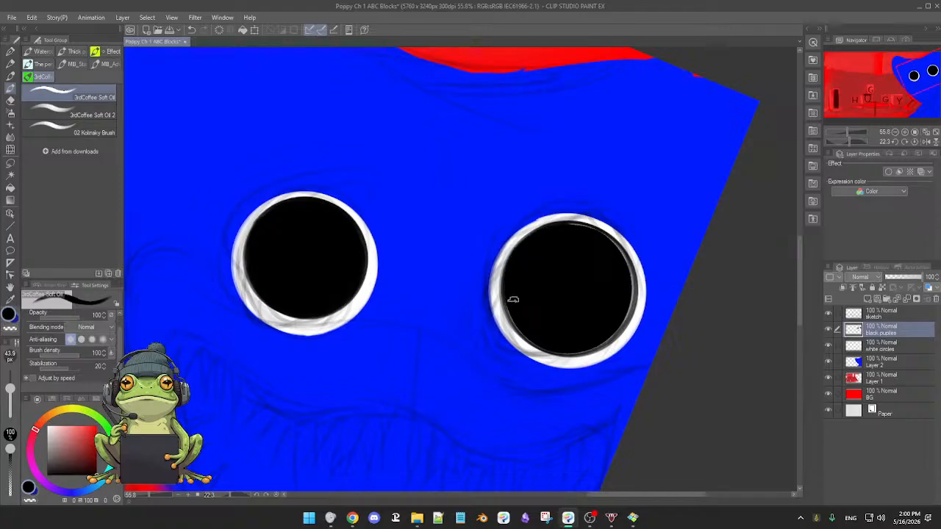
{"action": "left_click_drag", "start_coordinate": [523, 316], "coordinate": [483, 263]}
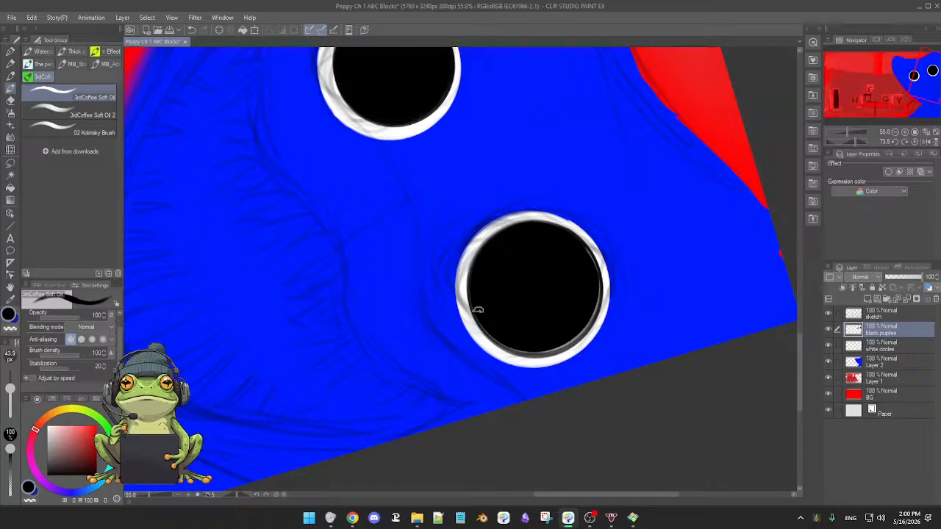
{"action": "left_click_drag", "start_coordinate": [478, 311], "coordinate": [574, 259]}
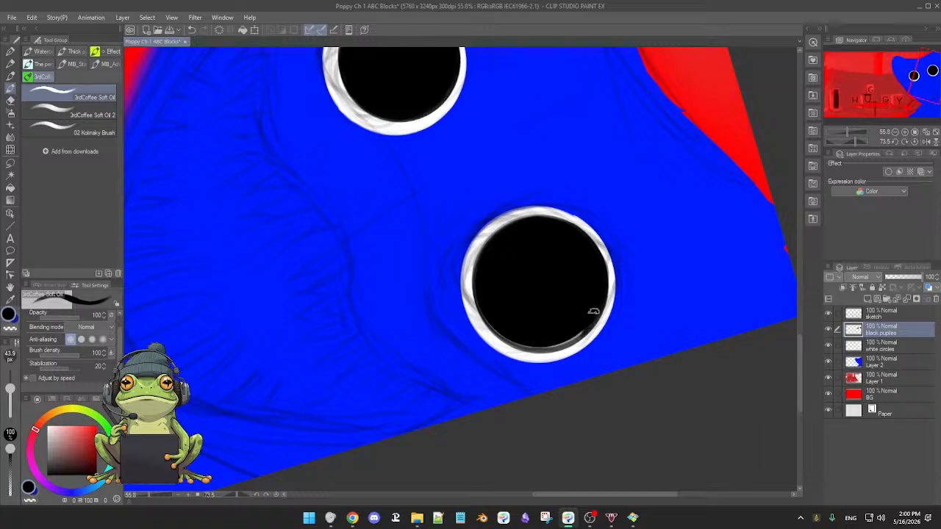
{"action": "mouse_move", "coordinate": [597, 306]}
{"action": "left_mouse_down"}
{"action": "mouse_move", "coordinate": [568, 338]}
{"action": "mouse_move", "coordinate": [485, 338]}
{"action": "left_mouse_up"}
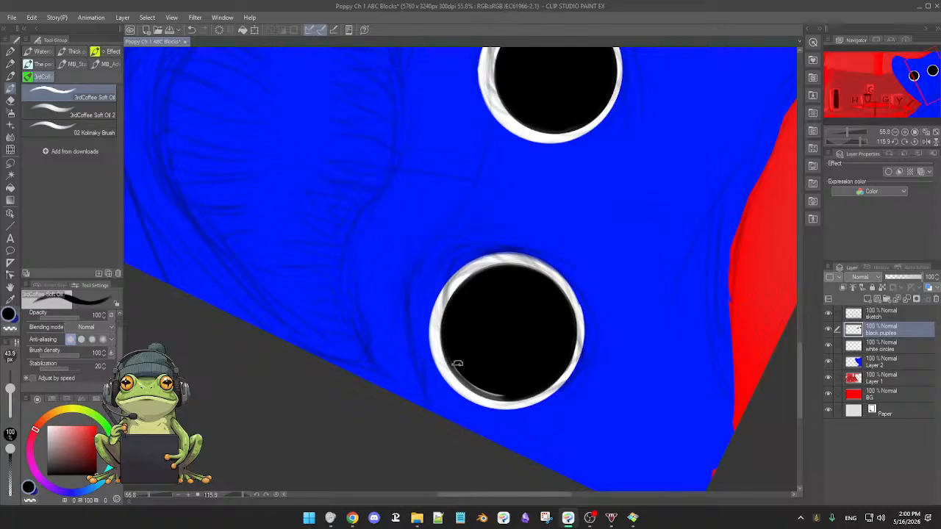
{"action": "left_click_drag", "start_coordinate": [521, 342], "coordinate": [401, 351]}
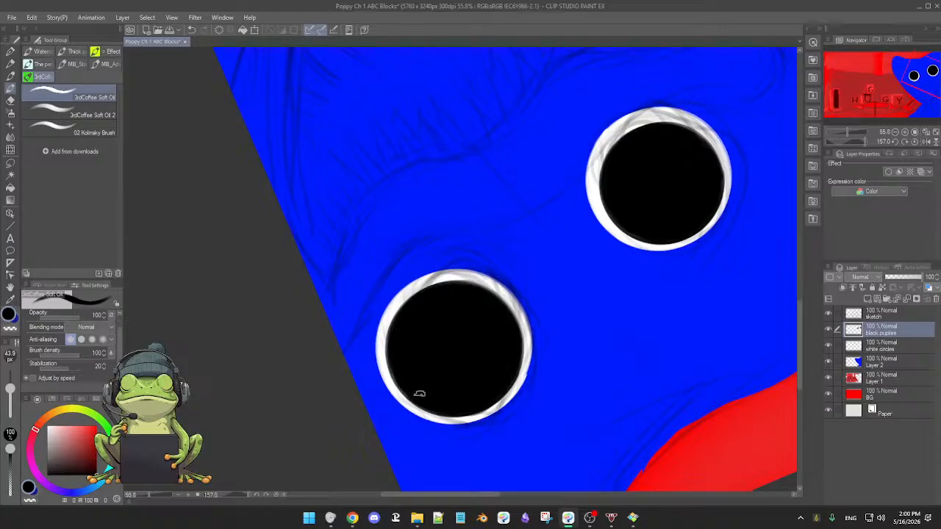
Check the finished eyes in the upright drawing by hiding and reshowing the black pupil layer and the sketch layer.
{"action": "key", "text": "shift+r"}
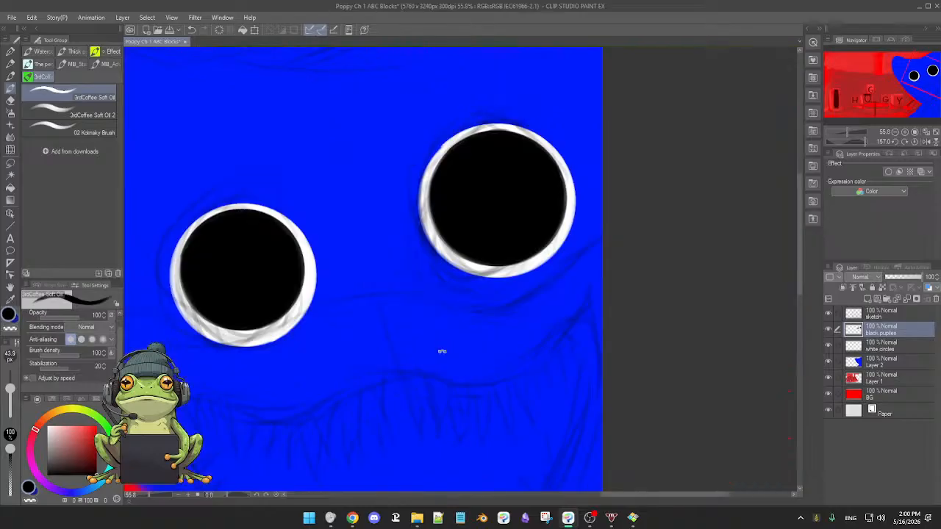
{"action": "left_click_drag", "start_coordinate": [471, 331], "coordinate": [514, 315]}
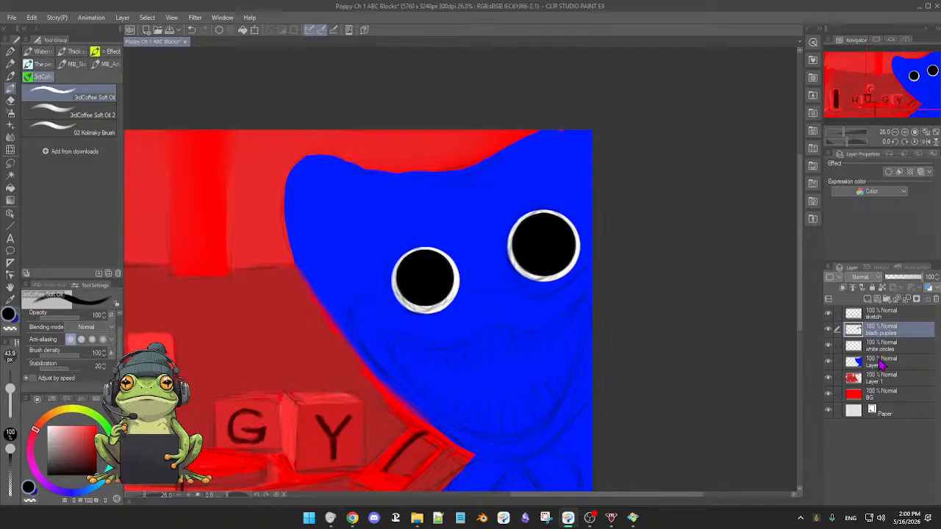
{"action": "left_click", "coordinate": [829, 330]}
{"action": "left_click", "coordinate": [829, 330]}
{"action": "left_click", "coordinate": [828, 313]}
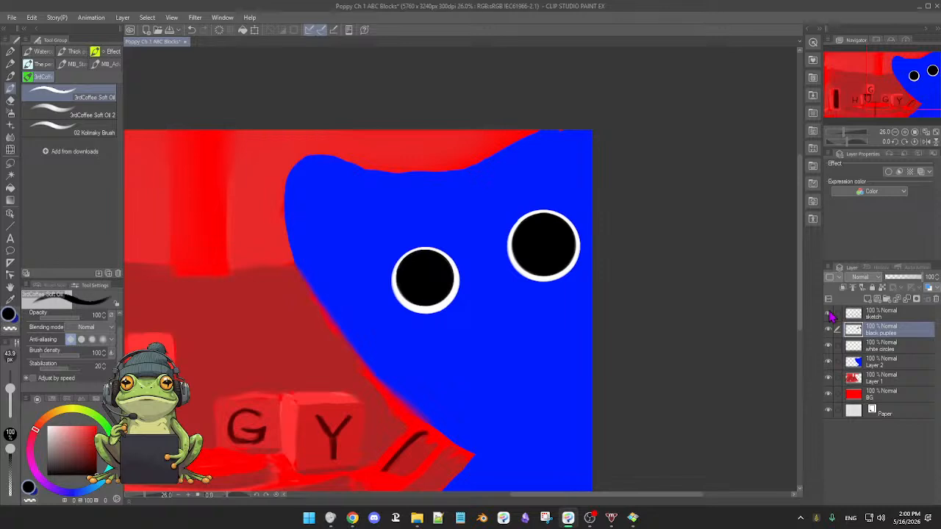
{"action": "left_click", "coordinate": [828, 314]}
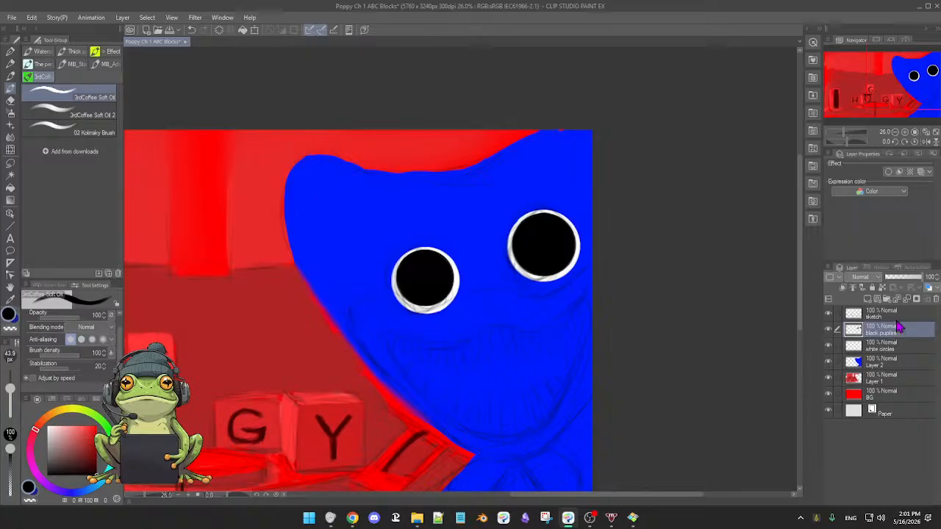
Add a new vector layer directly above the blue monster's silhouette layer and choose a bright red drawing colour.
{"action": "left_click", "coordinate": [907, 362]}
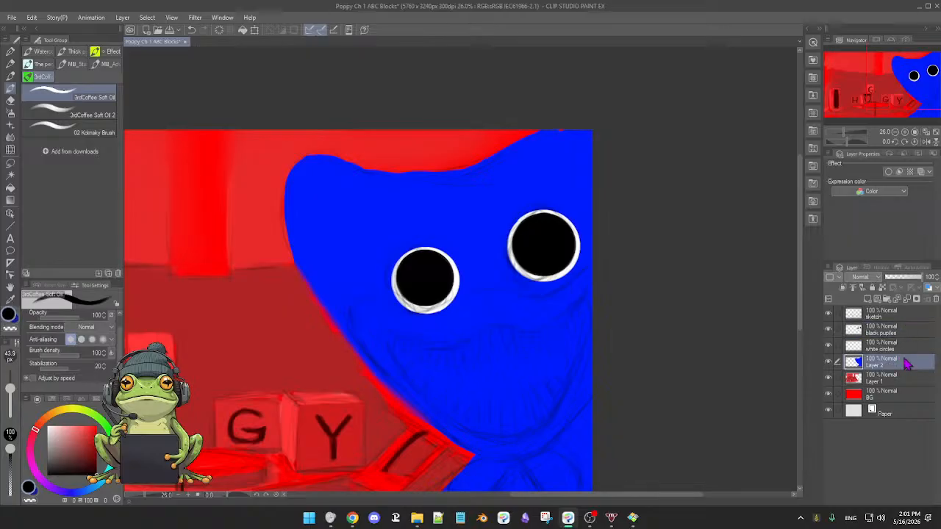
{"action": "left_click", "coordinate": [880, 299]}
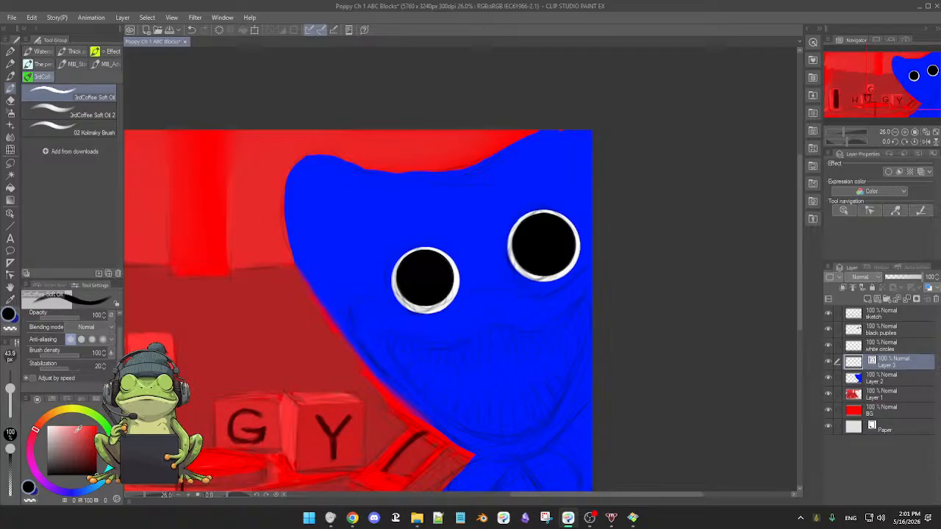
{"action": "left_click", "coordinate": [95, 465]}
{"action": "left_click_drag", "start_coordinate": [94, 464], "coordinate": [91, 441]}
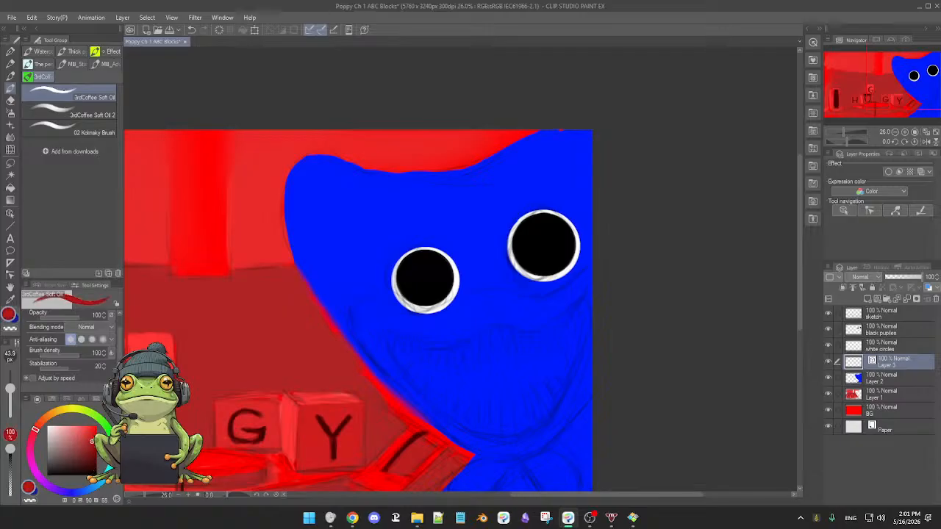
{"action": "left_click", "coordinate": [36, 428]}
{"action": "left_click_drag", "start_coordinate": [39, 432], "coordinate": [89, 434]}
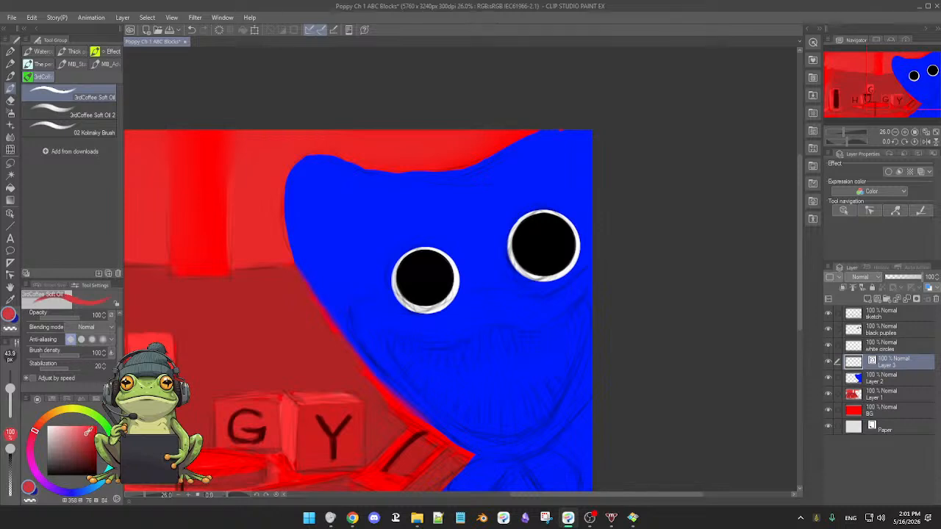
{"action": "left_click", "coordinate": [92, 433]}
{"action": "left_click", "coordinate": [95, 432]}
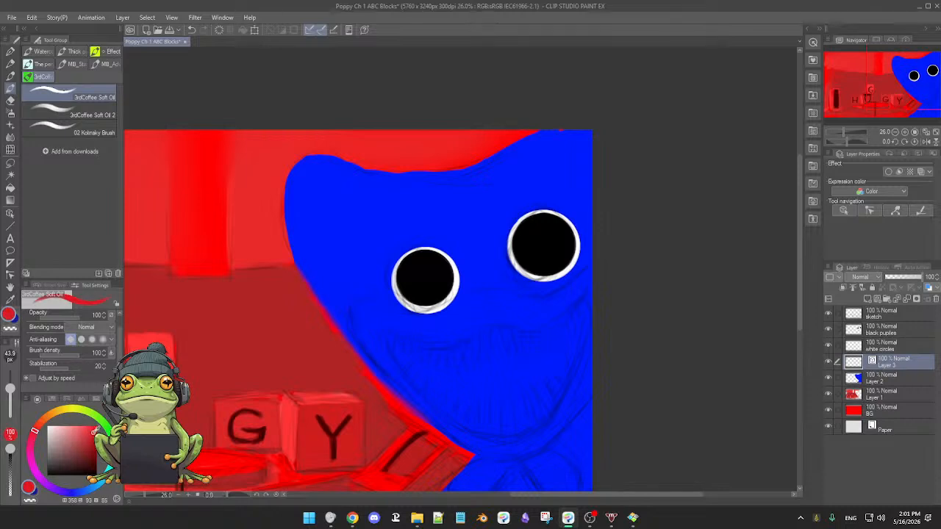
{"action": "left_click", "coordinate": [91, 431]}
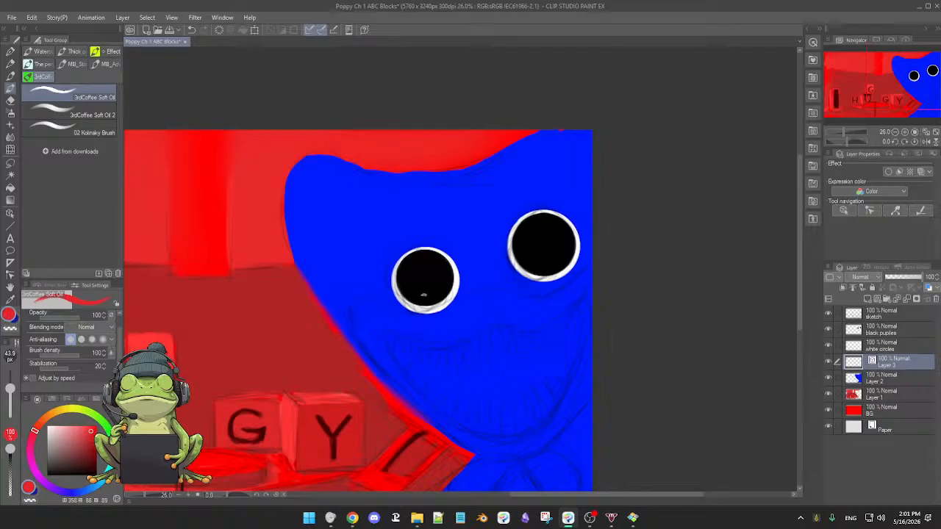
Switch to the Continuous curve drawing tool for the mouth outline.
{"action": "scroll", "coordinate": [423, 294], "scroll_direction": "up", "scroll_amount": 3}
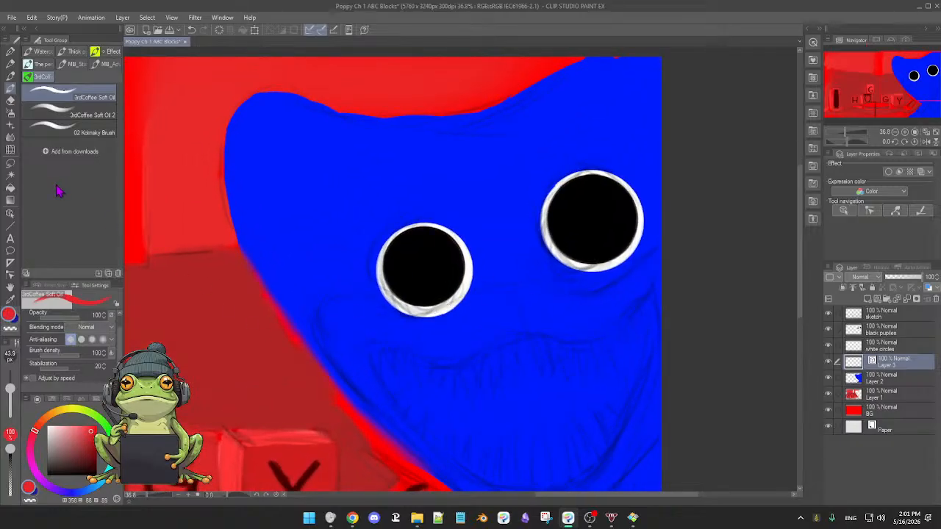
{"action": "left_click", "coordinate": [10, 226]}
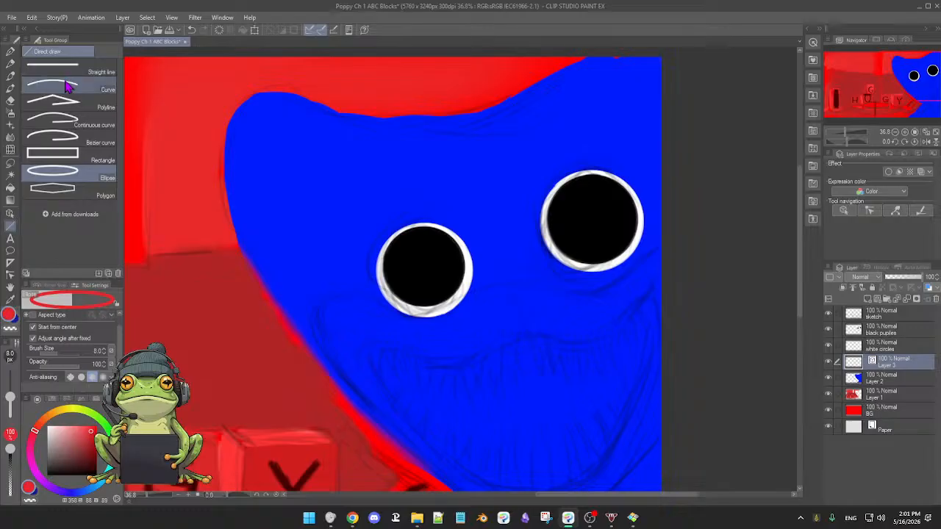
{"action": "left_click", "coordinate": [62, 126]}
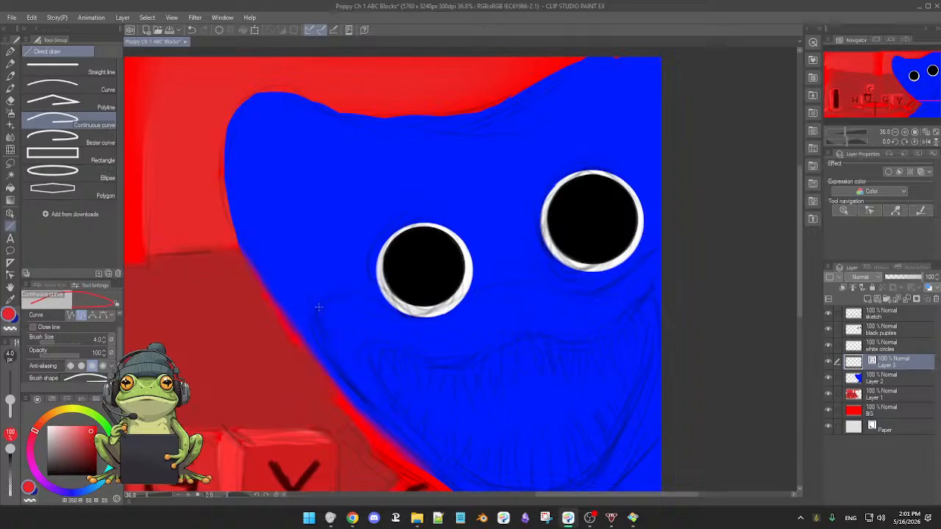
Try a thin red curve along the top of the cheek beside the left-hand eye, and undo it.
{"action": "left_click", "coordinate": [318, 307]}
{"action": "left_click", "coordinate": [333, 296]}
{"action": "left_click", "coordinate": [370, 298]}
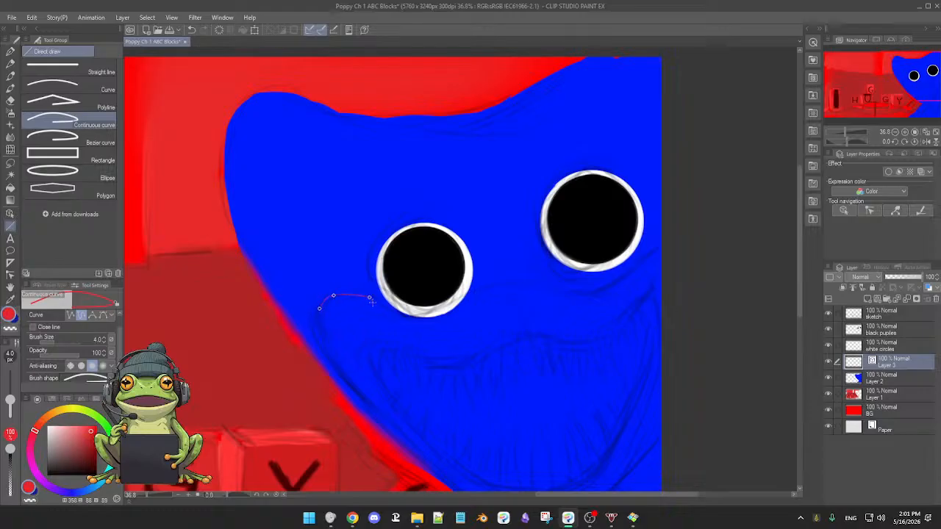
{"action": "double_click", "coordinate": [375, 307]}
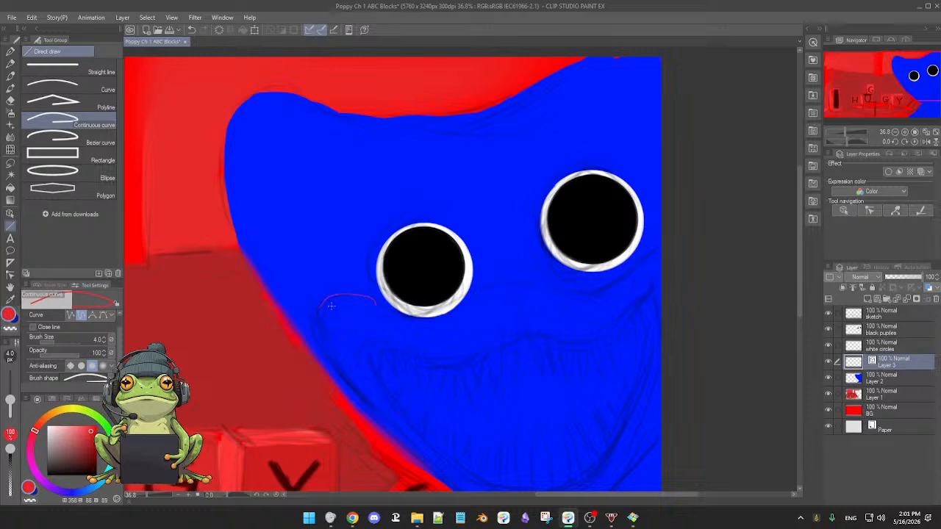
{"action": "key", "text": "ctrl+z"}
Set the continuous curve's brush size to 24.9.
{"action": "left_click_drag", "start_coordinate": [292, 286], "coordinate": [296, 292]}
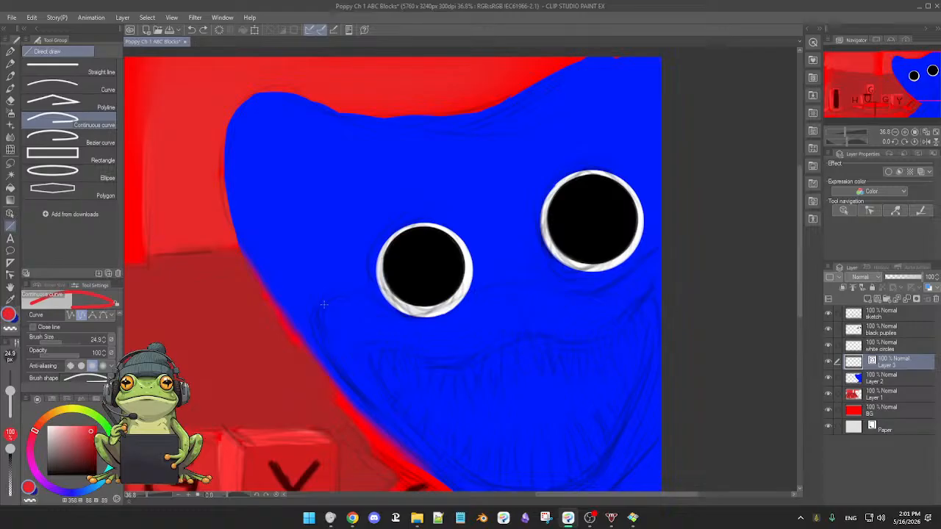
Try a thicker multi-point red curve on the cheek below the left-hand eye, and undo it.
{"action": "left_click", "coordinate": [322, 305]}
{"action": "left_click", "coordinate": [335, 307]}
{"action": "left_click", "coordinate": [345, 312]}
{"action": "left_click", "coordinate": [355, 332]}
{"action": "left_click", "coordinate": [360, 331]}
{"action": "left_click", "coordinate": [366, 333]}
{"action": "left_click", "coordinate": [375, 335]}
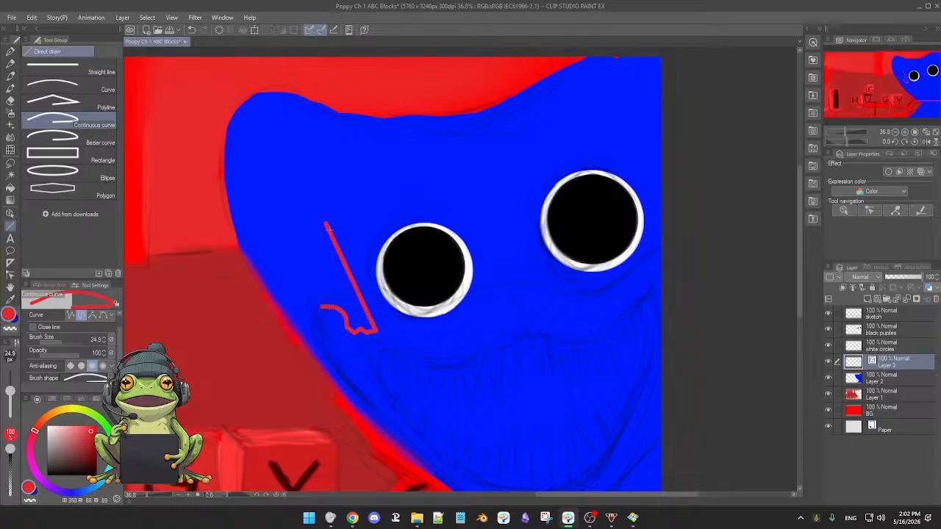
{"action": "key", "text": "ctrl+z"}
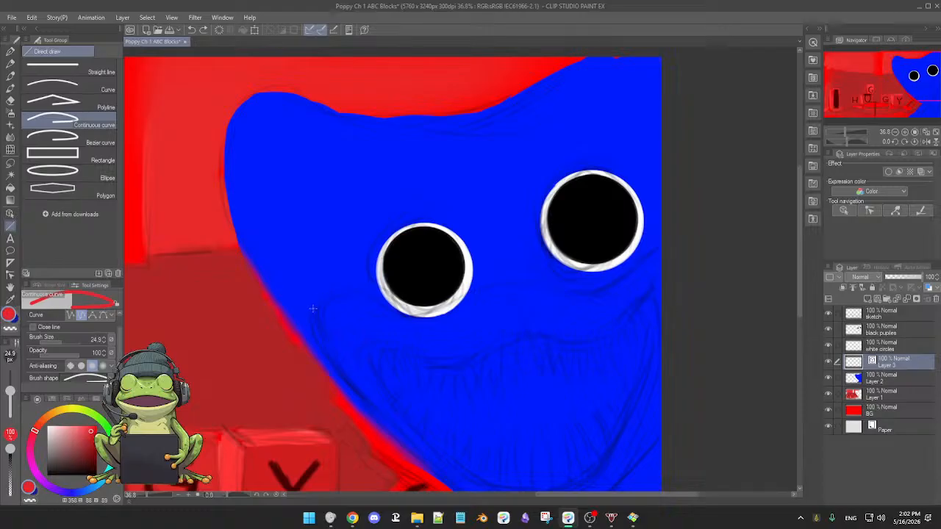
Try a red curve from the lower cheek up and over to the left-hand eyeball.
{"action": "left_click_drag", "start_coordinate": [367, 342], "coordinate": [348, 273]}
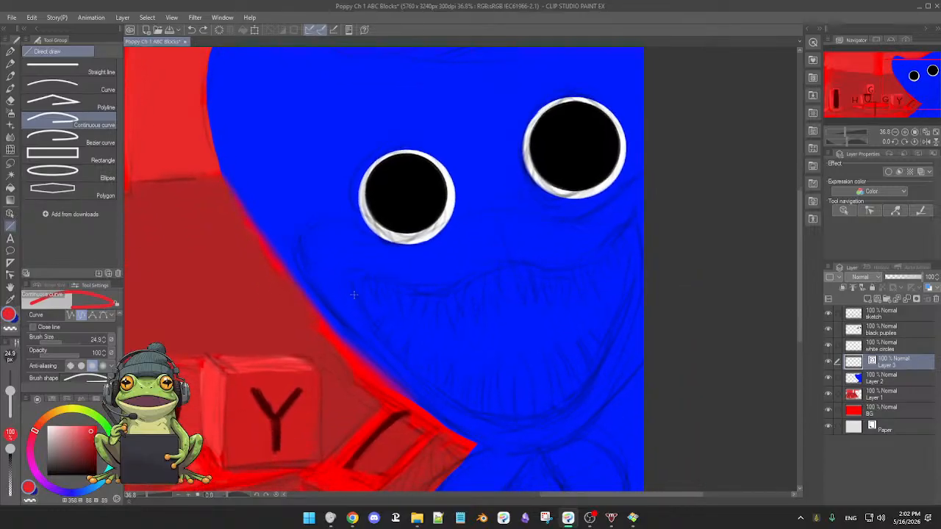
{"action": "left_click", "coordinate": [316, 292]}
{"action": "left_click", "coordinate": [302, 269]}
{"action": "left_click", "coordinate": [300, 243]}
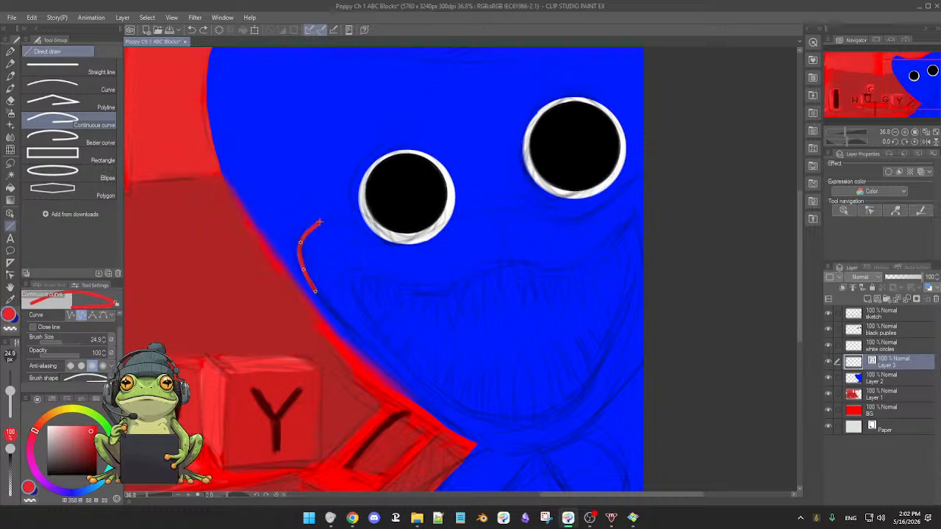
{"action": "left_click", "coordinate": [317, 221]}
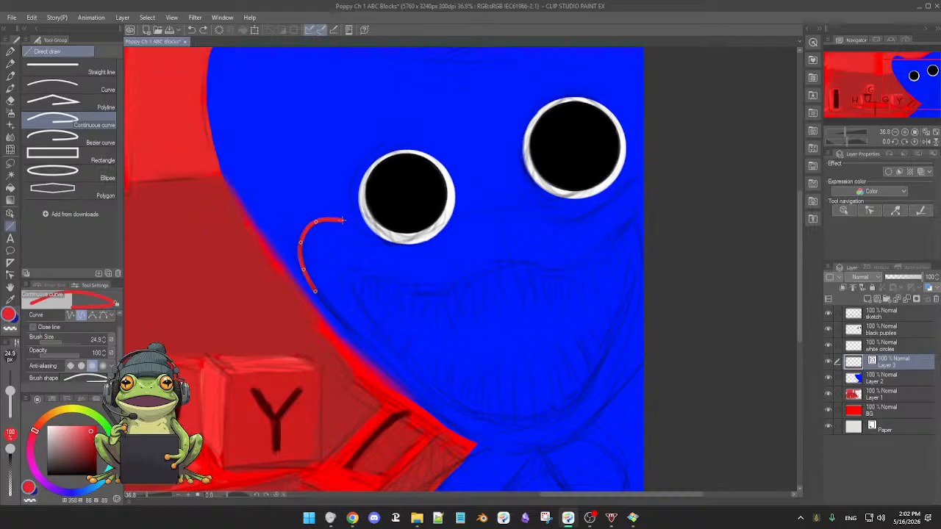
{"action": "left_click", "coordinate": [342, 220]}
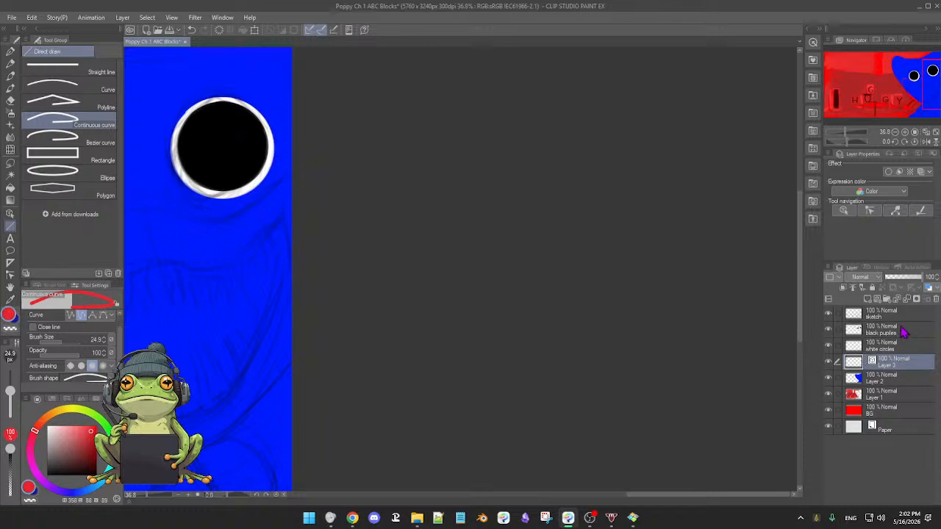
Try the vector layer above the black pupils layer, and undo both that reordering and the short cheek curve.
{"action": "left_click_drag", "start_coordinate": [898, 364], "coordinate": [905, 329]}
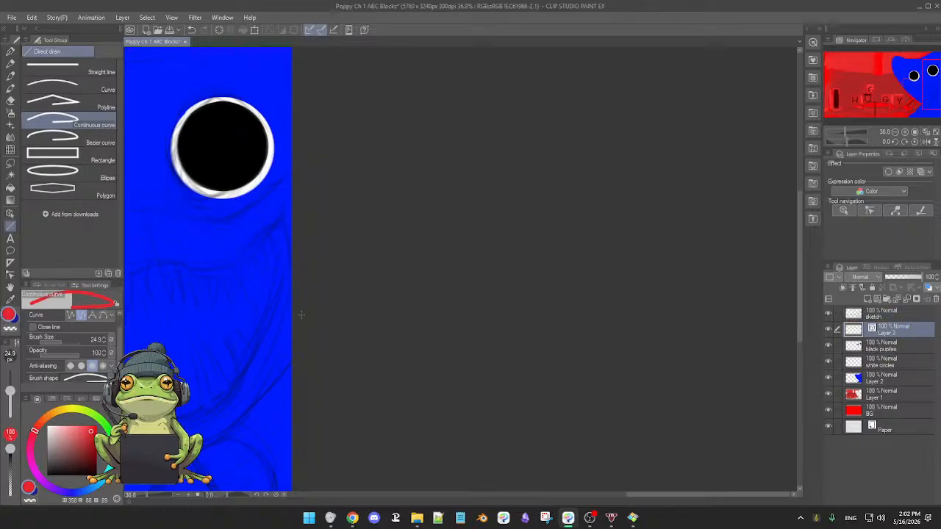
{"action": "scroll", "coordinate": [331, 316], "scroll_direction": "left", "scroll_amount": 5}
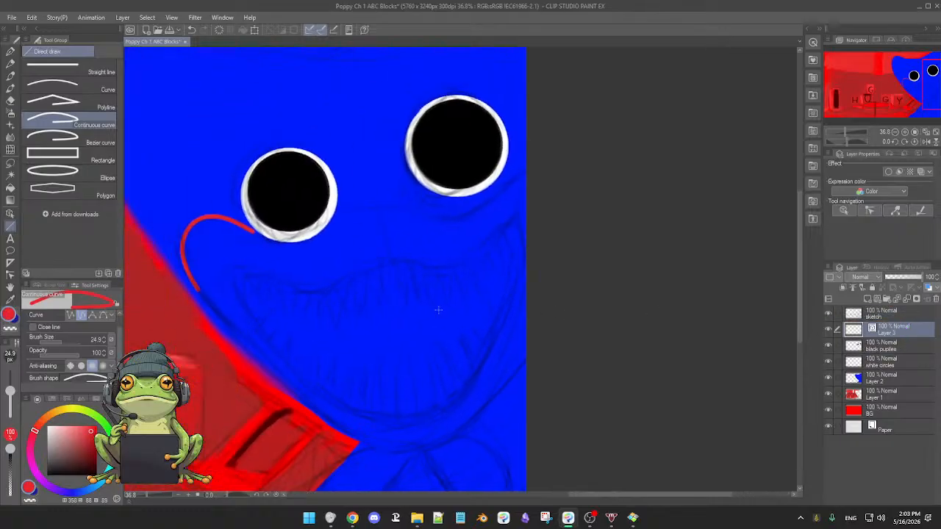
{"action": "left_click_drag", "start_coordinate": [328, 282], "coordinate": [498, 299]}
{"action": "scroll", "coordinate": [497, 298], "scroll_direction": "down", "scroll_amount": 1}
{"action": "key", "text": "ctrl+z"}
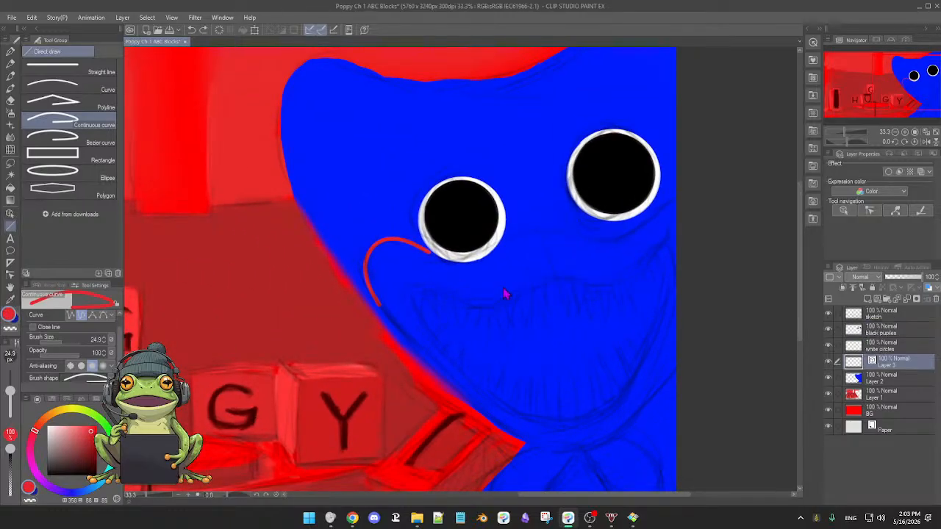
{"action": "key", "text": "ctrl+z"}
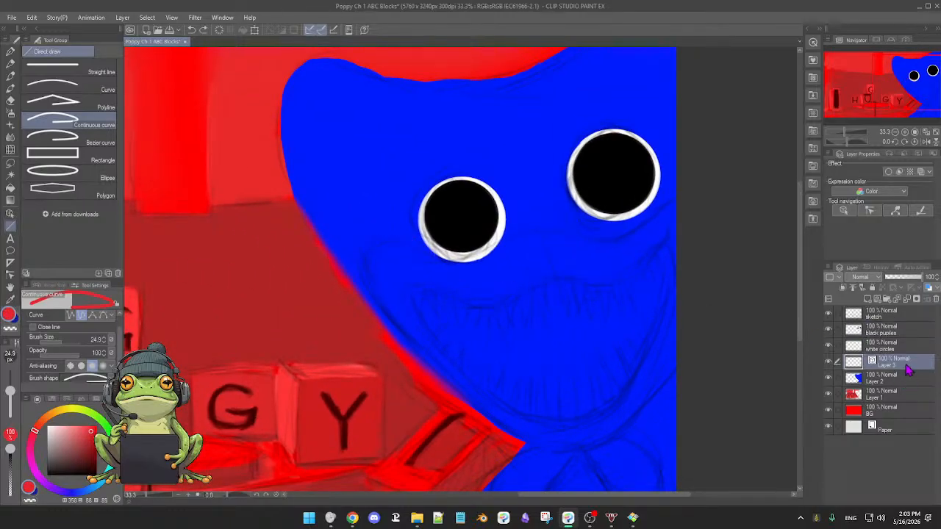
Move the empty vector layer above the black pupils layer, directly below the sketch layer.
{"action": "mouse_move", "coordinate": [909, 362]}
{"action": "left_mouse_down"}
{"action": "mouse_move", "coordinate": [915, 331]}
{"action": "mouse_move", "coordinate": [866, 336]}
{"action": "left_mouse_up"}
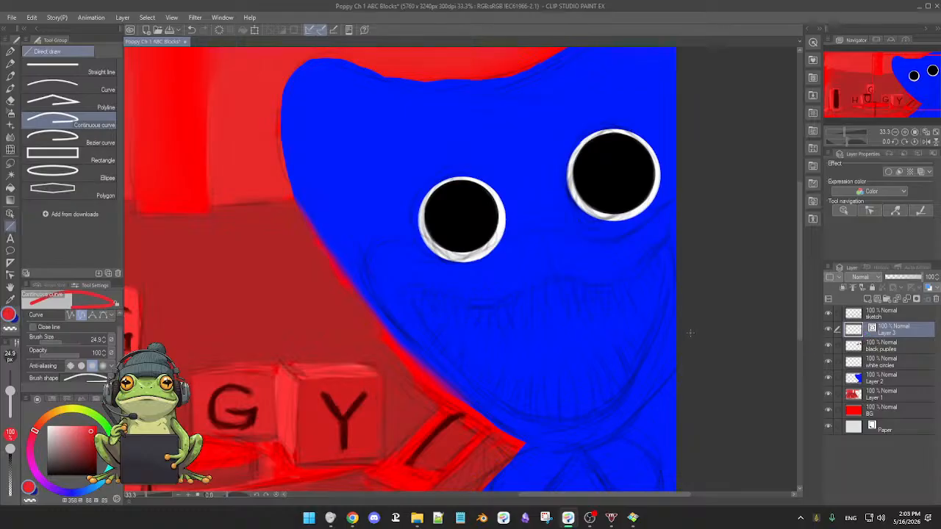
{"action": "mouse_move", "coordinate": [646, 316]}
{"action": "left_mouse_down"}
{"action": "mouse_move", "coordinate": [655, 318]}
{"action": "mouse_move", "coordinate": [640, 313]}
{"action": "left_mouse_up"}
{"action": "left_click_drag", "start_coordinate": [485, 298], "coordinate": [534, 323]}
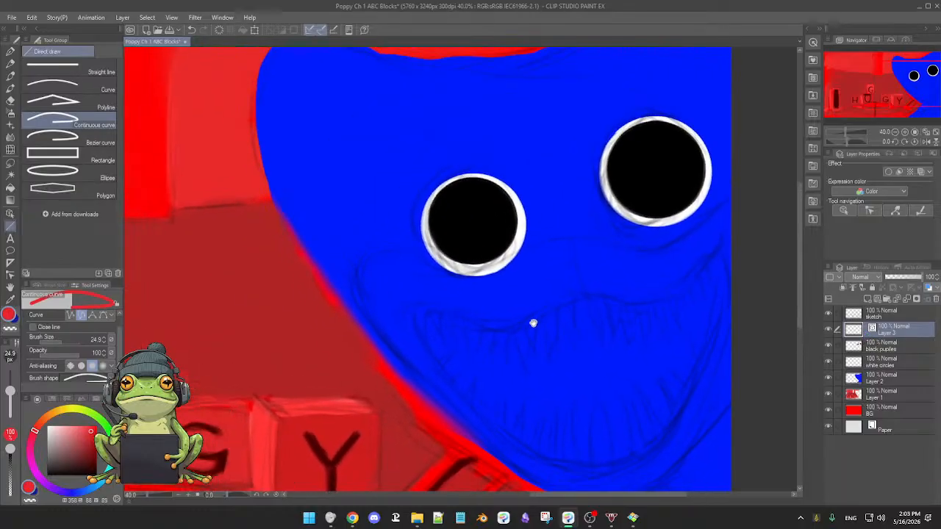
Start a red continuous curve at the lower cheek, running up around the cheek and beneath the left-hand eyeball.
{"action": "left_click", "coordinate": [412, 369]}
{"action": "left_click", "coordinate": [396, 349]}
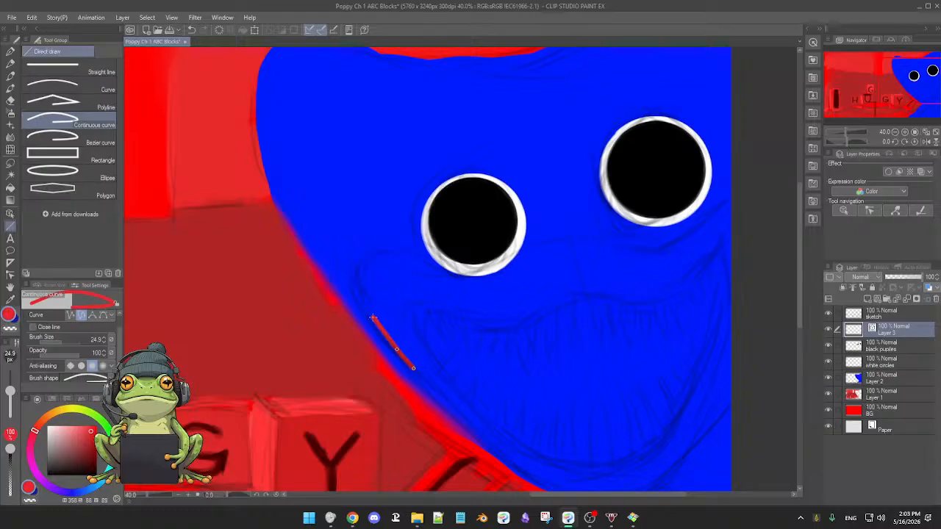
{"action": "left_click", "coordinate": [373, 318]}
{"action": "left_click", "coordinate": [357, 288]}
{"action": "left_click", "coordinate": [360, 258]}
{"action": "left_click", "coordinate": [385, 243]}
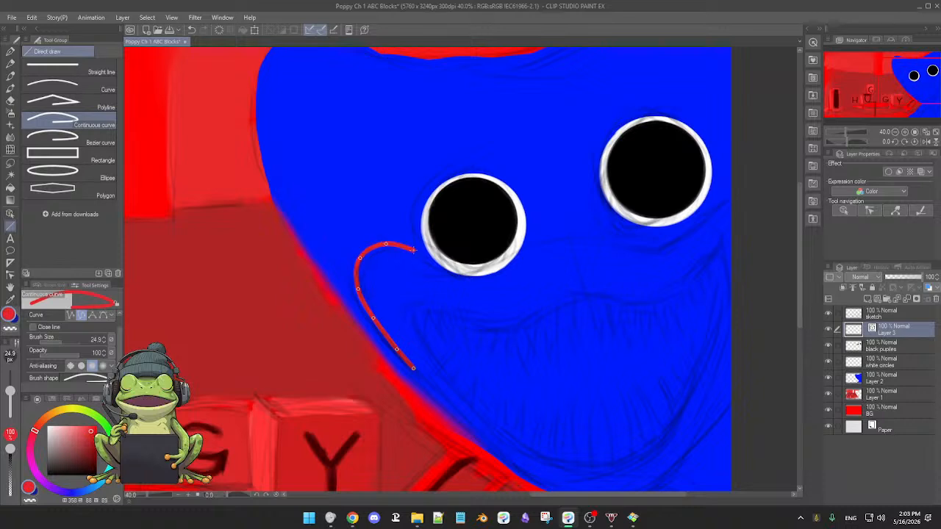
{"action": "left_click", "coordinate": [413, 251]}
{"action": "left_click", "coordinate": [452, 273]}
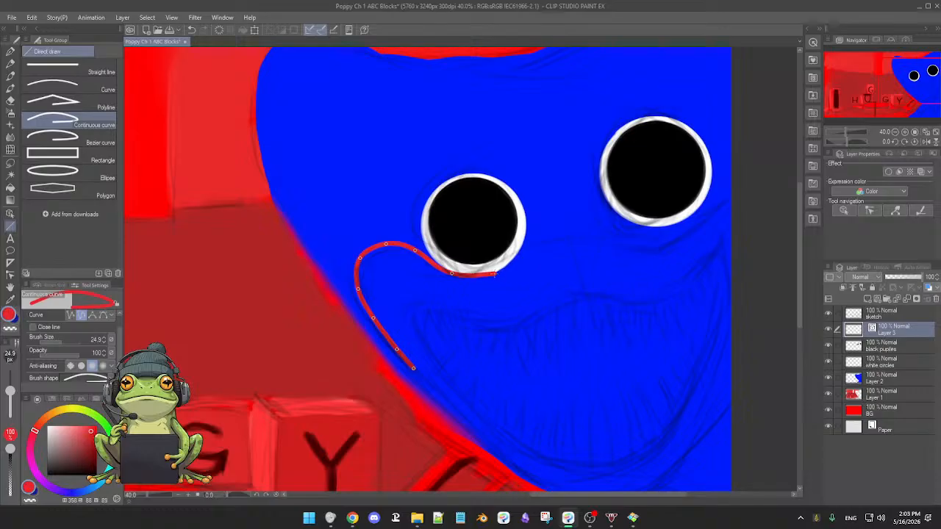
{"action": "left_click", "coordinate": [487, 277]}
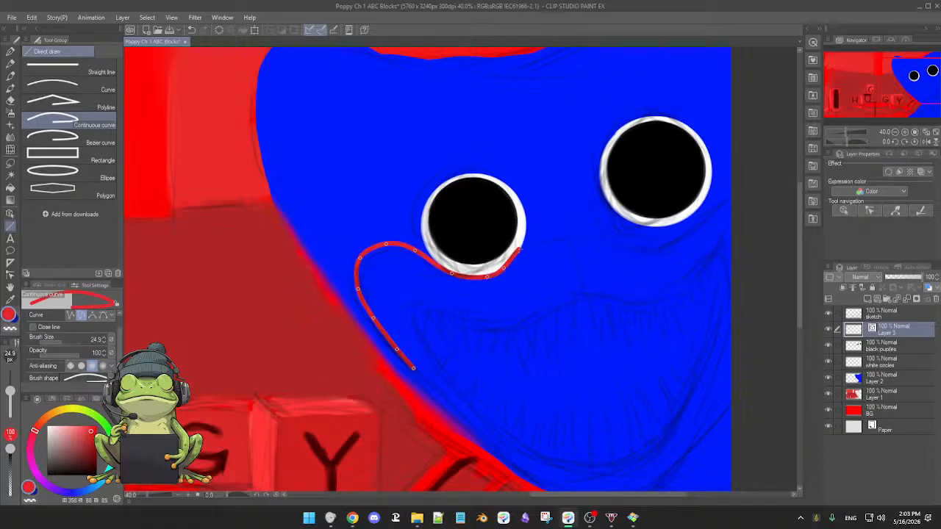
{"action": "left_click", "coordinate": [519, 248]}
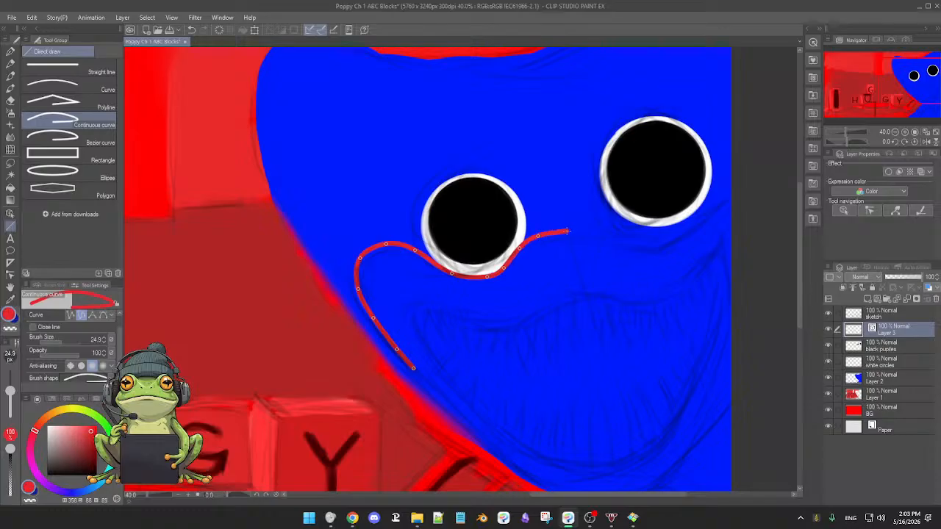
Continue the red curve between the eyes and beneath the right-hand eyeball, finishing it at the canvas's right edge.
{"action": "left_click", "coordinate": [568, 232]}
{"action": "left_click", "coordinate": [594, 233]}
{"action": "left_click_drag", "start_coordinate": [593, 251], "coordinate": [482, 256]}
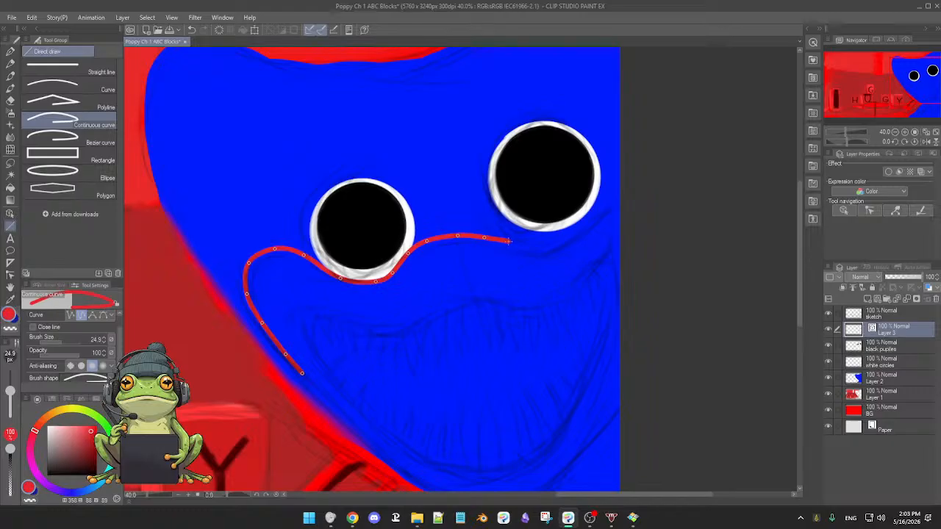
{"action": "left_click", "coordinate": [510, 241]}
{"action": "left_click", "coordinate": [548, 244]}
{"action": "left_click", "coordinate": [582, 231]}
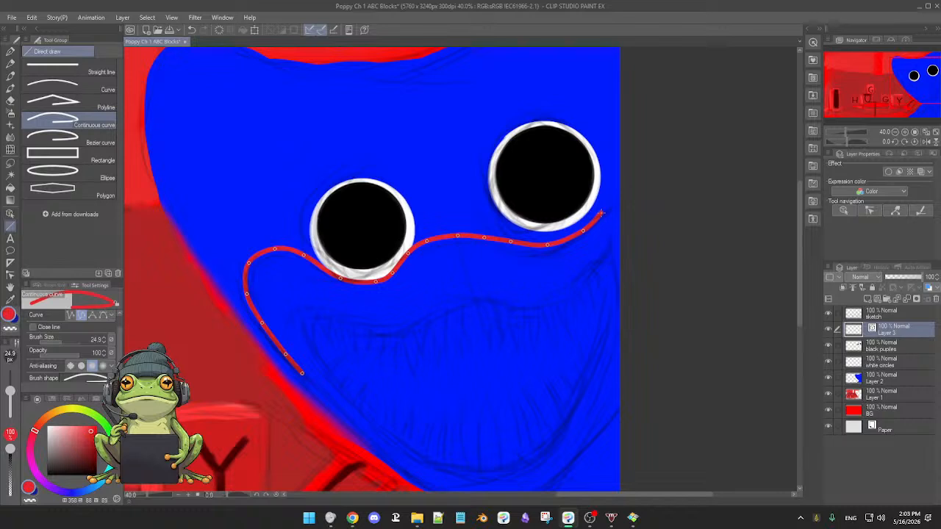
{"action": "left_click", "coordinate": [602, 213]}
{"action": "double_click", "coordinate": [619, 192]}
{"action": "left_click_drag", "start_coordinate": [583, 257], "coordinate": [644, 245]}
{"action": "left_click_drag", "start_coordinate": [464, 328], "coordinate": [542, 292]}
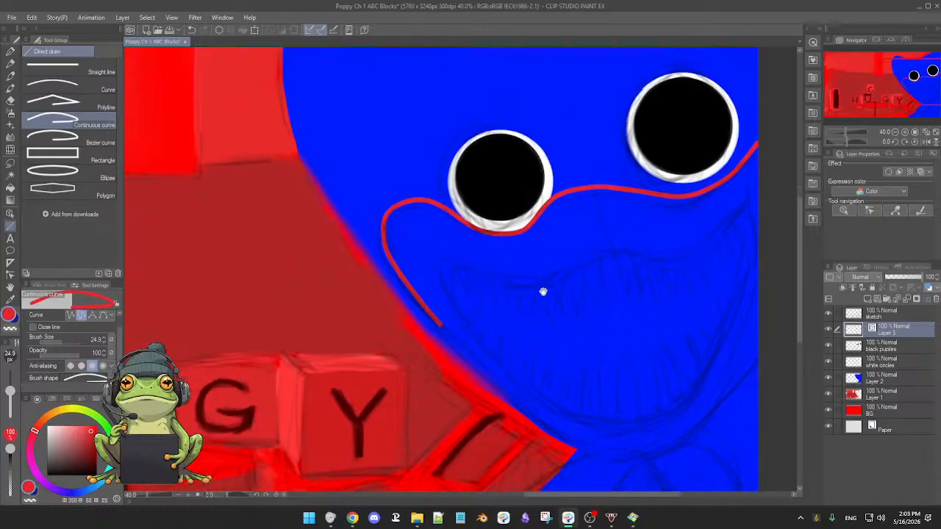
{"action": "left_click", "coordinate": [552, 422], "text": "ctrl+shift"}
{"action": "key", "text": "ctrl+z"}
{"action": "left_click_drag", "start_coordinate": [608, 387], "coordinate": [642, 388]}
{"action": "key", "text": "ctrl+z"}
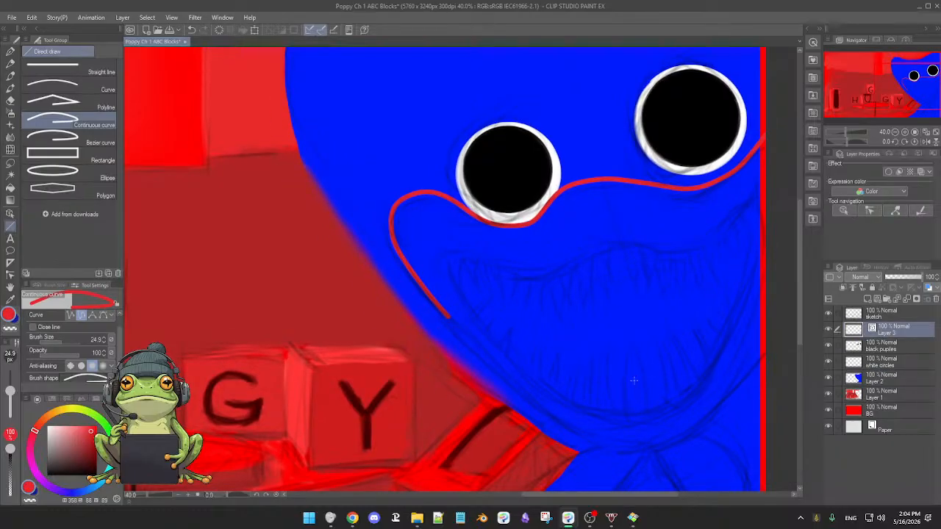
{"action": "key", "text": "ctrl+z"}
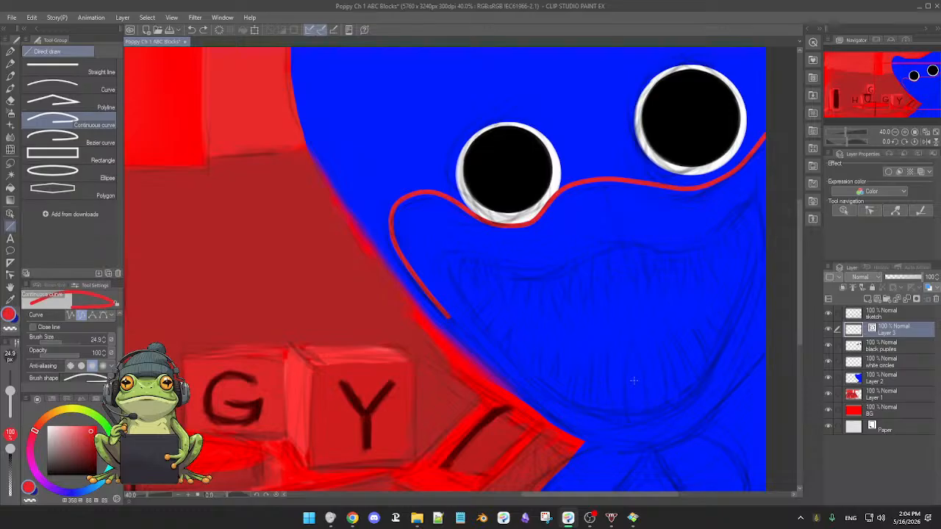
{"action": "left_click_drag", "start_coordinate": [633, 380], "coordinate": [596, 386]}
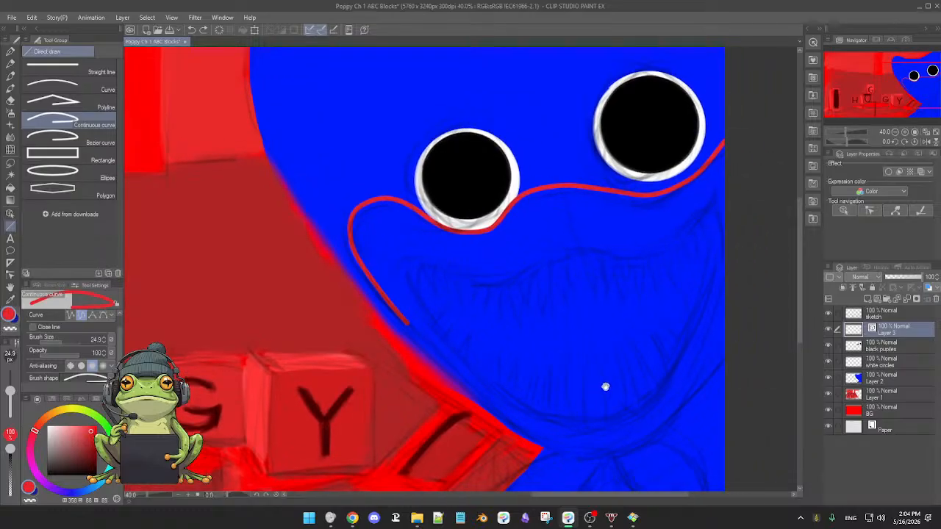
Compare the drawing with the vector layer hidden and shown, and undo the red curve around the cheek and beneath the eyeballs.
{"action": "left_click", "coordinate": [828, 330]}
{"action": "left_click", "coordinate": [828, 330]}
{"action": "left_click_drag", "start_coordinate": [504, 326], "coordinate": [511, 307]}
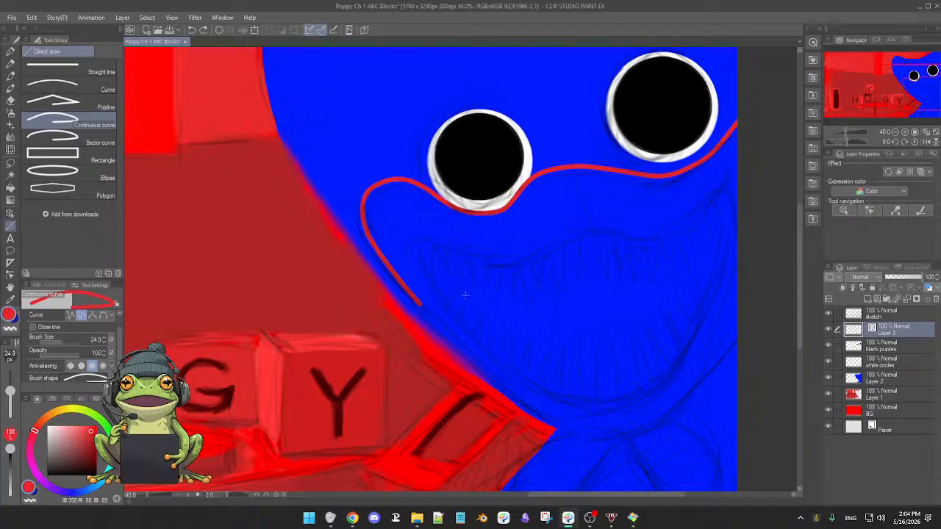
{"action": "key", "text": "ctrl+z"}
{"action": "key", "text": "ctrl+z"}
{"action": "key", "text": "ctrl+z"}
{"action": "key", "text": "ctrl+y"}
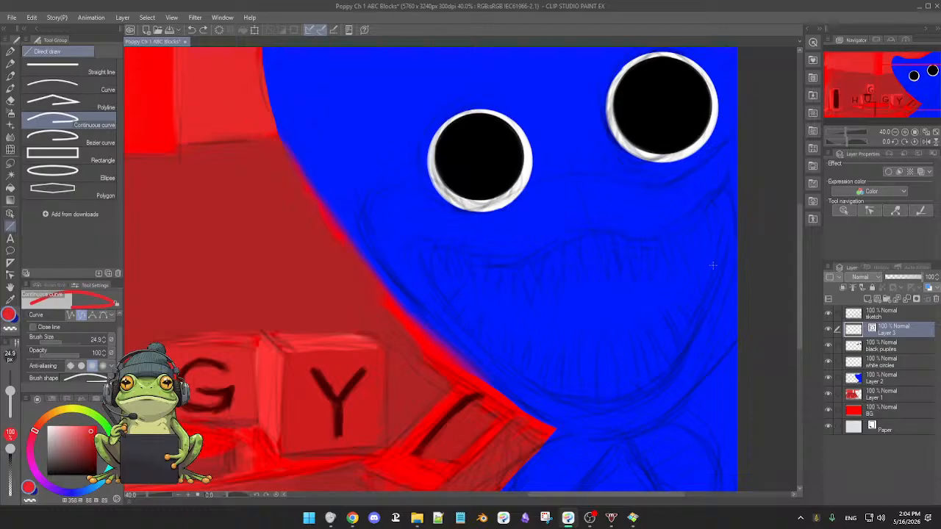
Start a new red continuous curve at the canvas's right edge, running beneath the right-hand eyeball to the area between the eyes.
{"action": "left_click", "coordinate": [723, 144]}
{"action": "left_click", "coordinate": [697, 166]}
{"action": "left_click", "coordinate": [675, 177]}
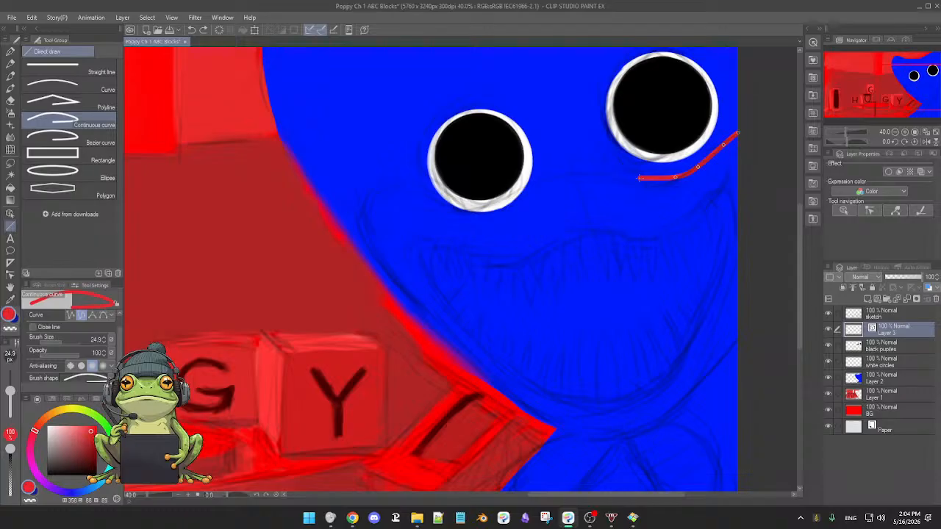
{"action": "left_click", "coordinate": [638, 178]}
{"action": "left_click", "coordinate": [606, 169]}
{"action": "left_click", "coordinate": [557, 168]}
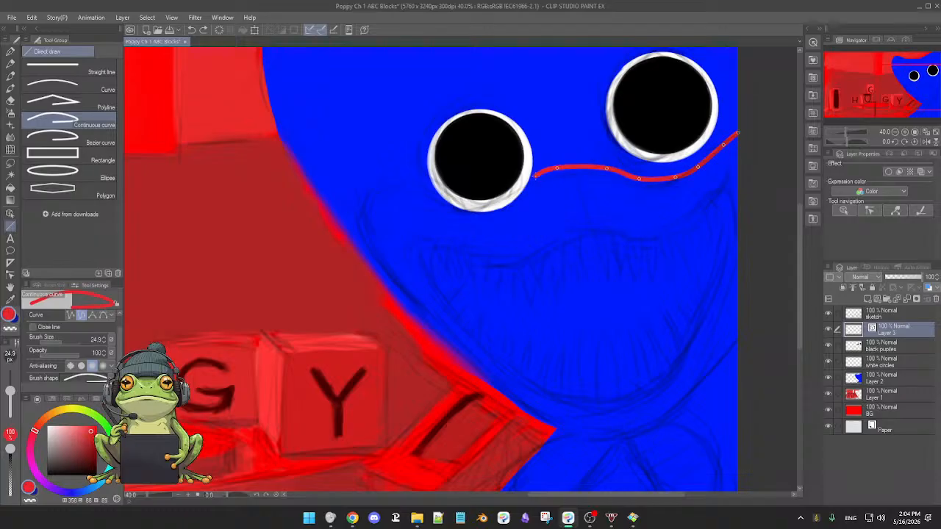
Continue the red curve beneath the left-hand eyeball and up over the top of the left cheek.
{"action": "left_click", "coordinate": [534, 178]}
{"action": "left_click", "coordinate": [517, 198]}
{"action": "left_click", "coordinate": [492, 214]}
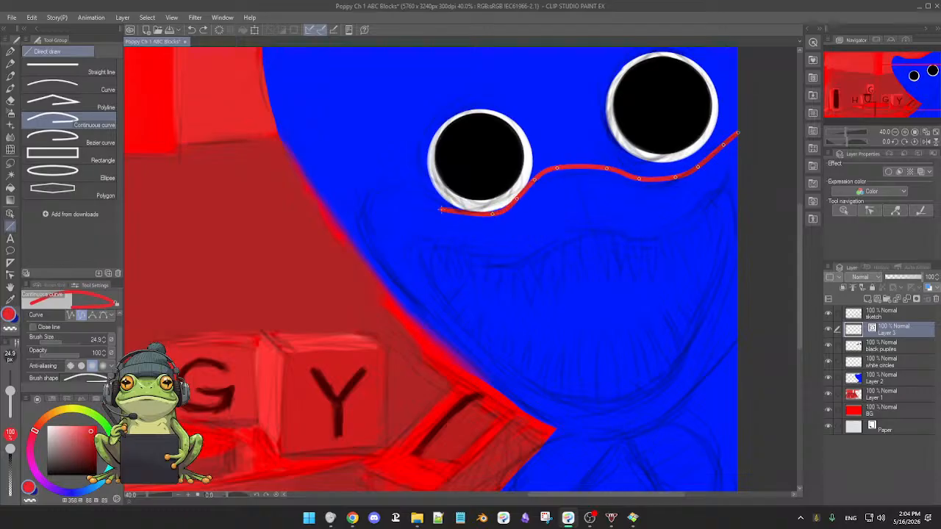
{"action": "left_click", "coordinate": [445, 206]}
{"action": "left_click", "coordinate": [417, 191]}
{"action": "left_click", "coordinate": [379, 192]}
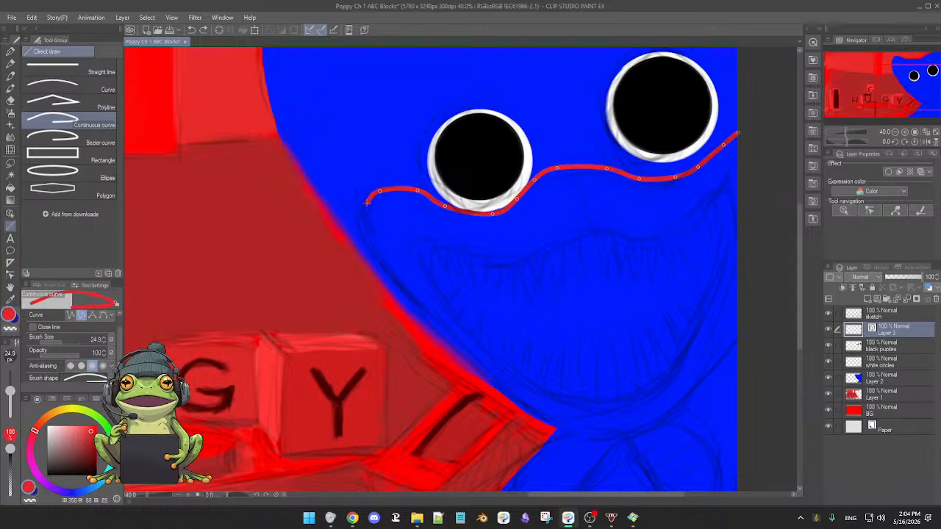
Carry the red curve around the left cheek and diagonally down the jaw along the sketch.
{"action": "left_click", "coordinate": [365, 206]}
{"action": "left_click", "coordinate": [363, 225]}
{"action": "left_click", "coordinate": [368, 247]}
{"action": "left_click", "coordinate": [391, 276]}
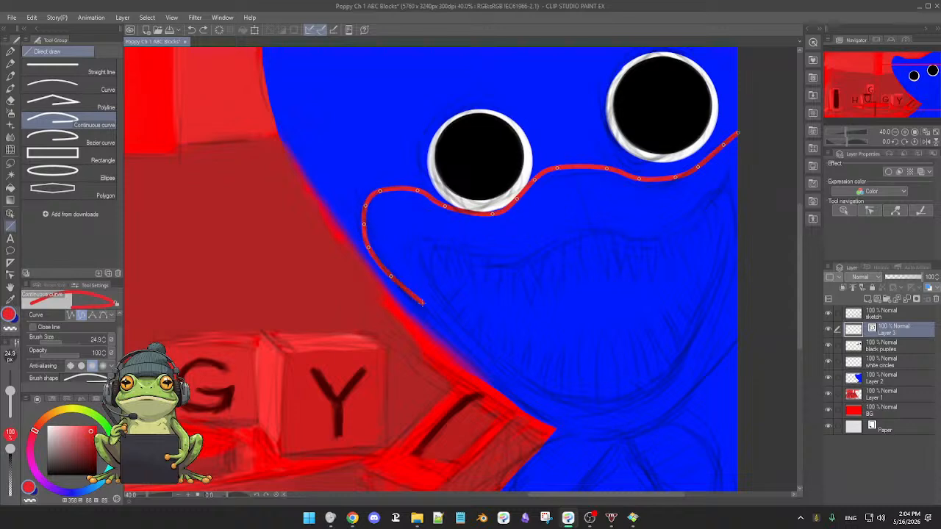
{"action": "left_click", "coordinate": [423, 306]}
{"action": "left_click", "coordinate": [467, 348]}
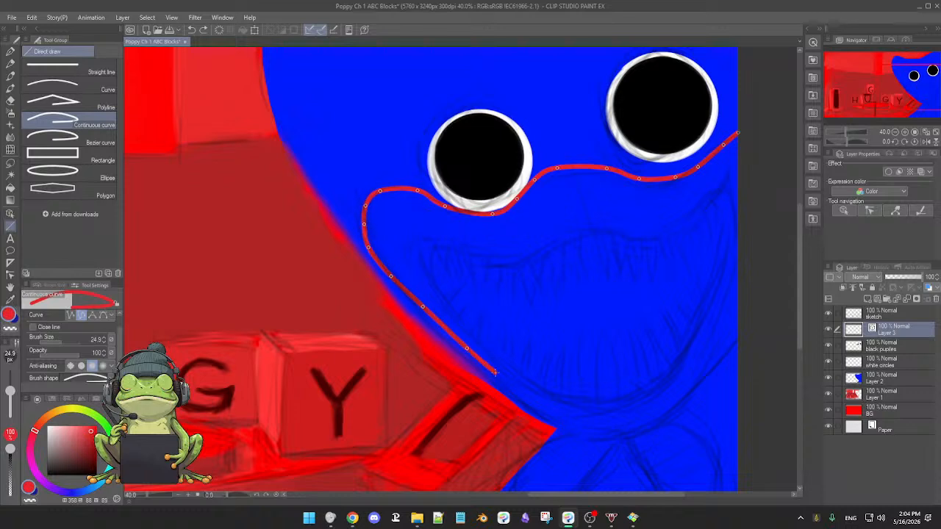
Continue the red curve beneath the chin and up the right side of the jaw, finishing it at the canvas's right edge.
{"action": "left_click", "coordinate": [496, 375]}
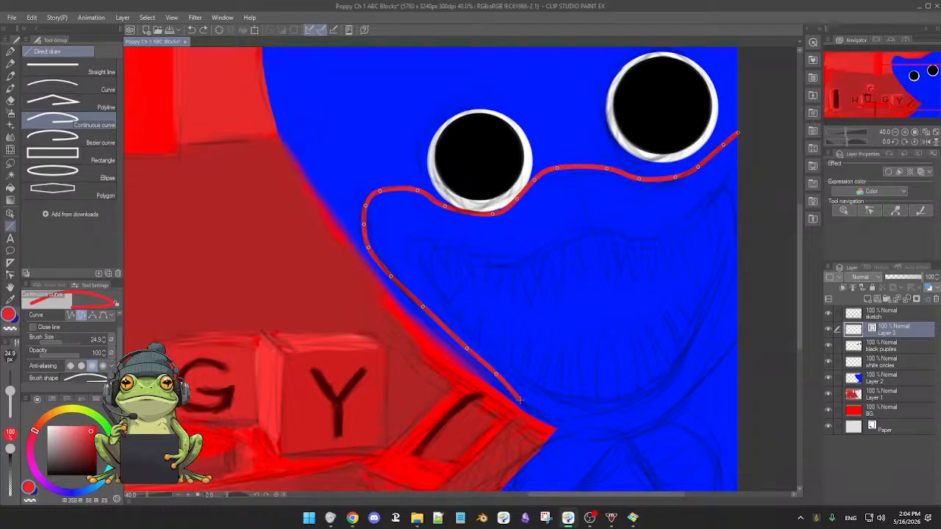
{"action": "left_click", "coordinate": [522, 401]}
{"action": "left_click", "coordinate": [552, 419]}
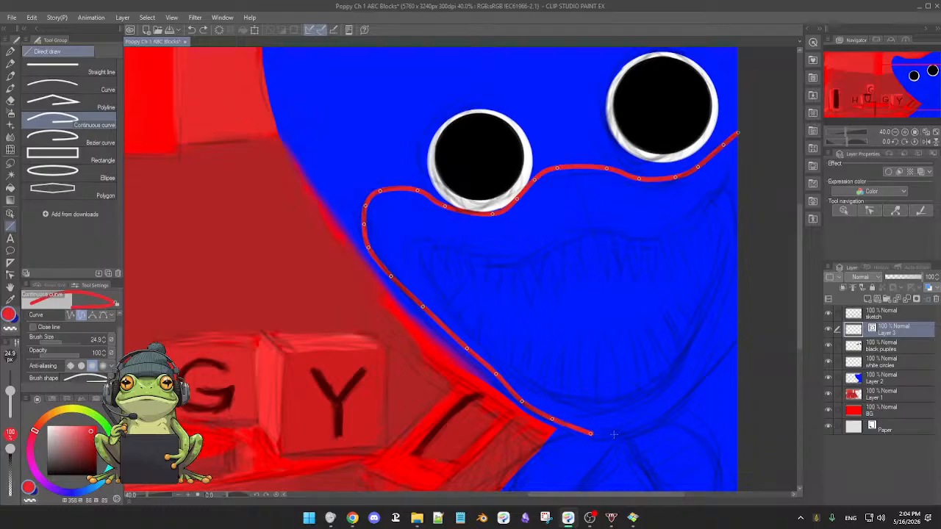
{"action": "left_click", "coordinate": [639, 432]}
{"action": "left_click", "coordinate": [676, 406]}
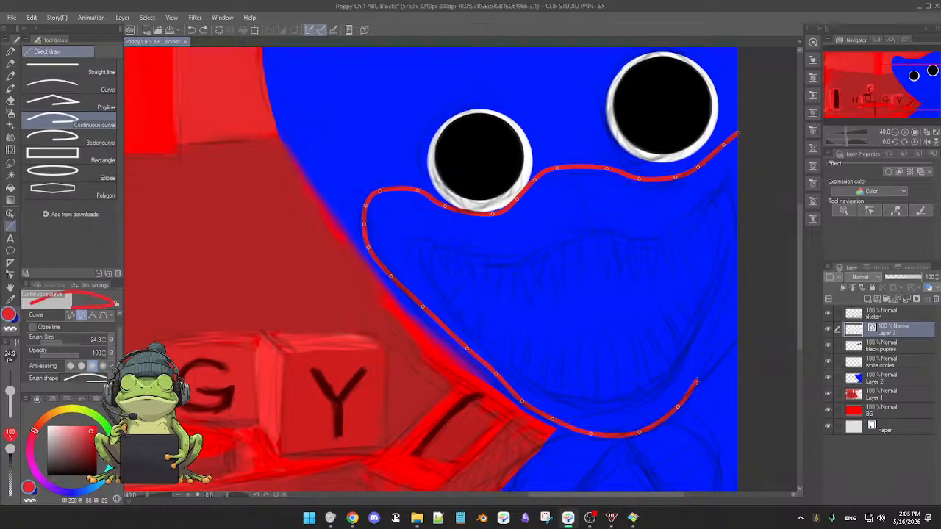
{"action": "left_click", "coordinate": [696, 380]}
{"action": "left_click", "coordinate": [722, 312]}
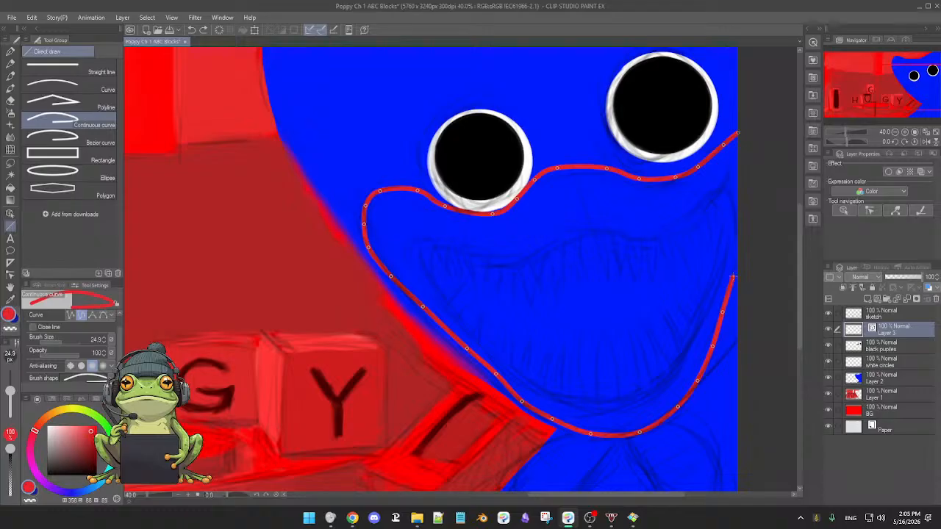
{"action": "double_click", "coordinate": [739, 263]}
{"action": "left_click_drag", "start_coordinate": [673, 279], "coordinate": [680, 280]}
{"action": "left_click_drag", "start_coordinate": [580, 271], "coordinate": [583, 266]}
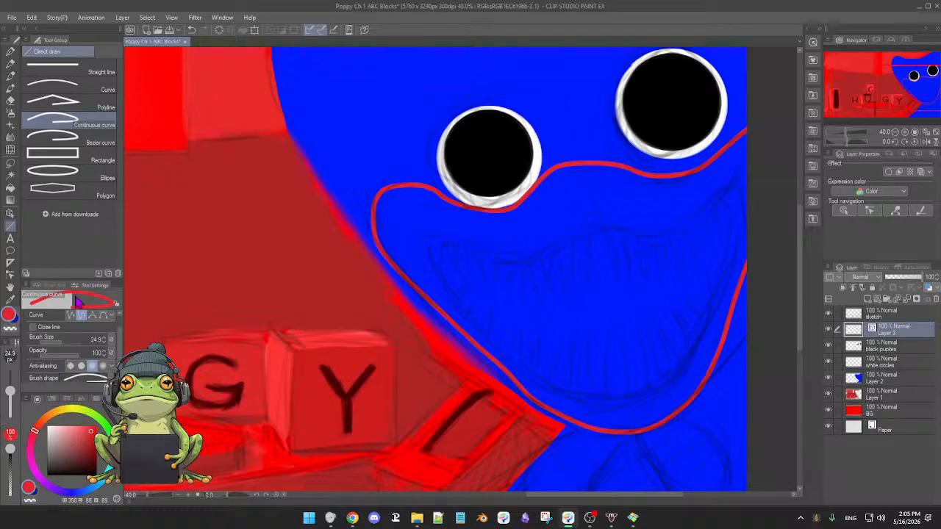
Raise the outer curve's control points at the top of the left cheek and just right of the left-hand eyeball.
{"action": "left_click", "coordinate": [10, 275]}
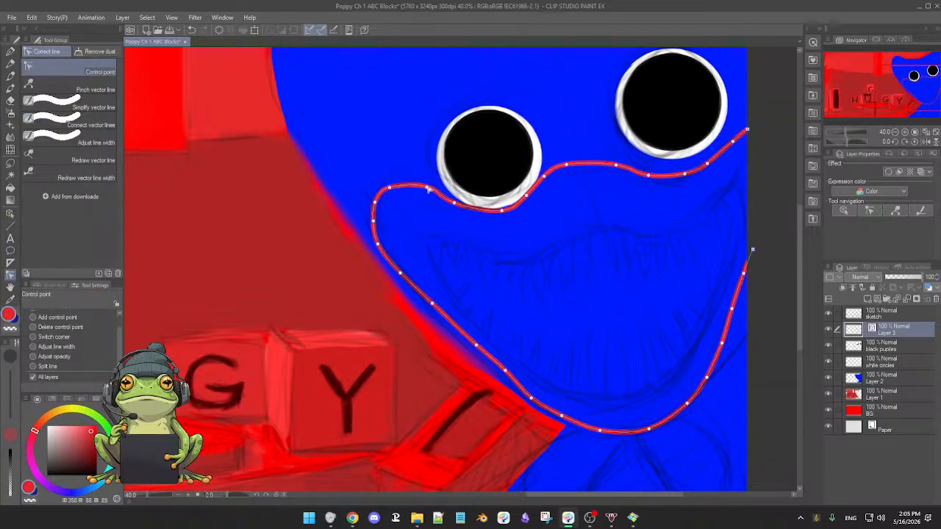
{"action": "left_click_drag", "start_coordinate": [392, 189], "coordinate": [394, 183]}
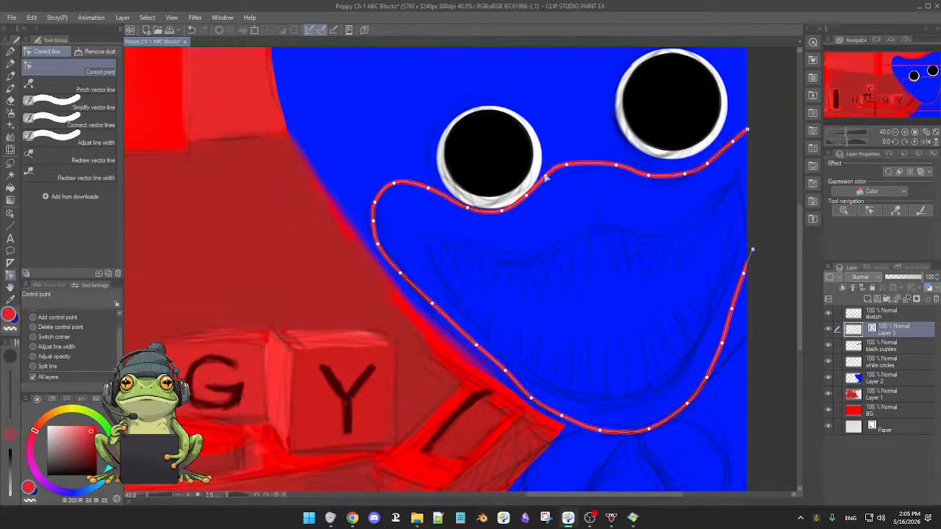
{"action": "left_click_drag", "start_coordinate": [566, 167], "coordinate": [571, 160]}
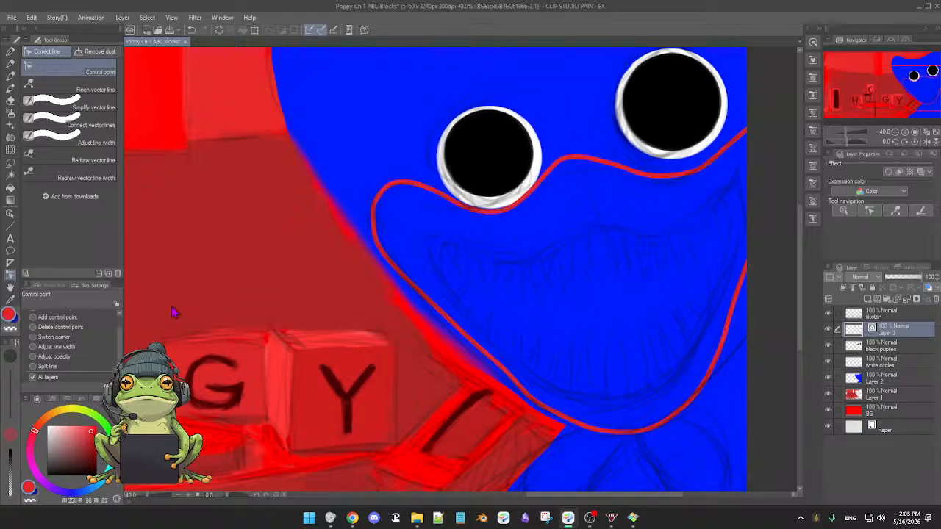
Using the Add control point mode, raise the outer curve between the eyes and fit it more closely beneath the right-hand eyeball.
{"action": "left_click", "coordinate": [34, 317]}
{"action": "left_click_drag", "start_coordinate": [616, 170], "coordinate": [608, 152]}
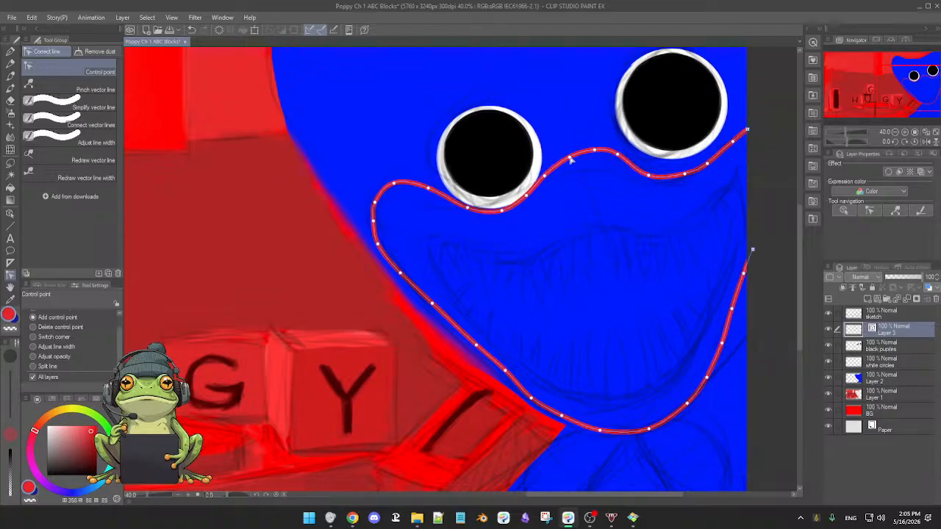
{"action": "left_click", "coordinate": [621, 156]}
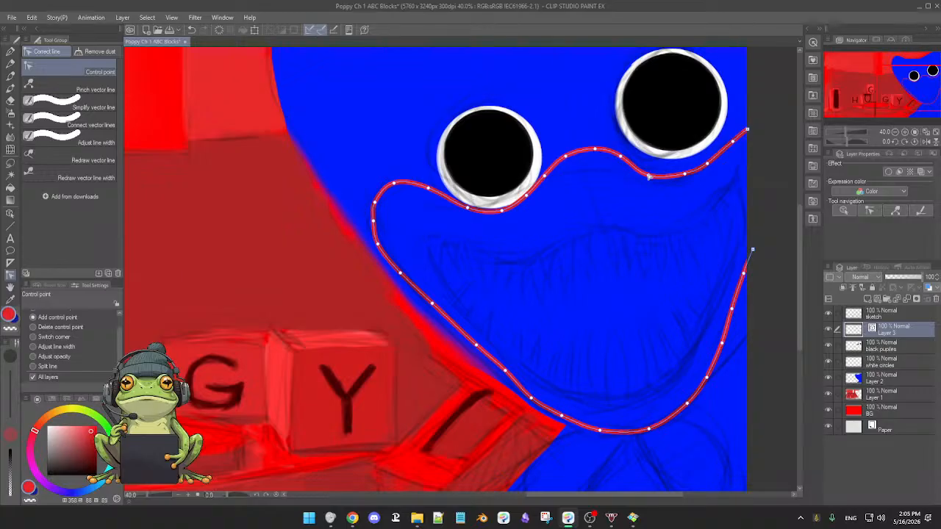
{"action": "left_click_drag", "start_coordinate": [647, 238], "coordinate": [533, 269]}
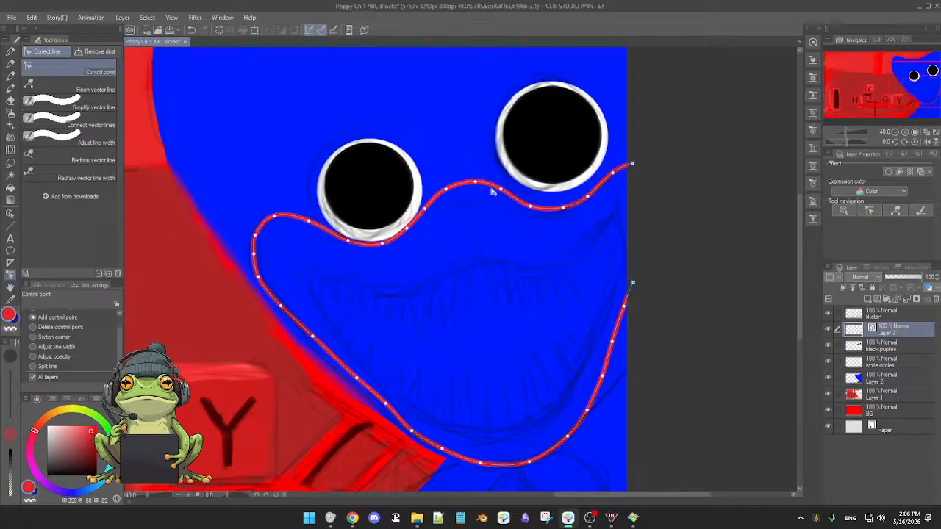
{"action": "left_click_drag", "start_coordinate": [531, 207], "coordinate": [501, 186]}
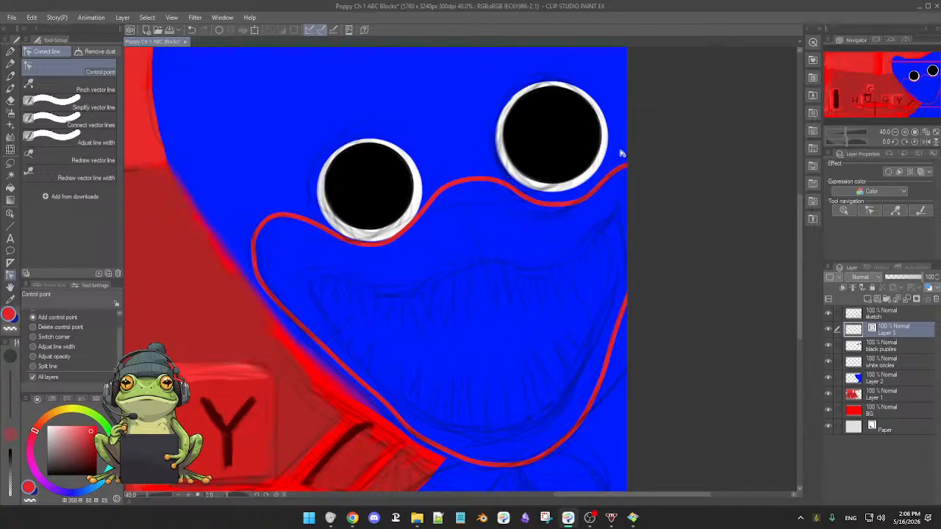
{"action": "left_click_drag", "start_coordinate": [552, 326], "coordinate": [567, 294]}
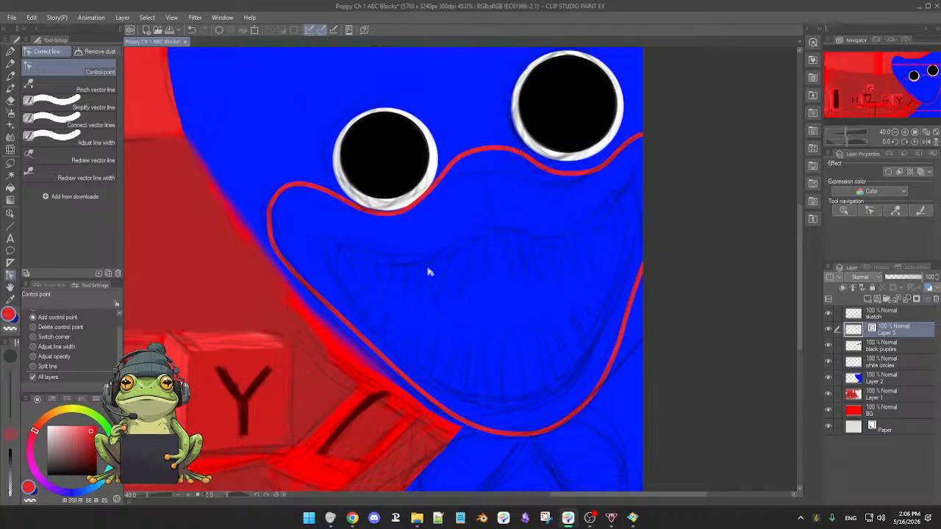
Start a second red continuous curve at the right edge, tracing the mouth's upper lip past its central peak.
{"action": "left_click", "coordinate": [10, 226]}
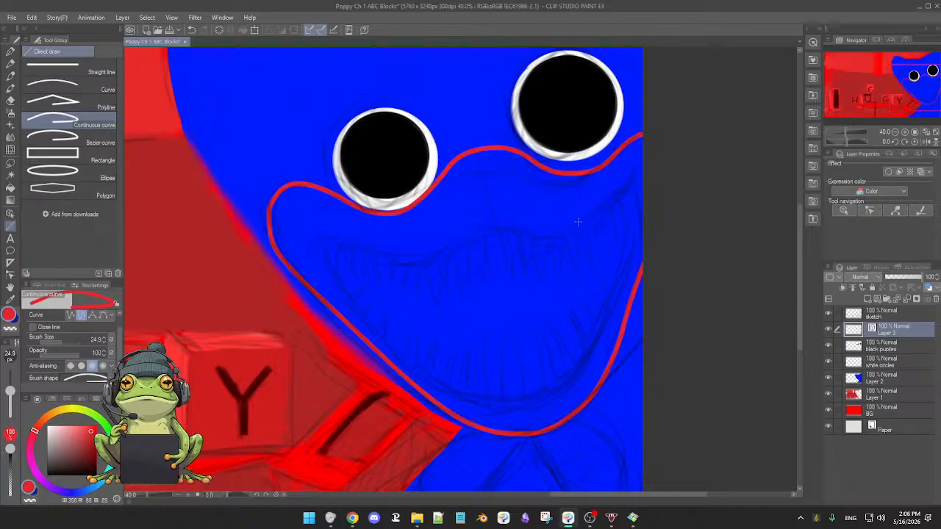
{"action": "left_click", "coordinate": [641, 178]}
{"action": "left_click", "coordinate": [628, 190]}
{"action": "left_click", "coordinate": [599, 221]}
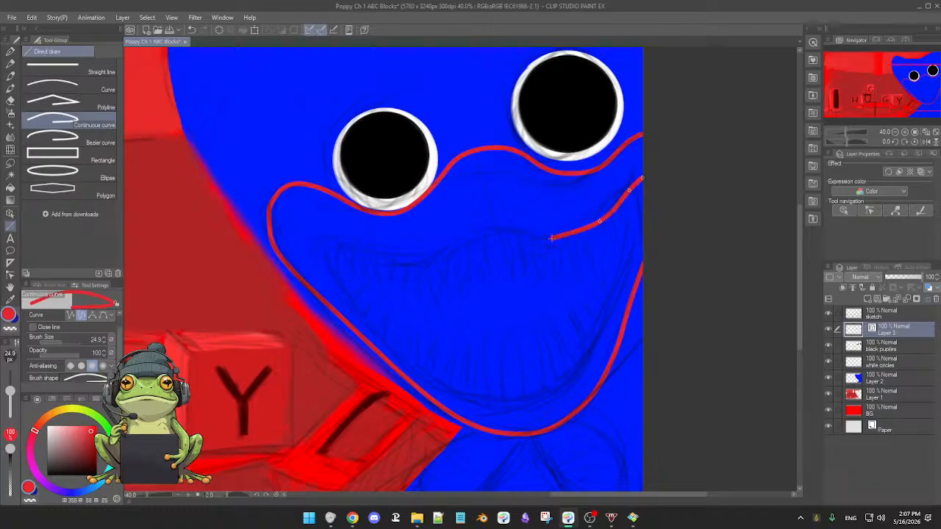
{"action": "left_click", "coordinate": [562, 238]}
{"action": "left_click", "coordinate": [531, 239]}
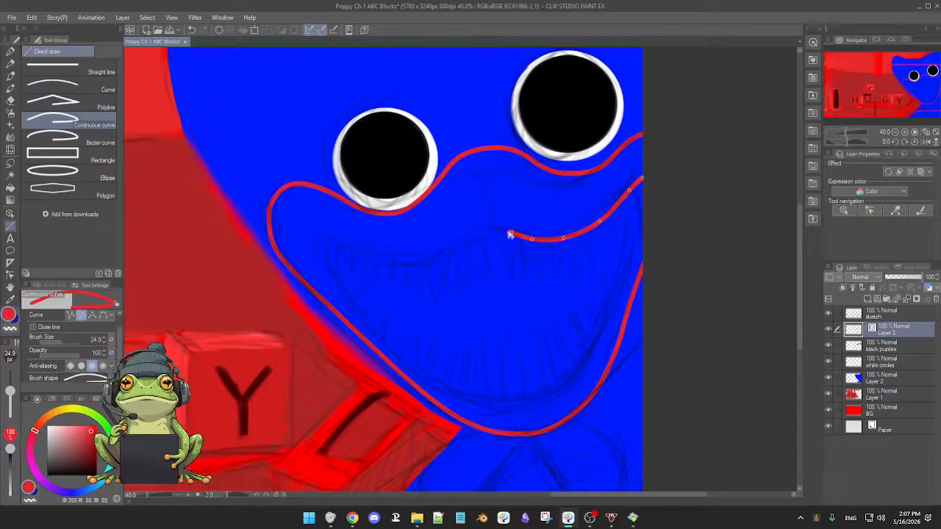
{"action": "left_click", "coordinate": [511, 232]}
{"action": "left_click", "coordinate": [472, 239]}
Continue the inner mouth curve through the dip below the left-hand eyeball and up to the mouth's left corner.
{"action": "left_click", "coordinate": [448, 251]}
{"action": "left_click", "coordinate": [437, 261]}
{"action": "left_click", "coordinate": [409, 263]}
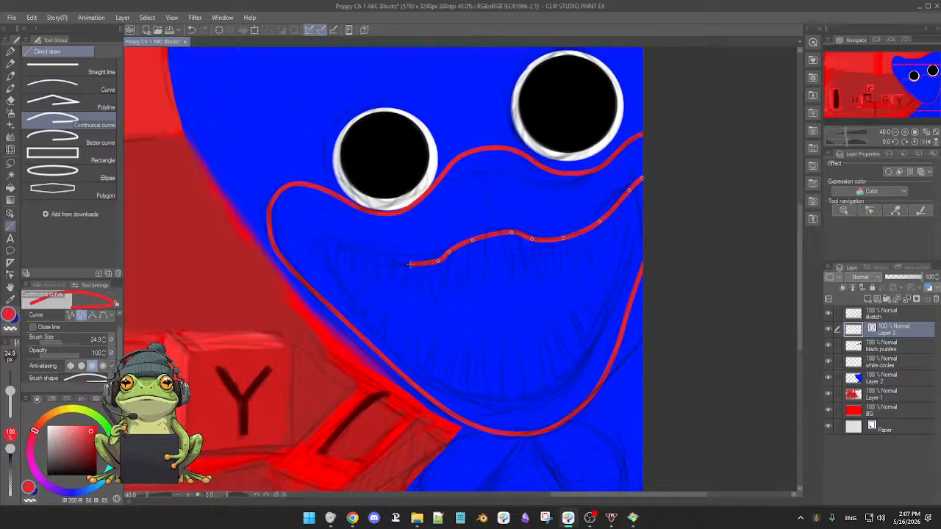
{"action": "left_click", "coordinate": [374, 252]}
{"action": "left_click", "coordinate": [344, 240]}
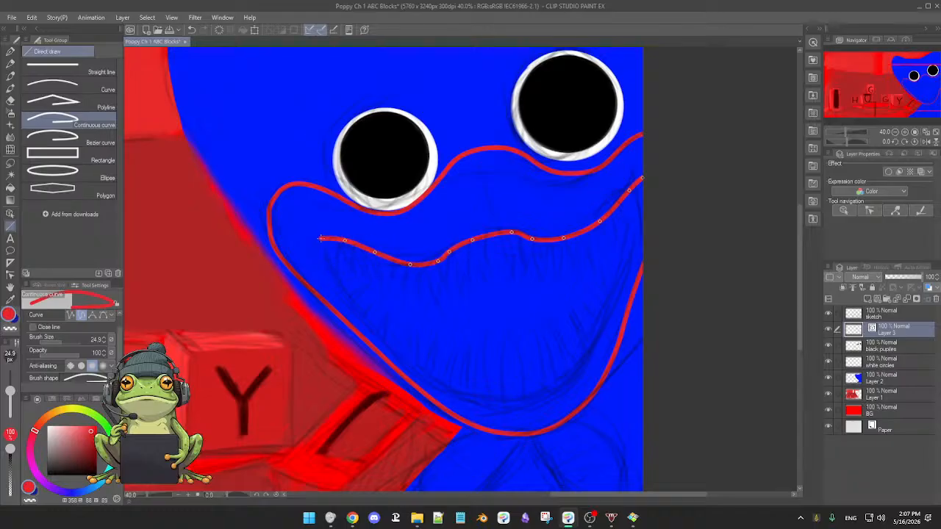
{"action": "left_click", "coordinate": [318, 237]}
Trace the lower lip from the left corner down and around the bottom of the sketched mouth.
{"action": "left_click", "coordinate": [340, 287]}
{"action": "left_click", "coordinate": [364, 315]}
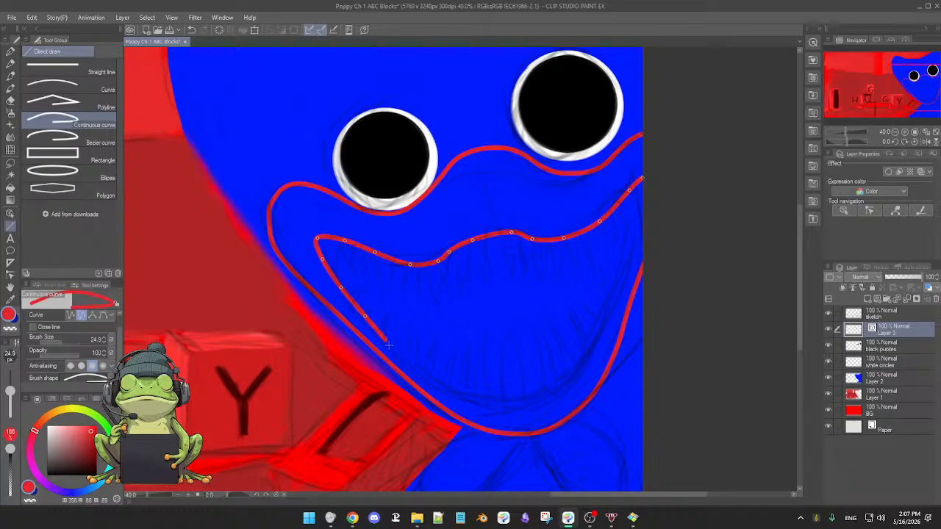
{"action": "left_click", "coordinate": [394, 351]}
{"action": "left_click", "coordinate": [434, 379]}
{"action": "left_click", "coordinate": [473, 398]}
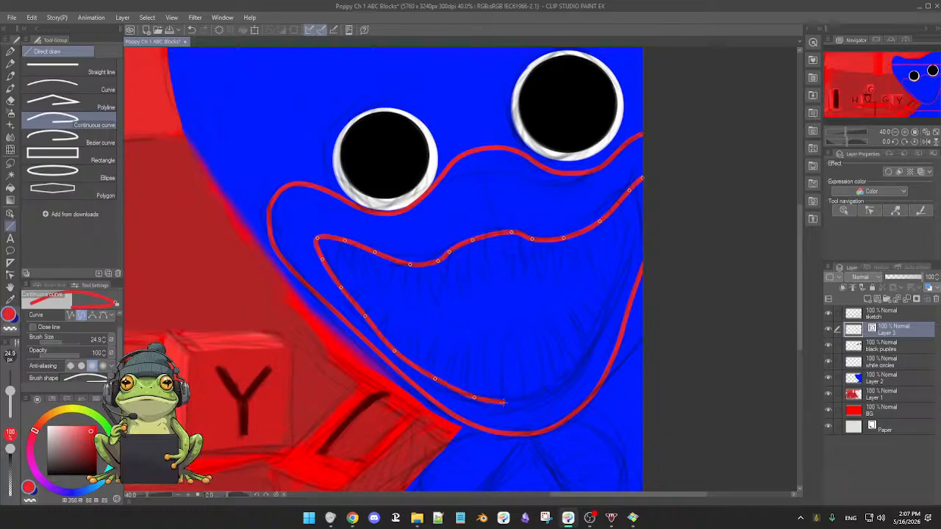
{"action": "left_click", "coordinate": [517, 401]}
{"action": "left_click", "coordinate": [555, 388]}
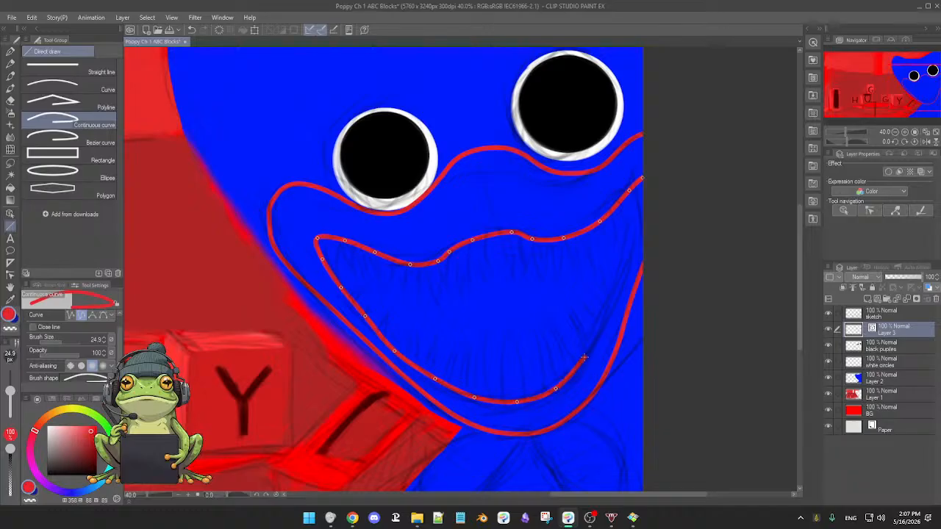
Carry the inner mouth curve up the right side of the mouth and finish it at the canvas's right edge.
{"action": "left_click", "coordinate": [583, 356]}
{"action": "left_click", "coordinate": [601, 322]}
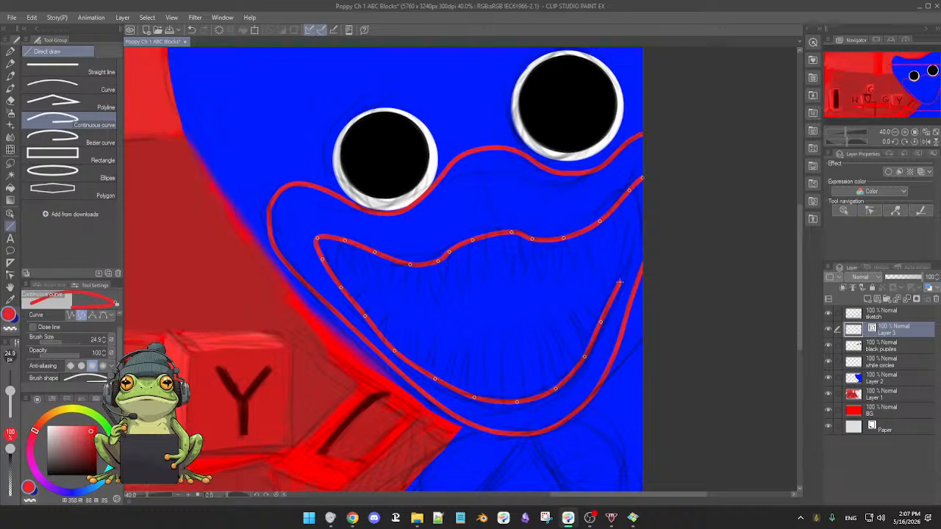
{"action": "left_click", "coordinate": [619, 282]}
{"action": "left_click", "coordinate": [628, 254]}
{"action": "double_click", "coordinate": [644, 222]}
{"action": "scroll", "coordinate": [663, 278], "scroll_direction": "down", "scroll_amount": 2}
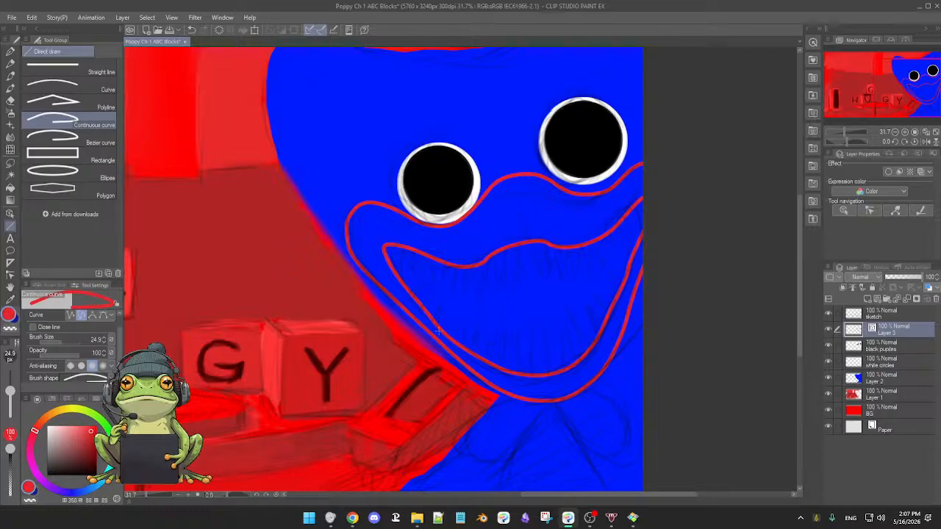
Adjust control points to bow the outer curve's lower right side outward and smooth the inner curve's upper lip.
{"action": "left_click", "coordinate": [10, 275]}
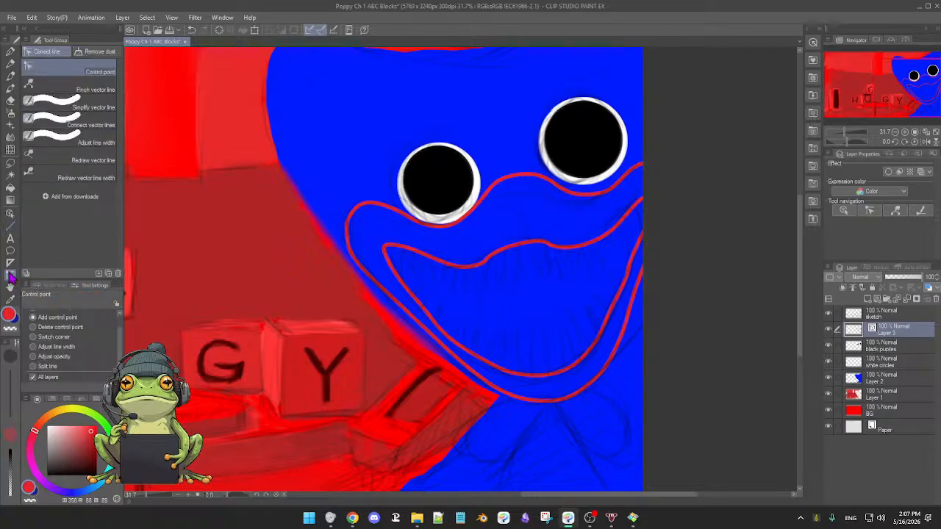
{"action": "left_click", "coordinate": [630, 311]}
{"action": "left_click_drag", "start_coordinate": [632, 305], "coordinate": [653, 257]}
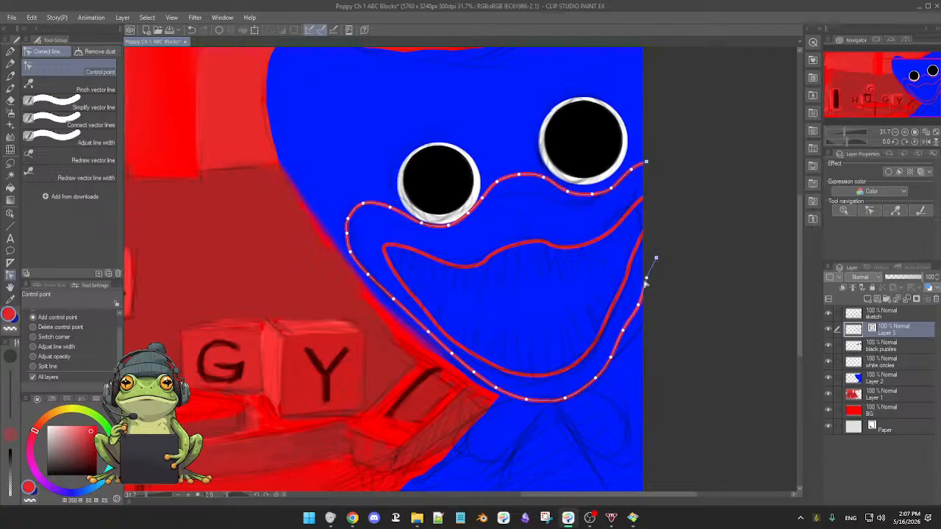
{"action": "left_click", "coordinate": [629, 330]}
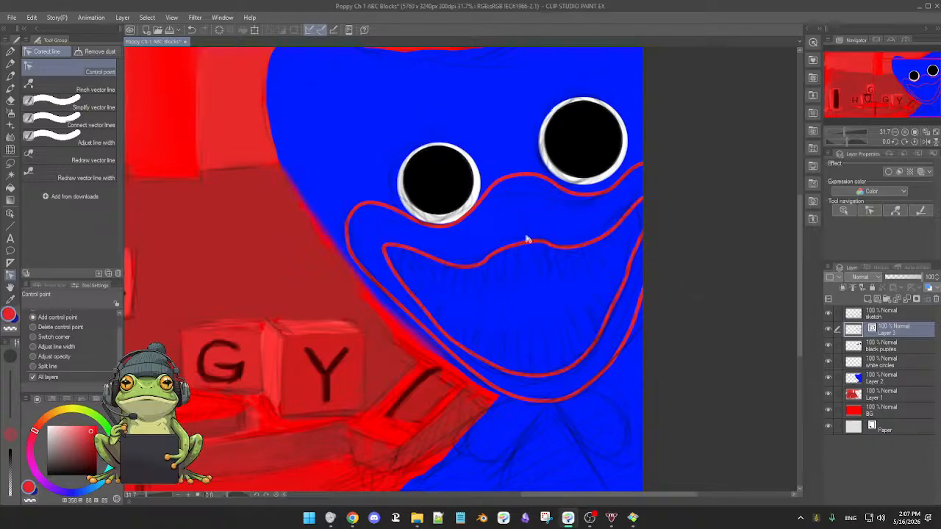
{"action": "left_click_drag", "start_coordinate": [509, 248], "coordinate": [646, 196]}
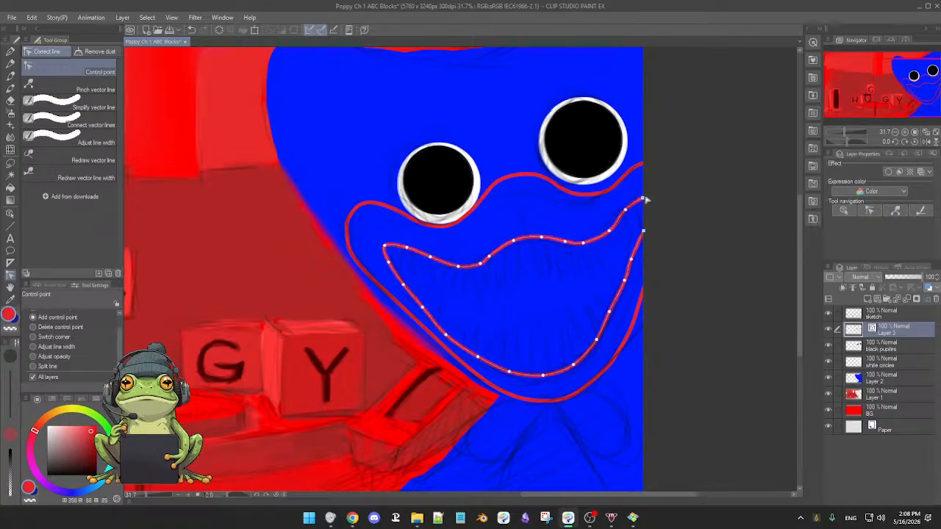
Refine the inner mouth curve's control points along the upper lip and pull its left corner slightly outward.
{"action": "left_click", "coordinate": [617, 224]}
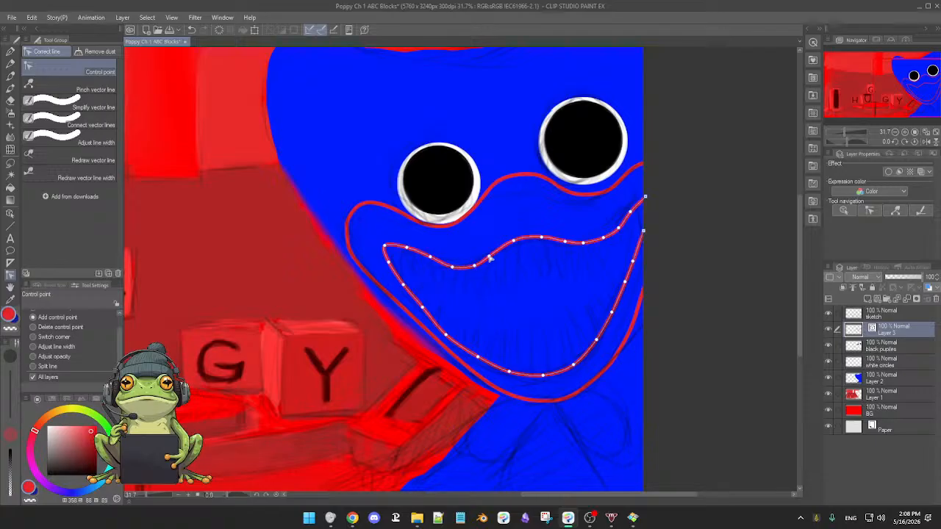
{"action": "left_click_drag", "start_coordinate": [489, 257], "coordinate": [491, 254]}
{"action": "left_click_drag", "start_coordinate": [384, 246], "coordinate": [382, 264]}
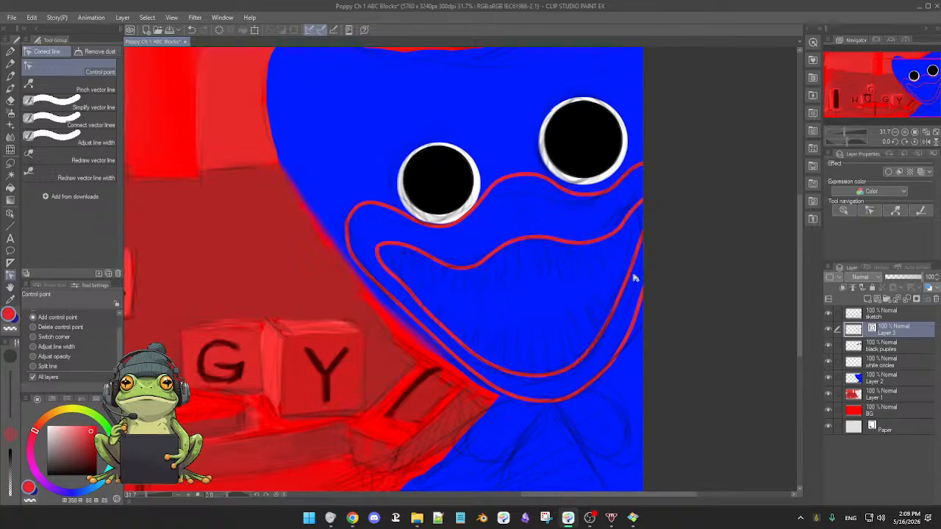
{"action": "scroll", "coordinate": [670, 296], "scroll_direction": "down", "scroll_amount": 2}
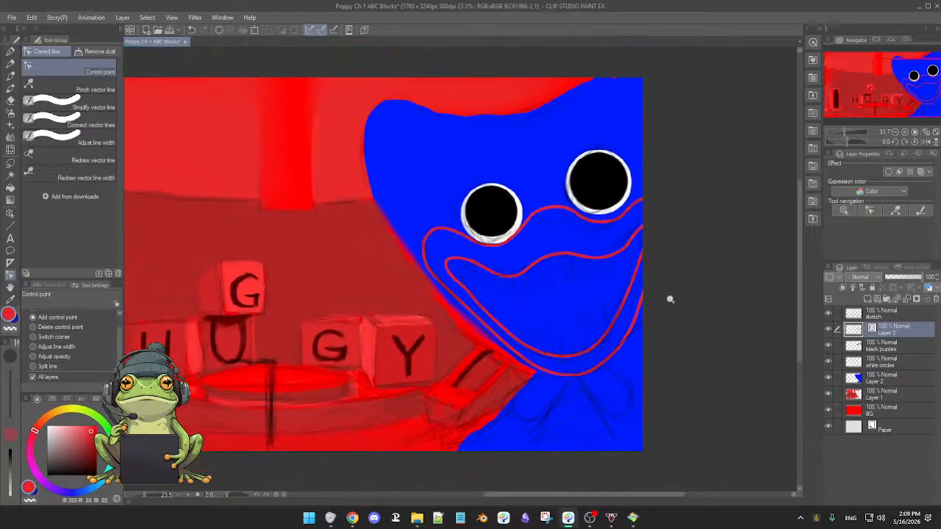
{"action": "scroll", "coordinate": [669, 297], "scroll_direction": "down", "scroll_amount": 2}
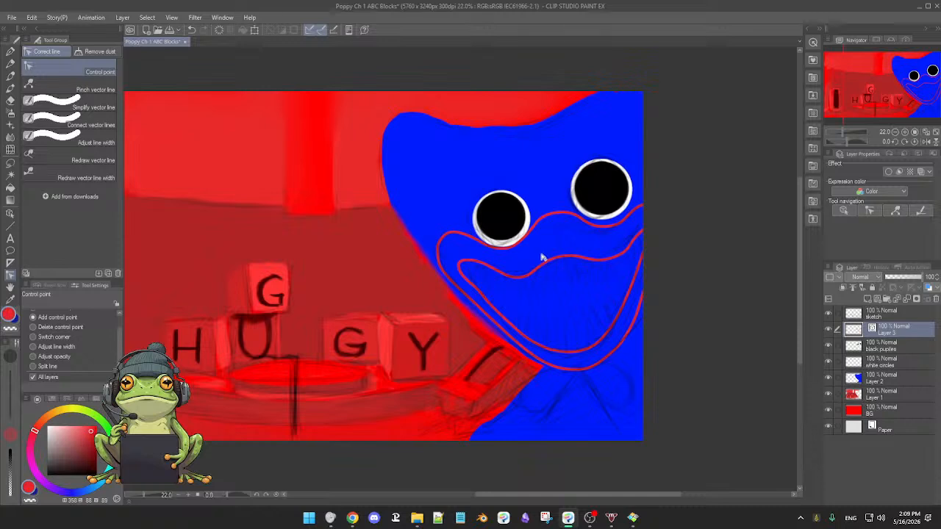
Auto-select the muzzle area between the two curves and add a new layer directly beneath the curve layer, Layer 3.
{"action": "left_click", "coordinate": [10, 177]}
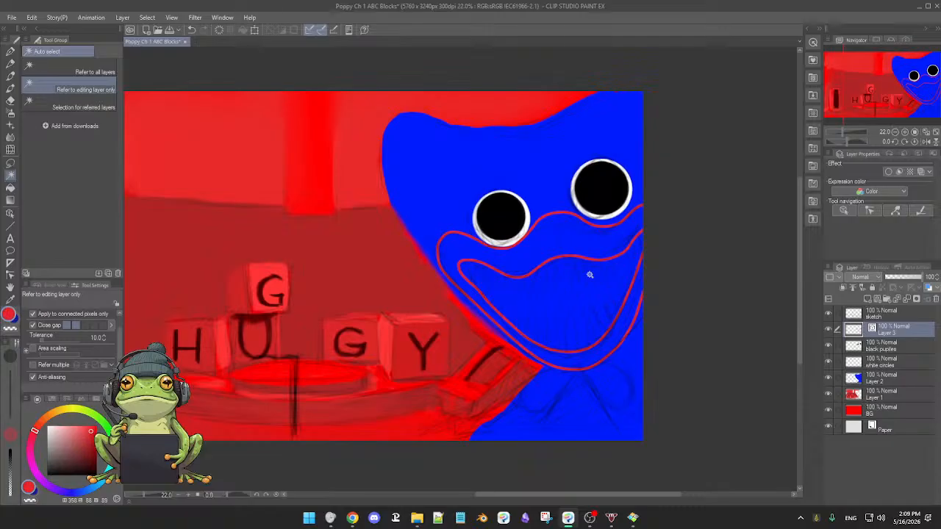
{"action": "left_click", "coordinate": [586, 246]}
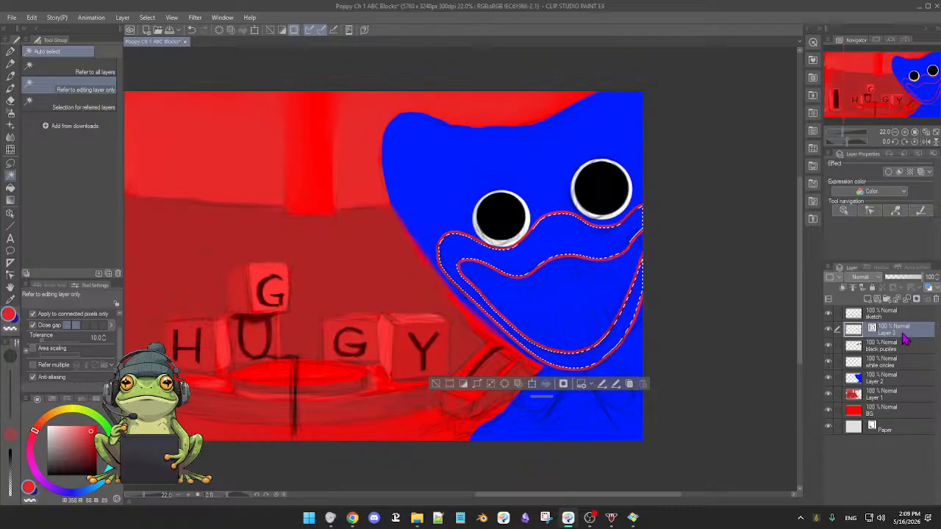
{"action": "left_click", "coordinate": [883, 300]}
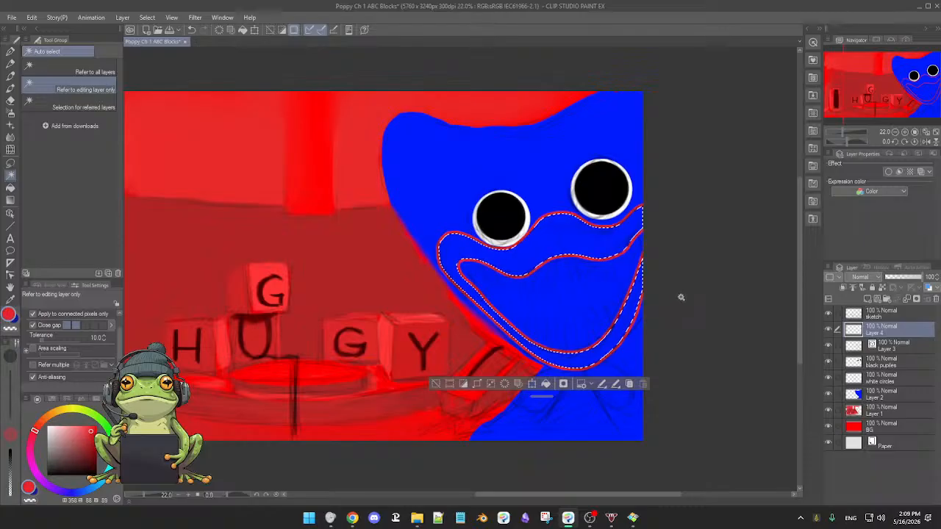
{"action": "mouse_move", "coordinate": [905, 340]}
{"action": "left_mouse_down"}
{"action": "mouse_move", "coordinate": [907, 357]}
{"action": "mouse_move", "coordinate": [919, 327]}
{"action": "left_mouse_up"}
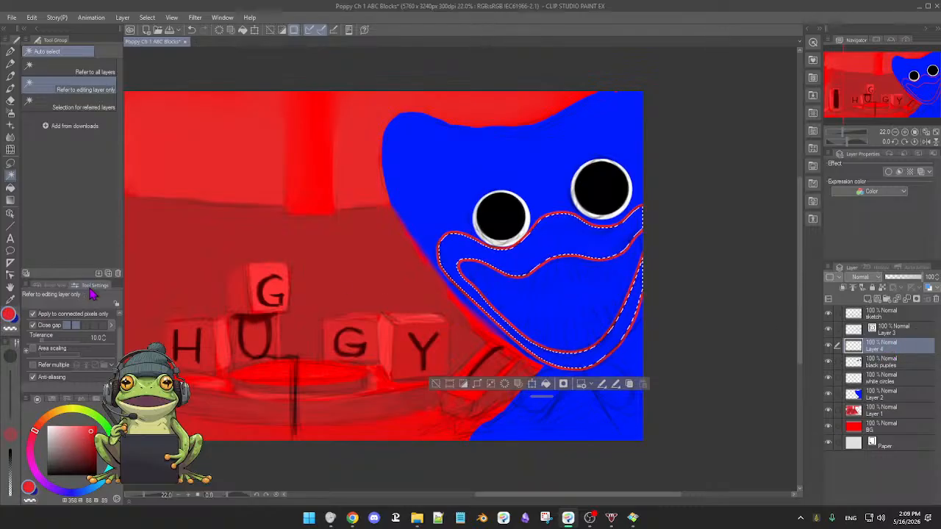
Fill the selected muzzle area with red on Layer 4 and clear the selection.
{"action": "left_click", "coordinate": [545, 384]}
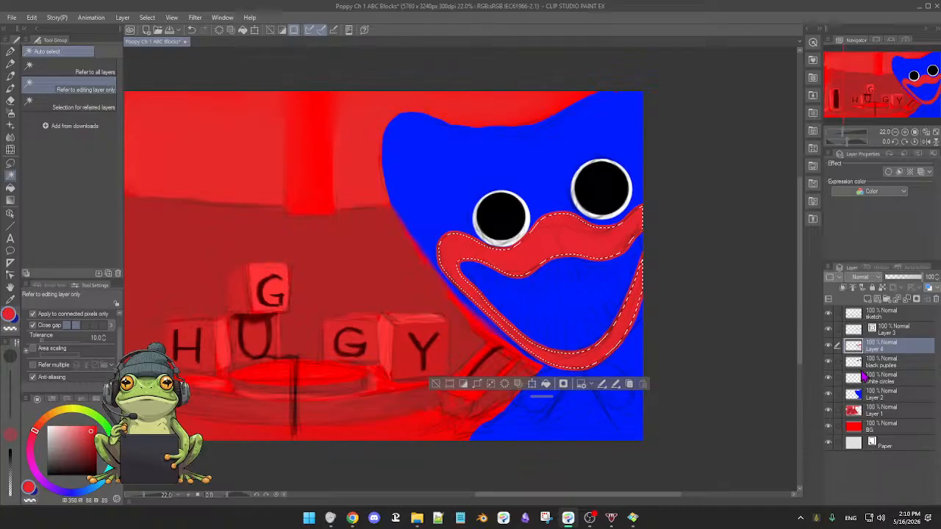
{"action": "left_click", "coordinate": [434, 383]}
{"action": "scroll", "coordinate": [602, 331], "scroll_direction": "up", "scroll_amount": 5}
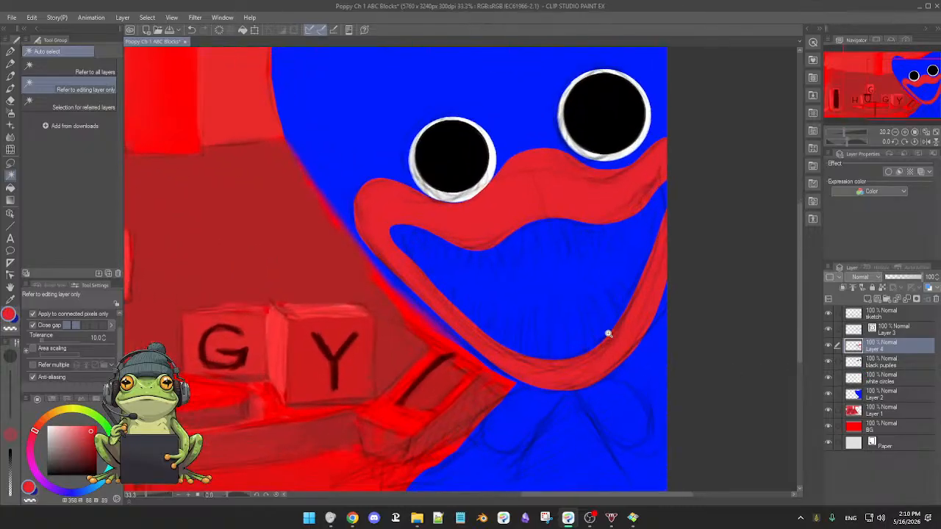
Bow the outer muzzle curve on Layer 3 slightly outward along its lower left side.
{"action": "left_click", "coordinate": [909, 331]}
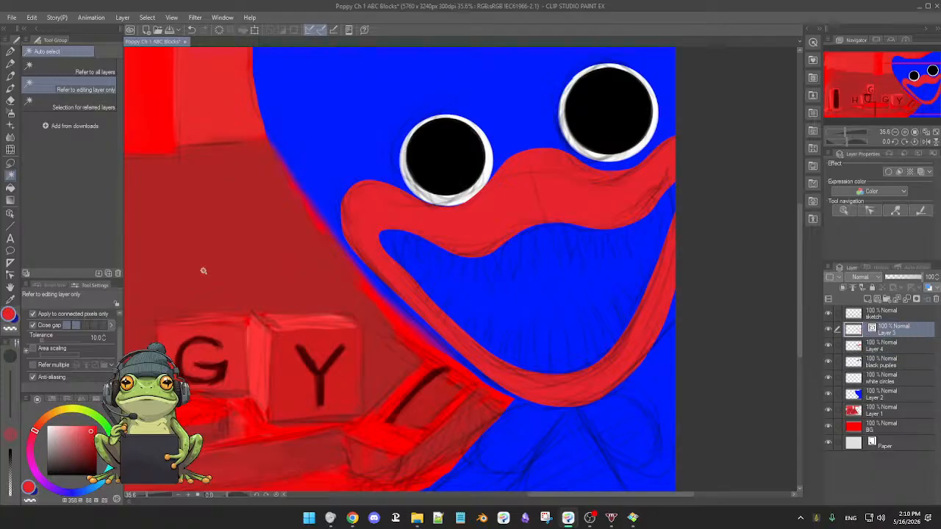
{"action": "left_click", "coordinate": [10, 226]}
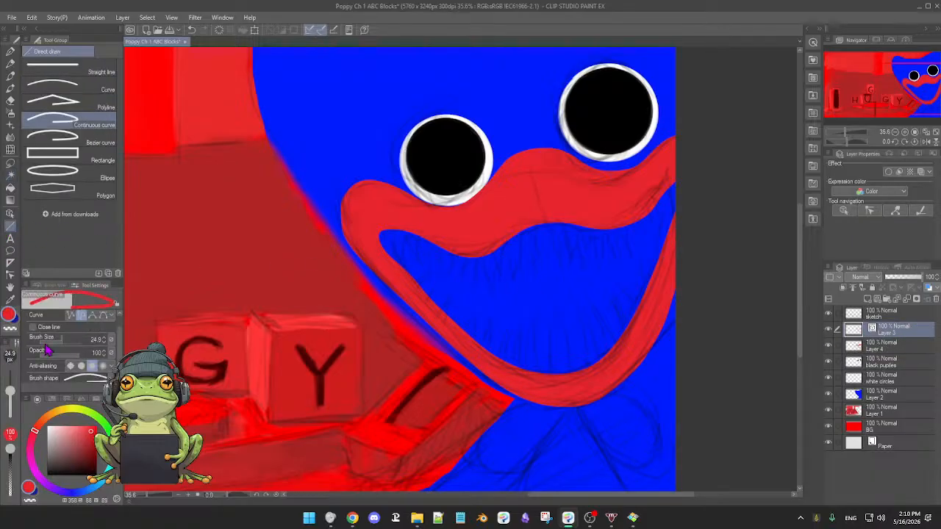
{"action": "left_click", "coordinate": [10, 275]}
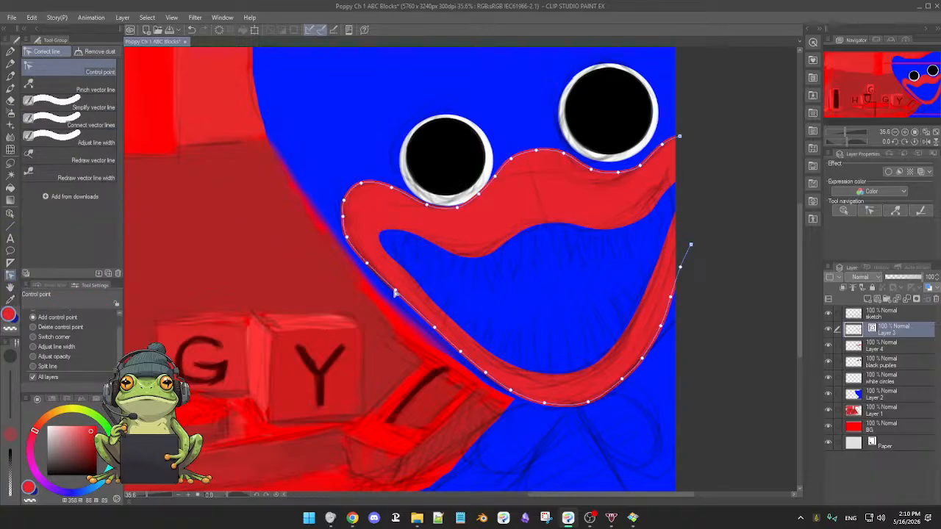
{"action": "left_click_drag", "start_coordinate": [395, 291], "coordinate": [393, 296]}
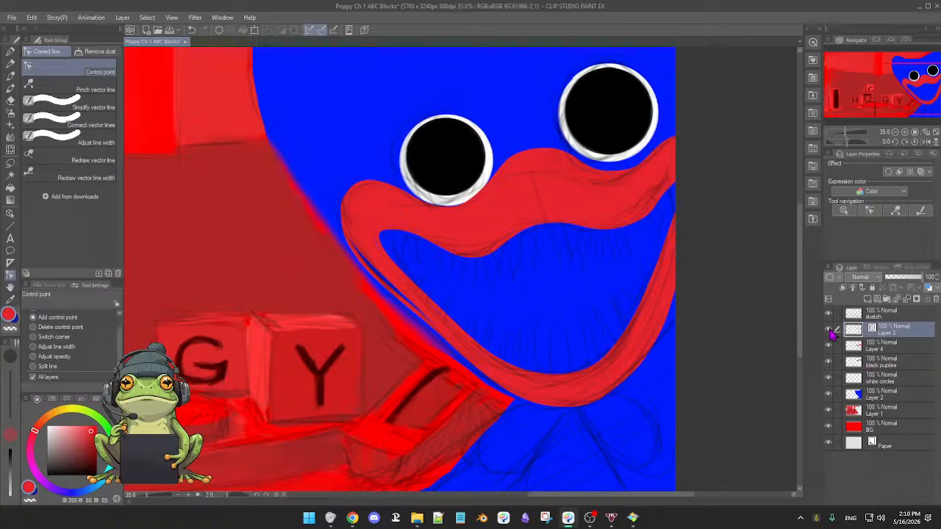
Paint over the blue gap between the outer curve and the fill on Layer 4 in red with the Soft Oil brush.
{"action": "left_click", "coordinate": [898, 349]}
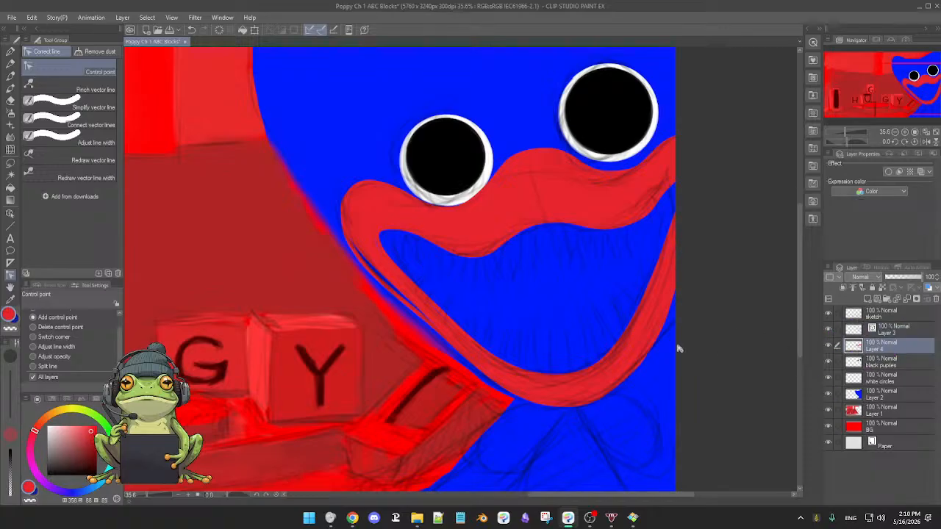
{"action": "key", "text": "b"}
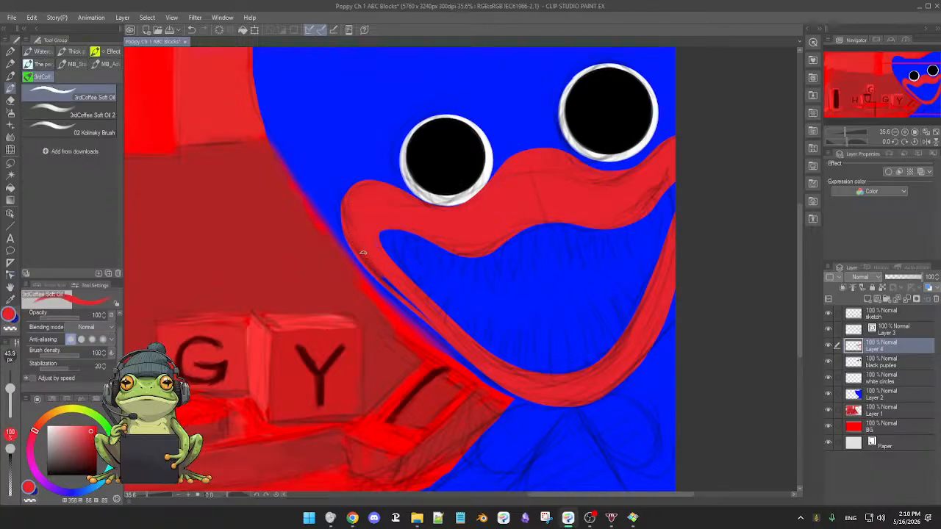
{"action": "left_click_drag", "start_coordinate": [363, 252], "coordinate": [485, 239]}
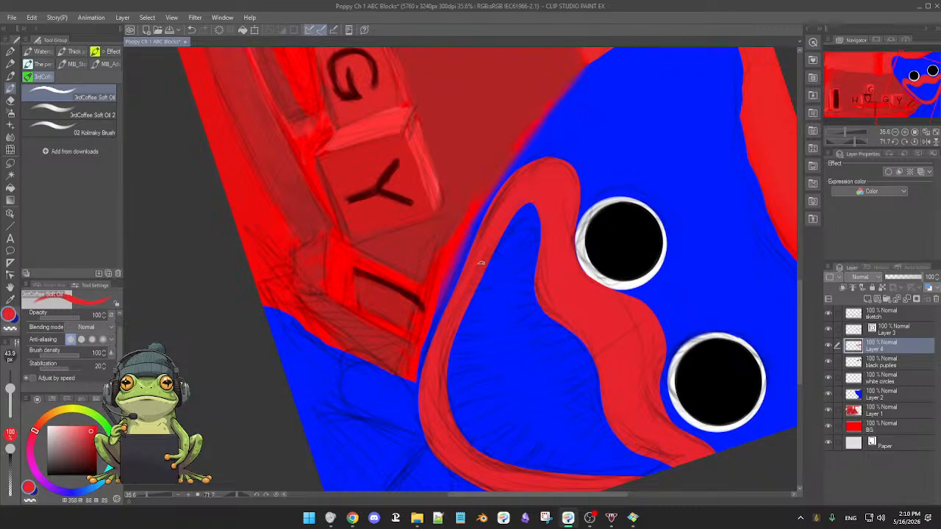
{"action": "key", "text": "ctrl+@"}
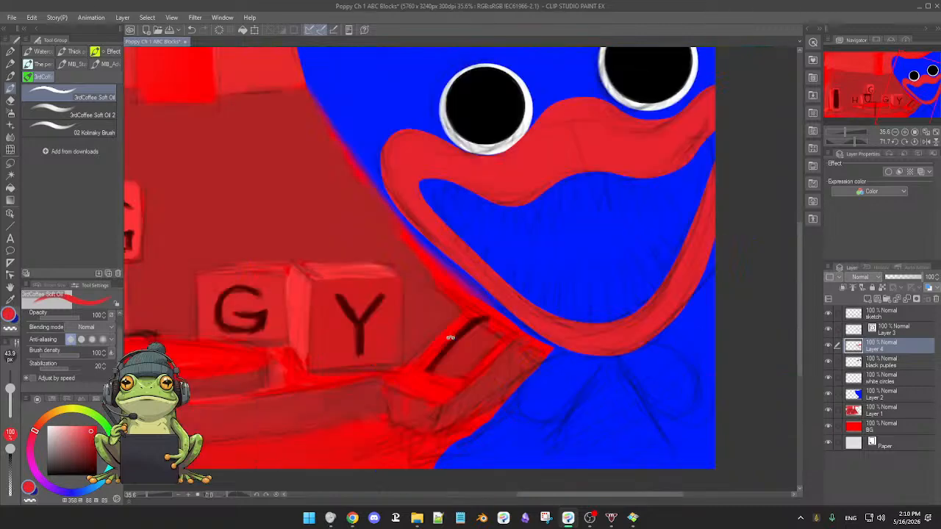
{"action": "scroll", "coordinate": [577, 334], "scroll_direction": "down", "scroll_amount": 2}
{"action": "scroll", "coordinate": [577, 338], "scroll_direction": "up", "scroll_amount": 1}
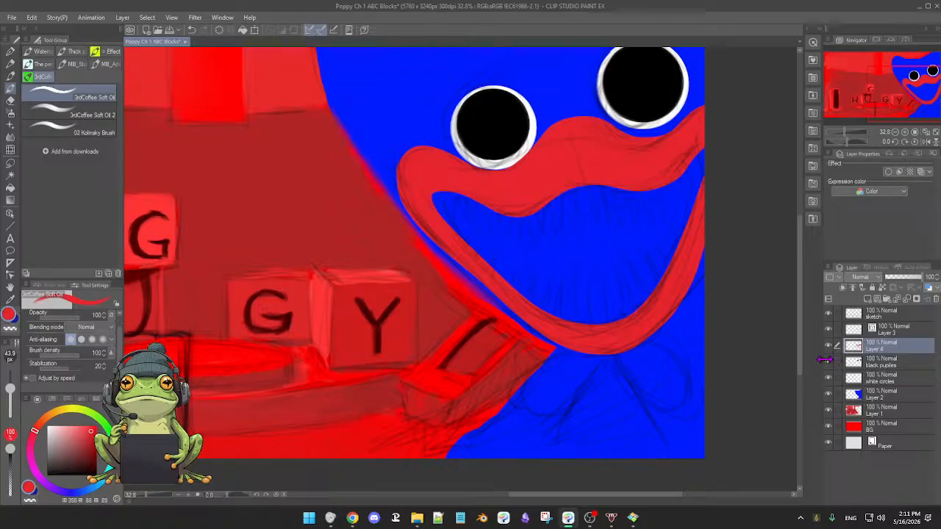
Compare the painted muzzle with the sketch layer and the curve layer hidden and shown.
{"action": "left_click", "coordinate": [829, 313]}
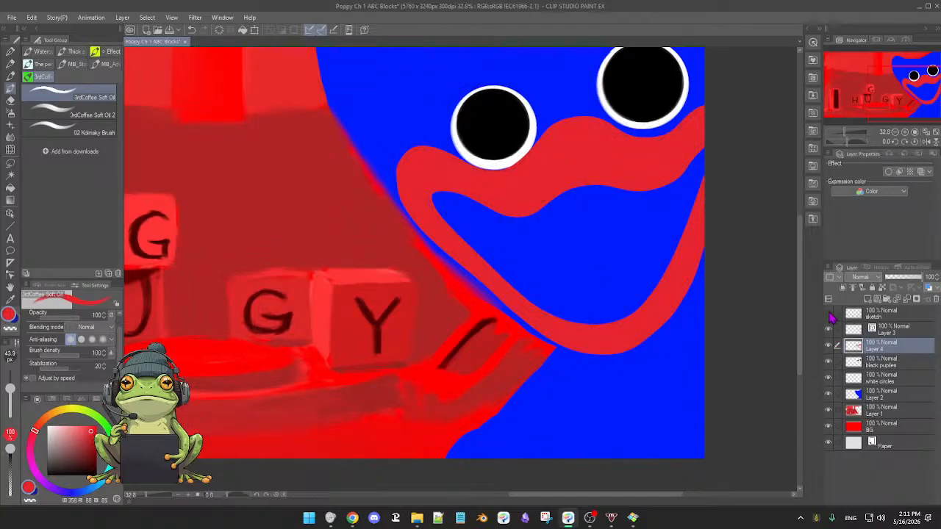
{"action": "left_click", "coordinate": [829, 315]}
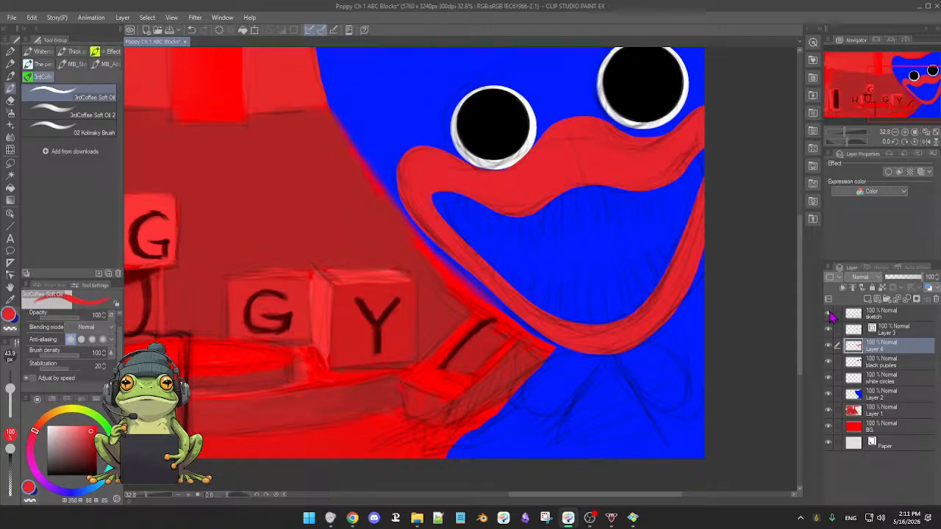
{"action": "left_click", "coordinate": [828, 314]}
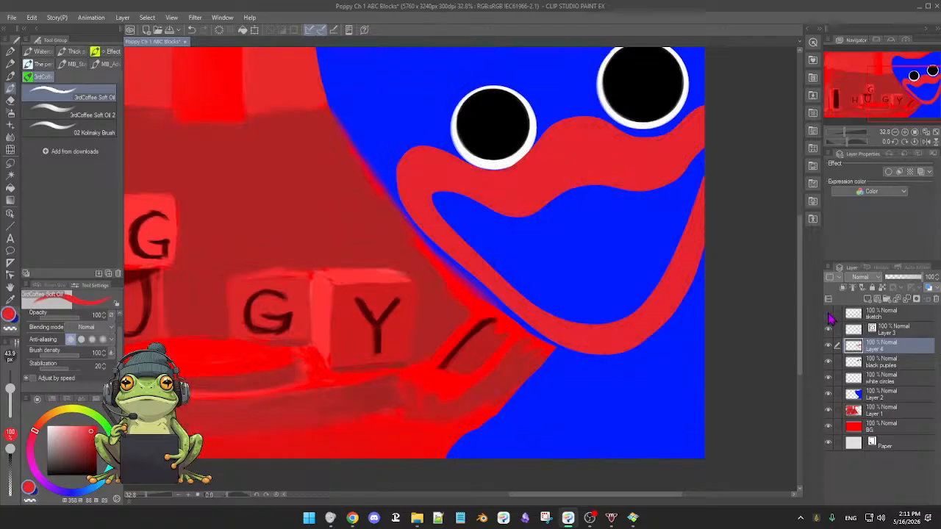
{"action": "left_click", "coordinate": [829, 314]}
{"action": "scroll", "coordinate": [725, 332], "scroll_direction": "down", "scroll_amount": 3}
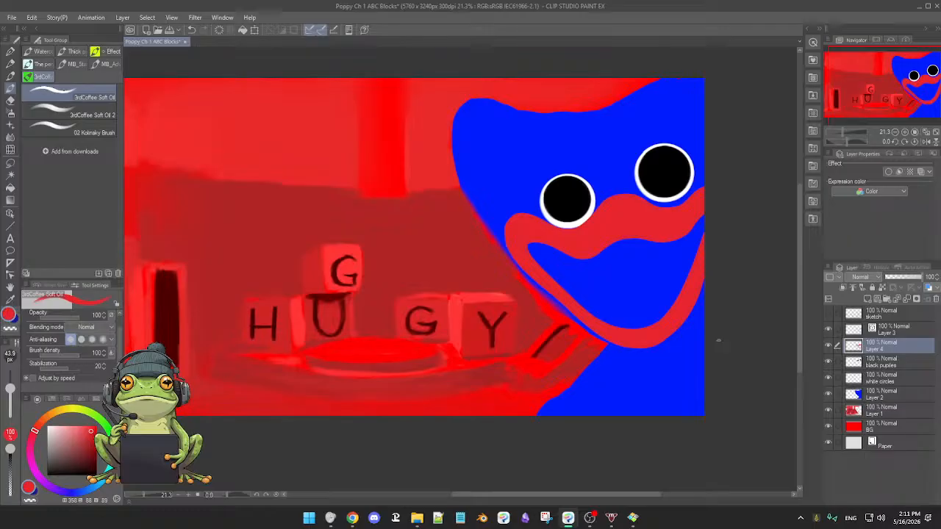
{"action": "left_click", "coordinate": [828, 330]}
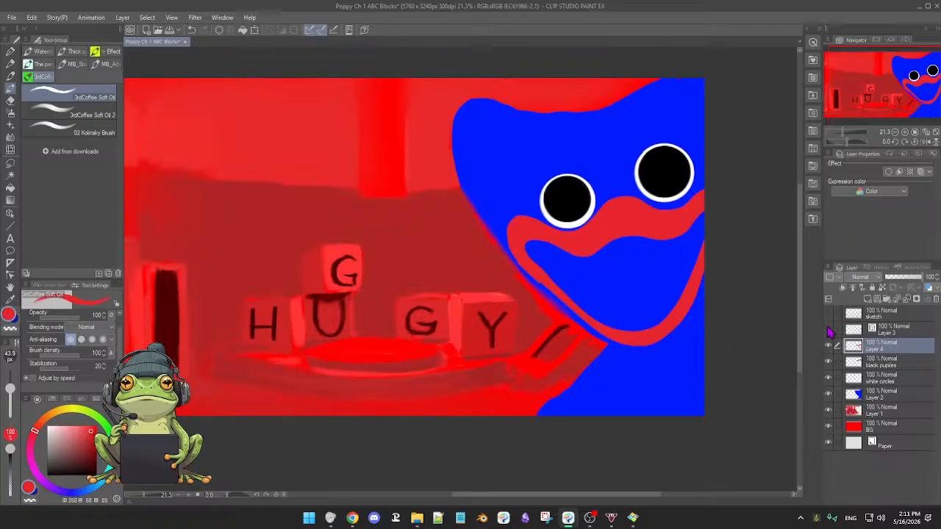
{"action": "left_click", "coordinate": [829, 330]}
{"action": "left_click", "coordinate": [828, 314]}
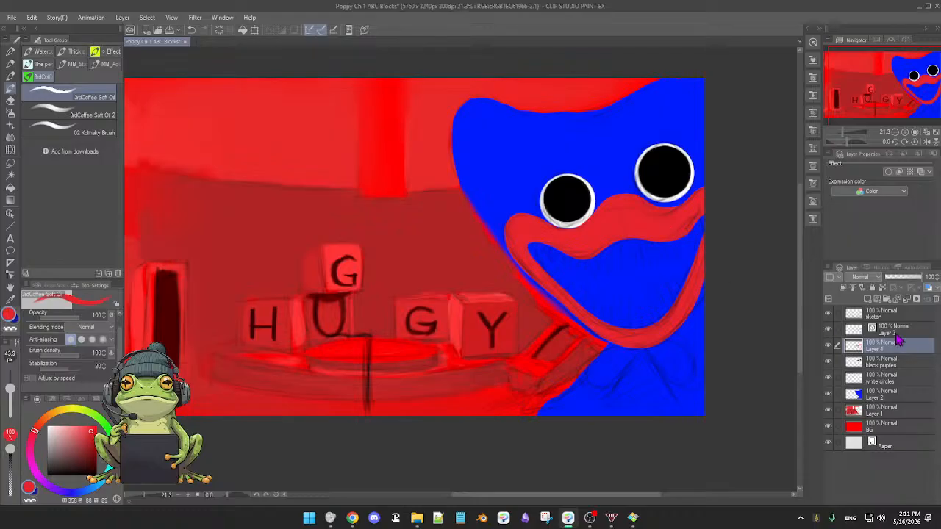
Select all the monster's layers together, from Layer 2 through white circles, black pupils, Layer 4 and Layer 3 up to sketch.
{"action": "left_click", "coordinate": [892, 395]}
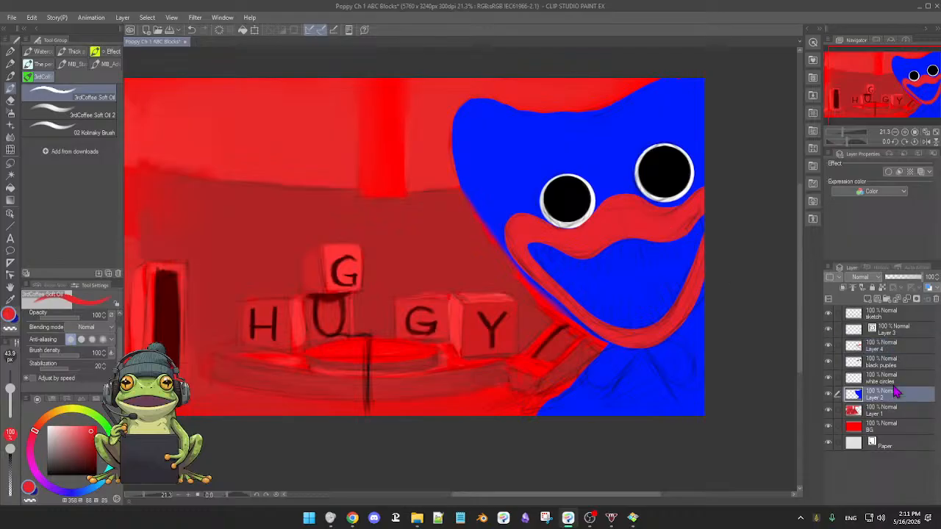
{"action": "left_click", "coordinate": [837, 377]}
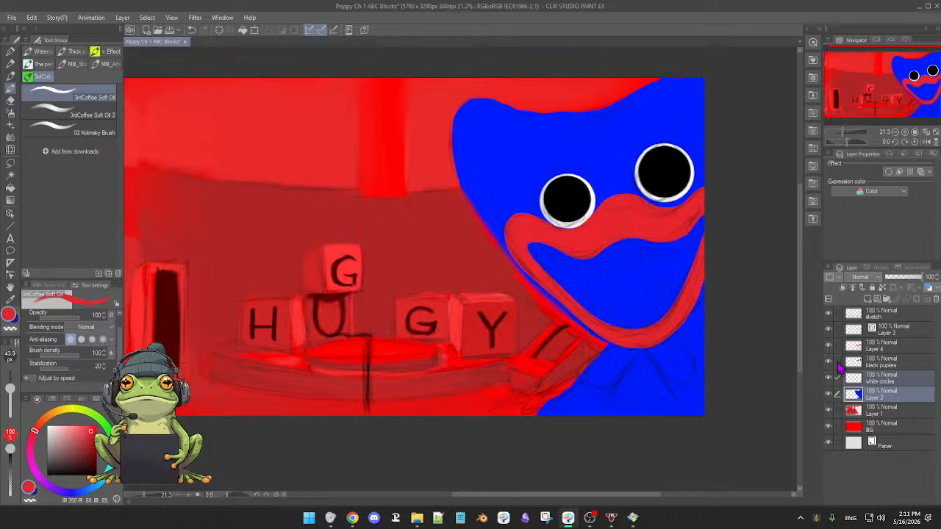
{"action": "left_click", "coordinate": [837, 362]}
{"action": "left_click", "coordinate": [837, 346]}
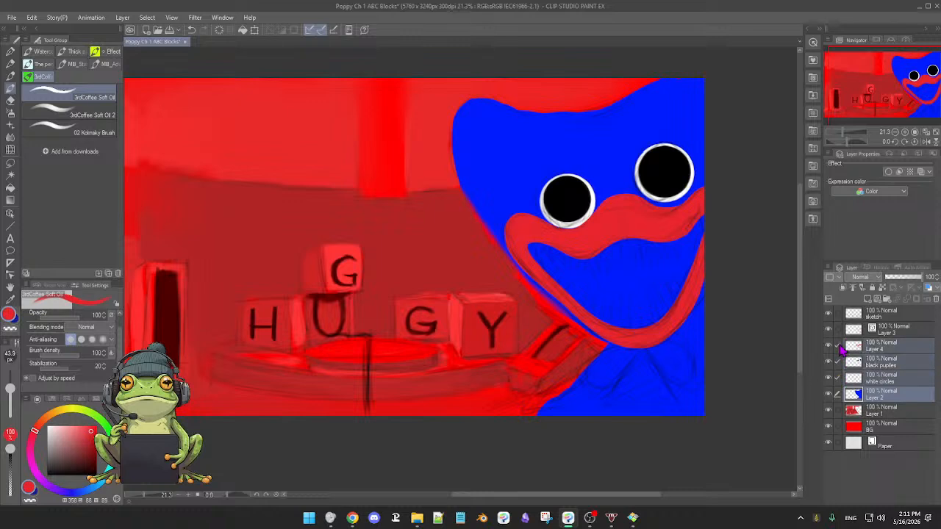
{"action": "left_click", "coordinate": [838, 331]}
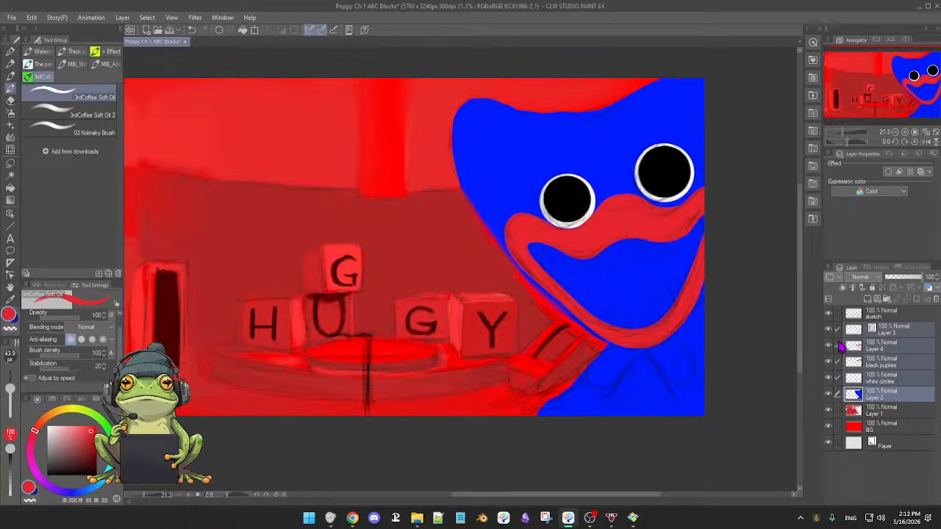
{"action": "left_click", "coordinate": [837, 314]}
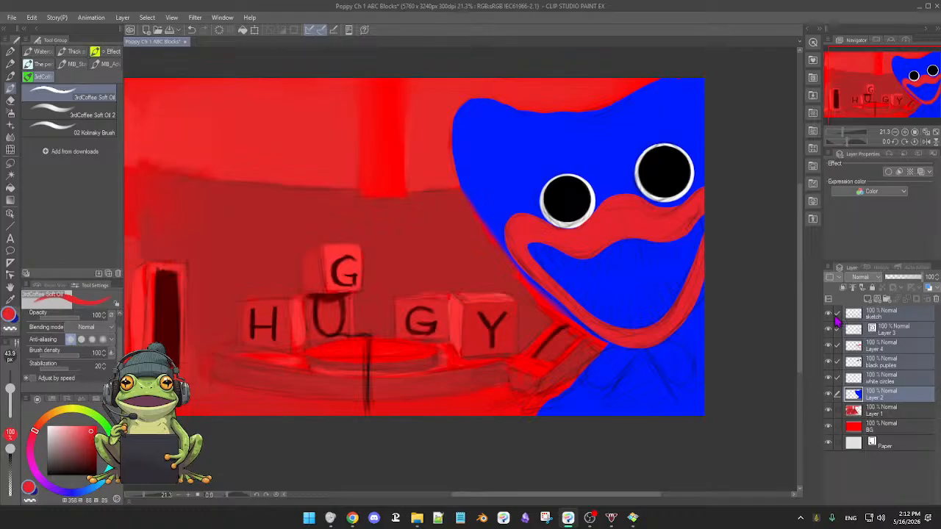
Lasso a selection loosely around the whole blue monster, following its outline to the canvas edge.
{"action": "key", "text": "m"}
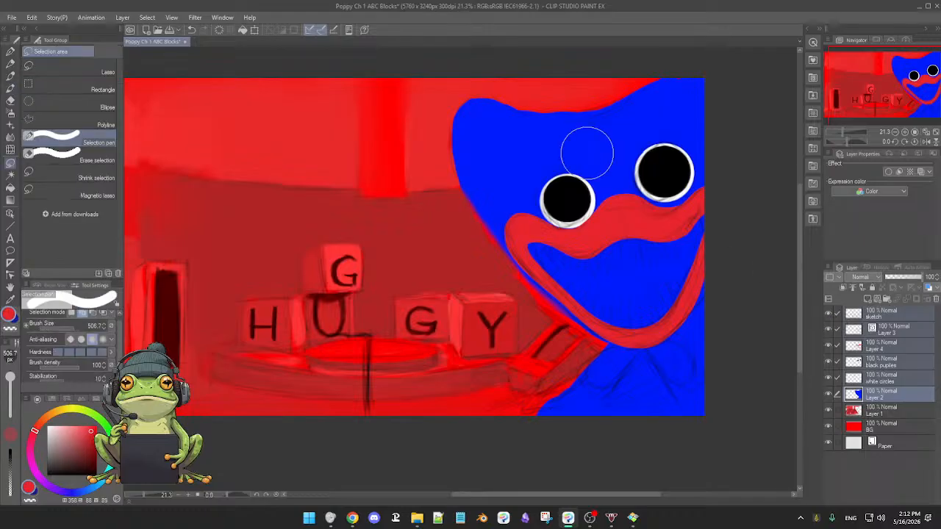
{"action": "key", "text": "b"}
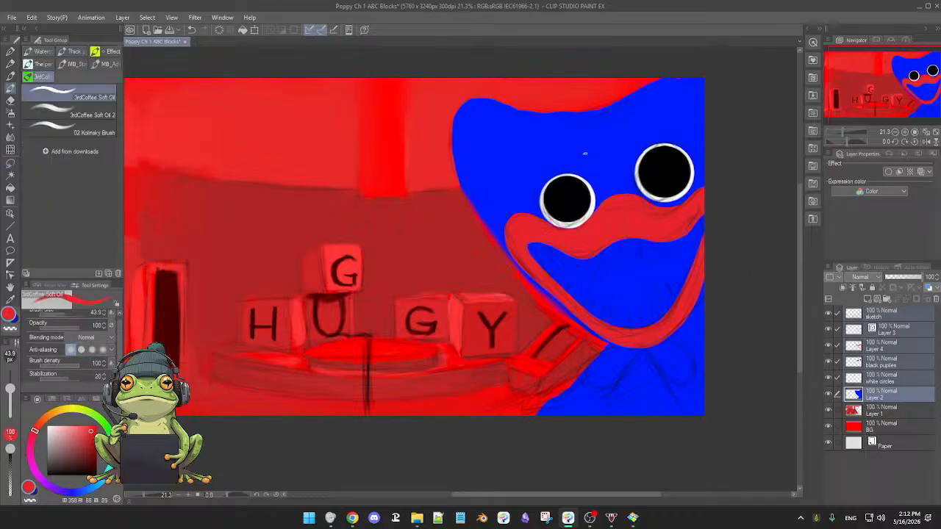
{"action": "key", "text": "m"}
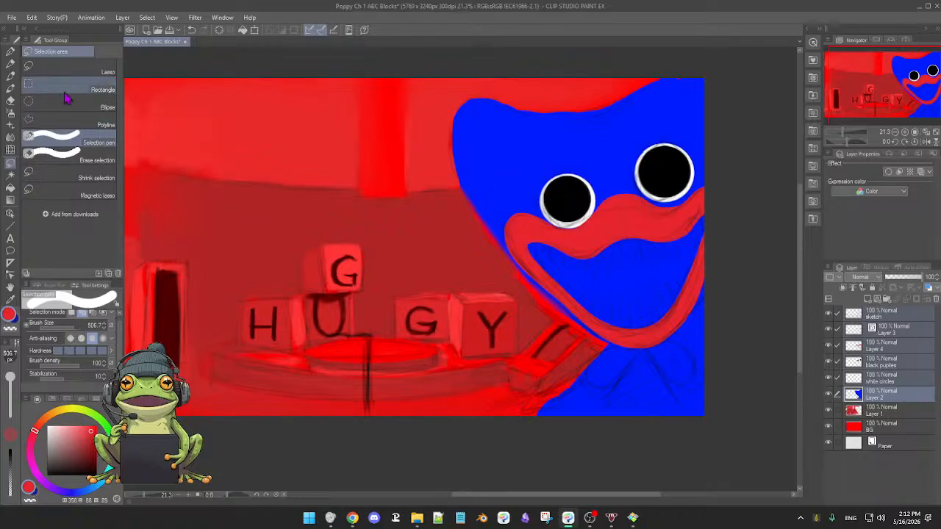
{"action": "left_click", "coordinate": [53, 64]}
{"action": "key", "text": "b"}
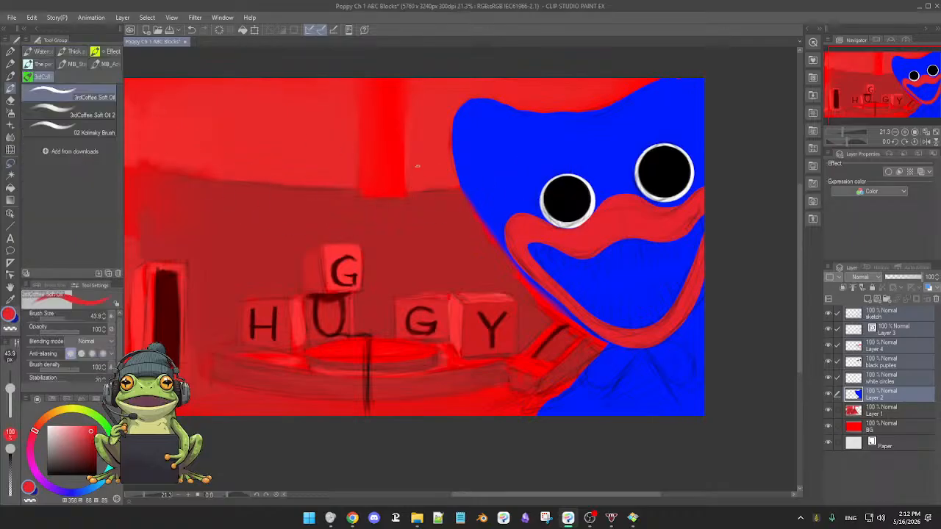
{"action": "key", "text": "m"}
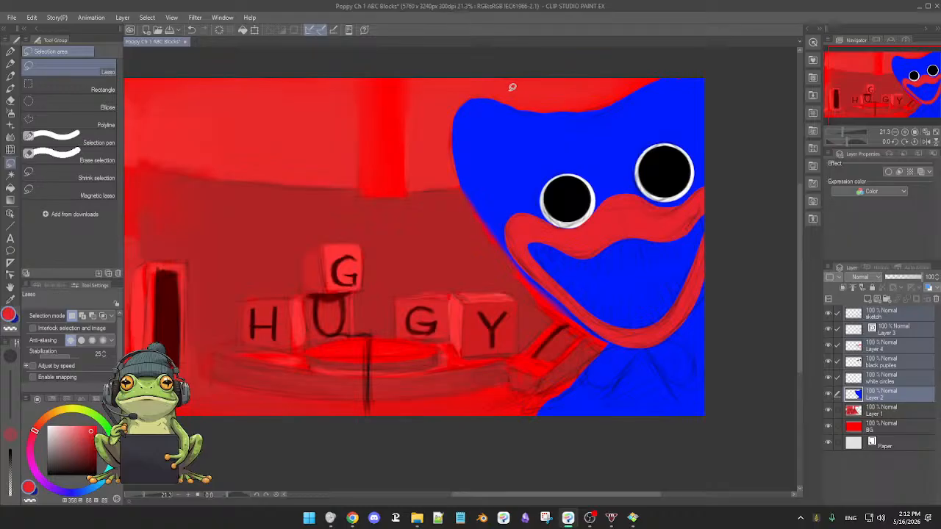
{"action": "mouse_move", "coordinate": [504, 89]}
{"action": "left_mouse_down"}
{"action": "mouse_move", "coordinate": [460, 97]}
{"action": "mouse_move", "coordinate": [449, 121]}
{"action": "mouse_move", "coordinate": [457, 192]}
{"action": "mouse_move", "coordinate": [530, 290]}
{"action": "mouse_move", "coordinate": [602, 345]}
{"action": "mouse_move", "coordinate": [543, 394]}
{"action": "mouse_move", "coordinate": [530, 420]}
{"action": "mouse_move", "coordinate": [559, 436]}
{"action": "mouse_move", "coordinate": [638, 453]}
{"action": "mouse_move", "coordinate": [726, 427]}
{"action": "mouse_move", "coordinate": [762, 313]}
{"action": "mouse_move", "coordinate": [773, 182]}
{"action": "mouse_move", "coordinate": [737, 88]}
{"action": "mouse_move", "coordinate": [698, 60]}
{"action": "mouse_move", "coordinate": [670, 61]}
{"action": "mouse_move", "coordinate": [598, 95]}
{"action": "mouse_move", "coordinate": [500, 86]}
{"action": "left_mouse_up"}
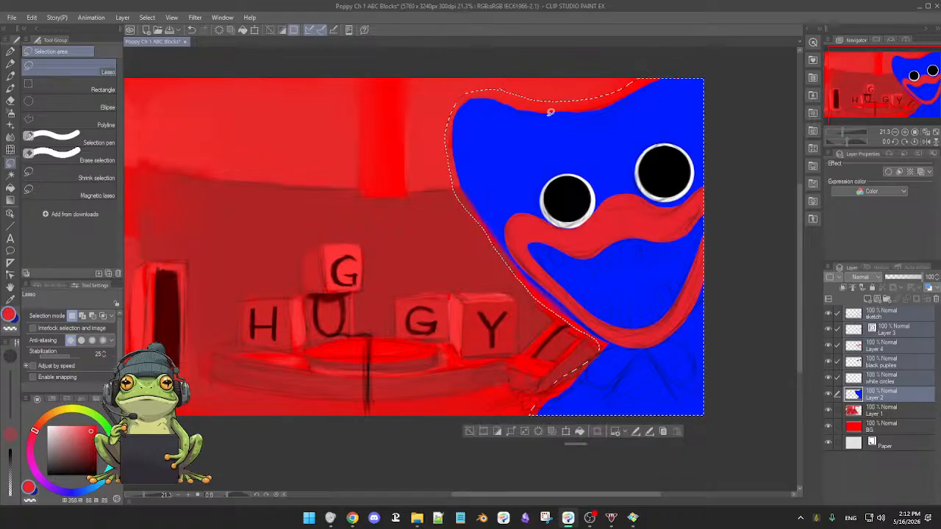
Move the selected monster artwork slightly to the right across all its layers, and clear the selection.
{"action": "key", "text": "b"}
{"action": "left_click", "coordinate": [578, 433]}
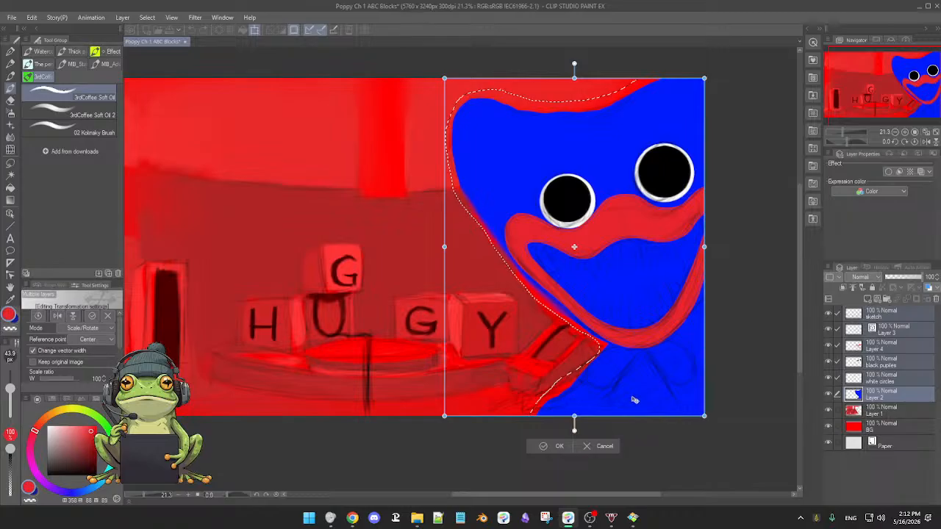
{"action": "left_click_drag", "start_coordinate": [632, 399], "coordinate": [653, 401]}
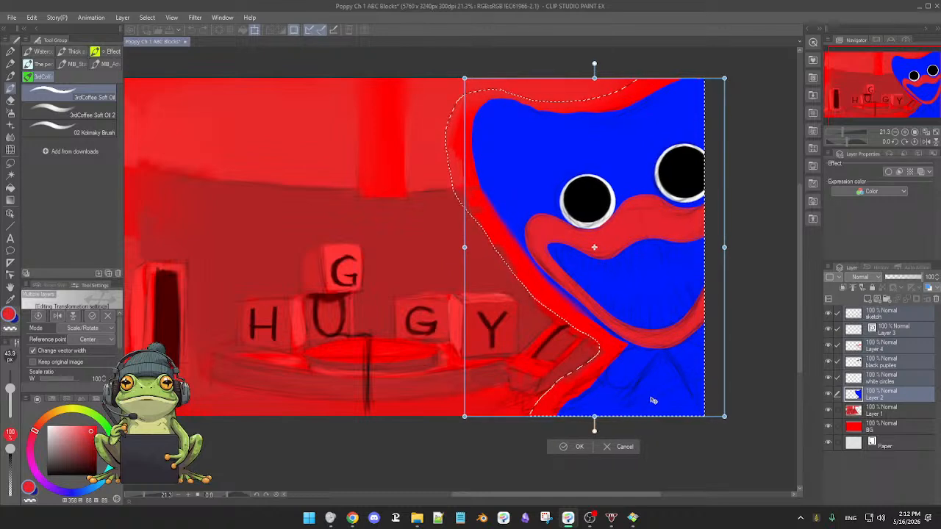
{"action": "left_click_drag", "start_coordinate": [652, 401], "coordinate": [656, 391]}
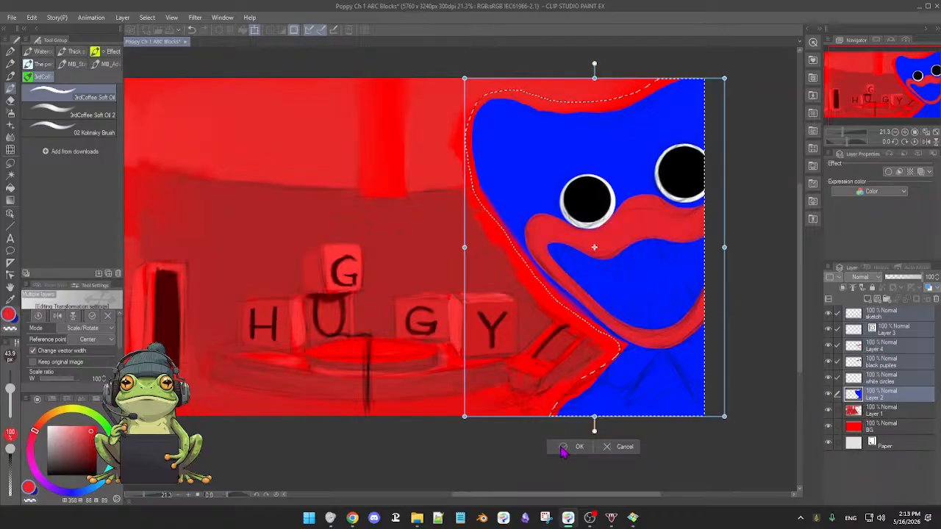
{"action": "left_click", "coordinate": [562, 447]}
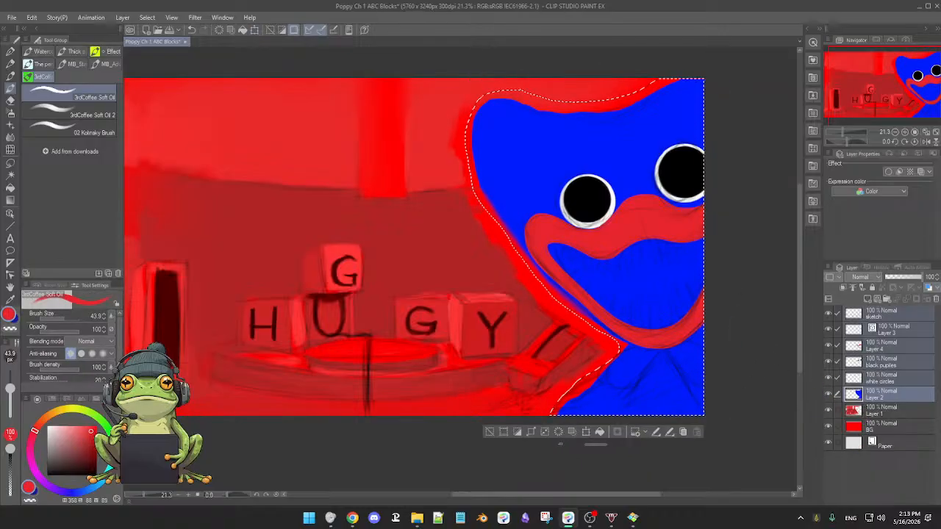
{"action": "left_click", "coordinate": [489, 434]}
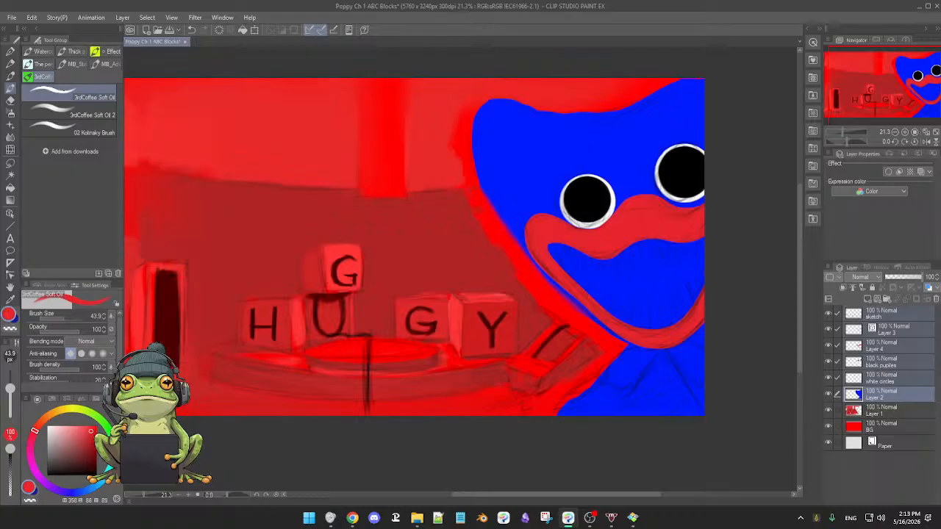
Switch to the YouTube live chat pop-out in Chrome and open its BetterTTV settings.
{"action": "key", "text": "alt+Tab"}
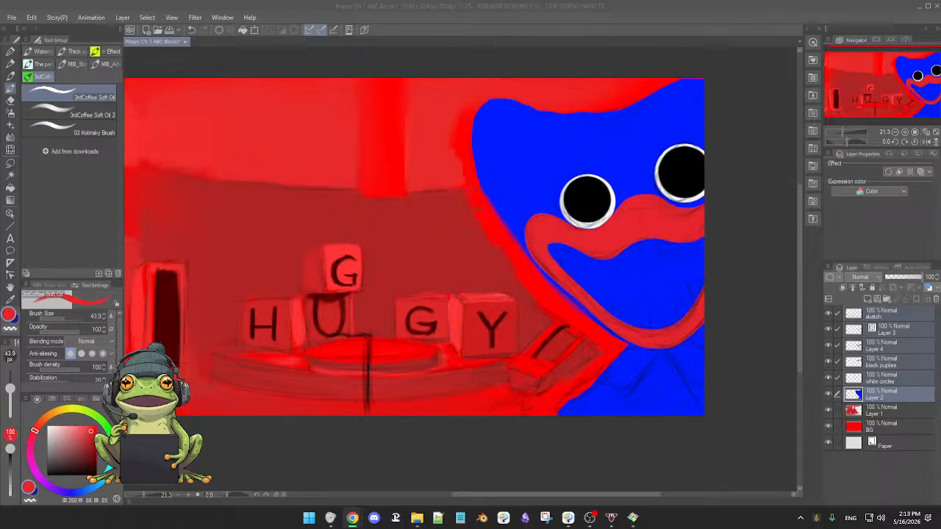
{"action": "left_click_drag", "start_coordinate": [940, 183], "coordinate": [463, 85]}
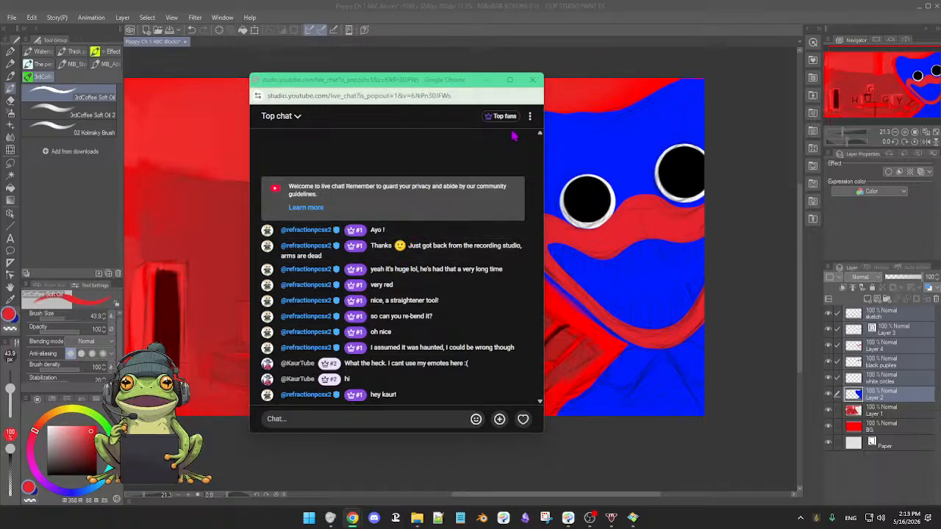
{"action": "left_click", "coordinate": [529, 116]}
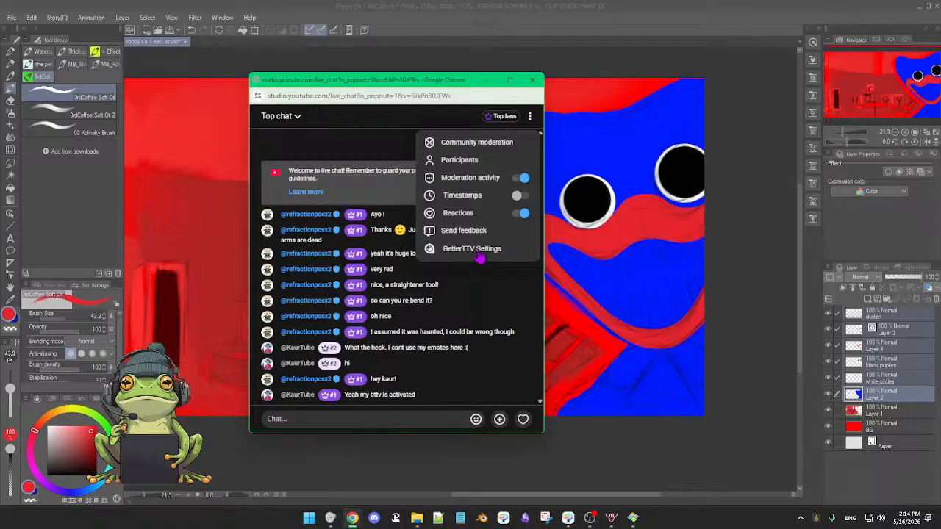
{"action": "left_click", "coordinate": [477, 254]}
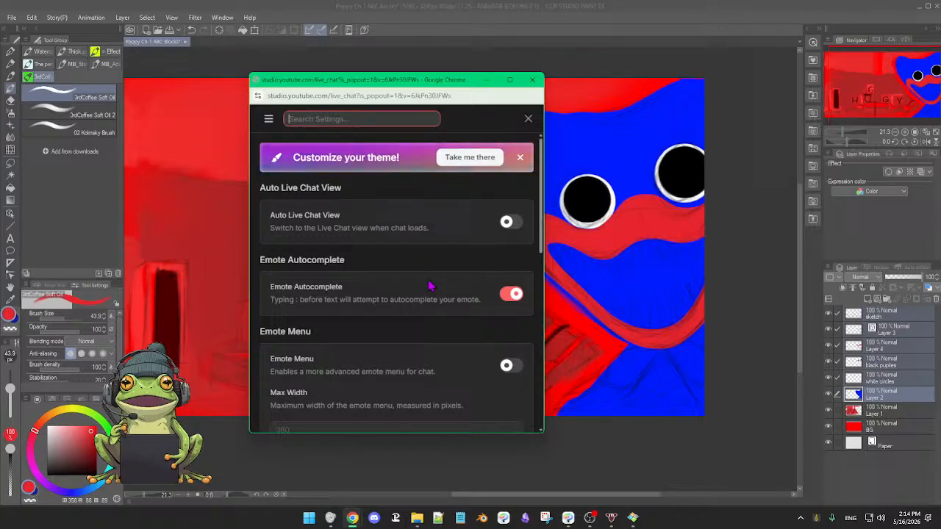
Enable the advanced Emote Menu for chat in the BetterTTV settings.
{"action": "left_click", "coordinate": [481, 260]}
{"action": "scroll", "coordinate": [478, 261], "scroll_direction": "down", "scroll_amount": 1}
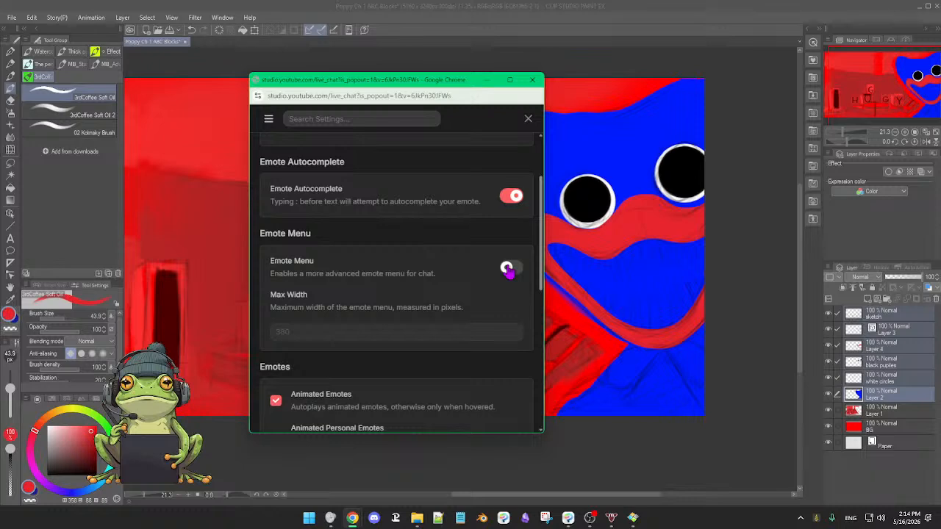
{"action": "left_click", "coordinate": [508, 269]}
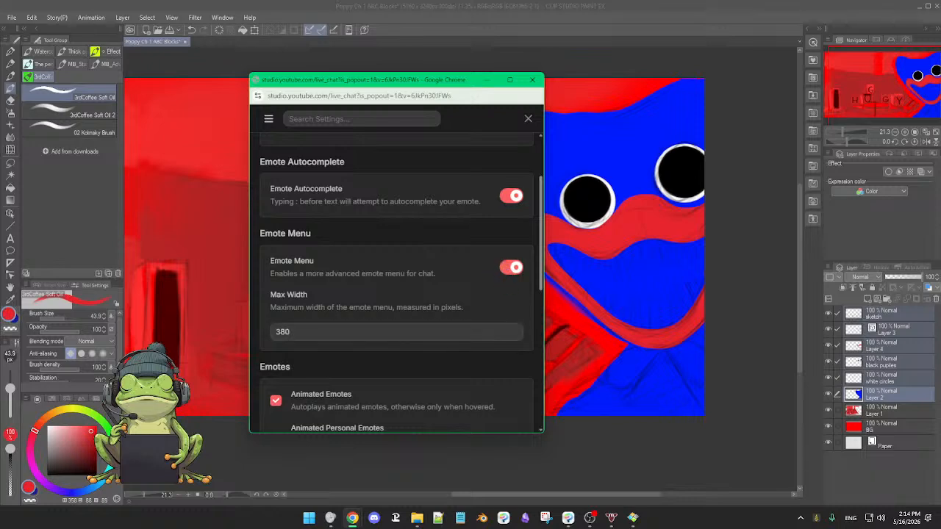
Look over the live stream's preview and analytics in the YouTube Studio window, and return to the BetterTTV settings.
{"action": "left_click_drag", "start_coordinate": [940, 220], "coordinate": [484, 146]}
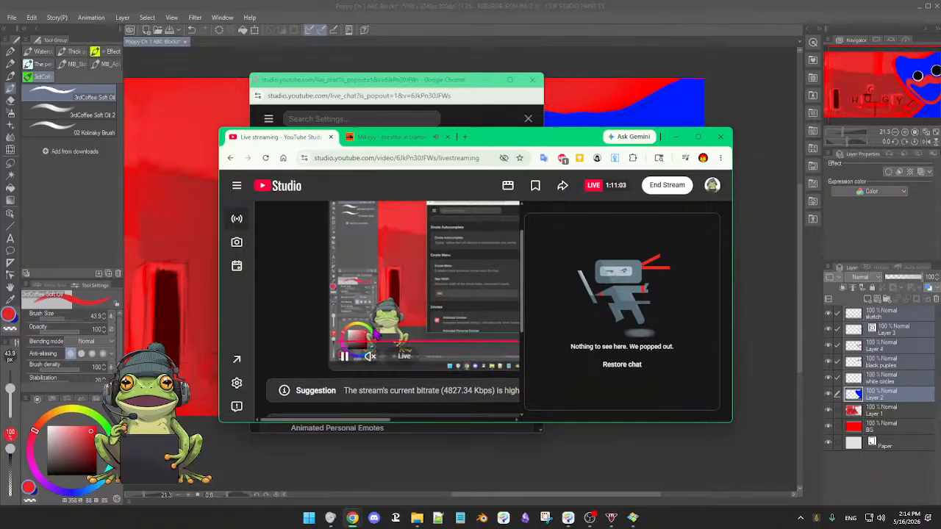
{"action": "scroll", "coordinate": [373, 372], "scroll_direction": "down", "scroll_amount": 3}
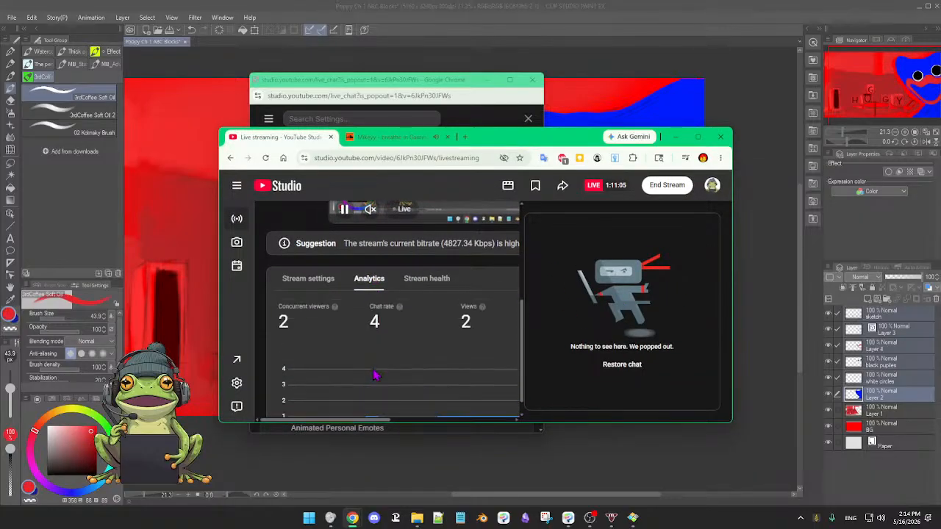
{"action": "scroll", "coordinate": [469, 362], "scroll_direction": "up", "scroll_amount": 3}
{"action": "scroll", "coordinate": [469, 362], "scroll_direction": "up", "scroll_amount": 1}
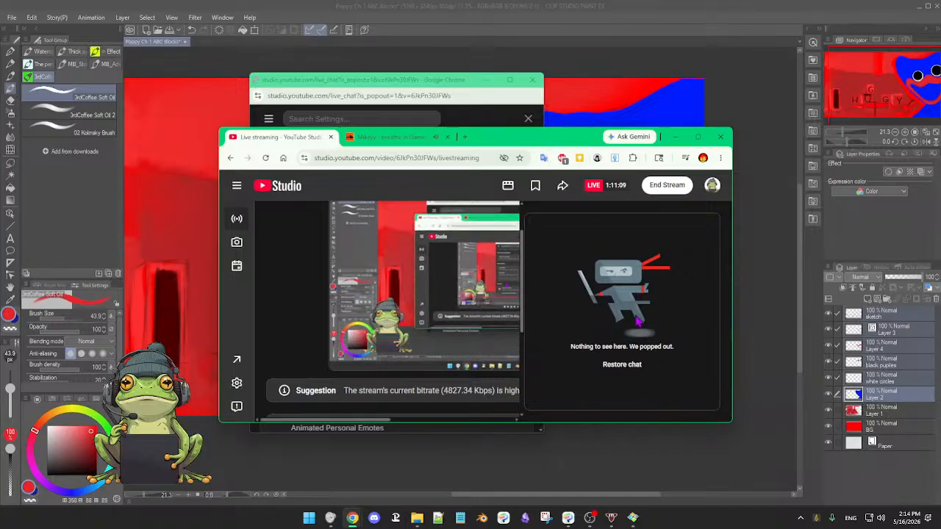
{"action": "left_click_drag", "start_coordinate": [509, 140], "coordinate": [940, 197]}
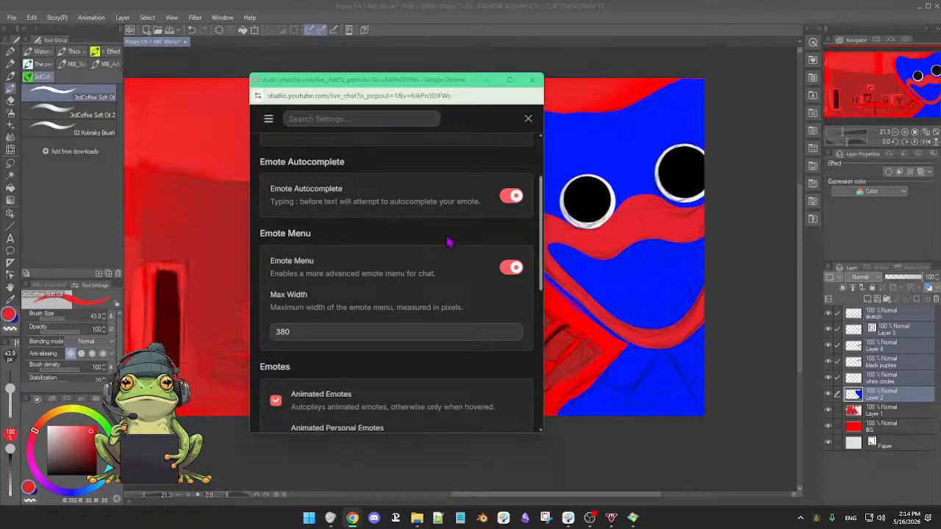
Review the BetterTTV emote options and enable Animated Personal Emotes.
{"action": "scroll", "coordinate": [448, 241], "scroll_direction": "down", "scroll_amount": 3}
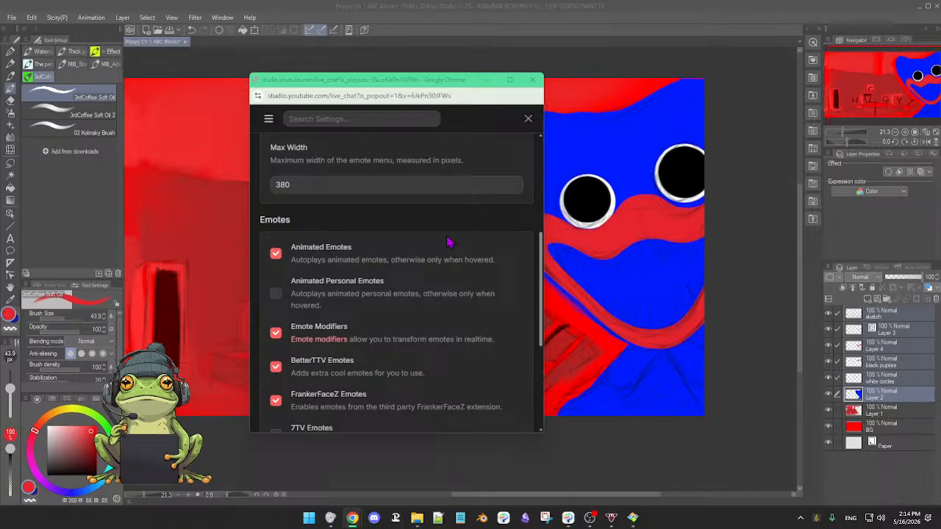
{"action": "scroll", "coordinate": [448, 241], "scroll_direction": "down", "scroll_amount": 2}
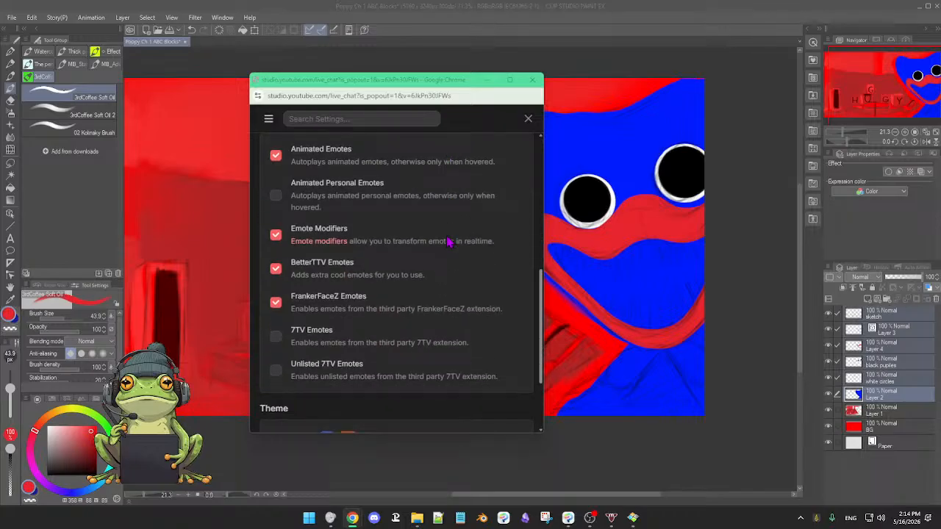
{"action": "scroll", "coordinate": [449, 241], "scroll_direction": "down", "scroll_amount": 1}
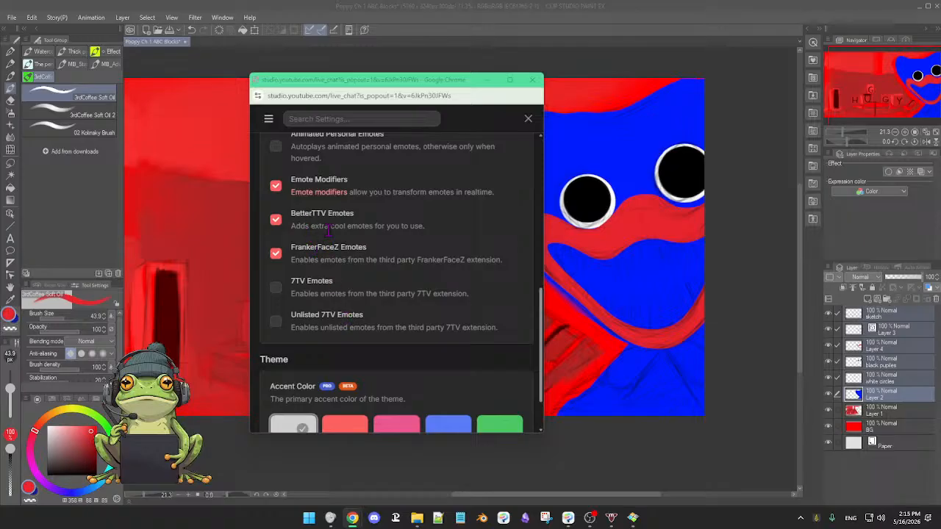
{"action": "scroll", "coordinate": [331, 213], "scroll_direction": "up", "scroll_amount": 1}
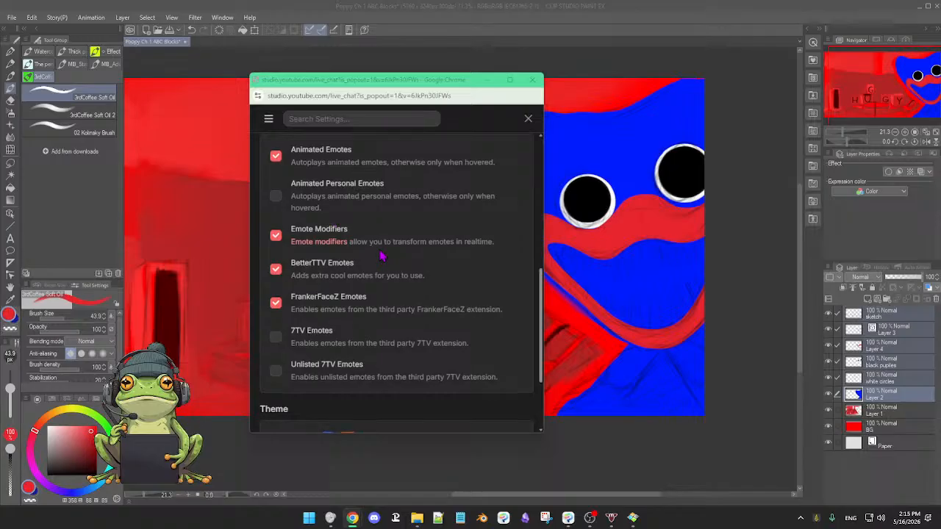
{"action": "scroll", "coordinate": [381, 256], "scroll_direction": "up", "scroll_amount": 1}
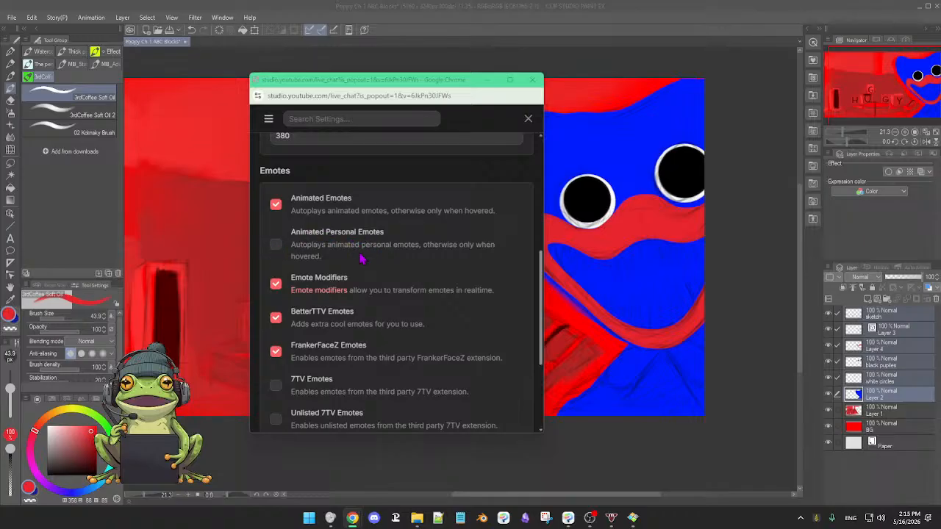
{"action": "left_click", "coordinate": [275, 243]}
Enable Auto Live Chat View in the BetterTTV settings.
{"action": "scroll", "coordinate": [406, 227], "scroll_direction": "up", "scroll_amount": 2}
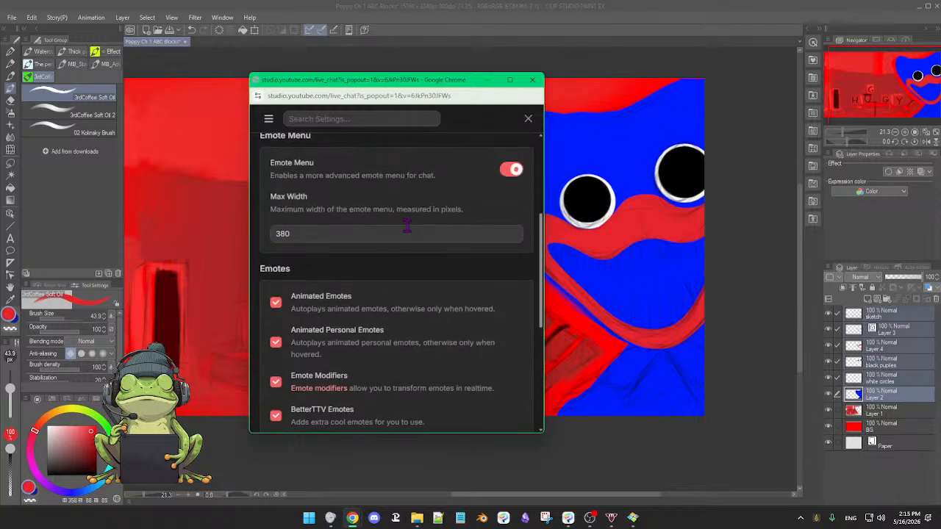
{"action": "scroll", "coordinate": [406, 226], "scroll_direction": "up", "scroll_amount": 4}
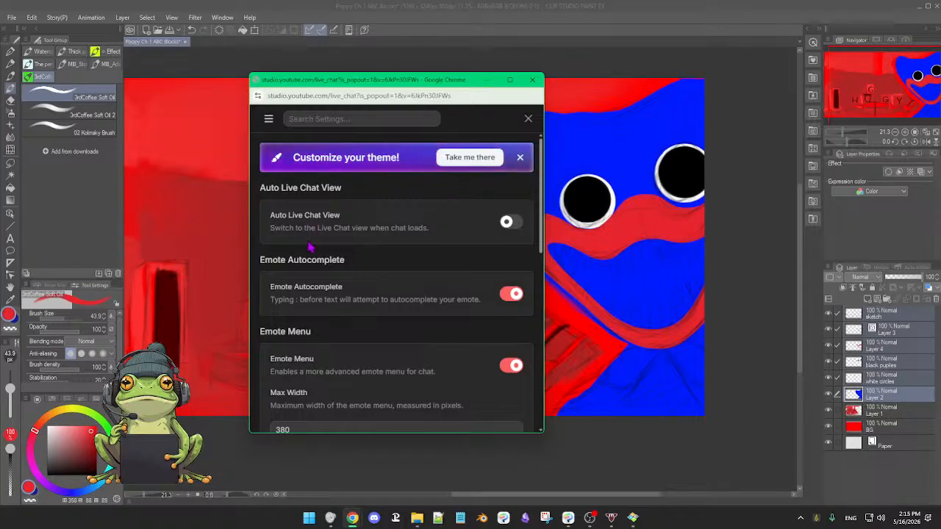
{"action": "left_click", "coordinate": [509, 224]}
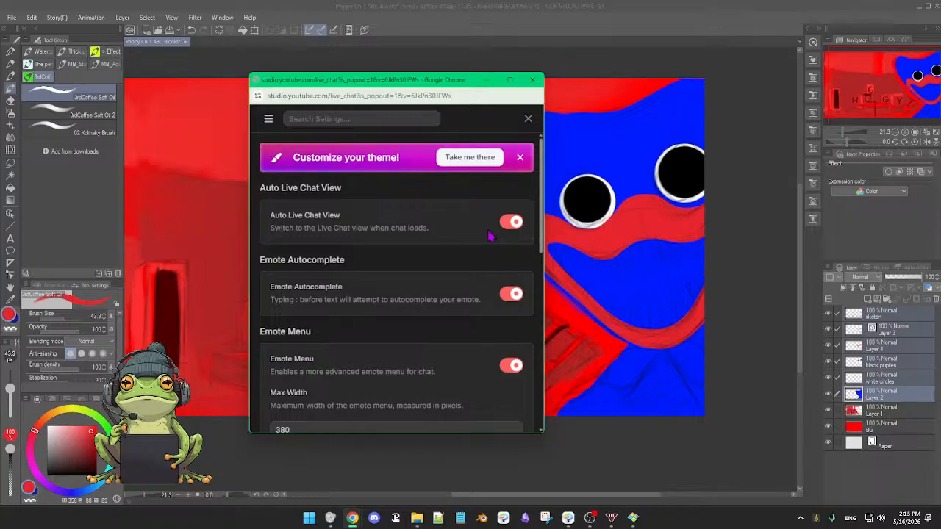
Try to set the BetterTTV theme's accent color to Green.
{"action": "scroll", "coordinate": [450, 258], "scroll_direction": "down", "scroll_amount": 1}
{"action": "scroll", "coordinate": [449, 259], "scroll_direction": "down", "scroll_amount": 10}
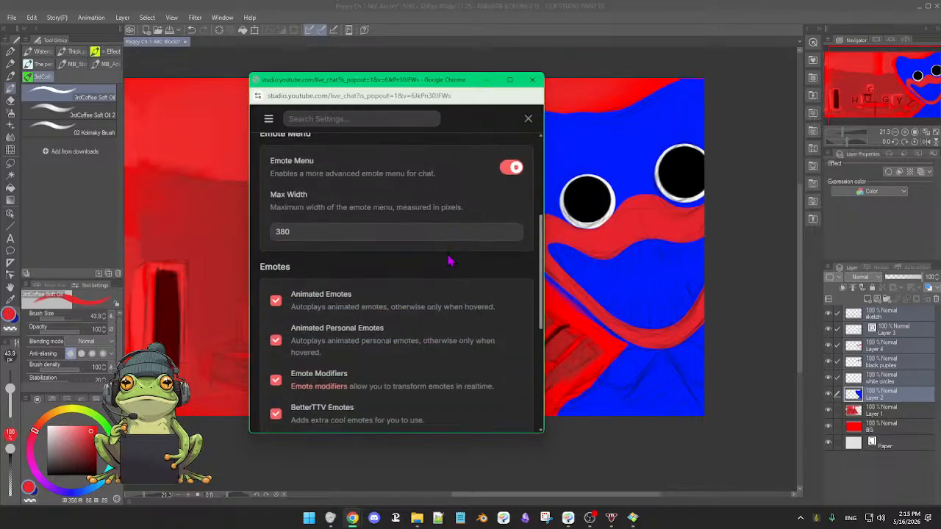
{"action": "scroll", "coordinate": [449, 260], "scroll_direction": "down", "scroll_amount": 1}
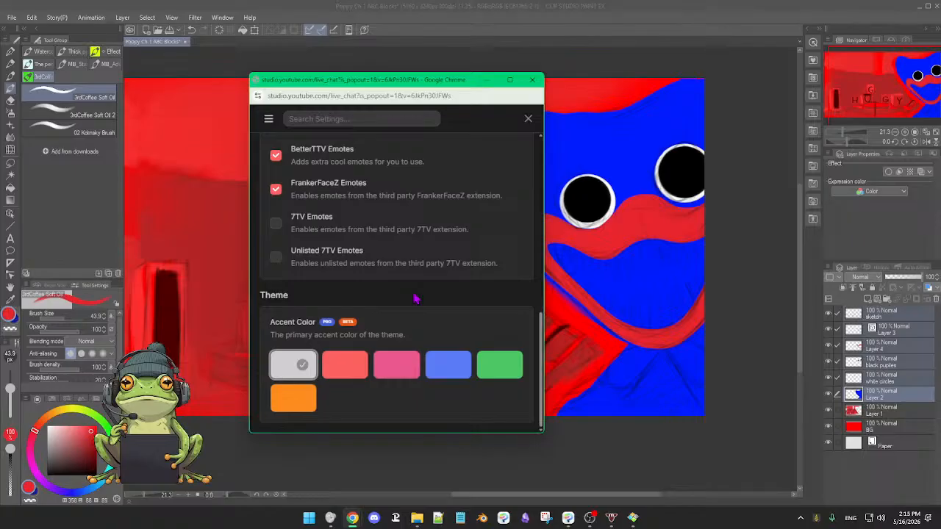
{"action": "left_click", "coordinate": [504, 375]}
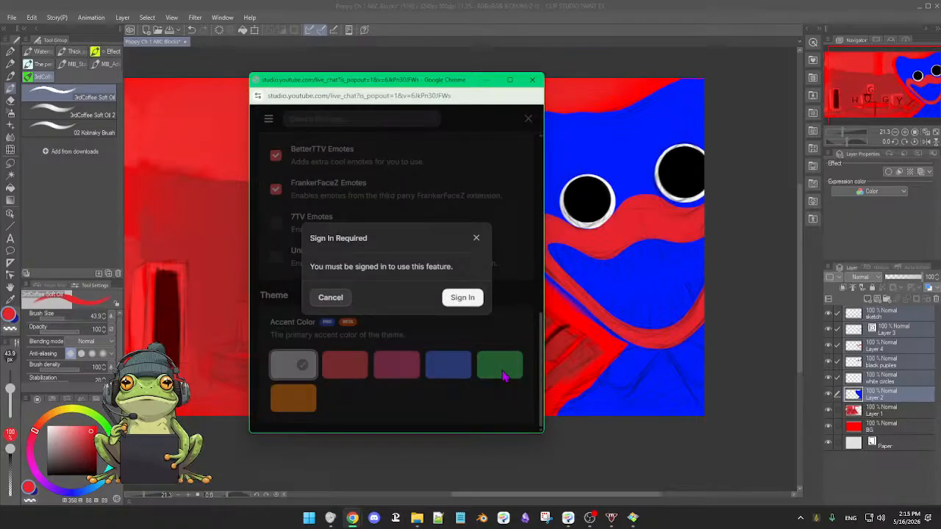
{"action": "left_click", "coordinate": [476, 240]}
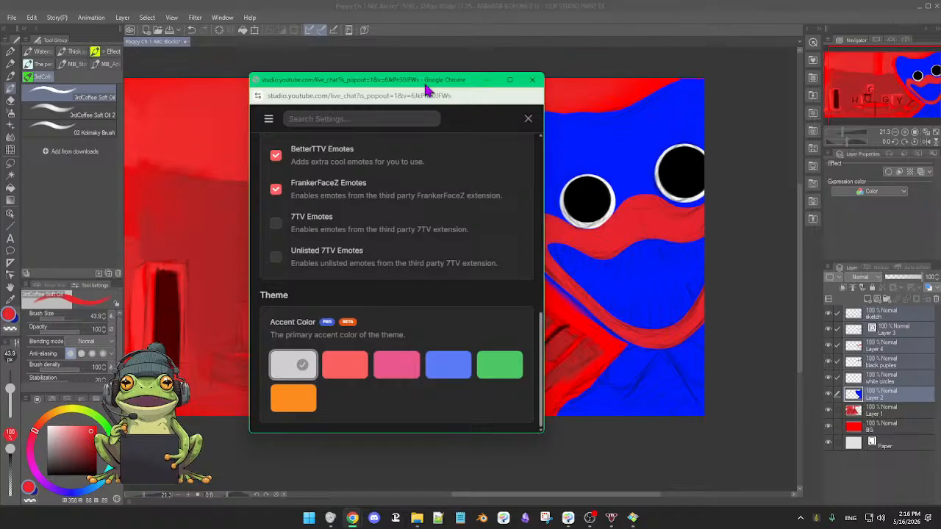
Close the BetterTTV settings and open the emote menu in the live chat.
{"action": "left_click", "coordinate": [528, 119]}
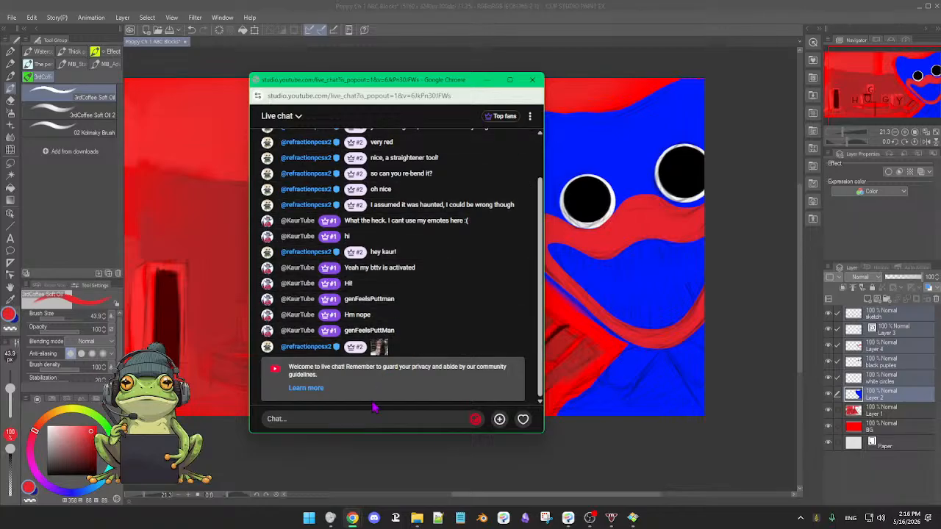
{"action": "mouse_move", "coordinate": [378, 352]}
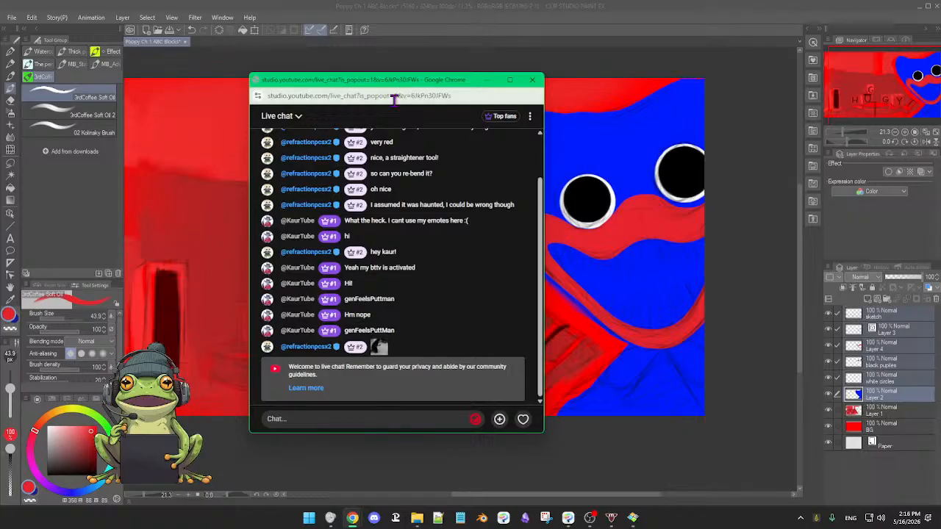
{"action": "left_click", "coordinate": [475, 420]}
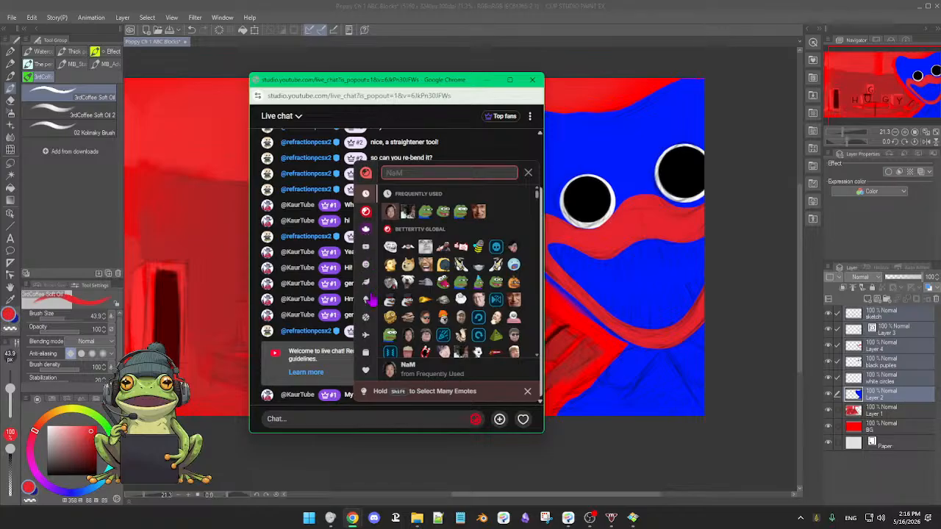
Send the monkaS emote in the live chat, move the chat window off the canvas and return to the painting.
{"action": "scroll", "coordinate": [368, 311], "scroll_direction": "down", "scroll_amount": 1}
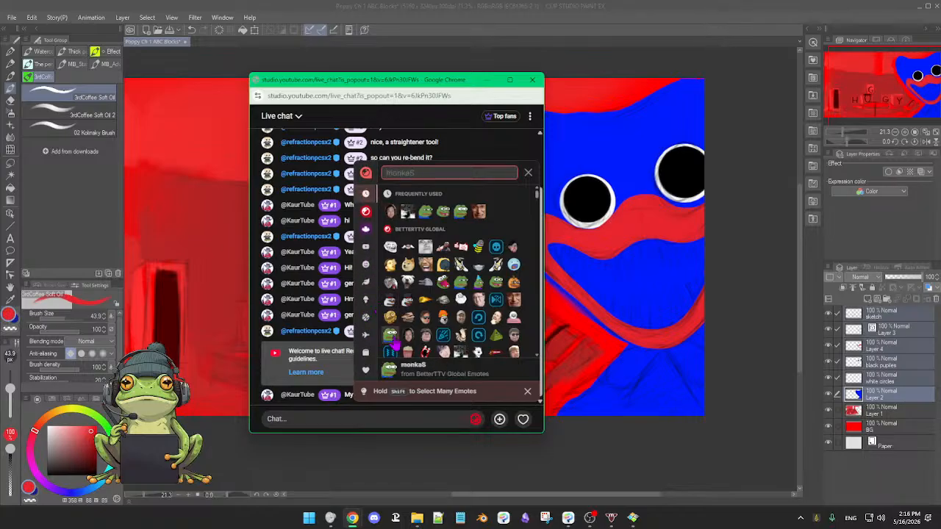
{"action": "left_click", "coordinate": [390, 336]}
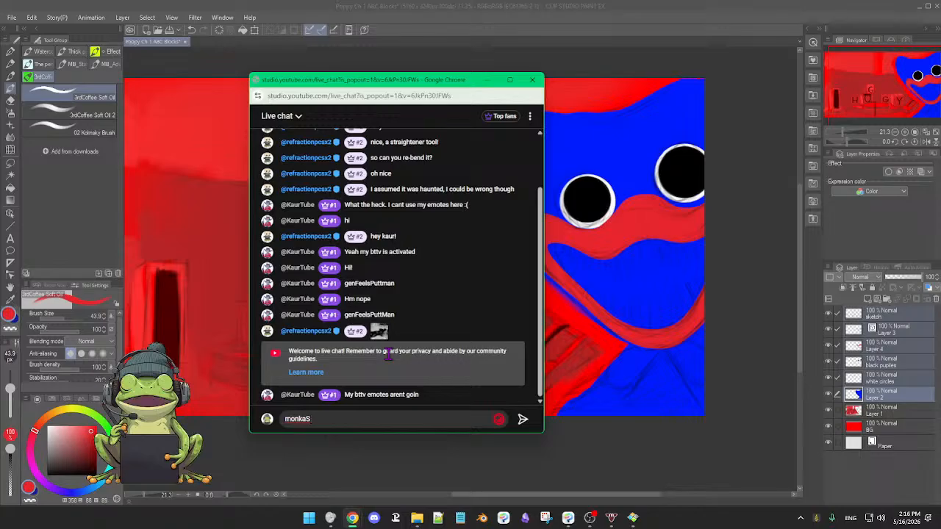
{"action": "key", "text": "Return"}
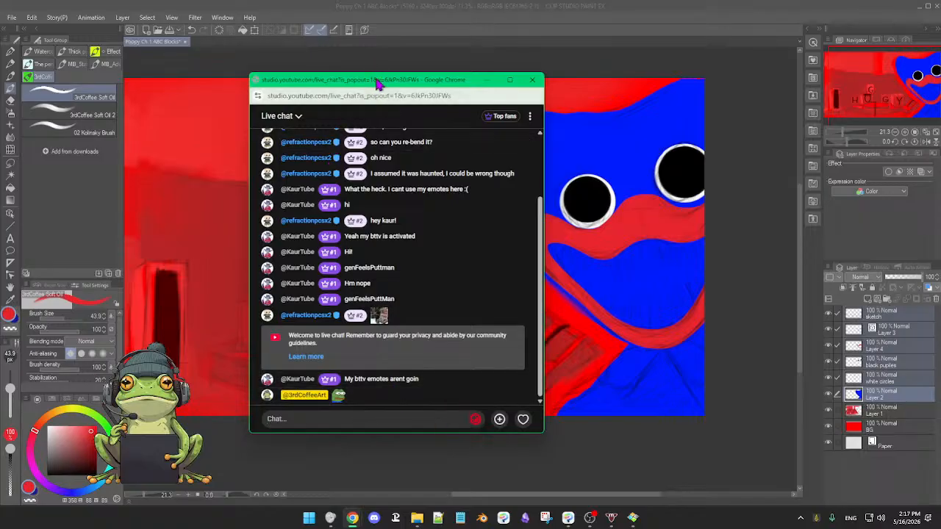
{"action": "left_click_drag", "start_coordinate": [377, 83], "coordinate": [940, 169]}
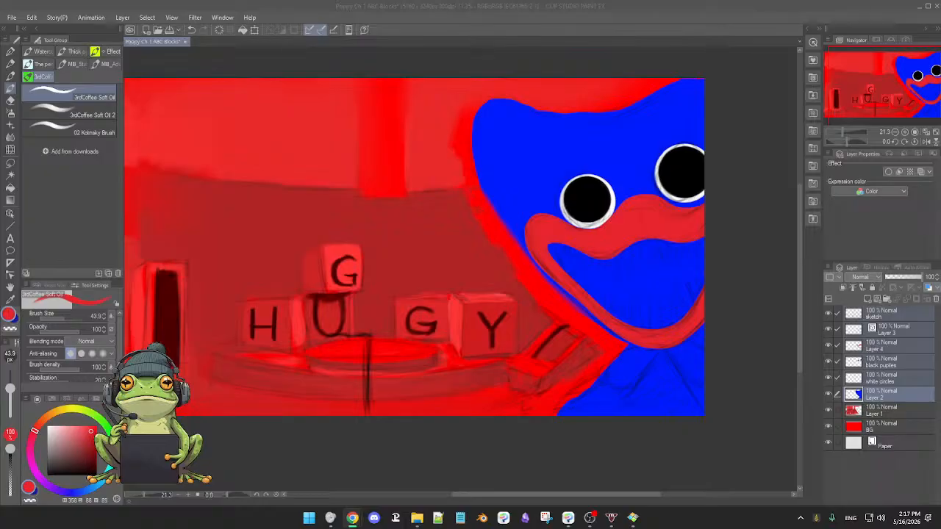
{"action": "left_click", "coordinate": [438, 442]}
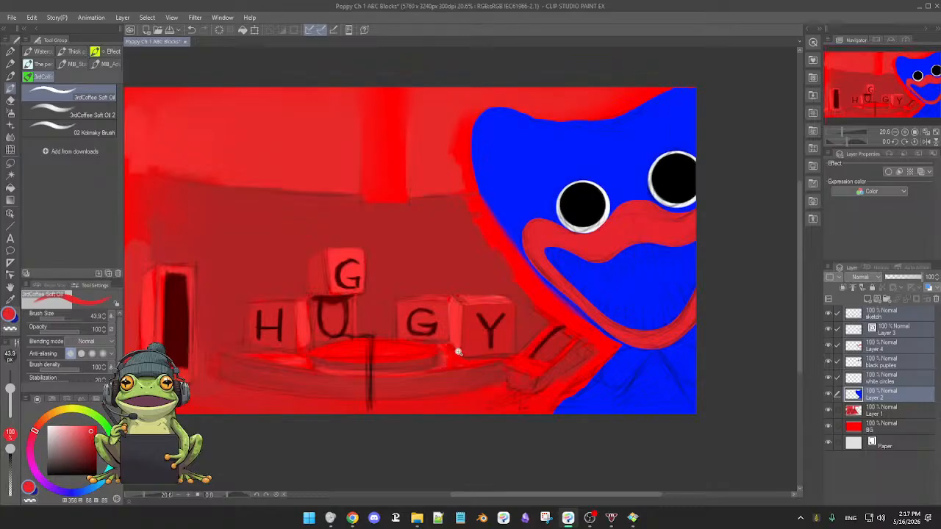
Remove white circles, the black pupils layer, Layer 4, Layer 3 and sketch from the multi-layer selection, keeping only Layer 2 selected.
{"action": "scroll", "coordinate": [457, 351], "scroll_direction": "down", "scroll_amount": 2}
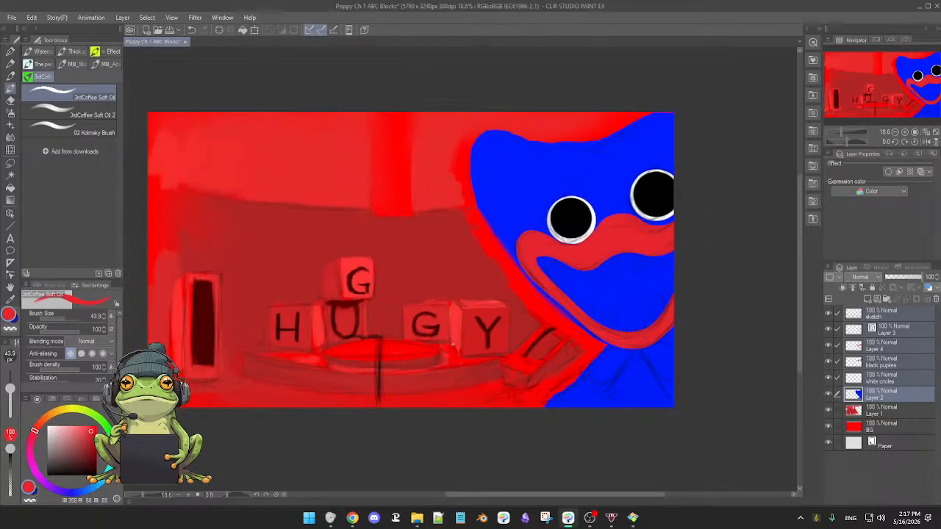
{"action": "left_click_drag", "start_coordinate": [453, 346], "coordinate": [452, 374]}
{"action": "scroll", "coordinate": [449, 363], "scroll_direction": "up", "scroll_amount": 2}
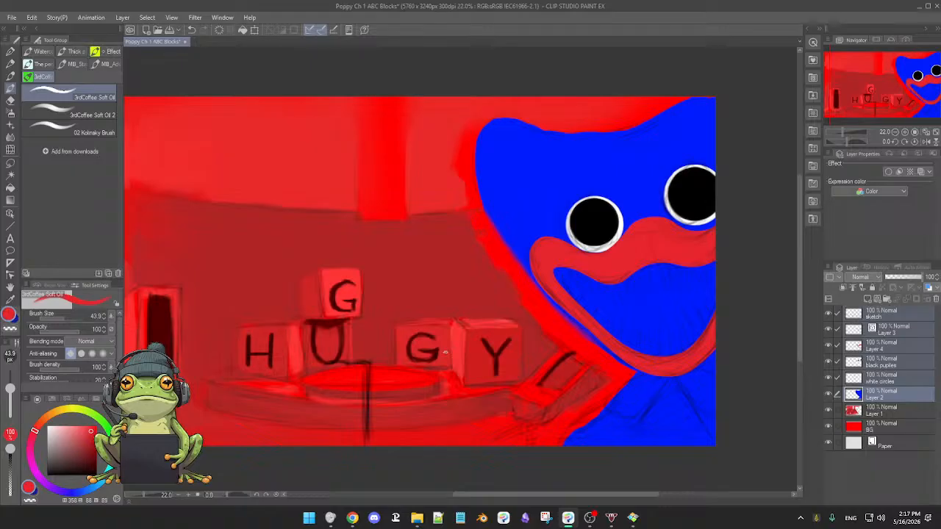
{"action": "scroll", "coordinate": [508, 233], "scroll_direction": "up", "scroll_amount": 5}
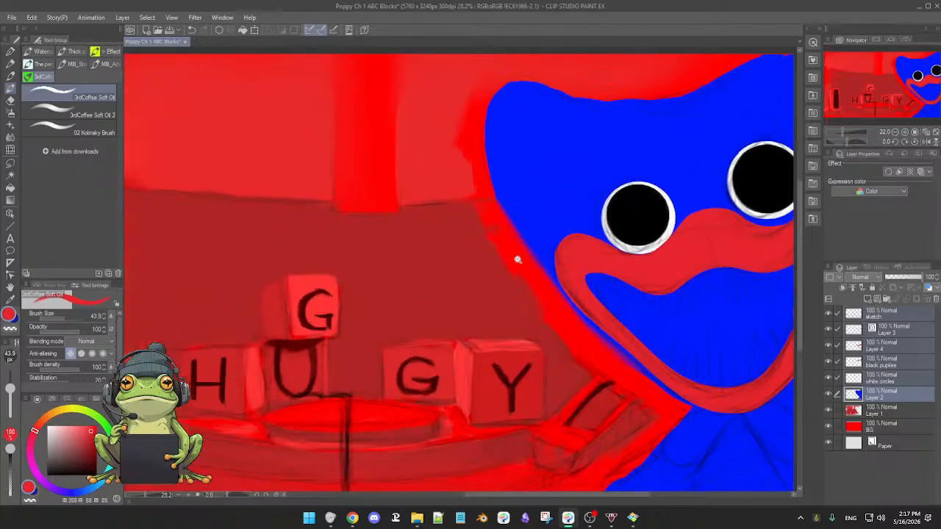
{"action": "left_click_drag", "start_coordinate": [524, 294], "coordinate": [453, 285]}
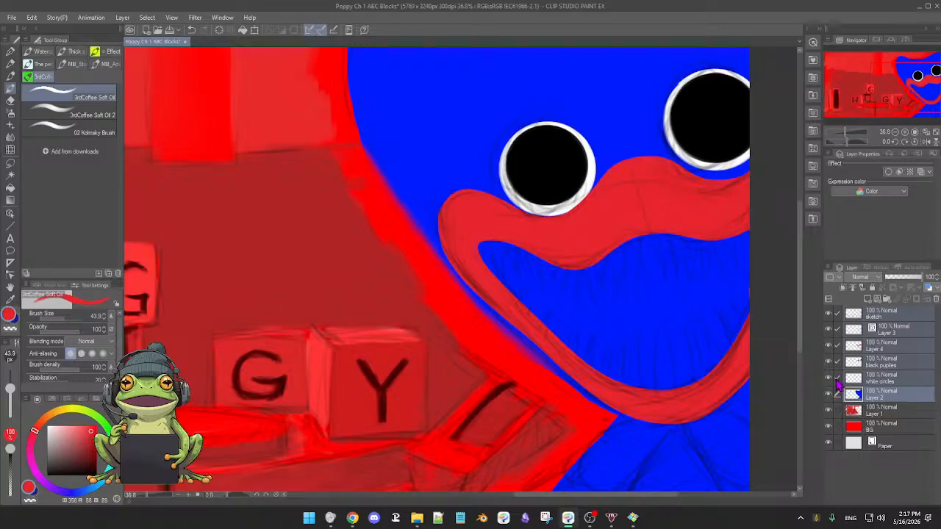
{"action": "left_click", "coordinate": [837, 377]}
{"action": "left_click", "coordinate": [837, 361]}
{"action": "left_click", "coordinate": [837, 345]}
{"action": "left_click", "coordinate": [837, 329]}
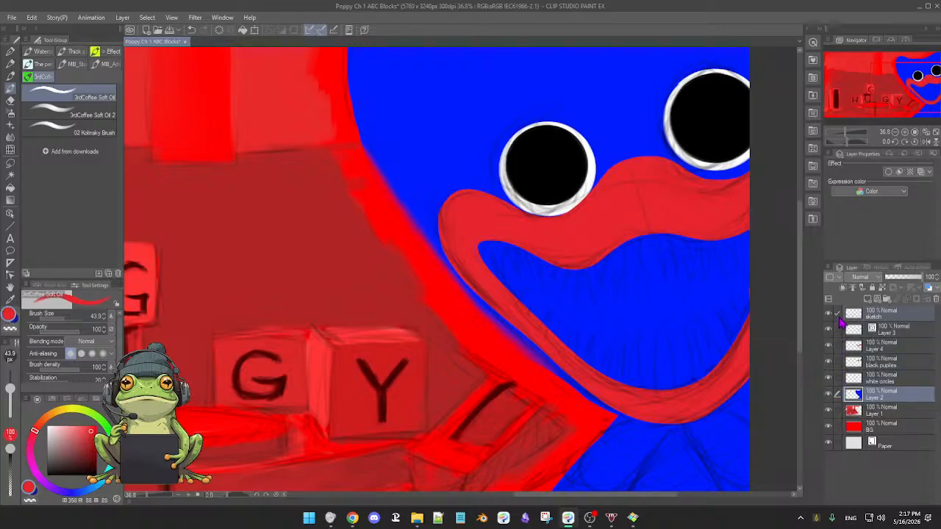
{"action": "left_click", "coordinate": [837, 312]}
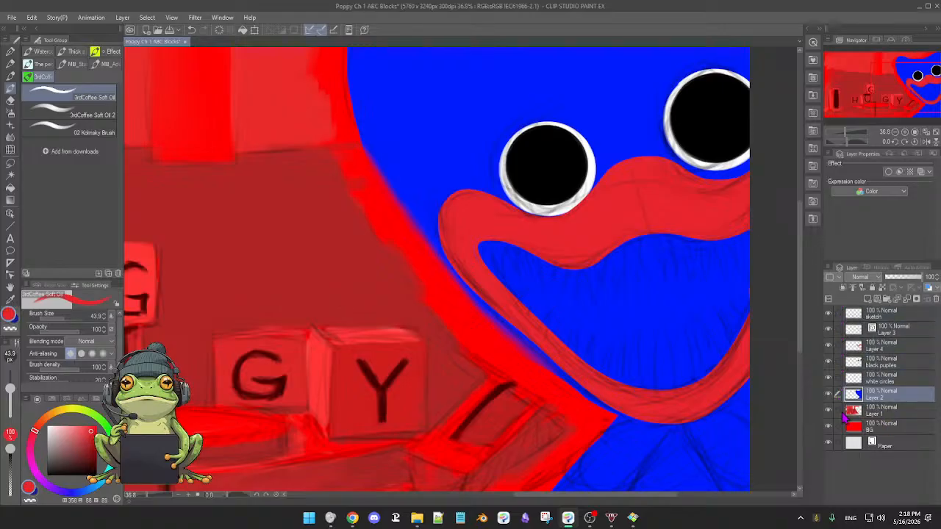
Select the black pupils layer, check Layer 3's content on the mouth, and hide the sketch layer.
{"action": "left_click", "coordinate": [894, 412]}
{"action": "left_click", "coordinate": [893, 395]}
{"action": "left_click", "coordinate": [898, 380]}
{"action": "left_click", "coordinate": [900, 363]}
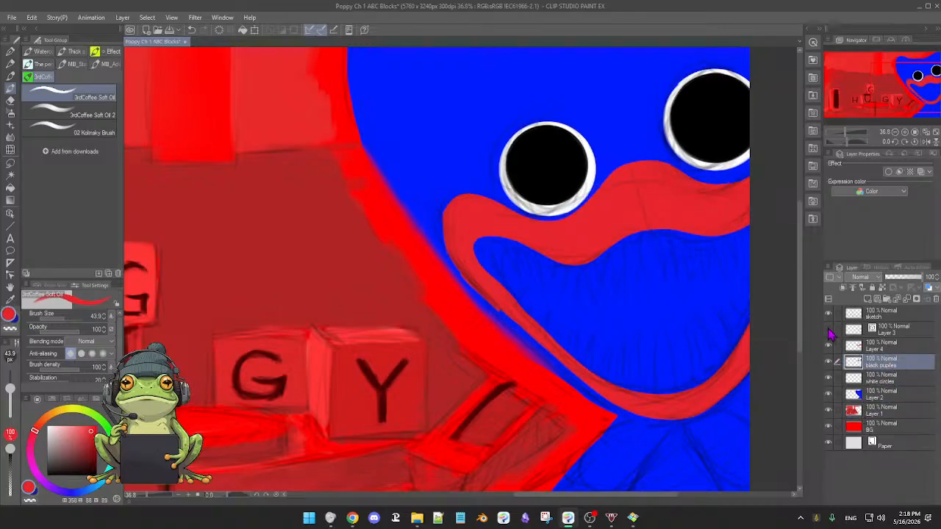
{"action": "left_click", "coordinate": [829, 330]}
{"action": "left_click", "coordinate": [827, 315]}
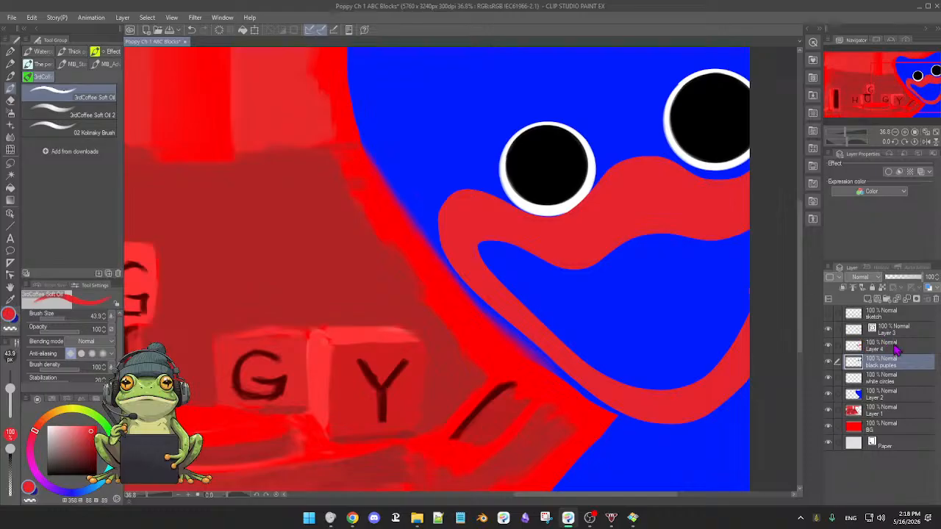
Compare the mouth with Layer 4 hidden and shown, and move the black pupils layer above Layer 4.
{"action": "left_click", "coordinate": [829, 347]}
{"action": "left_click", "coordinate": [829, 347]}
{"action": "left_click", "coordinate": [829, 346]}
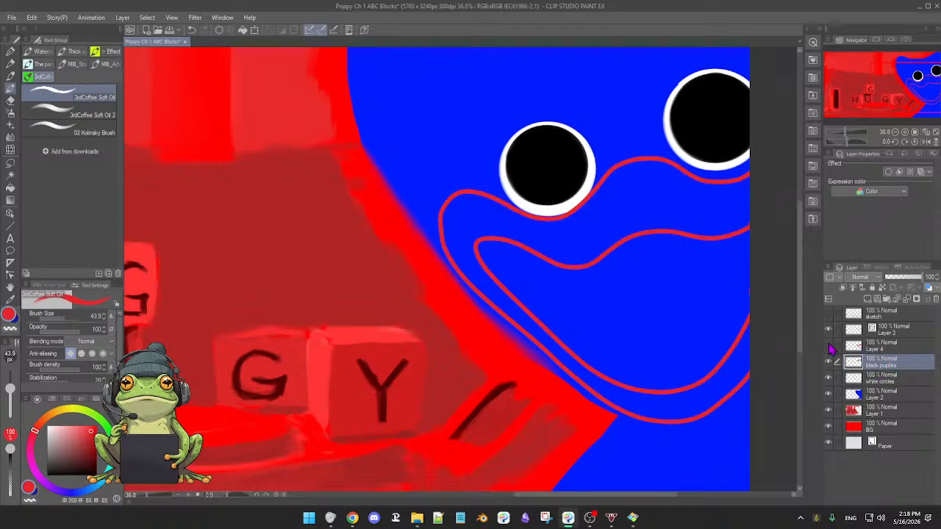
{"action": "left_click", "coordinate": [829, 347]}
{"action": "left_click_drag", "start_coordinate": [889, 366], "coordinate": [887, 345]}
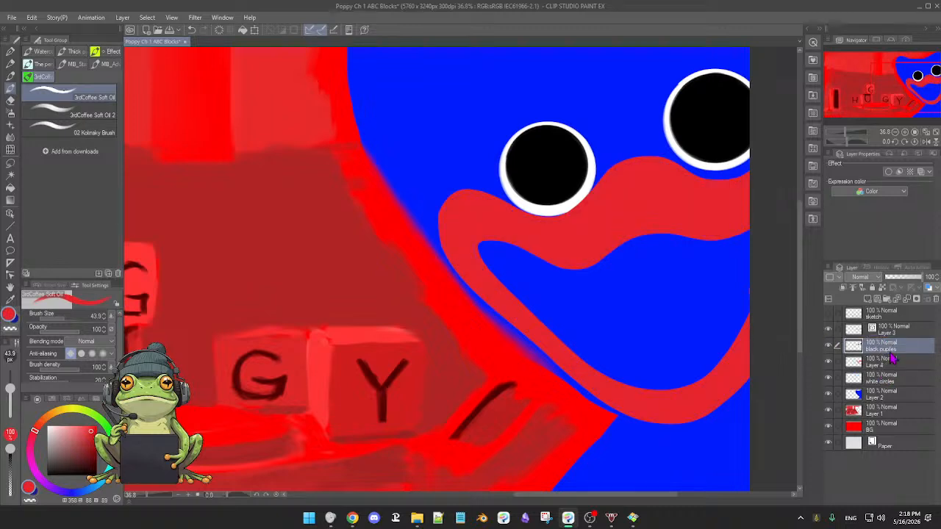
{"action": "left_click", "coordinate": [829, 333]}
{"action": "left_click", "coordinate": [828, 332]}
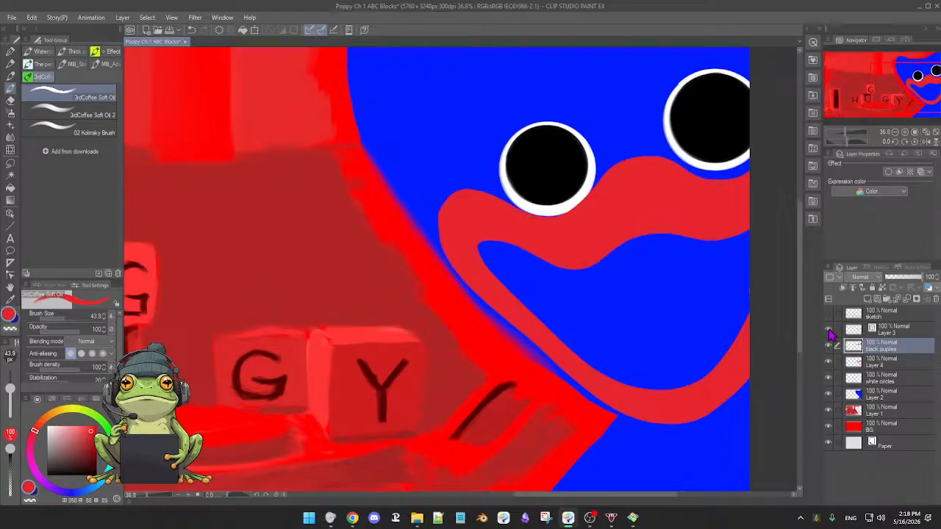
Try merging the black pupils layer into Layer 4, compare the merged layer hidden and shown, and undo the merge.
{"action": "left_click", "coordinate": [908, 308]}
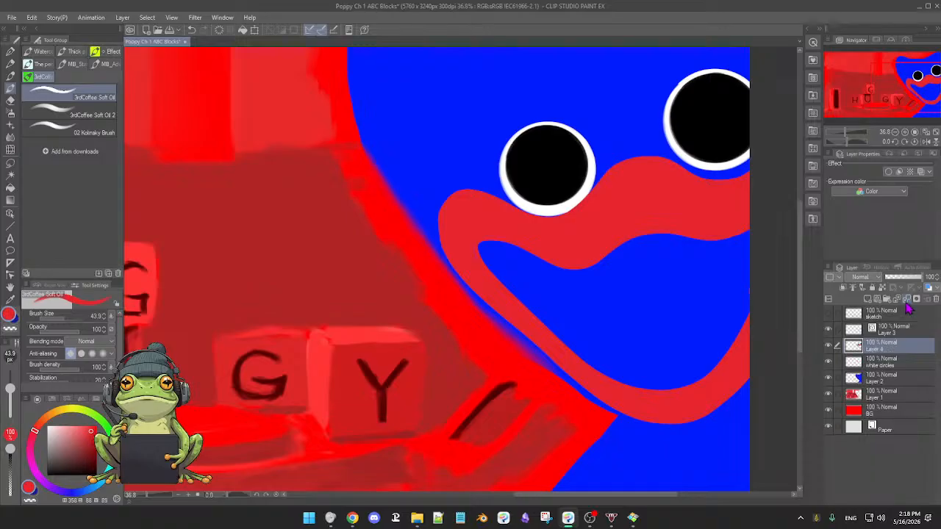
{"action": "left_click", "coordinate": [828, 347]}
{"action": "left_click", "coordinate": [828, 347]}
{"action": "left_click", "coordinate": [827, 348]}
{"action": "left_click", "coordinate": [828, 347]}
{"action": "key", "text": "ctrl+z"}
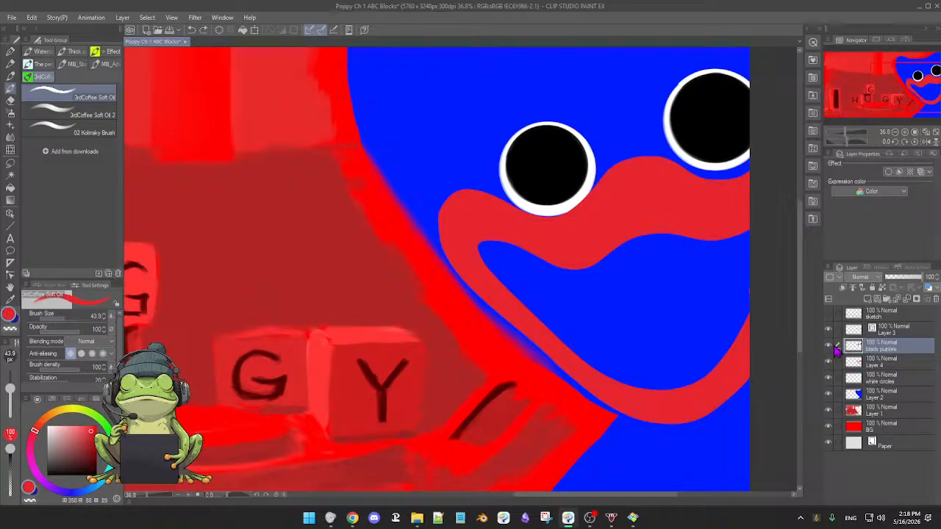
Try moving the white circles layer directly below Layer 3, and undo the reordering.
{"action": "left_click", "coordinate": [895, 338]}
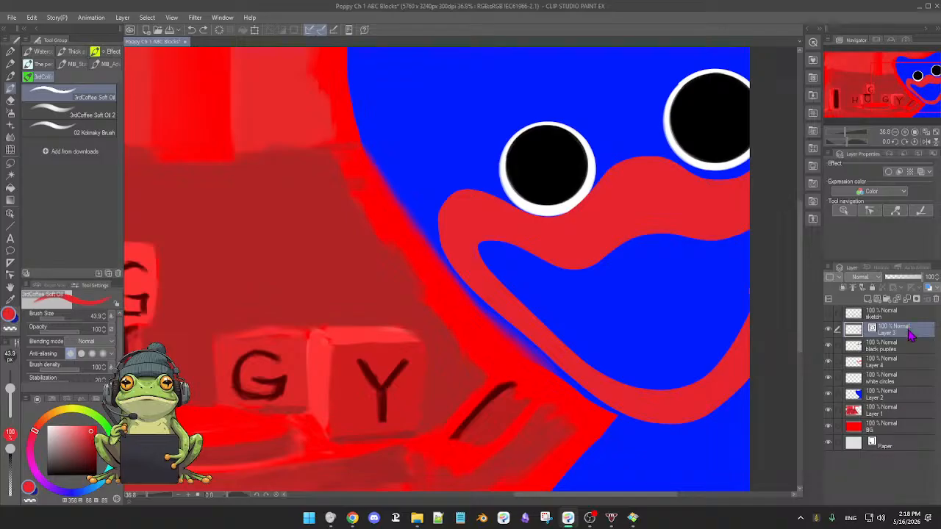
{"action": "left_click", "coordinate": [829, 362]}
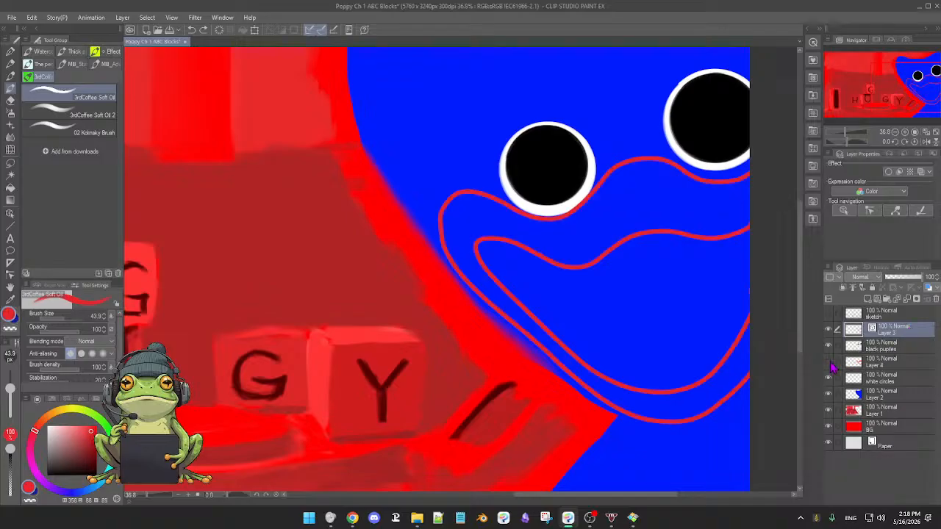
{"action": "left_click", "coordinate": [829, 362]}
{"action": "left_click_drag", "start_coordinate": [913, 377], "coordinate": [923, 345]}
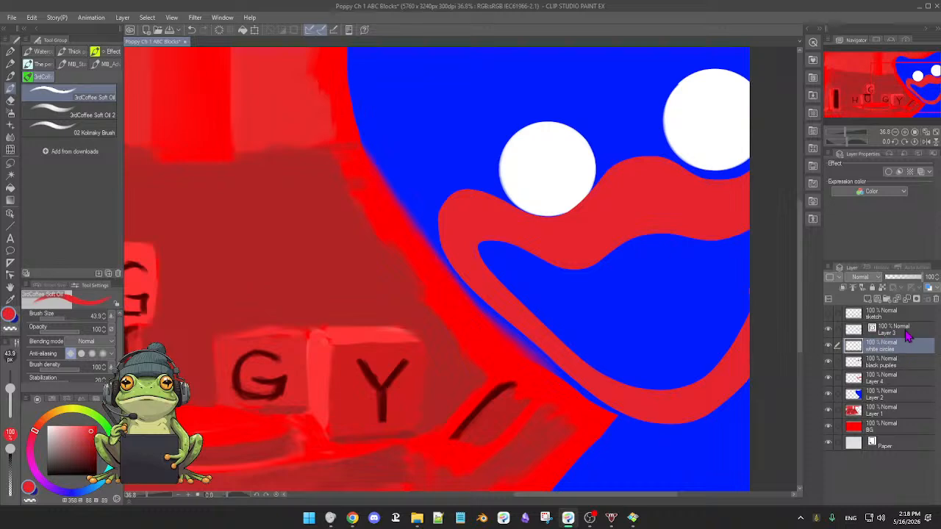
{"action": "left_click", "coordinate": [905, 331]}
{"action": "mouse_move", "coordinate": [906, 344]}
{"action": "left_mouse_down"}
{"action": "mouse_move", "coordinate": [904, 353]}
{"action": "mouse_move", "coordinate": [905, 344]}
{"action": "left_mouse_up"}
{"action": "key", "text": "ctrl+z"}
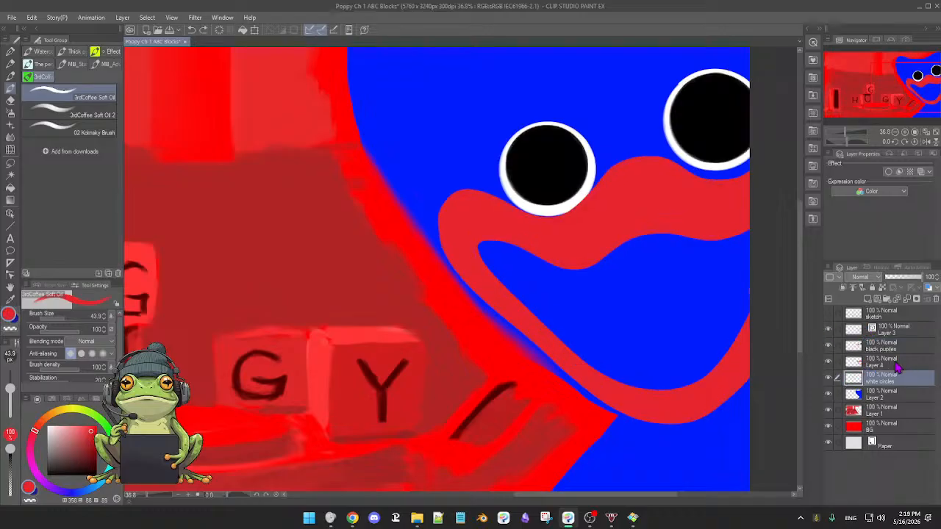
Move Layer 4 above the black pupils layer, directly under Layer 3, checking both mouth layers by toggling their visibility.
{"action": "left_click", "coordinate": [829, 361]}
{"action": "left_click", "coordinate": [829, 363]}
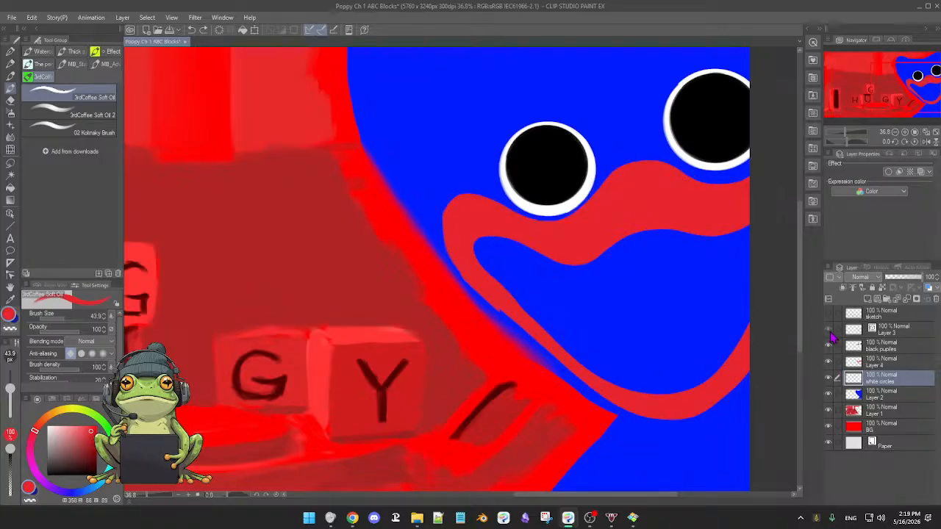
{"action": "left_click", "coordinate": [828, 329]}
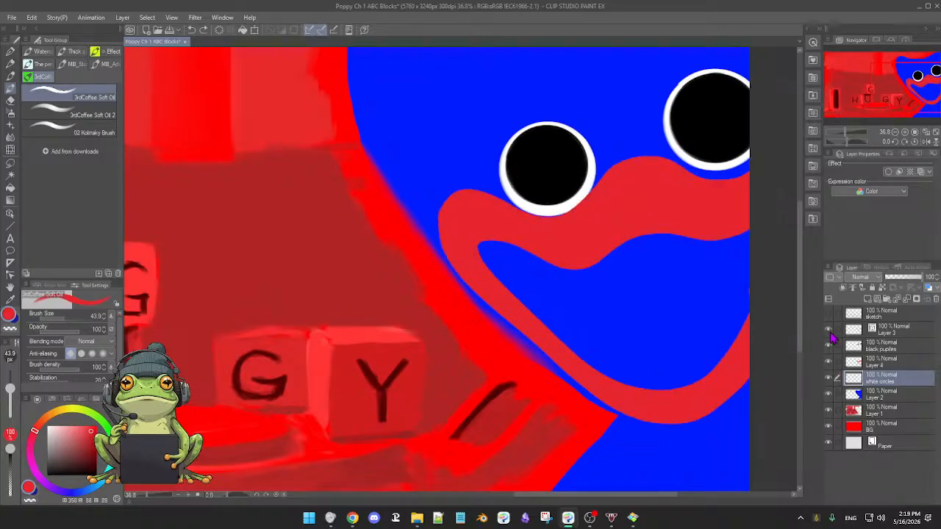
{"action": "left_click", "coordinate": [904, 363]}
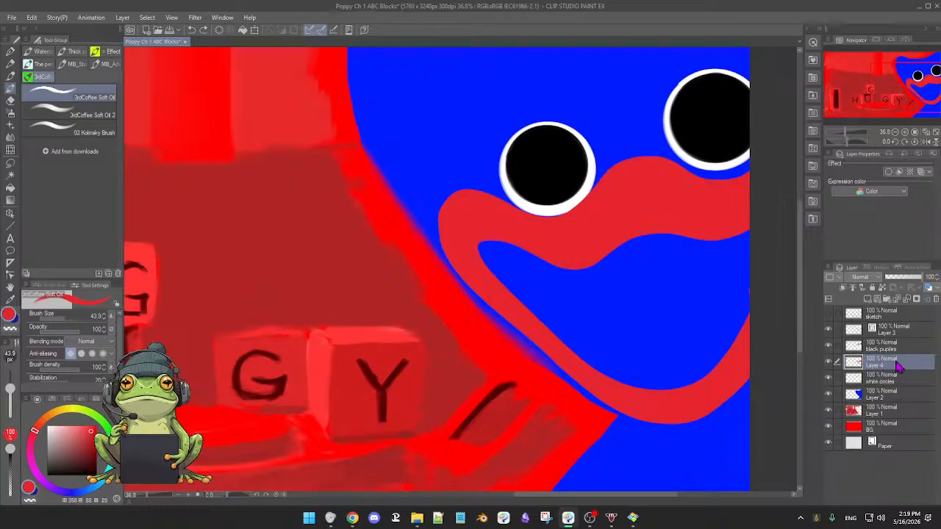
{"action": "left_click_drag", "start_coordinate": [898, 366], "coordinate": [906, 344]}
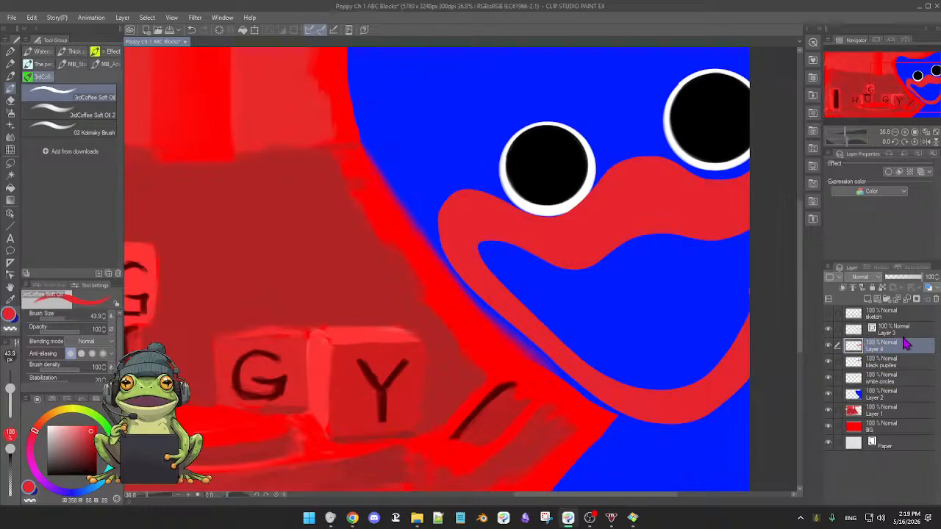
{"action": "left_click", "coordinate": [828, 345]}
{"action": "left_click", "coordinate": [829, 345]}
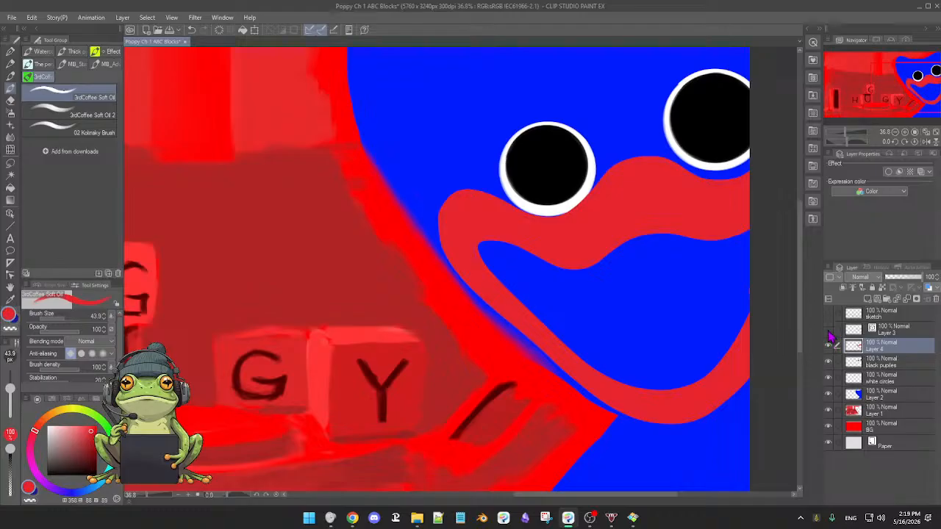
{"action": "left_click", "coordinate": [828, 345]}
{"action": "left_click", "coordinate": [828, 345]}
Merge the Layer 3 mouth outline into Layer 4 below it and check the merged mouth by toggling its visibility.
{"action": "left_click", "coordinate": [901, 335]}
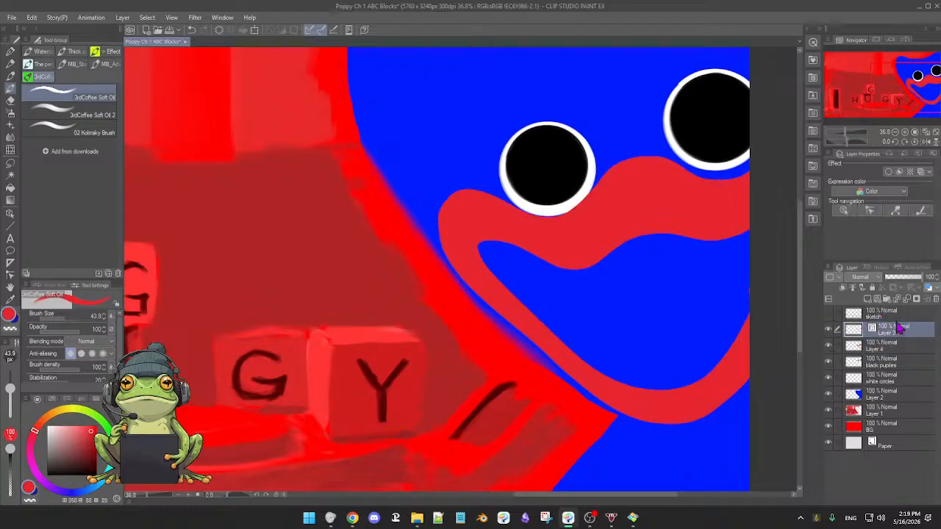
{"action": "left_click", "coordinate": [907, 302]}
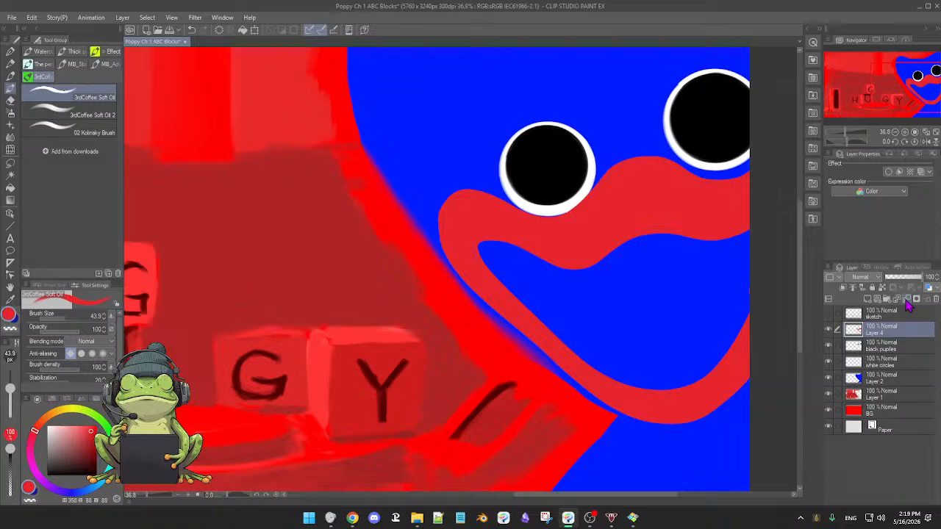
{"action": "left_click", "coordinate": [828, 330]}
{"action": "left_click", "coordinate": [829, 331]}
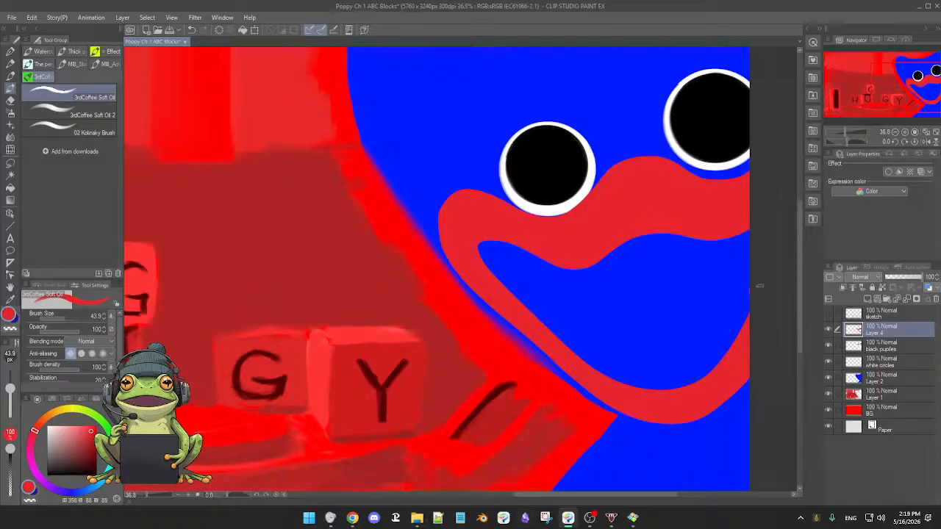
Bring the live chat over the canvas to read the recent messages, and return to the painting.
{"action": "left_click_drag", "start_coordinate": [939, 156], "coordinate": [568, 88]}
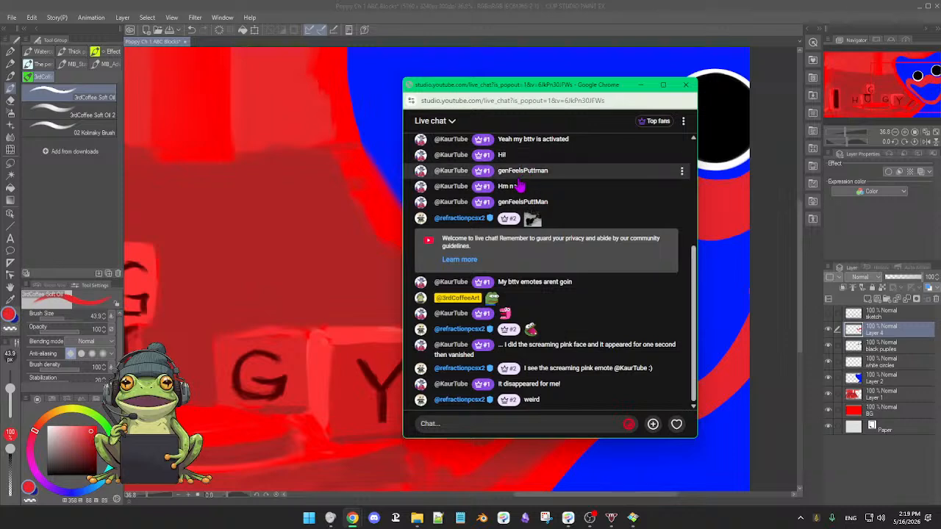
{"action": "scroll", "coordinate": [519, 185], "scroll_direction": "up", "scroll_amount": 1}
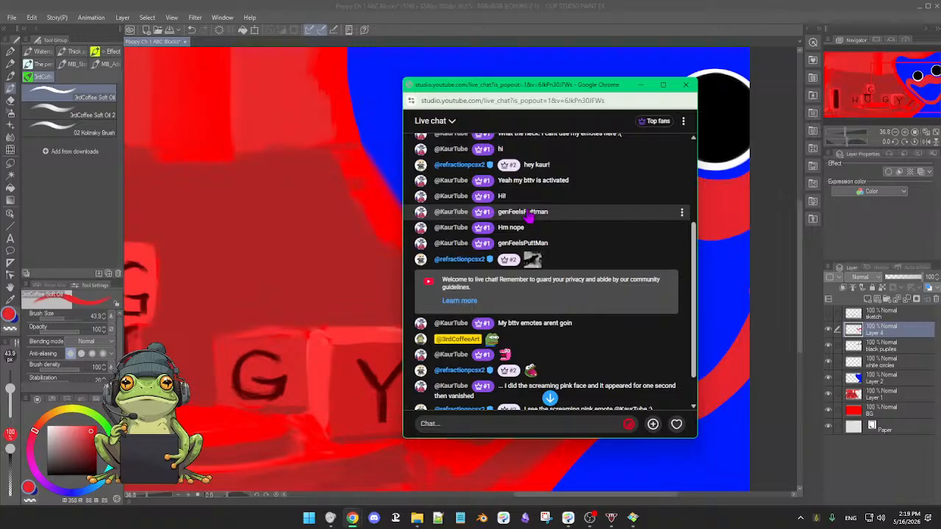
{"action": "scroll", "coordinate": [526, 212], "scroll_direction": "down", "scroll_amount": 1}
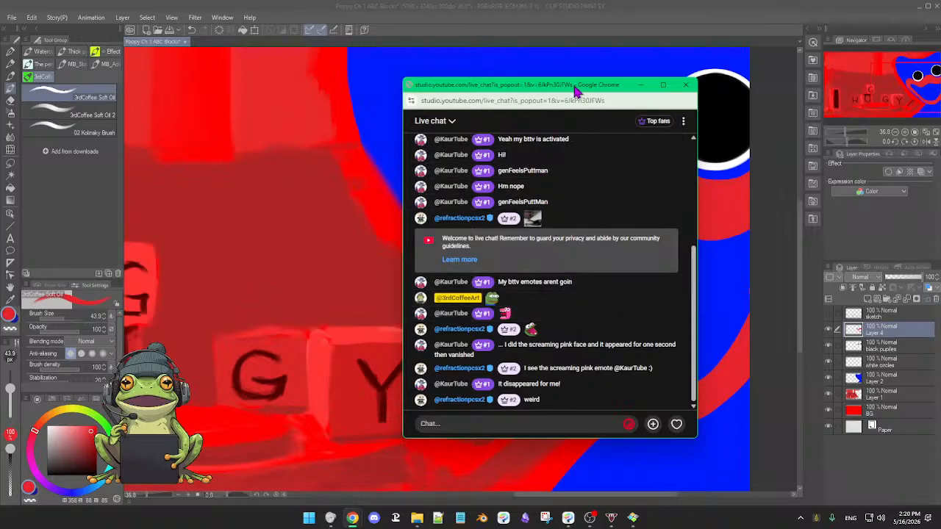
{"action": "left_click_drag", "start_coordinate": [573, 86], "coordinate": [940, 166]}
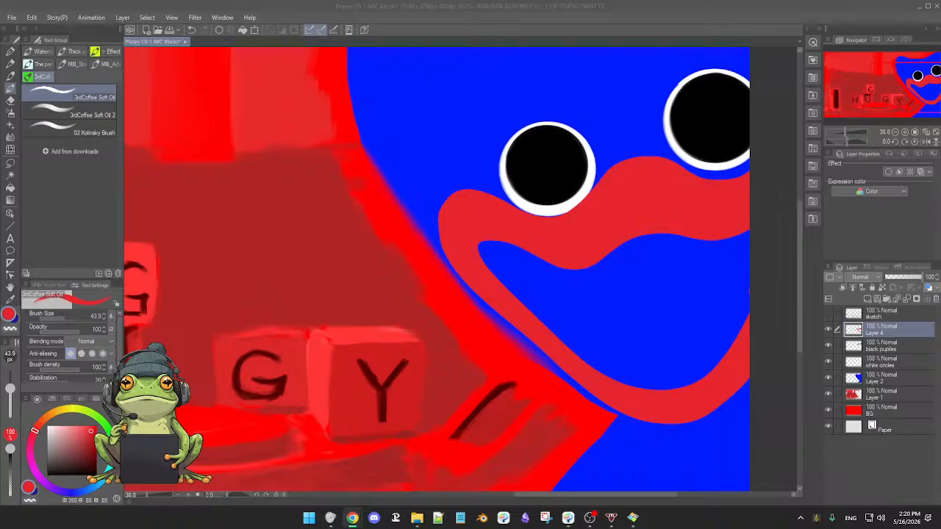
{"action": "left_click", "coordinate": [766, 278]}
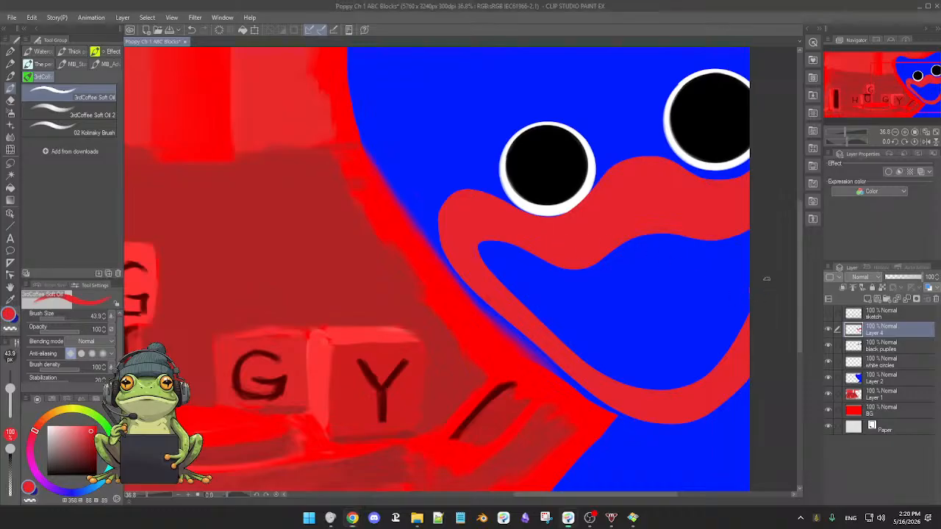
Sample the monster's blue, step back to before the mouth merge, and merge Layer 3 into Layer 4 again.
{"action": "left_click", "coordinate": [720, 287], "text": "alt"}
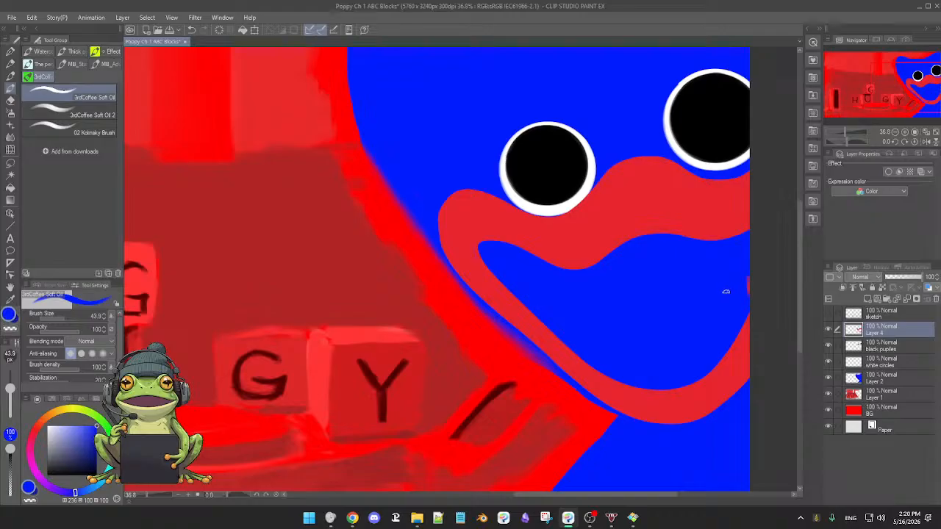
{"action": "key", "text": "ctrl+shift+n"}
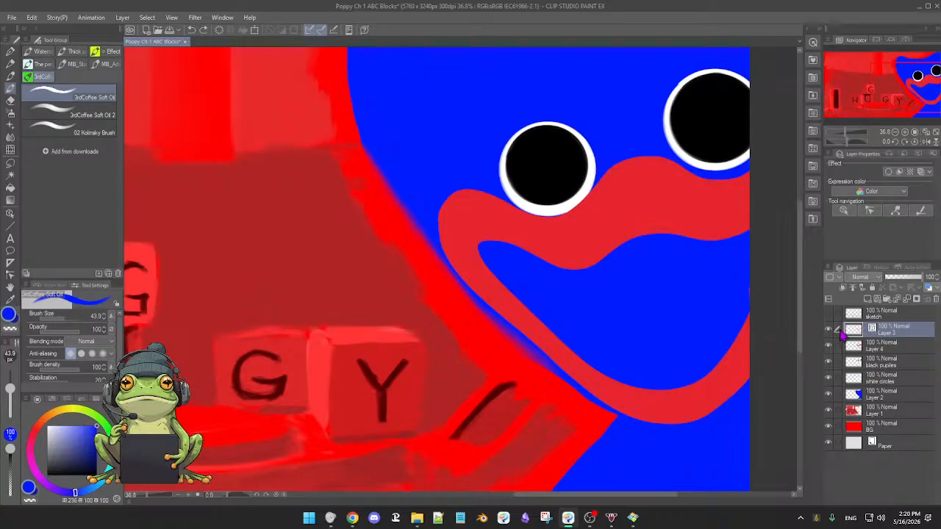
{"action": "key", "text": "ctrl+e"}
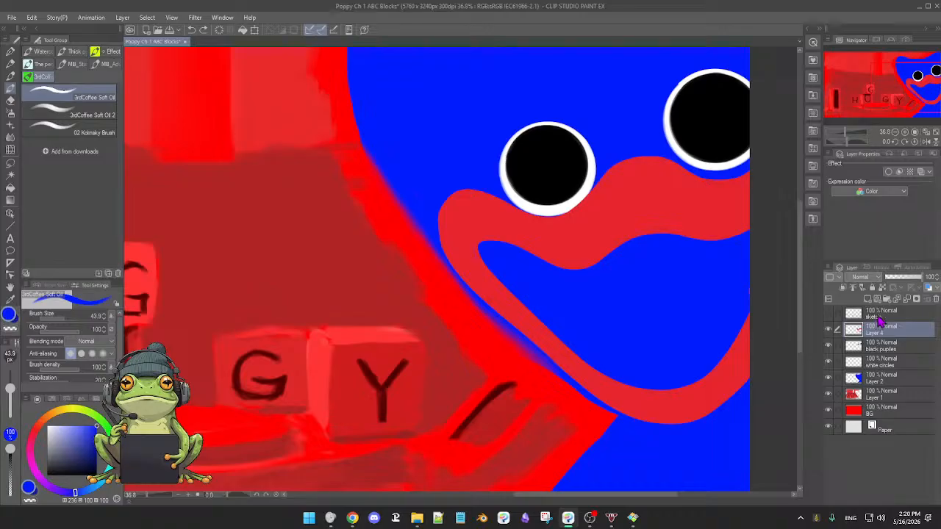
Check the merged mouth on Layer 4 and the blue body on Layer 2 by toggling their visibility.
{"action": "left_click", "coordinate": [828, 330]}
{"action": "left_click", "coordinate": [828, 330]}
{"action": "left_click", "coordinate": [828, 378]}
{"action": "left_click", "coordinate": [829, 378]}
{"action": "left_click", "coordinate": [828, 378]}
{"action": "left_click", "coordinate": [828, 378]}
{"action": "left_click", "coordinate": [829, 329]}
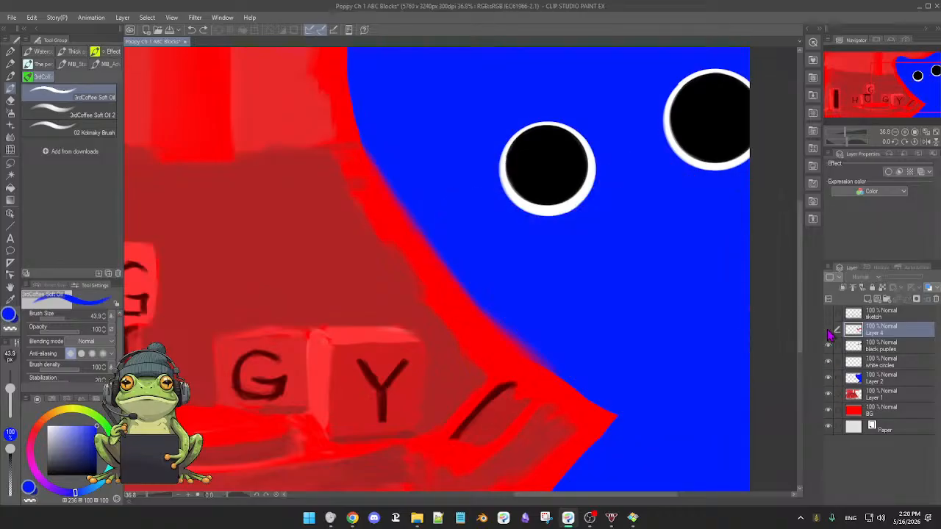
{"action": "left_click", "coordinate": [828, 330]}
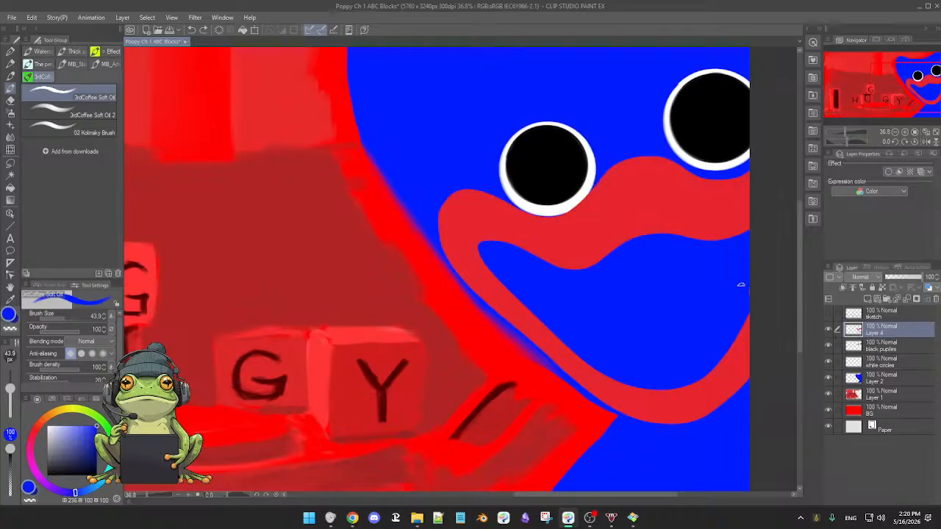
{"action": "key", "text": "e"}
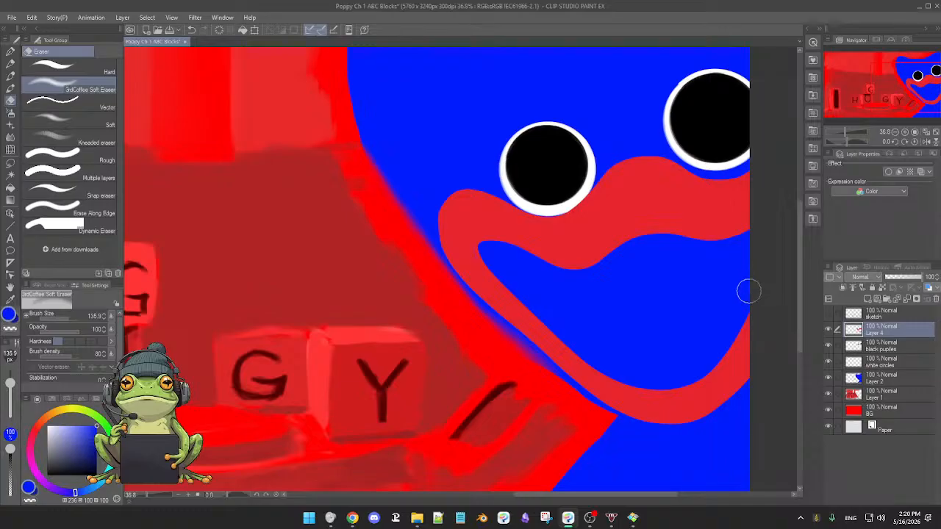
{"action": "key", "text": "b"}
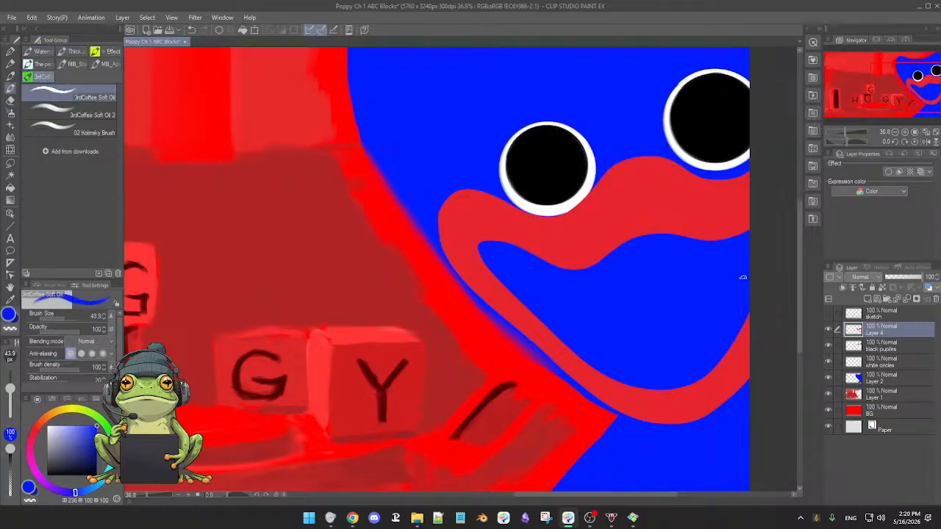
Check each layer in turn from BG up to Layer 4 by toggling its visibility off and on.
{"action": "left_click", "coordinate": [828, 413]}
{"action": "left_click", "coordinate": [829, 408]}
{"action": "left_click", "coordinate": [829, 397]}
{"action": "left_click", "coordinate": [828, 397]}
{"action": "left_click", "coordinate": [828, 379]}
{"action": "left_click", "coordinate": [829, 379]}
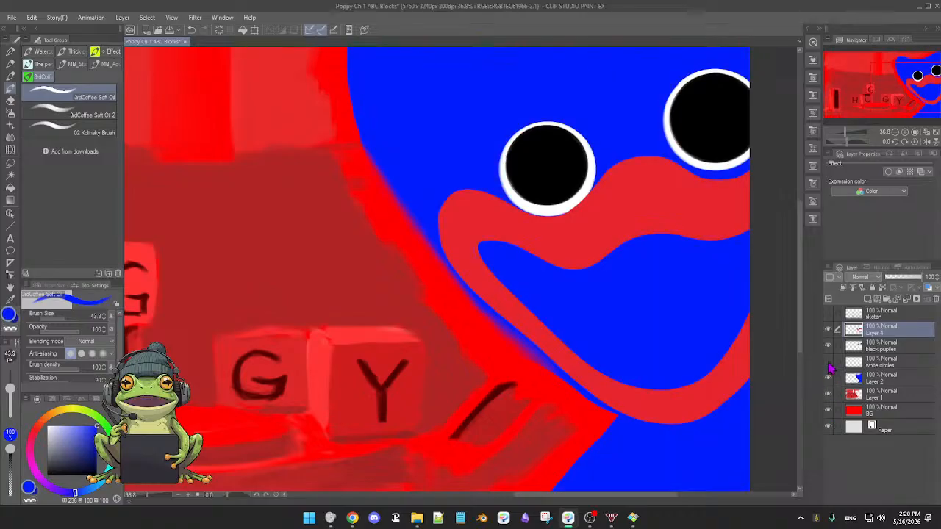
{"action": "left_click", "coordinate": [829, 364]}
{"action": "left_click", "coordinate": [828, 364]}
{"action": "left_click", "coordinate": [827, 347]}
{"action": "left_click", "coordinate": [827, 346]}
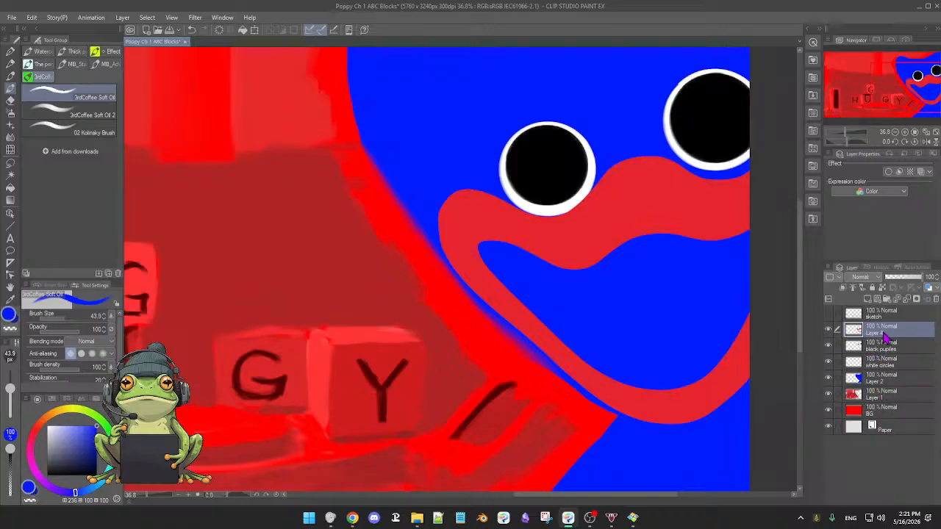
{"action": "left_click", "coordinate": [827, 331]}
{"action": "left_click", "coordinate": [827, 331]}
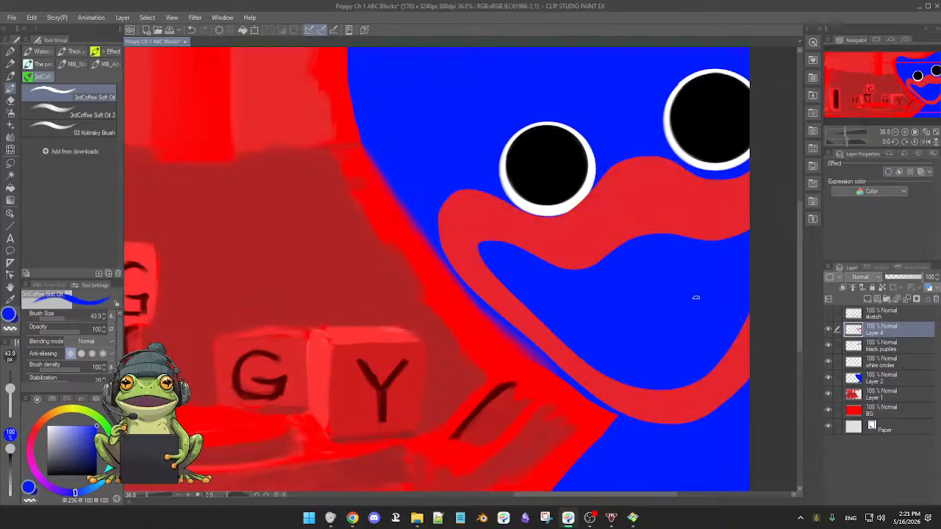
Sample the red of the monster's upper lip as the brush colour.
{"action": "scroll", "coordinate": [696, 308], "scroll_direction": "up", "scroll_amount": 2}
{"action": "mouse_move", "coordinate": [697, 307]}
{"action": "left_mouse_down"}
{"action": "mouse_move", "coordinate": [682, 298]}
{"action": "mouse_move", "coordinate": [725, 329]}
{"action": "left_mouse_up"}
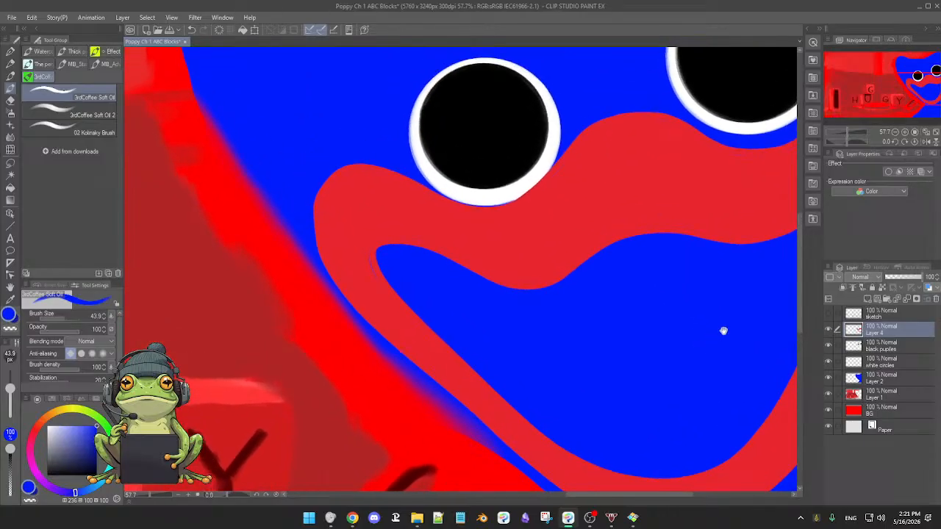
{"action": "left_click", "coordinate": [577, 225], "text": "alt"}
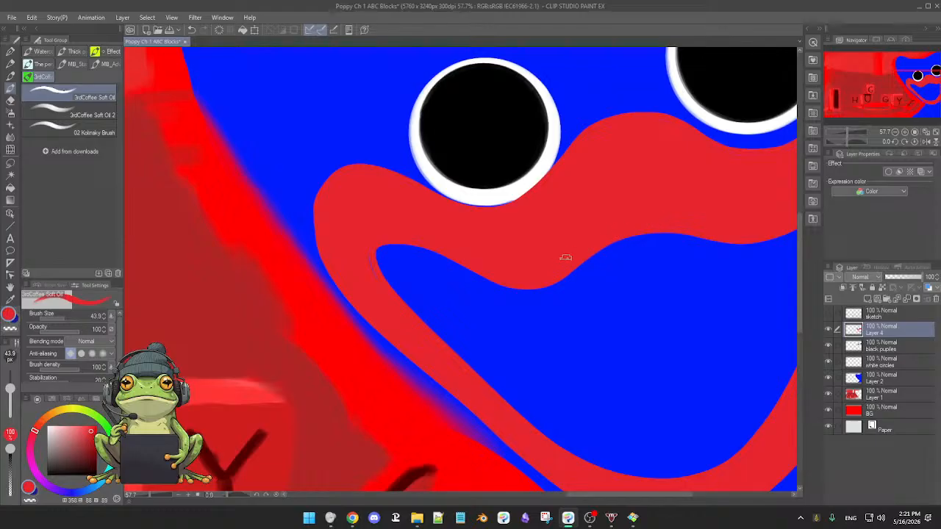
Examine the red mouth shape up close from the upper lip around the corner and down the lower lip.
{"action": "left_click_drag", "start_coordinate": [535, 254], "coordinate": [587, 259]}
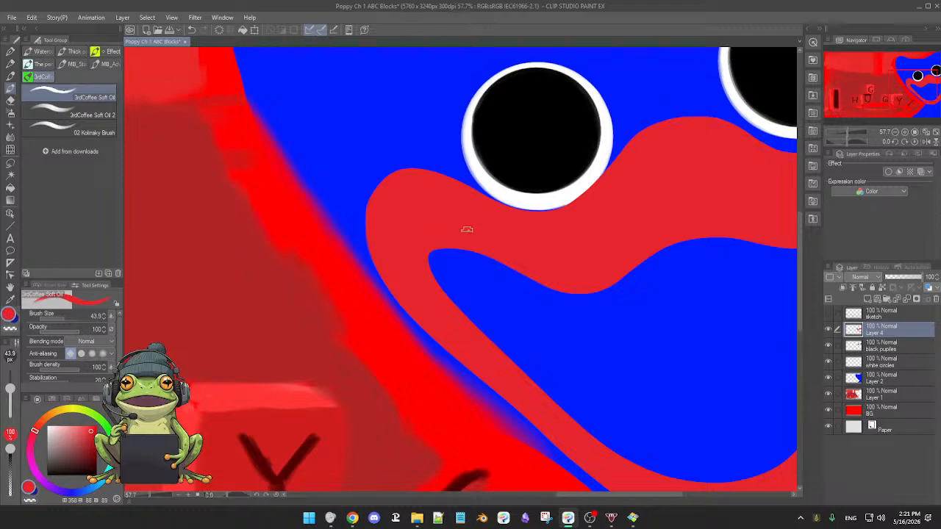
{"action": "left_click_drag", "start_coordinate": [574, 252], "coordinate": [455, 320]}
{"action": "left_click_drag", "start_coordinate": [501, 311], "coordinate": [509, 264]}
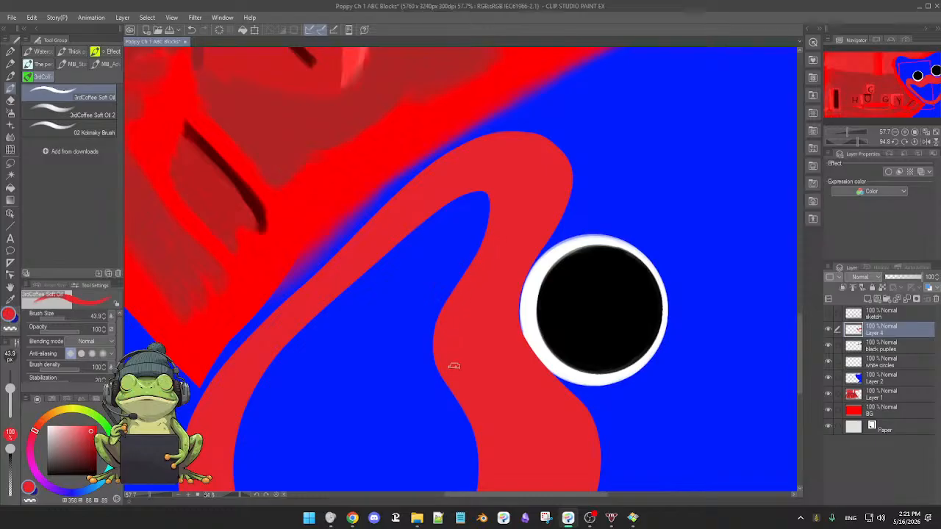
{"action": "left_click_drag", "start_coordinate": [456, 370], "coordinate": [510, 301]}
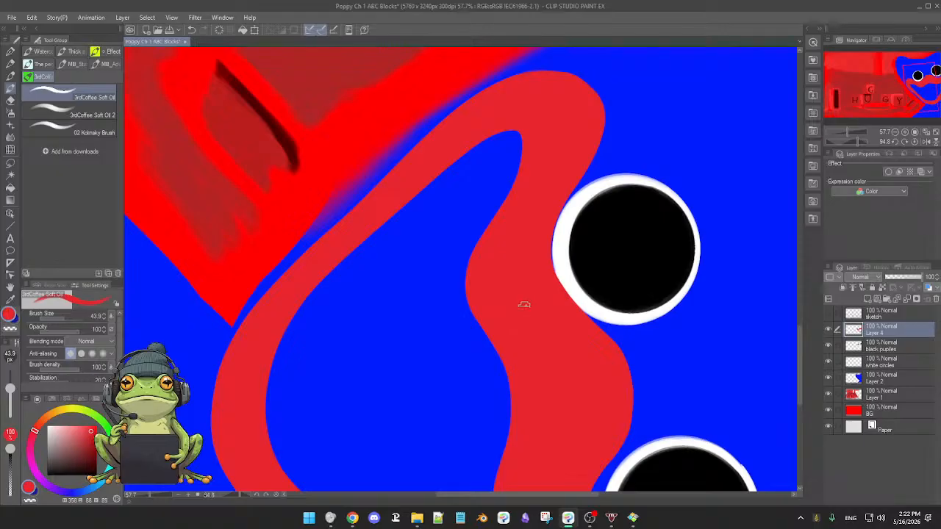
{"action": "left_click_drag", "start_coordinate": [563, 326], "coordinate": [548, 334]}
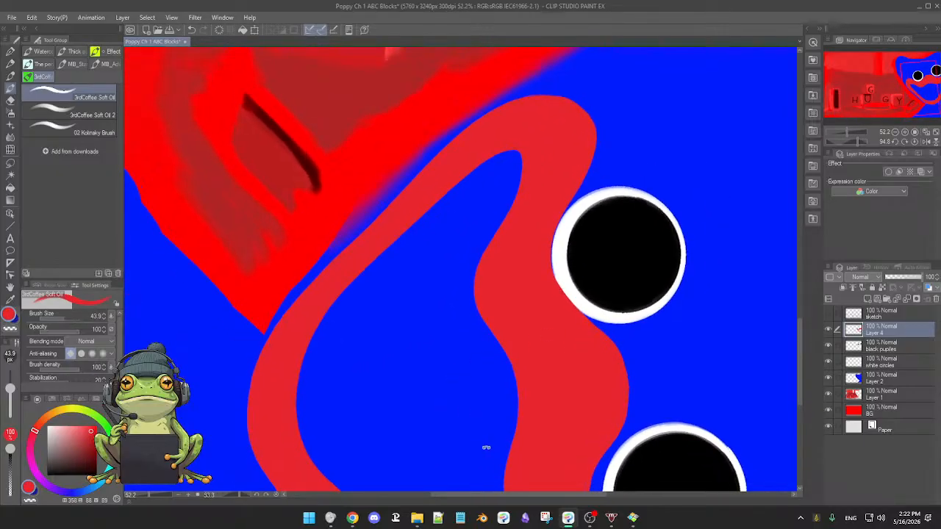
{"action": "mouse_move", "coordinate": [485, 445]}
{"action": "left_mouse_down"}
{"action": "mouse_move", "coordinate": [582, 343]}
{"action": "mouse_move", "coordinate": [446, 357]}
{"action": "mouse_move", "coordinate": [477, 432]}
{"action": "left_mouse_up"}
{"action": "left_click_drag", "start_coordinate": [473, 395], "coordinate": [505, 434]}
{"action": "left_click_drag", "start_coordinate": [494, 358], "coordinate": [506, 425]}
{"action": "left_click_drag", "start_coordinate": [462, 265], "coordinate": [483, 326]}
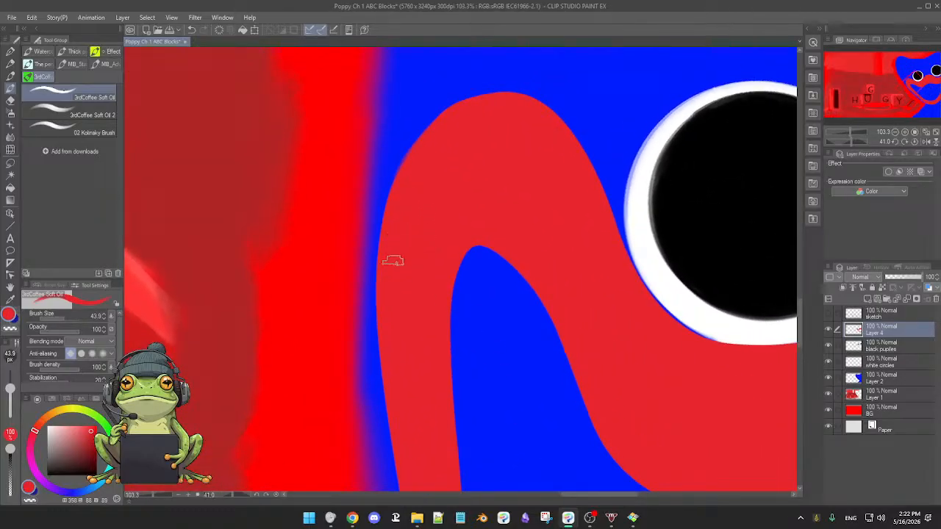
{"action": "left_click_drag", "start_coordinate": [414, 359], "coordinate": [418, 280]}
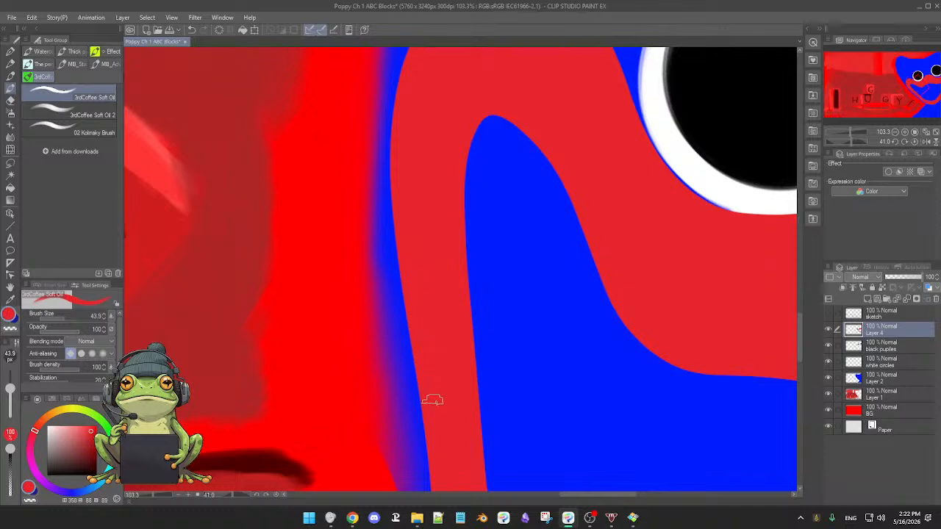
{"action": "left_click_drag", "start_coordinate": [448, 424], "coordinate": [453, 358]}
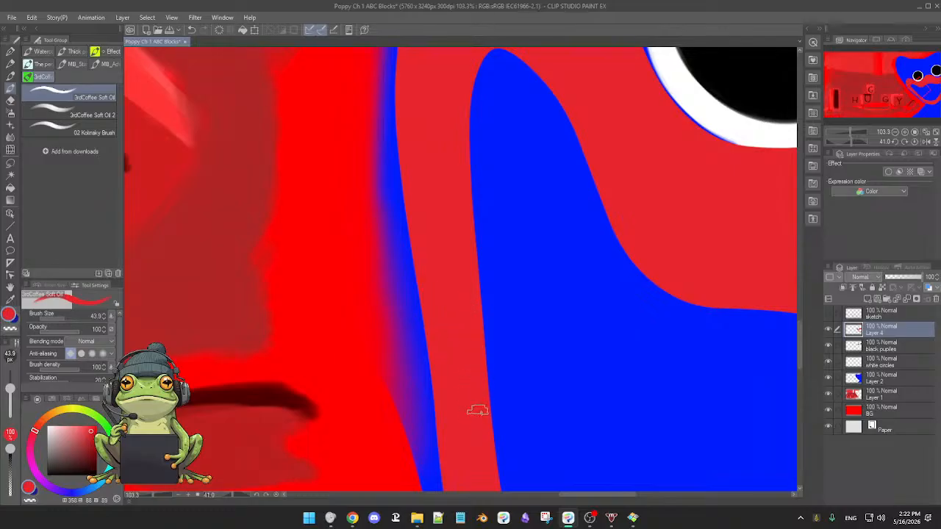
{"action": "left_click_drag", "start_coordinate": [468, 408], "coordinate": [464, 355]}
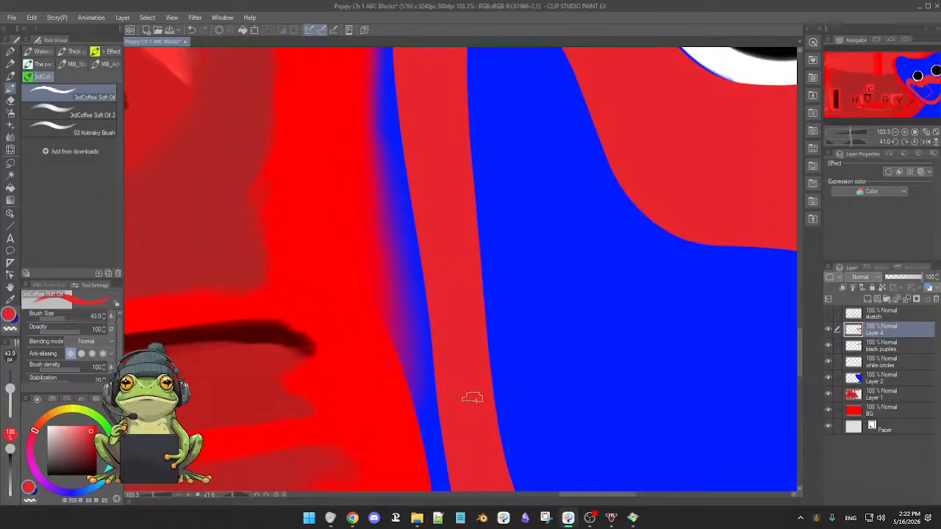
{"action": "left_click_drag", "start_coordinate": [472, 384], "coordinate": [478, 330]}
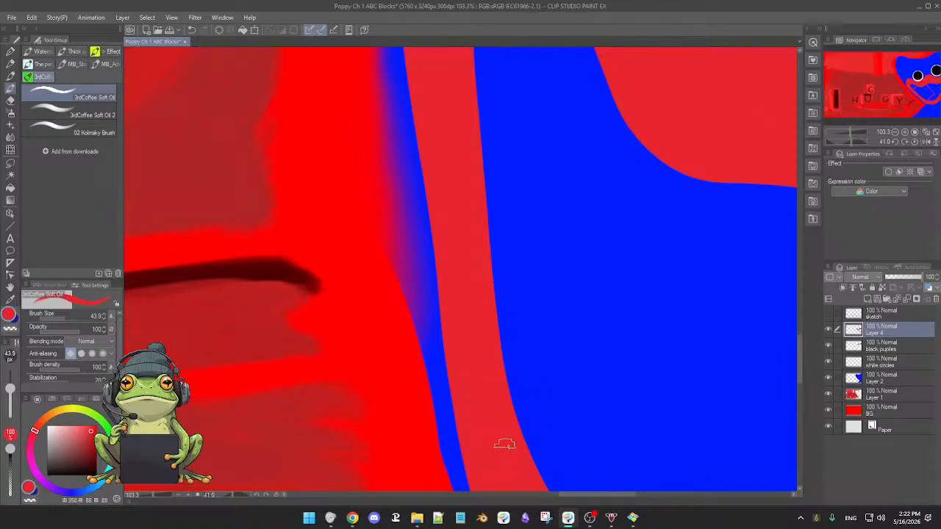
{"action": "left_click_drag", "start_coordinate": [487, 418], "coordinate": [459, 343]}
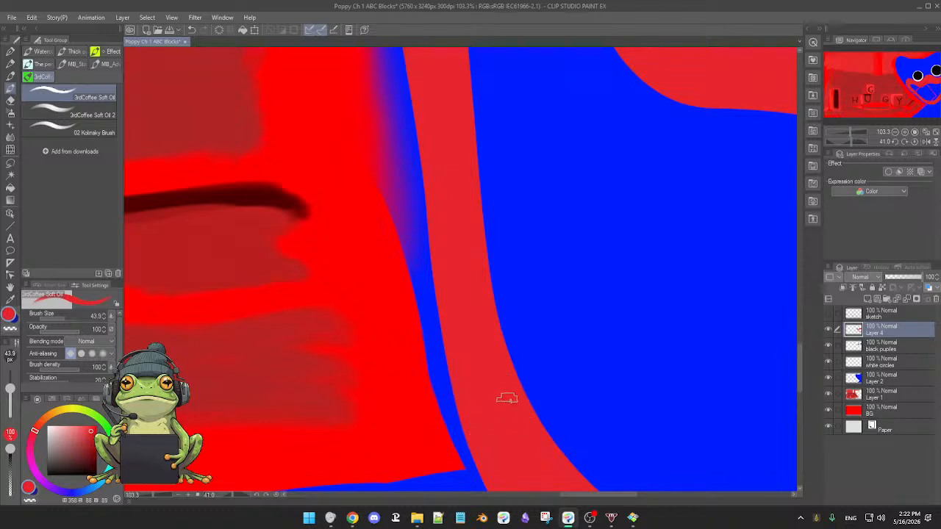
{"action": "mouse_move", "coordinate": [520, 400]}
{"action": "left_mouse_down"}
{"action": "mouse_move", "coordinate": [529, 421]}
{"action": "mouse_move", "coordinate": [533, 386]}
{"action": "mouse_move", "coordinate": [516, 386]}
{"action": "mouse_move", "coordinate": [522, 371]}
{"action": "mouse_move", "coordinate": [488, 362]}
{"action": "mouse_move", "coordinate": [521, 384]}
{"action": "left_mouse_up"}
{"action": "double_click", "coordinate": [528, 384]}
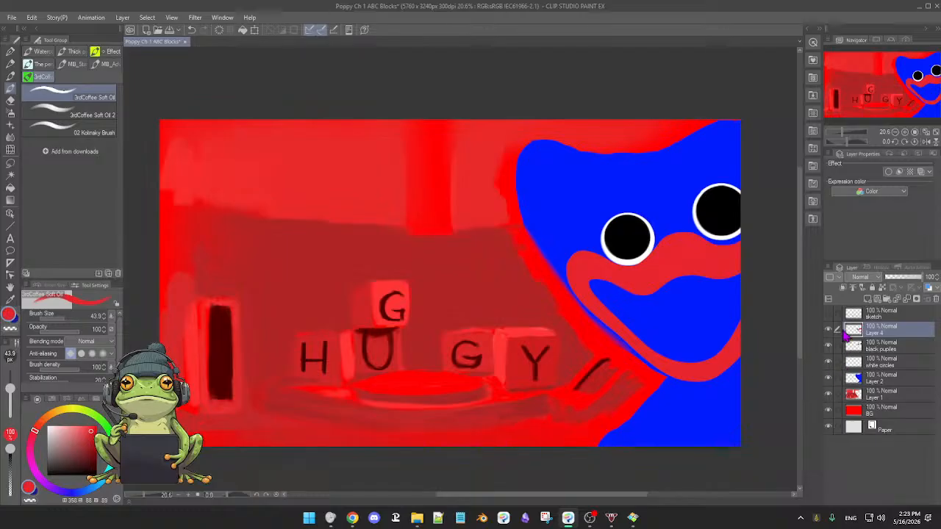
Show the sketch layer, view the final chase painting and the Poppy Playtime reference in Honeyview, and return to the canvas.
{"action": "left_click", "coordinate": [828, 315]}
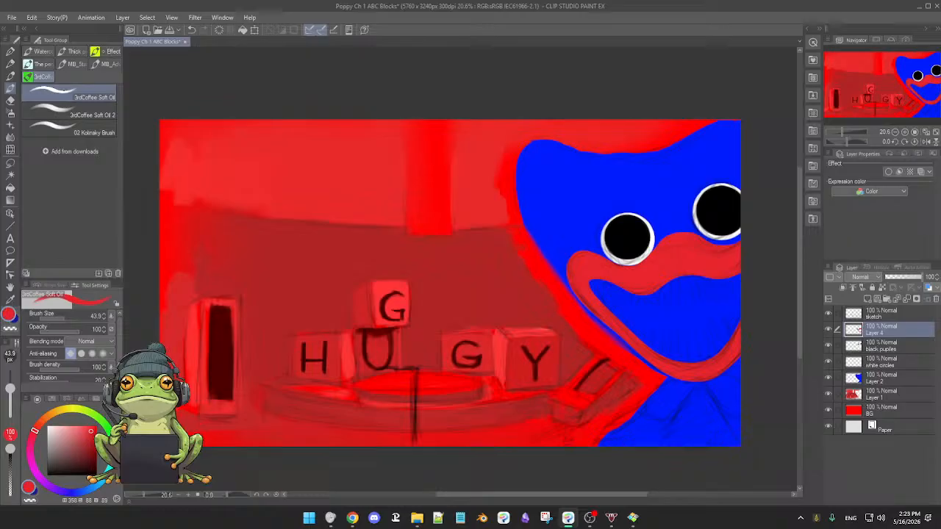
{"action": "key", "text": "alt+Tab"}
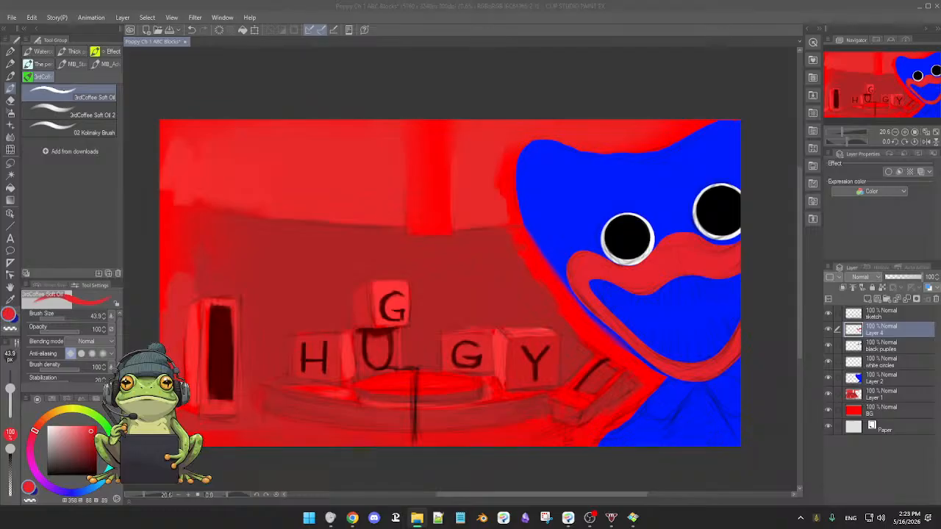
{"action": "key", "text": "alt+Tab"}
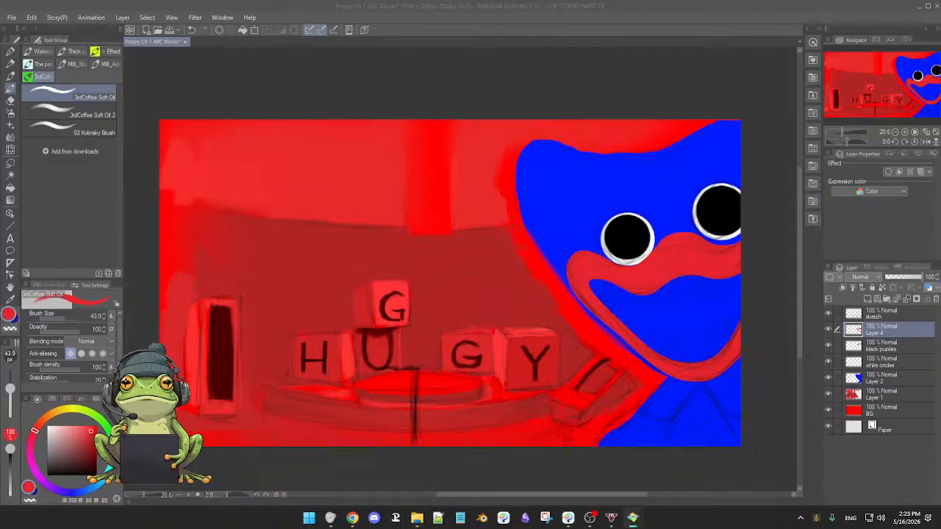
{"action": "left_click_drag", "start_coordinate": [0, 58], "coordinate": [277, 2]}
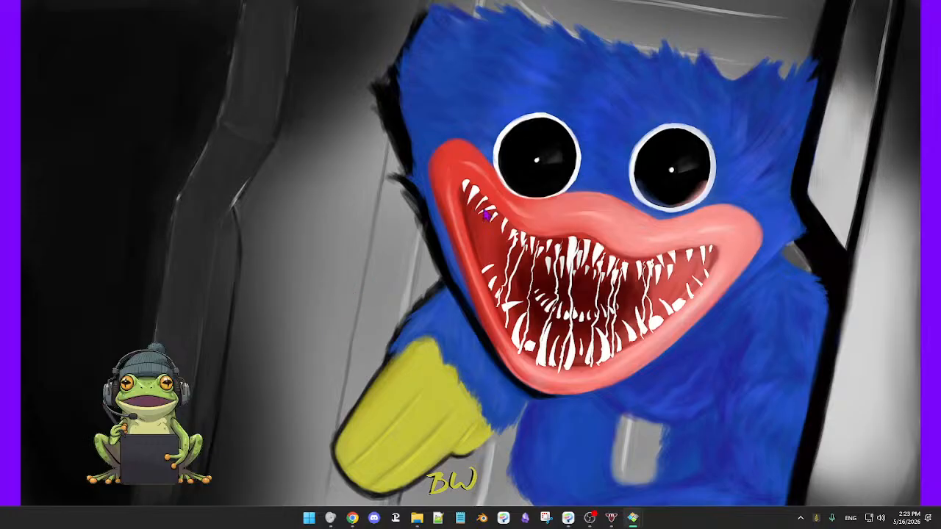
{"action": "mouse_move", "coordinate": [648, 16]}
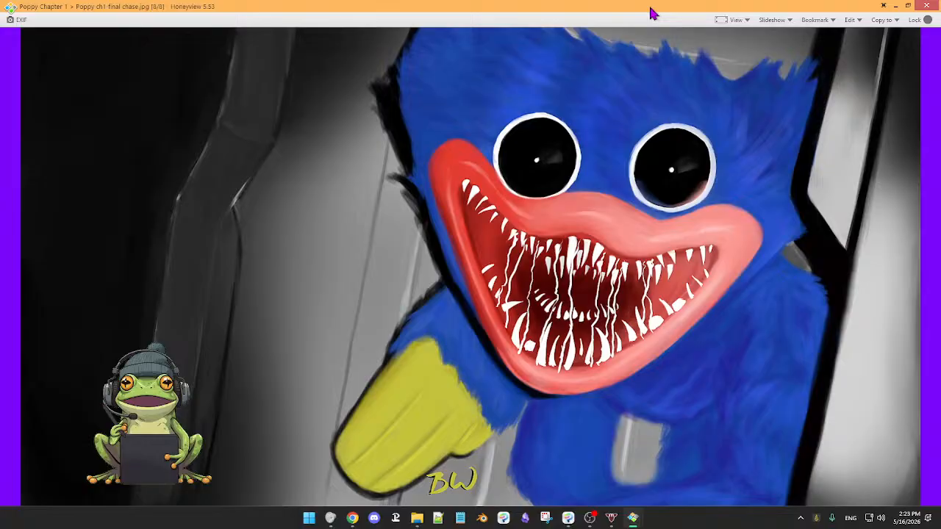
{"action": "mouse_move", "coordinate": [650, 10]}
{"action": "left_mouse_down"}
{"action": "mouse_move", "coordinate": [610, 35]}
{"action": "mouse_move", "coordinate": [0, 136]}
{"action": "mouse_move", "coordinate": [42, 152]}
{"action": "mouse_move", "coordinate": [529, 117]}
{"action": "mouse_move", "coordinate": [540, 1]}
{"action": "left_mouse_up"}
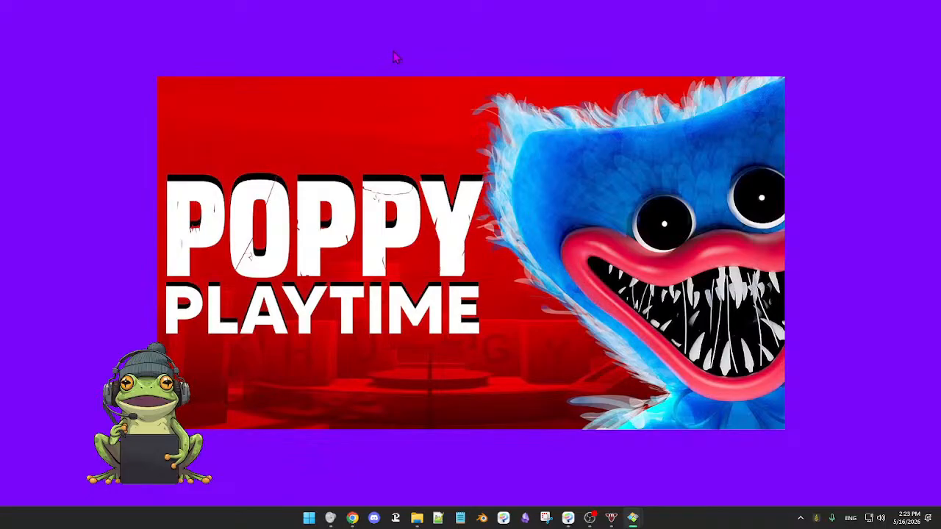
{"action": "mouse_move", "coordinate": [441, 19]}
{"action": "left_click_drag", "start_coordinate": [444, 12], "coordinate": [0, 220]}
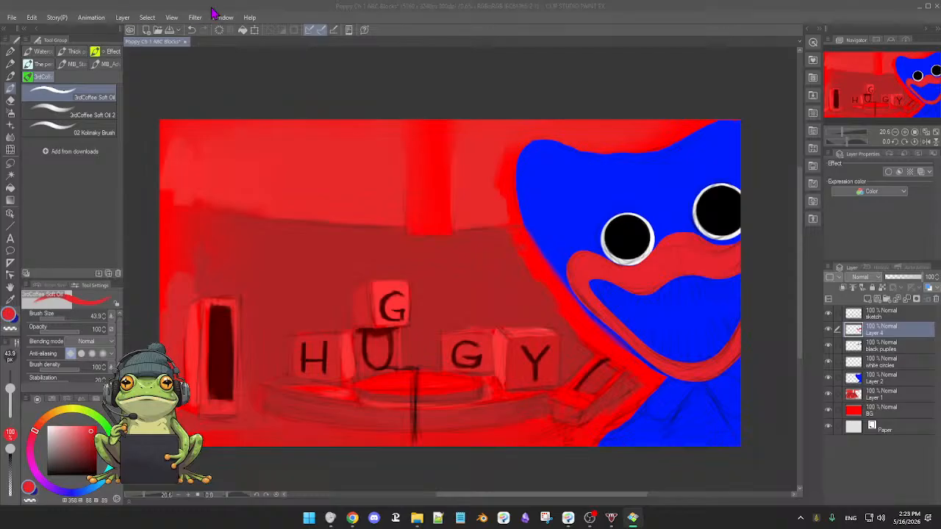
{"action": "left_click", "coordinate": [585, 104]}
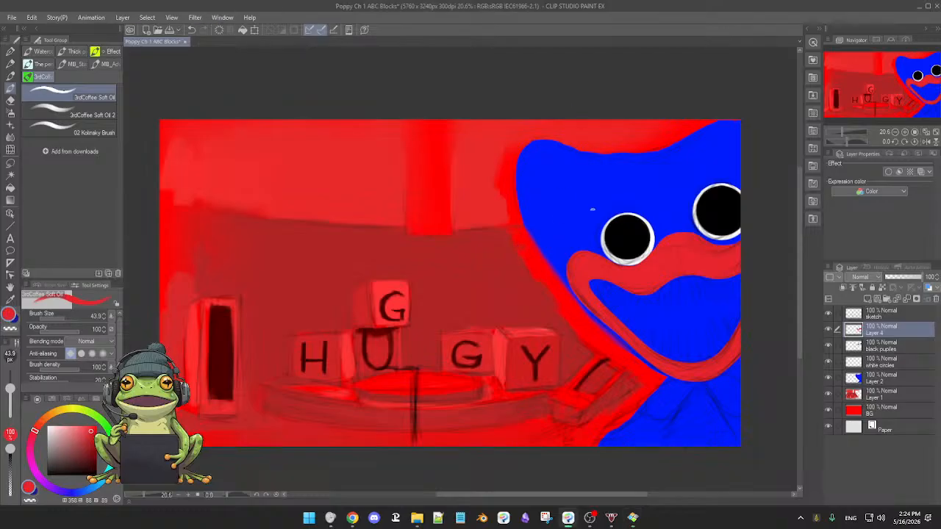
Check the black pupils layer and the Layer 4 mouth against the visible sketch by toggling their visibility.
{"action": "scroll", "coordinate": [584, 236], "scroll_direction": "down", "scroll_amount": 1}
{"action": "scroll", "coordinate": [609, 277], "scroll_direction": "up", "scroll_amount": 4}
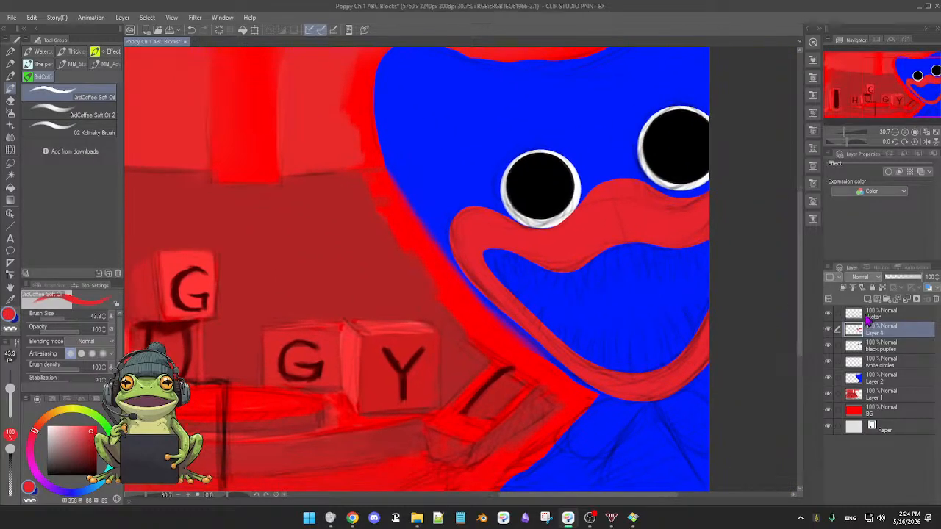
{"action": "left_click", "coordinate": [828, 347]}
{"action": "left_click", "coordinate": [827, 347]}
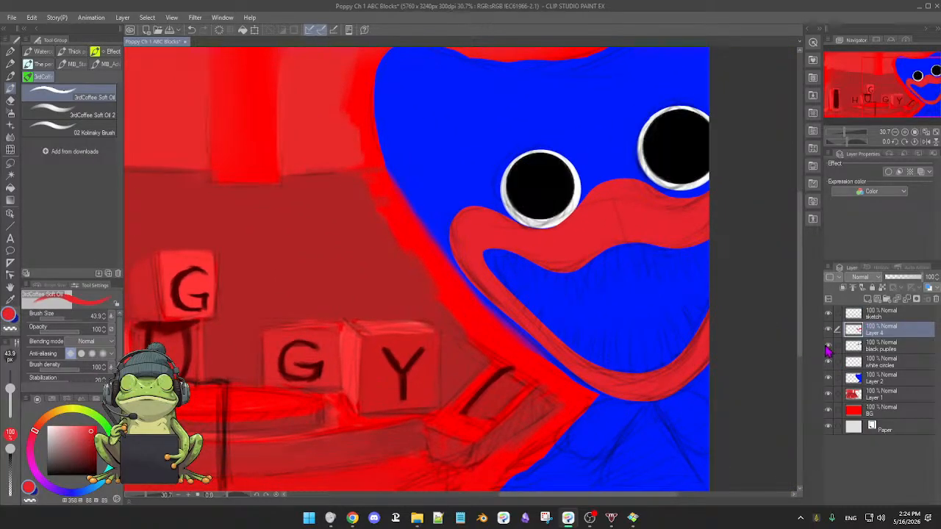
{"action": "left_click", "coordinate": [827, 331]}
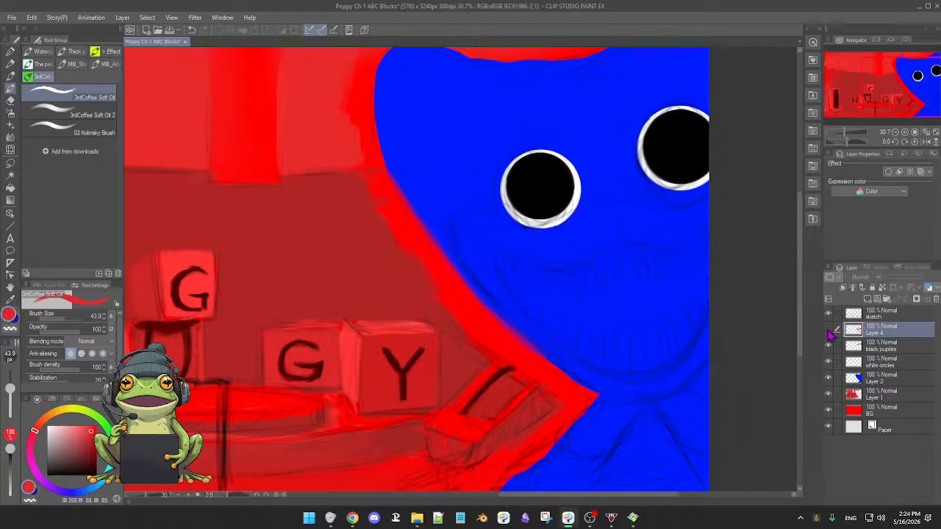
{"action": "left_click", "coordinate": [827, 331]}
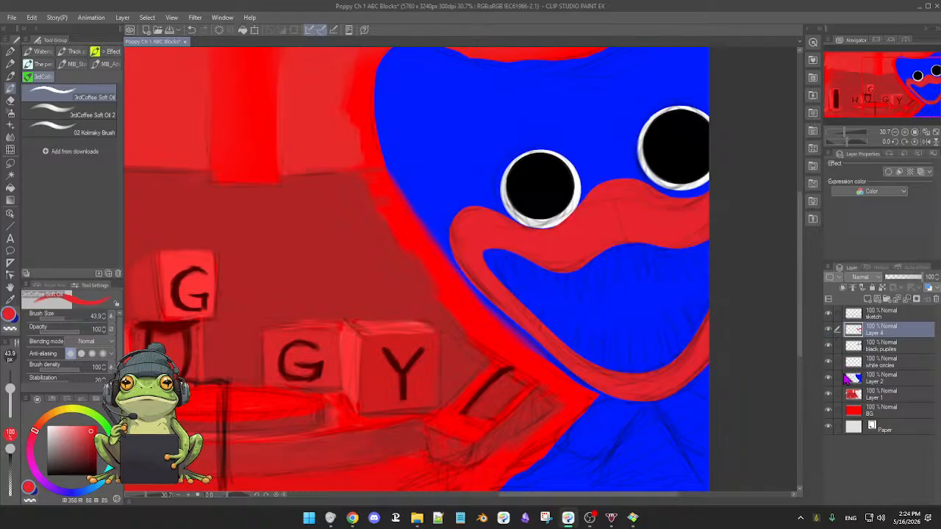
Check the white circles, Layer 2, Layer 1 and sketch layers by toggling their visibility around the monster's face.
{"action": "left_click", "coordinate": [827, 362]}
{"action": "left_click", "coordinate": [828, 362]}
{"action": "left_click", "coordinate": [828, 378]}
{"action": "left_click", "coordinate": [828, 394]}
{"action": "left_click", "coordinate": [828, 394]}
{"action": "left_click_drag", "start_coordinate": [710, 358], "coordinate": [666, 394]}
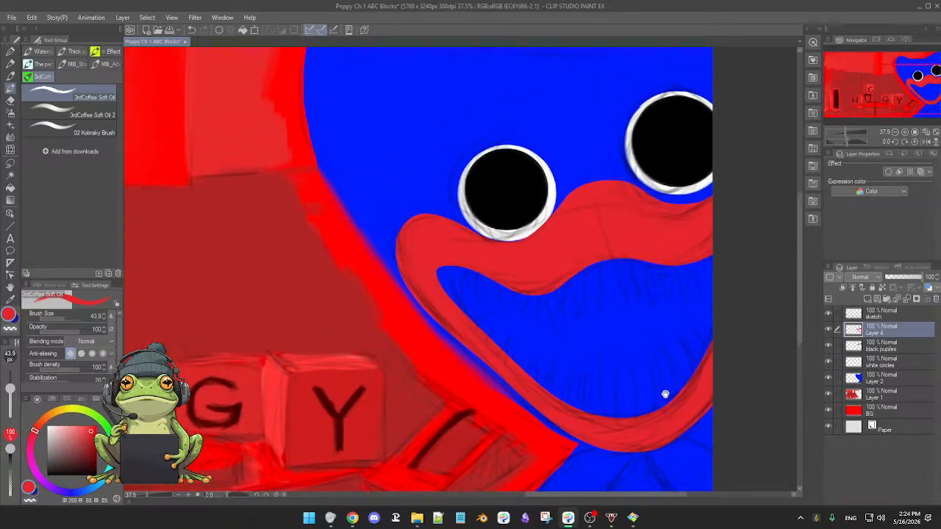
{"action": "left_click", "coordinate": [828, 379]}
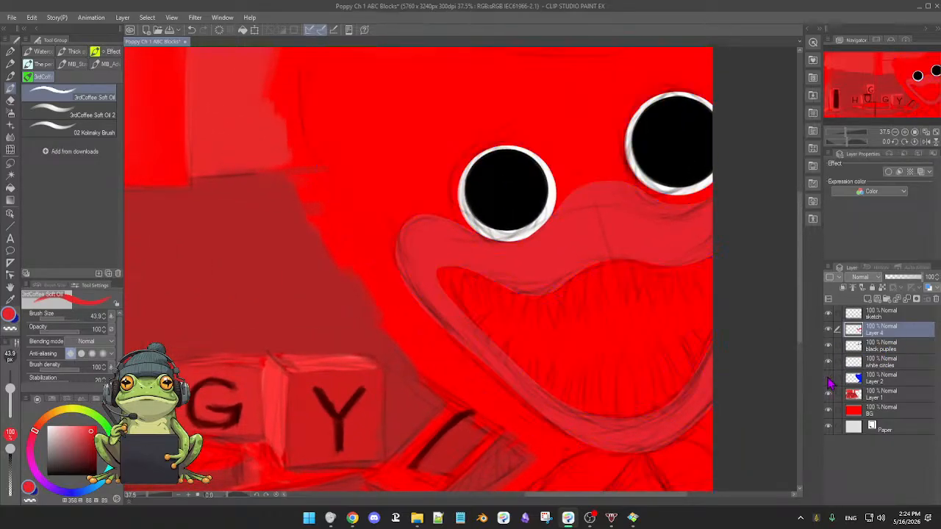
{"action": "left_click", "coordinate": [829, 379]}
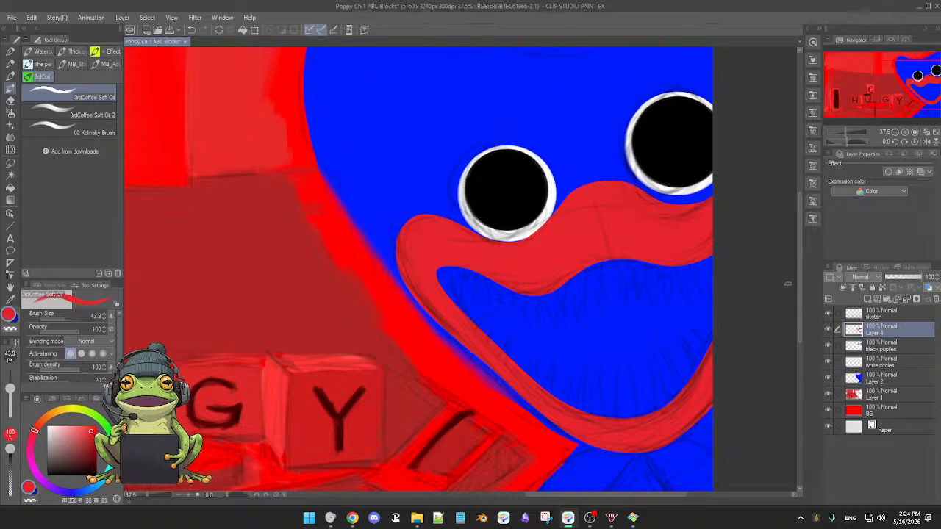
{"action": "left_click", "coordinate": [828, 314]}
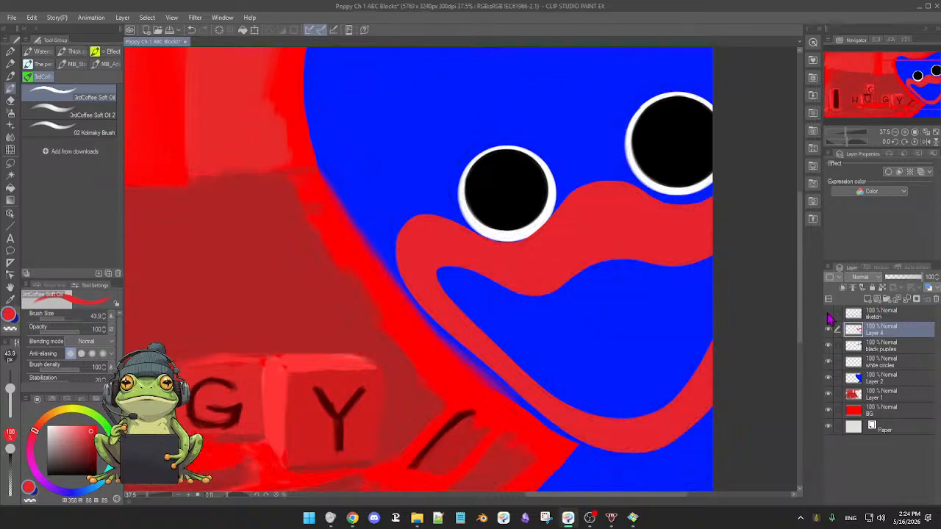
{"action": "left_click", "coordinate": [828, 315]}
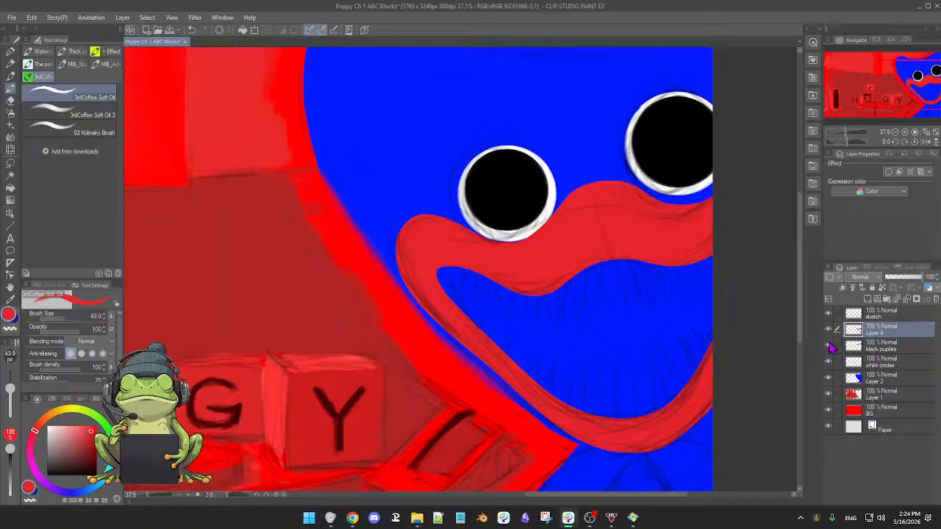
{"action": "scroll", "coordinate": [747, 331], "scroll_direction": "down", "scroll_amount": 2}
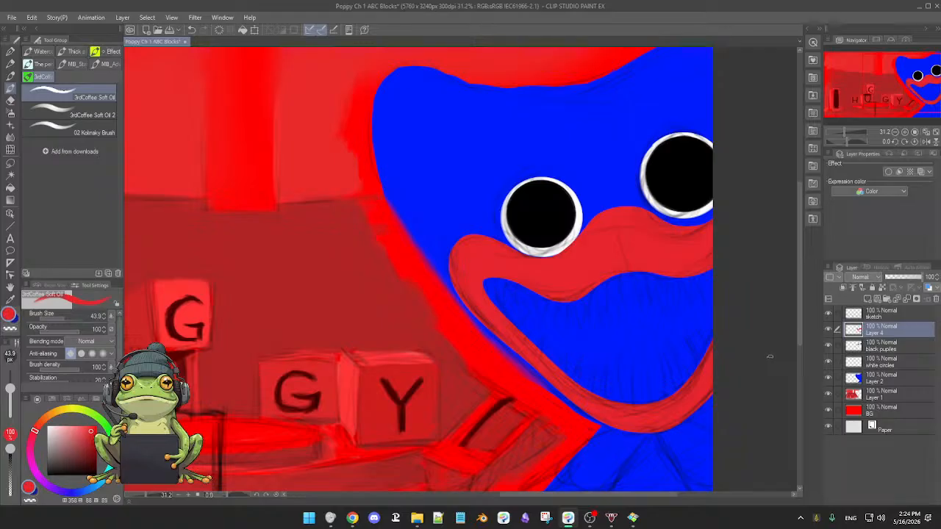
{"action": "left_click_drag", "start_coordinate": [766, 361], "coordinate": [765, 361]}
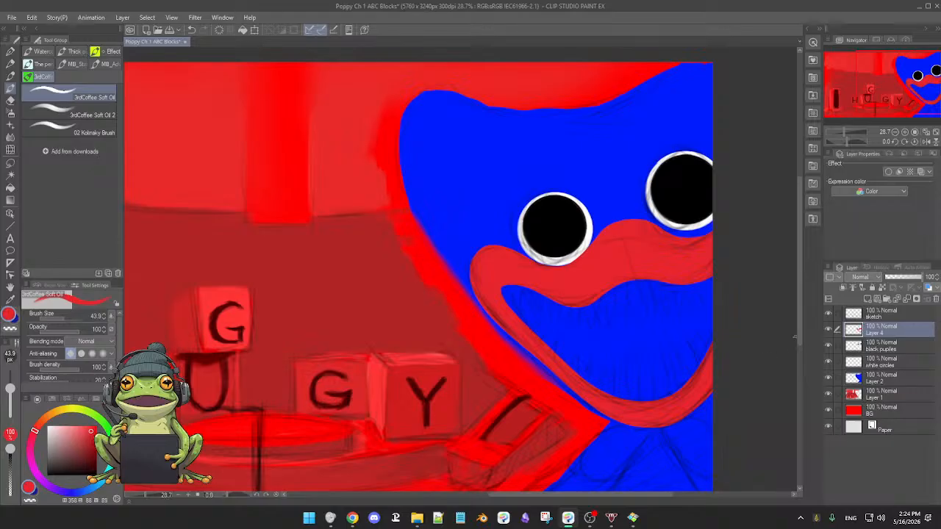
Rename Layer 4 as mouth and lock its transparent pixels.
{"action": "left_click", "coordinate": [829, 345]}
{"action": "left_click", "coordinate": [829, 345]}
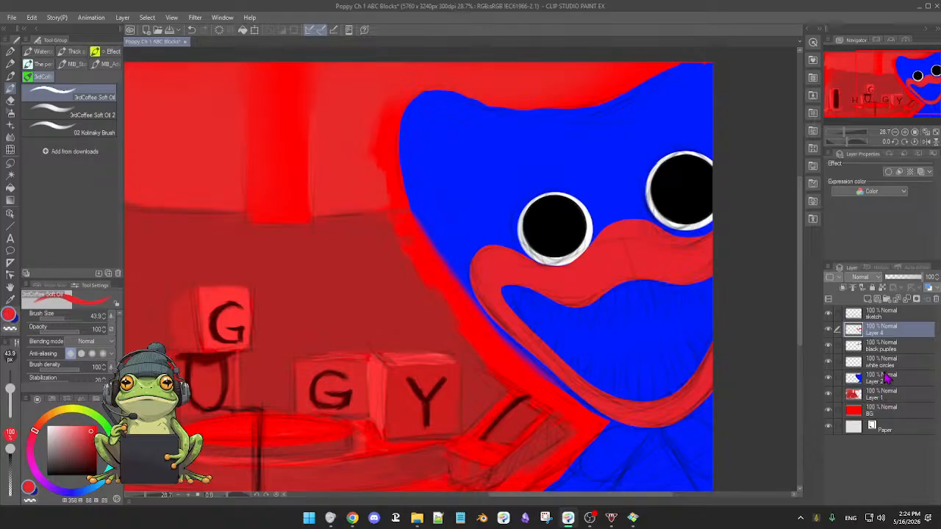
{"action": "double_click", "coordinate": [876, 331]}
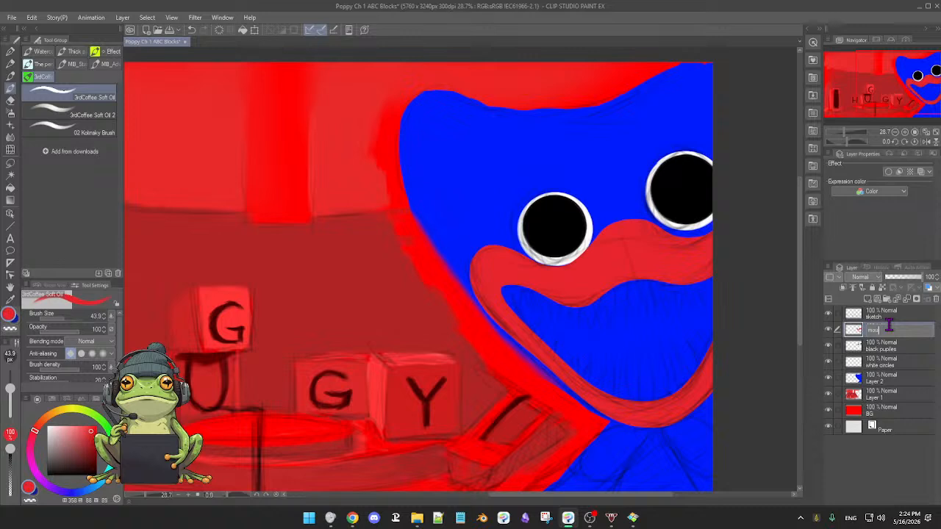
{"action": "key", "text": "Return"}
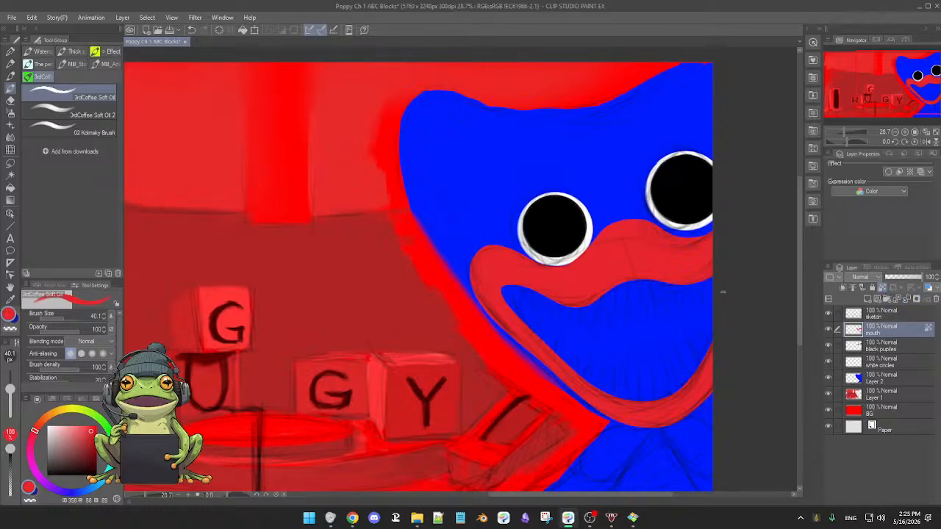
Hide the sketch and airbrush a darker red shadow with the Soft brush along the upper lip's top edge from the corner to below the eye.
{"action": "mouse_move", "coordinate": [687, 298]}
{"action": "left_mouse_down"}
{"action": "mouse_move", "coordinate": [698, 302]}
{"action": "mouse_move", "coordinate": [653, 281]}
{"action": "mouse_move", "coordinate": [674, 290]}
{"action": "mouse_move", "coordinate": [659, 294]}
{"action": "left_mouse_up"}
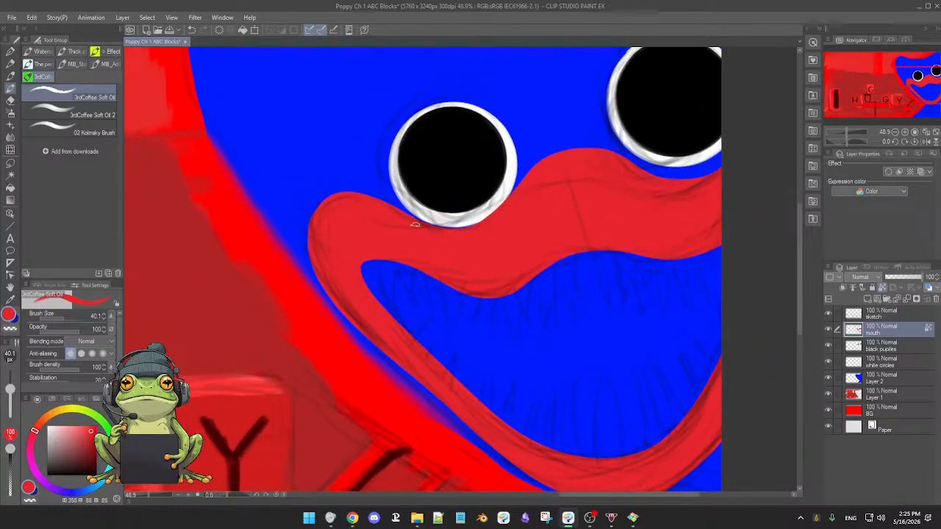
{"action": "key", "text": "b"}
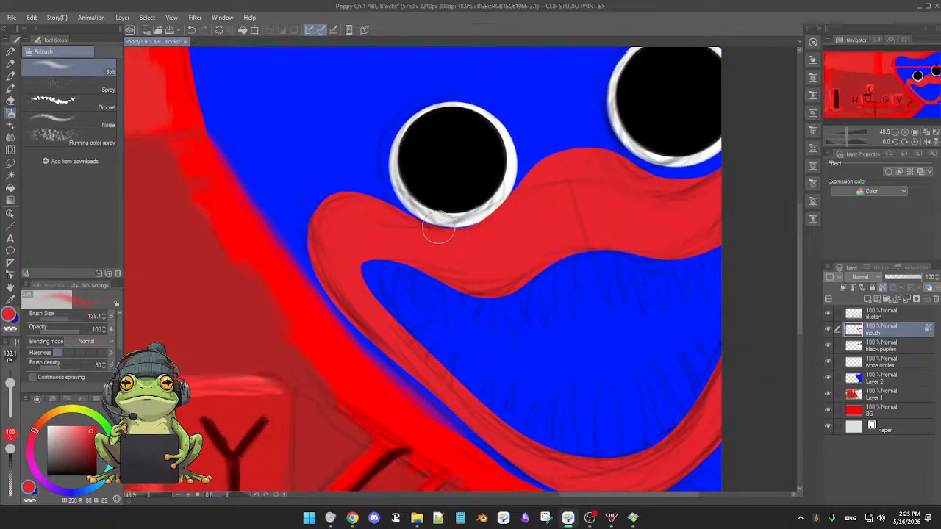
{"action": "left_click_drag", "start_coordinate": [526, 255], "coordinate": [520, 248]}
{"action": "left_click", "coordinate": [828, 314]}
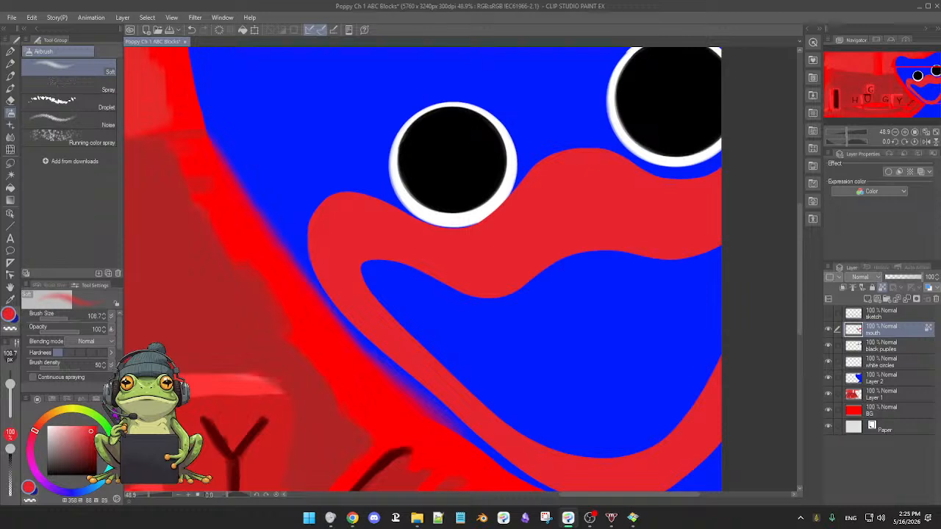
{"action": "left_click_drag", "start_coordinate": [91, 429], "coordinate": [92, 443]}
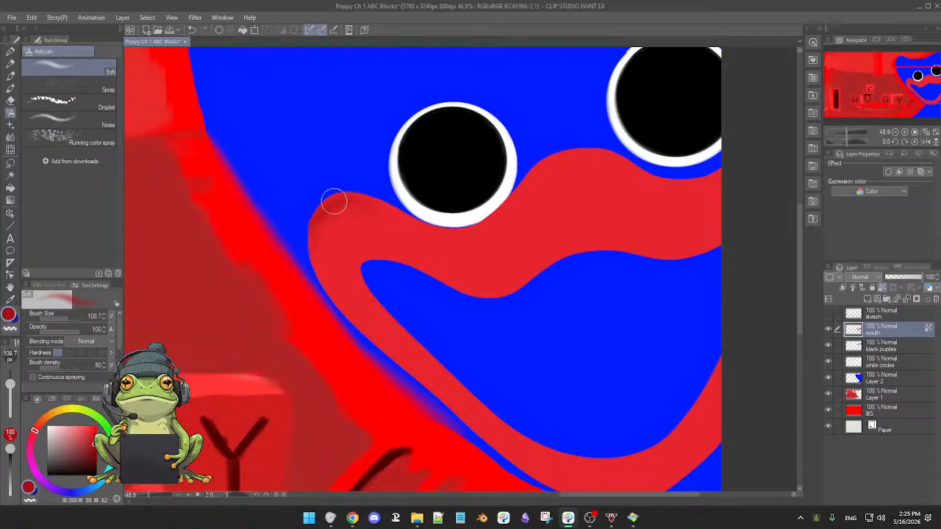
{"action": "mouse_move", "coordinate": [334, 201]}
{"action": "left_mouse_down"}
{"action": "mouse_move", "coordinate": [366, 214]}
{"action": "mouse_move", "coordinate": [327, 208]}
{"action": "mouse_move", "coordinate": [369, 206]}
{"action": "left_mouse_up"}
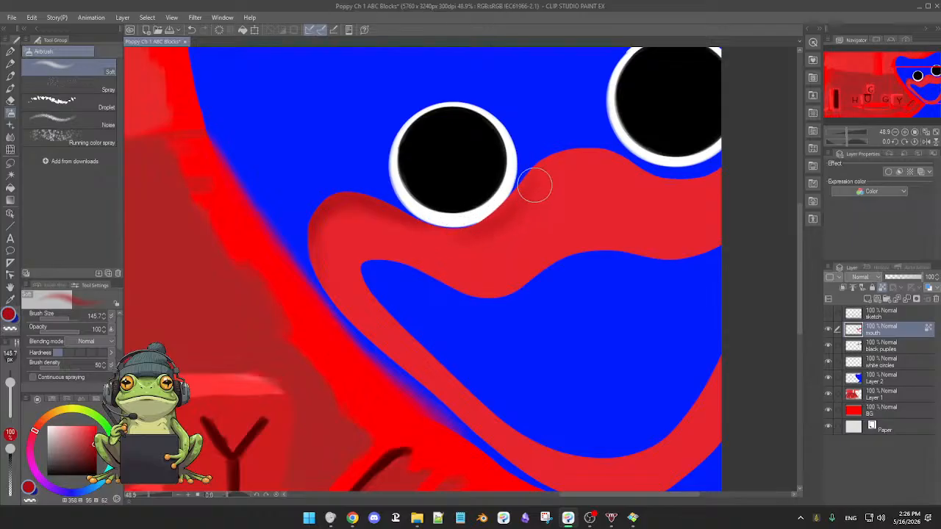
{"action": "left_click_drag", "start_coordinate": [597, 206], "coordinate": [517, 213]}
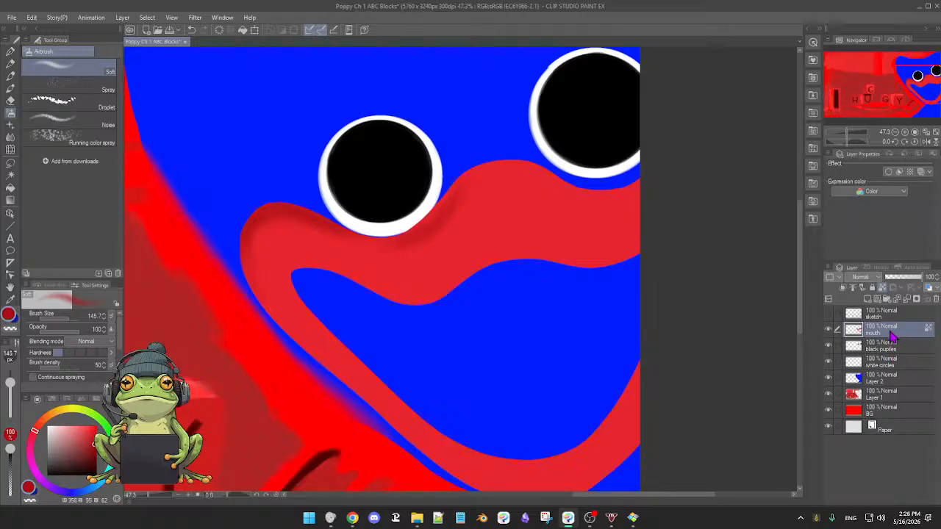
Unlock the mouth layer's transparent pixels and retouch the upper lip's edges in its sampled base red with the 3rdCoffee Soft Oil brush.
{"action": "key", "text": "b"}
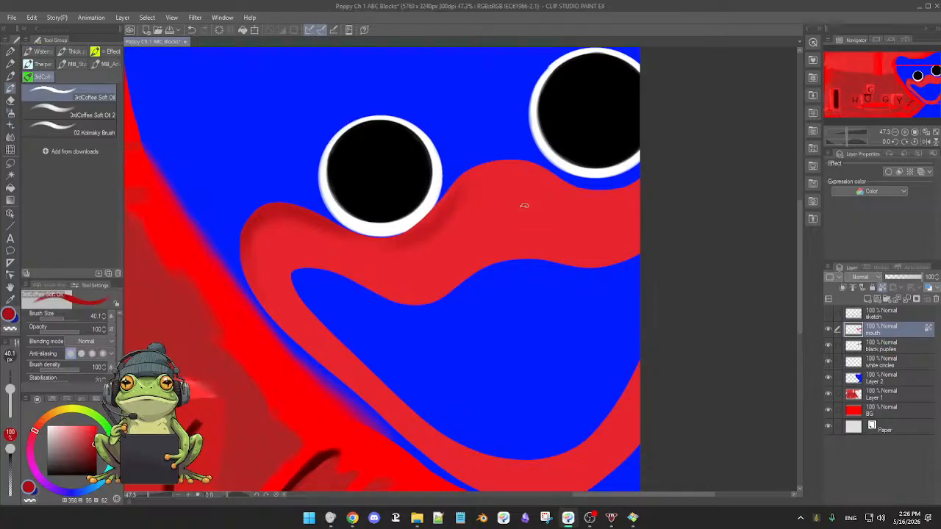
{"action": "left_click", "coordinate": [522, 217], "text": "alt"}
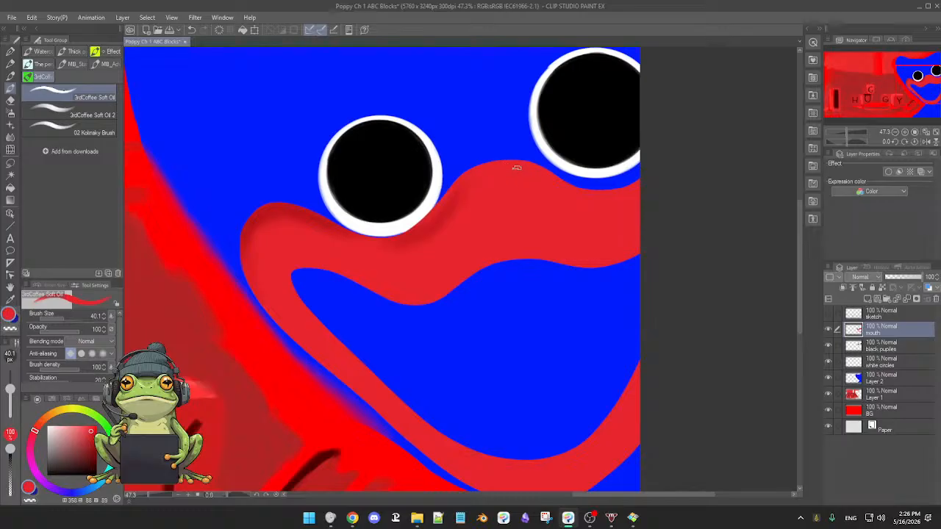
{"action": "left_click_drag", "start_coordinate": [551, 220], "coordinate": [448, 249]}
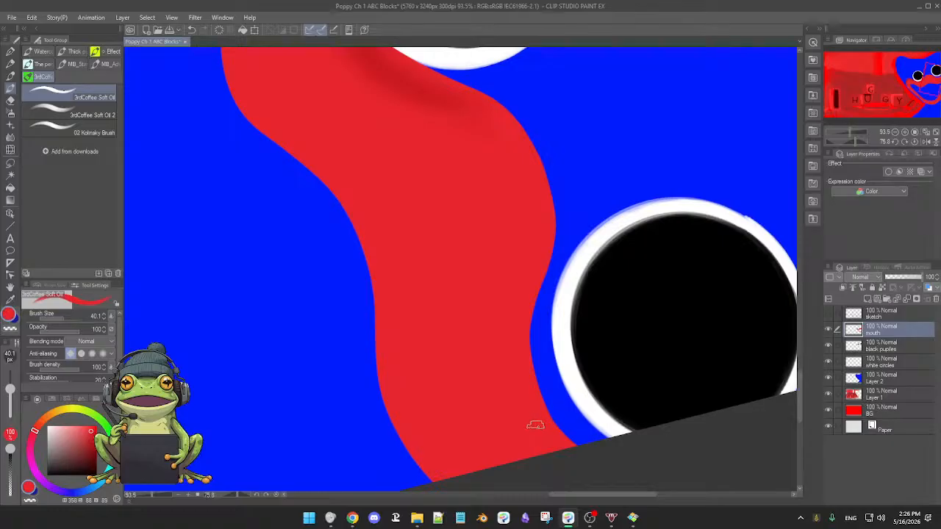
{"action": "left_click_drag", "start_coordinate": [535, 426], "coordinate": [507, 368]}
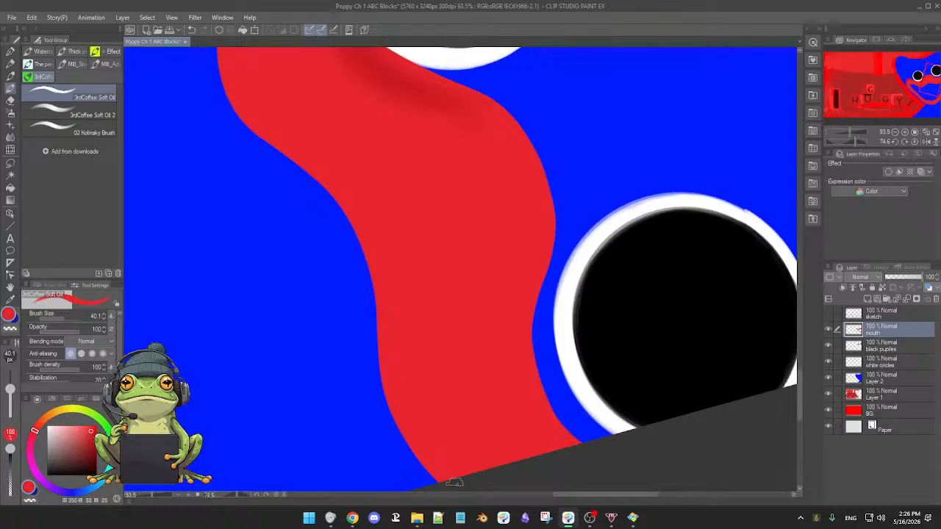
{"action": "left_click_drag", "start_coordinate": [473, 447], "coordinate": [452, 315]}
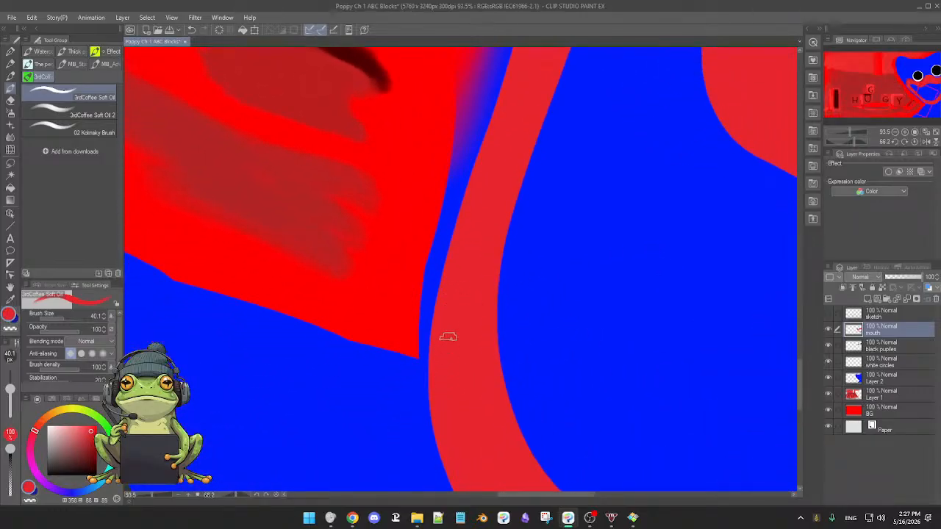
Clean up the outer edge of the lower lip in the base red, following its curve to the canvas border.
{"action": "left_click_drag", "start_coordinate": [441, 388], "coordinate": [471, 276]}
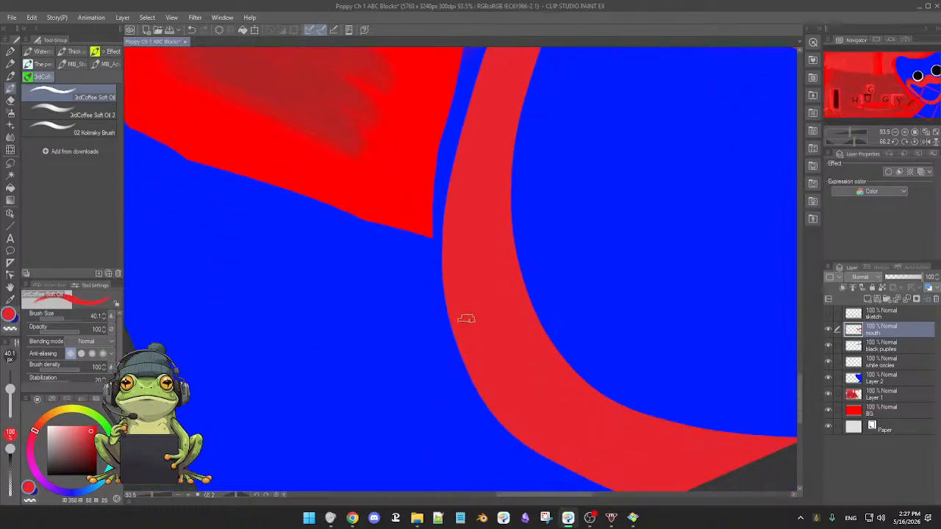
{"action": "mouse_move", "coordinate": [505, 363]}
{"action": "left_mouse_down"}
{"action": "mouse_move", "coordinate": [500, 373]}
{"action": "mouse_move", "coordinate": [517, 358]}
{"action": "left_mouse_up"}
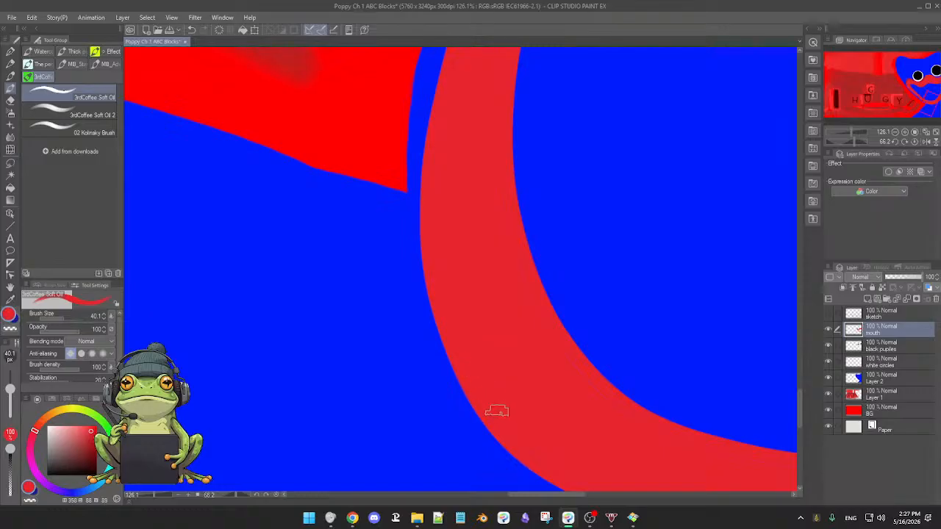
{"action": "left_click_drag", "start_coordinate": [590, 409], "coordinate": [446, 390]}
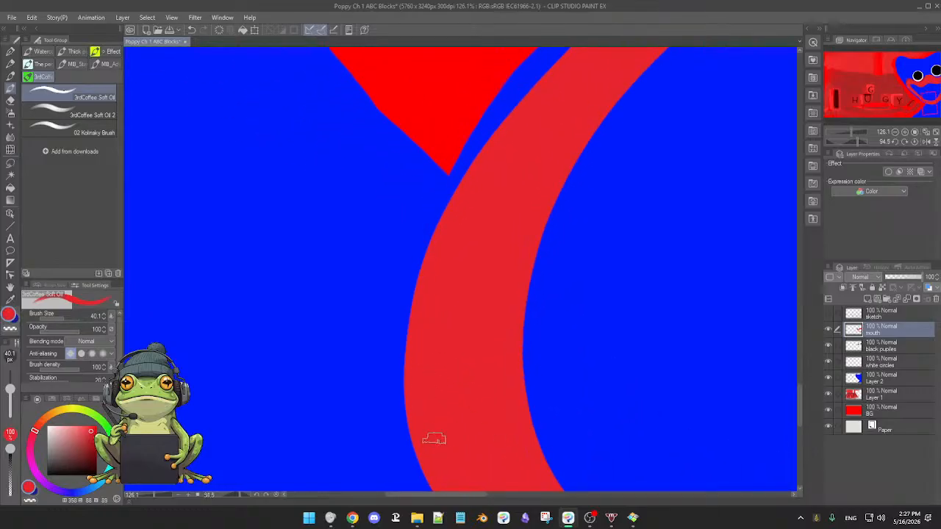
{"action": "left_click_drag", "start_coordinate": [452, 392], "coordinate": [515, 244]}
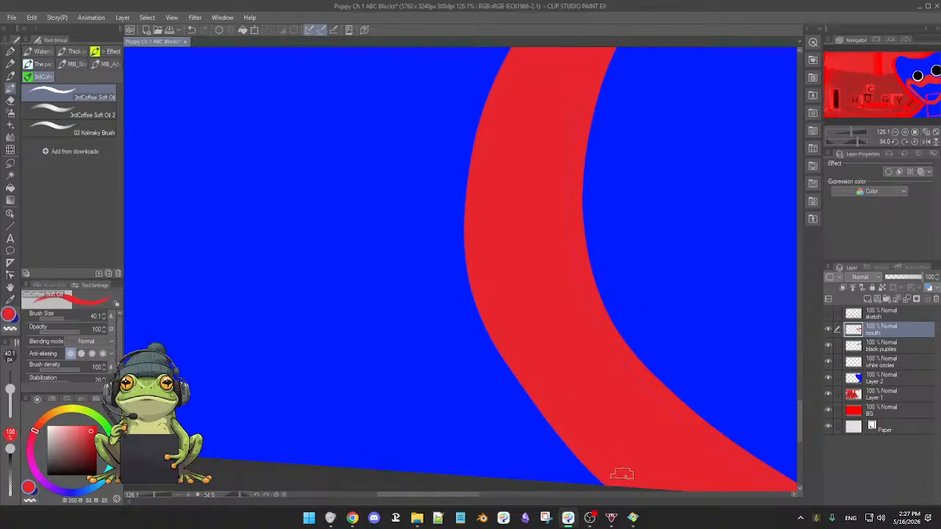
{"action": "left_click_drag", "start_coordinate": [621, 474], "coordinate": [467, 381]}
{"action": "left_click_drag", "start_coordinate": [360, 360], "coordinate": [542, 378]}
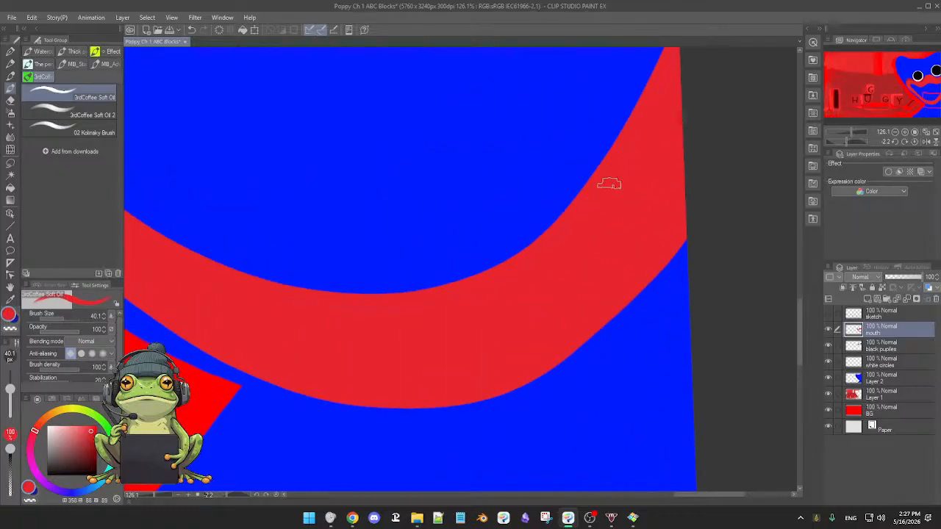
Even out the inner edge of the lower lip from the canvas border back toward the mouth corner, and lock the layer's transparent pixels again.
{"action": "left_click_drag", "start_coordinate": [652, 120], "coordinate": [615, 241]}
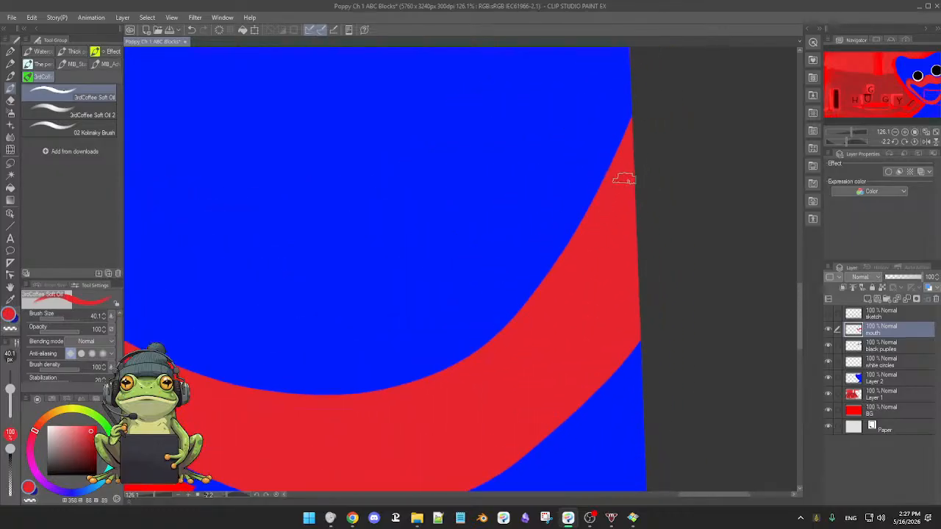
{"action": "left_click_drag", "start_coordinate": [578, 327], "coordinate": [640, 222]}
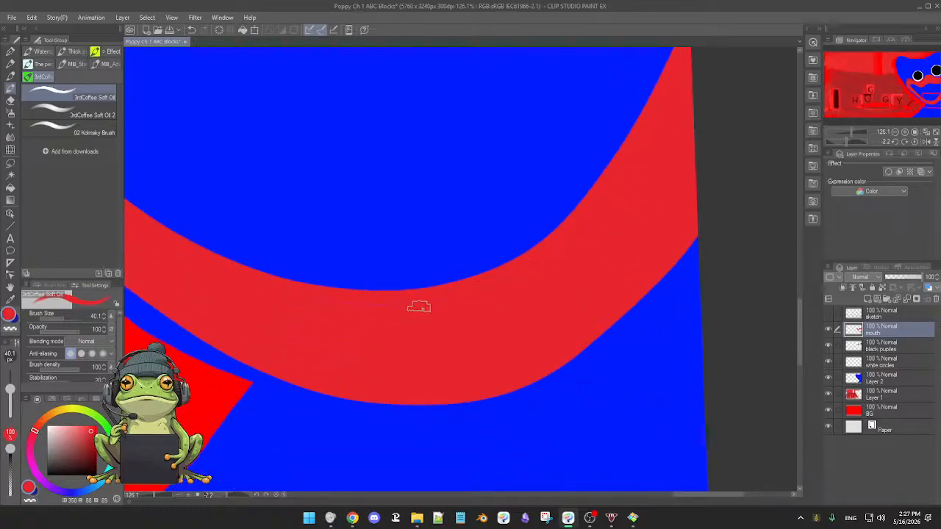
{"action": "left_click_drag", "start_coordinate": [384, 311], "coordinate": [532, 303]}
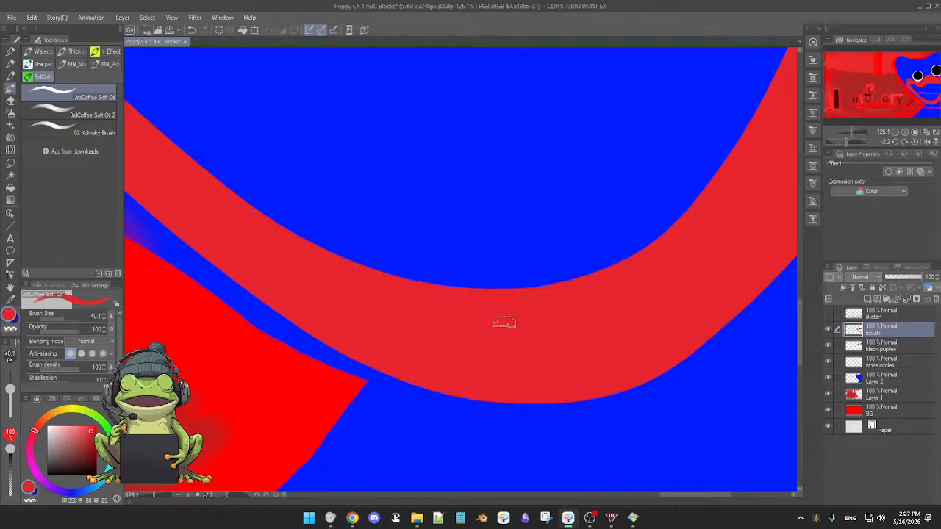
{"action": "left_click_drag", "start_coordinate": [569, 331], "coordinate": [448, 311]}
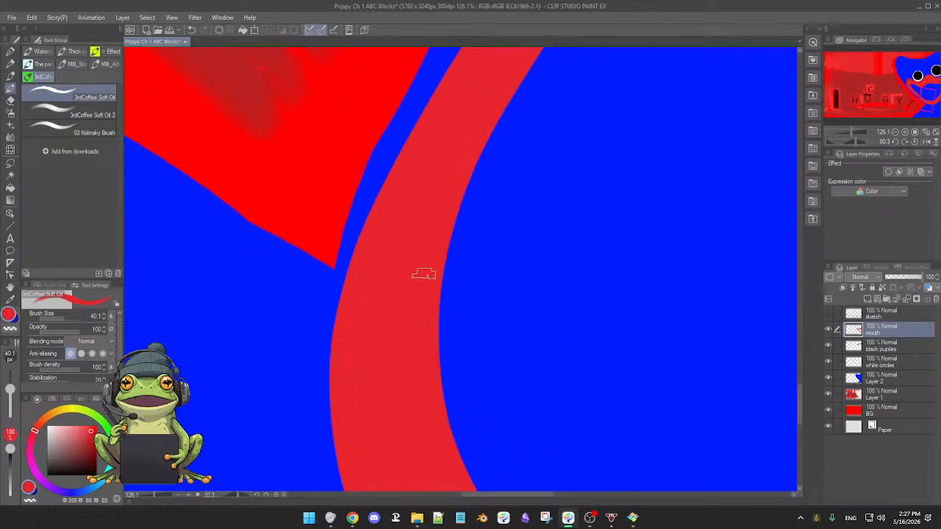
{"action": "left_click_drag", "start_coordinate": [412, 276], "coordinate": [412, 329]}
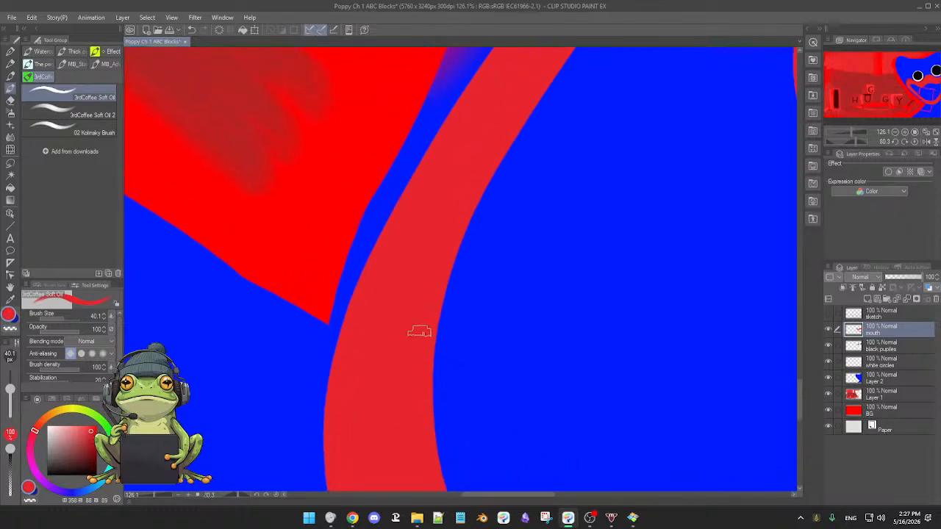
{"action": "double_click", "coordinate": [436, 302]}
{"action": "left_click_drag", "start_coordinate": [493, 332], "coordinate": [470, 330]}
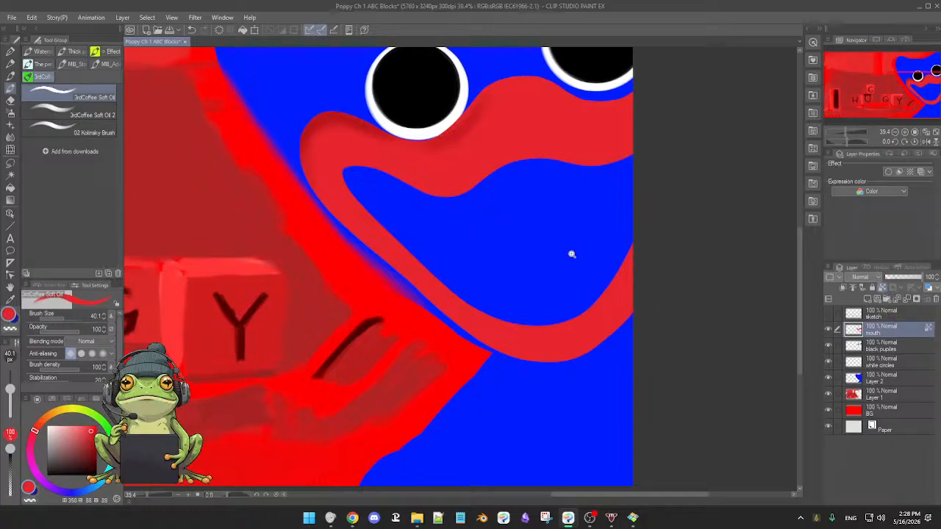
Airbrush dark red shading with the 145.7 px Soft brush along the upper lip's top edge beneath both eyes and around the mouth corner.
{"action": "left_click_drag", "start_coordinate": [571, 254], "coordinate": [583, 263]}
{"action": "left_click_drag", "start_coordinate": [509, 253], "coordinate": [547, 304]}
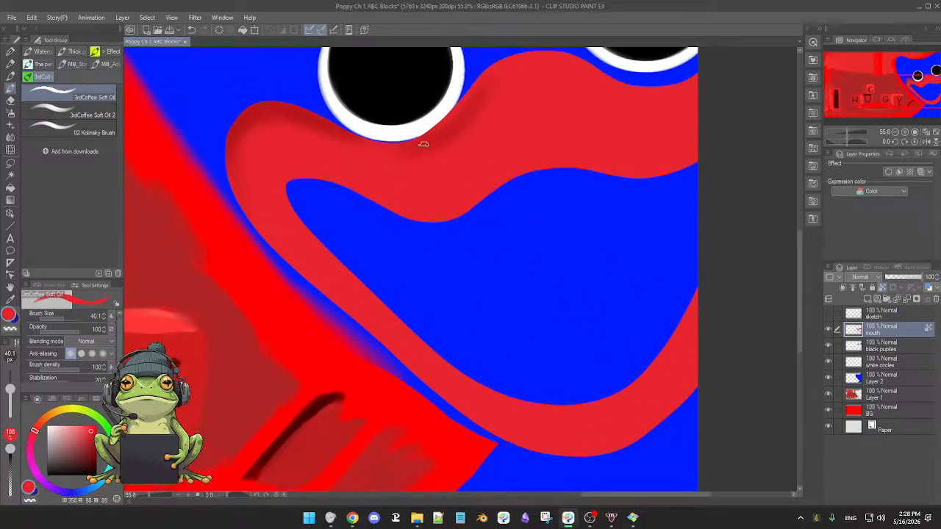
{"action": "key", "text": "b"}
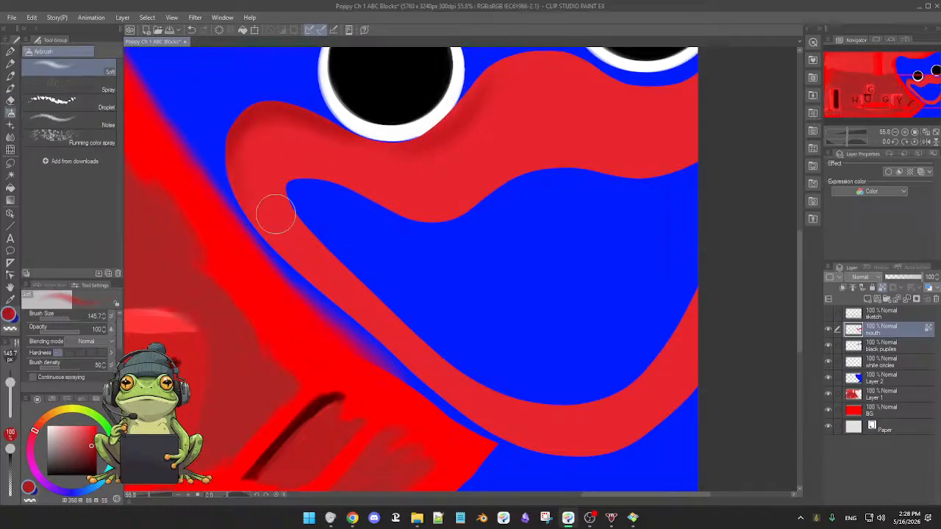
{"action": "left_click_drag", "start_coordinate": [525, 142], "coordinate": [511, 176]}
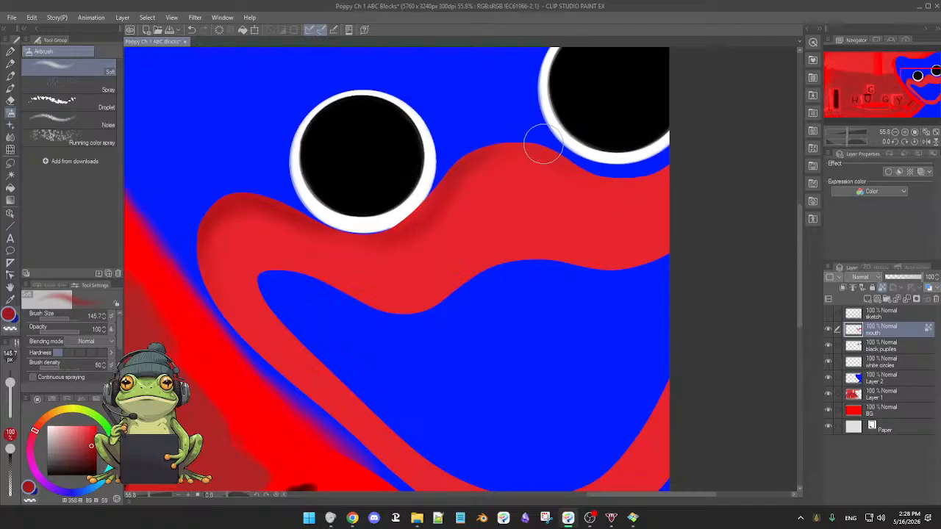
{"action": "left_click_drag", "start_coordinate": [584, 203], "coordinate": [460, 182]}
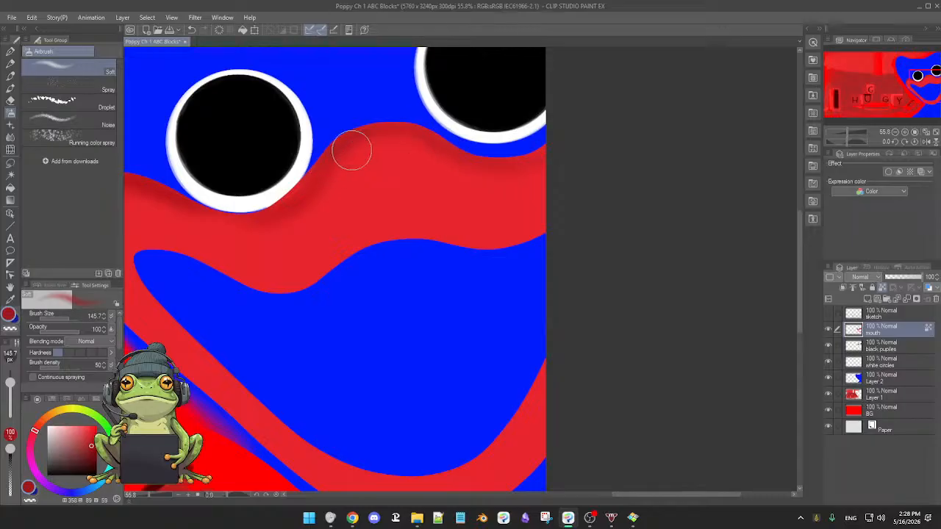
{"action": "left_click_drag", "start_coordinate": [499, 267], "coordinate": [608, 232]}
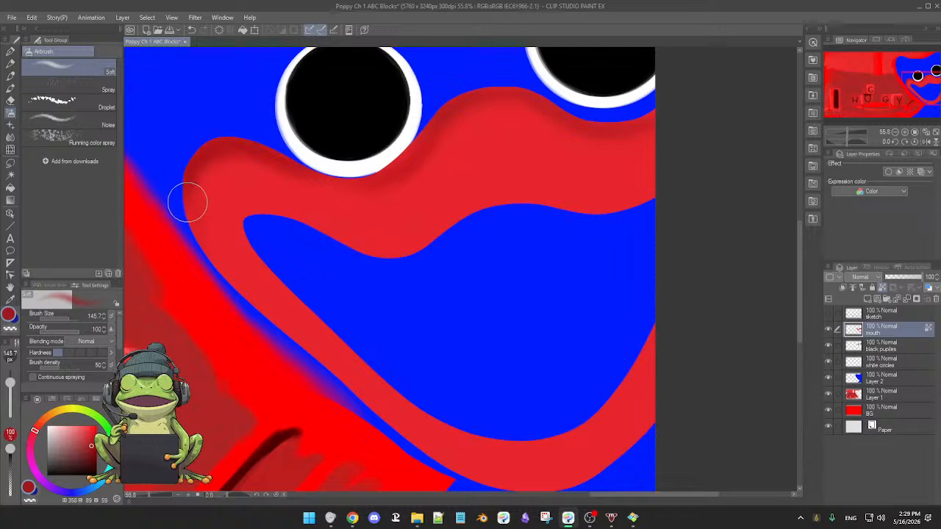
Continue the dark red airbrush shading from the mouth corner along the lower lip's outer edge to the canvas border.
{"action": "left_click_drag", "start_coordinate": [462, 392], "coordinate": [325, 387]}
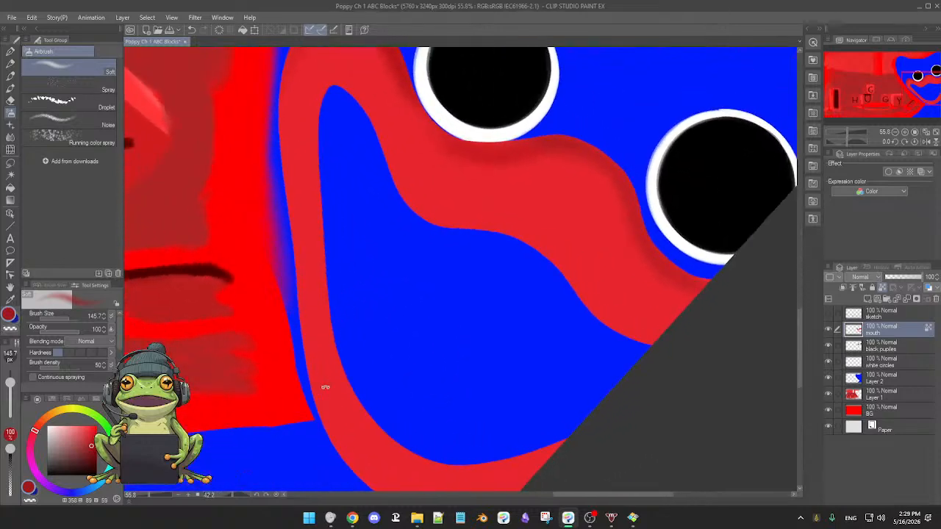
{"action": "left_click_drag", "start_coordinate": [393, 288], "coordinate": [483, 360]}
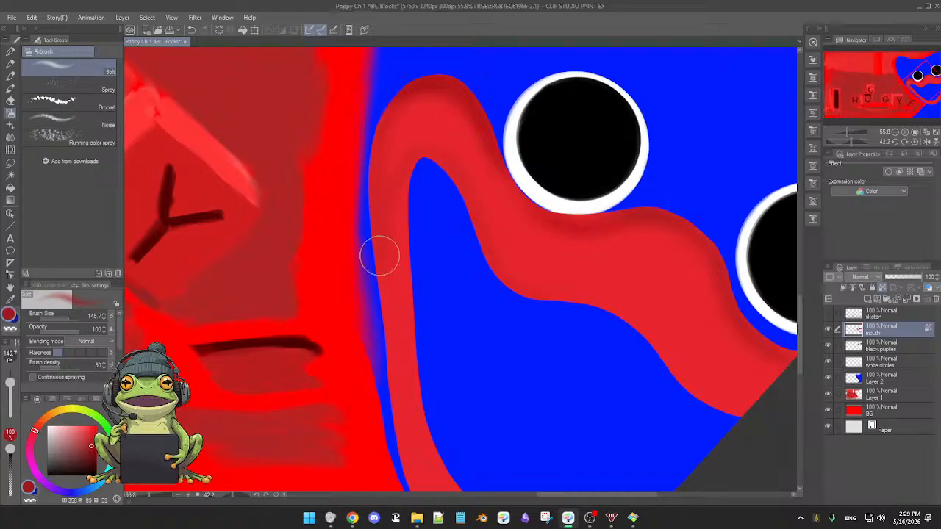
{"action": "left_click_drag", "start_coordinate": [467, 336], "coordinate": [495, 212]}
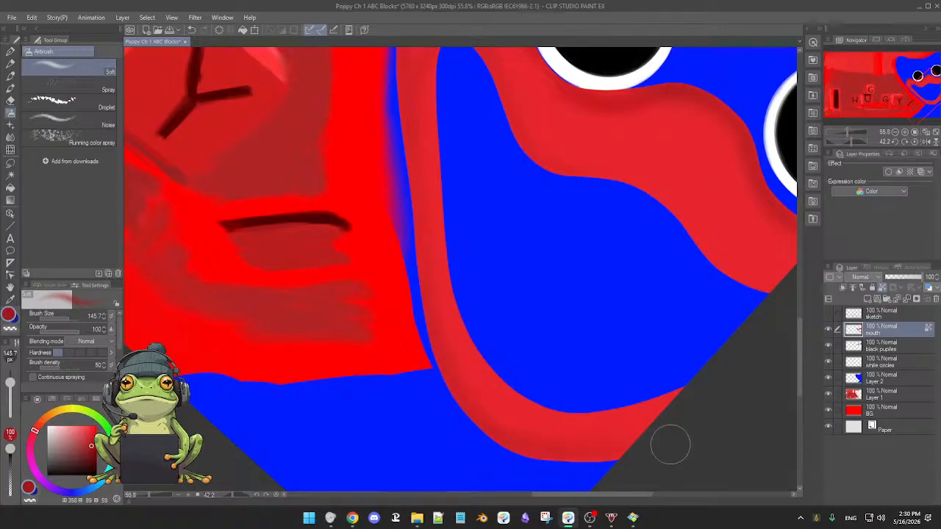
{"action": "double_click", "coordinate": [617, 394]}
{"action": "left_click_drag", "start_coordinate": [625, 360], "coordinate": [606, 365]}
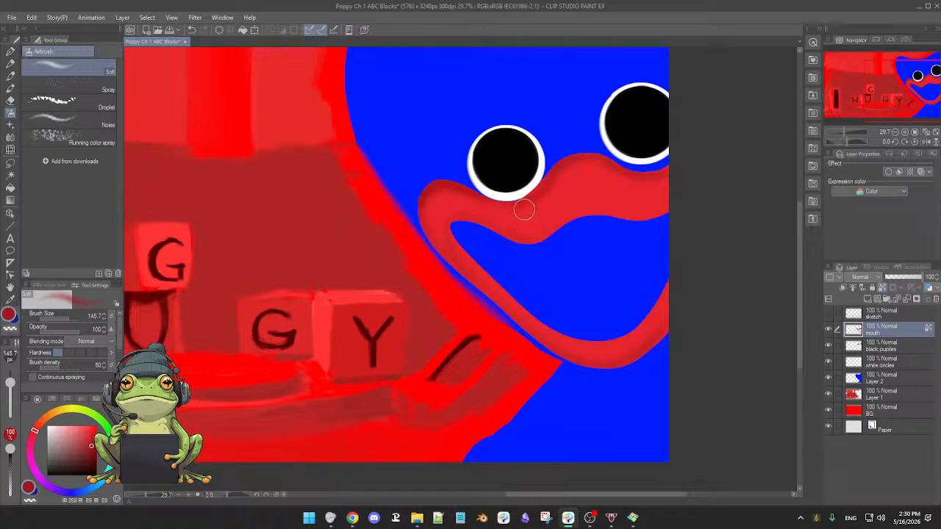
Pick a lighter pinkish red (358, 64, 100) from the lip's base red and start highlighting the mouth corner with the Soft airbrush at 149.3 px.
{"action": "left_click_drag", "start_coordinate": [528, 210], "coordinate": [521, 210]}
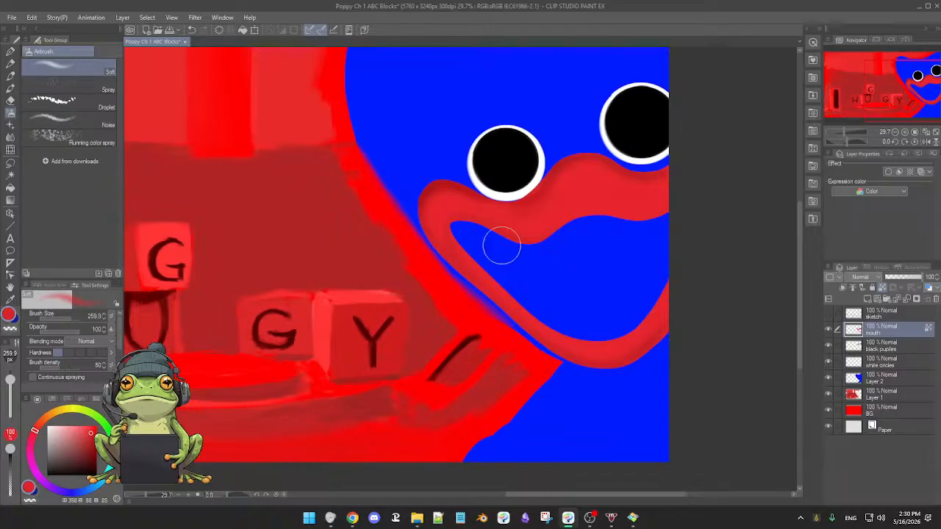
{"action": "left_click_drag", "start_coordinate": [90, 434], "coordinate": [78, 421]}
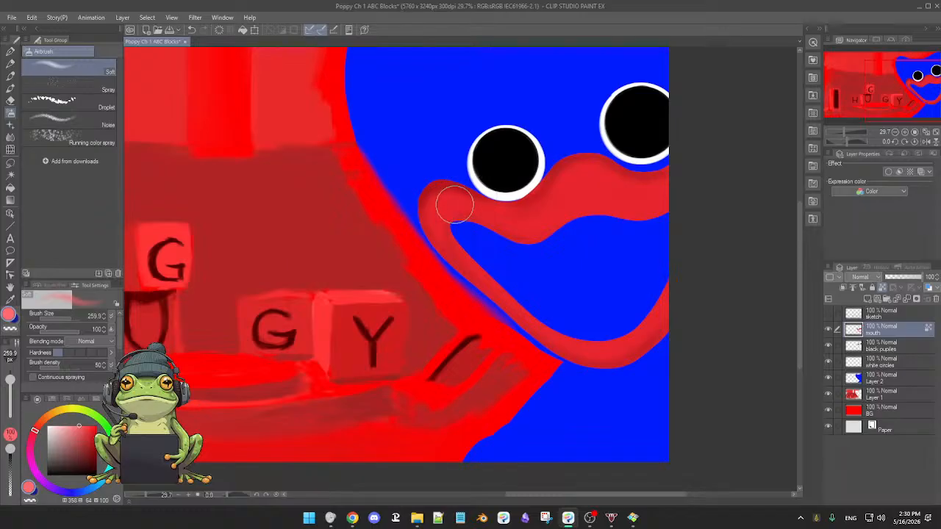
{"action": "key", "text": "bracketleft"}
{"action": "key", "text": "bracketleft"}
{"action": "key", "text": "bracketleft"}
{"action": "scroll", "coordinate": [481, 271], "scroll_direction": "up", "scroll_amount": 3}
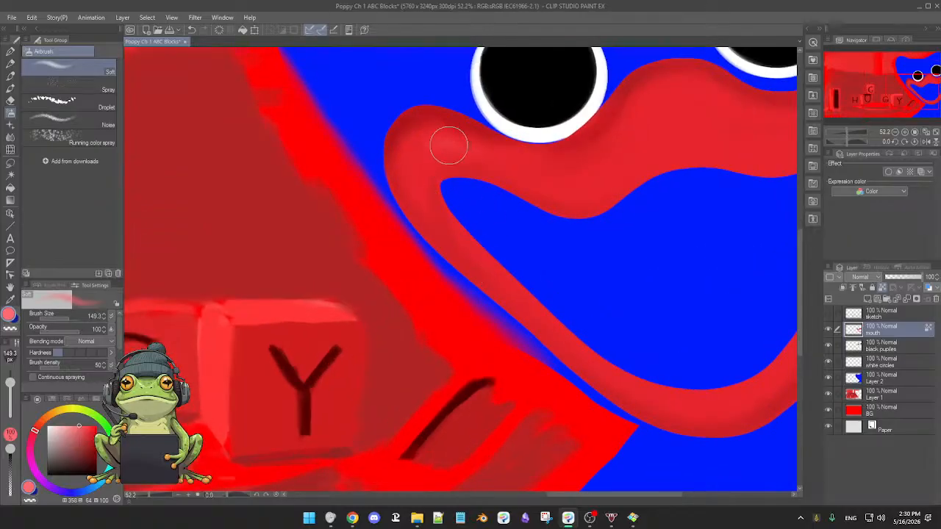
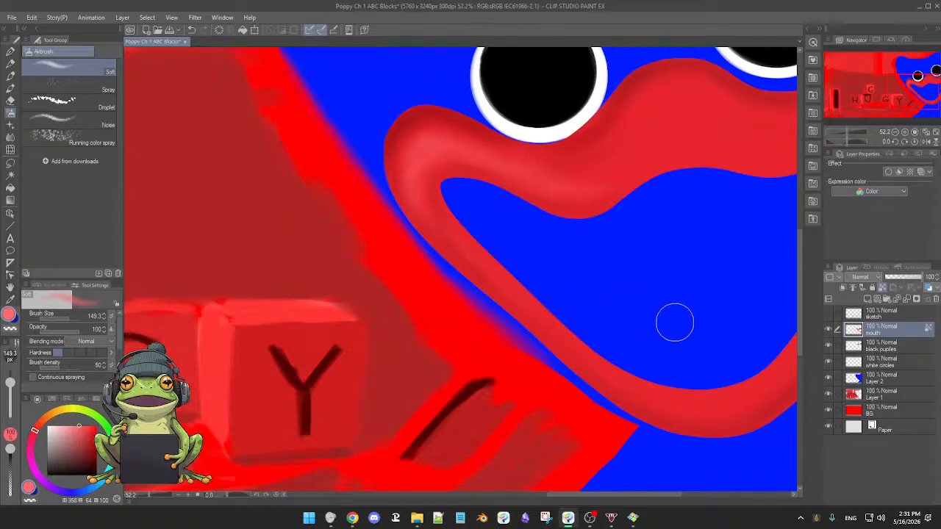
Airbrush the pinkish red highlight along the middle of the lower lip, around the mouth corner and over the upper lip to the canvas border.
{"action": "left_click_drag", "start_coordinate": [671, 319], "coordinate": [487, 236]}
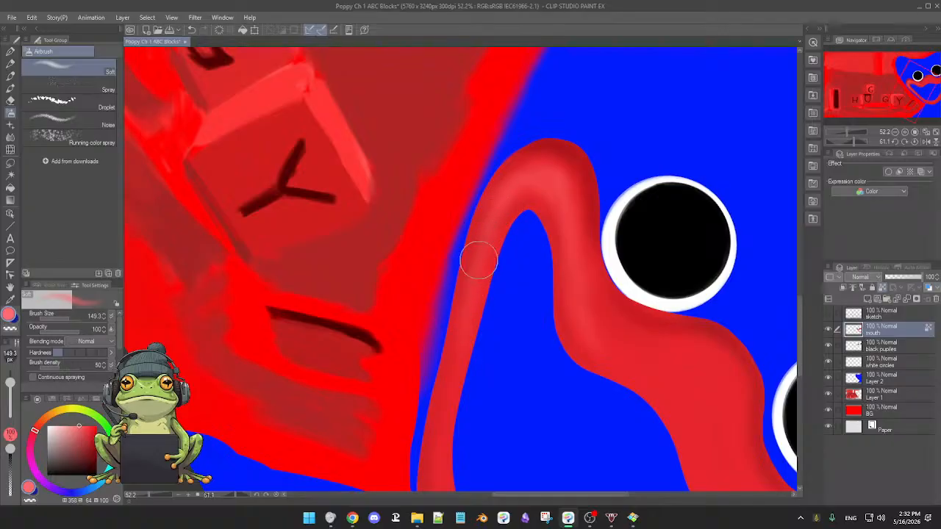
{"action": "scroll", "coordinate": [507, 321], "scroll_direction": "up", "scroll_amount": 2}
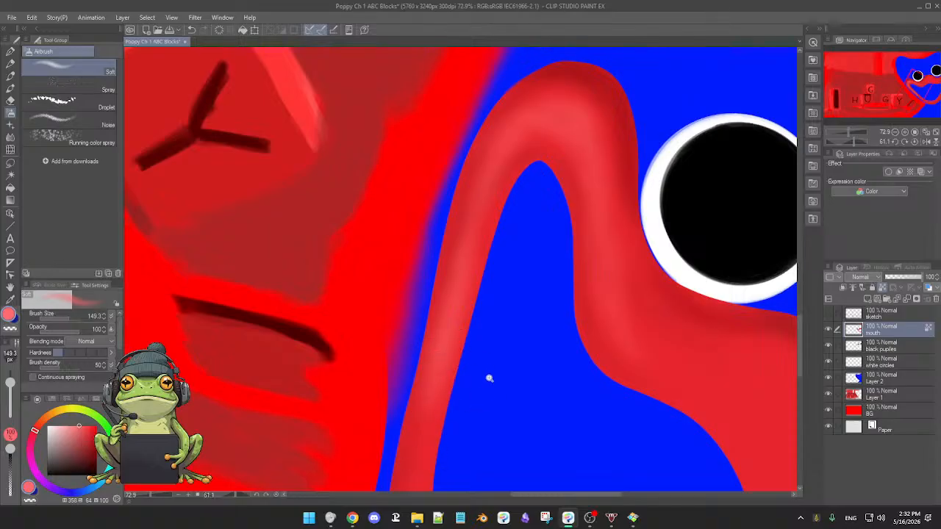
{"action": "scroll", "coordinate": [487, 382], "scroll_direction": "down", "scroll_amount": 3}
{"action": "left_click_drag", "start_coordinate": [488, 394], "coordinate": [497, 319]}
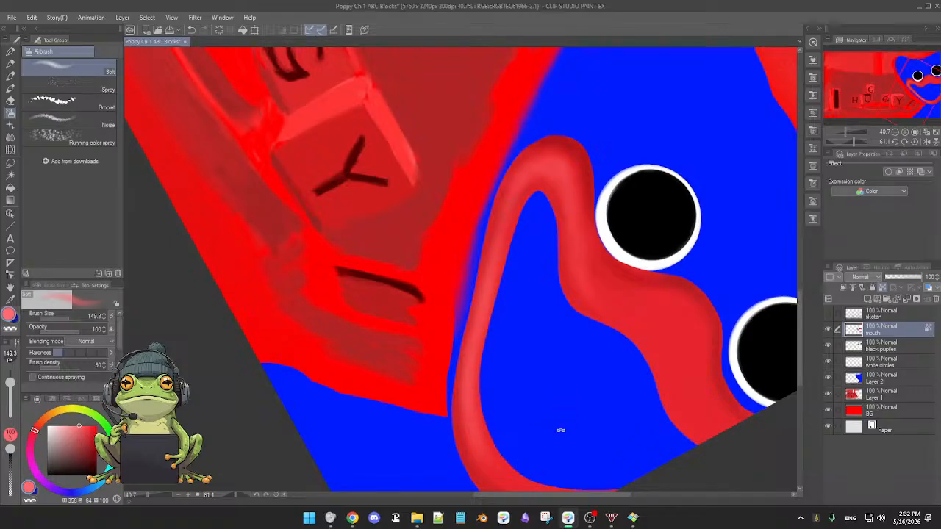
{"action": "left_click_drag", "start_coordinate": [561, 430], "coordinate": [542, 300]}
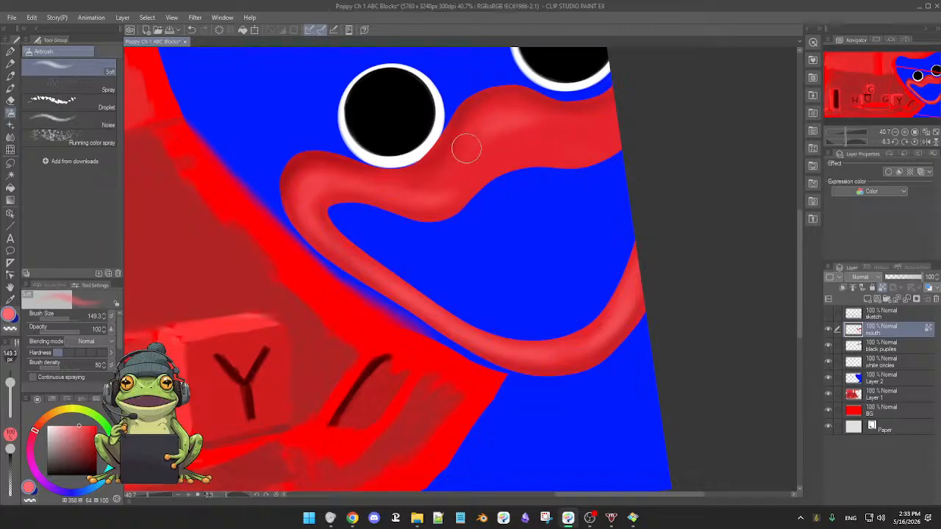
{"action": "key", "text": "ctrl+s"}
{"action": "key", "text": "ctrl+z"}
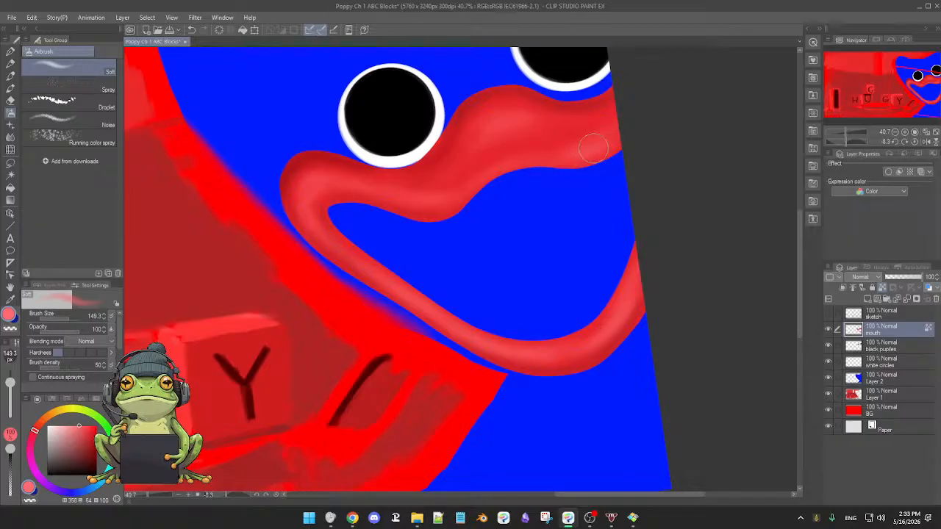
Blend the lip highlights with reds sampled from the lips, and deepen the upper lip's top edge with dark red (358, 92, 49).
{"action": "left_click", "coordinate": [531, 138], "text": "alt"}
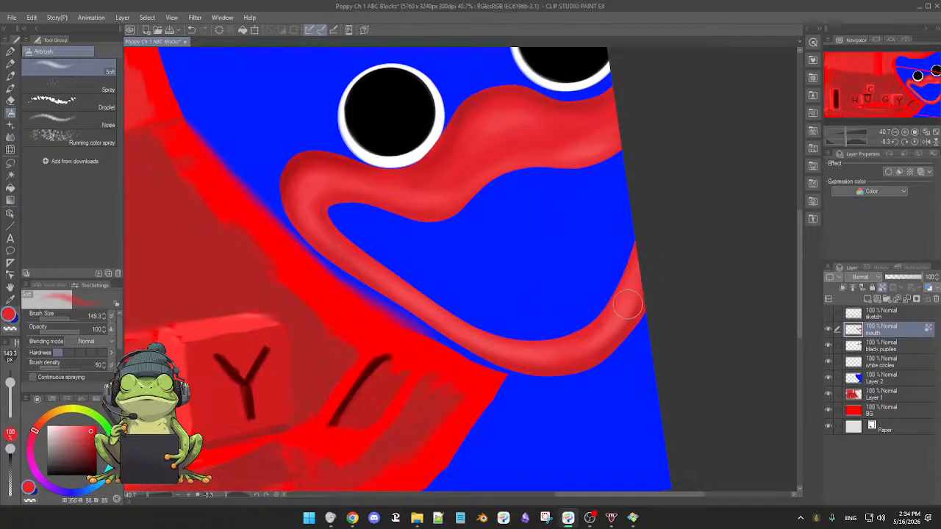
{"action": "scroll", "coordinate": [646, 294], "scroll_direction": "down", "scroll_amount": 3}
{"action": "scroll", "coordinate": [614, 314], "scroll_direction": "up", "scroll_amount": 1}
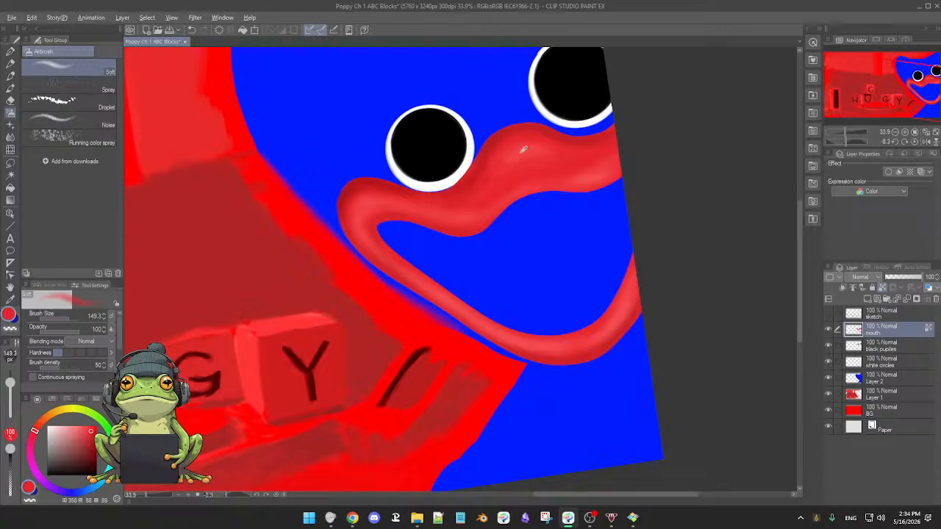
{"action": "left_click", "coordinate": [519, 153], "text": "alt"}
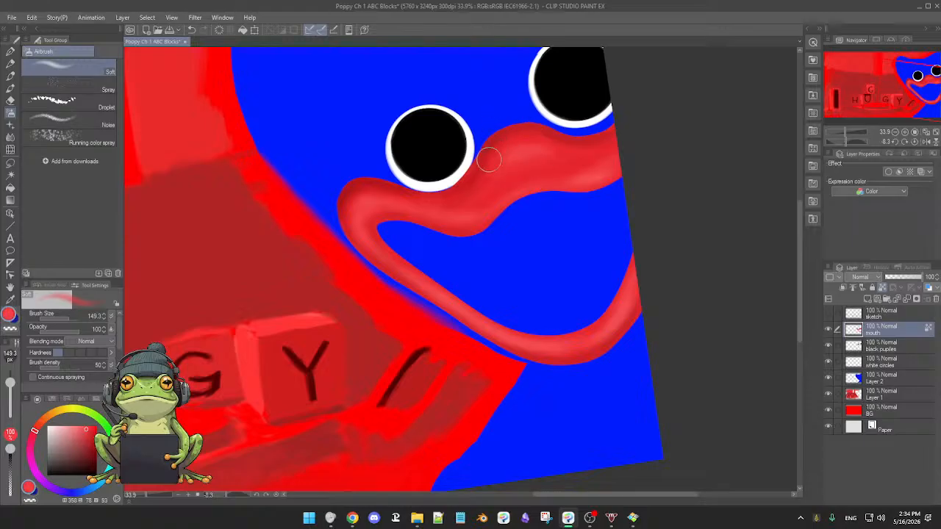
{"action": "left_click", "coordinate": [499, 150], "text": "alt"}
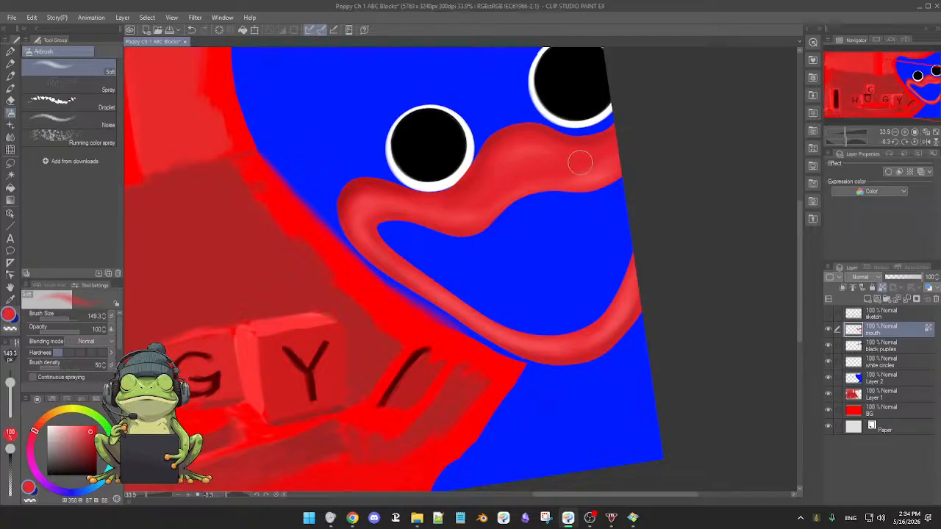
{"action": "left_click", "coordinate": [621, 312], "text": "alt"}
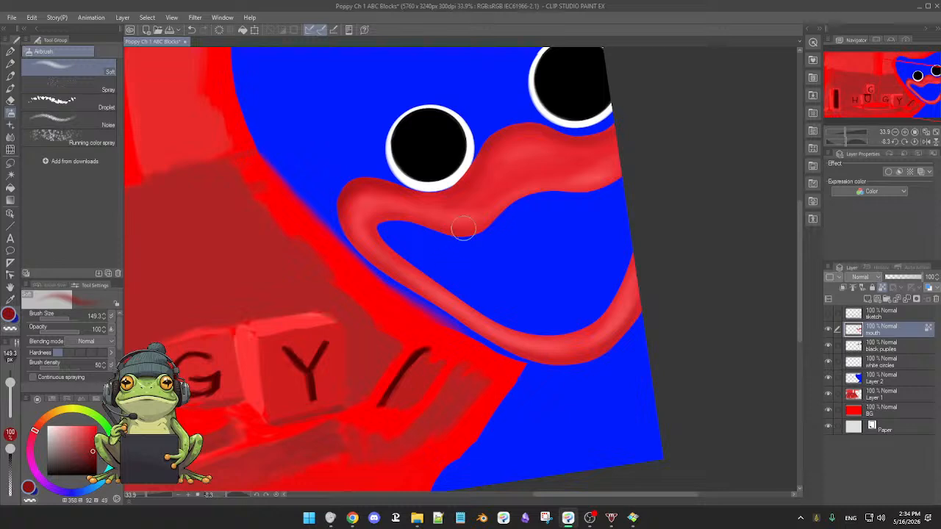
{"action": "mouse_move", "coordinate": [485, 156]}
{"action": "left_mouse_down"}
{"action": "mouse_move", "coordinate": [511, 134]}
{"action": "mouse_move", "coordinate": [502, 154]}
{"action": "mouse_move", "coordinate": [494, 139]}
{"action": "mouse_move", "coordinate": [570, 150]}
{"action": "mouse_move", "coordinate": [544, 137]}
{"action": "mouse_move", "coordinate": [609, 159]}
{"action": "mouse_move", "coordinate": [554, 146]}
{"action": "mouse_move", "coordinate": [615, 149]}
{"action": "mouse_move", "coordinate": [555, 140]}
{"action": "mouse_move", "coordinate": [596, 147]}
{"action": "mouse_move", "coordinate": [586, 144]}
{"action": "mouse_move", "coordinate": [630, 136]}
{"action": "mouse_move", "coordinate": [587, 146]}
{"action": "mouse_move", "coordinate": [626, 127]}
{"action": "mouse_move", "coordinate": [585, 154]}
{"action": "mouse_move", "coordinate": [616, 139]}
{"action": "mouse_move", "coordinate": [583, 145]}
{"action": "mouse_move", "coordinate": [638, 118]}
{"action": "left_mouse_up"}
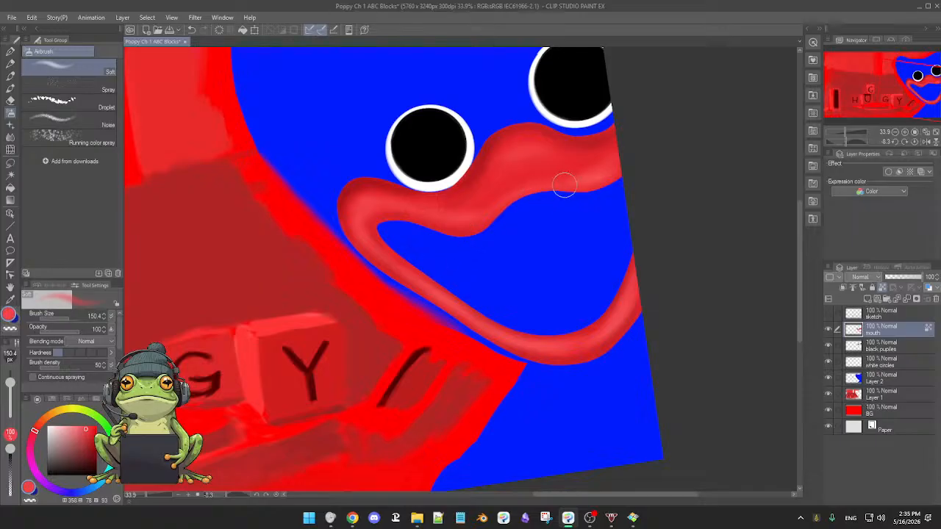
Pick a pale pink (358, 25, 100) and airbrush a brighter highlight along the upper lip beneath the near eye at 75.7 px.
{"action": "left_click", "coordinate": [77, 426]}
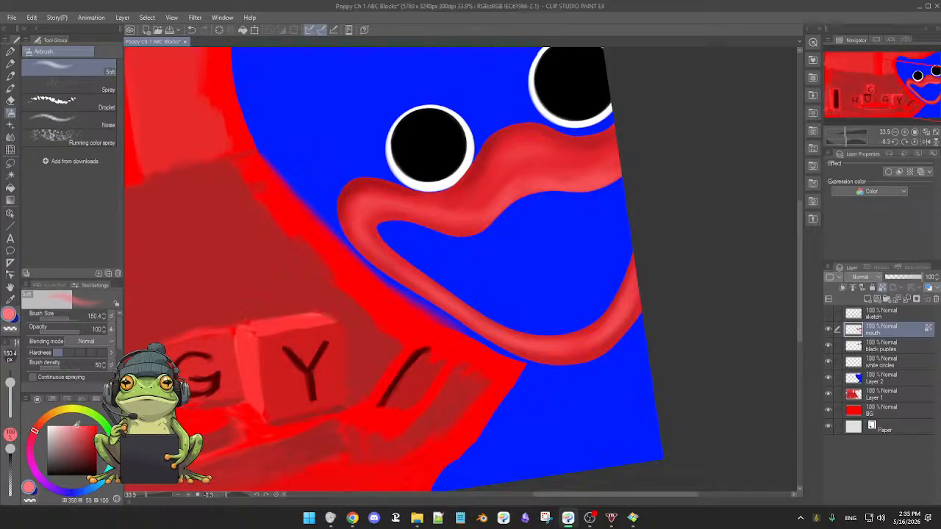
{"action": "left_click_drag", "start_coordinate": [75, 426], "coordinate": [62, 424]}
{"action": "key", "text": "["}
{"action": "key", "text": "["}
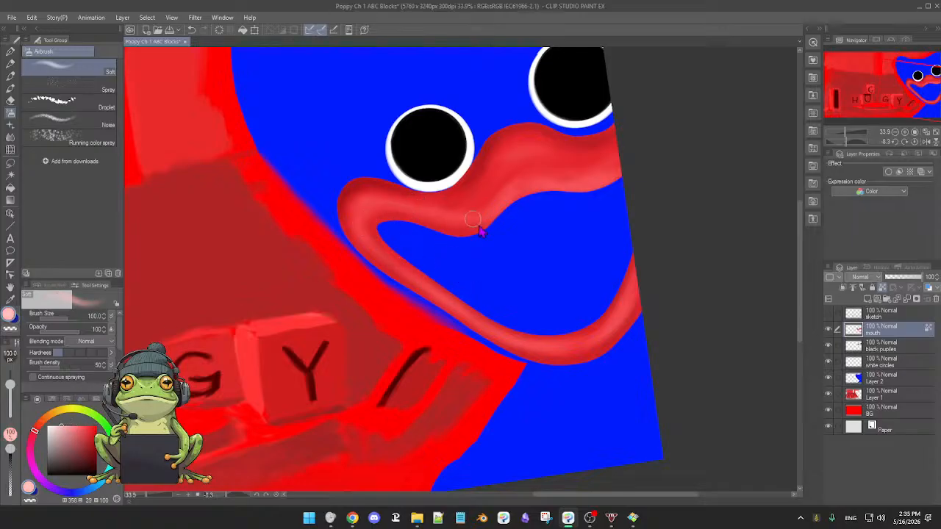
{"action": "key", "text": "["}
{"action": "key", "text": "["}
{"action": "mouse_move", "coordinate": [594, 271]}
{"action": "left_mouse_down"}
{"action": "mouse_move", "coordinate": [542, 338]}
{"action": "mouse_move", "coordinate": [454, 391]}
{"action": "mouse_move", "coordinate": [561, 308]}
{"action": "mouse_move", "coordinate": [567, 291]}
{"action": "left_mouse_up"}
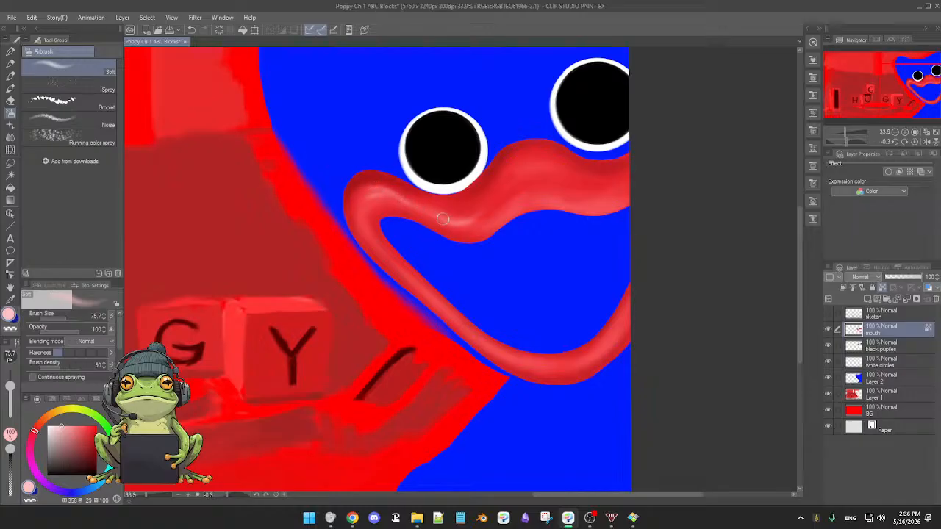
Soften the highlight with sampled reds, and airbrush a light pink streak at 92.3 px across the upper lip's bump between the eyes.
{"action": "left_click", "coordinate": [363, 203], "text": "alt"}
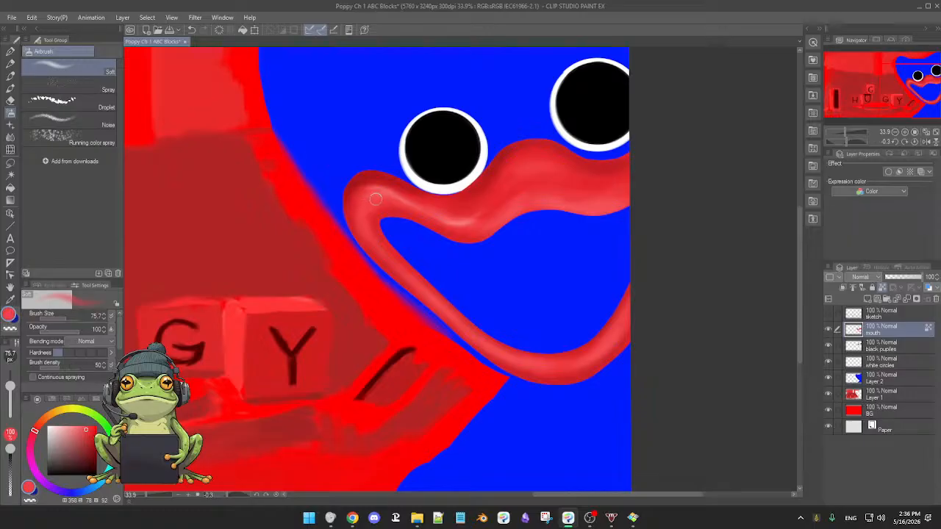
{"action": "left_click", "coordinate": [450, 219], "text": "alt"}
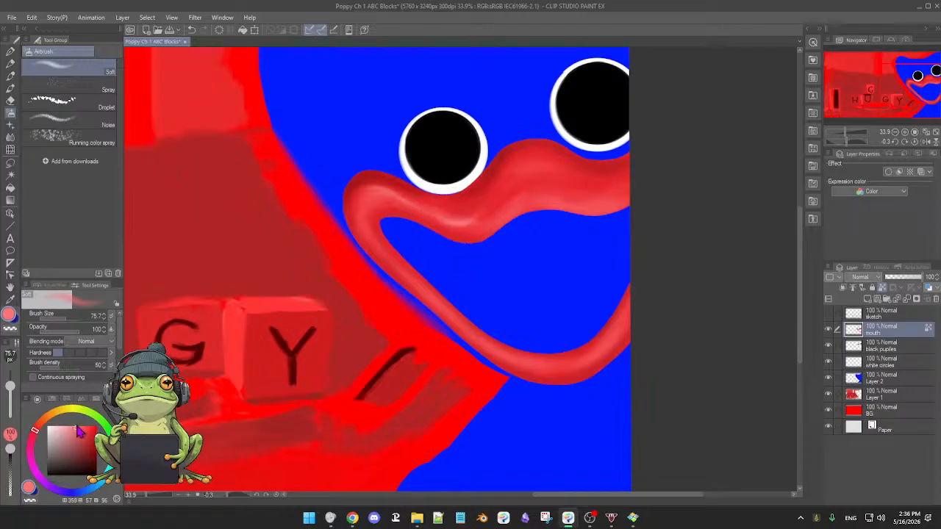
{"action": "left_click", "coordinate": [76, 425]}
{"action": "key", "text": "]"}
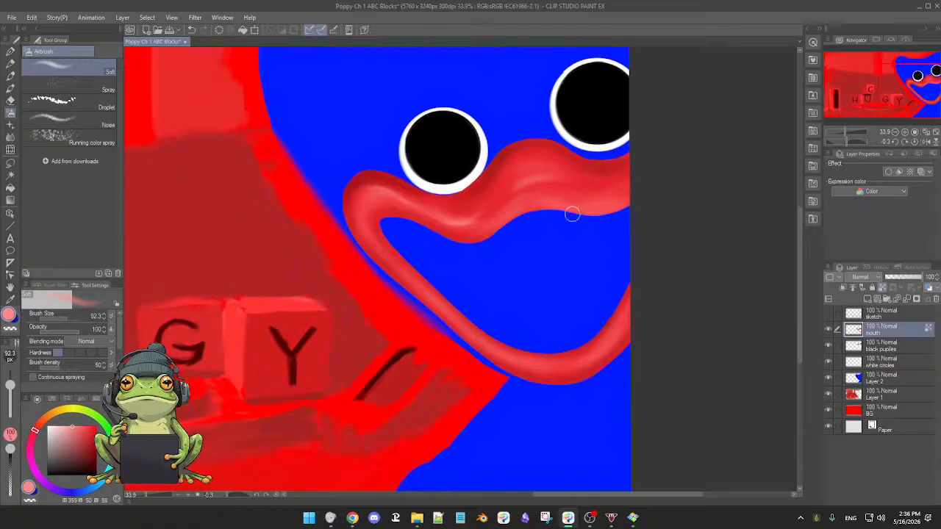
{"action": "scroll", "coordinate": [571, 213], "scroll_direction": "down", "scroll_amount": 2}
{"action": "scroll", "coordinate": [542, 243], "scroll_direction": "up", "scroll_amount": 1}
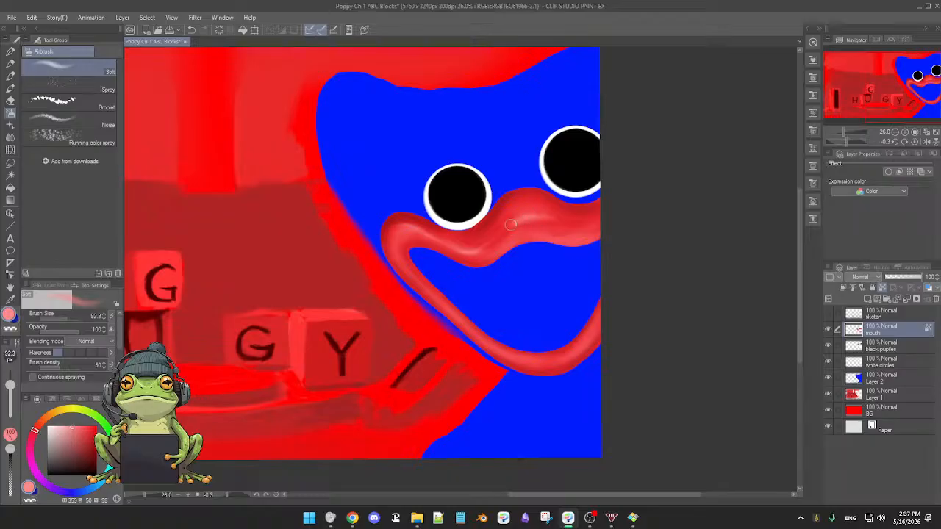
{"action": "mouse_move", "coordinate": [533, 214]}
{"action": "left_mouse_down"}
{"action": "mouse_move", "coordinate": [513, 223]}
{"action": "mouse_move", "coordinate": [541, 214]}
{"action": "left_mouse_up"}
Extend the light pink highlight along the lower lip, and sharpen the brightest lip streaks with pale pink (359, 41, 99) at 34 px.
{"action": "mouse_move", "coordinate": [592, 385]}
{"action": "left_mouse_down"}
{"action": "mouse_move", "coordinate": [471, 427]}
{"action": "mouse_move", "coordinate": [382, 378]}
{"action": "left_mouse_up"}
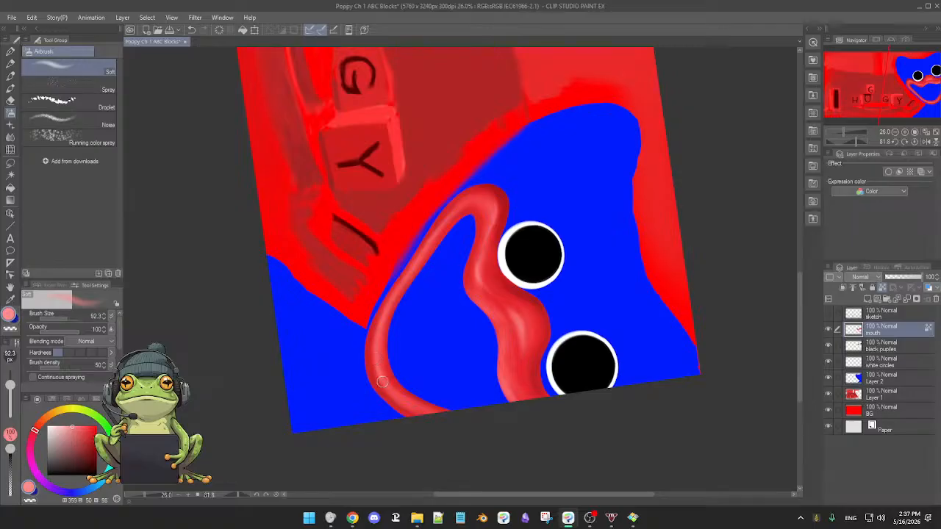
{"action": "left_click_drag", "start_coordinate": [405, 338], "coordinate": [396, 330]}
{"action": "scroll", "coordinate": [458, 309], "scroll_direction": "up", "scroll_amount": 4}
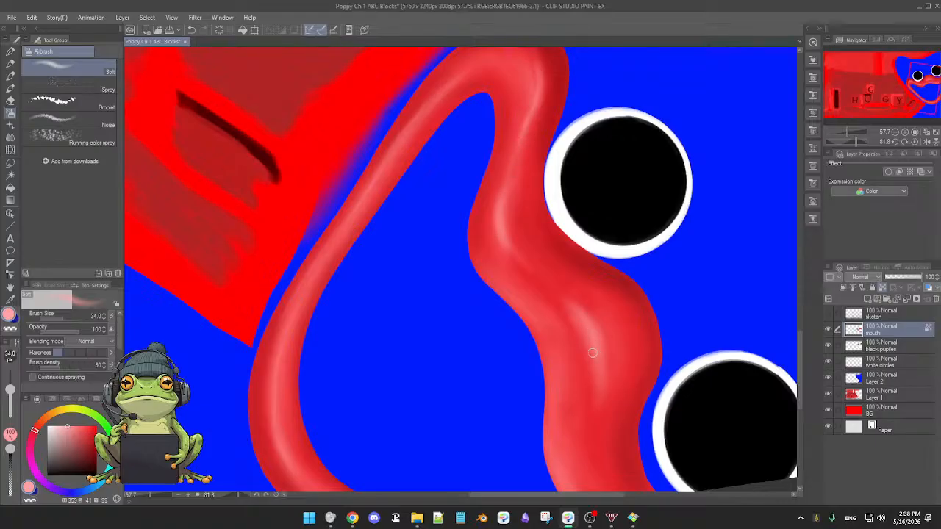
Sample dark red from the upper lip's shadow and airbrush shading at 100.6 px along its top edge beneath and between the eyes.
{"action": "key", "text": "ctrl+at"}
{"action": "left_click_drag", "start_coordinate": [638, 365], "coordinate": [603, 358]}
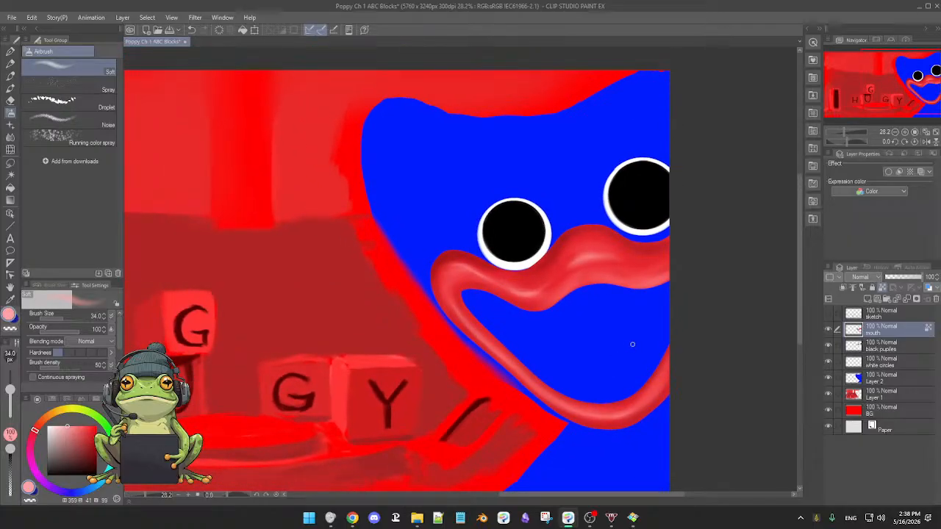
{"action": "scroll", "coordinate": [627, 346], "scroll_direction": "up", "scroll_amount": 1}
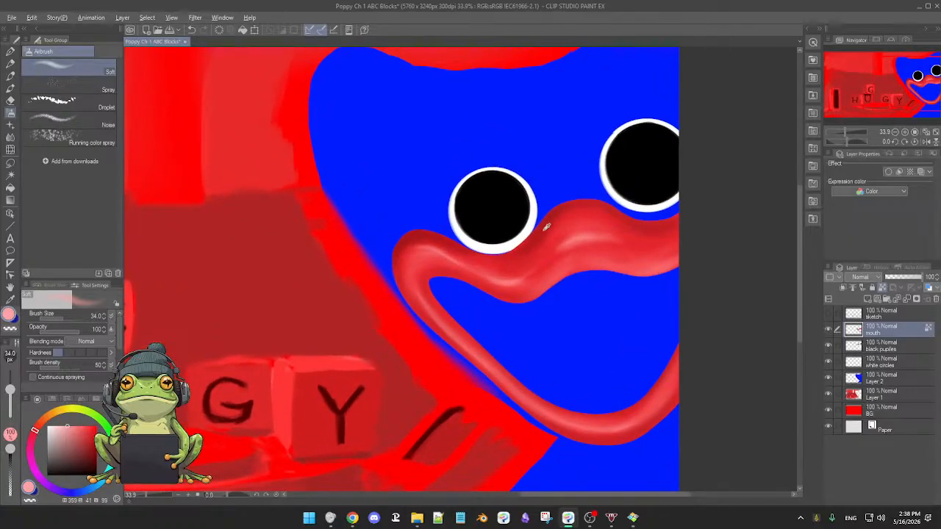
{"action": "left_click", "coordinate": [544, 230], "text": "alt"}
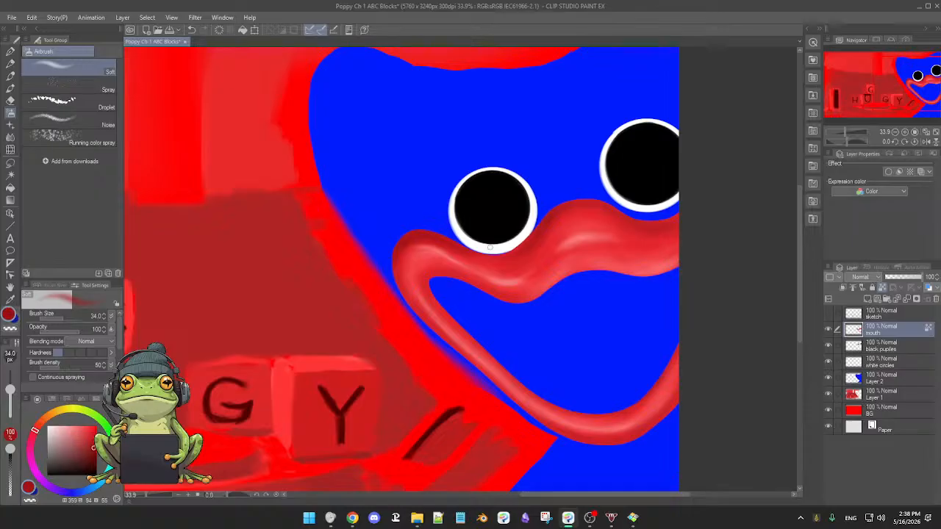
{"action": "left_click", "coordinate": [472, 249], "text": "alt"}
{"action": "left_click_drag", "start_coordinate": [472, 249], "coordinate": [478, 256]}
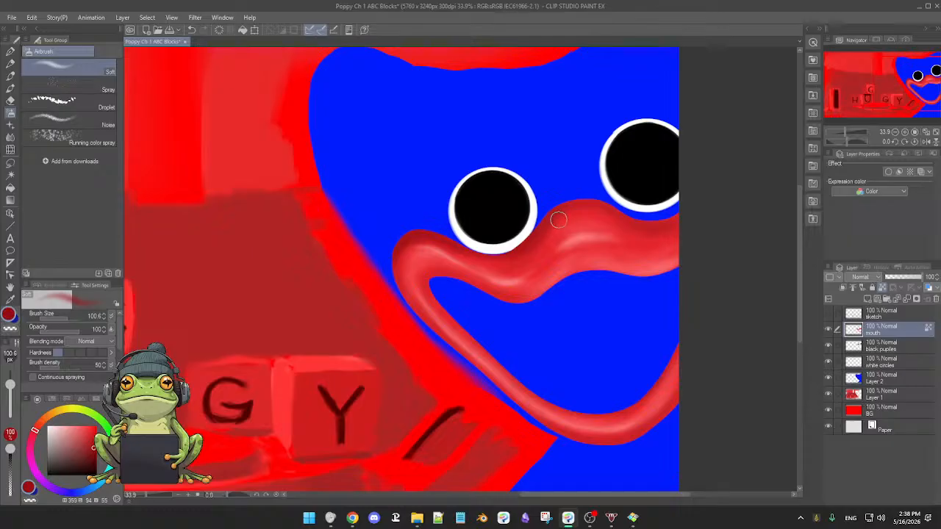
{"action": "scroll", "coordinate": [581, 232], "scroll_direction": "down", "scroll_amount": 2}
{"action": "mouse_move", "coordinate": [592, 285]}
{"action": "left_mouse_down"}
{"action": "mouse_move", "coordinate": [540, 292]}
{"action": "mouse_move", "coordinate": [554, 298]}
{"action": "left_mouse_up"}
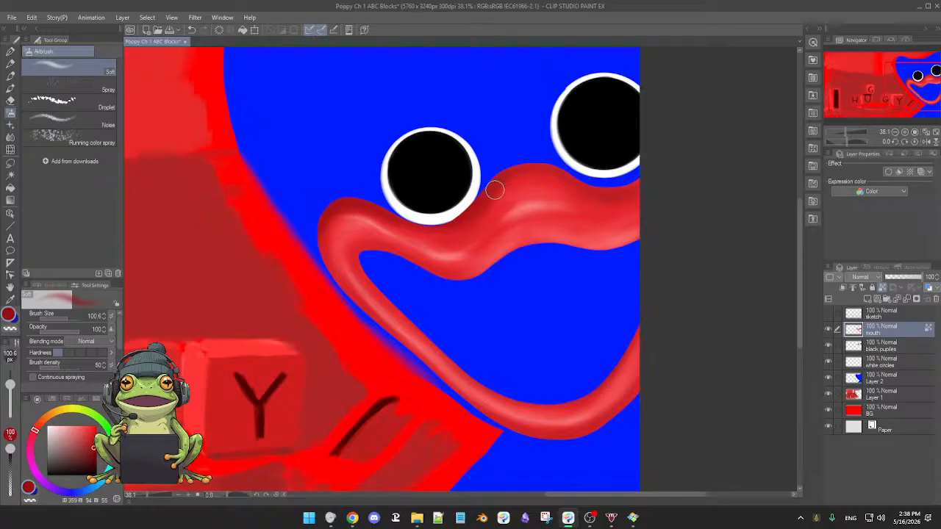
{"action": "left_click_drag", "start_coordinate": [482, 200], "coordinate": [521, 173]}
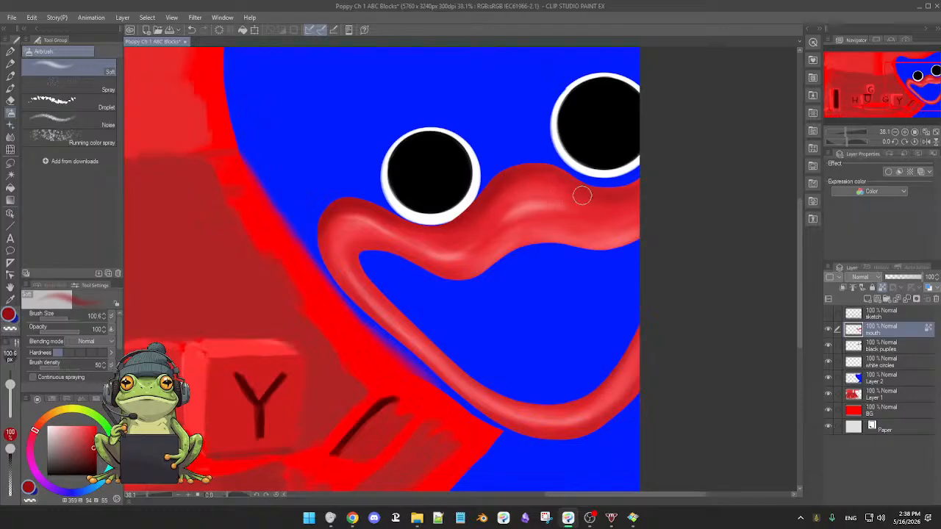
Blend the upper lip shading with sampled red, and add a thin light pink rim at the inner mouth corner at 51.5 px.
{"action": "left_click", "coordinate": [535, 189], "text": "alt"}
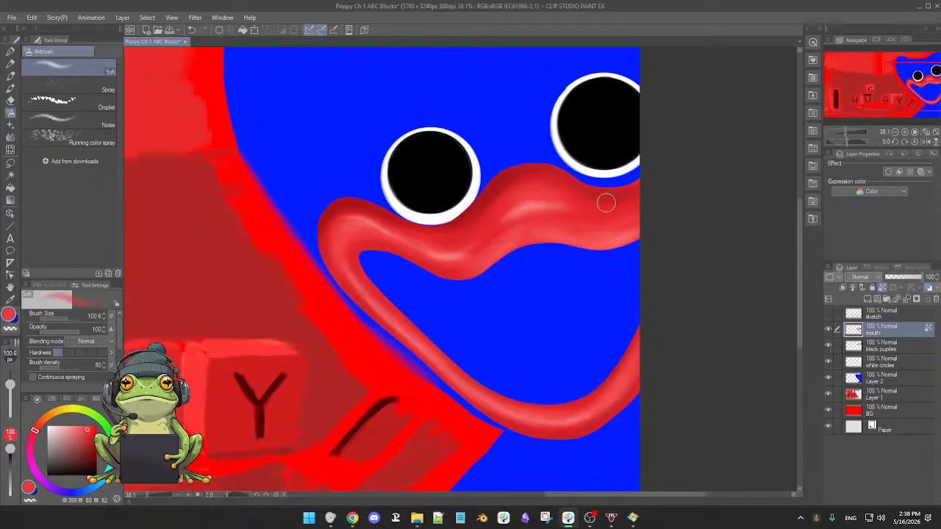
{"action": "left_click", "coordinate": [474, 210], "text": "alt"}
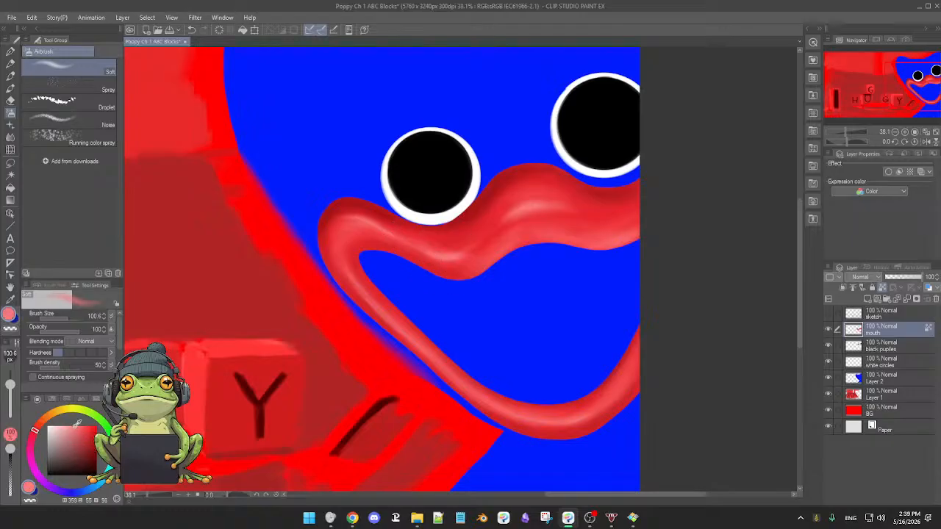
{"action": "left_click", "coordinate": [211, 355], "text": "alt"}
{"action": "mouse_move", "coordinate": [363, 264]}
{"action": "left_mouse_down"}
{"action": "mouse_move", "coordinate": [372, 270]}
{"action": "mouse_move", "coordinate": [373, 262]}
{"action": "left_mouse_up"}
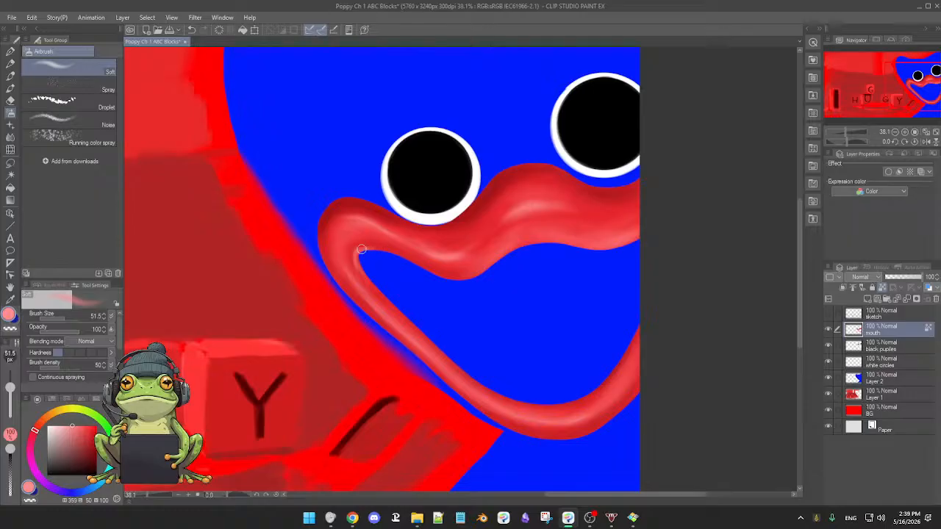
Toggle the visibility of the eye and body layers to identify the blue body's layer, and make Layer 2 the active layer.
{"action": "scroll", "coordinate": [452, 311], "scroll_direction": "down", "scroll_amount": 3}
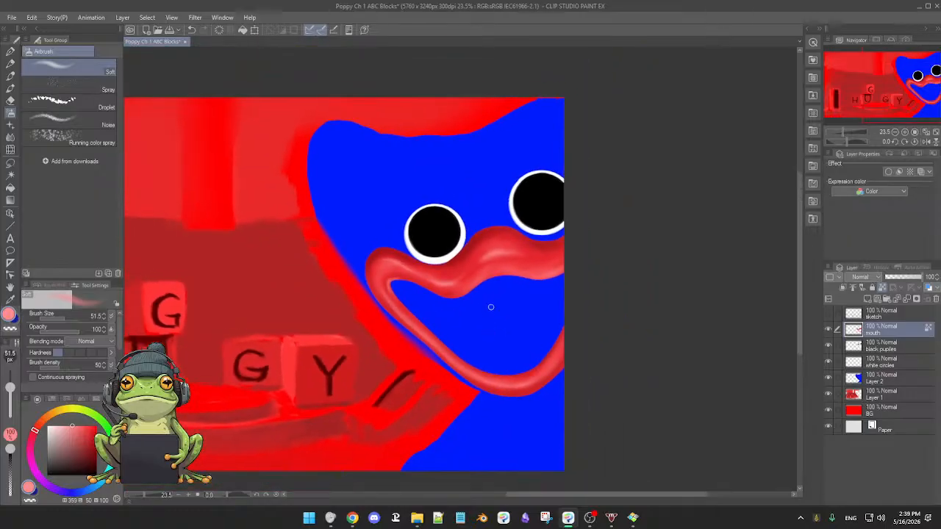
{"action": "scroll", "coordinate": [514, 293], "scroll_direction": "up", "scroll_amount": 2}
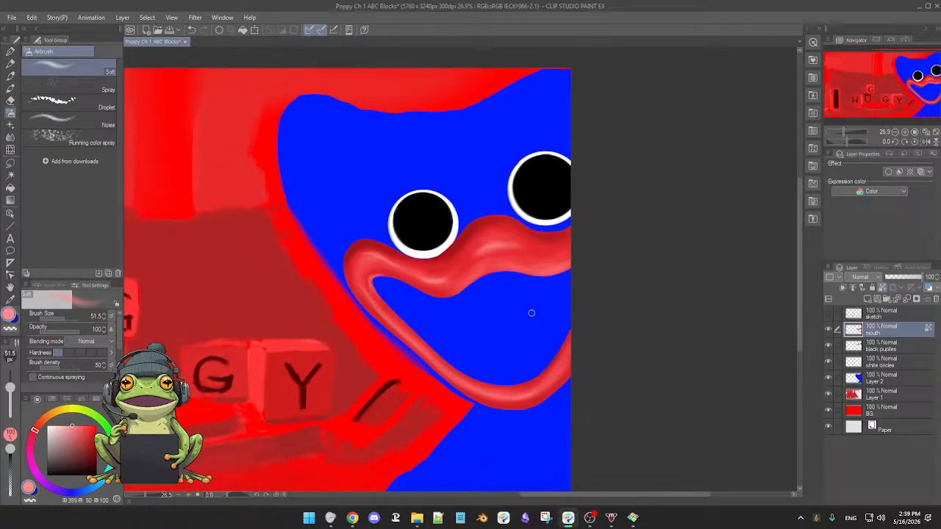
{"action": "scroll", "coordinate": [529, 316], "scroll_direction": "up", "scroll_amount": 2}
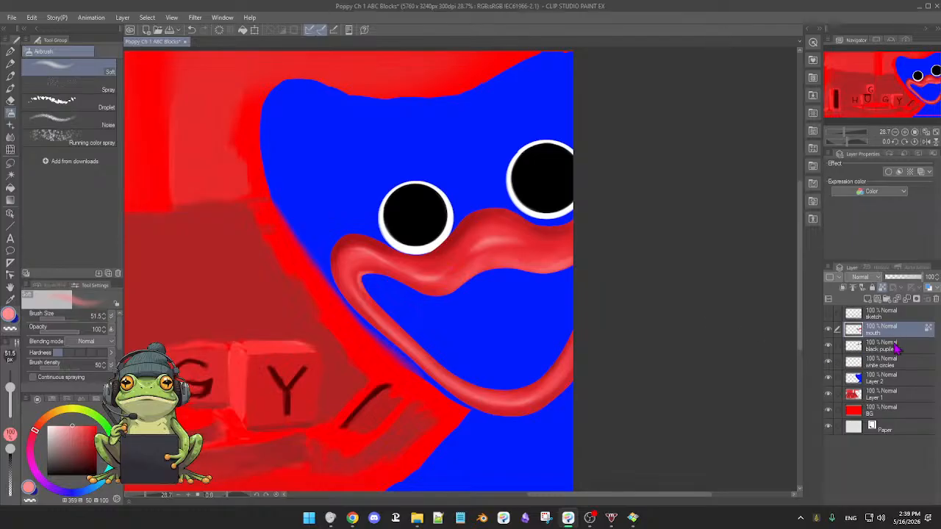
{"action": "left_click", "coordinate": [828, 346]}
{"action": "left_click", "coordinate": [828, 345]}
{"action": "left_click", "coordinate": [828, 362]}
{"action": "left_click", "coordinate": [828, 362]}
{"action": "left_click", "coordinate": [828, 378]}
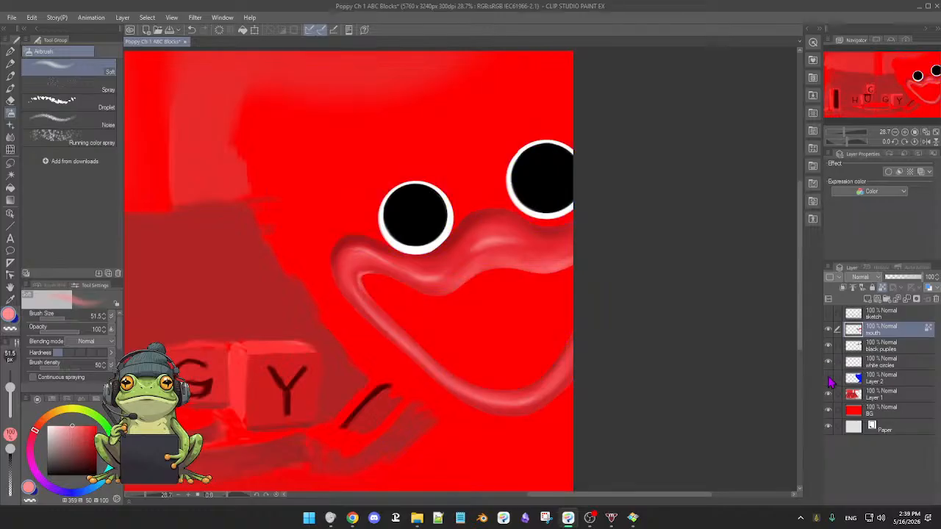
{"action": "left_click", "coordinate": [828, 378]}
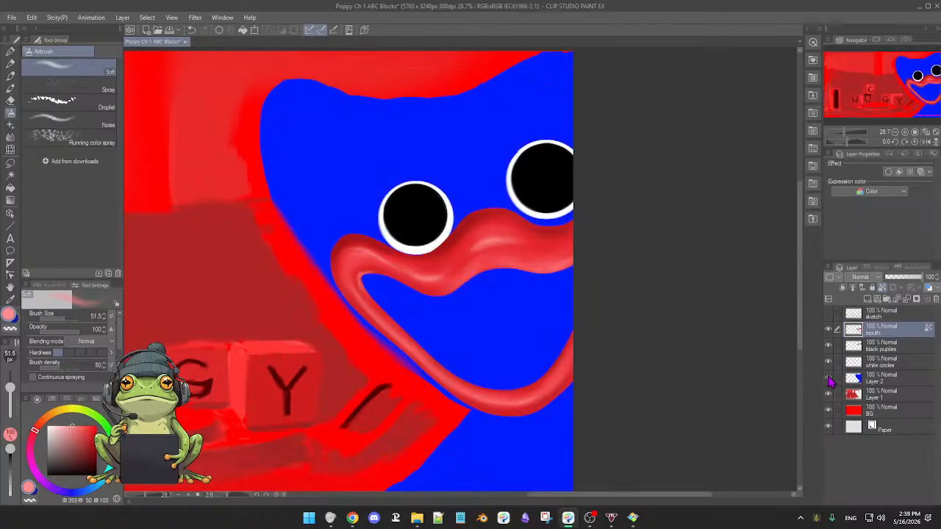
{"action": "left_click", "coordinate": [883, 382]}
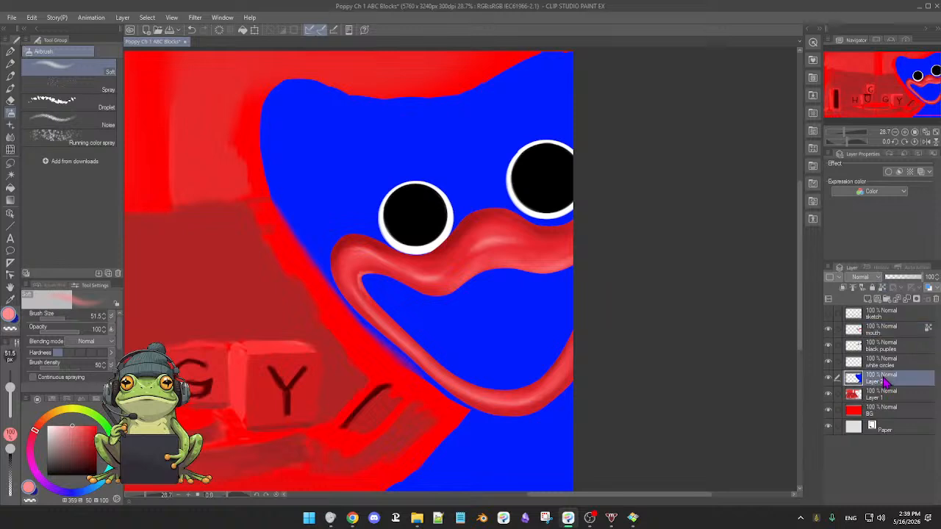
Toggle the visibility of Layer 2 and the white circles layer to examine which parts of the monster each holds.
{"action": "left_click", "coordinate": [829, 379]}
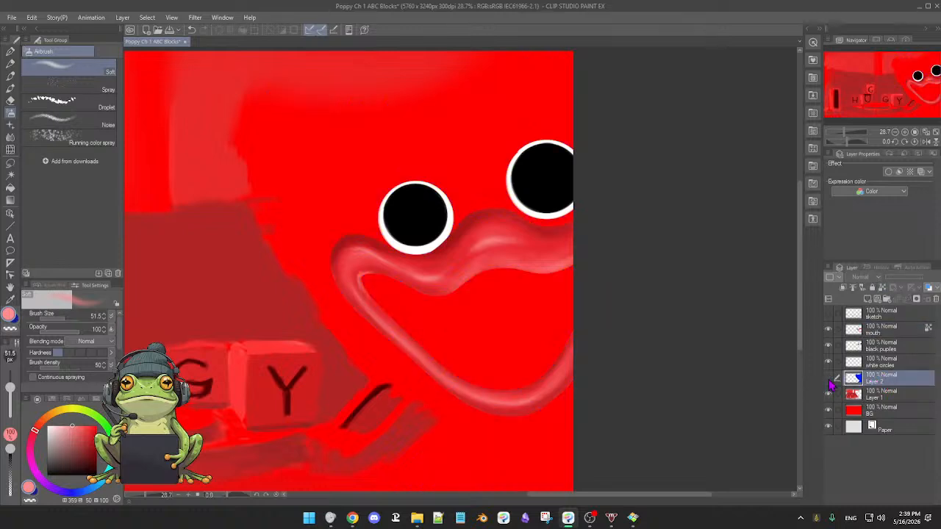
{"action": "left_click", "coordinate": [828, 380]}
{"action": "left_click", "coordinate": [828, 379]}
{"action": "left_click", "coordinate": [828, 379]}
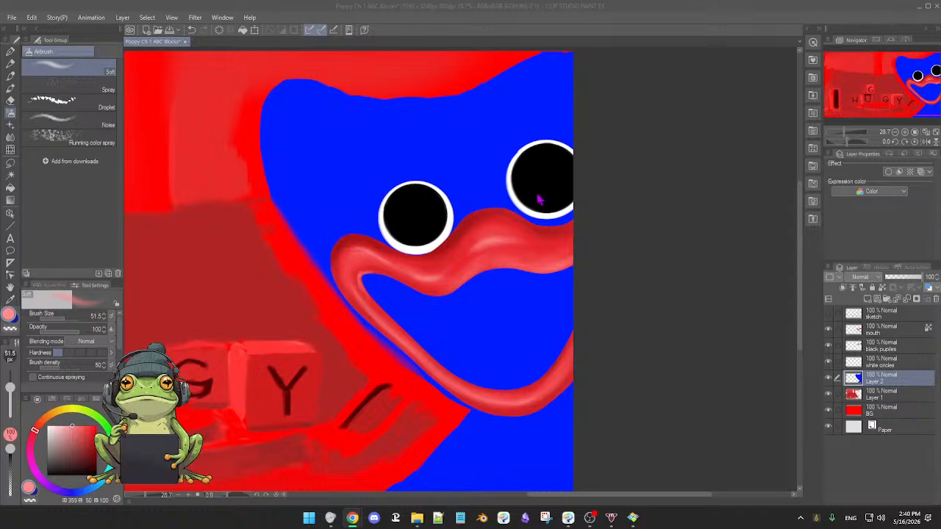
{"action": "left_click", "coordinate": [647, 272]}
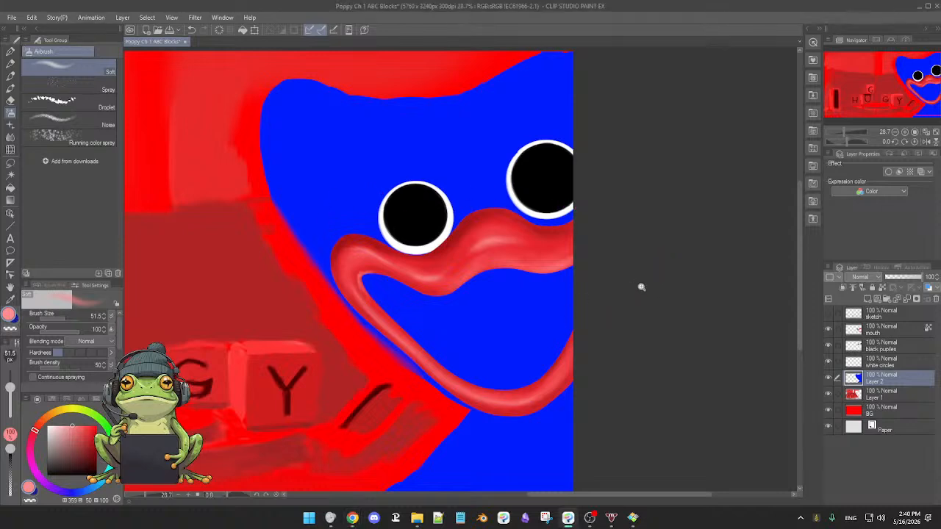
{"action": "scroll", "coordinate": [641, 287], "scroll_direction": "up", "scroll_amount": 3}
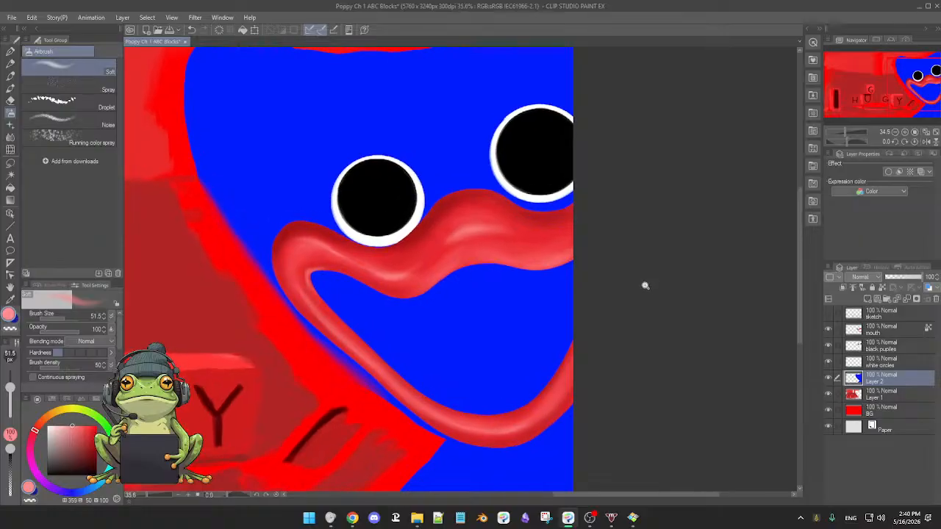
{"action": "scroll", "coordinate": [642, 283], "scroll_direction": "up", "scroll_amount": 1}
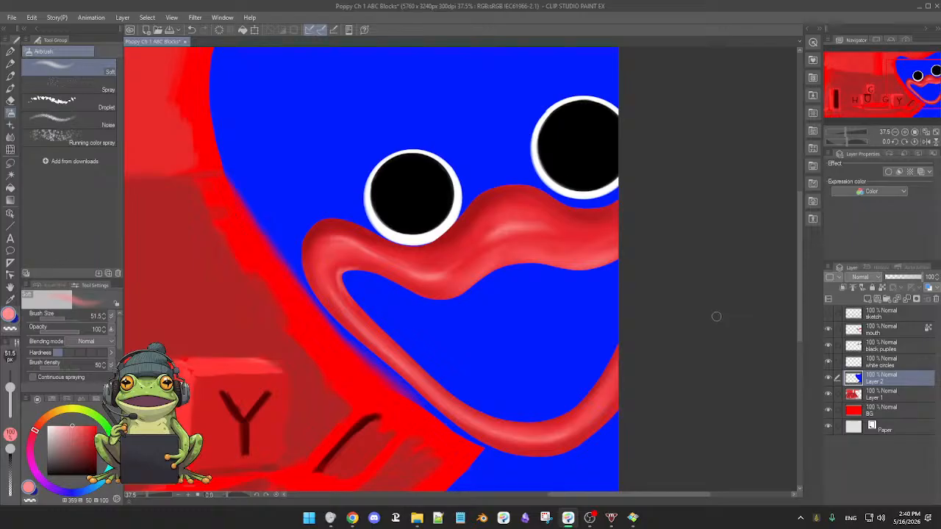
{"action": "left_click_drag", "start_coordinate": [718, 328], "coordinate": [699, 323]}
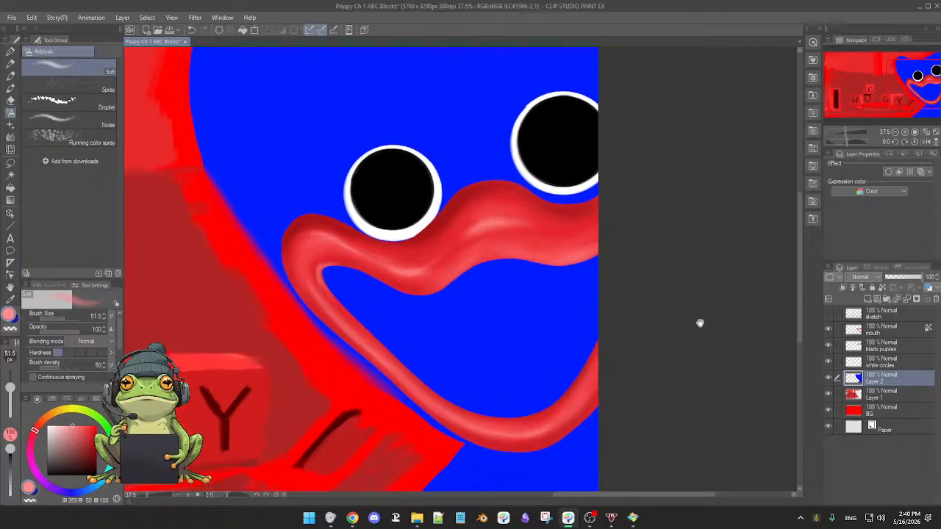
{"action": "left_click", "coordinate": [828, 362]}
{"action": "left_click", "coordinate": [828, 362]}
Rename the mouth layer as lips.
{"action": "left_click", "coordinate": [879, 332]}
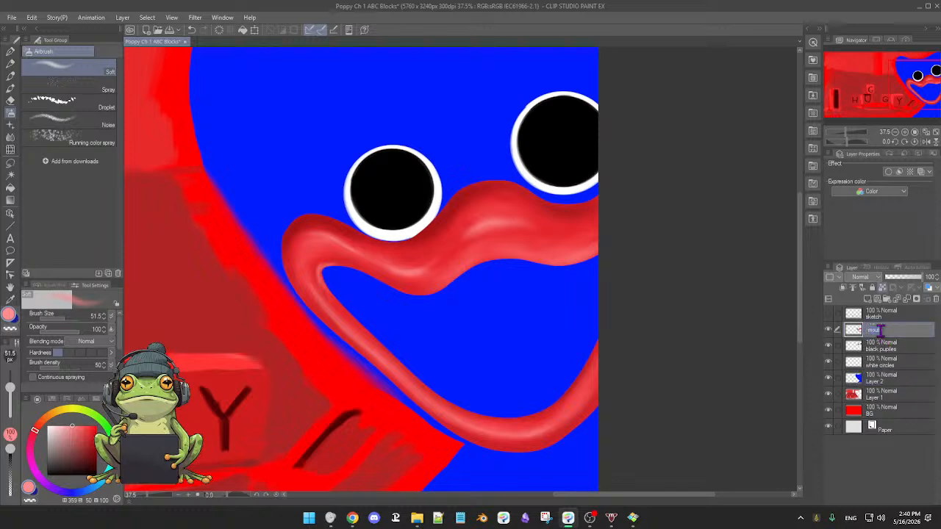
{"action": "type", "text": "s"}
{"action": "key", "text": "Return"}
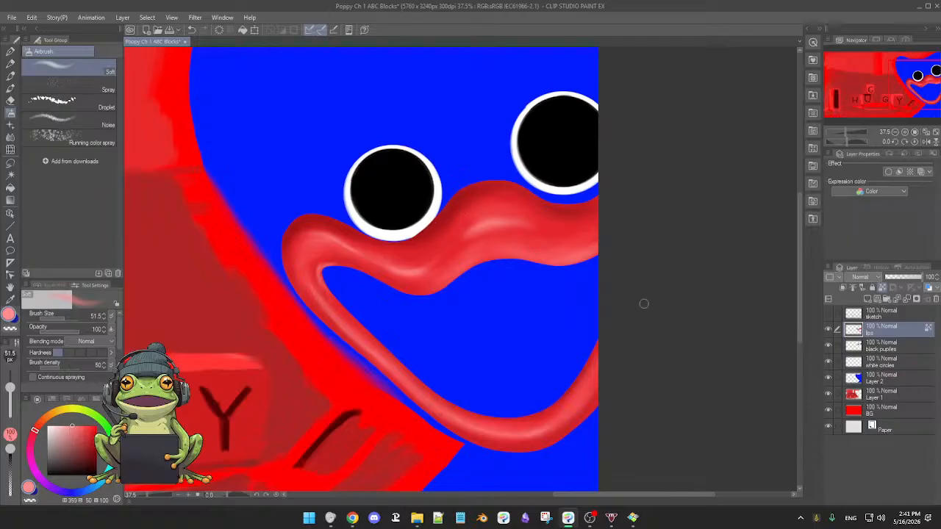
Add a new raster layer directly above Layer 2 and name it maw.
{"action": "left_click", "coordinate": [892, 382]}
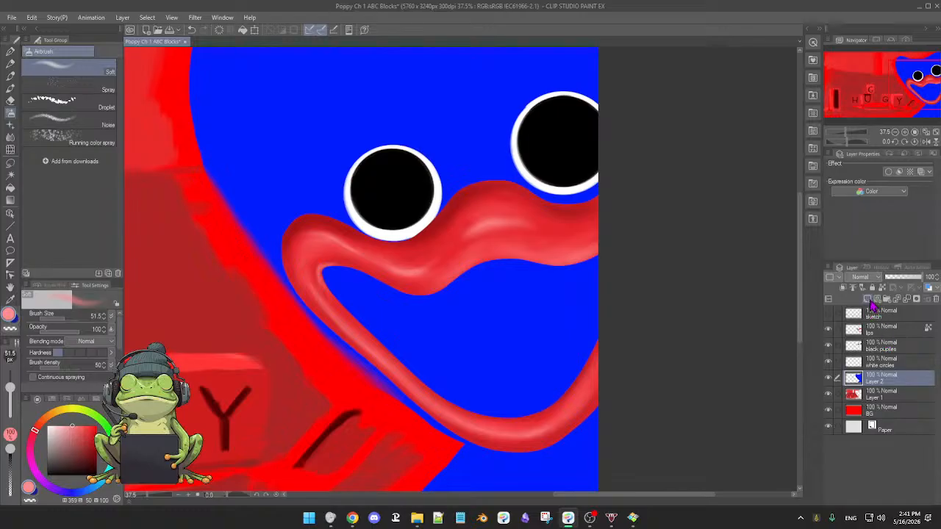
{"action": "left_click", "coordinate": [868, 300]}
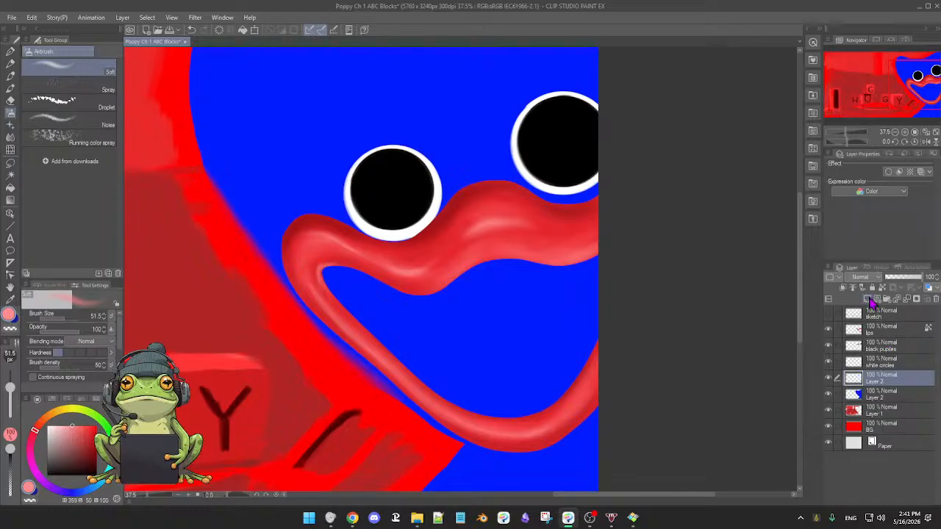
{"action": "double_click", "coordinate": [877, 382]}
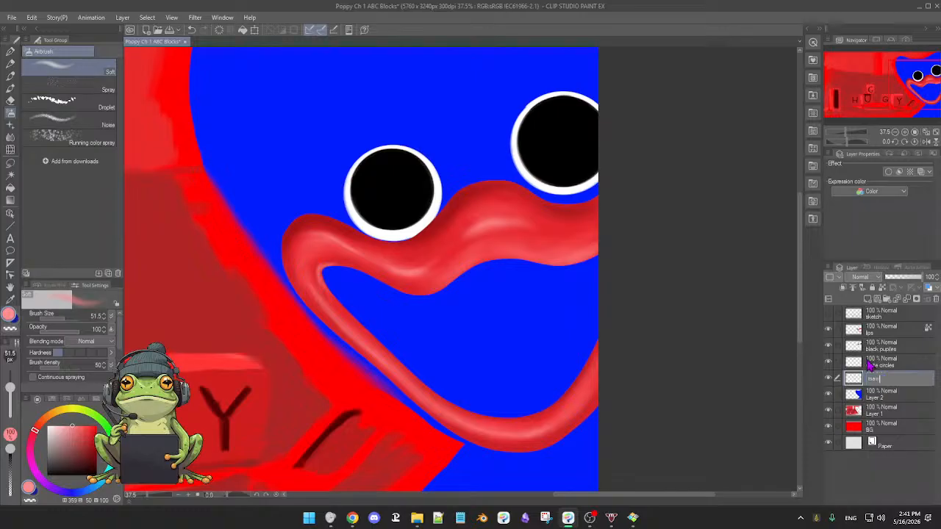
{"action": "key", "text": "Return"}
Sample black from the pupil of the fully visible eye and switch to Auto select referring to the editing layer only.
{"action": "key", "text": "m"}
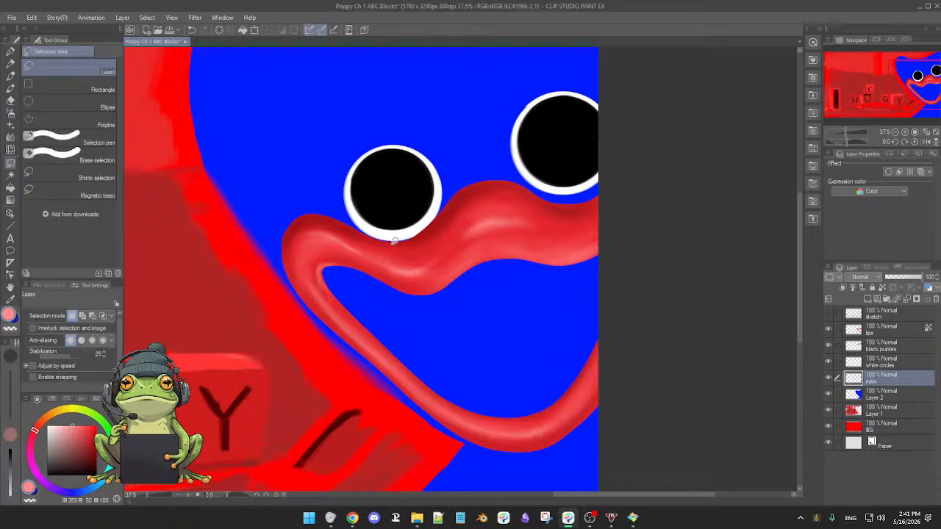
{"action": "key", "text": "b"}
{"action": "left_click", "coordinate": [390, 189], "text": "alt"}
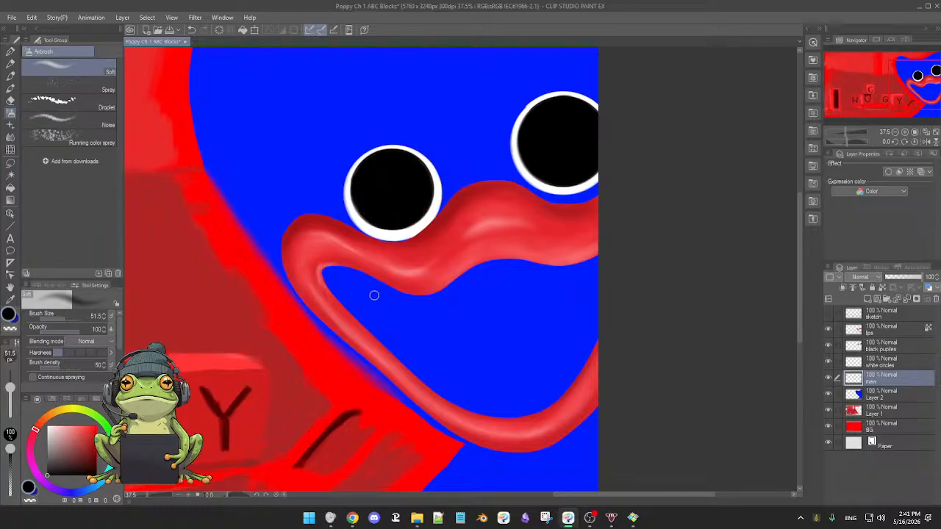
{"action": "left_click", "coordinate": [10, 175]}
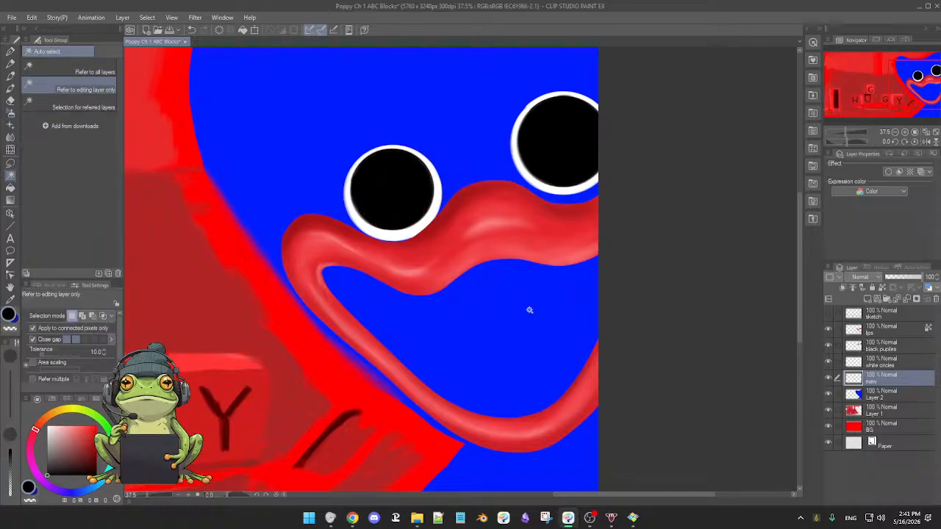
{"action": "left_click", "coordinate": [499, 327]}
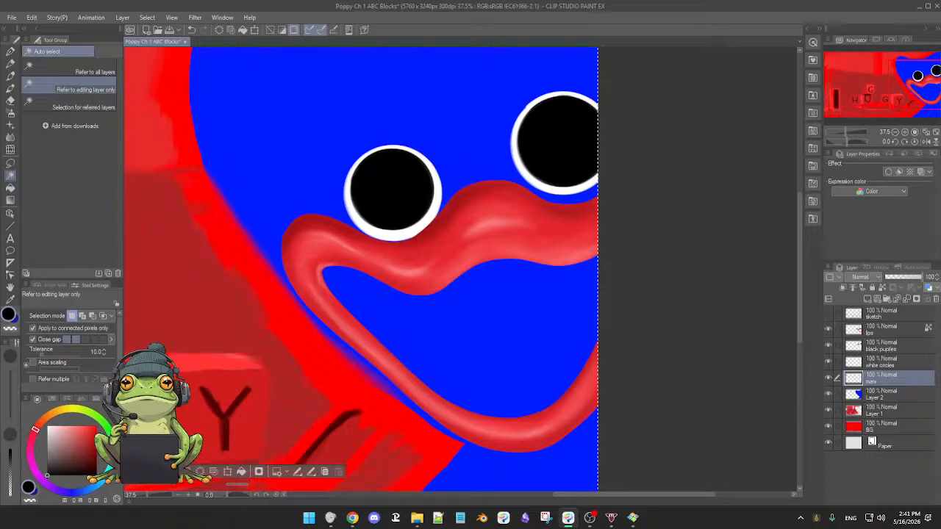
{"action": "key", "text": "ctrl+d"}
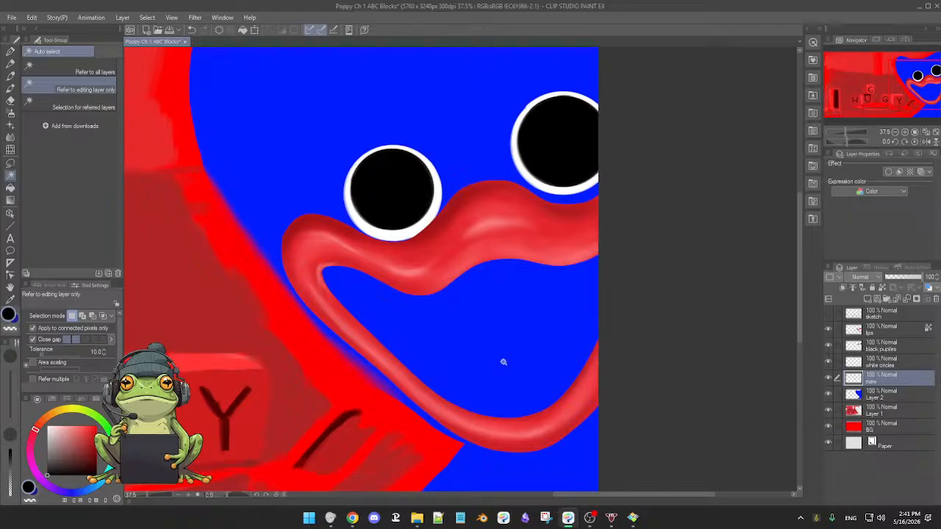
{"action": "left_click_drag", "start_coordinate": [557, 352], "coordinate": [554, 353]}
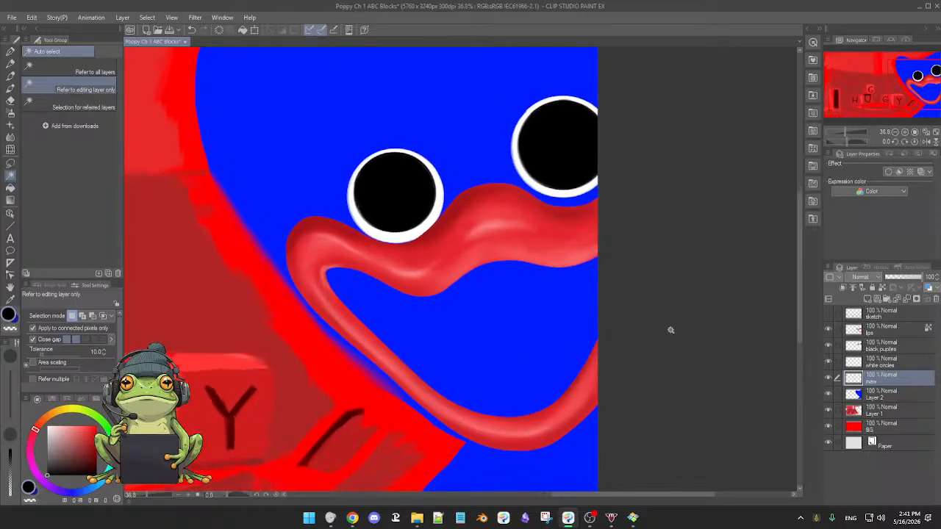
Make the lips layer active and auto-select the open area enclosed by the monster's lips.
{"action": "left_click", "coordinate": [829, 380]}
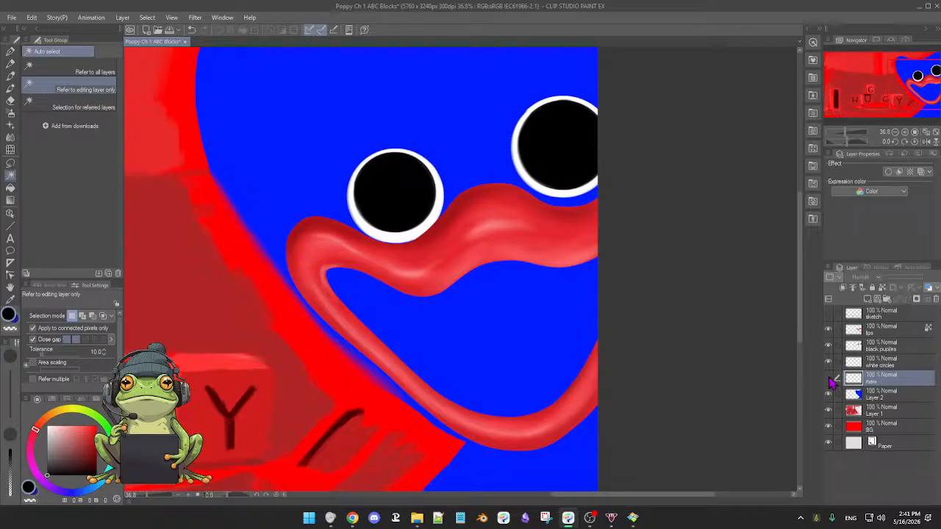
{"action": "left_click", "coordinate": [828, 380]}
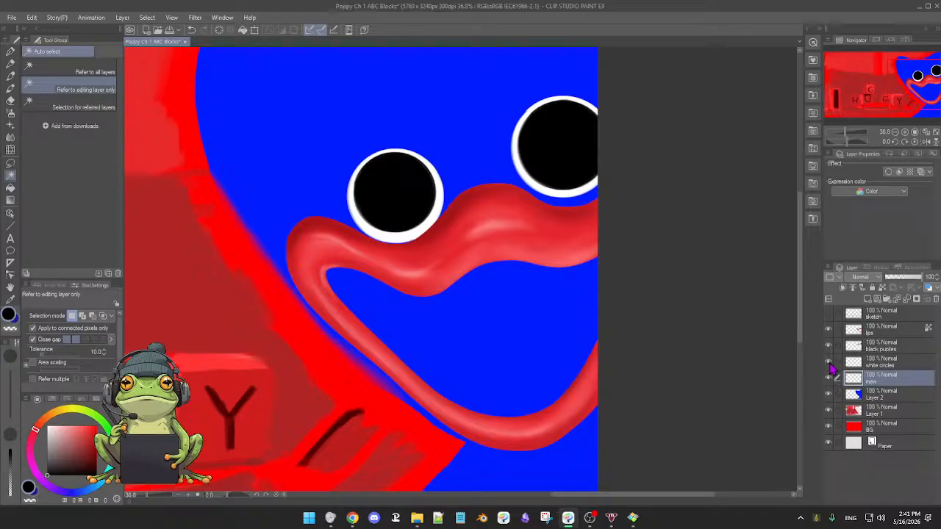
{"action": "left_click", "coordinate": [828, 363]}
{"action": "left_click", "coordinate": [828, 365]}
{"action": "left_click", "coordinate": [892, 332]}
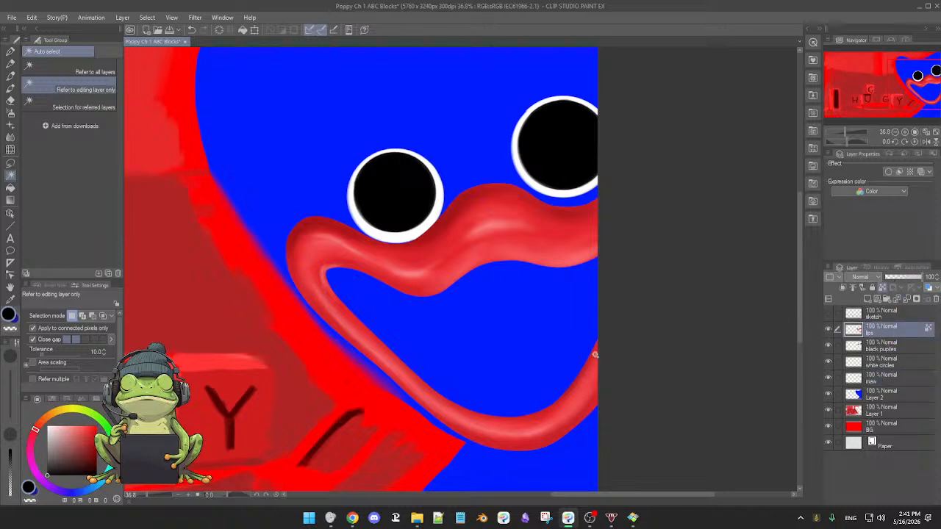
{"action": "left_click", "coordinate": [543, 350]}
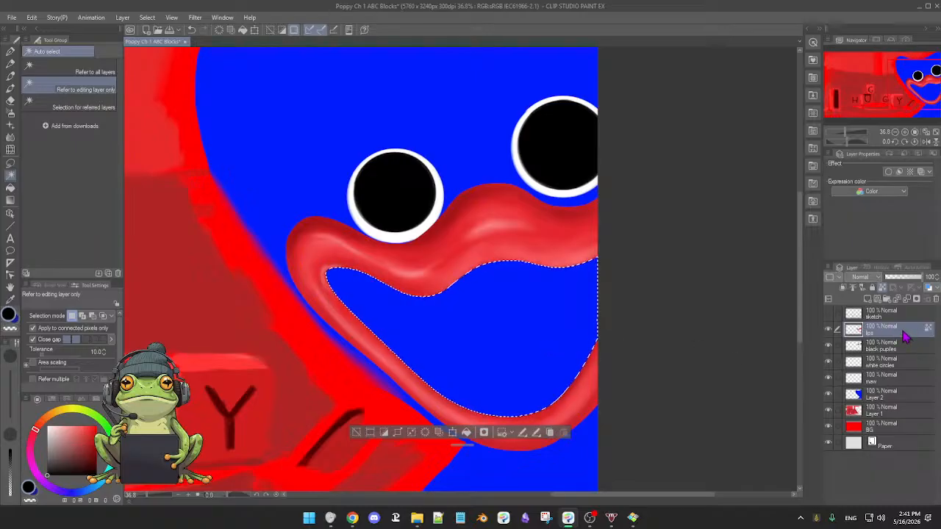
{"action": "mouse_move", "coordinate": [903, 330]}
{"action": "left_mouse_down"}
{"action": "mouse_move", "coordinate": [902, 357]}
{"action": "mouse_move", "coordinate": [902, 331]}
{"action": "left_mouse_up"}
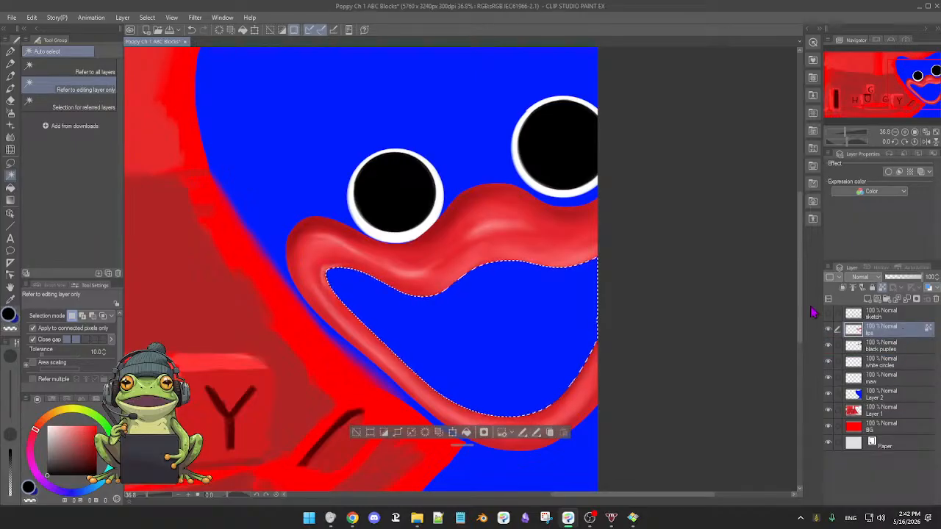
Fill the selected mouth opening with black on the maw layer and clear the selection.
{"action": "left_click", "coordinate": [891, 380]}
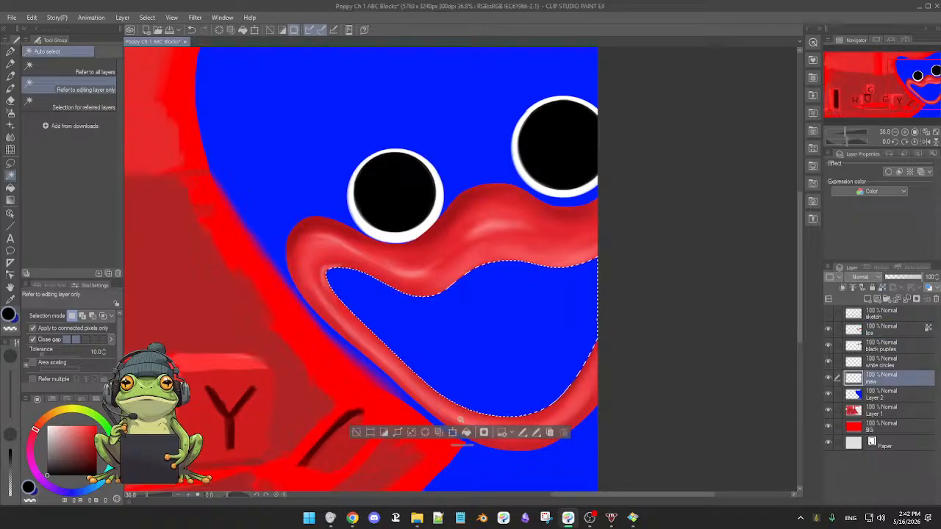
{"action": "left_click", "coordinate": [466, 433]}
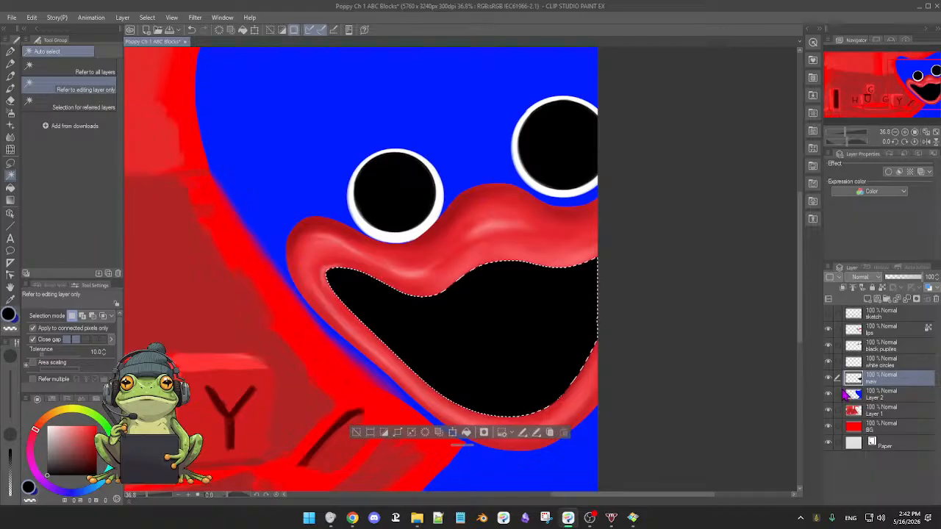
{"action": "left_click", "coordinate": [357, 432]}
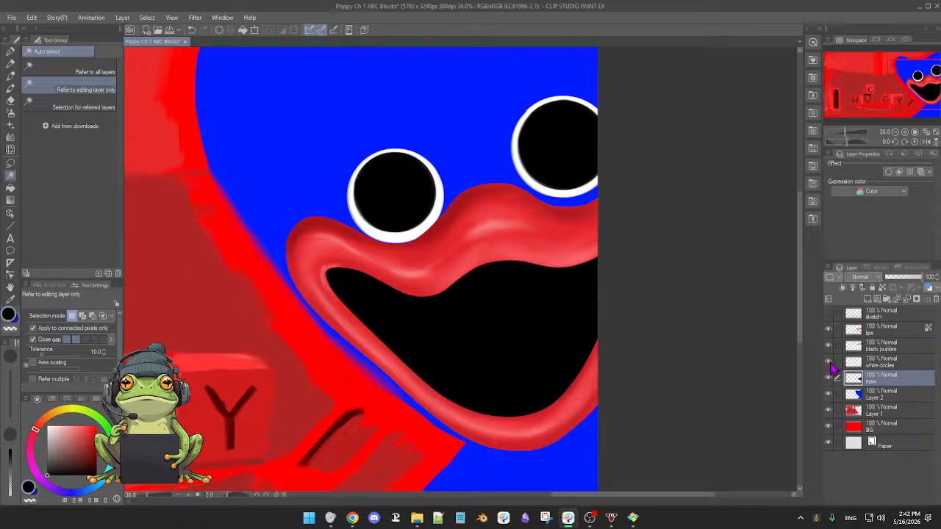
Toggle the lips, maw, white circles and Layer 2 visibility to inspect how the black maw fits against the lips.
{"action": "left_click", "coordinate": [829, 330]}
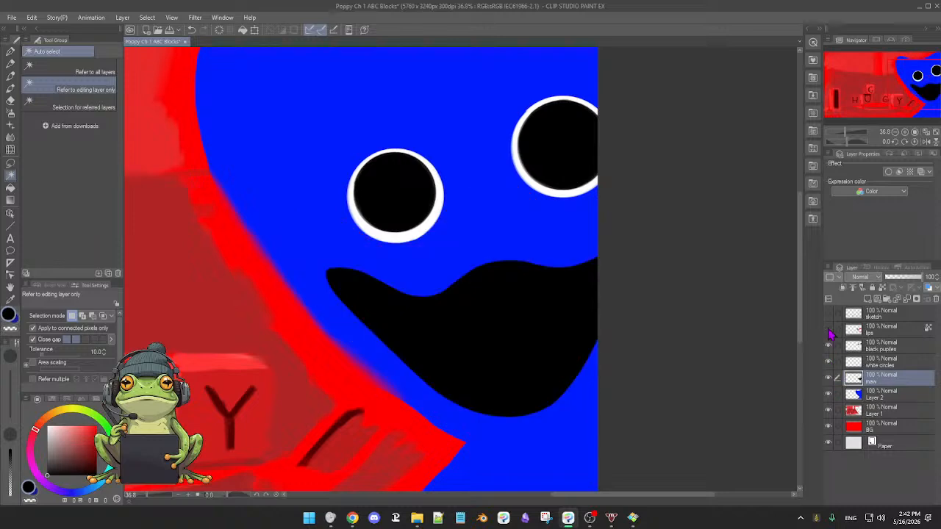
{"action": "left_click", "coordinate": [829, 331]}
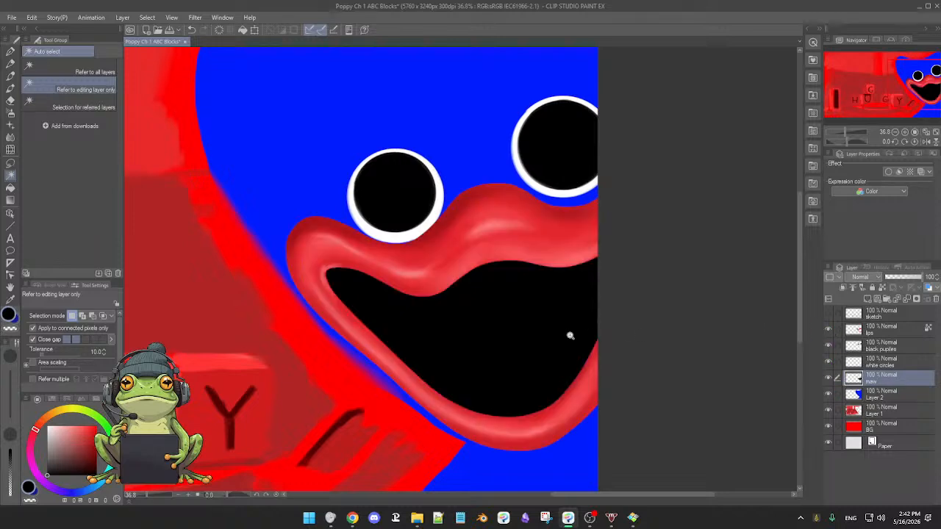
{"action": "mouse_move", "coordinate": [569, 335]}
{"action": "left_mouse_down"}
{"action": "mouse_move", "coordinate": [596, 345]}
{"action": "mouse_move", "coordinate": [556, 343]}
{"action": "mouse_move", "coordinate": [573, 348]}
{"action": "left_mouse_up"}
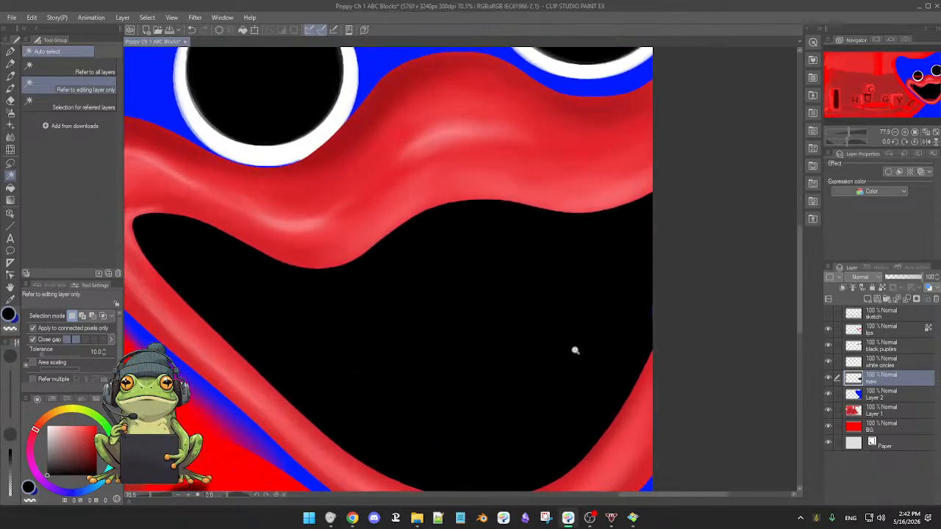
{"action": "left_click", "coordinate": [828, 379]}
{"action": "left_click", "coordinate": [828, 378]}
{"action": "left_click", "coordinate": [828, 363]}
{"action": "left_click", "coordinate": [828, 362]}
{"action": "left_click", "coordinate": [830, 395]}
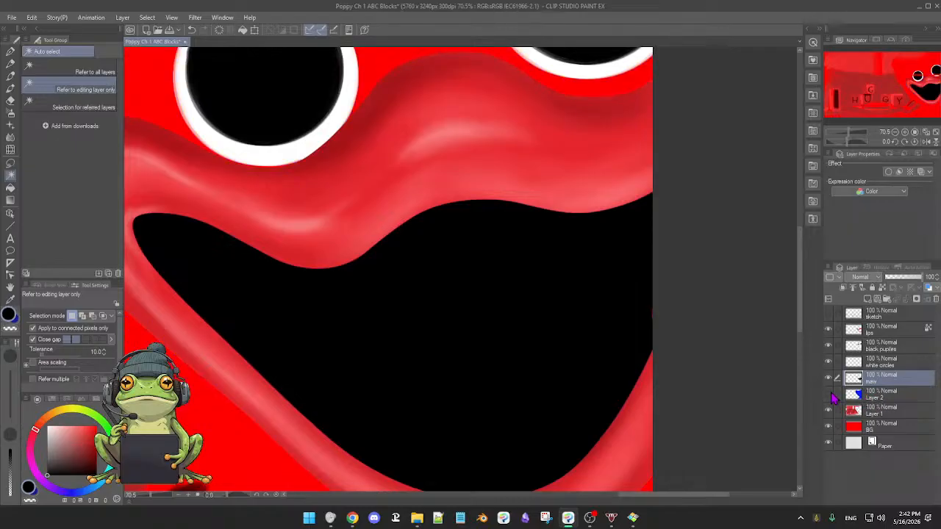
{"action": "left_click", "coordinate": [828, 394]}
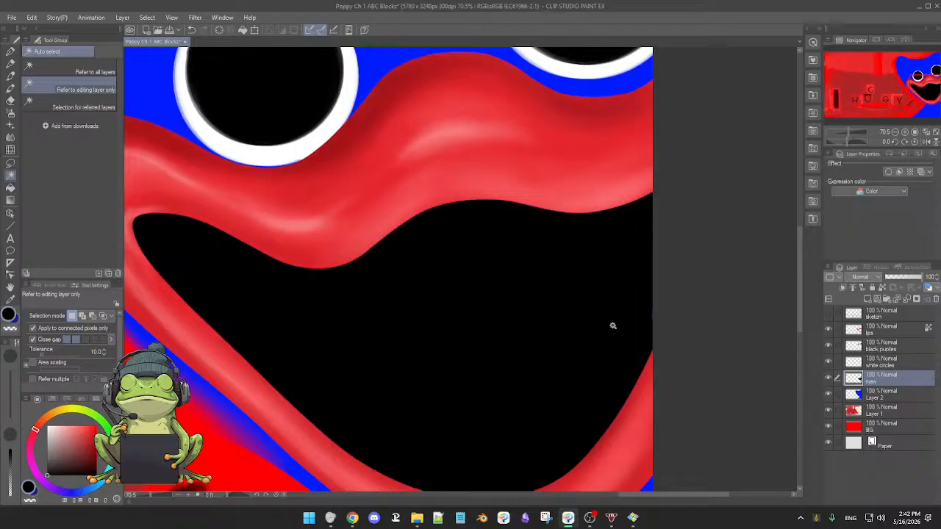
Toggle the visibility of Layer 2, white circles, Layer 1, BG and maw to examine what each layer contributes to the painting.
{"action": "key", "text": "b"}
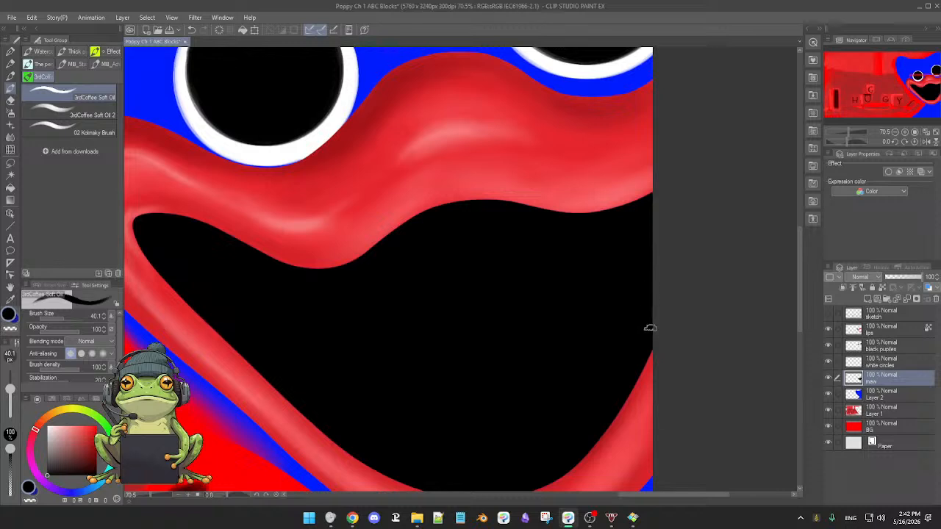
{"action": "scroll", "coordinate": [514, 325], "scroll_direction": "down", "scroll_amount": 3}
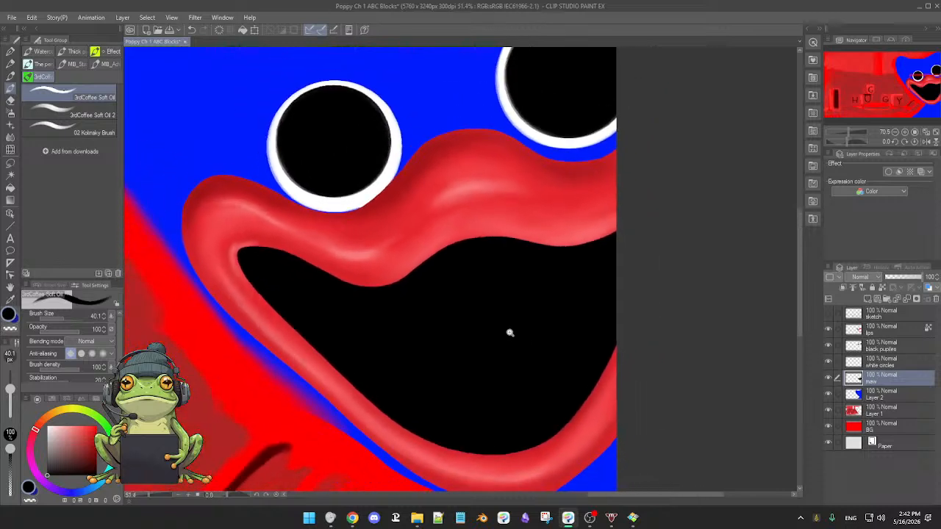
{"action": "scroll", "coordinate": [554, 340], "scroll_direction": "up", "scroll_amount": 1}
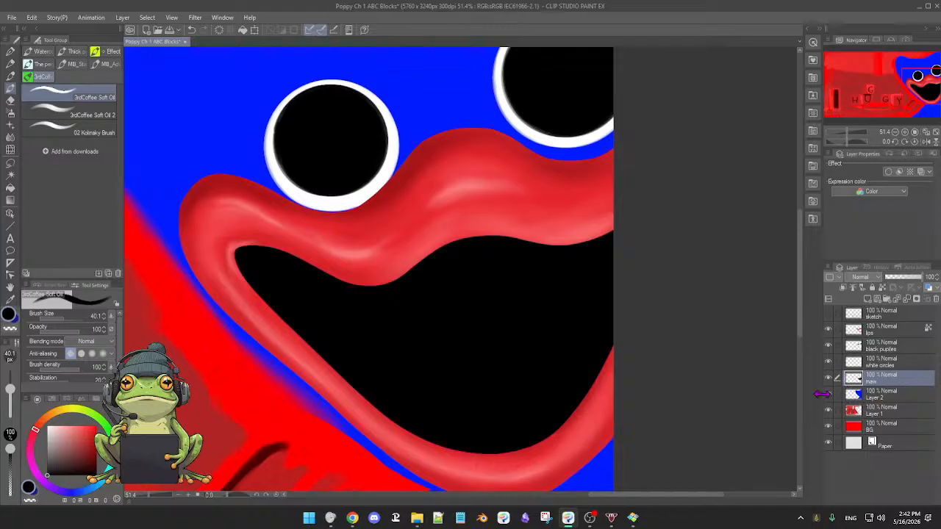
{"action": "left_click", "coordinate": [828, 394]}
{"action": "left_click", "coordinate": [828, 395]}
{"action": "left_click", "coordinate": [828, 361]}
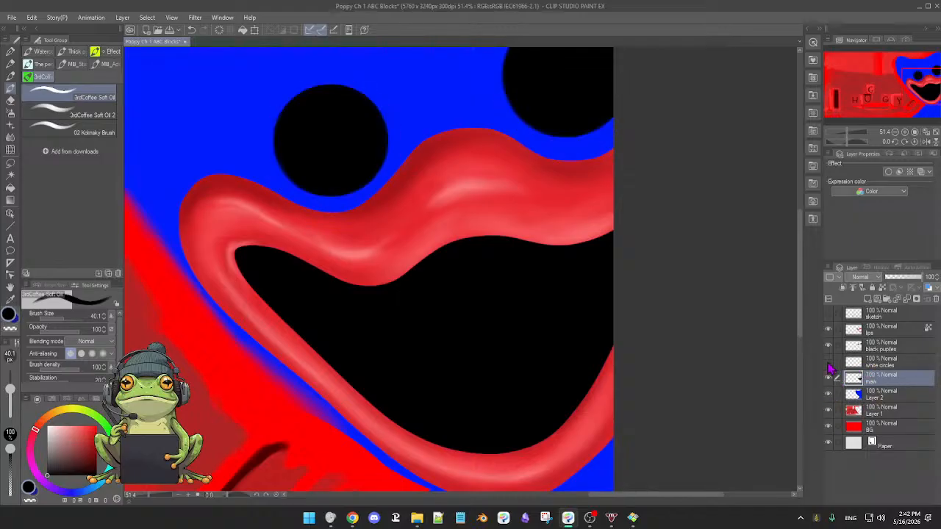
{"action": "left_click", "coordinate": [828, 362]}
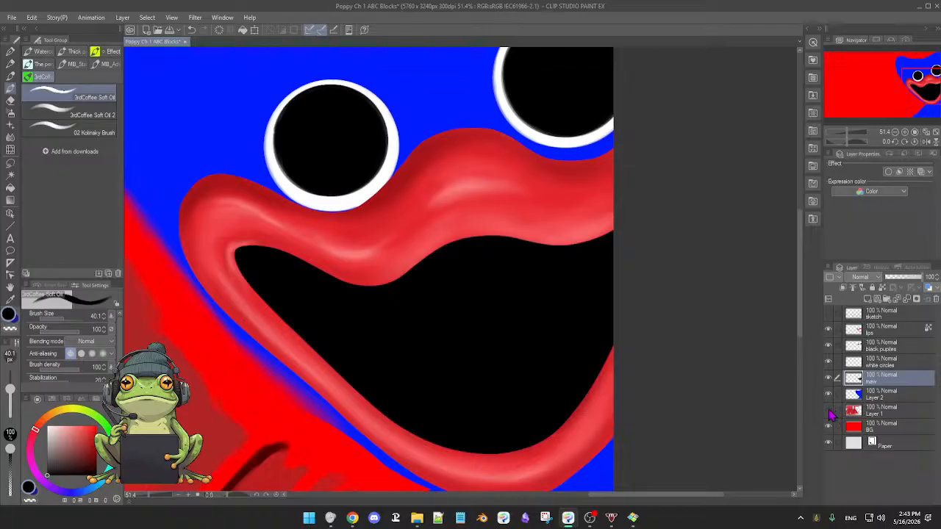
{"action": "left_click", "coordinate": [829, 410]}
{"action": "left_click", "coordinate": [828, 410]}
{"action": "left_click", "coordinate": [828, 426]}
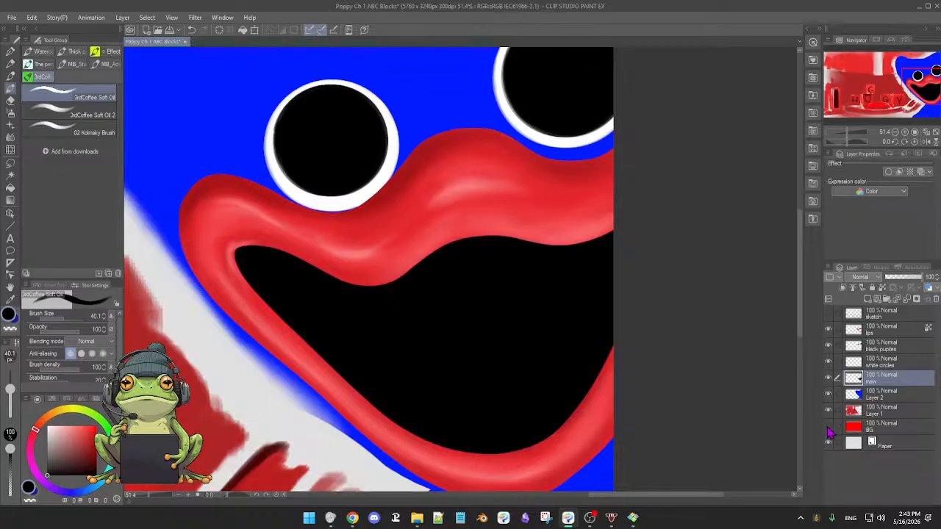
{"action": "left_click", "coordinate": [828, 427]}
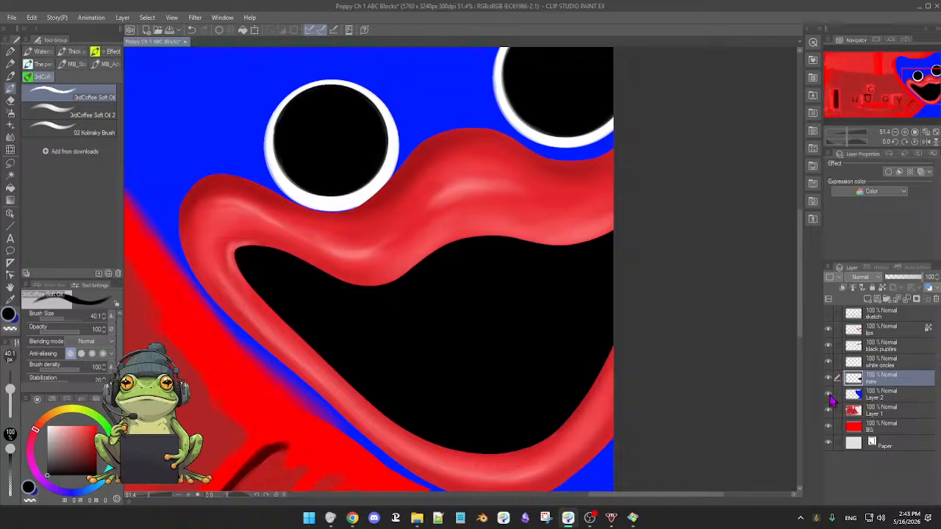
{"action": "left_click", "coordinate": [828, 398]}
{"action": "left_click", "coordinate": [828, 398]}
{"action": "left_click", "coordinate": [828, 379]}
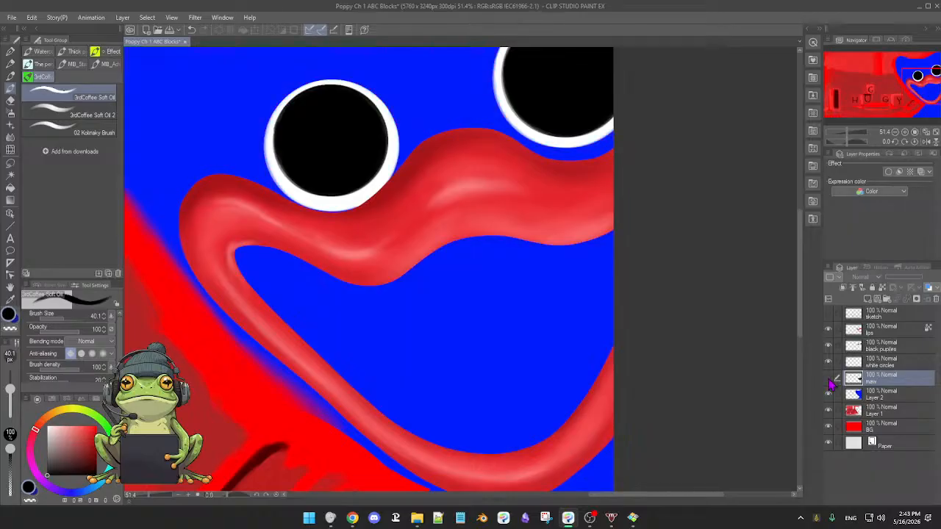
{"action": "left_click", "coordinate": [828, 380]}
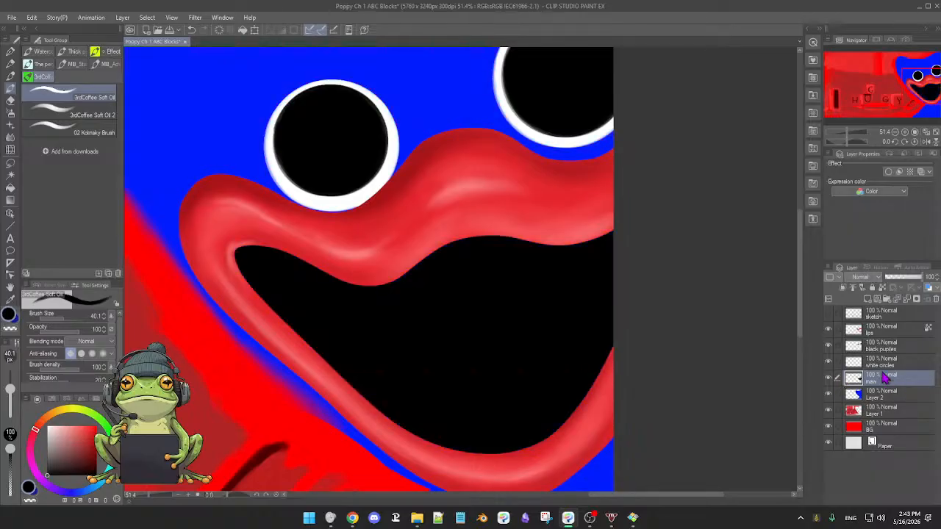
Add a new layer directly above the maw layer and name it teeth.
{"action": "left_click", "coordinate": [868, 299]}
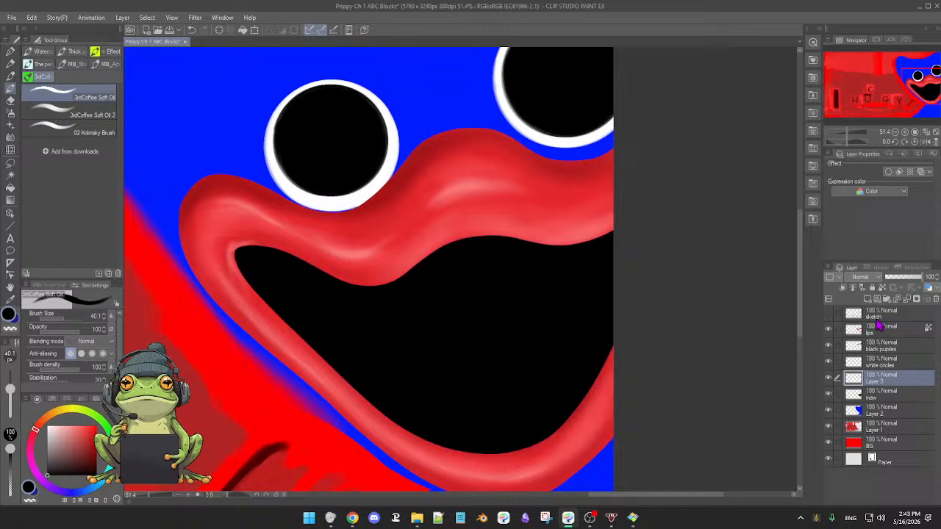
{"action": "double_click", "coordinate": [876, 380]}
{"action": "key", "text": "Return"}
Toggle the lips and sketch layers to compare the sketch lines with the painted mouth, and examine the whole composition.
{"action": "left_click", "coordinate": [829, 332]}
{"action": "left_click", "coordinate": [828, 332]}
{"action": "left_click", "coordinate": [828, 315]}
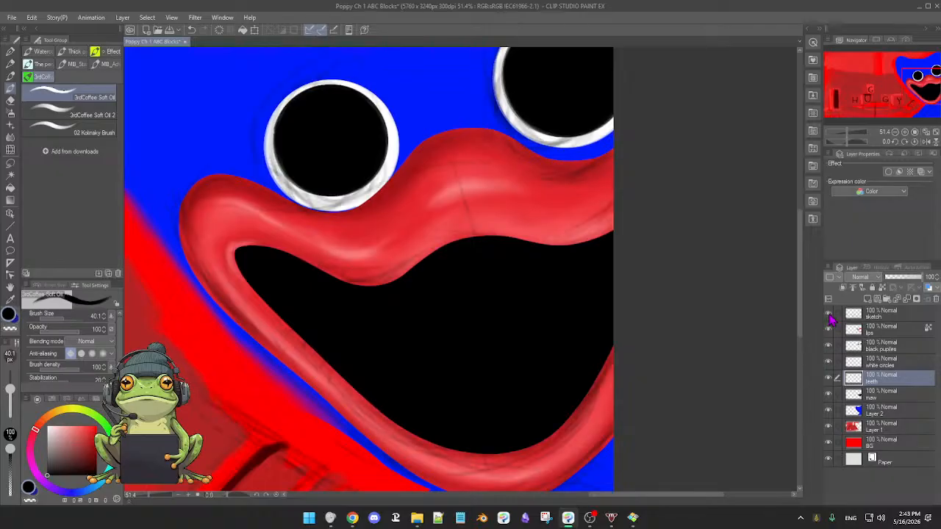
{"action": "left_click", "coordinate": [828, 315]}
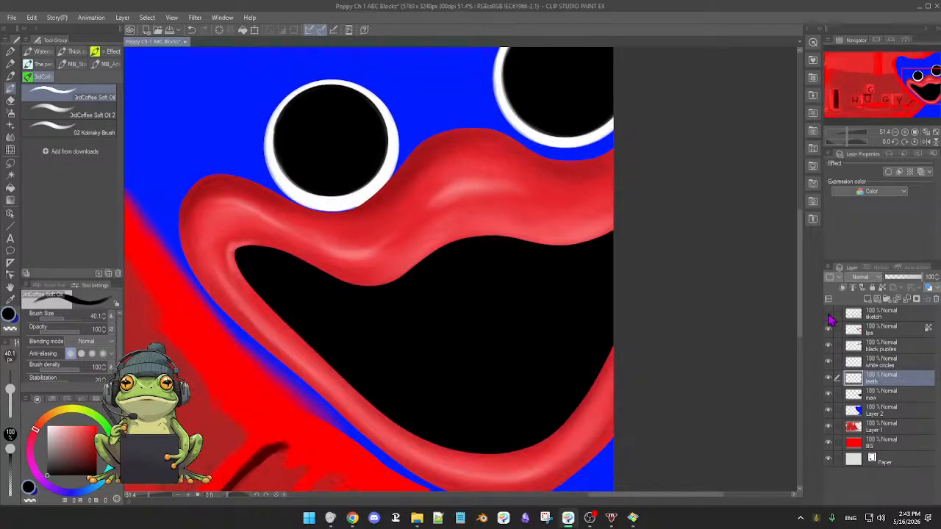
{"action": "left_click", "coordinate": [828, 315]}
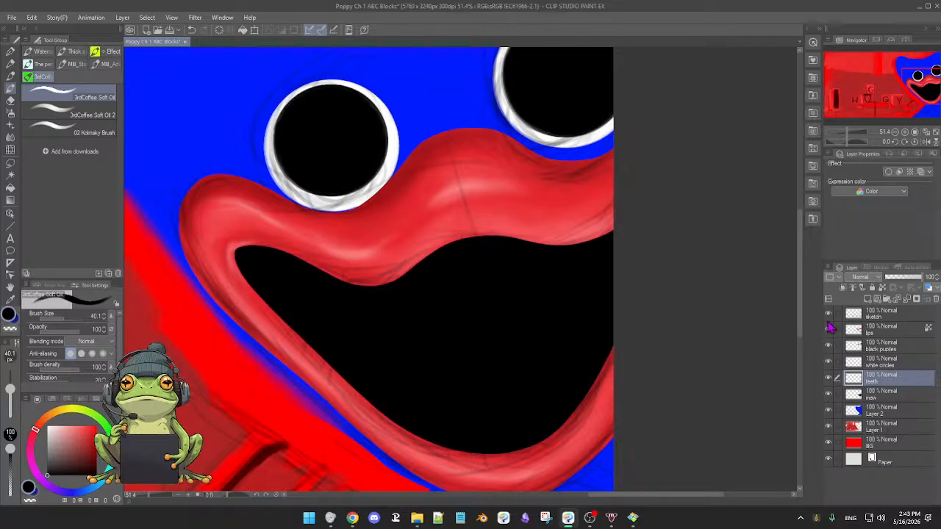
{"action": "left_click", "coordinate": [828, 316]}
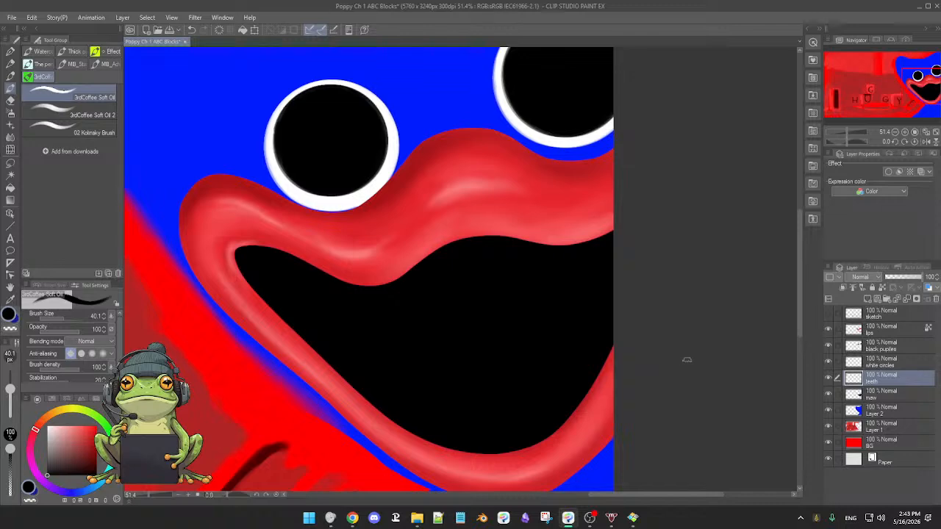
{"action": "scroll", "coordinate": [686, 359], "scroll_direction": "down", "scroll_amount": 6}
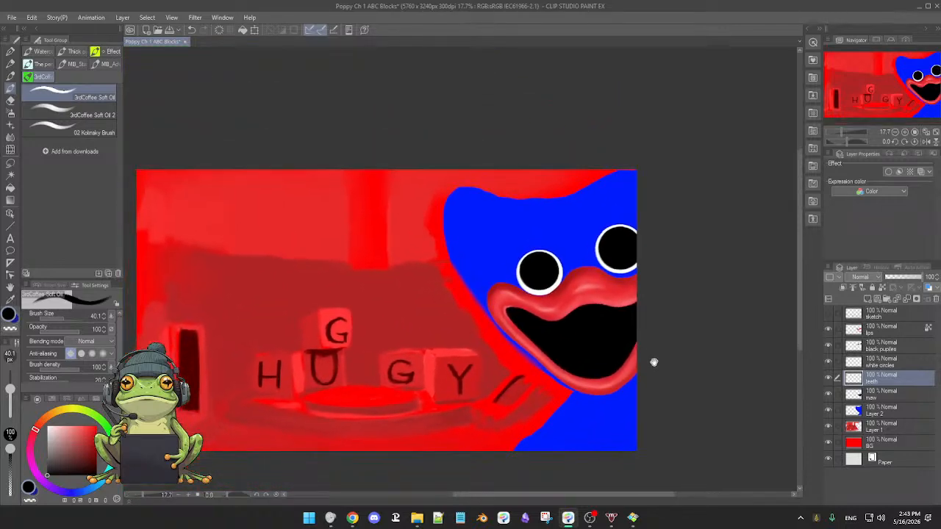
{"action": "scroll", "coordinate": [654, 363], "scroll_direction": "up", "scroll_amount": 2}
{"action": "scroll", "coordinate": [651, 362], "scroll_direction": "down", "scroll_amount": 1}
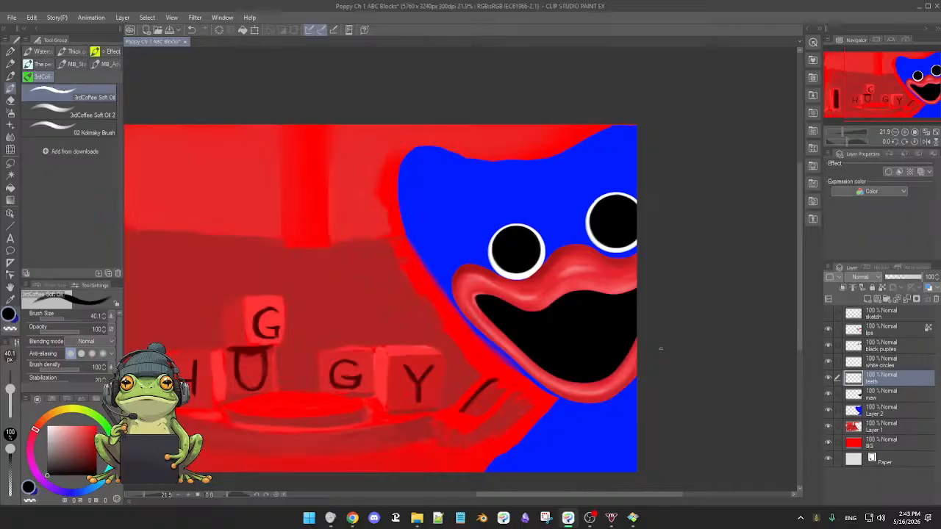
{"action": "scroll", "coordinate": [654, 358], "scroll_direction": "up", "scroll_amount": 3}
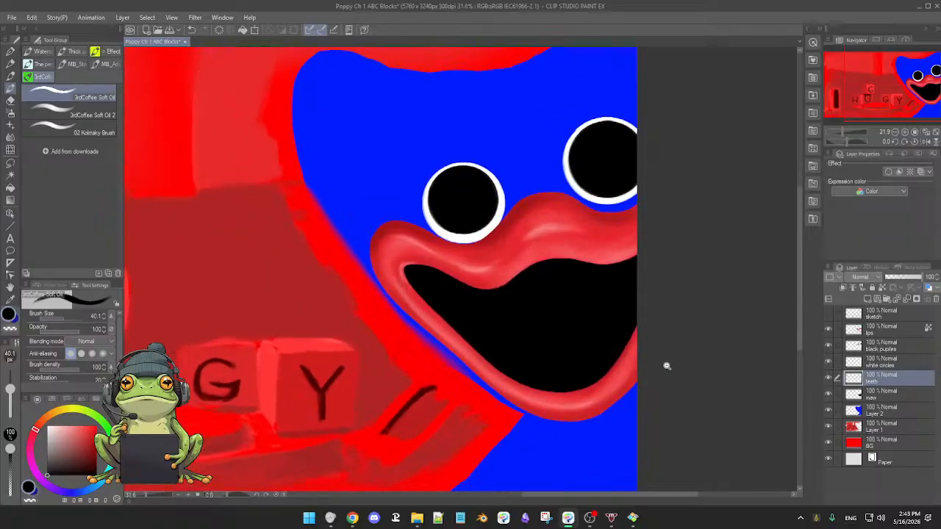
{"action": "left_click_drag", "start_coordinate": [658, 371], "coordinate": [662, 374]}
{"action": "left_click_drag", "start_coordinate": [676, 340], "coordinate": [676, 348]}
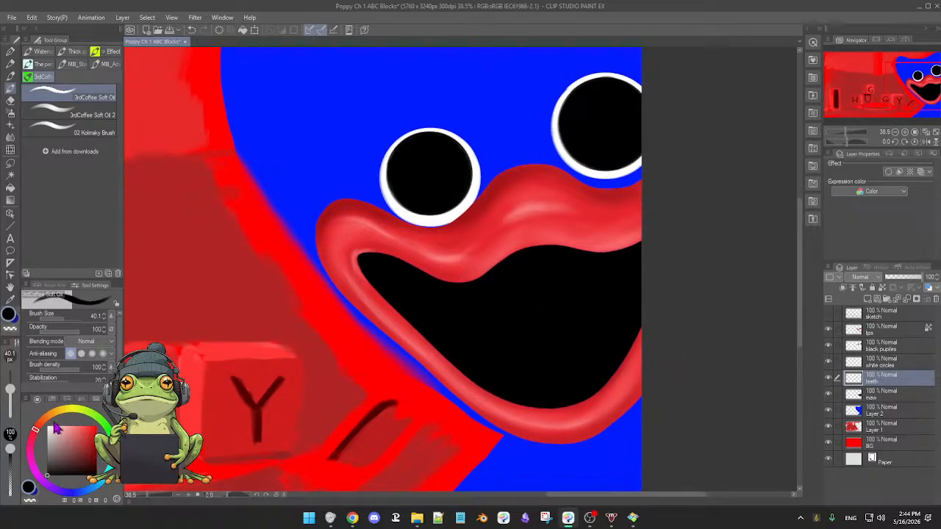
Set the drawing colour to white and try a tooth stroke at the mouth's left corner with 3rdCoffee Soft Oil at size 32.7.
{"action": "left_click_drag", "start_coordinate": [53, 430], "coordinate": [47, 425]}
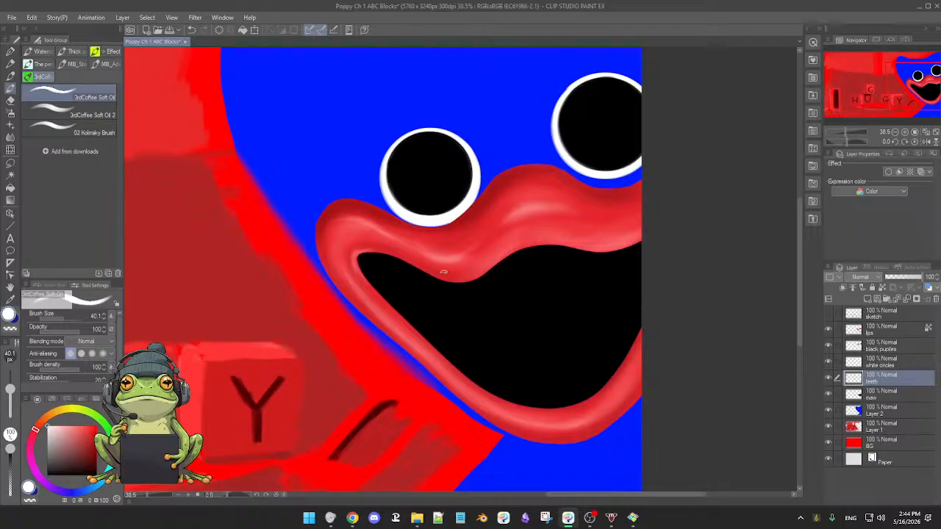
{"action": "left_click_drag", "start_coordinate": [493, 299], "coordinate": [489, 297]}
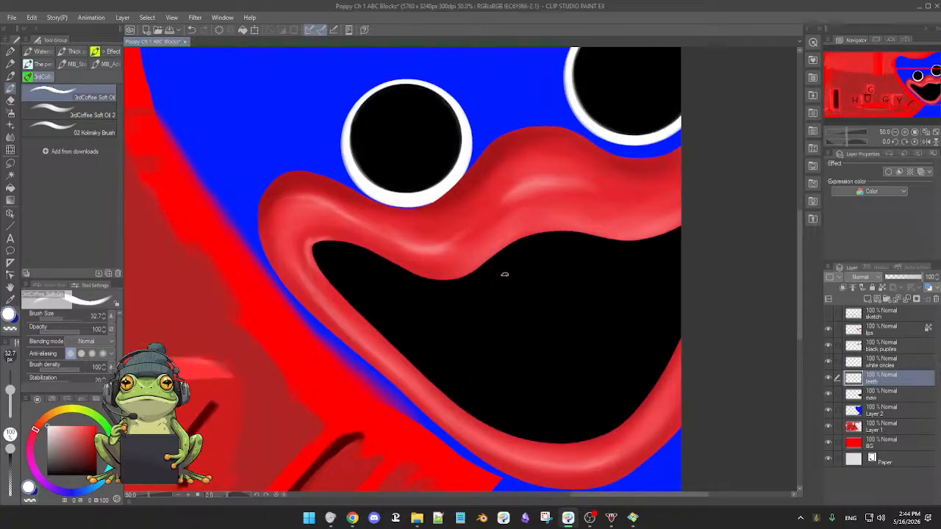
{"action": "scroll", "coordinate": [507, 279], "scroll_direction": "down", "scroll_amount": 2}
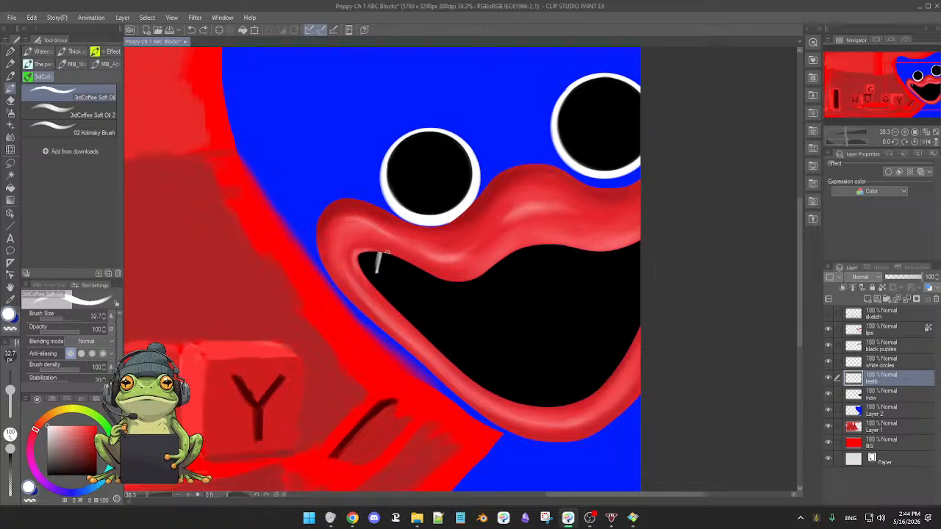
{"action": "scroll", "coordinate": [394, 262], "scroll_direction": "up", "scroll_amount": 2}
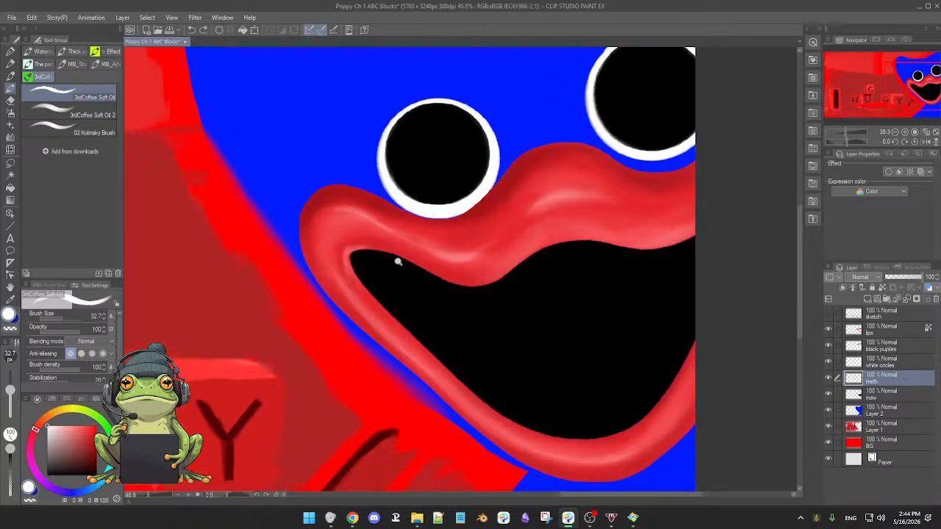
Paint two small white teeth under the upper lip near the mouth's left corner with the 02 Kolinsky Brush at size 49.2.
{"action": "left_click", "coordinate": [63, 134]}
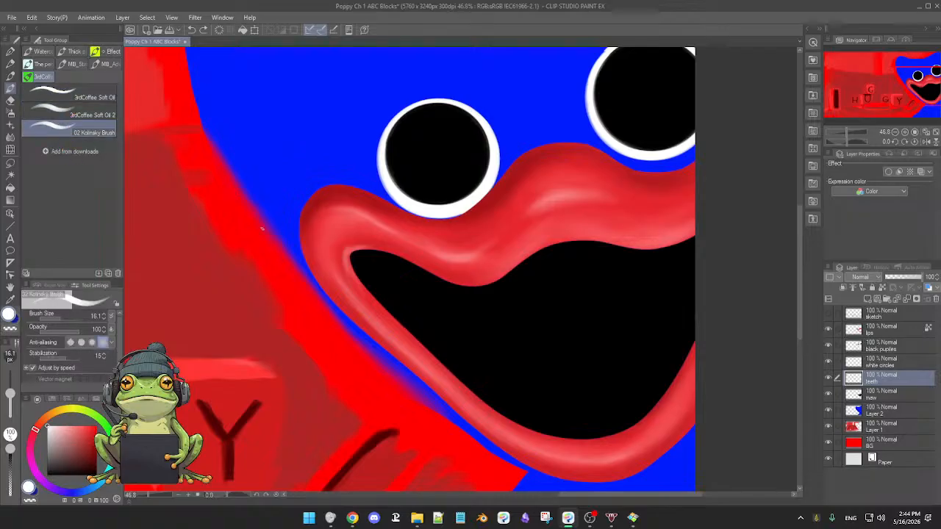
{"action": "left_click_drag", "start_coordinate": [379, 279], "coordinate": [383, 283]}
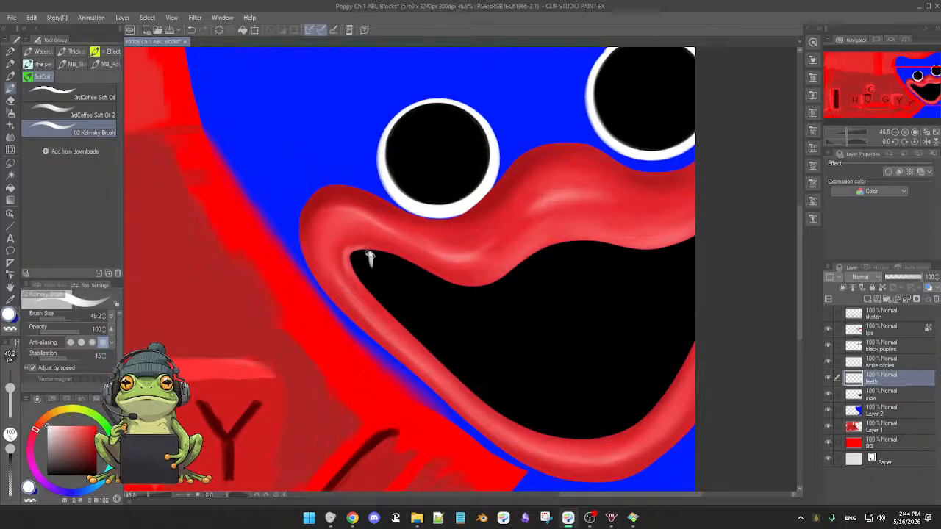
{"action": "left_click_drag", "start_coordinate": [367, 254], "coordinate": [370, 265]}
{"action": "mouse_move", "coordinate": [378, 251]}
{"action": "left_mouse_down"}
{"action": "mouse_move", "coordinate": [391, 258]}
{"action": "mouse_move", "coordinate": [380, 268]}
{"action": "mouse_move", "coordinate": [384, 261]}
{"action": "left_mouse_up"}
Shape the two teeth into sharp points with the Hard eraser at size 50.7, filling in their white with the Kolinsky brush.
{"action": "key", "text": "e"}
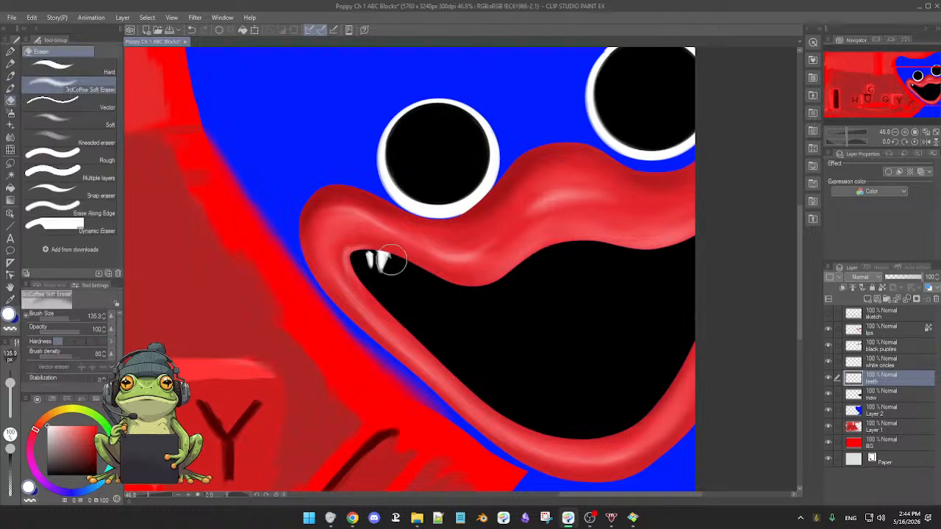
{"action": "left_click", "coordinate": [87, 71]}
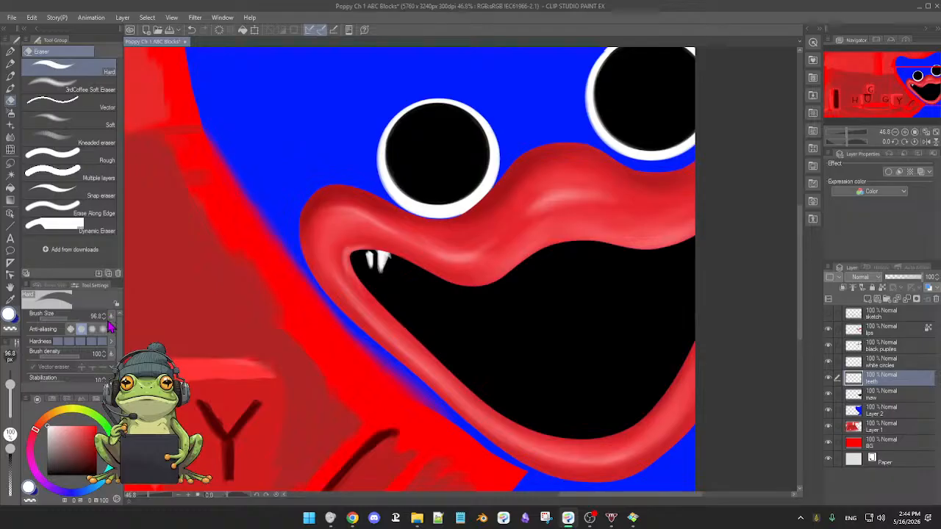
{"action": "left_click_drag", "start_coordinate": [10, 384], "coordinate": [9, 388]}
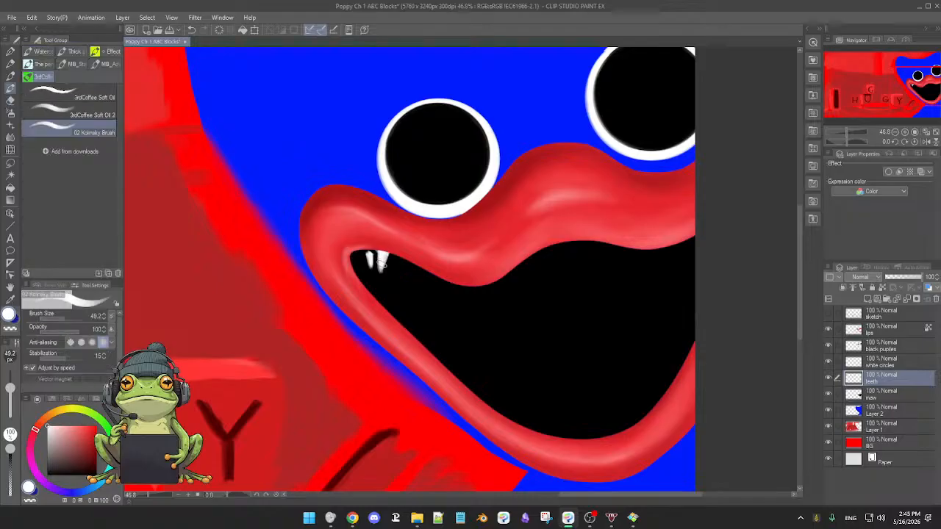
{"action": "key", "text": "b"}
{"action": "key", "text": "e"}
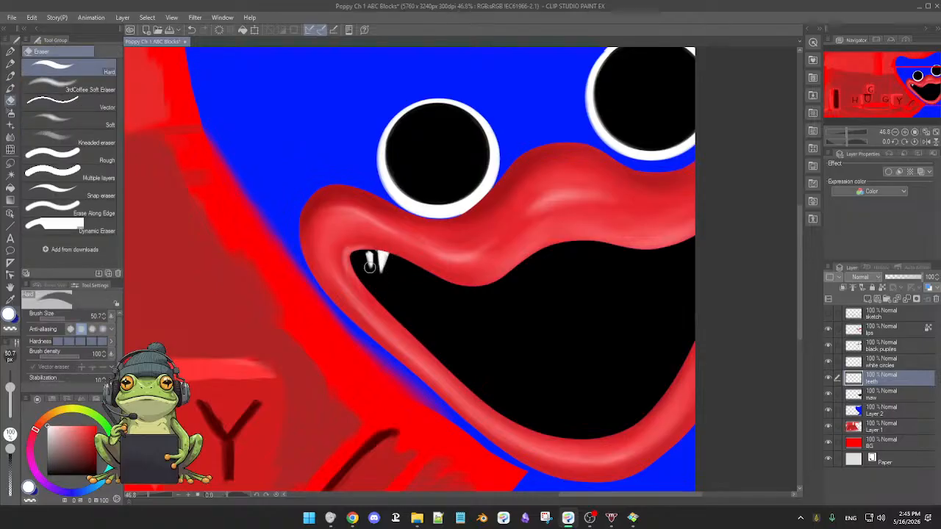
{"action": "key", "text": "b"}
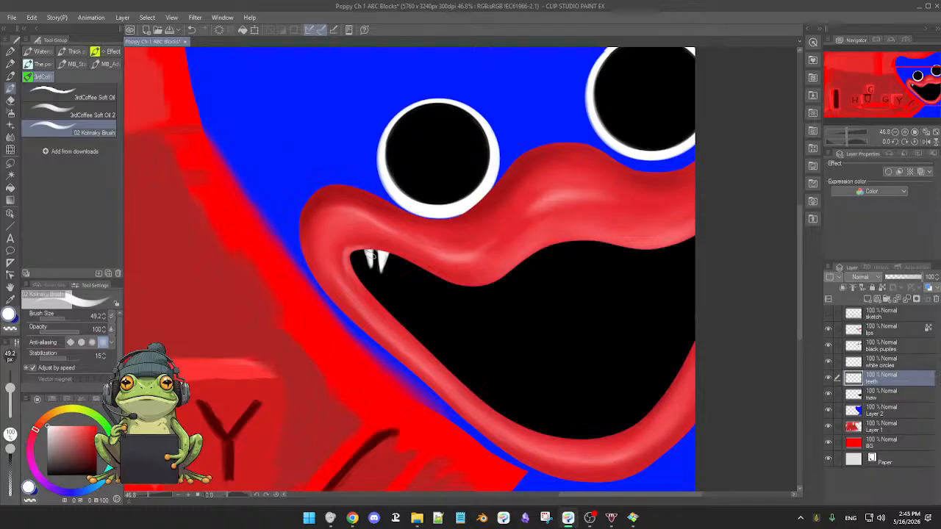
{"action": "key", "text": "e"}
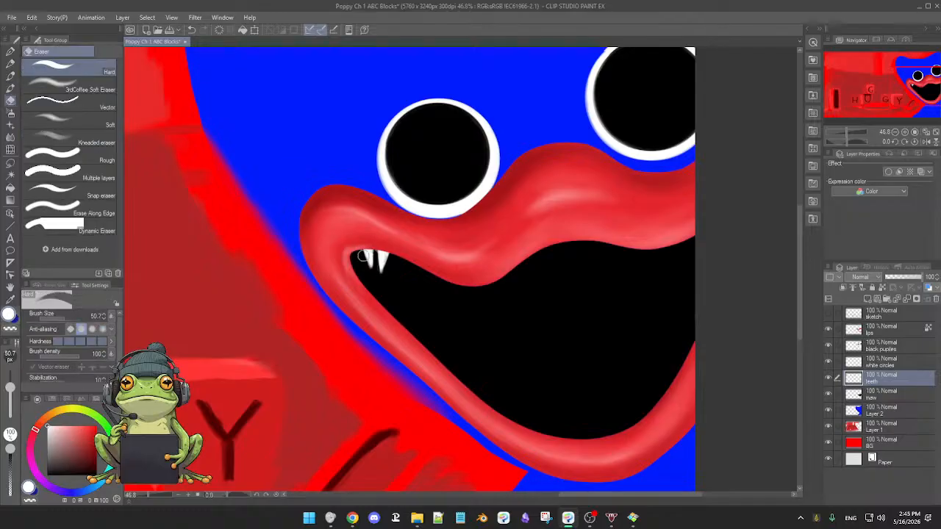
{"action": "left_click_drag", "start_coordinate": [361, 252], "coordinate": [369, 277]}
Paint a third, curved white fang beside the first two teeth and trim its edges with the Hard eraser.
{"action": "key", "text": "b"}
{"action": "left_click_drag", "start_coordinate": [431, 298], "coordinate": [437, 269]}
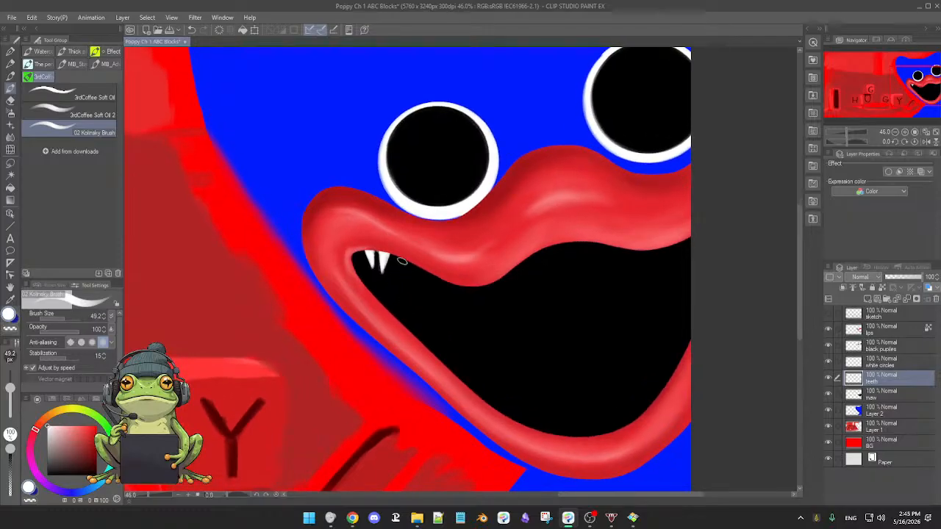
{"action": "left_click_drag", "start_coordinate": [402, 260], "coordinate": [395, 277]}
{"action": "key", "text": "e"}
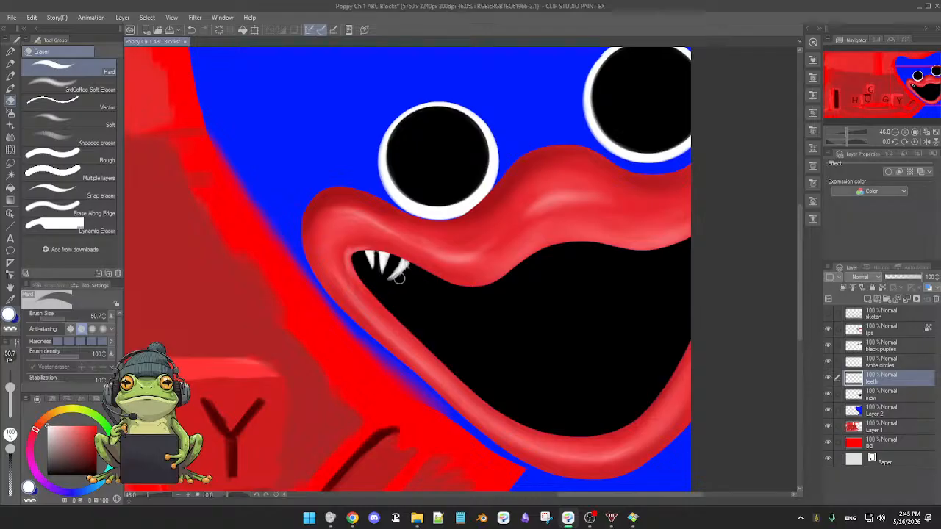
{"action": "key", "text": "b"}
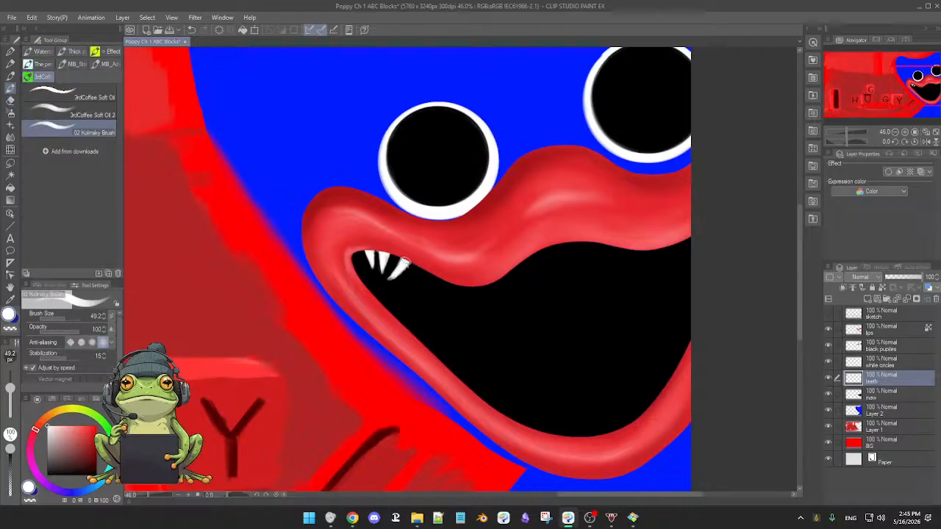
{"action": "key", "text": "e"}
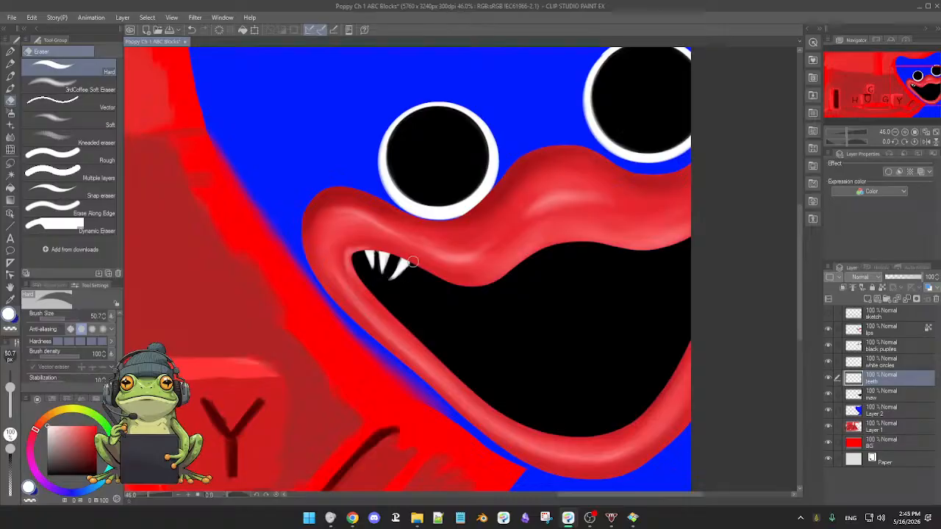
{"action": "scroll", "coordinate": [412, 264], "scroll_direction": "up", "scroll_amount": 4}
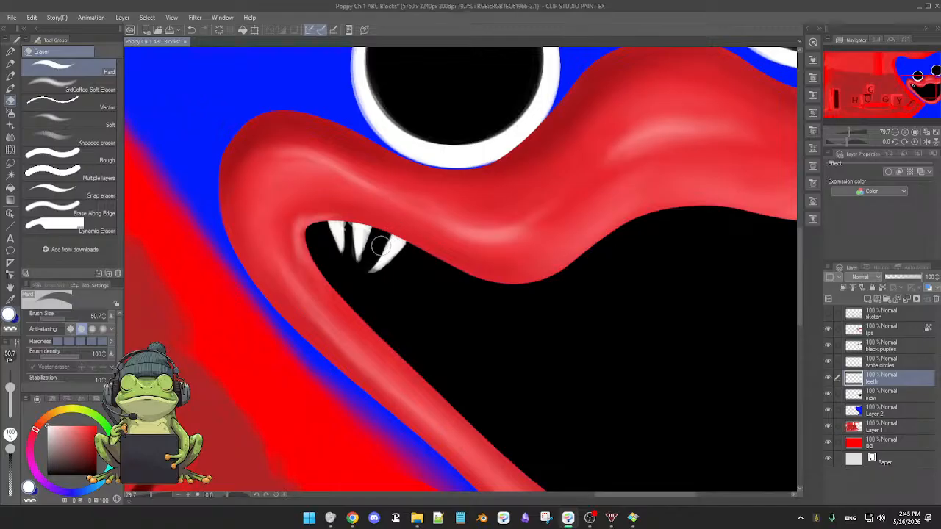
Switch from the Kolinsky brush to the G-pen at size 57.1 for drawing the teeth.
{"action": "key", "text": "b"}
{"action": "scroll", "coordinate": [425, 266], "scroll_direction": "down", "scroll_amount": 2}
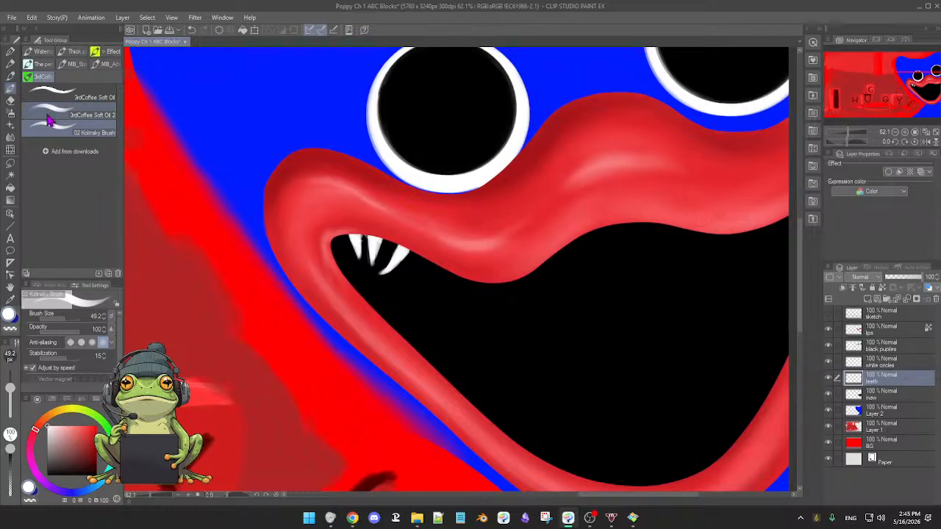
{"action": "left_click", "coordinate": [10, 78]}
{"action": "left_click", "coordinate": [11, 52]}
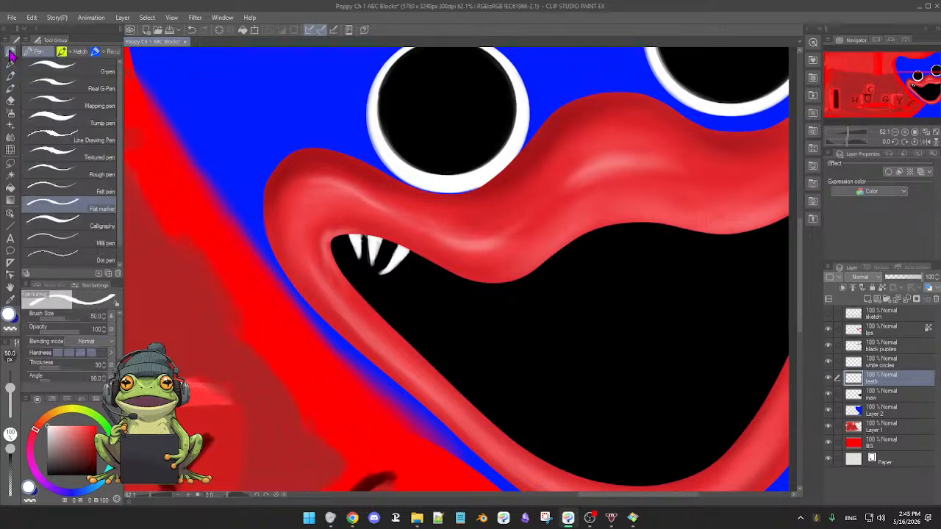
{"action": "left_click", "coordinate": [42, 70]}
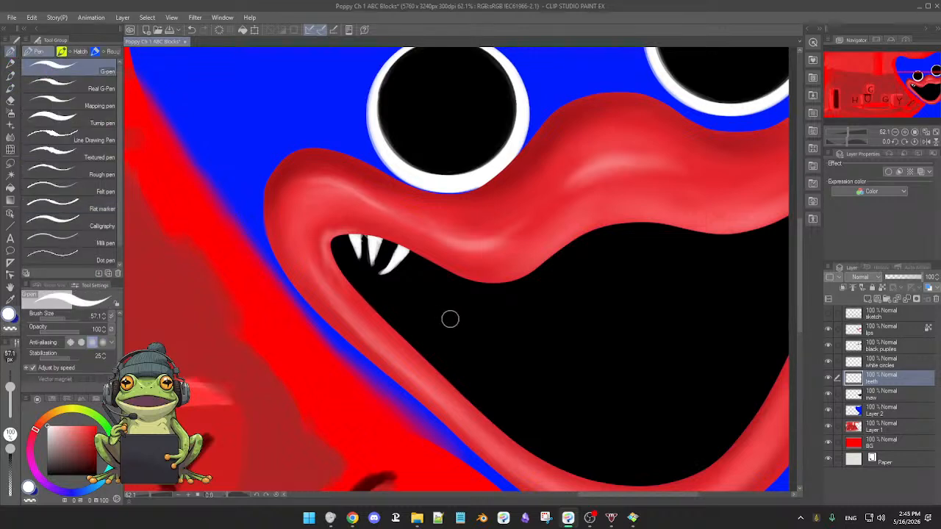
Try out white G-pen tooth strokes in the black maw below the upper lip, undoing and erasing them.
{"action": "mouse_move", "coordinate": [443, 288]}
{"action": "left_mouse_down"}
{"action": "mouse_move", "coordinate": [444, 321]}
{"action": "mouse_move", "coordinate": [451, 299]}
{"action": "mouse_move", "coordinate": [445, 313]}
{"action": "mouse_move", "coordinate": [449, 294]}
{"action": "mouse_move", "coordinate": [438, 294]}
{"action": "mouse_move", "coordinate": [439, 328]}
{"action": "mouse_move", "coordinate": [463, 314]}
{"action": "left_mouse_up"}
{"action": "key", "text": "e"}
{"action": "key", "text": "p"}
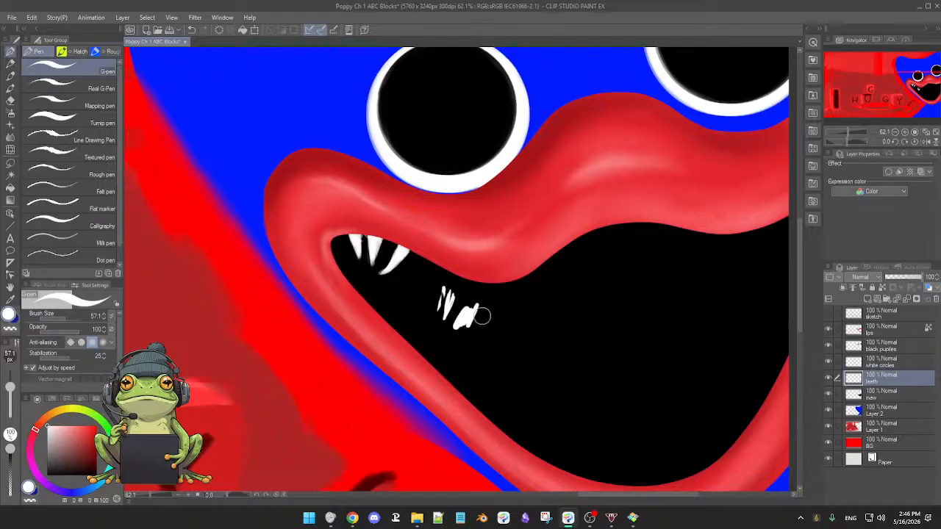
{"action": "key", "text": "ctrl+z"}
{"action": "key", "text": "ctrl+z"}
{"action": "key", "text": "ctrl+z"}
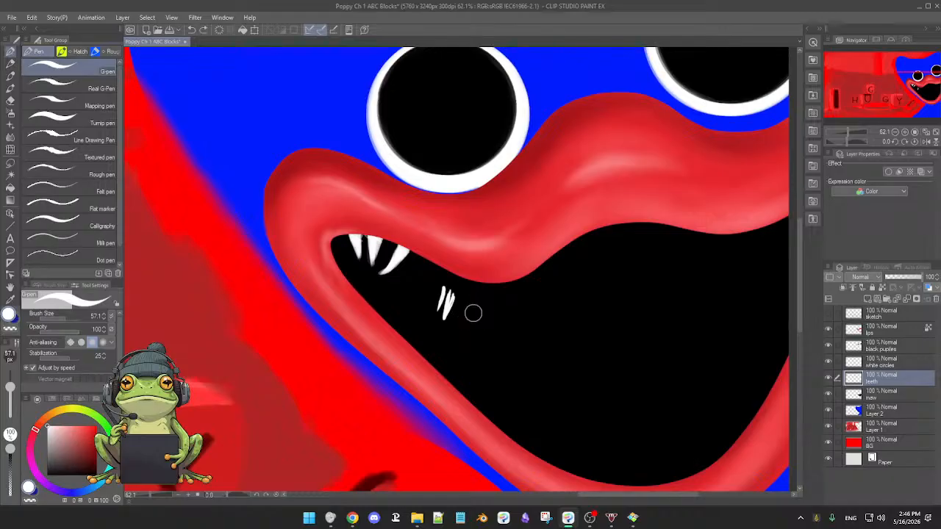
{"action": "key", "text": "e"}
{"action": "mouse_move", "coordinate": [441, 279]}
{"action": "left_mouse_down"}
{"action": "mouse_move", "coordinate": [433, 305]}
{"action": "mouse_move", "coordinate": [449, 301]}
{"action": "mouse_move", "coordinate": [439, 311]}
{"action": "left_mouse_up"}
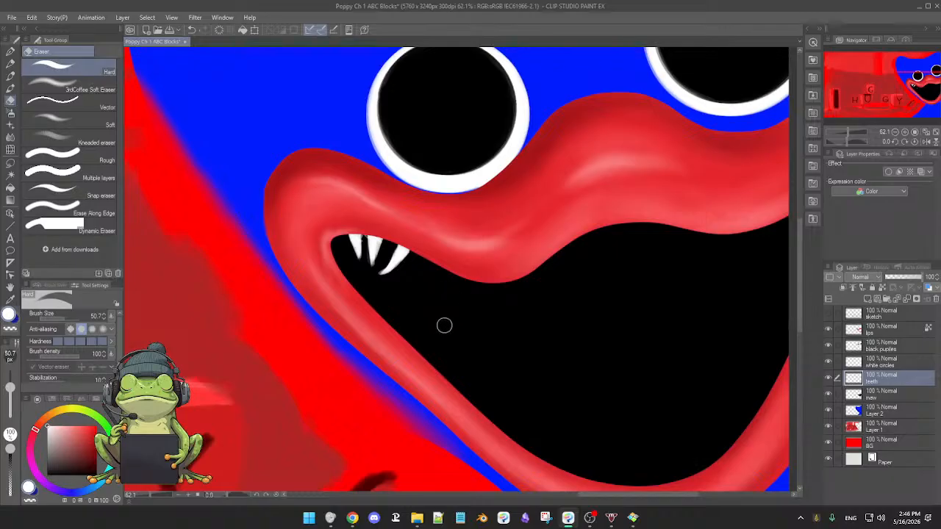
{"action": "key", "text": "p"}
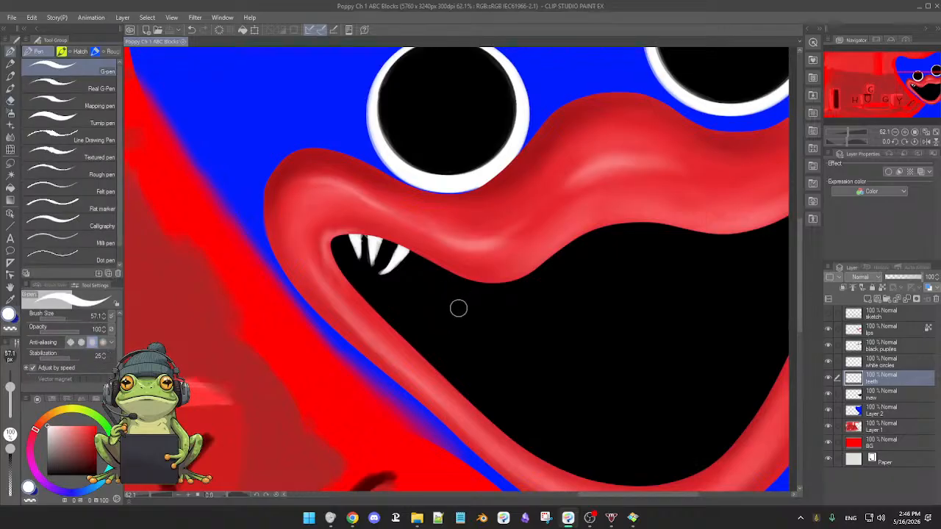
Trim the third fang with the Hard eraser and add a slim, pointed fourth tooth beside it with the G-pen.
{"action": "key", "text": "e"}
{"action": "left_click_drag", "start_coordinate": [389, 249], "coordinate": [379, 273]}
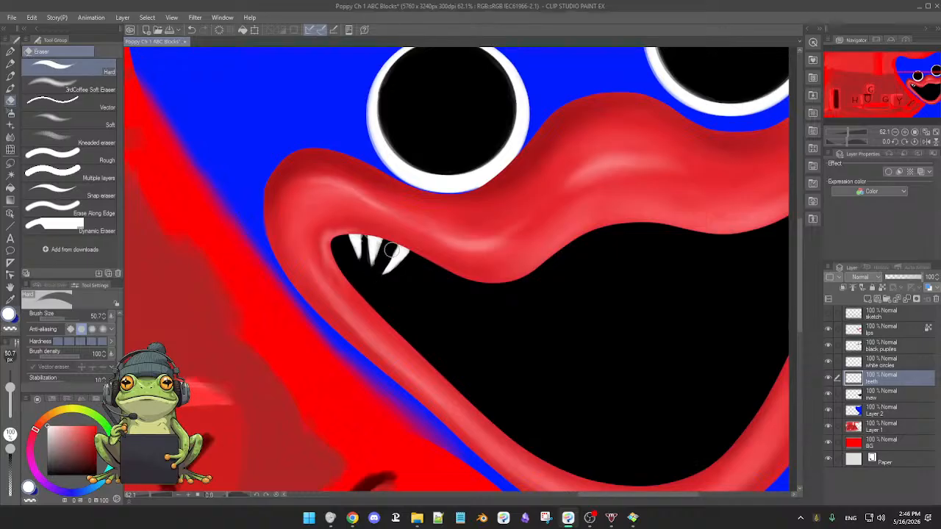
{"action": "key", "text": "p"}
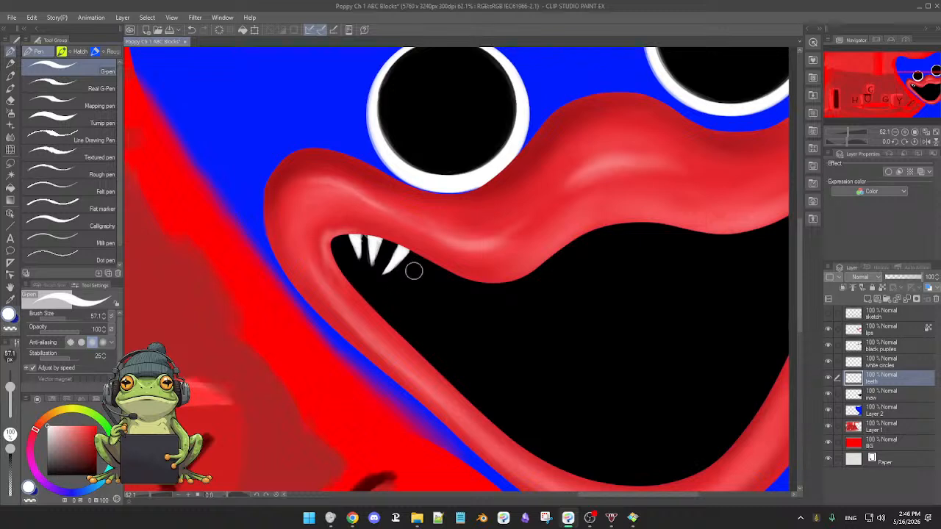
{"action": "left_click_drag", "start_coordinate": [415, 255], "coordinate": [415, 277]}
{"action": "key", "text": "e"}
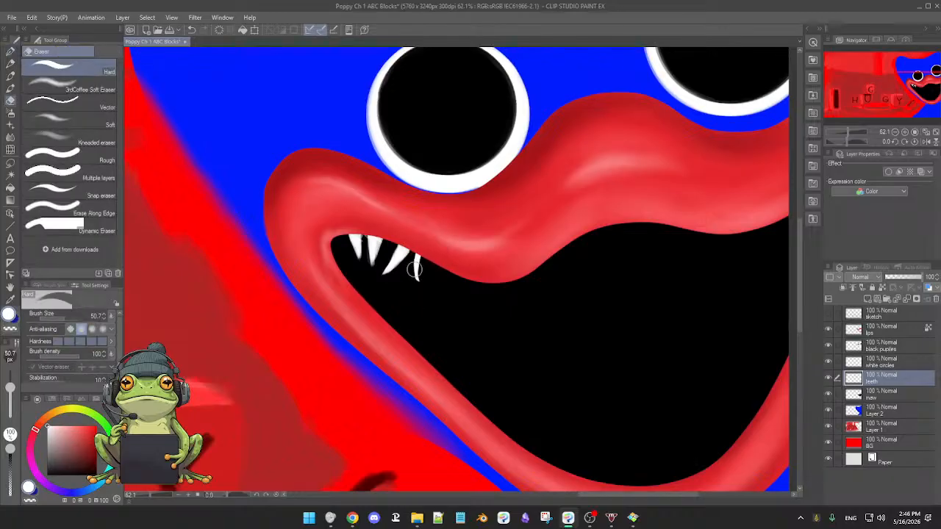
{"action": "key", "text": "p"}
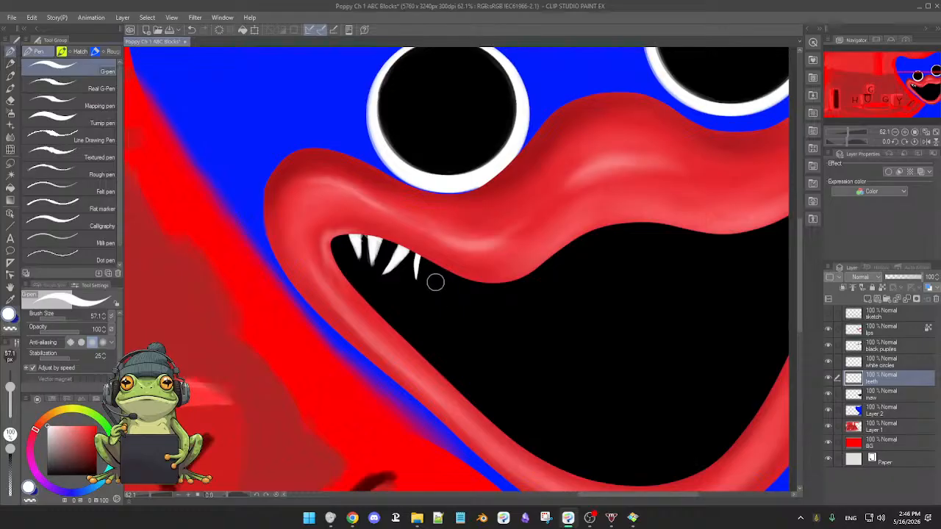
{"action": "scroll", "coordinate": [445, 283], "scroll_direction": "down", "scroll_amount": 3}
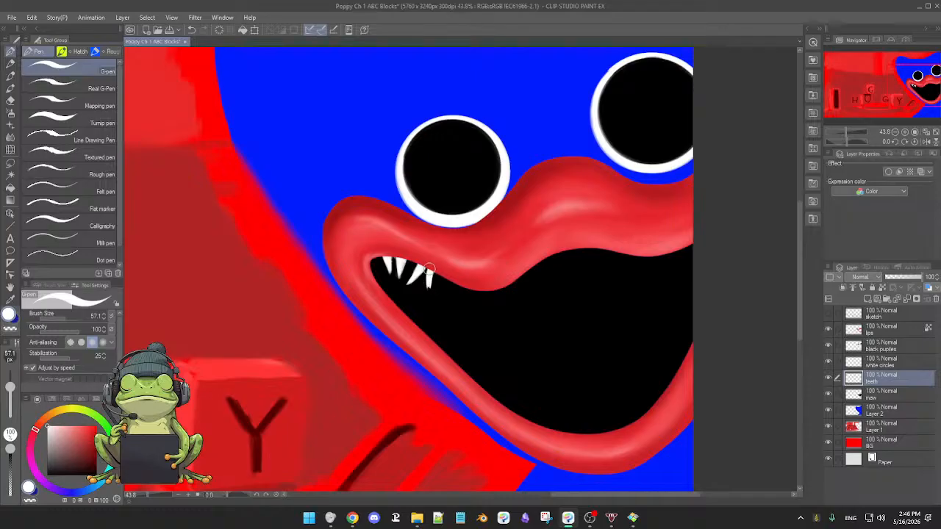
{"action": "key", "text": "e"}
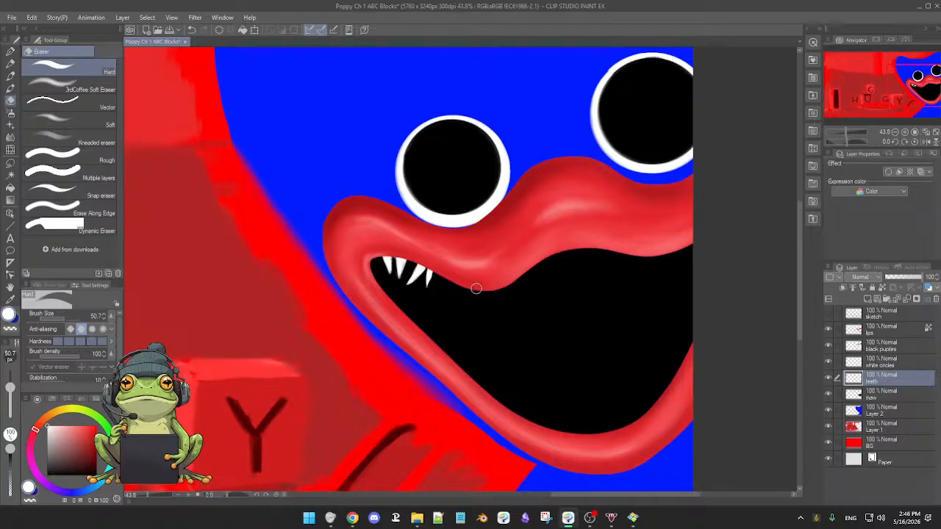
Draw two short white teeth further along under the upper lip with the G-pen and sharpen them with the Hard eraser.
{"action": "key", "text": "p"}
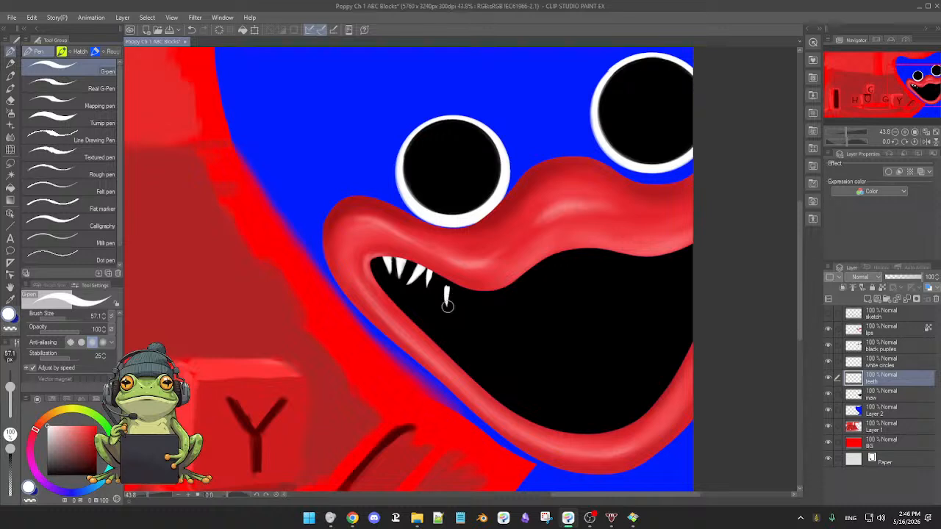
{"action": "key", "text": "e"}
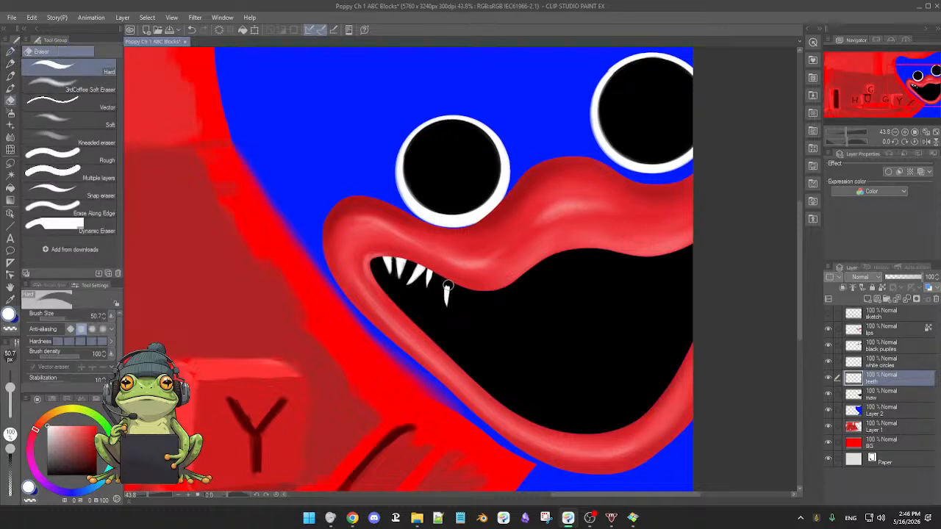
{"action": "key", "text": "p"}
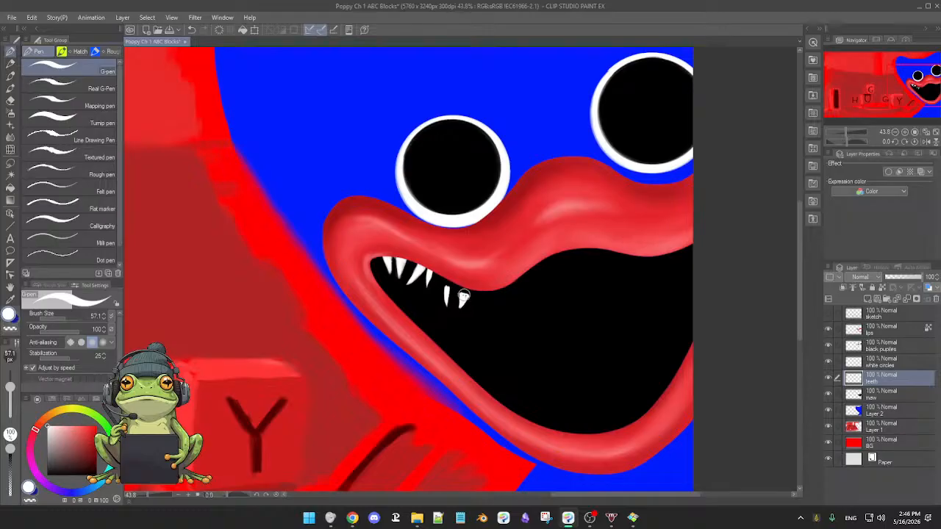
{"action": "key", "text": "e"}
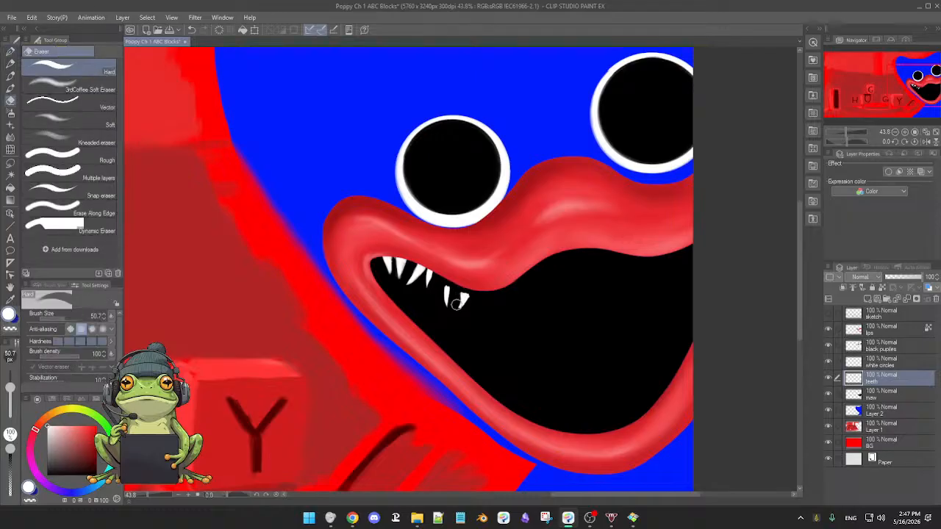
Draw a longer seventh tooth below the lip's lowest dip and trim its edge to a point with the Hard eraser.
{"action": "key", "text": "p"}
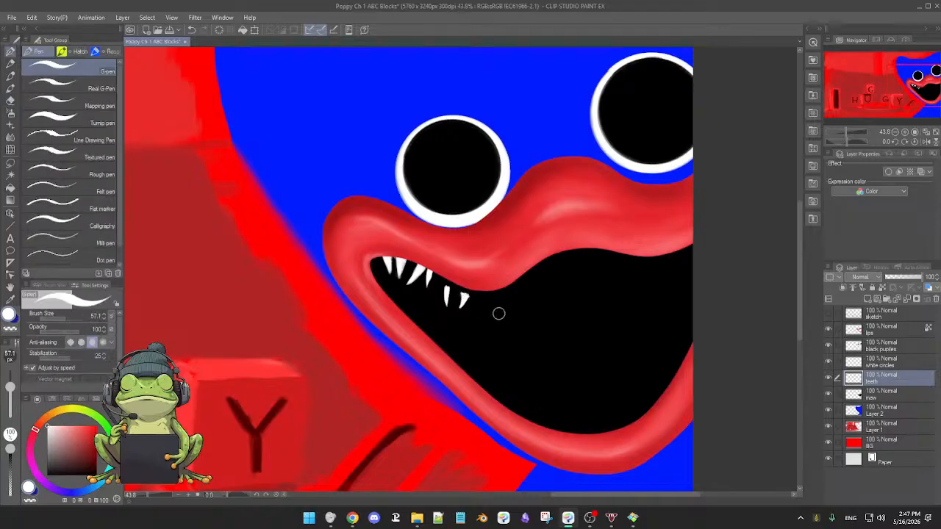
{"action": "left_click_drag", "start_coordinate": [482, 301], "coordinate": [479, 333]}
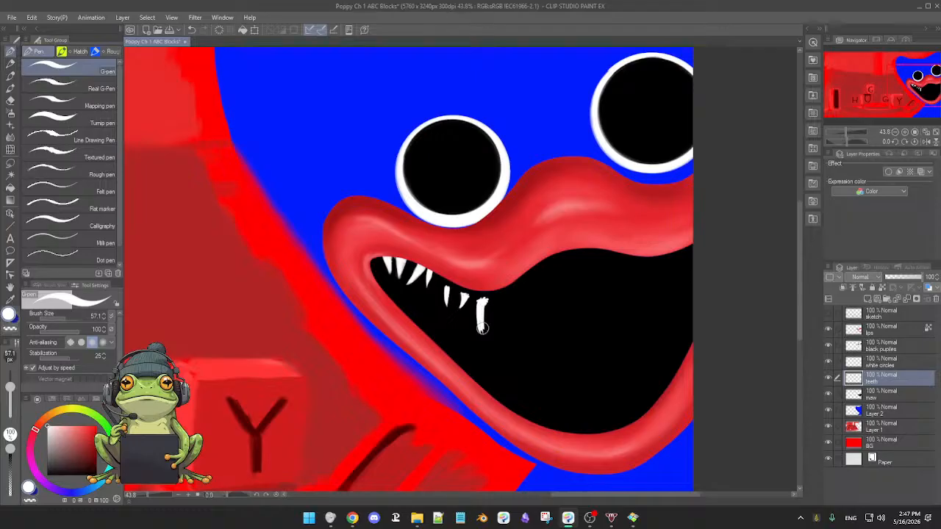
{"action": "key", "text": "e"}
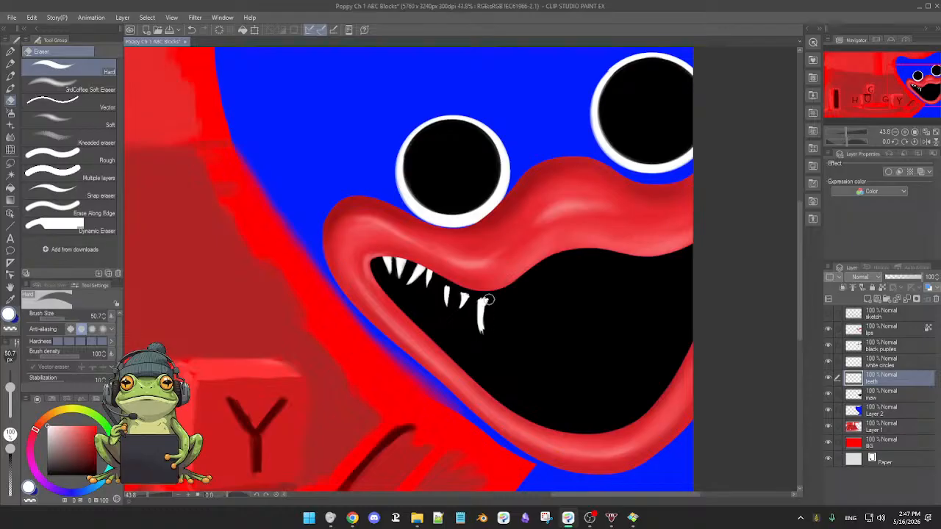
{"action": "left_click_drag", "start_coordinate": [488, 300], "coordinate": [486, 336]}
Draw a long, filled eighth fang where the upper lip starts to rise, undoing its last unwanted strokes.
{"action": "key", "text": "p"}
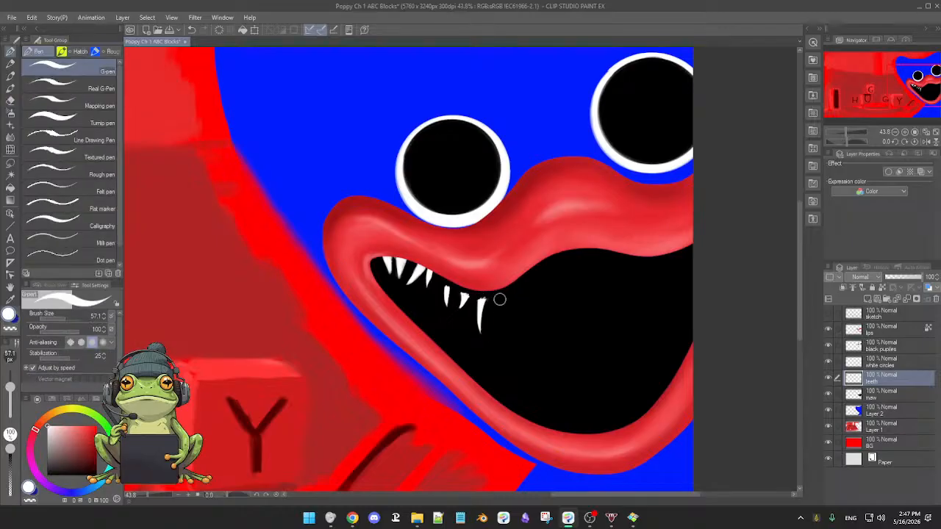
{"action": "left_click_drag", "start_coordinate": [498, 297], "coordinate": [507, 331]}
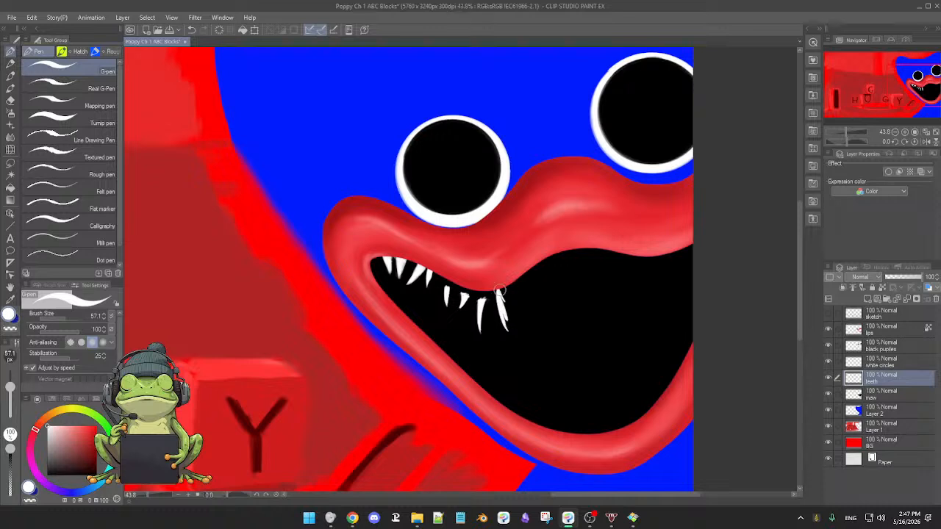
{"action": "left_click_drag", "start_coordinate": [509, 335], "coordinate": [499, 293]}
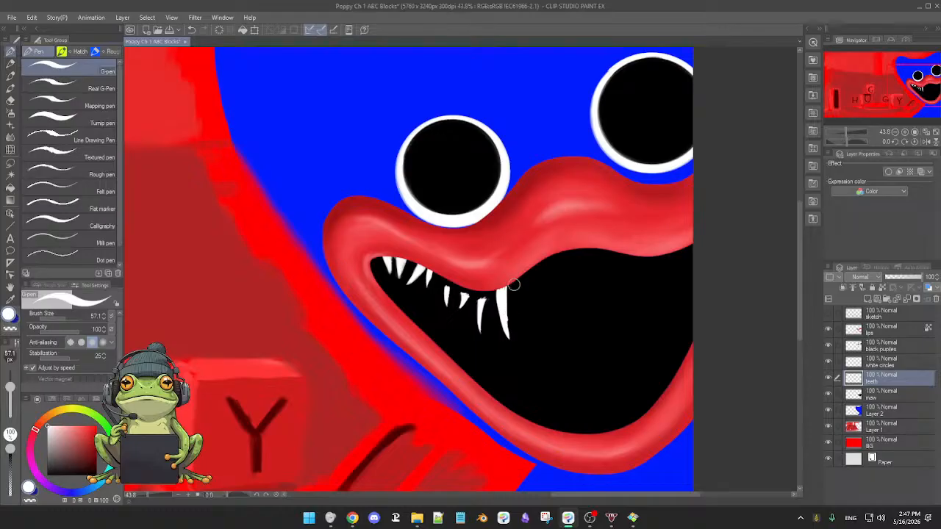
{"action": "key", "text": "ctrl+z"}
{"action": "key", "text": "ctrl+z"}
{"action": "scroll", "coordinate": [505, 281], "scroll_direction": "down", "scroll_amount": 2}
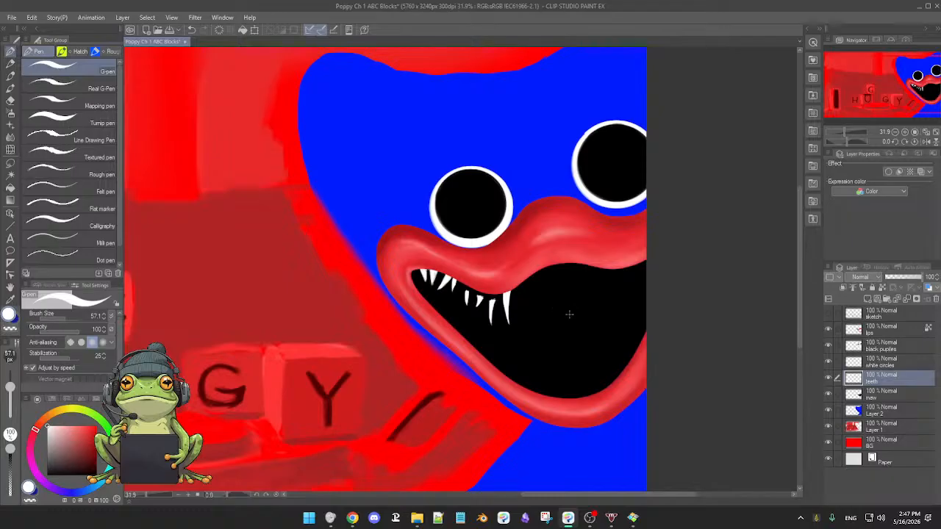
Clean up the top edge of the short fifth tooth with the Hard eraser and return to the G-pen.
{"action": "scroll", "coordinate": [534, 304], "scroll_direction": "up", "scroll_amount": 4}
{"action": "key", "text": "e"}
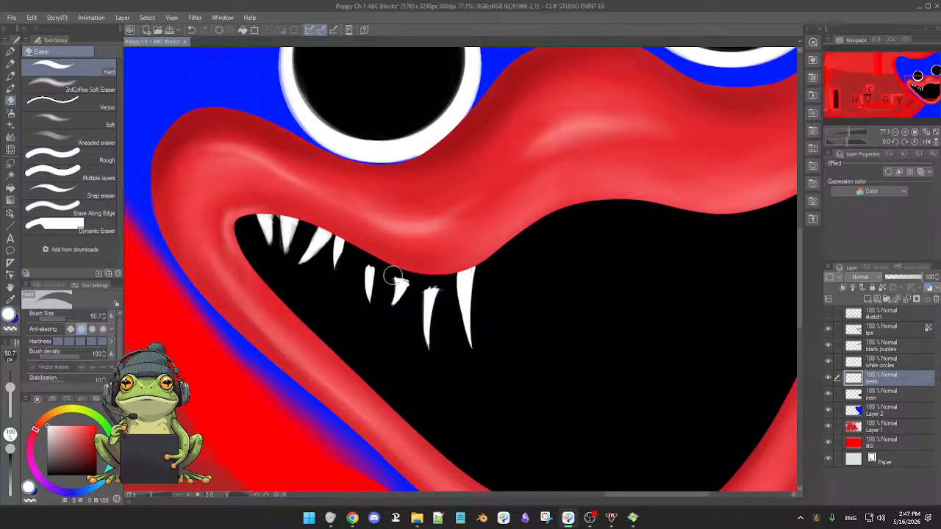
{"action": "left_click_drag", "start_coordinate": [376, 265], "coordinate": [368, 266]}
{"action": "key", "text": "p"}
{"action": "scroll", "coordinate": [500, 303], "scroll_direction": "down", "scroll_amount": 2}
{"action": "scroll", "coordinate": [504, 300], "scroll_direction": "up", "scroll_amount": 2}
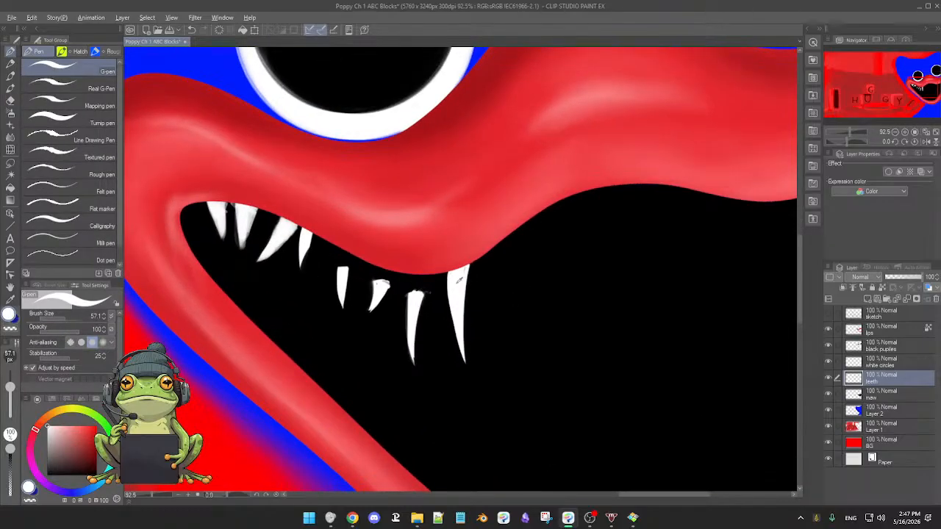
Reduce the 02 Kolinsky Brush to size 32.2.
{"action": "key", "text": "b"}
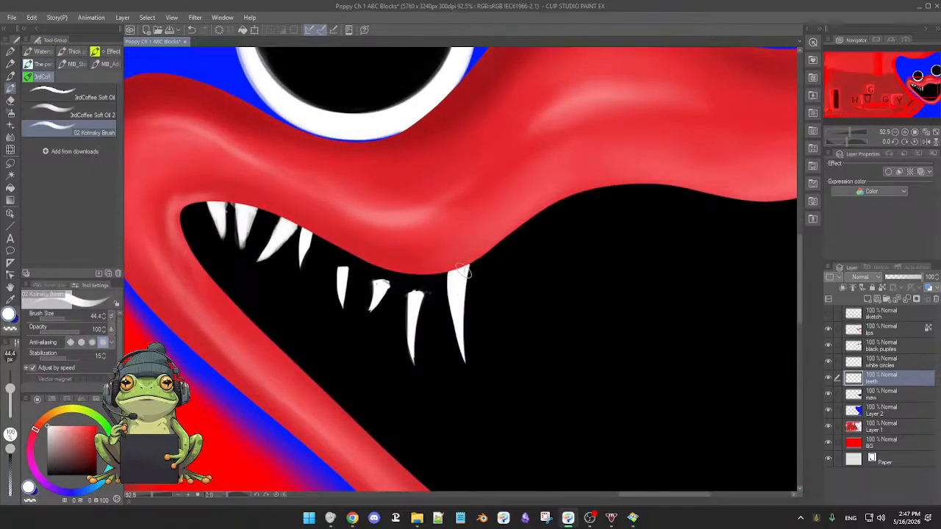
{"action": "key", "text": "bracketleft"}
{"action": "key", "text": "bracketleft"}
{"action": "key", "text": "b"}
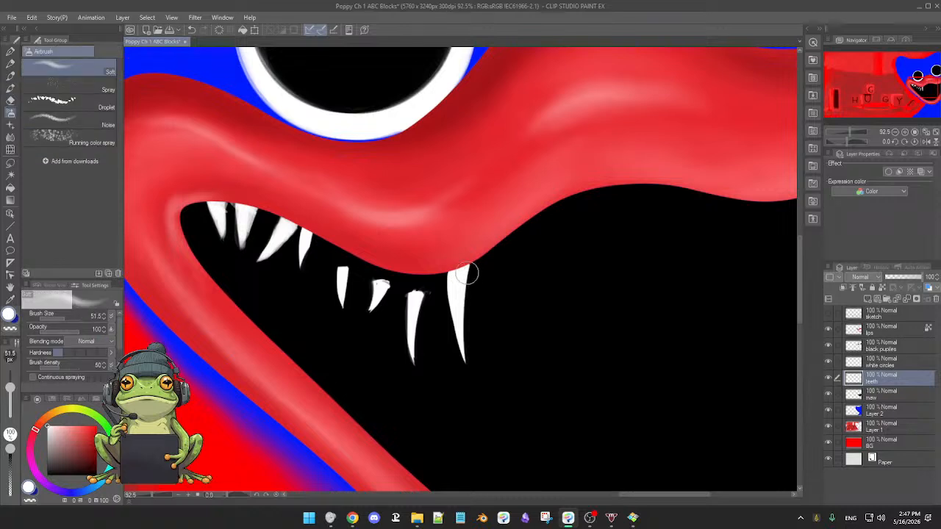
{"action": "key", "text": "b"}
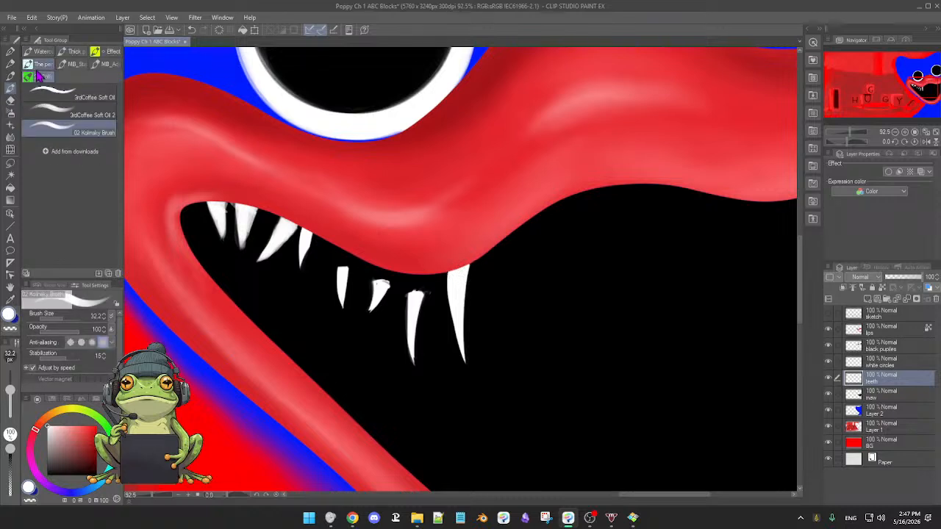
Try white test strokes in the open maw with the Real G-Pen at size 107.2 and undo them.
{"action": "left_click", "coordinate": [11, 75]}
{"action": "left_click", "coordinate": [10, 50]}
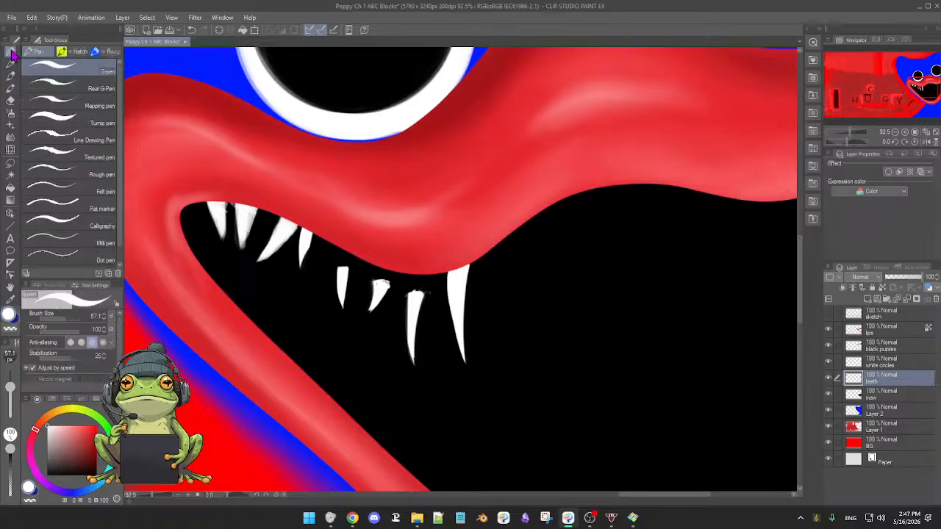
{"action": "left_click", "coordinate": [52, 88]}
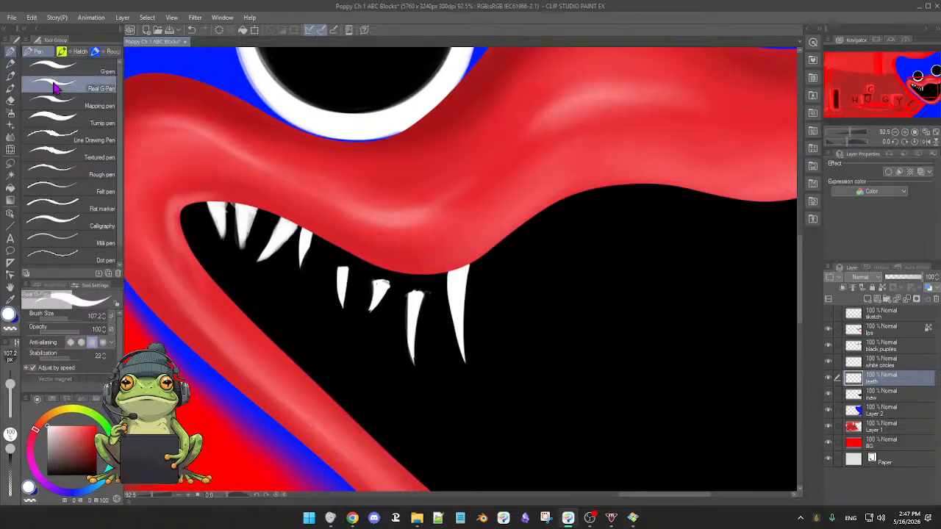
{"action": "mouse_move", "coordinate": [522, 323]}
{"action": "left_mouse_down"}
{"action": "mouse_move", "coordinate": [551, 302]}
{"action": "mouse_move", "coordinate": [535, 344]}
{"action": "left_mouse_up"}
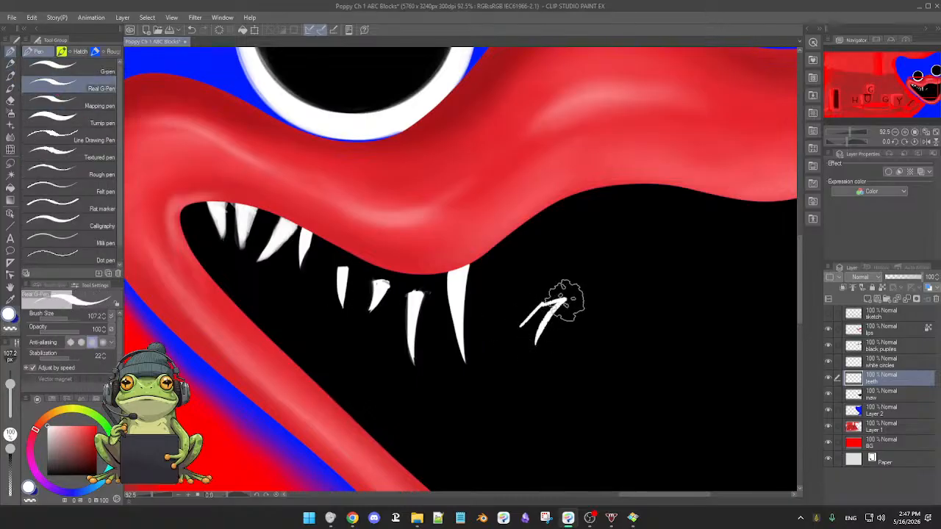
{"action": "mouse_move", "coordinate": [552, 286]}
{"action": "left_mouse_down"}
{"action": "mouse_move", "coordinate": [601, 268]}
{"action": "mouse_move", "coordinate": [555, 328]}
{"action": "mouse_move", "coordinate": [563, 314]}
{"action": "mouse_move", "coordinate": [601, 311]}
{"action": "mouse_move", "coordinate": [590, 348]}
{"action": "mouse_move", "coordinate": [593, 292]}
{"action": "mouse_move", "coordinate": [606, 324]}
{"action": "left_mouse_up"}
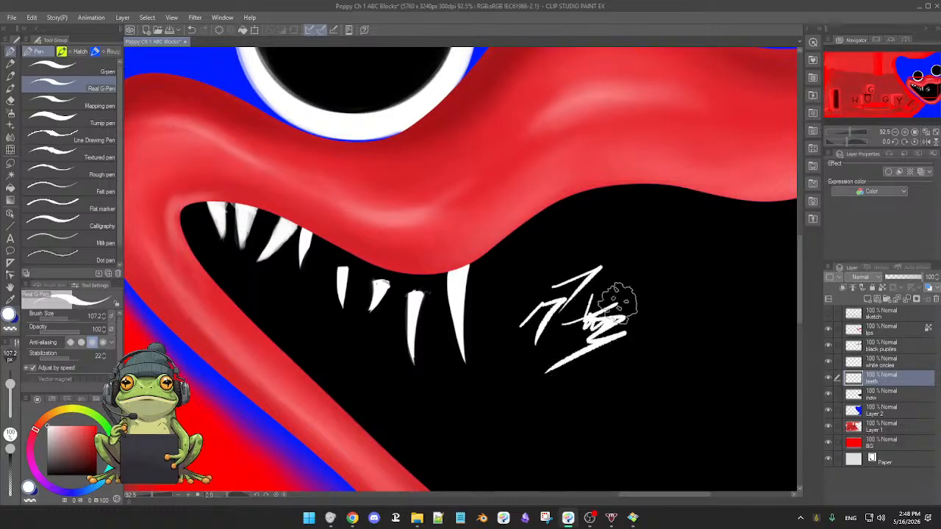
{"action": "key", "text": "ctrl+z"}
{"action": "key", "text": "ctrl+z"}
{"action": "key", "text": "ctrl+z"}
{"action": "key", "text": "ctrl+z"}
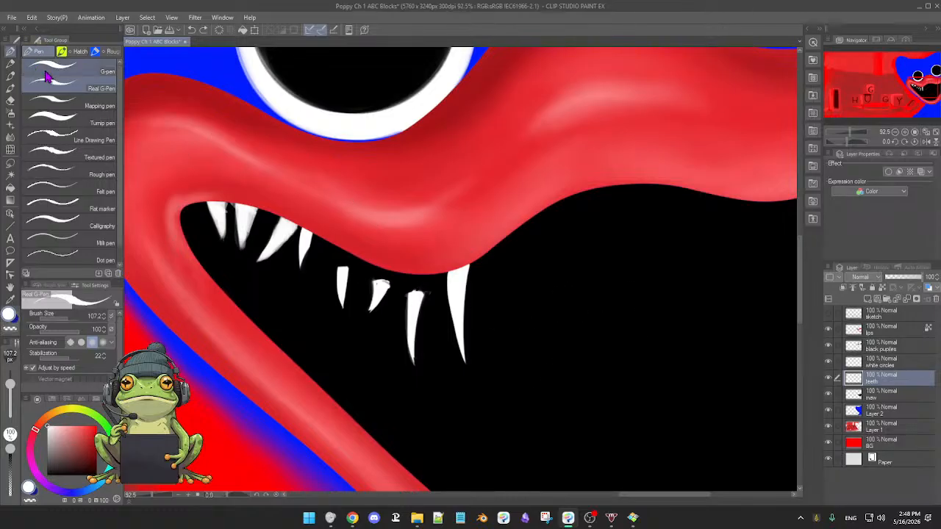
Try white test strokes in the open maw with the Turnip pen at sizes 24.2 and 26.
{"action": "left_click", "coordinate": [65, 123]}
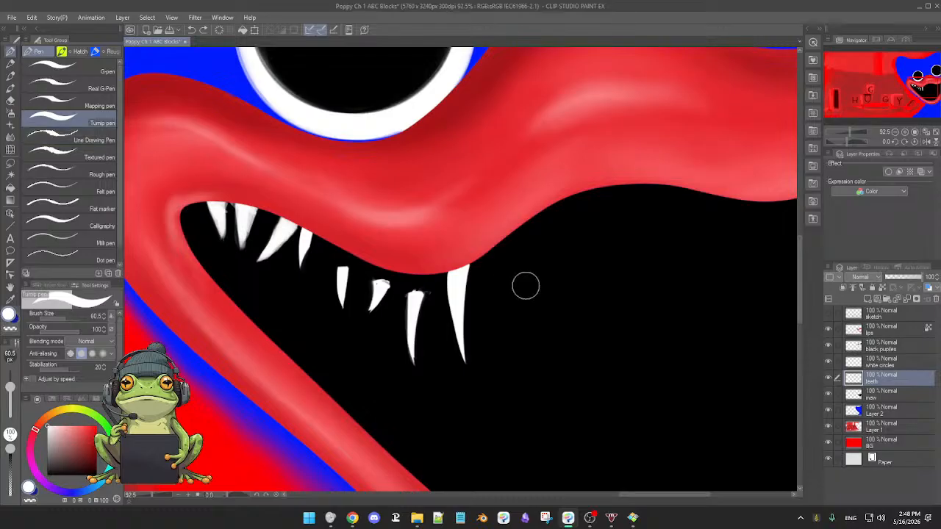
{"action": "mouse_move", "coordinate": [532, 285]}
{"action": "left_mouse_down"}
{"action": "mouse_move", "coordinate": [531, 306]}
{"action": "mouse_move", "coordinate": [561, 310]}
{"action": "mouse_move", "coordinate": [555, 317]}
{"action": "left_mouse_up"}
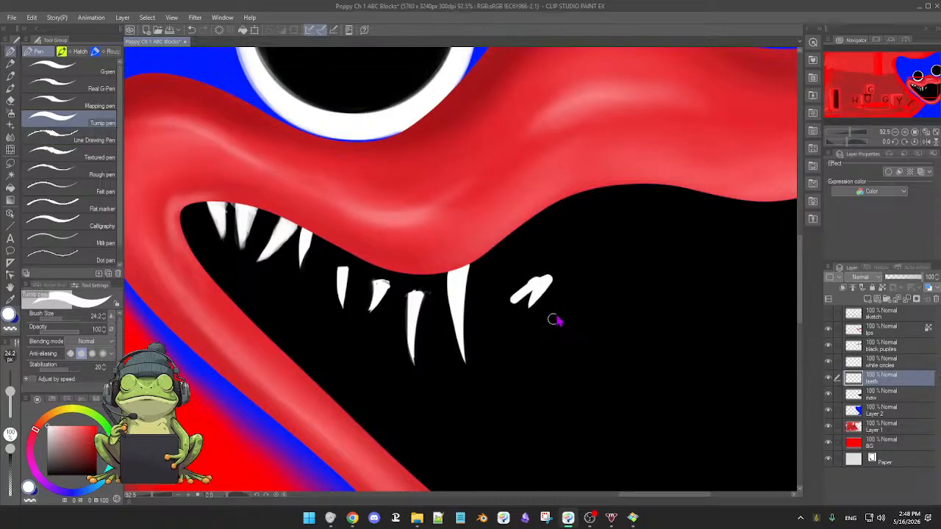
{"action": "left_click_drag", "start_coordinate": [576, 239], "coordinate": [565, 310]}
{"action": "mouse_move", "coordinate": [572, 243]}
{"action": "left_mouse_down"}
{"action": "mouse_move", "coordinate": [564, 309]}
{"action": "mouse_move", "coordinate": [566, 285]}
{"action": "left_mouse_up"}
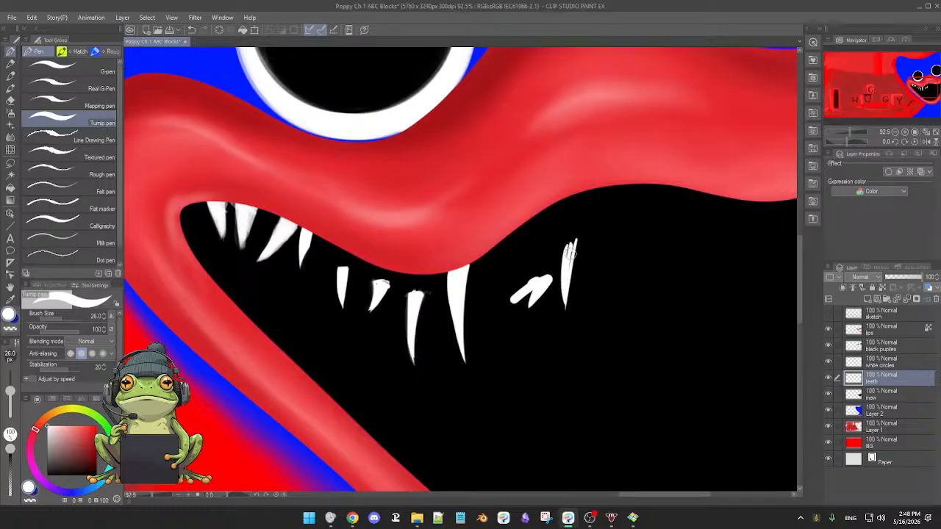
{"action": "left_click_drag", "start_coordinate": [588, 243], "coordinate": [581, 301]}
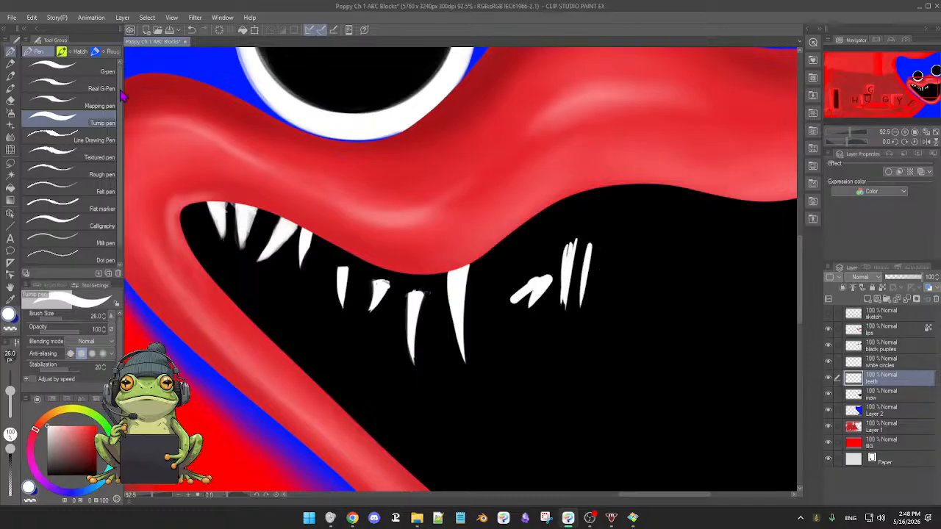
Compare a white G-pen test stroke at size 57.1 with Turnip pen strokes at size 26 in the open maw.
{"action": "left_click", "coordinate": [78, 67]}
{"action": "mouse_move", "coordinate": [501, 360]}
{"action": "left_mouse_down"}
{"action": "mouse_move", "coordinate": [610, 336]}
{"action": "mouse_move", "coordinate": [595, 370]}
{"action": "left_mouse_up"}
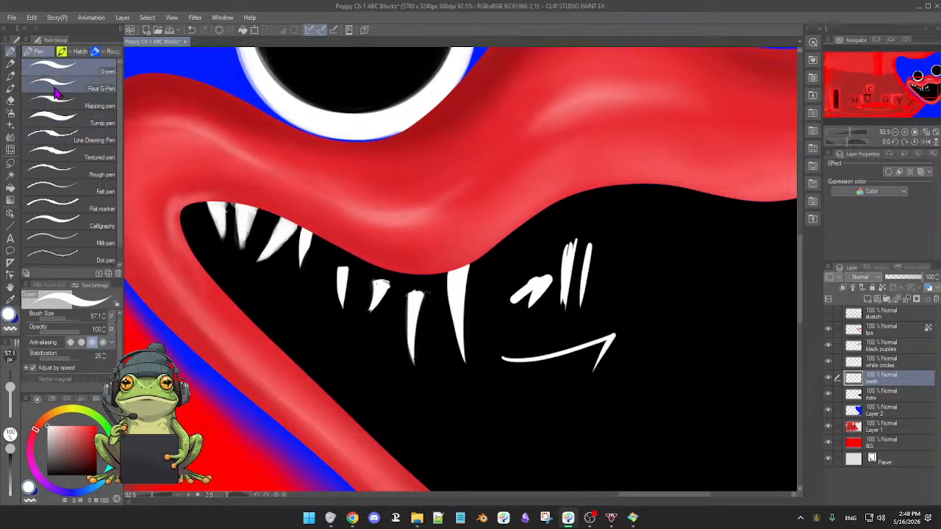
{"action": "left_click", "coordinate": [53, 118]}
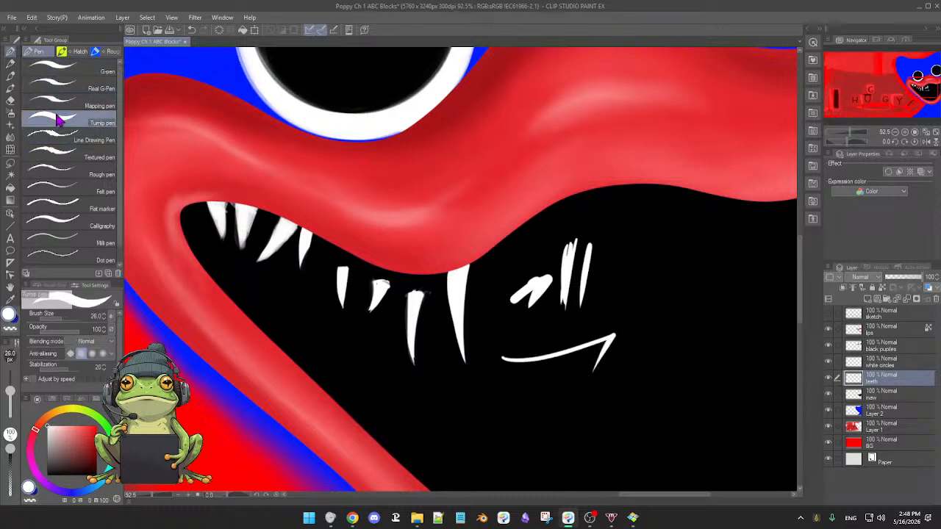
{"action": "left_click_drag", "start_coordinate": [526, 332], "coordinate": [604, 316]}
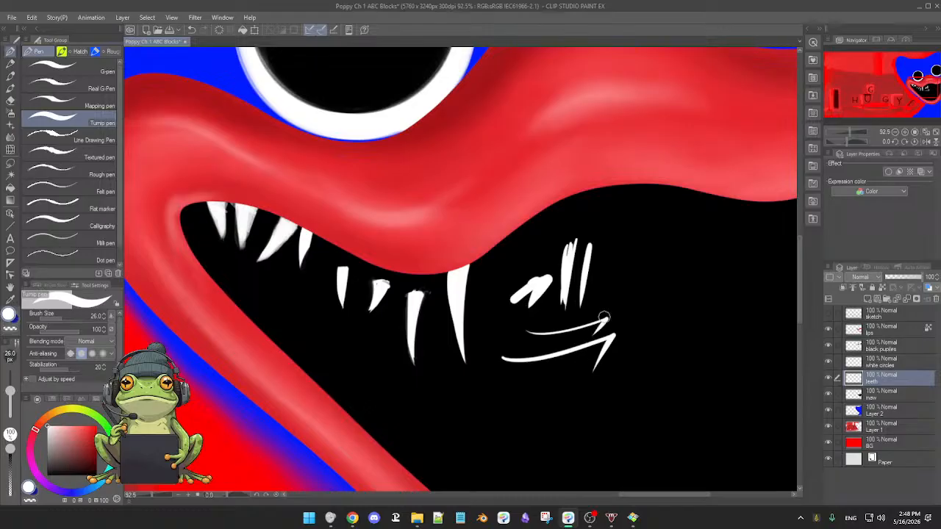
{"action": "mouse_move", "coordinate": [522, 378]}
{"action": "left_mouse_down"}
{"action": "mouse_move", "coordinate": [572, 374]}
{"action": "mouse_move", "coordinate": [550, 408]}
{"action": "left_mouse_up"}
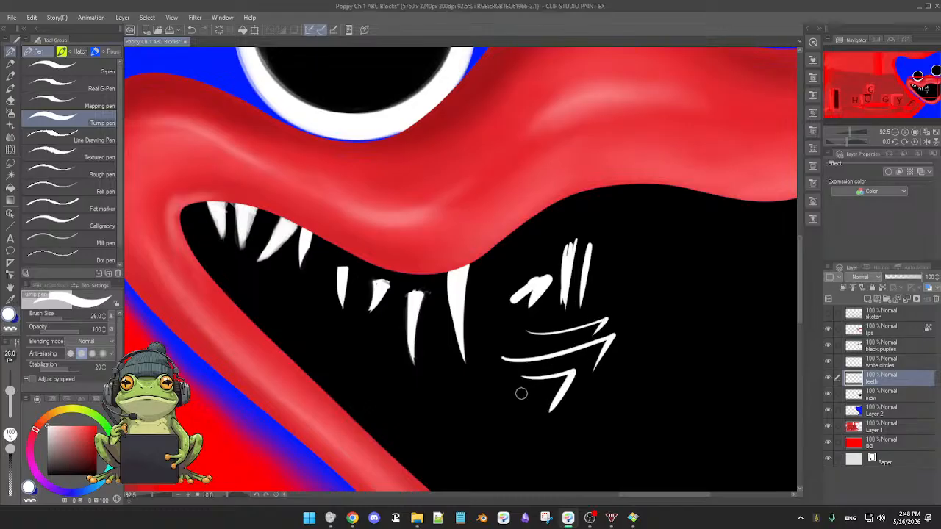
{"action": "left_click_drag", "start_coordinate": [519, 380], "coordinate": [509, 417]}
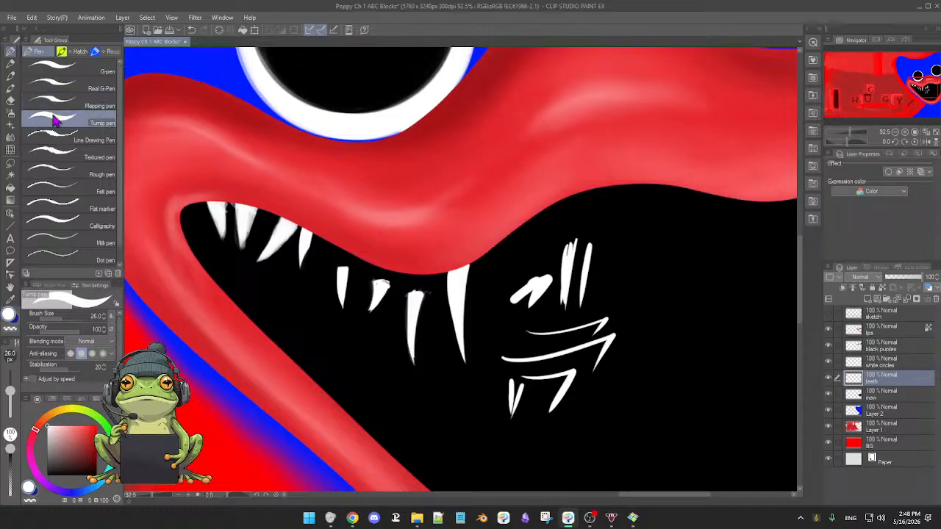
Try more white strokes with the G-pen at size 57.1 and undo all the test strokes in the maw.
{"action": "left_click", "coordinate": [65, 71]}
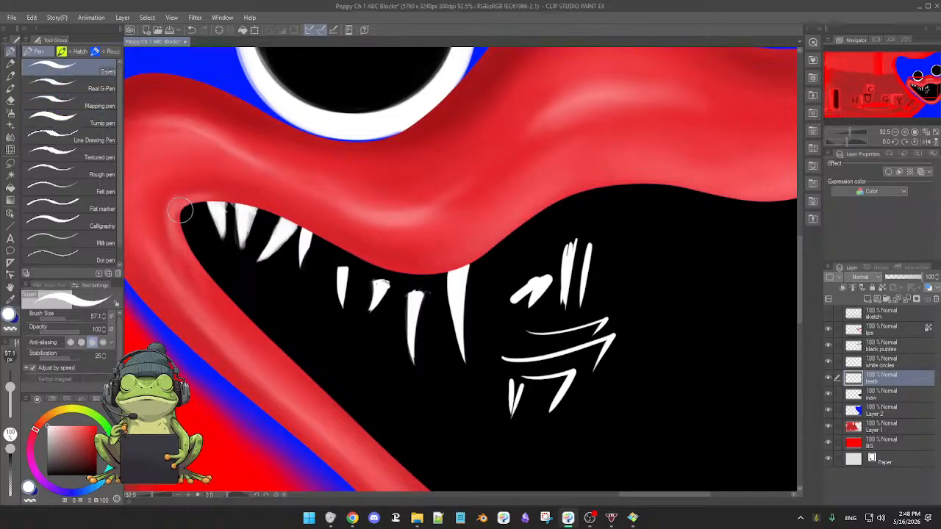
{"action": "left_click_drag", "start_coordinate": [482, 350], "coordinate": [519, 339]}
{"action": "mouse_move", "coordinate": [508, 336]}
{"action": "left_mouse_down"}
{"action": "mouse_move", "coordinate": [487, 368]}
{"action": "mouse_move", "coordinate": [479, 401]}
{"action": "mouse_move", "coordinate": [494, 377]}
{"action": "mouse_move", "coordinate": [484, 408]}
{"action": "left_mouse_up"}
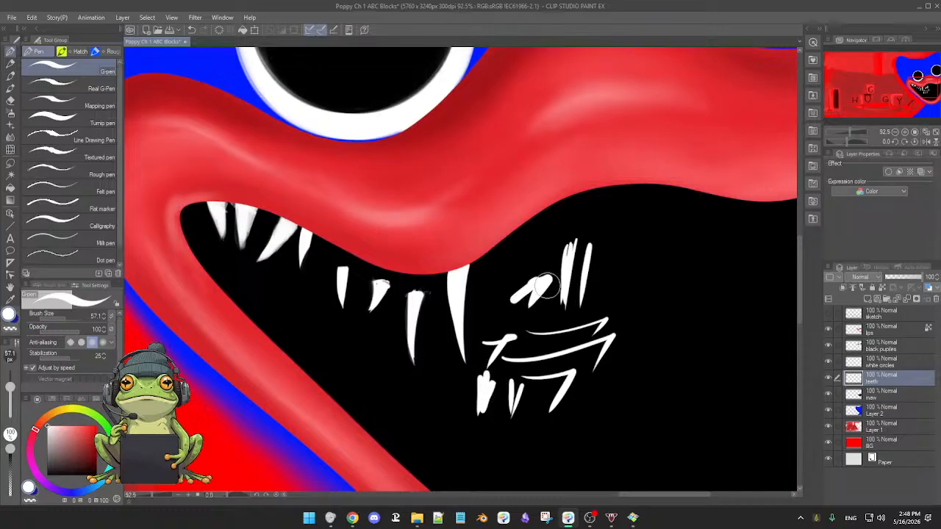
{"action": "key", "text": "ctrl+z"}
{"action": "key", "text": "ctrl+z"}
{"action": "key", "text": "ctrl+z"}
{"action": "key", "text": "ctrl+z"}
{"action": "key", "text": "ctrl+z"}
{"action": "key", "text": "ctrl+z"}
{"action": "key", "text": "ctrl+z"}
{"action": "key", "text": "ctrl+z"}
{"action": "key", "text": "ctrl+z"}
{"action": "key", "text": "ctrl+z"}
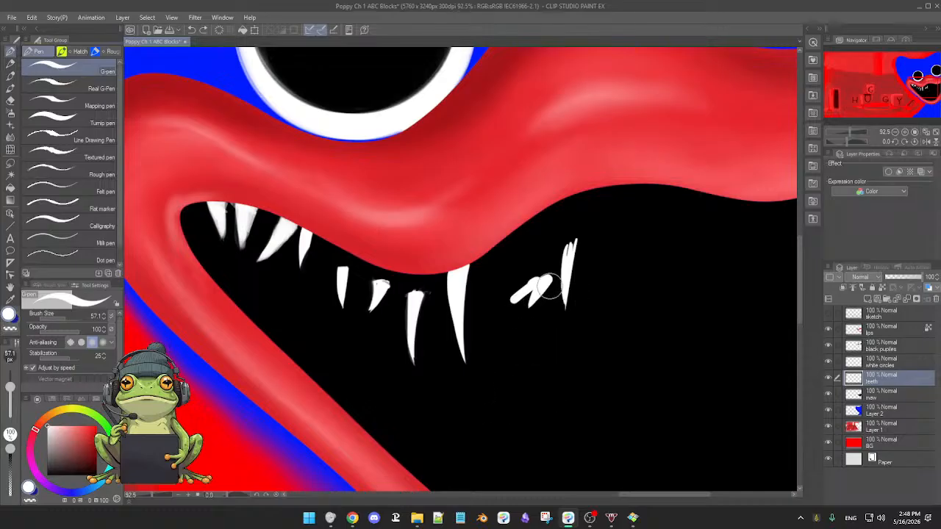
{"action": "key", "text": "ctrl+z"}
{"action": "key", "text": "ctrl+z"}
{"action": "key", "text": "ctrl+z"}
{"action": "key", "text": "ctrl+z"}
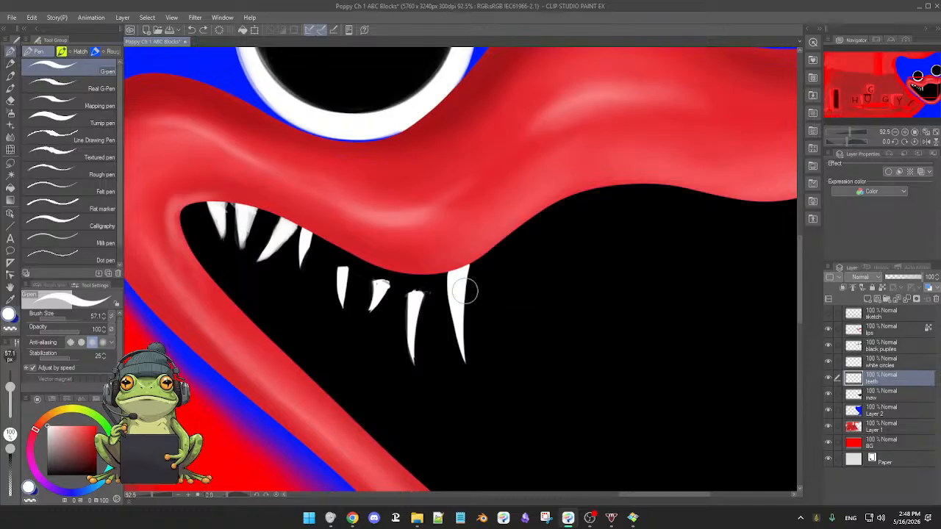
Draw a tiny ninth tooth just right of the long eighth fang with the G-pen and trim it with the Hard eraser at size 56.1.
{"action": "key", "text": "e"}
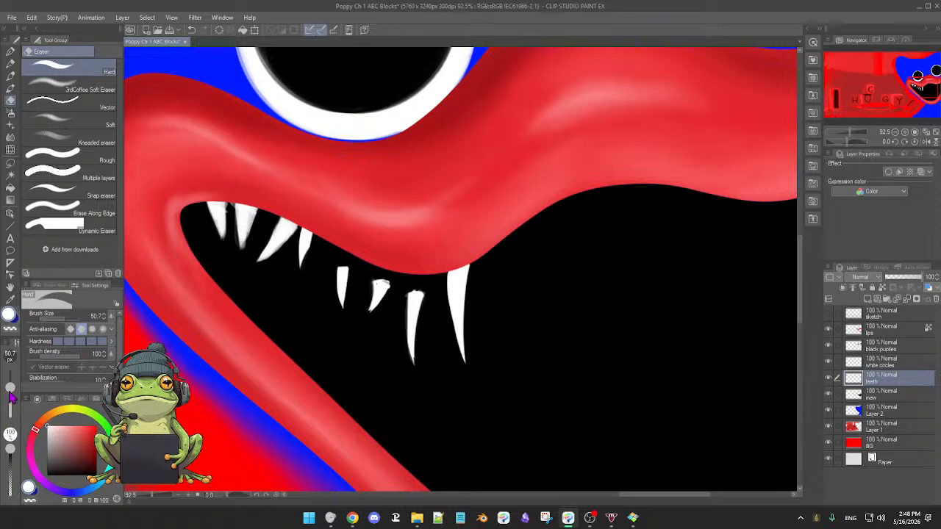
{"action": "left_click_drag", "start_coordinate": [10, 394], "coordinate": [9, 389]}
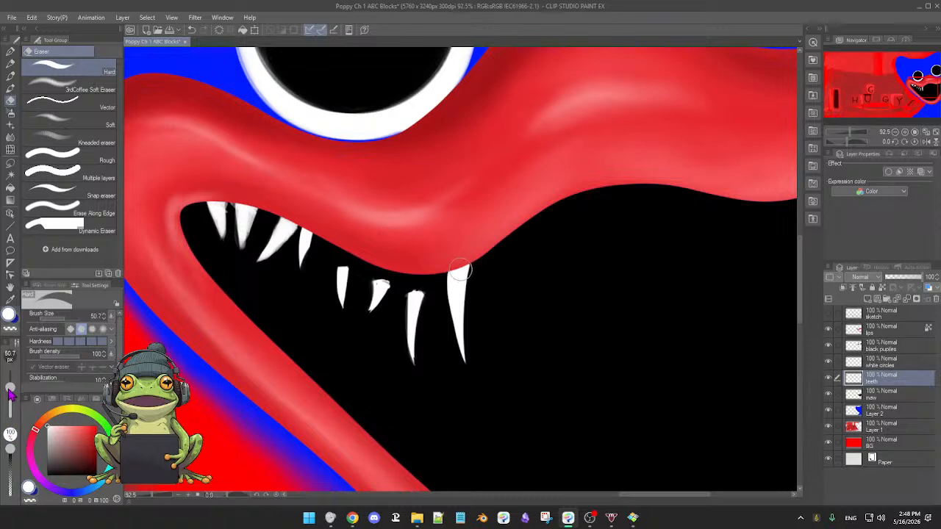
{"action": "key", "text": "p"}
{"action": "left_click_drag", "start_coordinate": [570, 306], "coordinate": [565, 307]}
{"action": "mouse_move", "coordinate": [535, 276]}
{"action": "left_mouse_down"}
{"action": "mouse_move", "coordinate": [547, 240]}
{"action": "mouse_move", "coordinate": [527, 272]}
{"action": "mouse_move", "coordinate": [509, 272]}
{"action": "mouse_move", "coordinate": [509, 261]}
{"action": "mouse_move", "coordinate": [507, 281]}
{"action": "mouse_move", "coordinate": [502, 261]}
{"action": "mouse_move", "coordinate": [519, 259]}
{"action": "mouse_move", "coordinate": [501, 262]}
{"action": "mouse_move", "coordinate": [501, 283]}
{"action": "mouse_move", "coordinate": [505, 257]}
{"action": "mouse_move", "coordinate": [502, 286]}
{"action": "left_mouse_up"}
{"action": "key", "text": "e"}
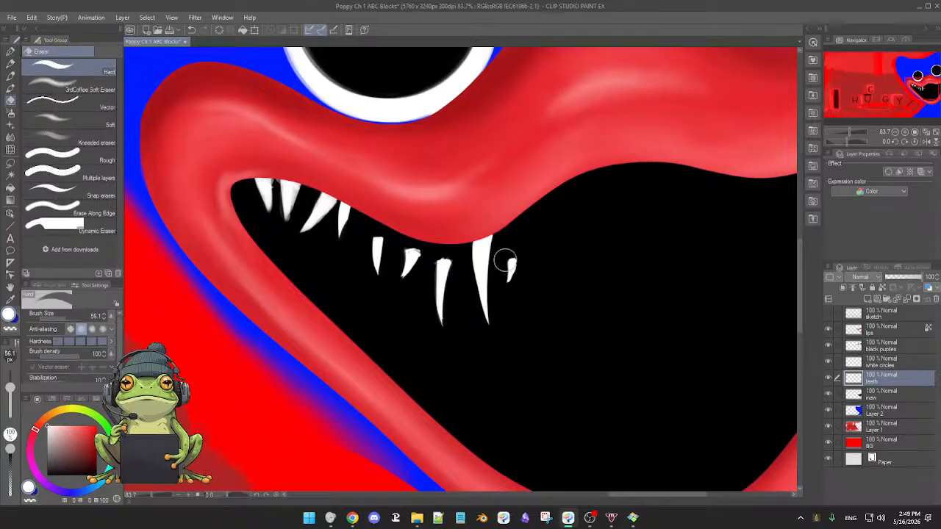
{"action": "key", "text": "p"}
Draw a long, narrow tenth fang hanging from the rising upper lip and sharpen its edges with the Hard eraser.
{"action": "scroll", "coordinate": [561, 285], "scroll_direction": "down", "scroll_amount": 2}
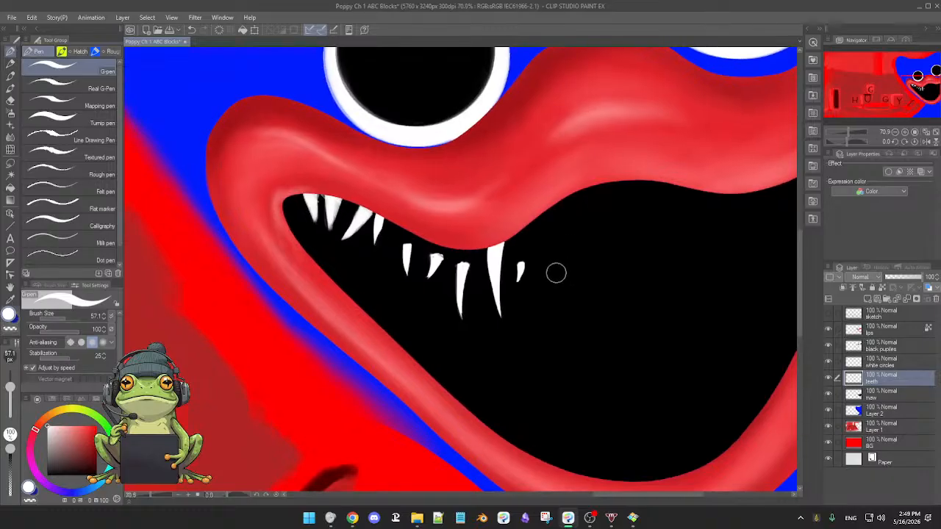
{"action": "scroll", "coordinate": [561, 285], "scroll_direction": "up", "scroll_amount": 3}
{"action": "scroll", "coordinate": [577, 273], "scroll_direction": "down", "scroll_amount": 2}
{"action": "scroll", "coordinate": [561, 278], "scroll_direction": "down", "scroll_amount": 3}
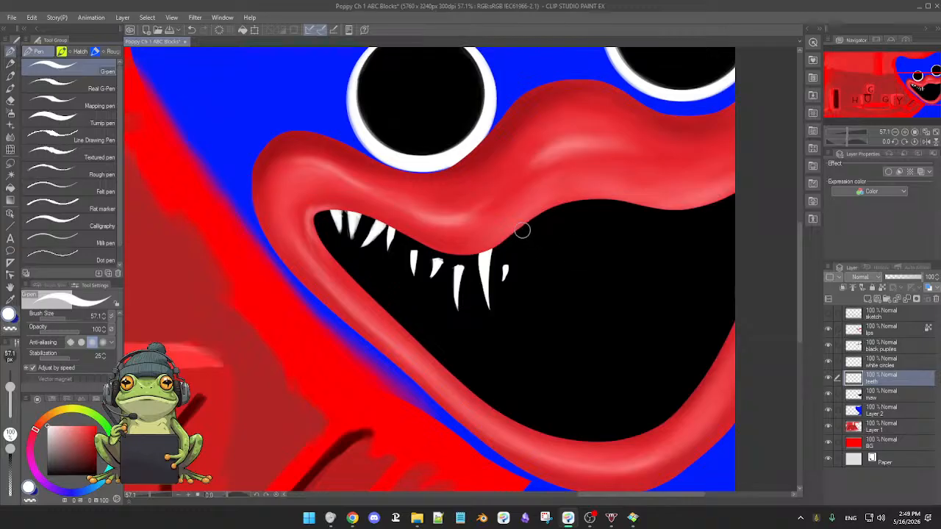
{"action": "mouse_move", "coordinate": [520, 229]}
{"action": "left_mouse_down"}
{"action": "mouse_move", "coordinate": [534, 290]}
{"action": "mouse_move", "coordinate": [520, 254]}
{"action": "mouse_move", "coordinate": [531, 295]}
{"action": "left_mouse_up"}
{"action": "key", "text": "ctrl+z"}
{"action": "left_click_drag", "start_coordinate": [521, 236], "coordinate": [529, 283]}
{"action": "left_click_drag", "start_coordinate": [519, 250], "coordinate": [530, 284]}
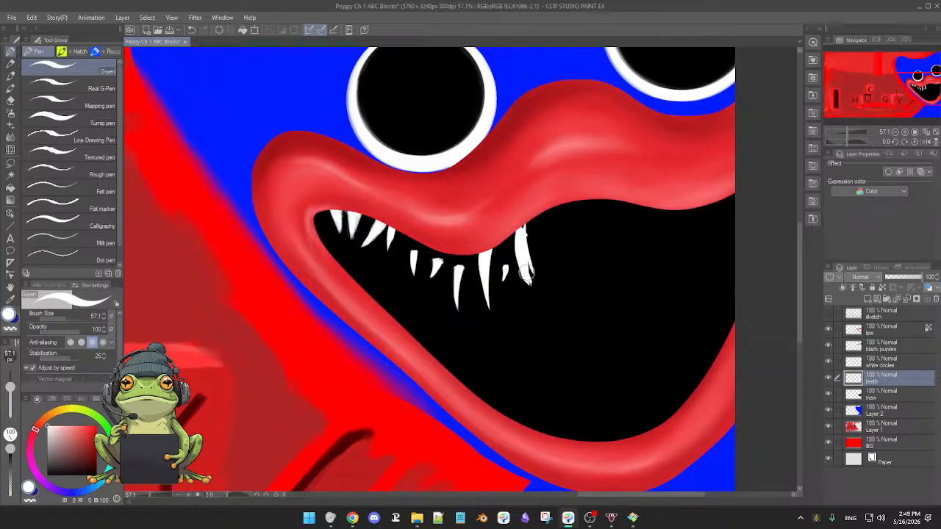
{"action": "key", "text": "e"}
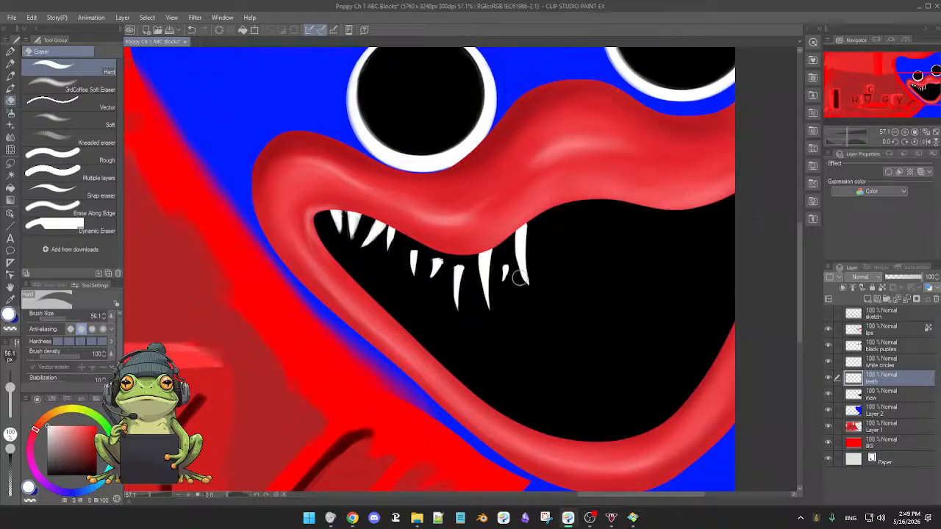
Add a short eleventh tooth with the G-pen right of the tenth fang and carve it to a point with the Hard eraser.
{"action": "key", "text": "p"}
{"action": "mouse_move", "coordinate": [607, 272]}
{"action": "left_mouse_down"}
{"action": "mouse_move", "coordinate": [592, 298]}
{"action": "mouse_move", "coordinate": [599, 277]}
{"action": "left_mouse_up"}
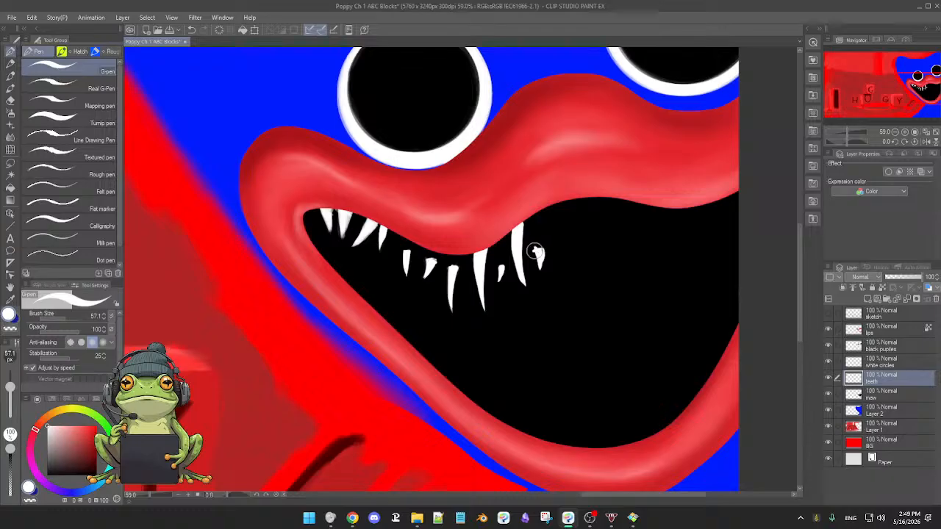
{"action": "key", "text": "e"}
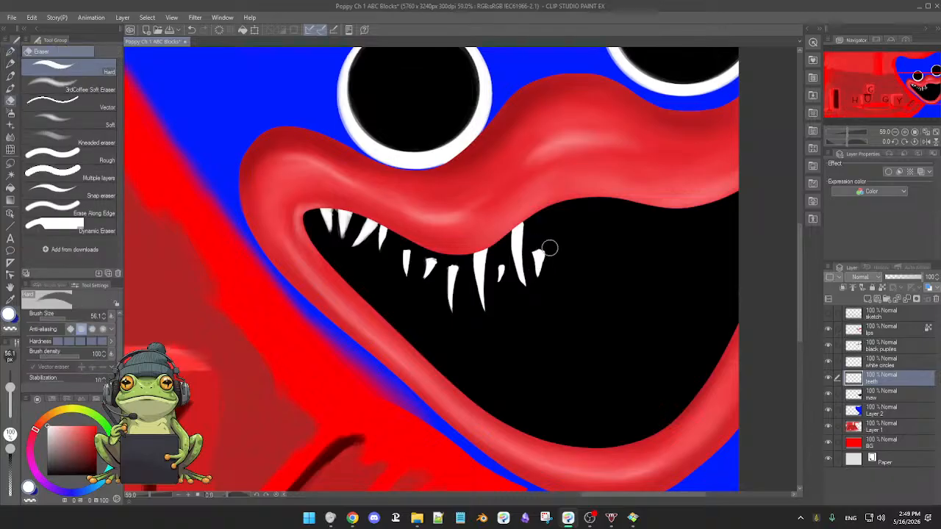
{"action": "key", "text": "p"}
{"action": "key", "text": "e"}
{"action": "left_click_drag", "start_coordinate": [538, 266], "coordinate": [532, 272]}
Draw a medium-length twelfth tooth with a wide top right of the eleventh and erase its sides into a sharp tip.
{"action": "key", "text": "p"}
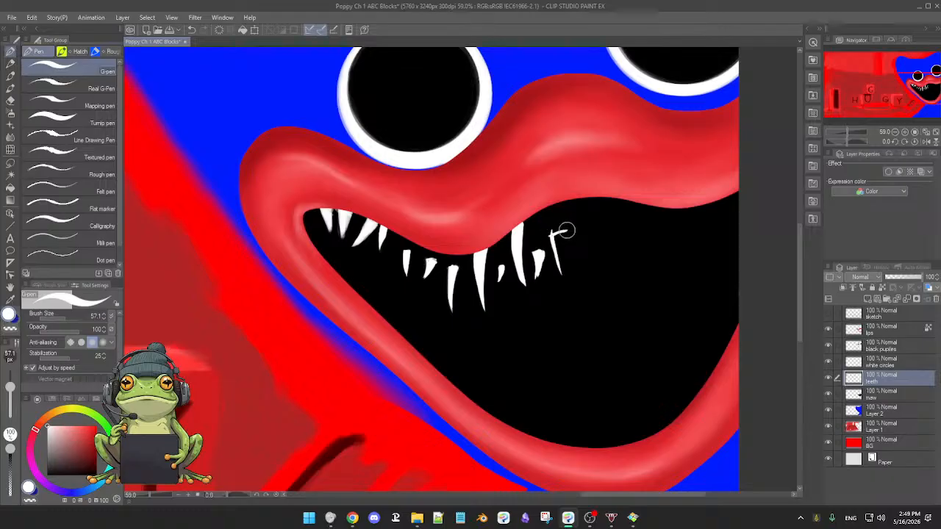
{"action": "mouse_move", "coordinate": [566, 233]}
{"action": "left_mouse_down"}
{"action": "mouse_move", "coordinate": [567, 280]}
{"action": "mouse_move", "coordinate": [560, 265]}
{"action": "left_mouse_up"}
{"action": "key", "text": "e"}
{"action": "key", "text": "p"}
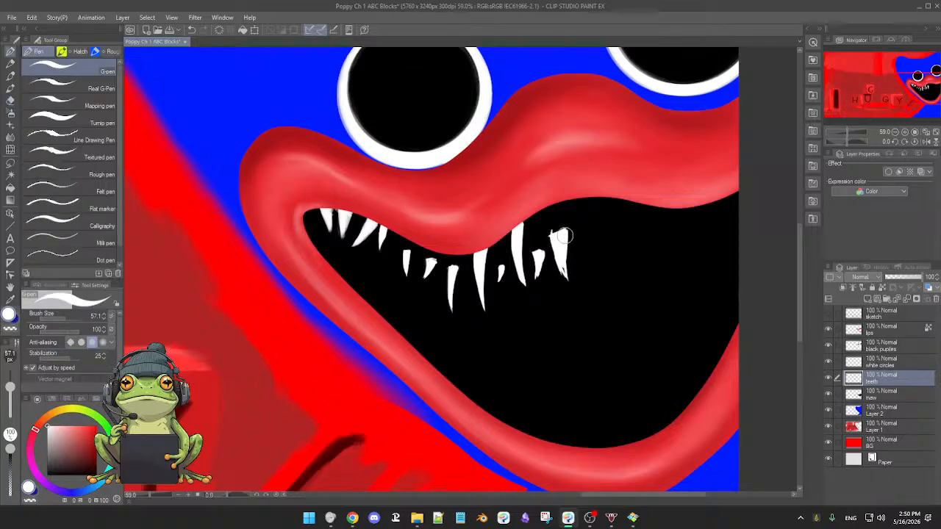
{"action": "key", "text": "e"}
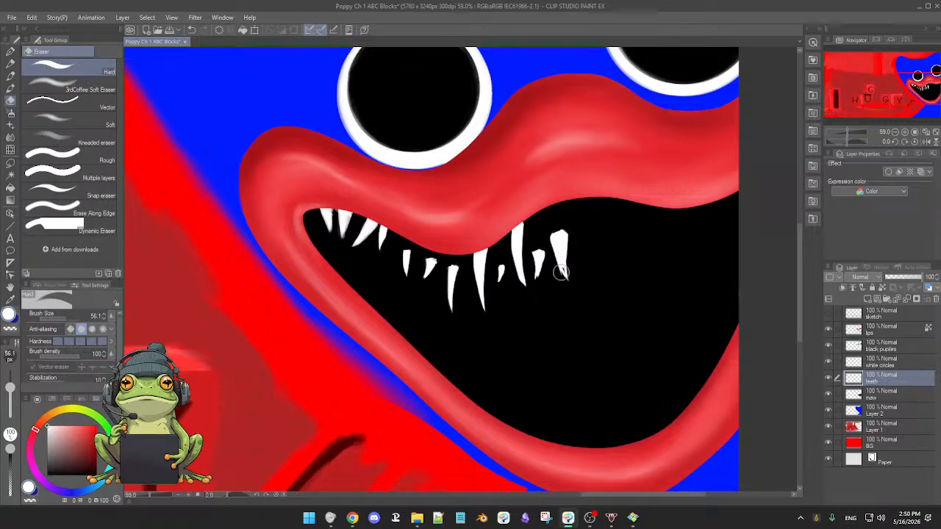
{"action": "left_click_drag", "start_coordinate": [569, 287], "coordinate": [571, 244]}
Draw a curved thirteenth fang hanging from the crest of the upper lip and refine its edge with the Hard eraser.
{"action": "key", "text": "p"}
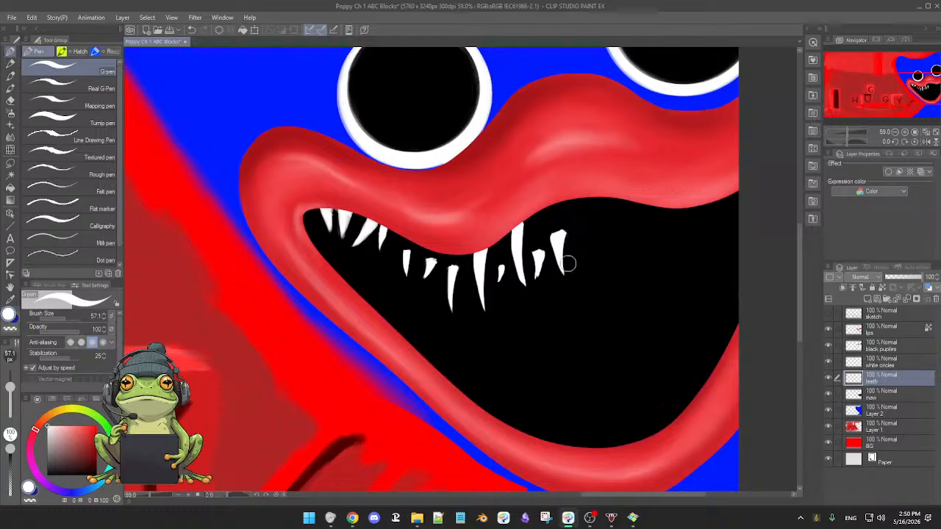
{"action": "scroll", "coordinate": [594, 261], "scroll_direction": "down", "scroll_amount": 2}
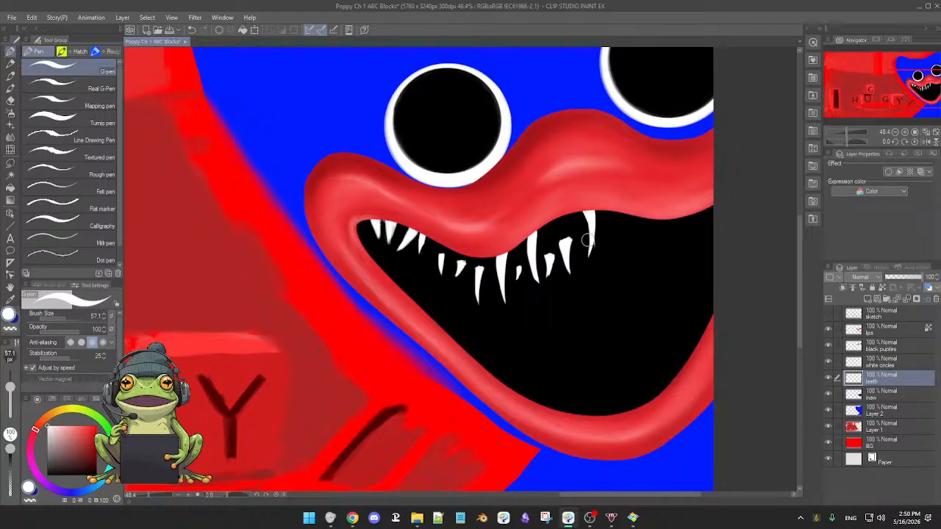
{"action": "key", "text": "e"}
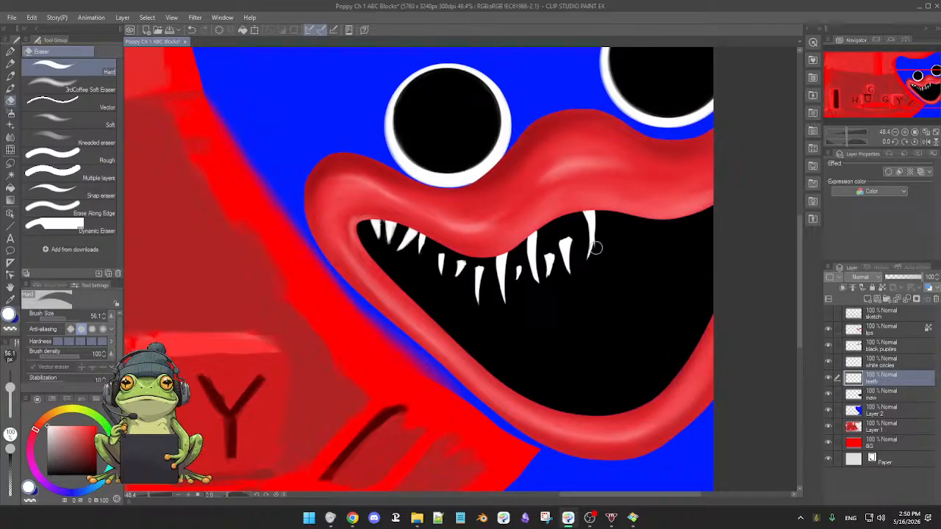
Fill the gap between the twelfth and thirteenth teeth with another fang reaching up to the lip, and tidy it with the Hard eraser.
{"action": "key", "text": "p"}
{"action": "scroll", "coordinate": [616, 279], "scroll_direction": "down", "scroll_amount": 4}
{"action": "scroll", "coordinate": [617, 279], "scroll_direction": "up", "scroll_amount": 3}
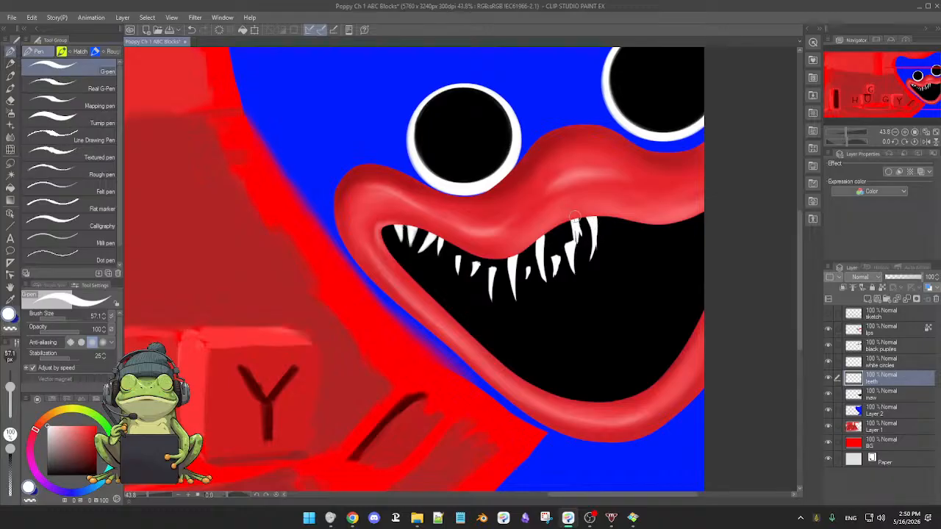
{"action": "mouse_move", "coordinate": [576, 221]}
{"action": "left_mouse_down"}
{"action": "mouse_move", "coordinate": [579, 252]}
{"action": "mouse_move", "coordinate": [579, 240]}
{"action": "left_mouse_up"}
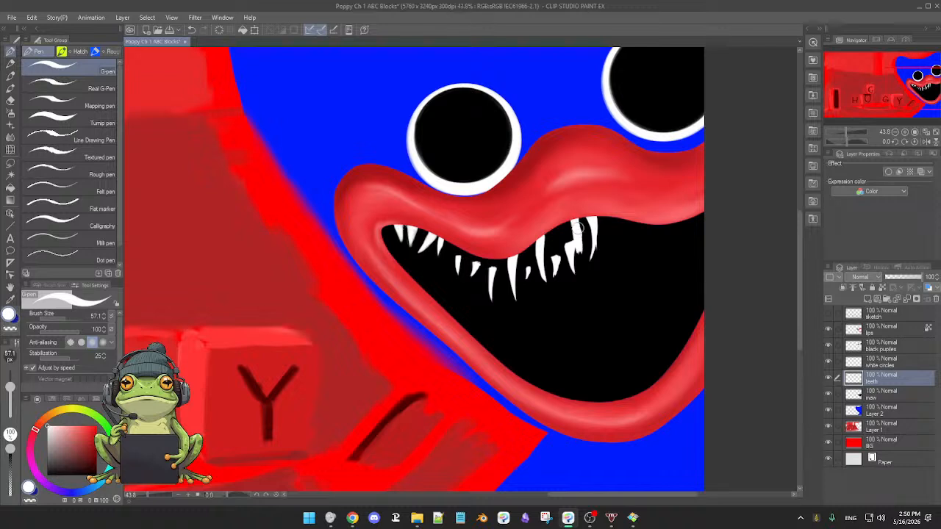
{"action": "key", "text": "e"}
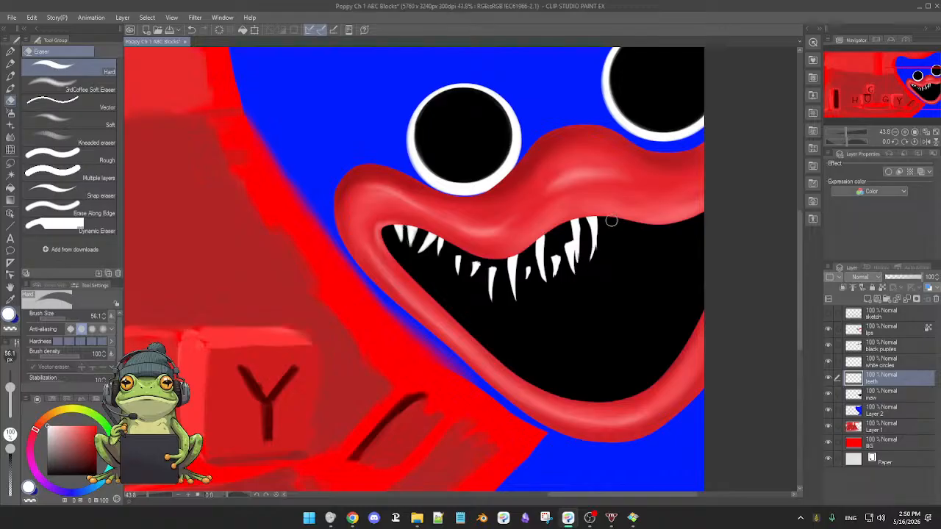
Draw a filled, curved fang right of the crest fang, where the upper lip starts to descend, and trim its edges with the Hard eraser.
{"action": "key", "text": "p"}
{"action": "left_click_drag", "start_coordinate": [642, 266], "coordinate": [598, 283]}
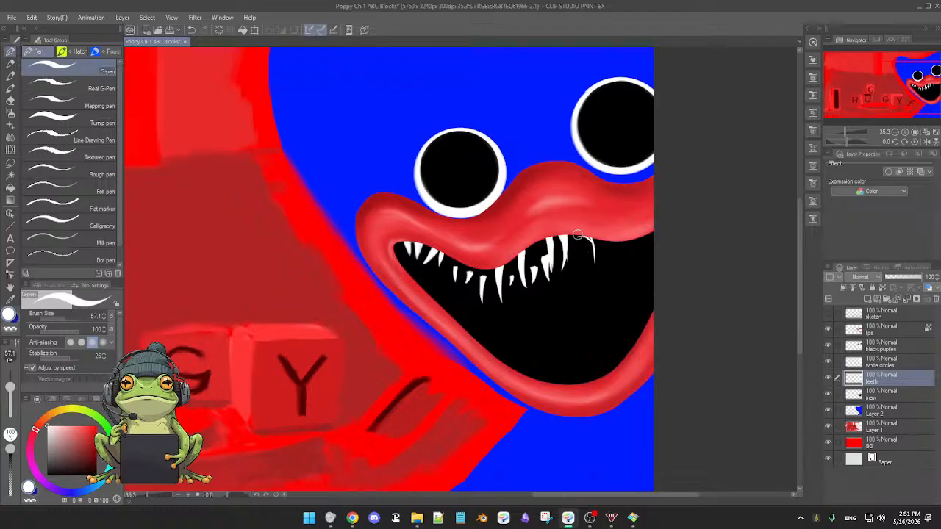
{"action": "left_click_drag", "start_coordinate": [578, 235], "coordinate": [588, 276]}
{"action": "key", "text": "e"}
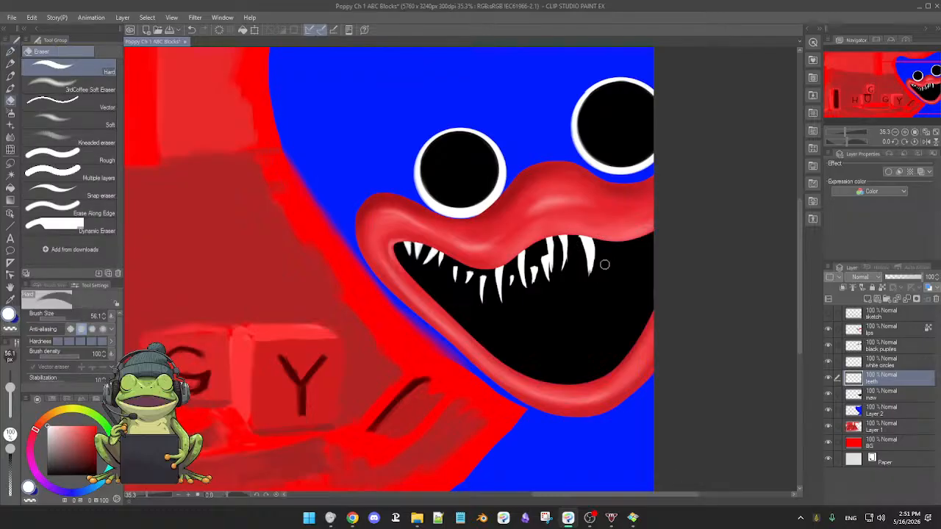
Paint a small white highlight dot with the G-pen in the centre of each eye on the black pupils layer.
{"action": "key", "text": "p"}
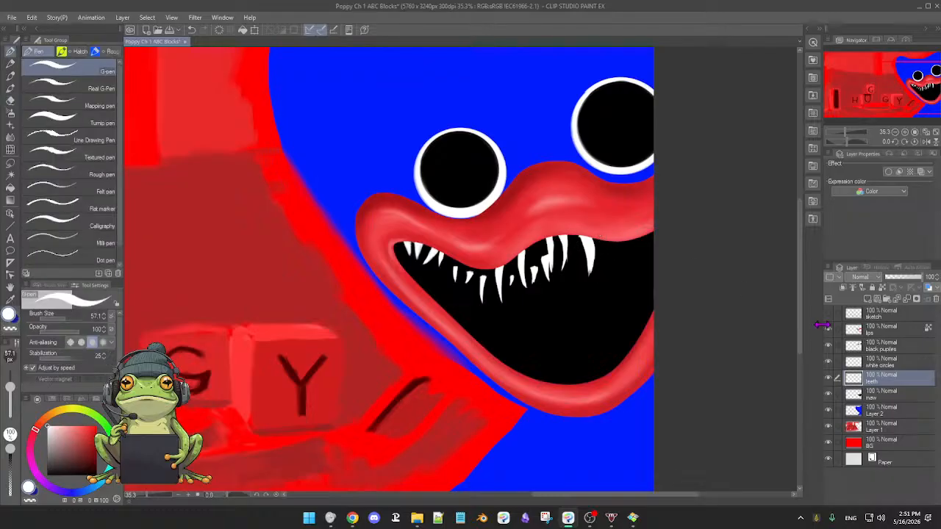
{"action": "left_click", "coordinate": [891, 350]}
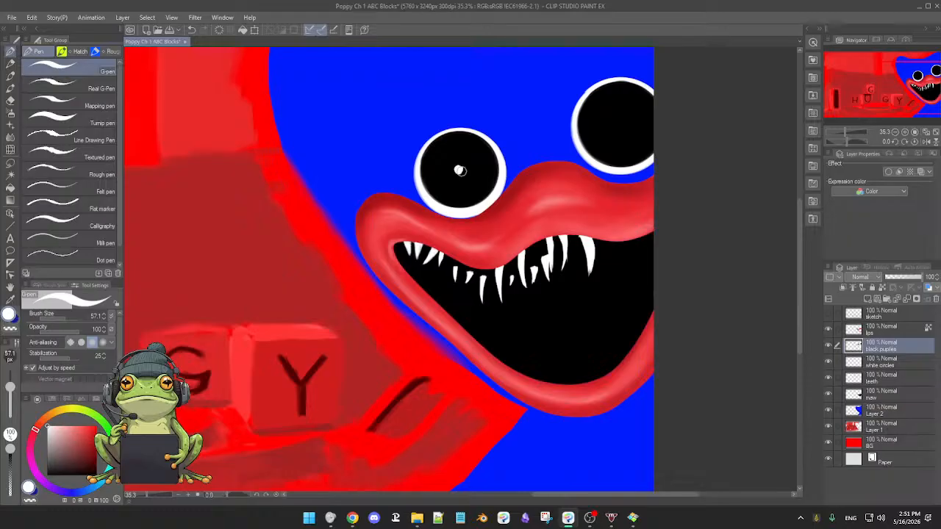
{"action": "left_click", "coordinate": [620, 126]}
Refine the edges and tip of the large curved fang right of the crest on the teeth layer, using the Hard eraser and G-pen.
{"action": "left_click", "coordinate": [897, 383]}
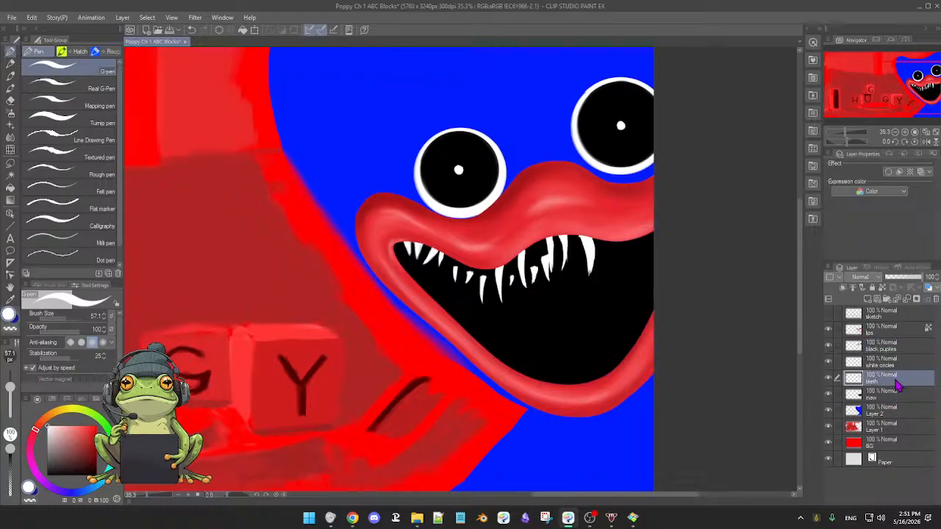
{"action": "left_click", "coordinate": [829, 379]}
{"action": "left_click", "coordinate": [830, 380]}
{"action": "scroll", "coordinate": [624, 337], "scroll_direction": "up", "scroll_amount": 3}
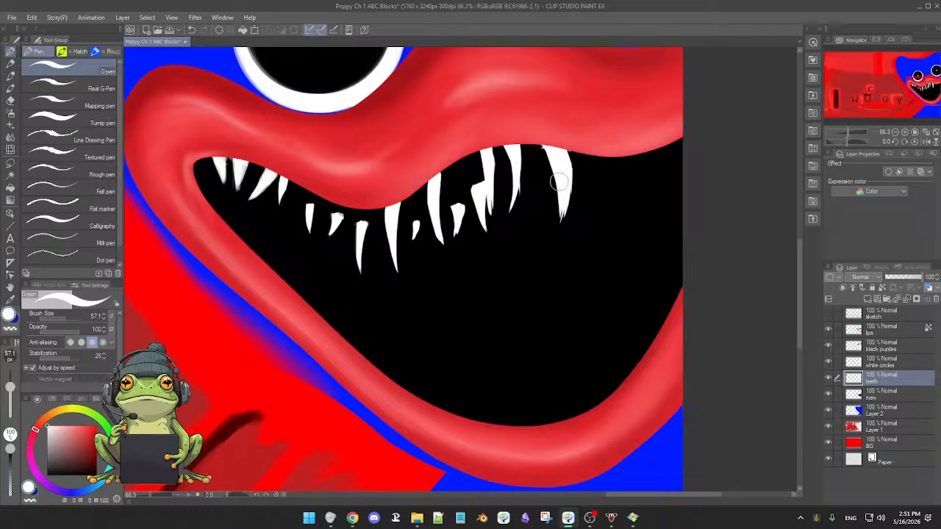
{"action": "key", "text": "e"}
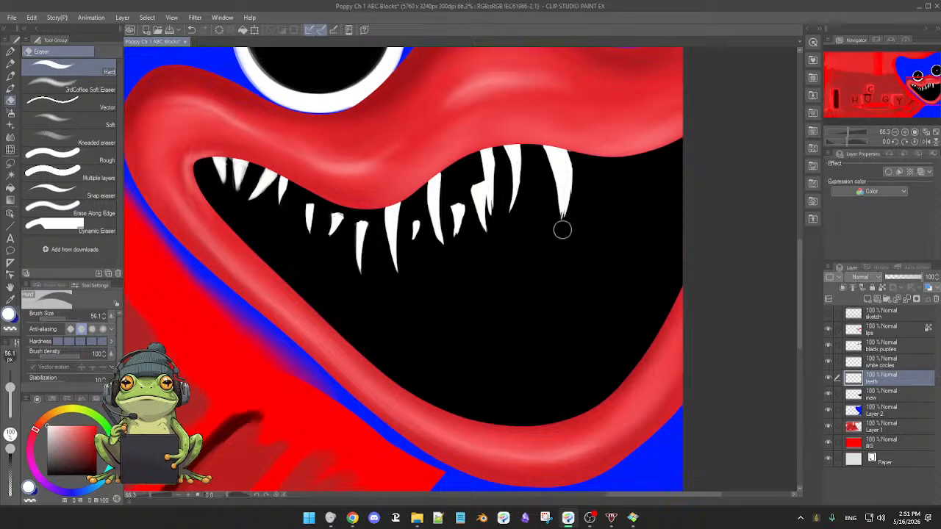
{"action": "key", "text": "p"}
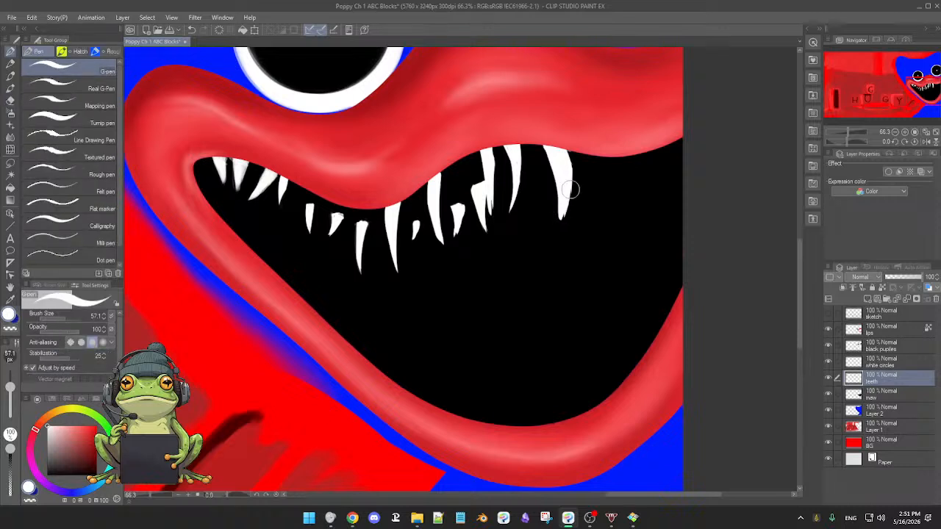
{"action": "key", "text": "e"}
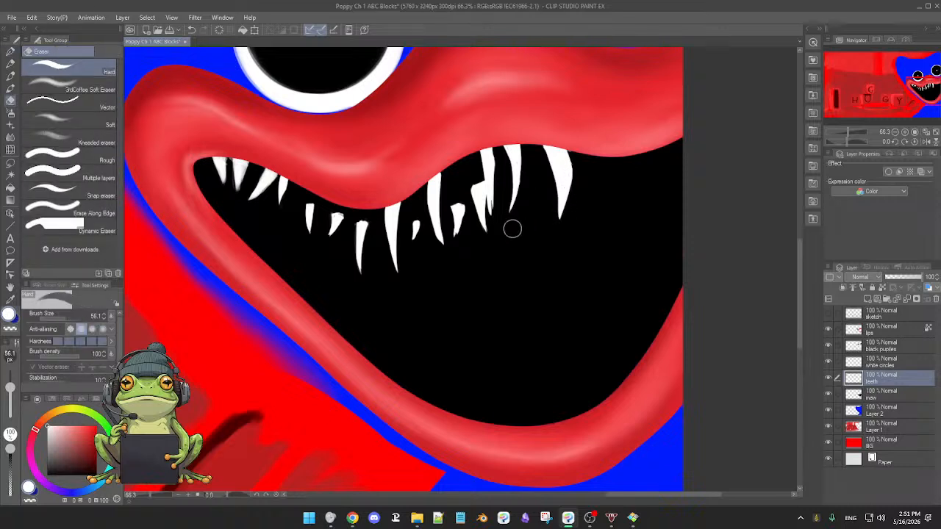
Draw a short pointed tooth hanging low in the gap before the large curved fang and sharpen it with the Hard eraser.
{"action": "key", "text": "p"}
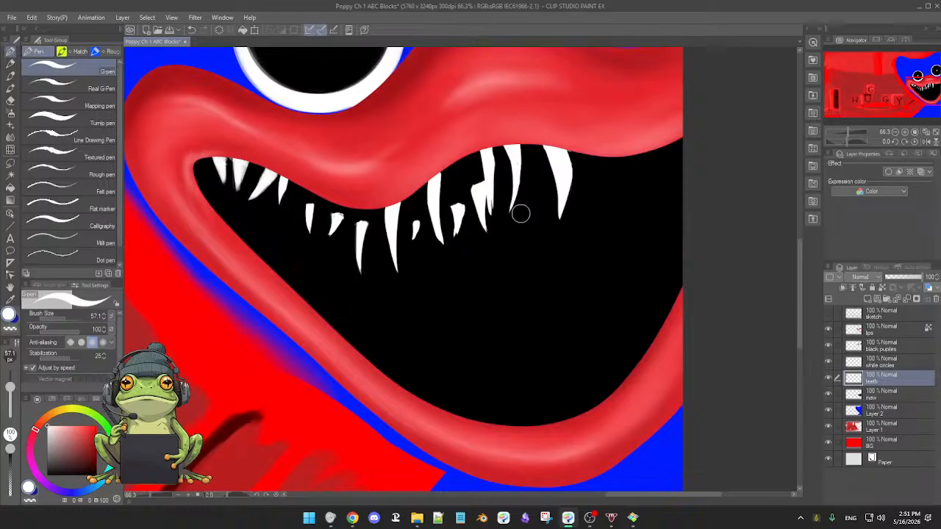
{"action": "left_click", "coordinate": [517, 294], "text": "alt"}
{"action": "left_click_drag", "start_coordinate": [518, 293], "coordinate": [488, 335]}
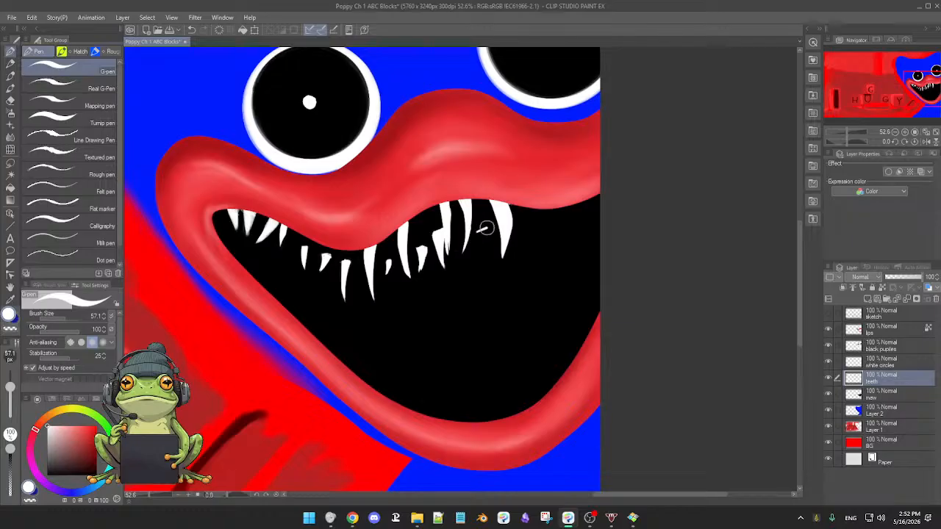
{"action": "left_click_drag", "start_coordinate": [485, 246], "coordinate": [481, 257]}
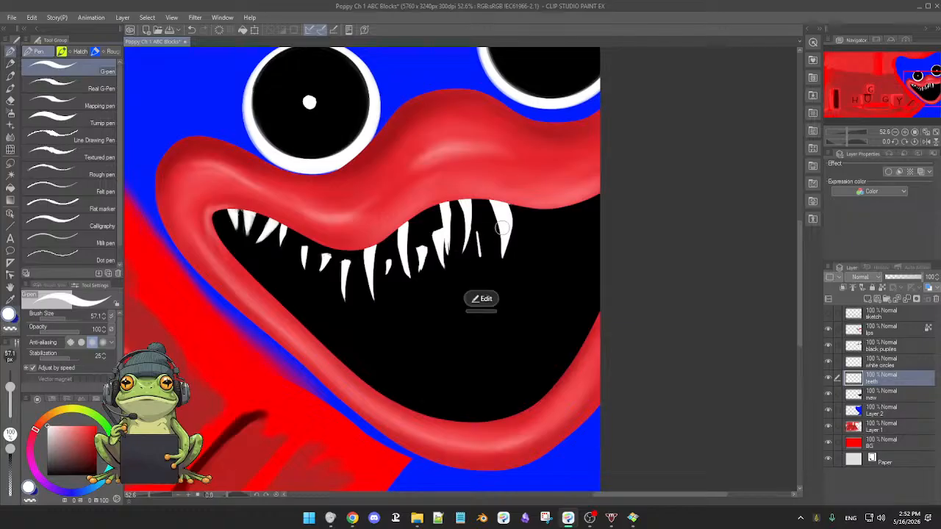
{"action": "key", "text": "ctrl+z"}
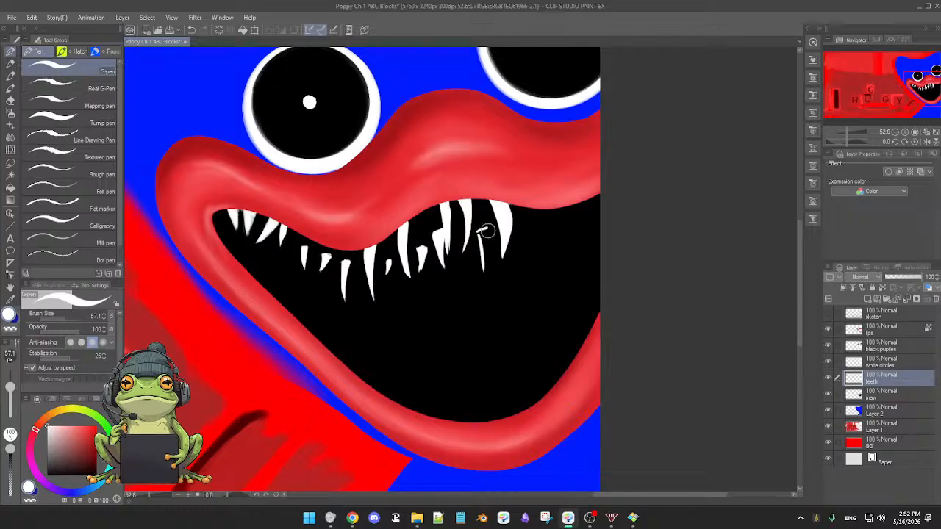
{"action": "left_click_drag", "start_coordinate": [485, 232], "coordinate": [485, 269]}
{"action": "key", "text": "e"}
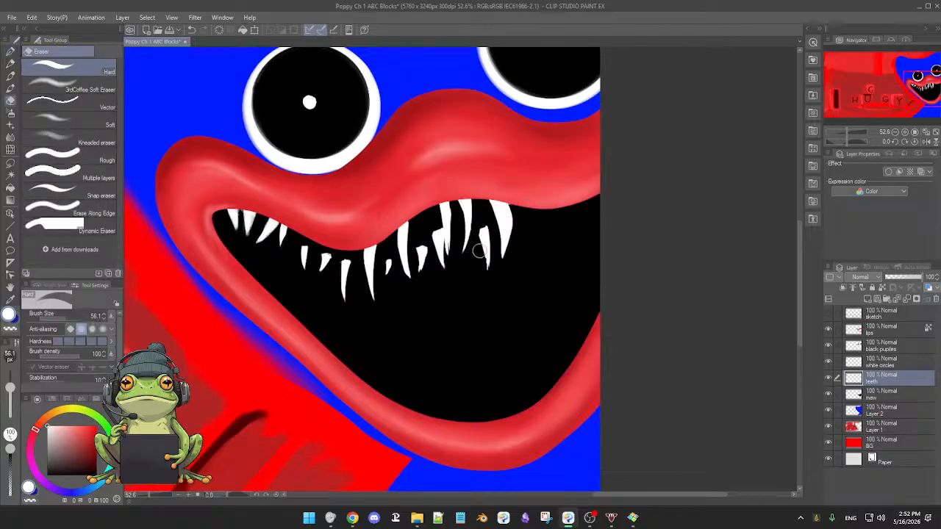
{"action": "key", "text": "p"}
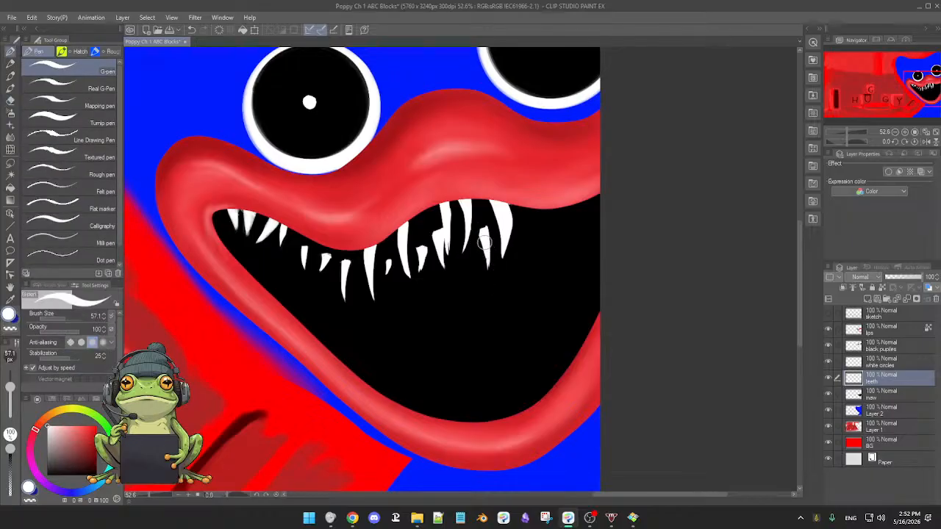
{"action": "key", "text": "e"}
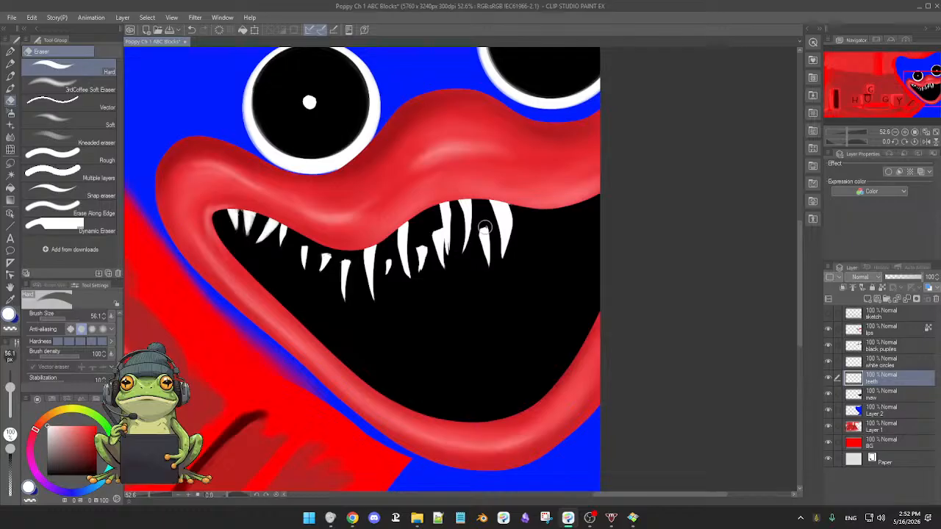
Draw a narrow, filled tooth hanging from the upper lip to the right of the large curved fang.
{"action": "key", "text": "p"}
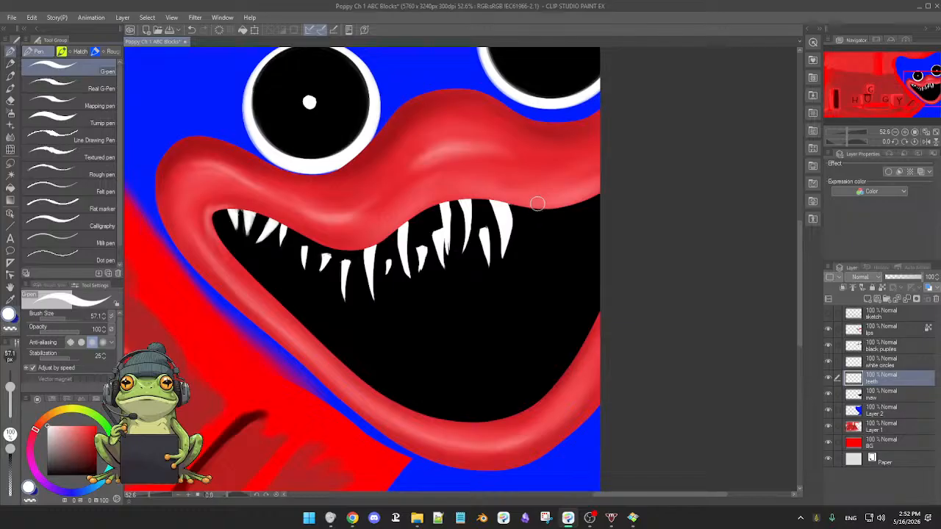
{"action": "left_click_drag", "start_coordinate": [537, 206], "coordinate": [537, 244]}
{"action": "mouse_move", "coordinate": [530, 203]}
{"action": "left_mouse_down"}
{"action": "mouse_move", "coordinate": [535, 238]}
{"action": "mouse_move", "coordinate": [536, 225]}
{"action": "left_mouse_up"}
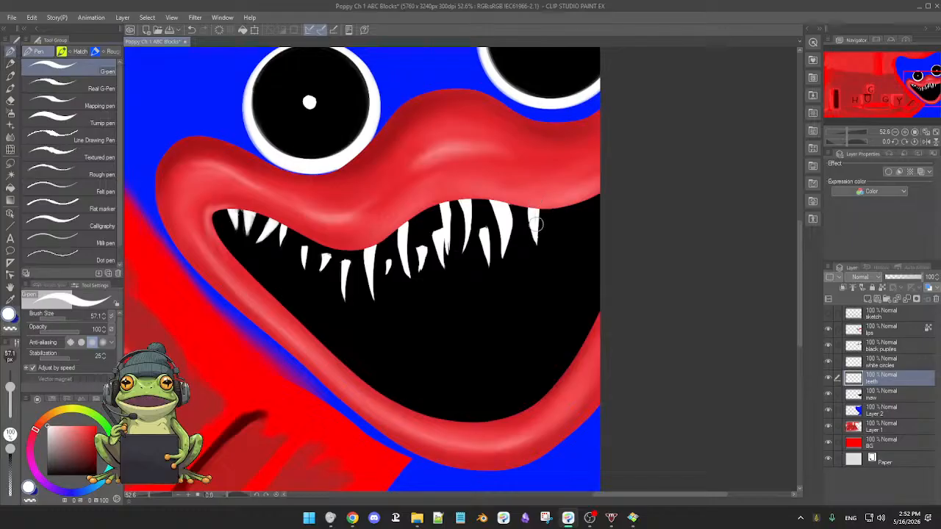
Add a tiny curved tooth right of the narrow tooth and shape its inner edge with the Hard eraser.
{"action": "scroll", "coordinate": [566, 232], "scroll_direction": "down", "scroll_amount": 3}
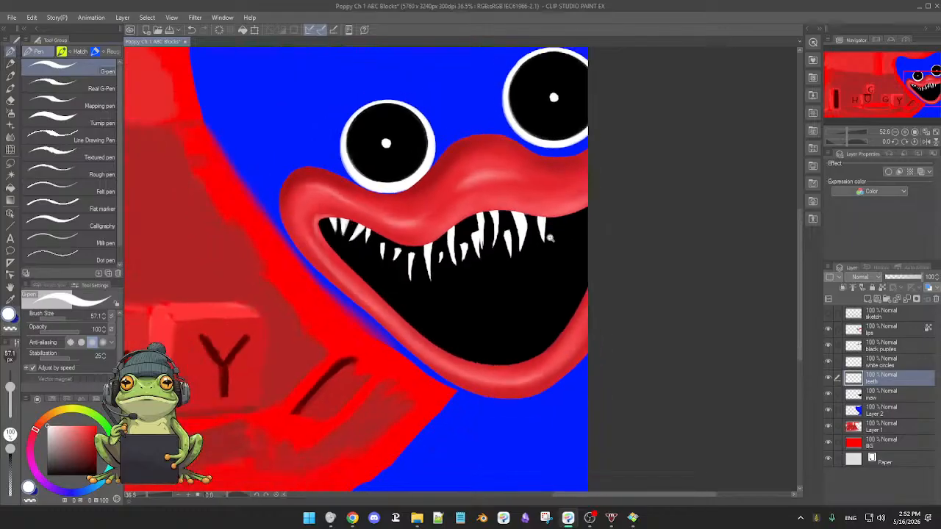
{"action": "scroll", "coordinate": [567, 232], "scroll_direction": "up", "scroll_amount": 2}
{"action": "scroll", "coordinate": [567, 232], "scroll_direction": "up", "scroll_amount": 1}
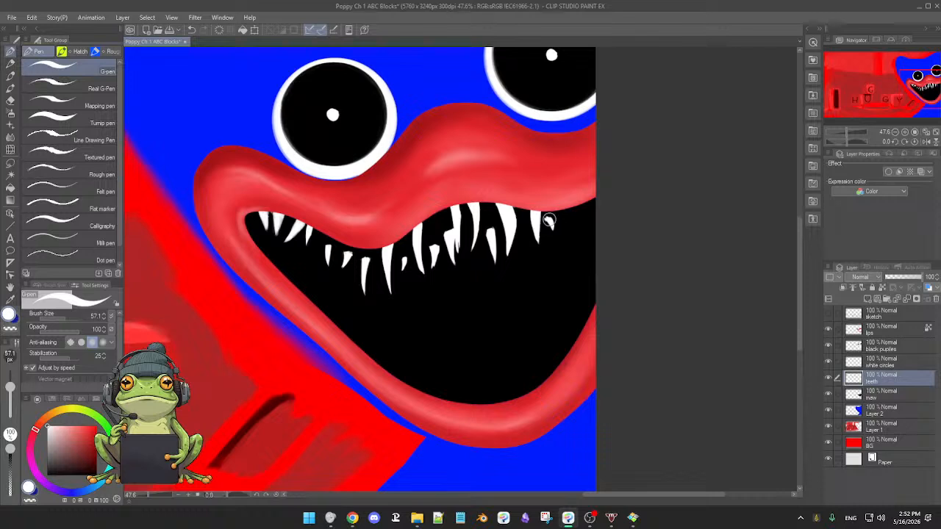
{"action": "key", "text": "e"}
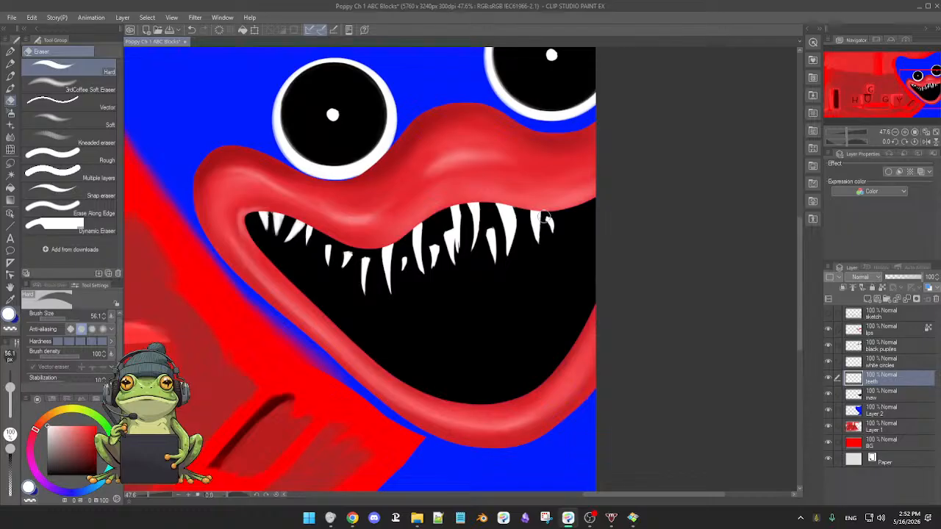
{"action": "key", "text": "p"}
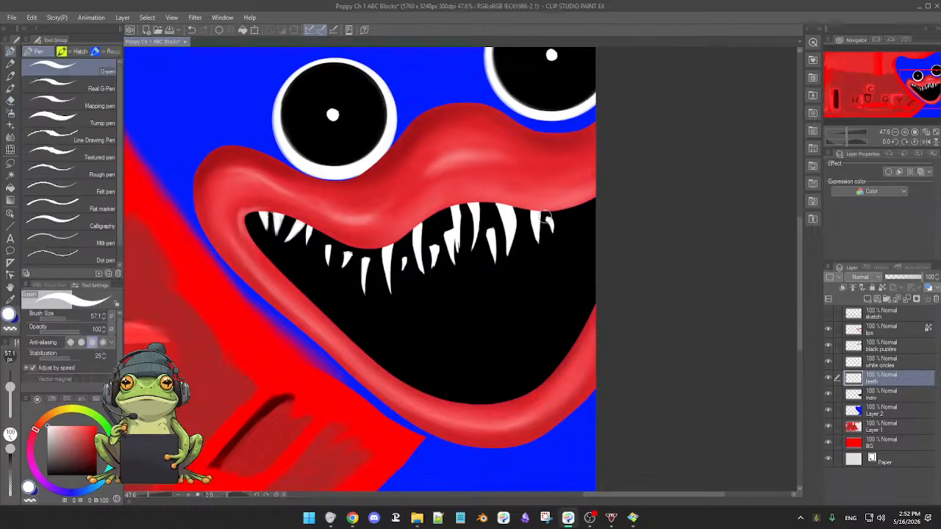
{"action": "key", "text": "e"}
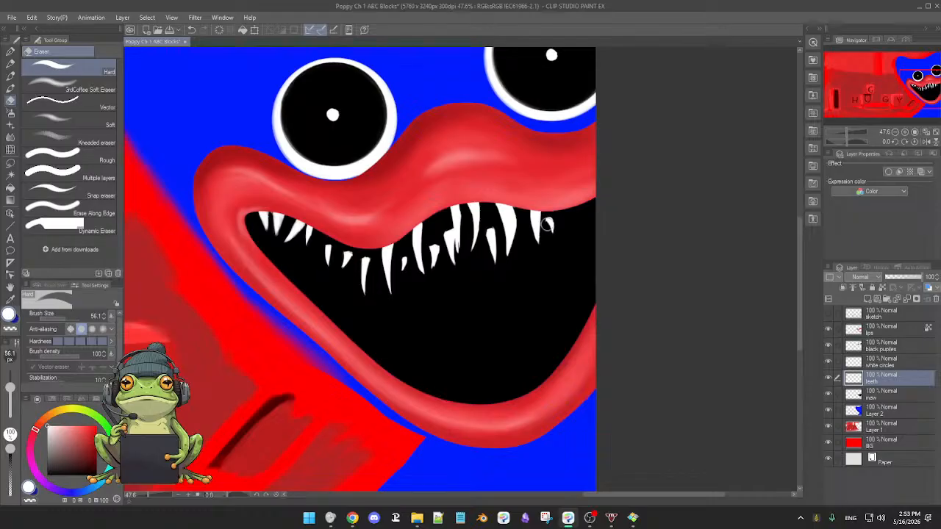
Draw a small pointed tooth between the large curved fang and the narrow tooth, and trim its sides with the Hard eraser.
{"action": "key", "text": "p"}
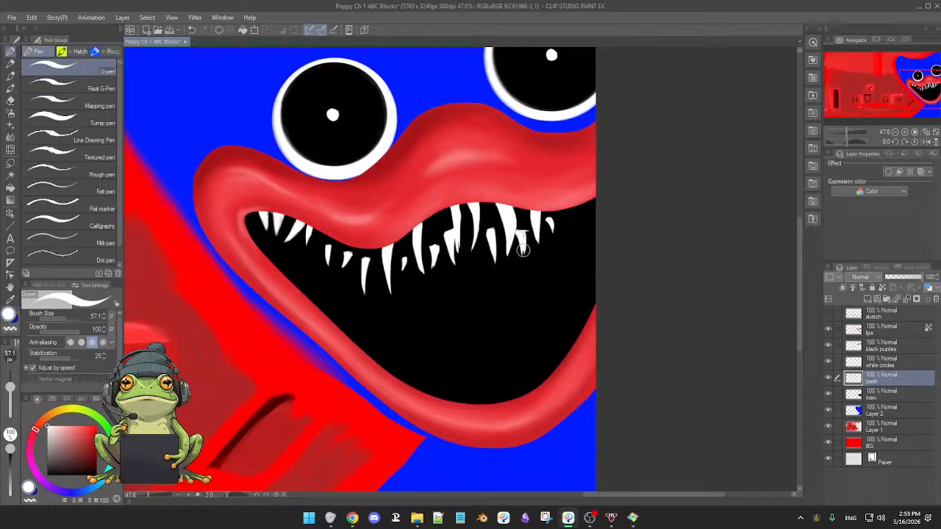
{"action": "key", "text": "e"}
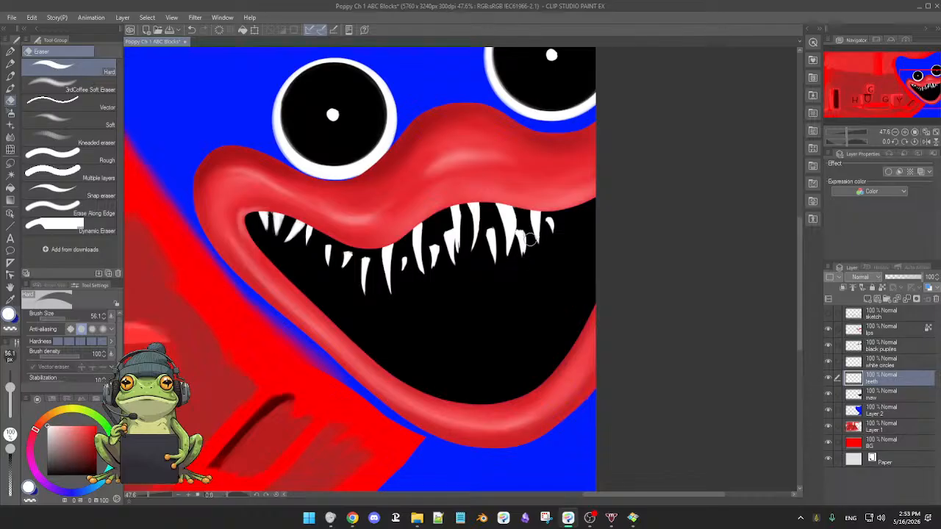
{"action": "key", "text": "p"}
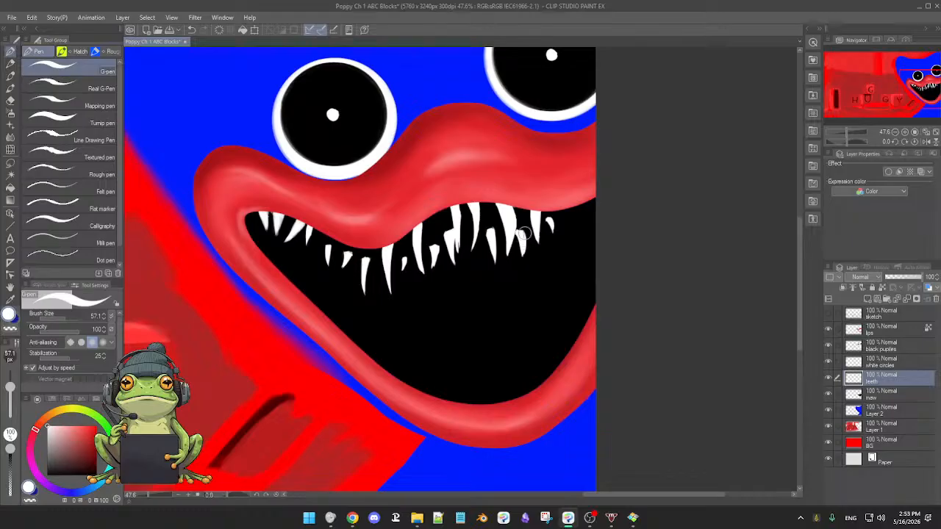
{"action": "key", "text": "e"}
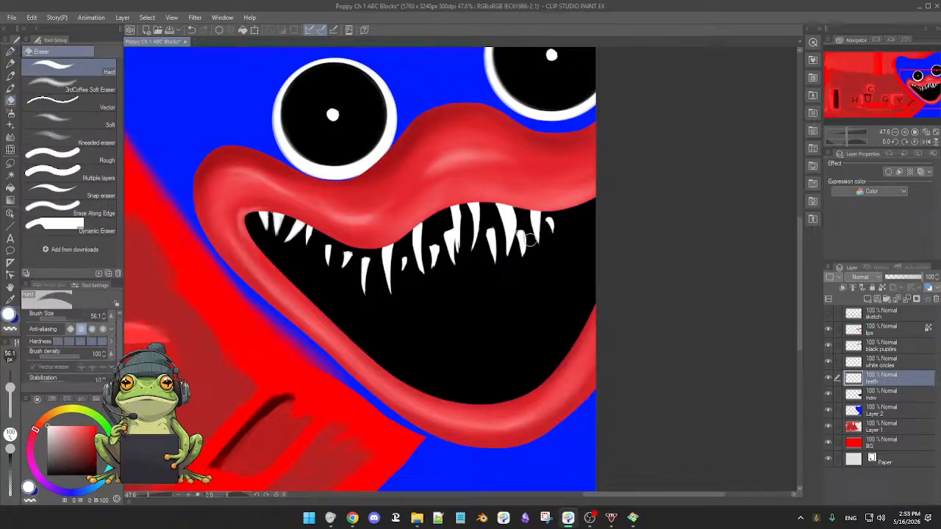
Touch up the tiny curved tooth at the right end of the row with the G-pen and Hard eraser.
{"action": "key", "text": "p"}
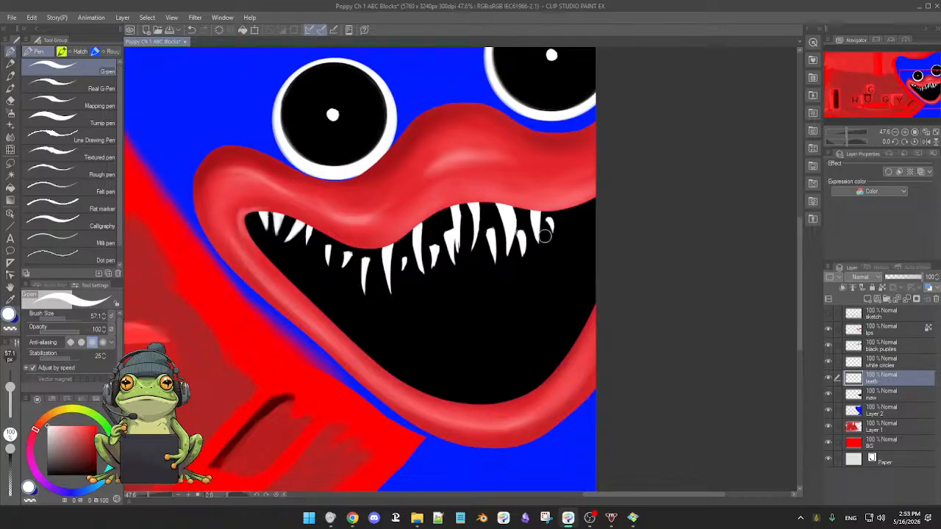
{"action": "scroll", "coordinate": [551, 264], "scroll_direction": "up", "scroll_amount": 2}
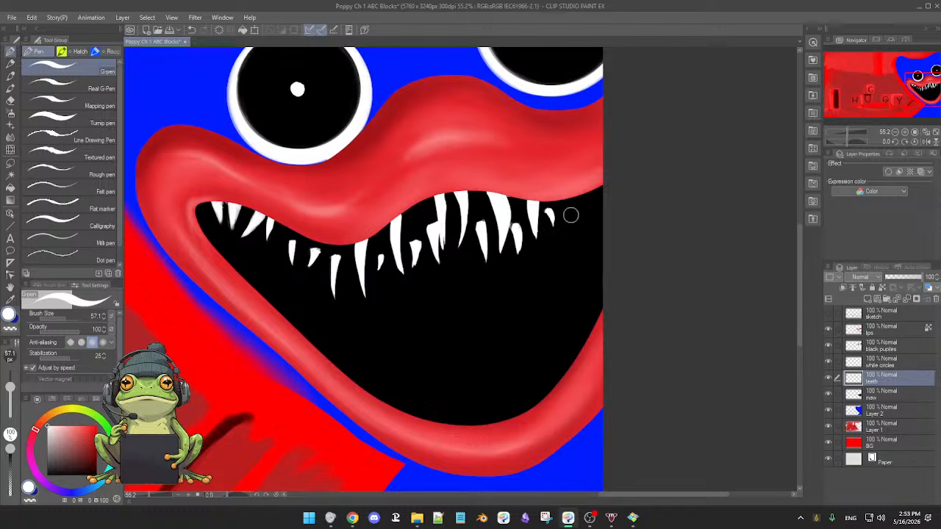
{"action": "key", "text": "e"}
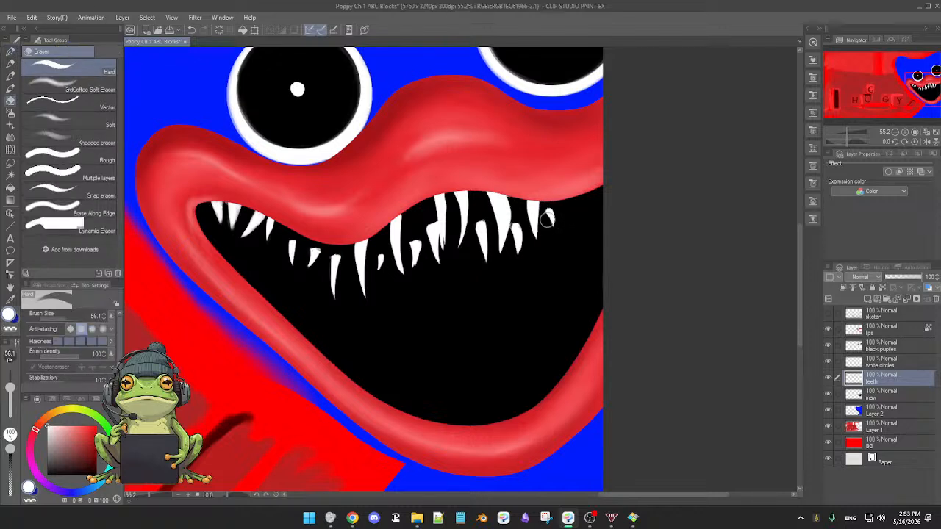
{"action": "key", "text": "p"}
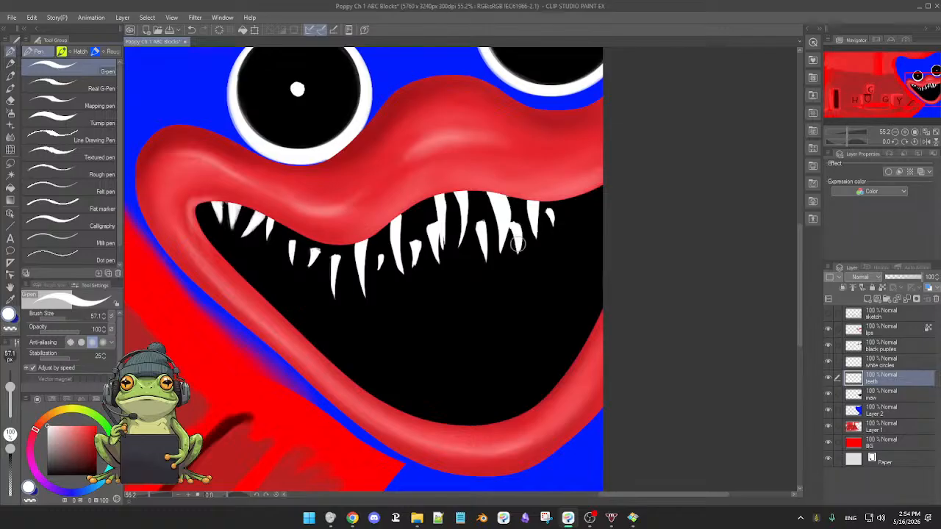
Paint a white pointed tooth near the right end of the upper row and trim its base with the hard eraser.
{"action": "mouse_move", "coordinate": [563, 263]}
{"action": "left_mouse_down"}
{"action": "mouse_move", "coordinate": [554, 262]}
{"action": "mouse_move", "coordinate": [566, 262]}
{"action": "left_mouse_up"}
{"action": "left_click_drag", "start_coordinate": [568, 263], "coordinate": [518, 284]}
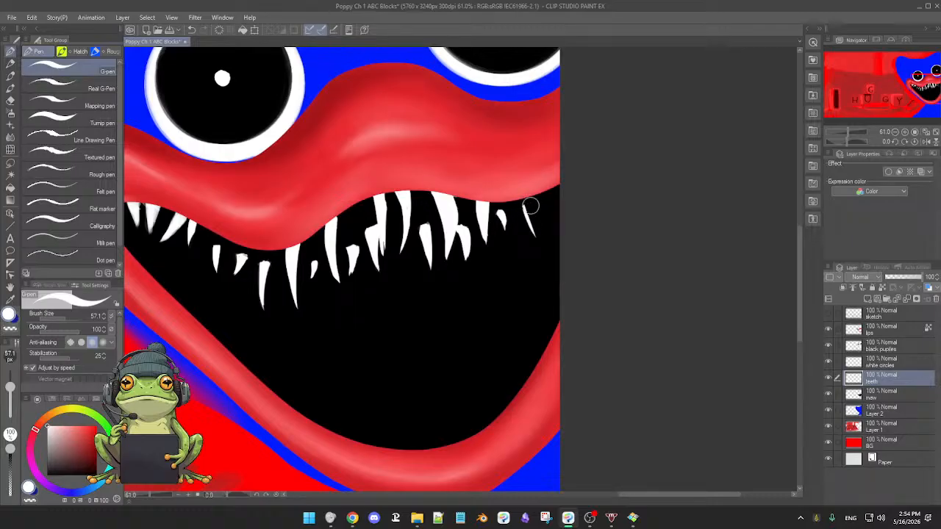
{"action": "left_click_drag", "start_coordinate": [531, 204], "coordinate": [534, 206]}
{"action": "key", "text": "e"}
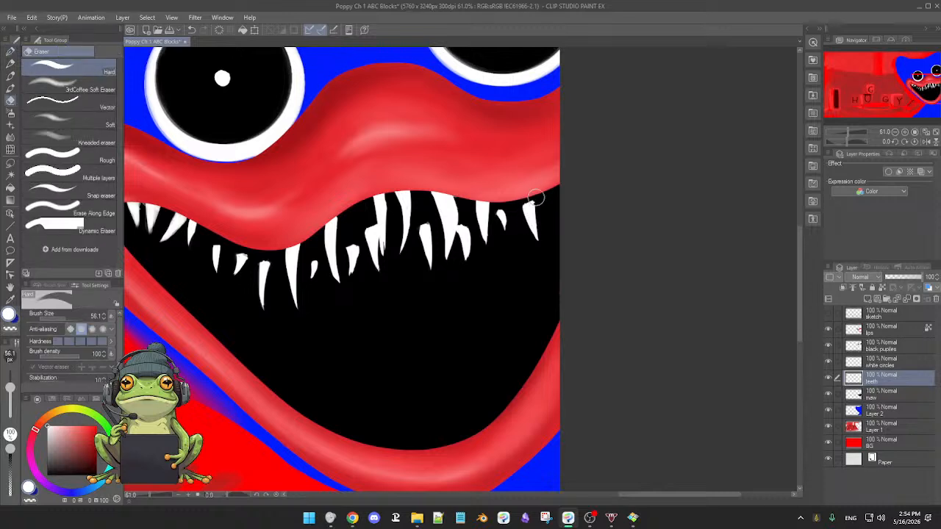
{"action": "key", "text": "p"}
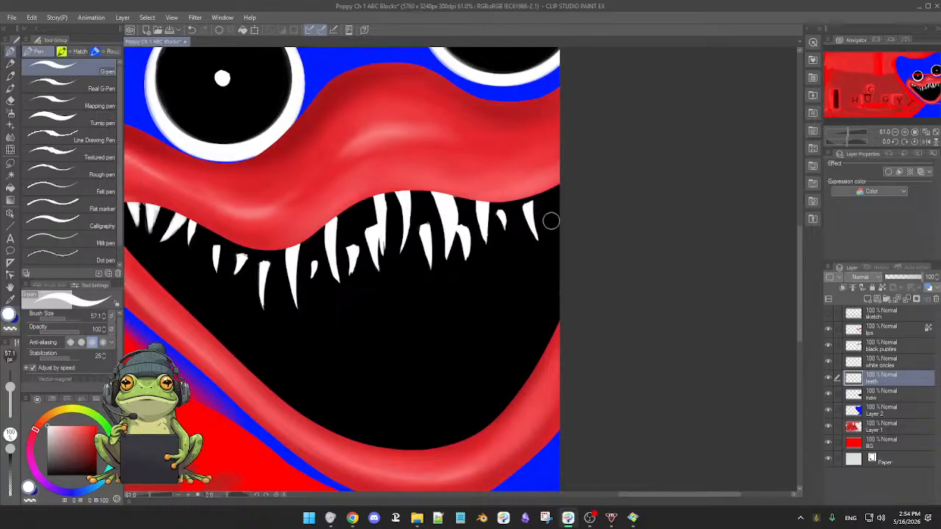
Paint the last upper tooth against the canvas's right edge with the white G-pen and clean up its outline with the eraser.
{"action": "scroll", "coordinate": [551, 221], "scroll_direction": "down", "scroll_amount": 2}
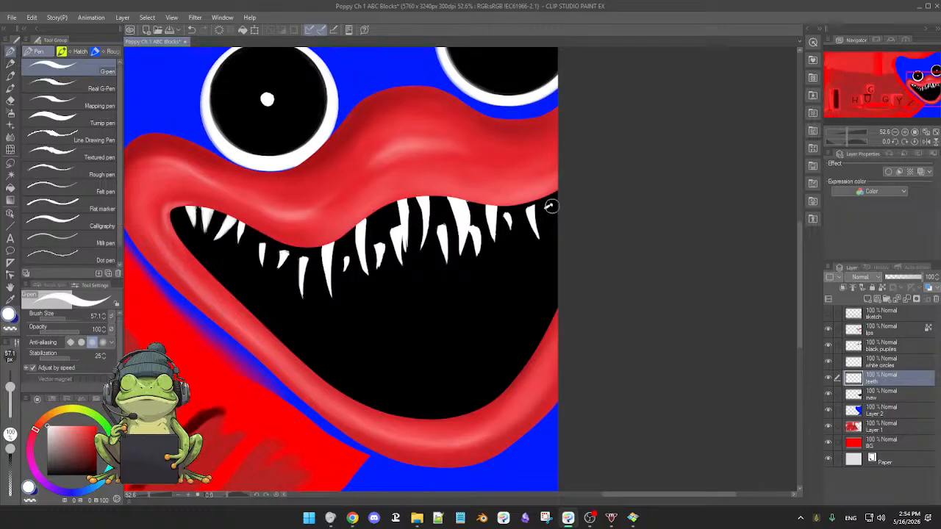
{"action": "left_click_drag", "start_coordinate": [551, 206], "coordinate": [555, 221]}
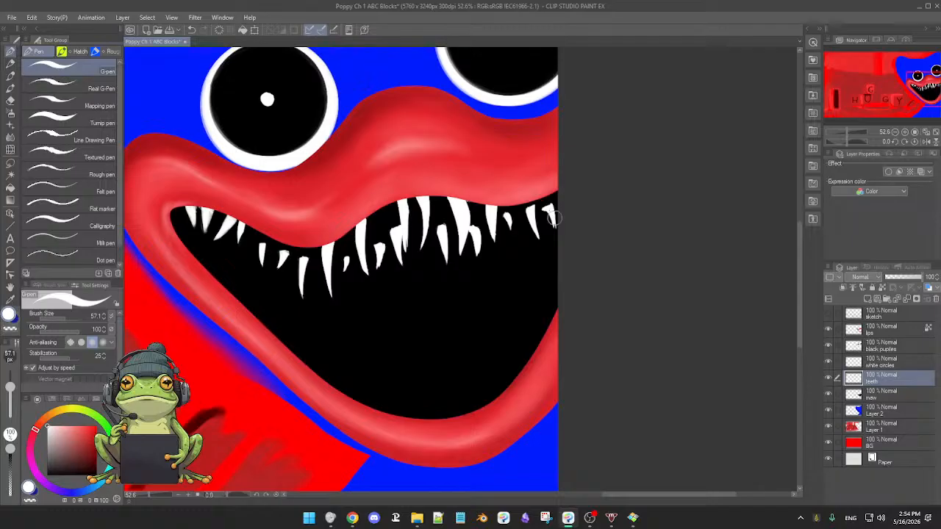
{"action": "key", "text": "e"}
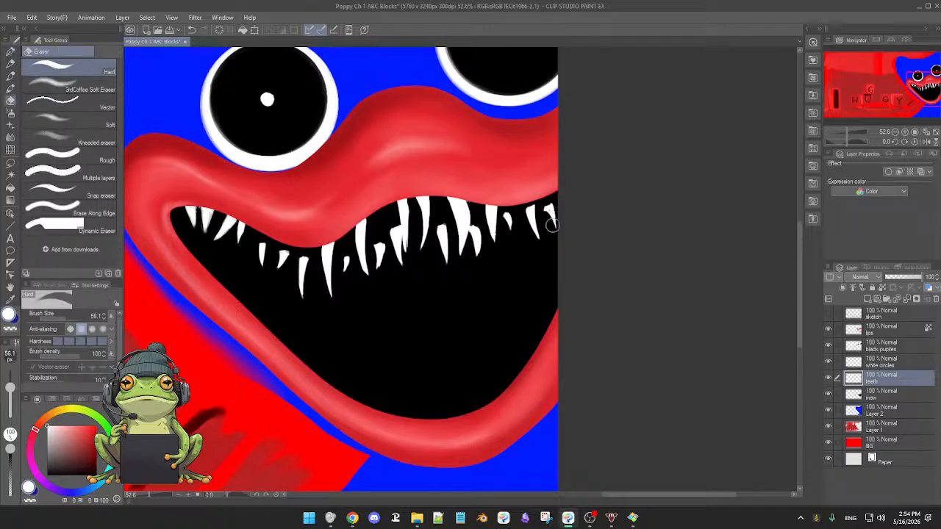
{"action": "key", "text": "p"}
{"action": "key", "text": "e"}
{"action": "key", "text": "p"}
Add a small white tooth below the short one near the right end of the upper row and sharpen its shape.
{"action": "scroll", "coordinate": [552, 237], "scroll_direction": "down", "scroll_amount": 2}
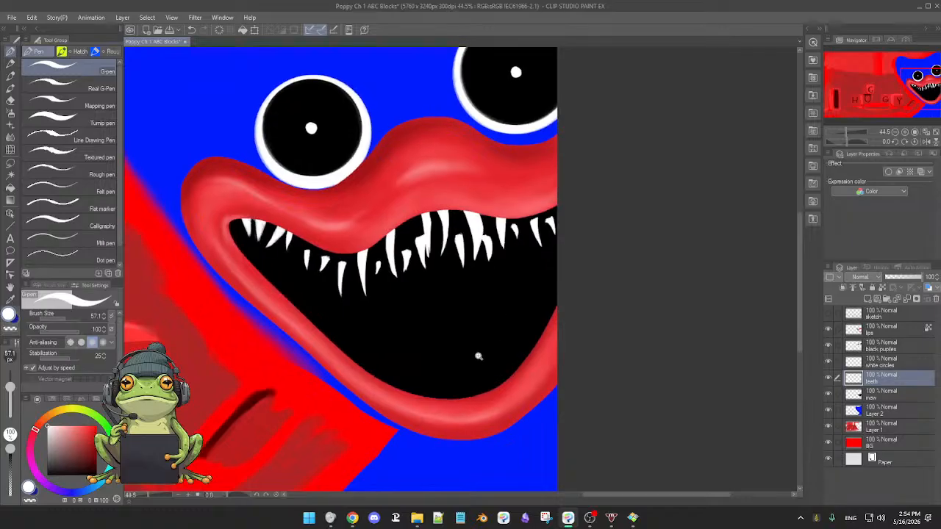
{"action": "scroll", "coordinate": [485, 352], "scroll_direction": "up", "scroll_amount": 1}
{"action": "scroll", "coordinate": [490, 347], "scroll_direction": "up", "scroll_amount": 1}
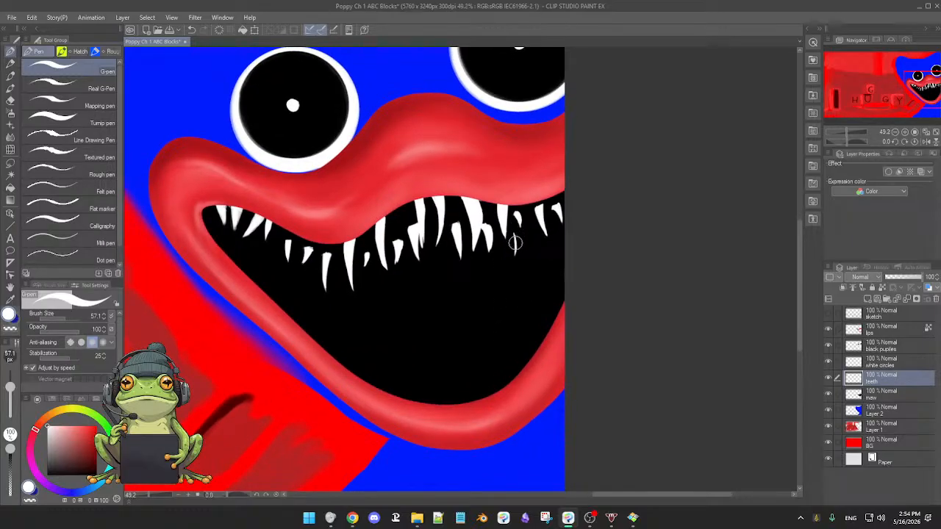
{"action": "left_click_drag", "start_coordinate": [513, 253], "coordinate": [518, 237]}
{"action": "key", "text": "e"}
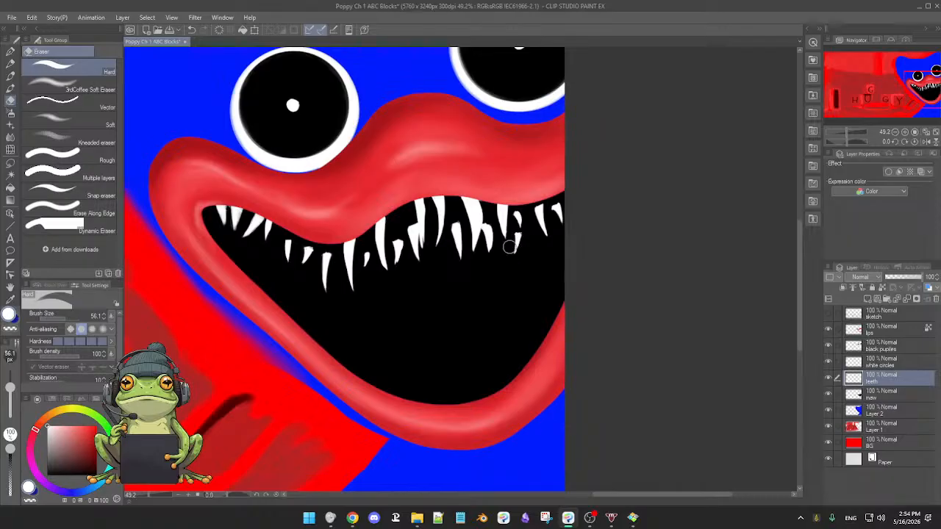
Refine the short tooth in the middle of the upper row, smoothing its base with pen and eraser.
{"action": "scroll", "coordinate": [535, 237], "scroll_direction": "up", "scroll_amount": 3}
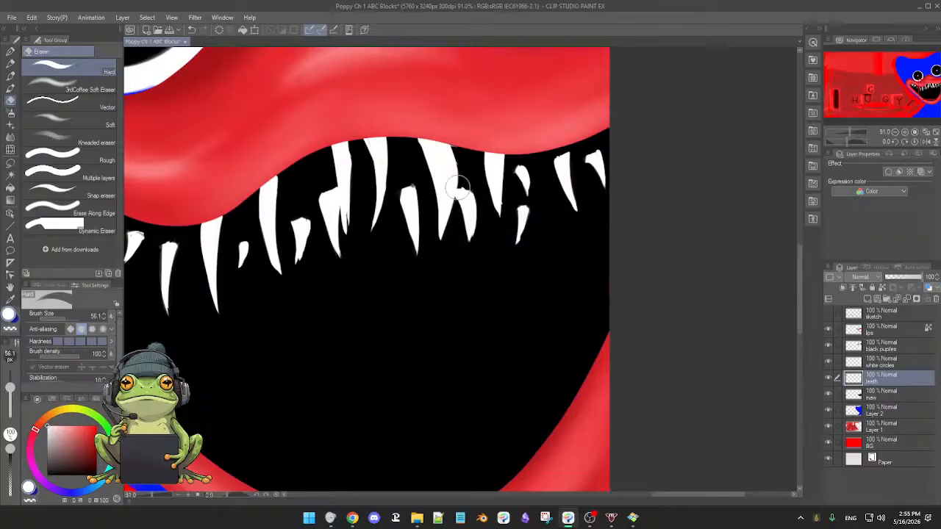
{"action": "key", "text": "p"}
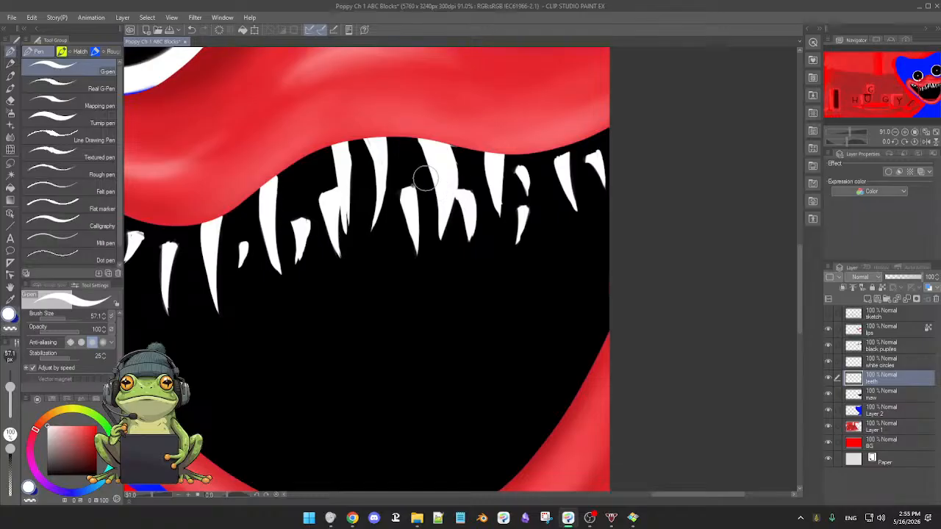
{"action": "key", "text": "e"}
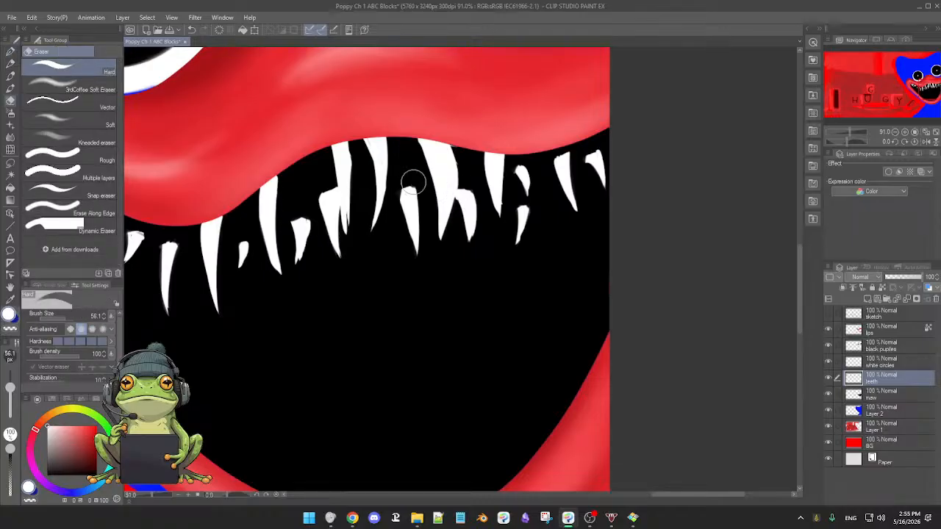
{"action": "key", "text": "p"}
{"action": "left_click_drag", "start_coordinate": [508, 313], "coordinate": [510, 304]}
{"action": "key", "text": "e"}
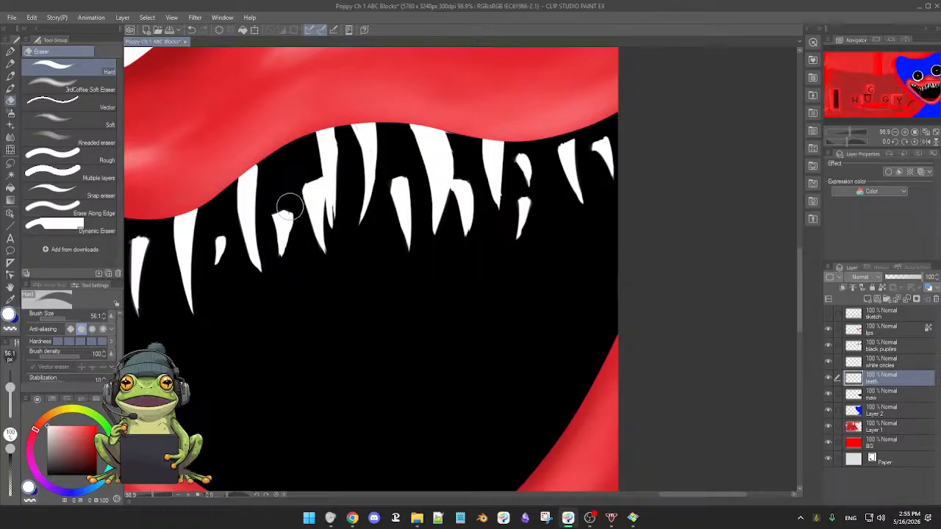
Erase along the small tooth left of the upper row's center to narrow it, and touch up the neighboring teeth's edges.
{"action": "left_click_drag", "start_coordinate": [290, 212], "coordinate": [285, 259]}
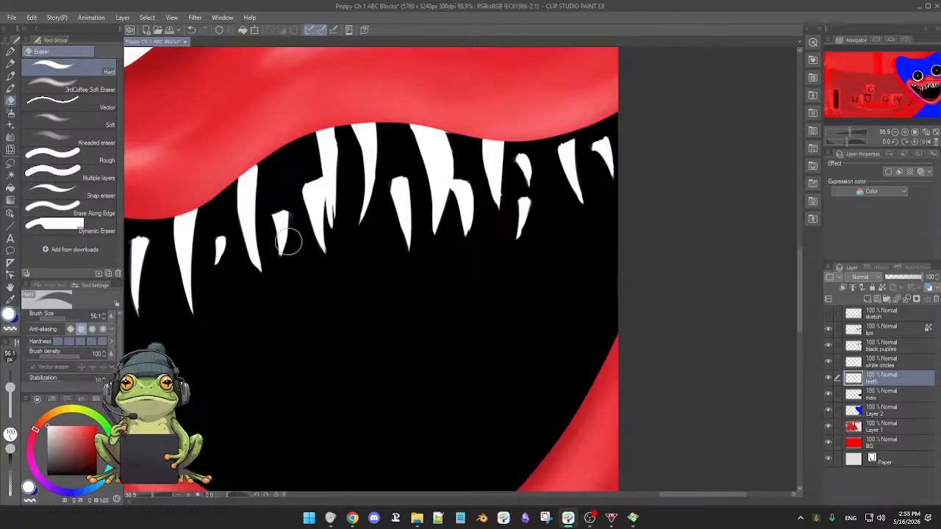
{"action": "key", "text": "p"}
{"action": "mouse_move", "coordinate": [409, 312]}
{"action": "left_mouse_down"}
{"action": "mouse_move", "coordinate": [393, 315]}
{"action": "mouse_move", "coordinate": [454, 319]}
{"action": "left_mouse_up"}
{"action": "key", "text": "e"}
{"action": "key", "text": "p"}
{"action": "key", "text": "e"}
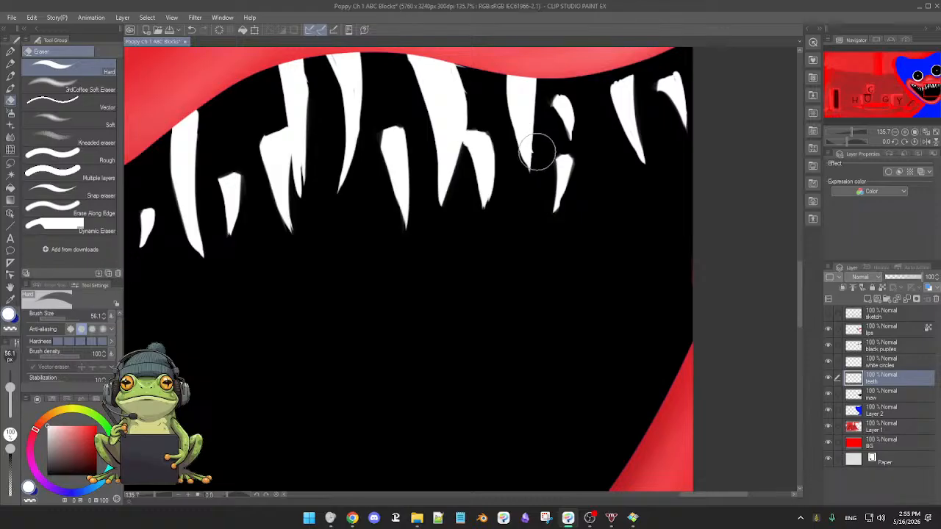
{"action": "key", "text": "p"}
{"action": "scroll", "coordinate": [588, 256], "scroll_direction": "down", "scroll_amount": 4}
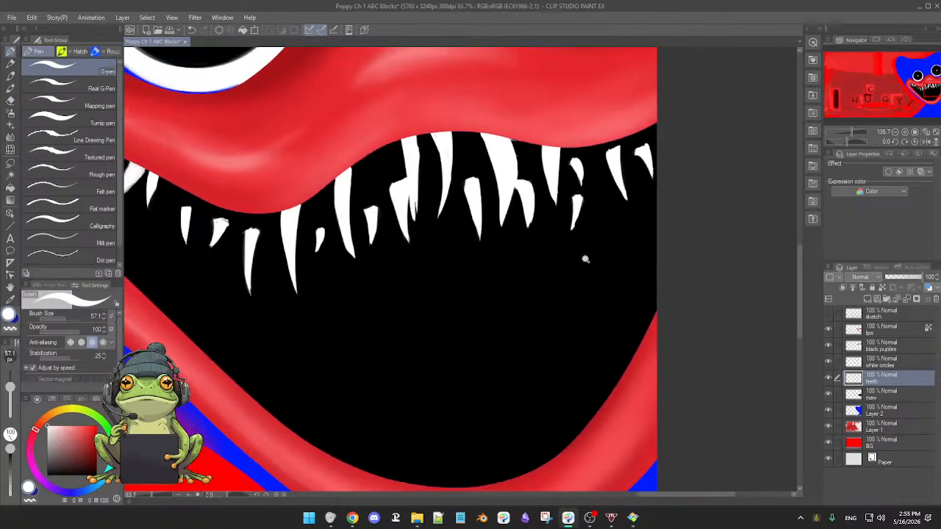
{"action": "key", "text": "e"}
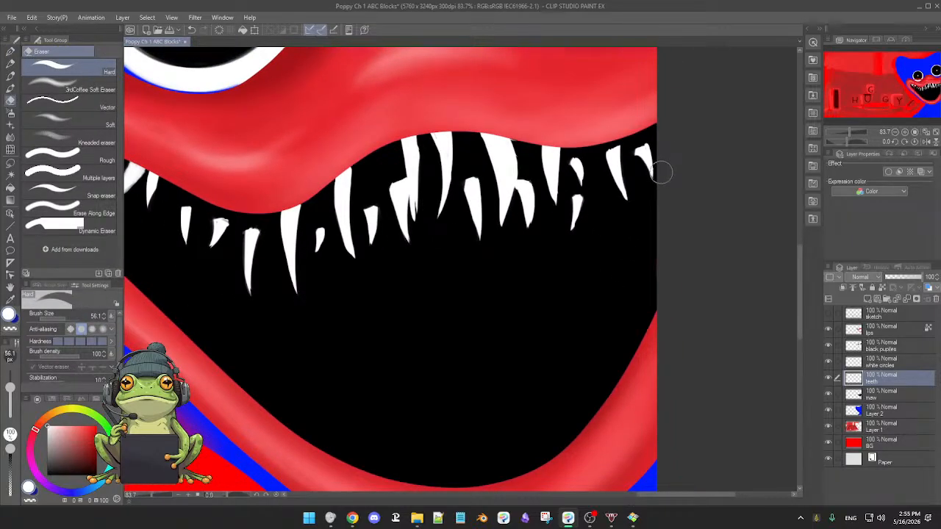
{"action": "key", "text": "p"}
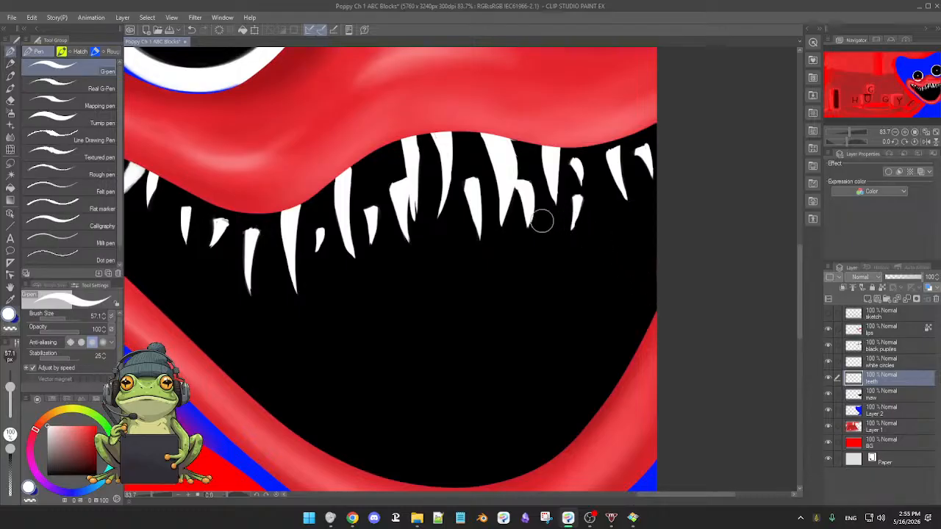
Paint a small slanted tooth below the large fangs right of center and carve it to a point with the eraser.
{"action": "mouse_move", "coordinate": [546, 213]}
{"action": "left_mouse_down"}
{"action": "mouse_move", "coordinate": [536, 248]}
{"action": "mouse_move", "coordinate": [541, 238]}
{"action": "left_mouse_up"}
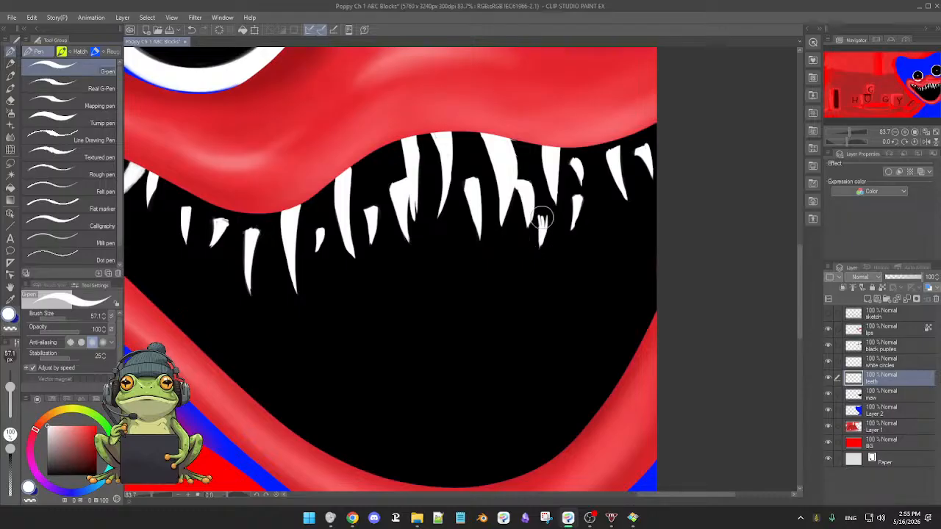
{"action": "key", "text": "e"}
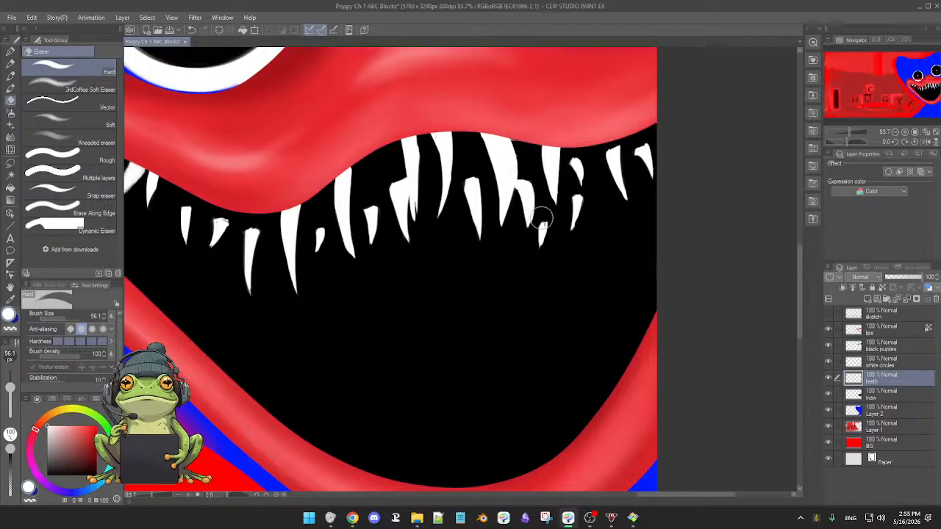
{"action": "key", "text": "p"}
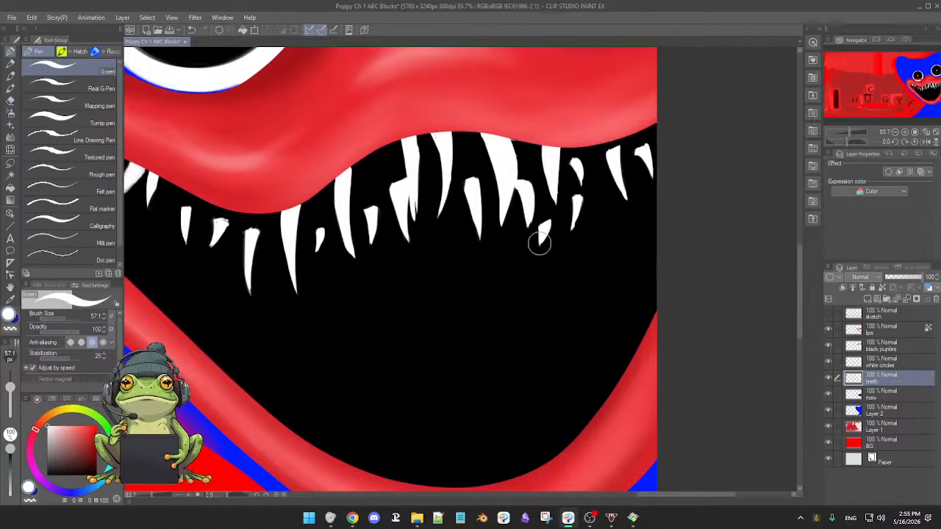
{"action": "key", "text": "e"}
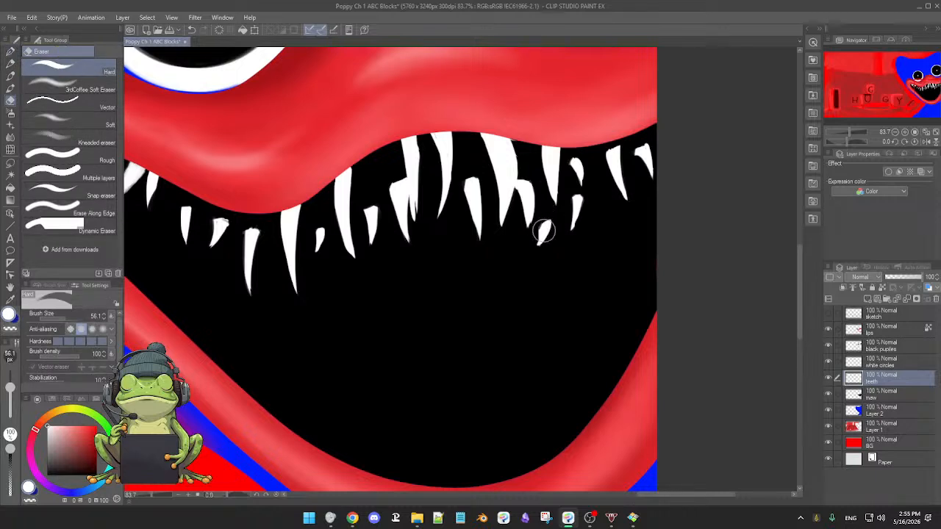
{"action": "key", "text": "p"}
{"action": "key", "text": "e"}
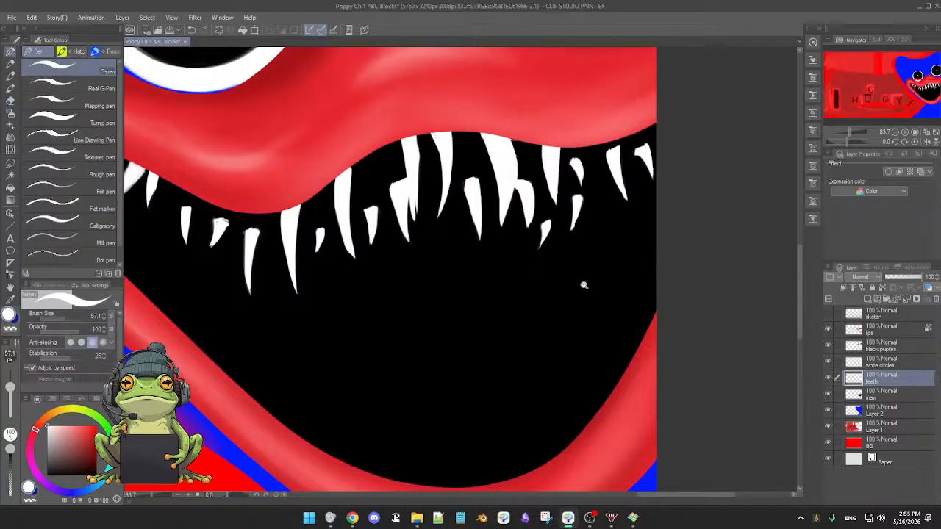
{"action": "key", "text": "p"}
Add a small pointed tooth to the second upper row near the right edge and trim its outline.
{"action": "scroll", "coordinate": [571, 284], "scroll_direction": "down", "scroll_amount": 3}
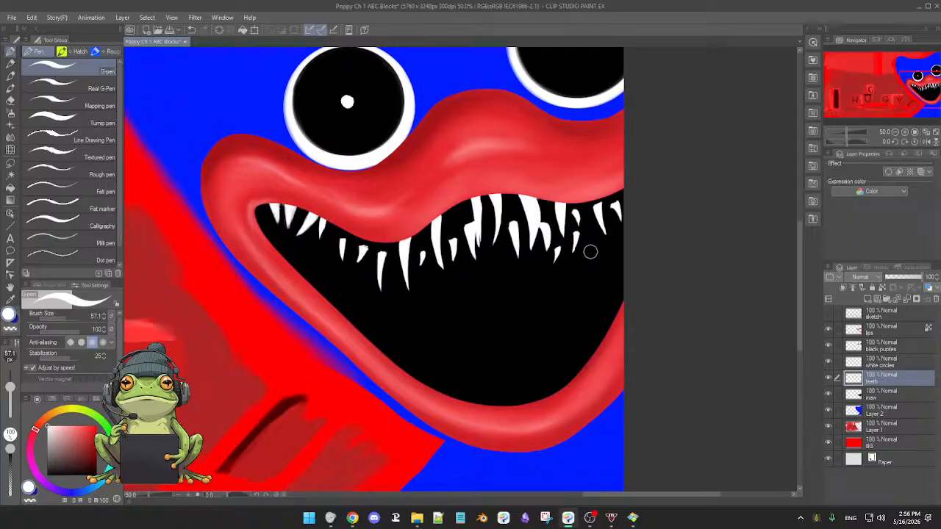
{"action": "mouse_move", "coordinate": [589, 254]}
{"action": "left_mouse_down"}
{"action": "mouse_move", "coordinate": [588, 238]}
{"action": "mouse_move", "coordinate": [590, 251]}
{"action": "left_mouse_up"}
{"action": "key", "text": "e"}
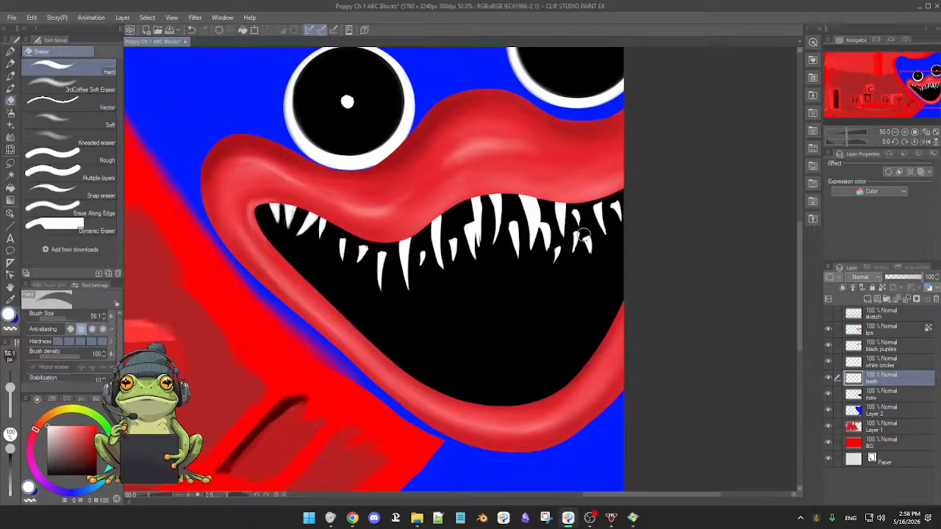
{"action": "key", "text": "p"}
{"action": "left_click_drag", "start_coordinate": [582, 241], "coordinate": [583, 254]}
{"action": "key", "text": "e"}
{"action": "key", "text": "p"}
Paint the first lower tooth along the bottom lip near the left mouth corner and trim its edge.
{"action": "scroll", "coordinate": [571, 284], "scroll_direction": "up", "scroll_amount": 1}
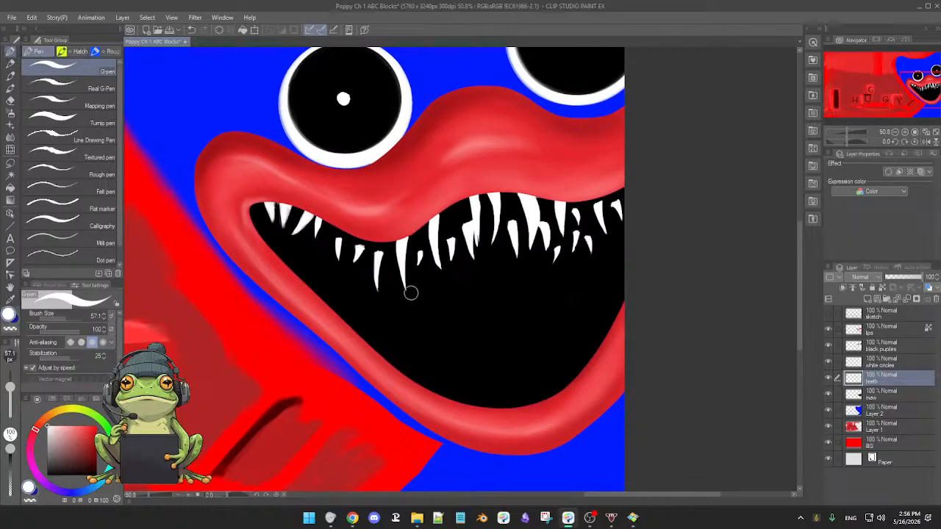
{"action": "scroll", "coordinate": [468, 331], "scroll_direction": "down", "scroll_amount": 2}
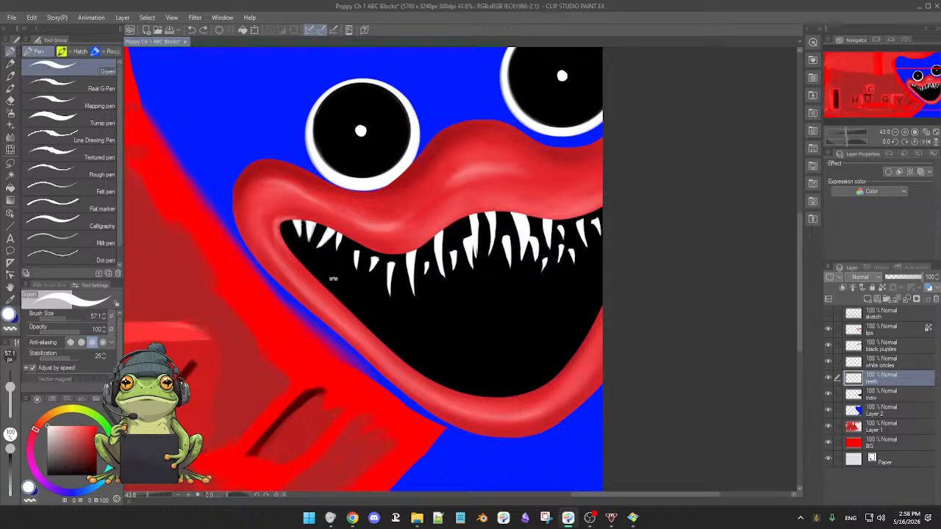
{"action": "left_click_drag", "start_coordinate": [325, 282], "coordinate": [330, 278]}
{"action": "left_click_drag", "start_coordinate": [328, 285], "coordinate": [335, 278]}
{"action": "key", "text": "e"}
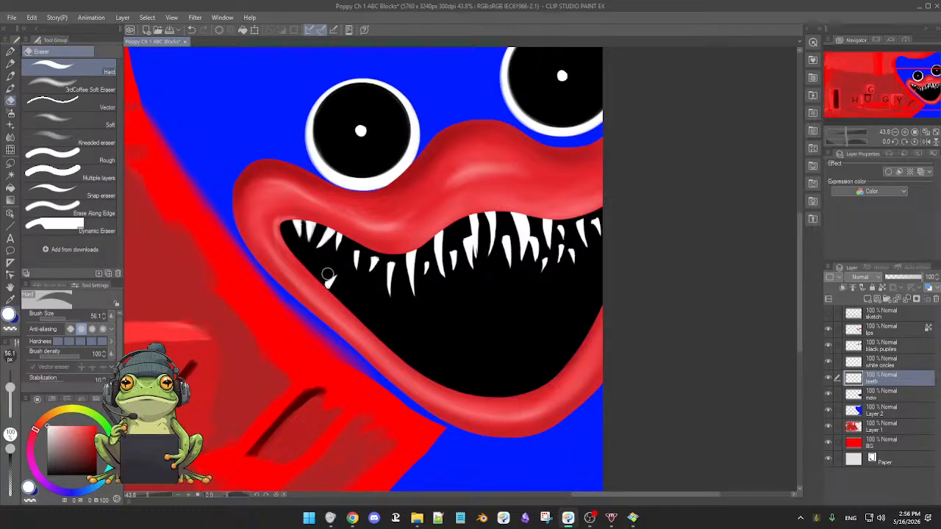
Fill the gaps between the large upper teeth with thin white teeth using the G-pen.
{"action": "key", "text": "p"}
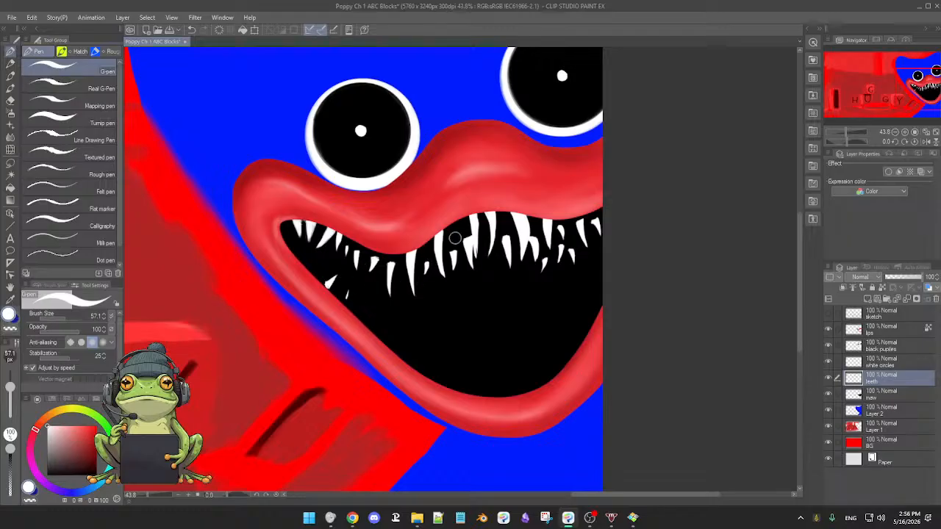
{"action": "left_click_drag", "start_coordinate": [454, 233], "coordinate": [457, 253]}
{"action": "left_click_drag", "start_coordinate": [501, 215], "coordinate": [503, 220]}
Continue the lower row down the left side of the bottom lip with curved pointed teeth, thinning the curved one with the eraser.
{"action": "left_click_drag", "start_coordinate": [358, 295], "coordinate": [361, 317]}
{"action": "left_click_drag", "start_coordinate": [374, 324], "coordinate": [400, 312]}
{"action": "key", "text": "e"}
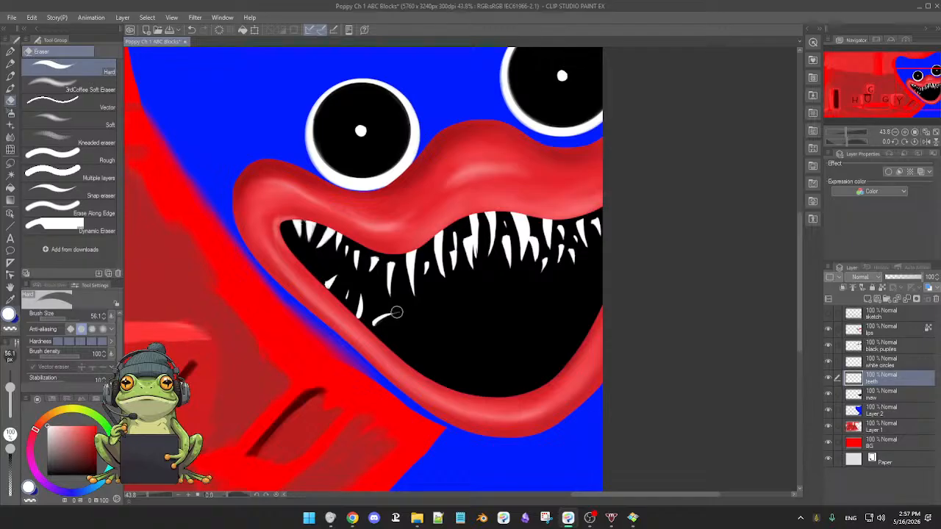
{"action": "key", "text": "p"}
{"action": "left_click_drag", "start_coordinate": [392, 336], "coordinate": [403, 319]}
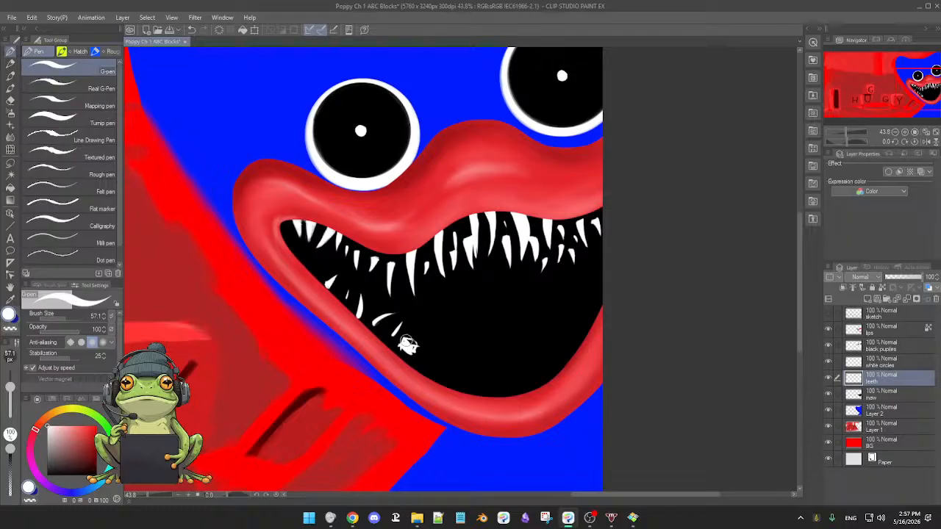
Reshape the stubby white tooth on the lower left lip by alternately erasing and repainting its edges.
{"action": "key", "text": "e"}
{"action": "key", "text": "p"}
{"action": "key", "text": "e"}
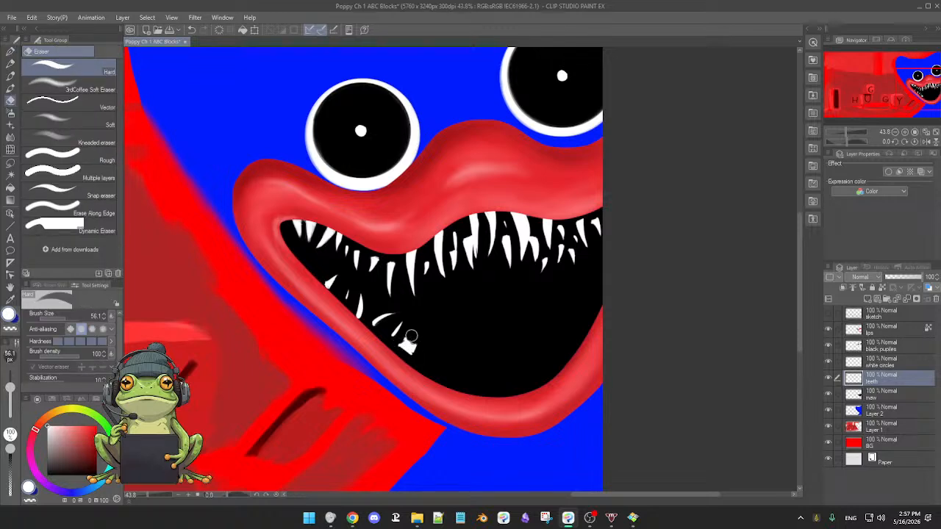
{"action": "key", "text": "p"}
Paint a long white fang rising from the bottom lip to the right of the stubby tooth and fill in its body.
{"action": "scroll", "coordinate": [423, 342], "scroll_direction": "down", "scroll_amount": 1}
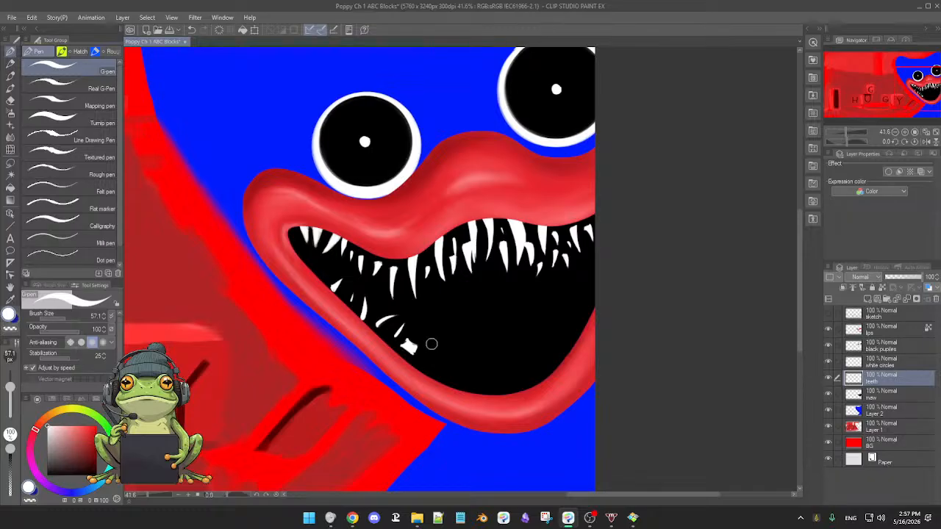
{"action": "left_click_drag", "start_coordinate": [440, 320], "coordinate": [436, 367]}
{"action": "left_click_drag", "start_coordinate": [441, 319], "coordinate": [431, 373]}
{"action": "left_click_drag", "start_coordinate": [434, 336], "coordinate": [428, 376]}
{"action": "left_click_drag", "start_coordinate": [438, 325], "coordinate": [431, 373]}
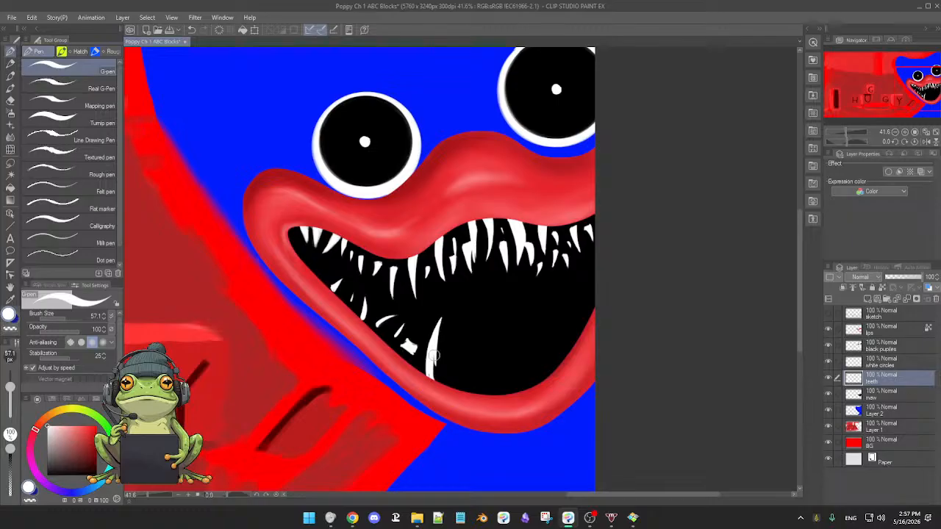
{"action": "left_click_drag", "start_coordinate": [435, 329], "coordinate": [434, 385]}
Paint two white fangs rising from the bottom lip to the right of the long fang, thinning the second with the eraser.
{"action": "left_click_drag", "start_coordinate": [461, 342], "coordinate": [456, 390]}
{"action": "left_click_drag", "start_coordinate": [460, 338], "coordinate": [456, 390]}
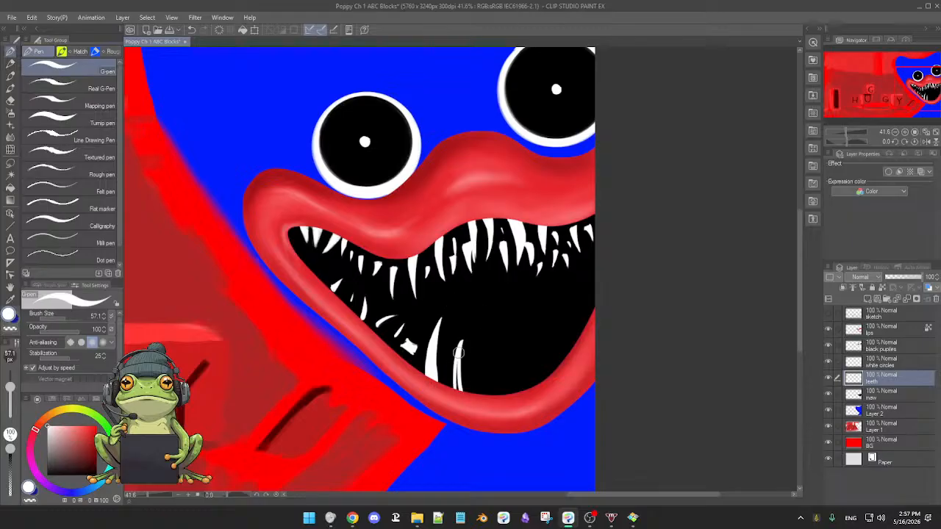
{"action": "left_click_drag", "start_coordinate": [461, 344], "coordinate": [458, 375]}
{"action": "left_click_drag", "start_coordinate": [487, 335], "coordinate": [483, 394]}
{"action": "left_click_drag", "start_coordinate": [487, 348], "coordinate": [484, 403]}
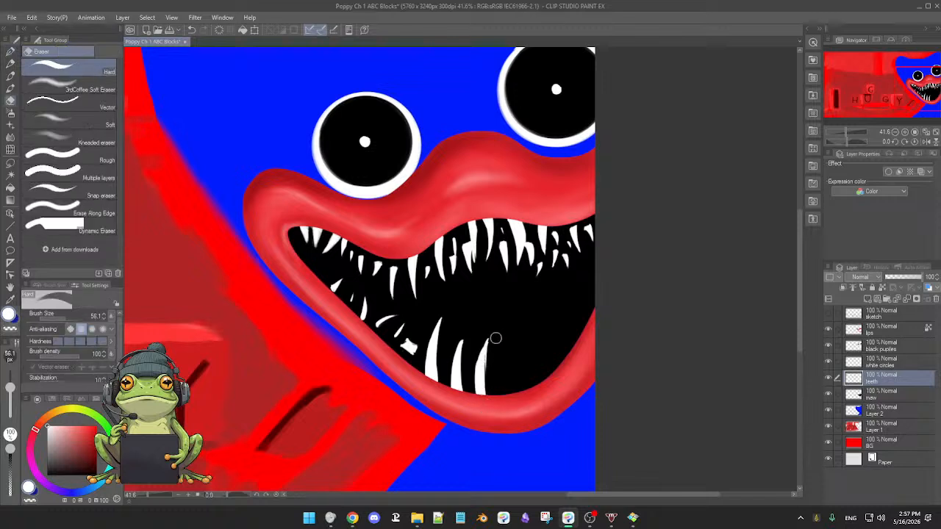
{"action": "key", "text": "e"}
{"action": "mouse_move", "coordinate": [492, 331]}
{"action": "left_mouse_down"}
{"action": "mouse_move", "coordinate": [491, 406]}
{"action": "mouse_move", "coordinate": [490, 394]}
{"action": "left_mouse_up"}
Paint a tall white fang leaning inward right of the bottom lip's center, reshaping its edges with the eraser and G-pen.
{"action": "key", "text": "p"}
{"action": "left_click_drag", "start_coordinate": [506, 319], "coordinate": [518, 383]}
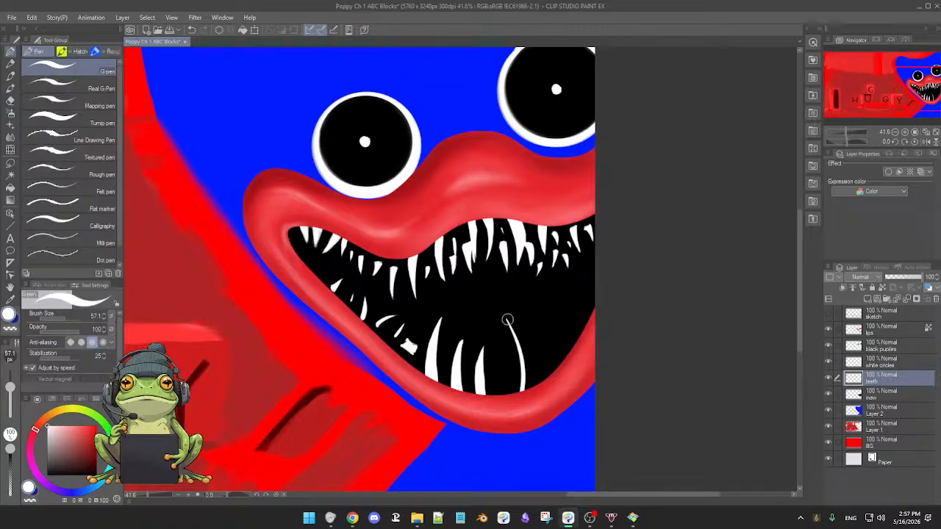
{"action": "left_click_drag", "start_coordinate": [507, 319], "coordinate": [516, 391]}
{"action": "left_click_drag", "start_coordinate": [516, 337], "coordinate": [518, 382]}
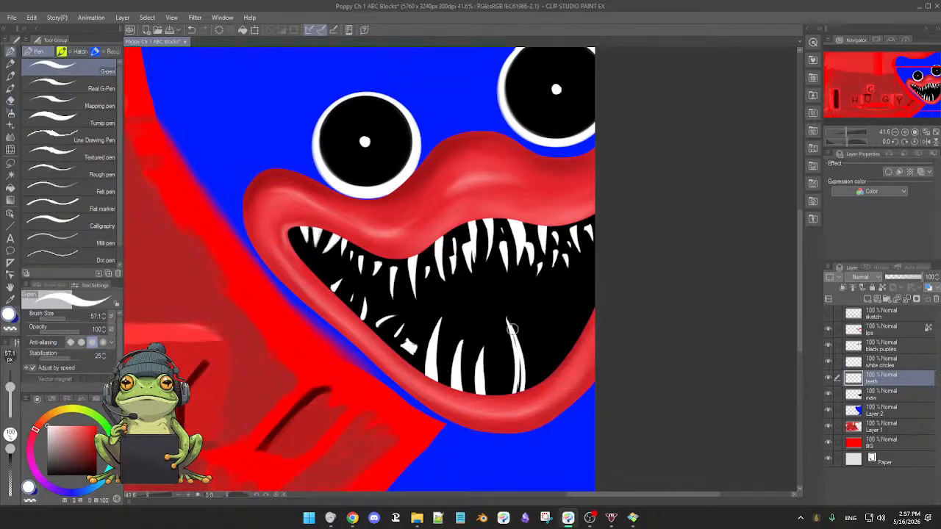
{"action": "left_click_drag", "start_coordinate": [514, 331], "coordinate": [518, 398]}
{"action": "key", "text": "e"}
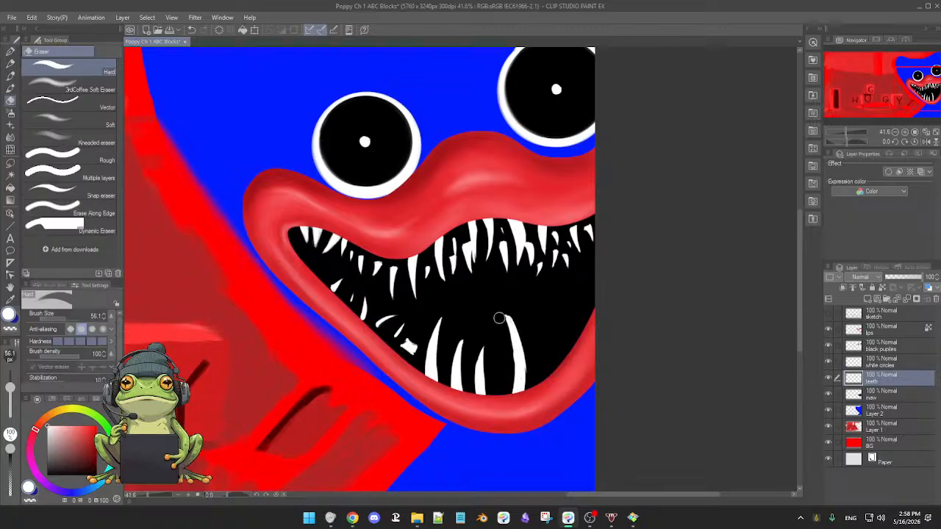
{"action": "mouse_move", "coordinate": [496, 309]}
{"action": "left_mouse_down"}
{"action": "mouse_move", "coordinate": [519, 337]}
{"action": "mouse_move", "coordinate": [509, 316]}
{"action": "mouse_move", "coordinate": [529, 389]}
{"action": "left_mouse_up"}
{"action": "key", "text": "p"}
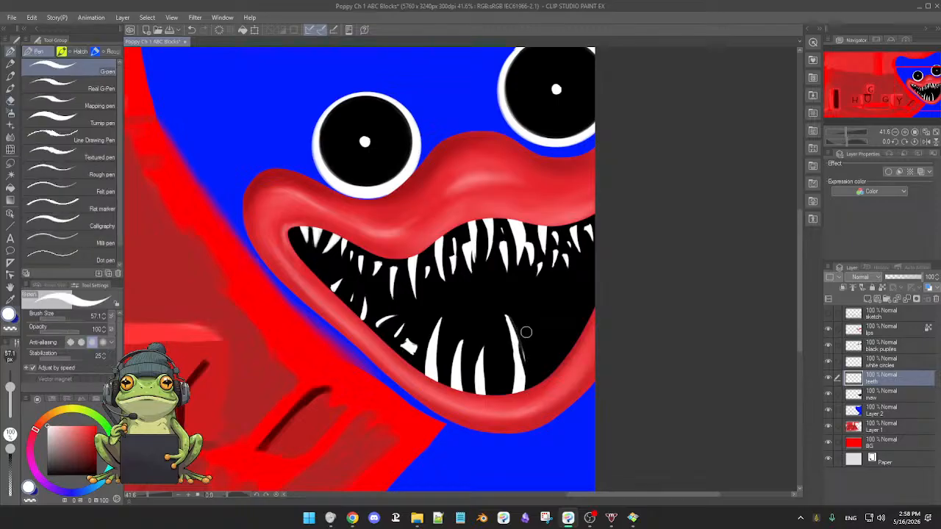
{"action": "left_click_drag", "start_coordinate": [525, 326], "coordinate": [522, 374]}
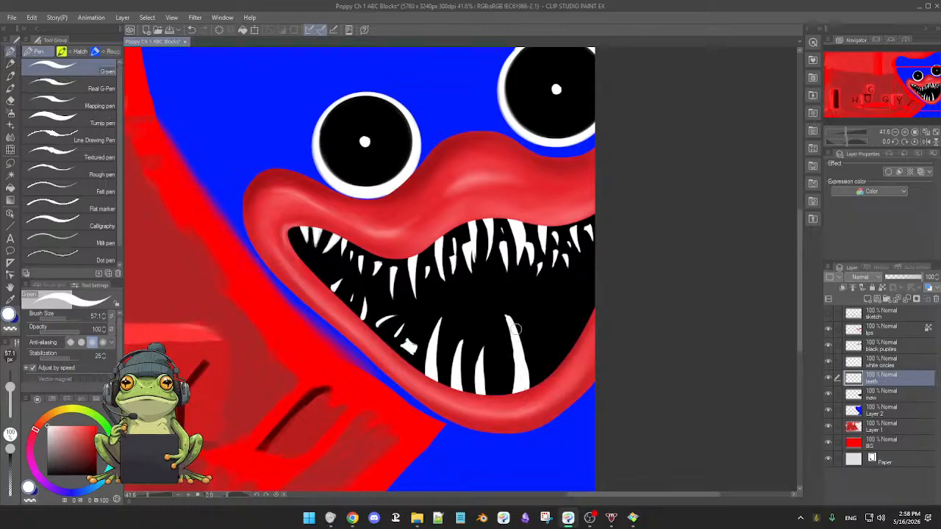
{"action": "key", "text": "e"}
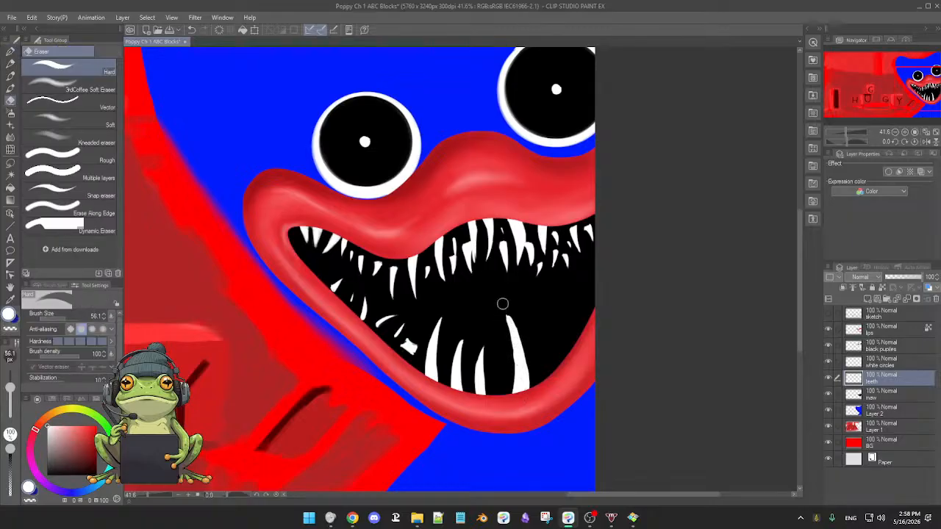
Paint and fill a shorter curved white fang on the bottom lip just right of the tall fang.
{"action": "key", "text": "p"}
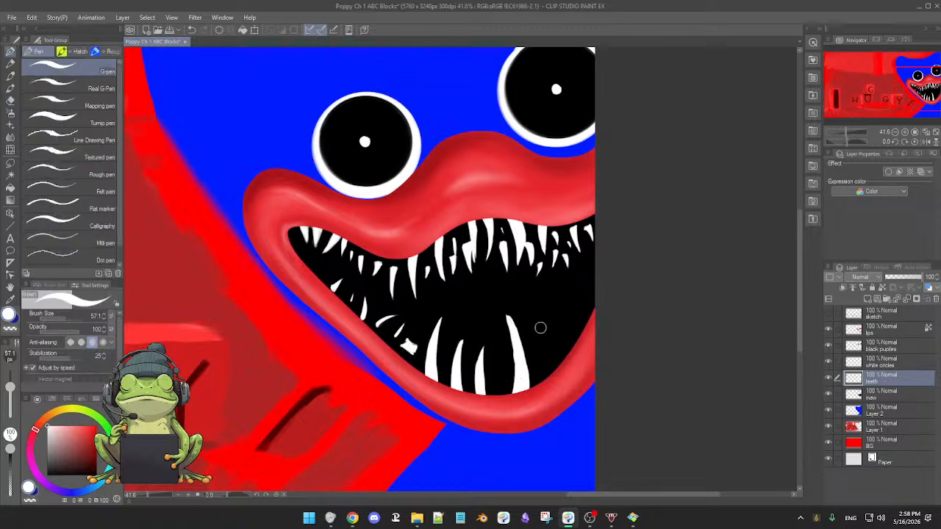
{"action": "left_click_drag", "start_coordinate": [540, 332], "coordinate": [544, 369]}
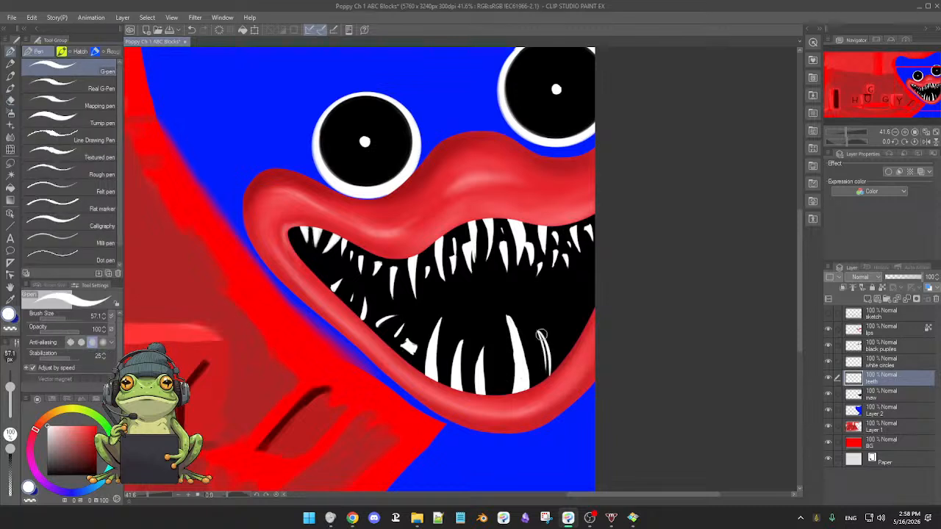
{"action": "mouse_move", "coordinate": [540, 335]}
{"action": "left_mouse_down"}
{"action": "mouse_move", "coordinate": [545, 384]}
{"action": "mouse_move", "coordinate": [545, 373]}
{"action": "left_mouse_up"}
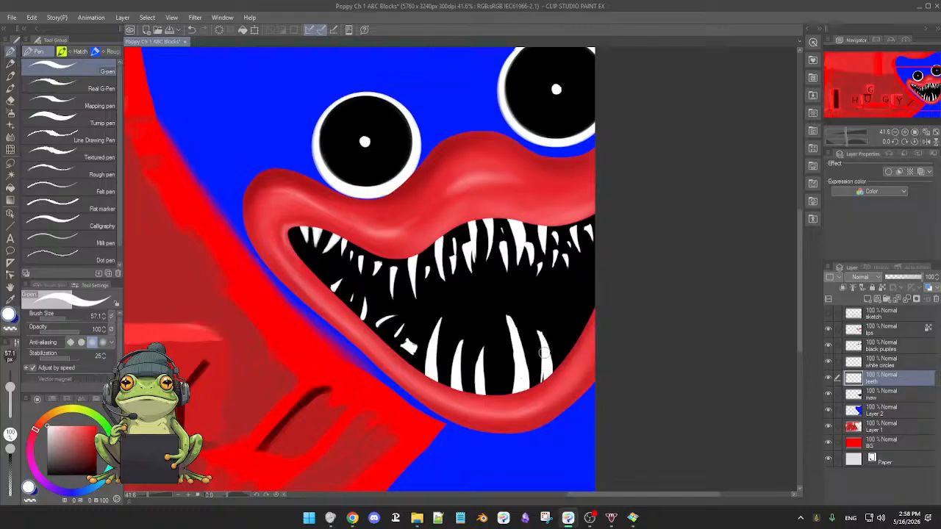
{"action": "key", "text": "e"}
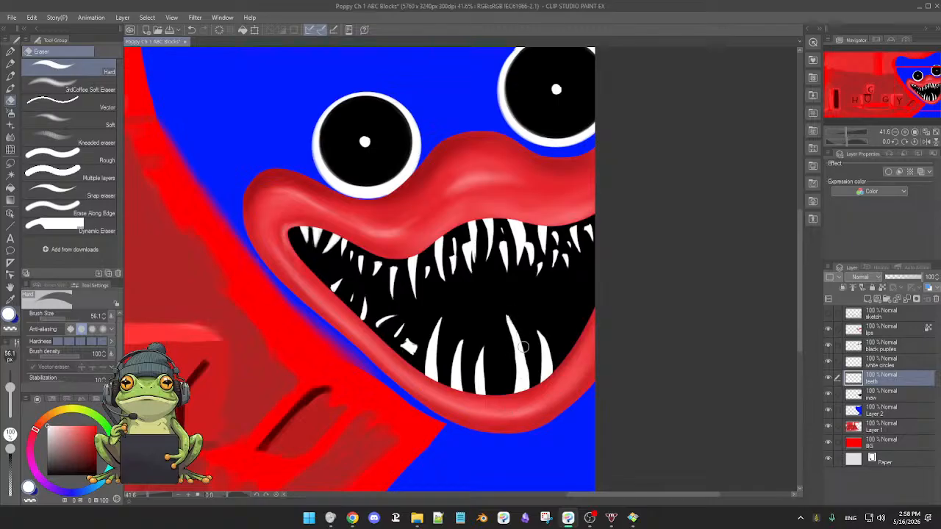
Paint a tiny white tooth in the gap left of the tall fang and trim it with the eraser.
{"action": "key", "text": "p"}
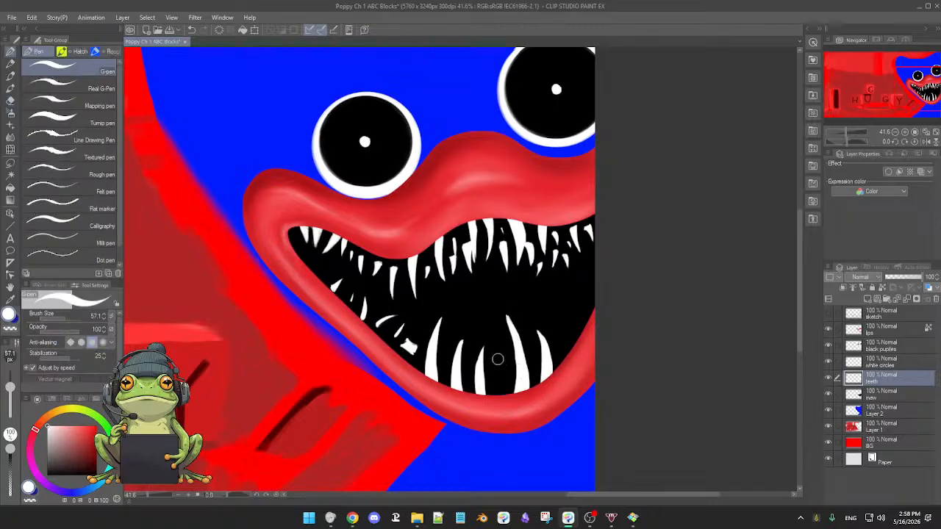
{"action": "mouse_move", "coordinate": [498, 358]}
{"action": "left_mouse_down"}
{"action": "mouse_move", "coordinate": [494, 382]}
{"action": "mouse_move", "coordinate": [495, 374]}
{"action": "left_mouse_up"}
{"action": "key", "text": "ctrl+z"}
{"action": "key", "text": "e"}
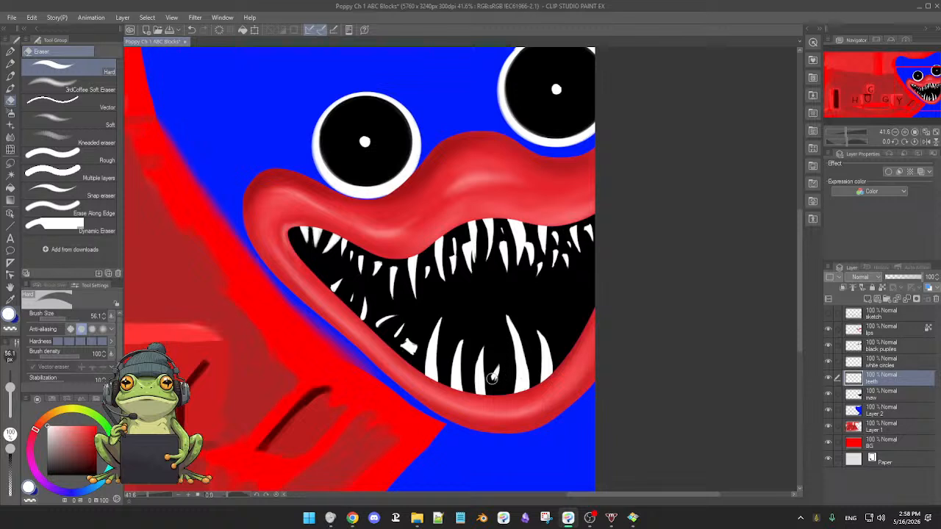
{"action": "left_click_drag", "start_coordinate": [492, 378], "coordinate": [494, 372]}
Add a small slanted white tooth between the first two long lower fangs and trim its base with the eraser.
{"action": "key", "text": "p"}
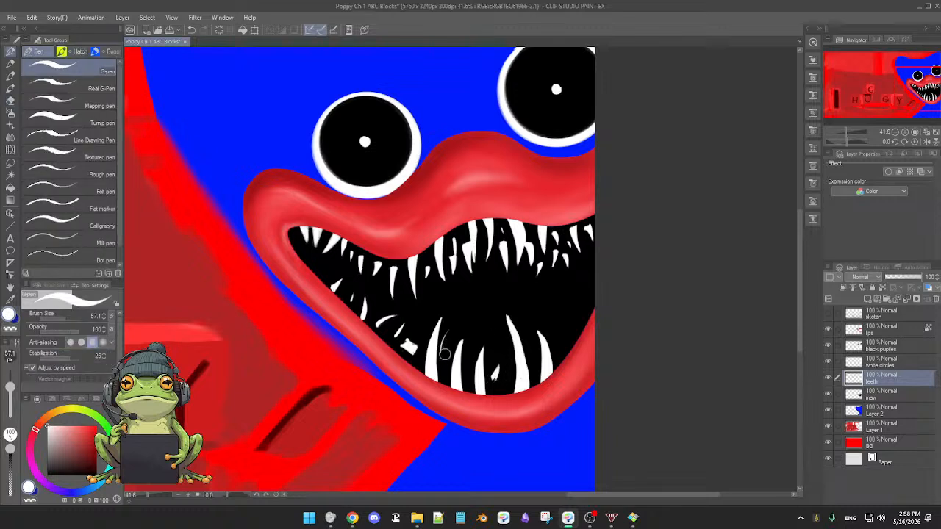
{"action": "mouse_move", "coordinate": [444, 353]}
{"action": "left_mouse_down"}
{"action": "mouse_move", "coordinate": [454, 325]}
{"action": "mouse_move", "coordinate": [447, 350]}
{"action": "left_mouse_up"}
{"action": "key", "text": "e"}
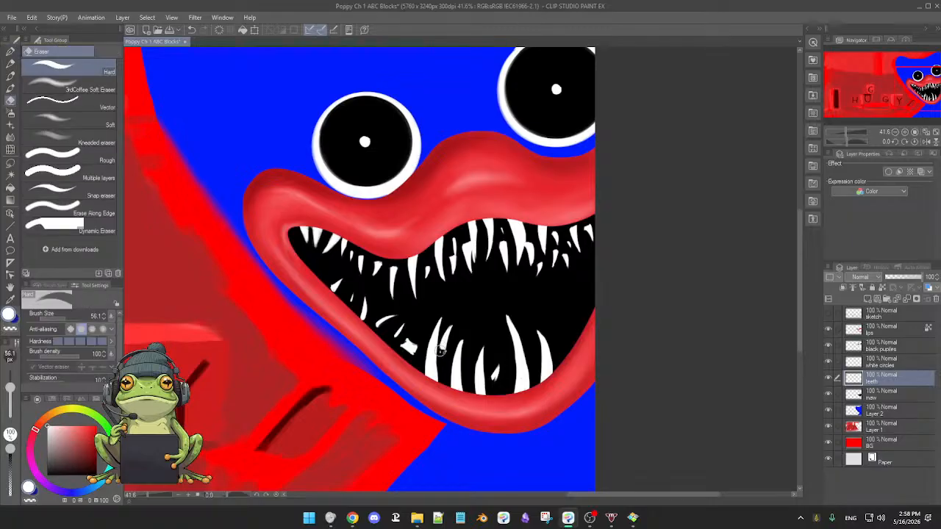
Paint a small slanted white tooth floating above the second lower fang and clean up its base with the eraser.
{"action": "key", "text": "p"}
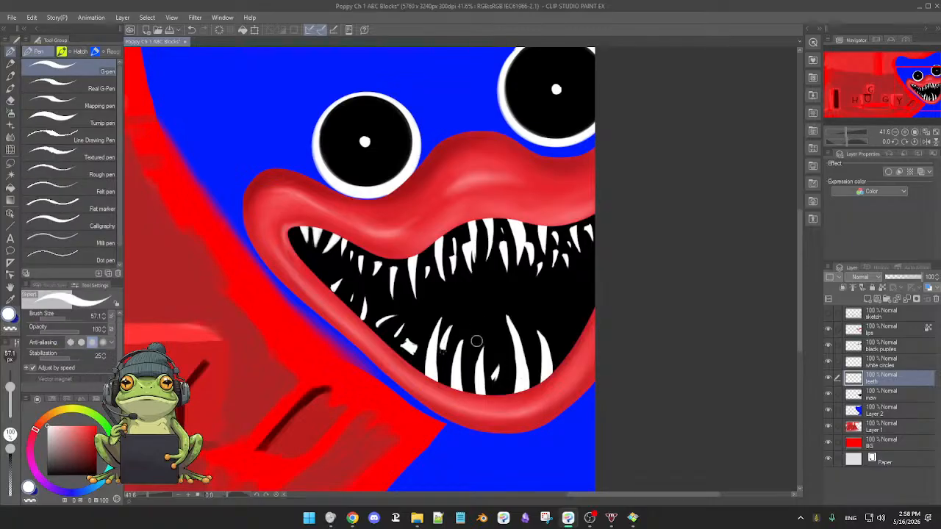
{"action": "left_click_drag", "start_coordinate": [470, 315], "coordinate": [462, 332]}
{"action": "key", "text": "e"}
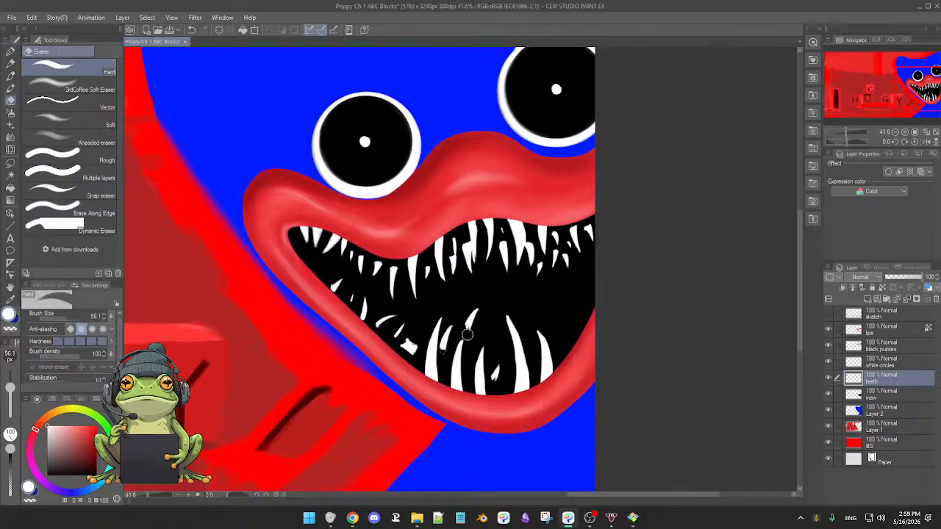
{"action": "key", "text": "p"}
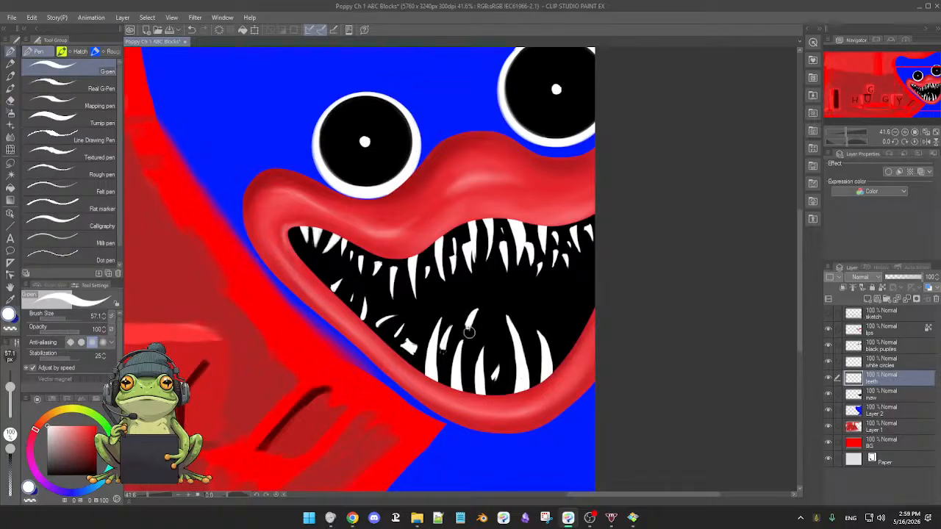
{"action": "scroll", "coordinate": [507, 316], "scroll_direction": "up", "scroll_amount": 2}
{"action": "key", "text": "e"}
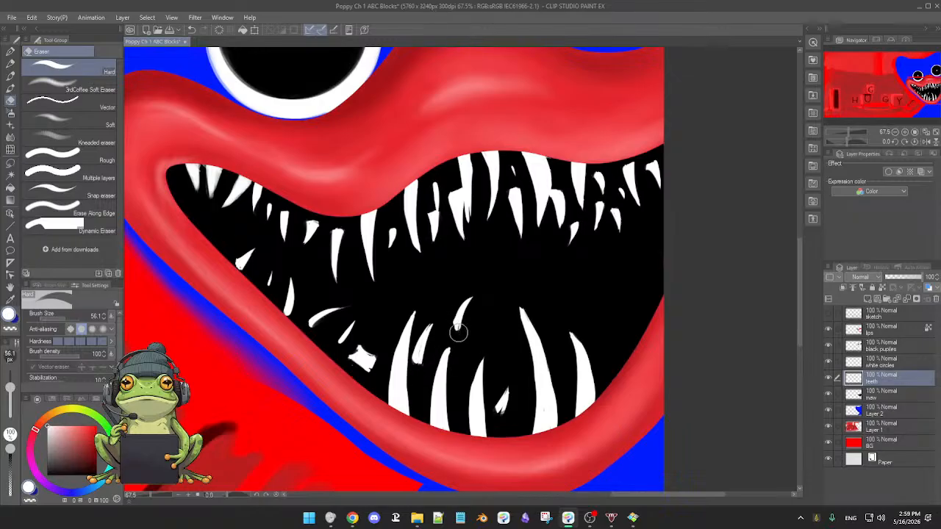
Paint a stubby white tooth along the right side of the lower lip and shape it with the eraser and G-pen.
{"action": "key", "text": "p"}
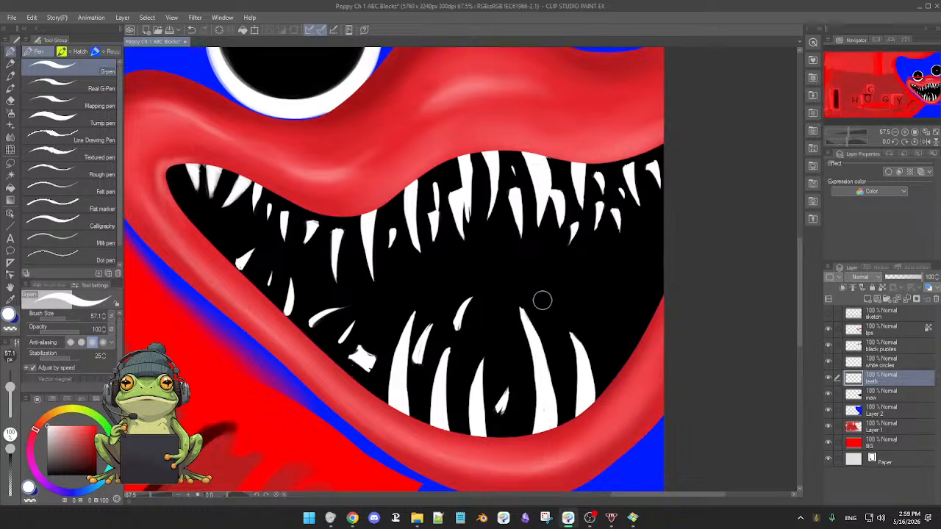
{"action": "scroll", "coordinate": [553, 312], "scroll_direction": "down", "scroll_amount": 1}
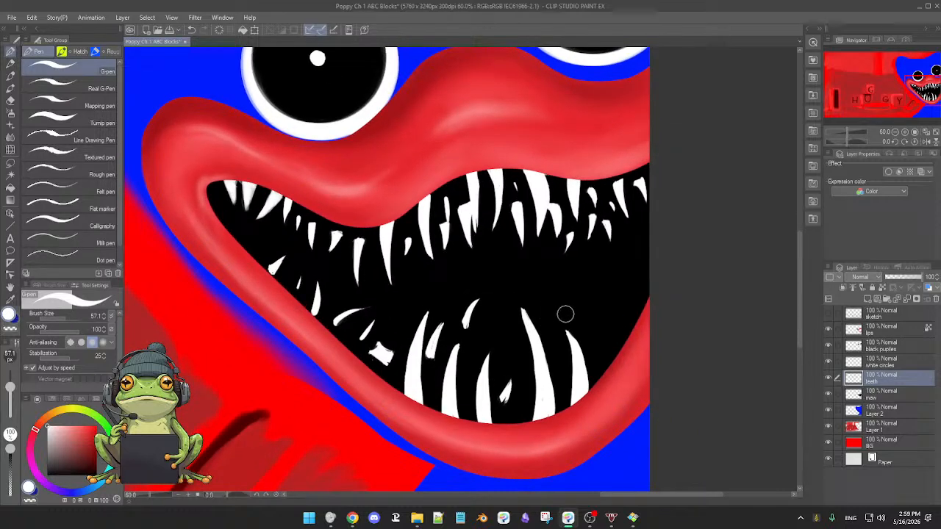
{"action": "left_click_drag", "start_coordinate": [564, 319], "coordinate": [561, 318]}
{"action": "left_click_drag", "start_coordinate": [526, 344], "coordinate": [528, 326]}
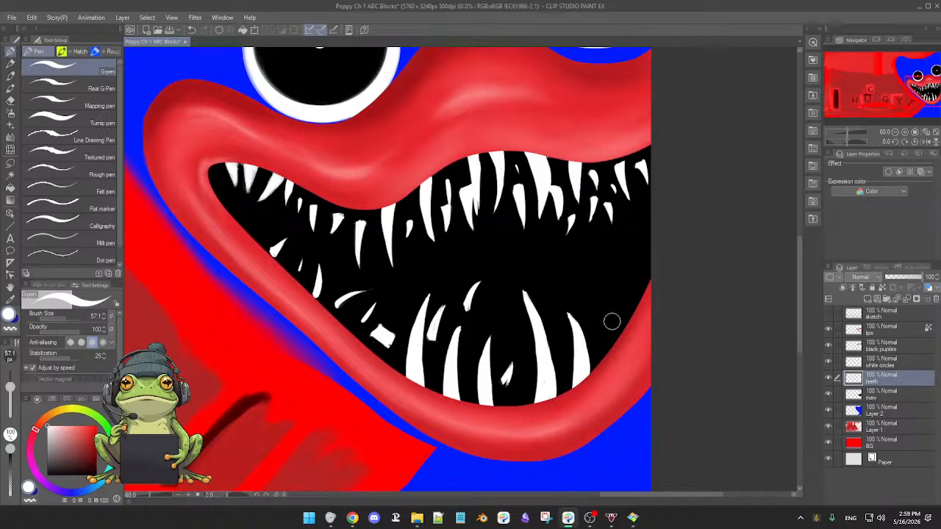
{"action": "left_click_drag", "start_coordinate": [611, 321], "coordinate": [620, 304]}
{"action": "key", "text": "e"}
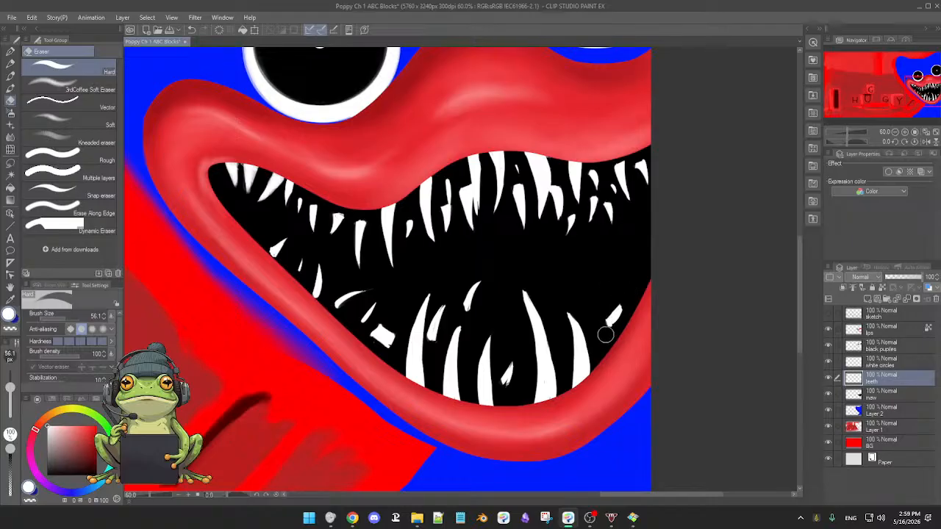
{"action": "key", "text": "p"}
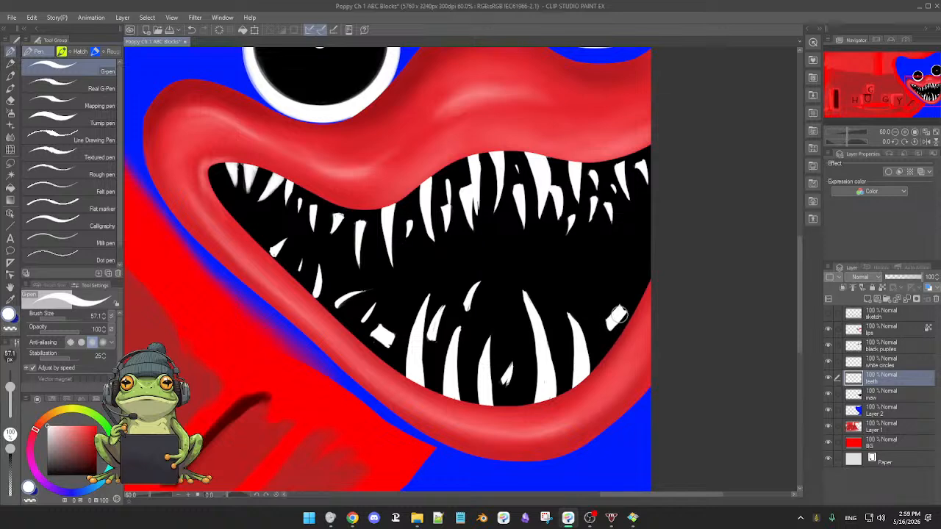
Paint a thin white fang between the shorter right fang and the stubby right tooth, shortening and thinning it with the eraser.
{"action": "left_click_drag", "start_coordinate": [585, 287], "coordinate": [598, 334]}
{"action": "left_click_drag", "start_coordinate": [582, 285], "coordinate": [593, 320]}
{"action": "left_click_drag", "start_coordinate": [585, 287], "coordinate": [597, 358]}
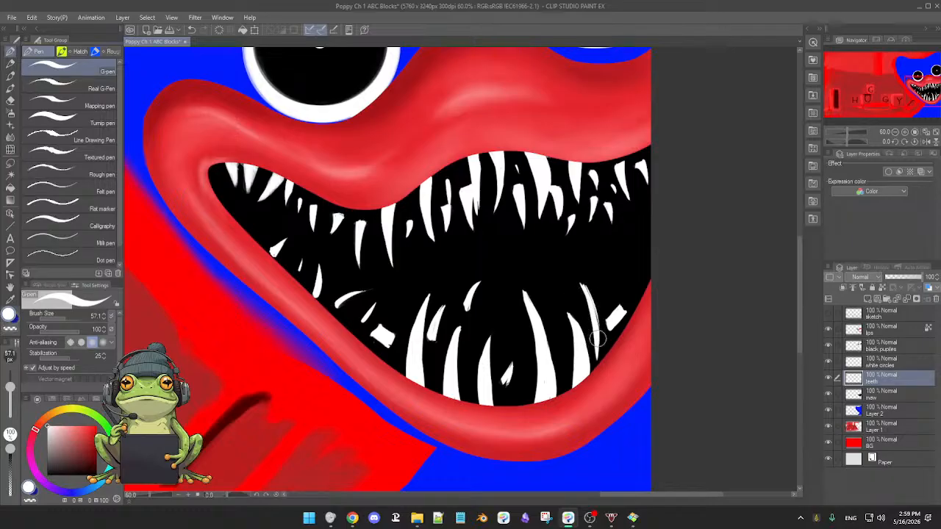
{"action": "key", "text": "e"}
{"action": "left_click_drag", "start_coordinate": [581, 282], "coordinate": [600, 324]}
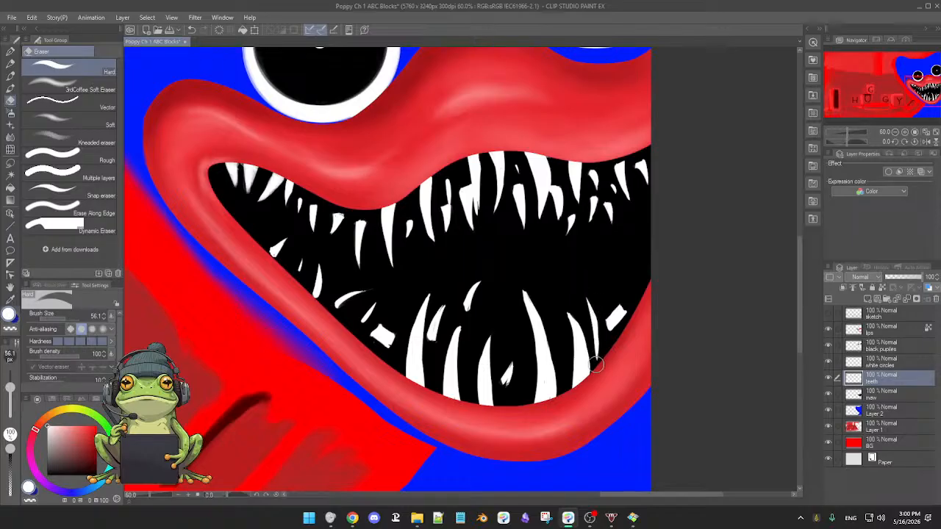
{"action": "key", "text": "p"}
{"action": "scroll", "coordinate": [617, 294], "scroll_direction": "down", "scroll_amount": 2}
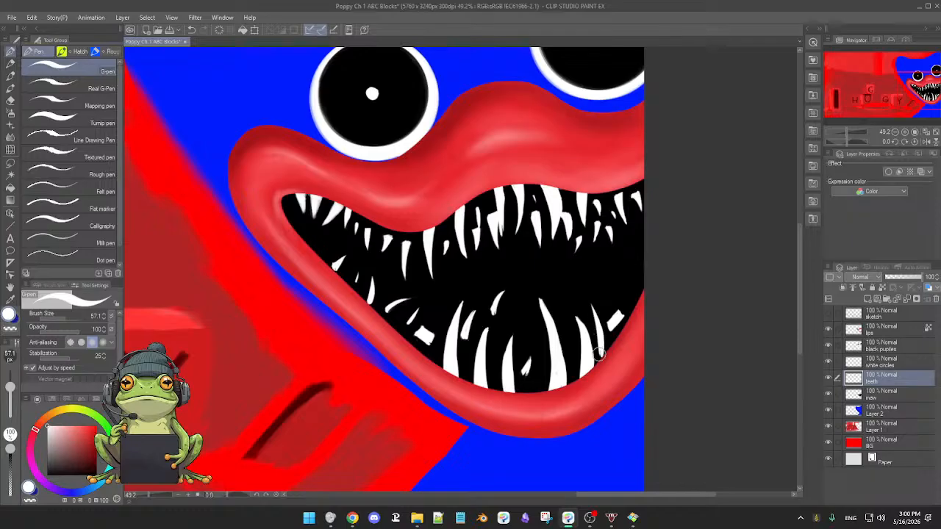
{"action": "key", "text": "e"}
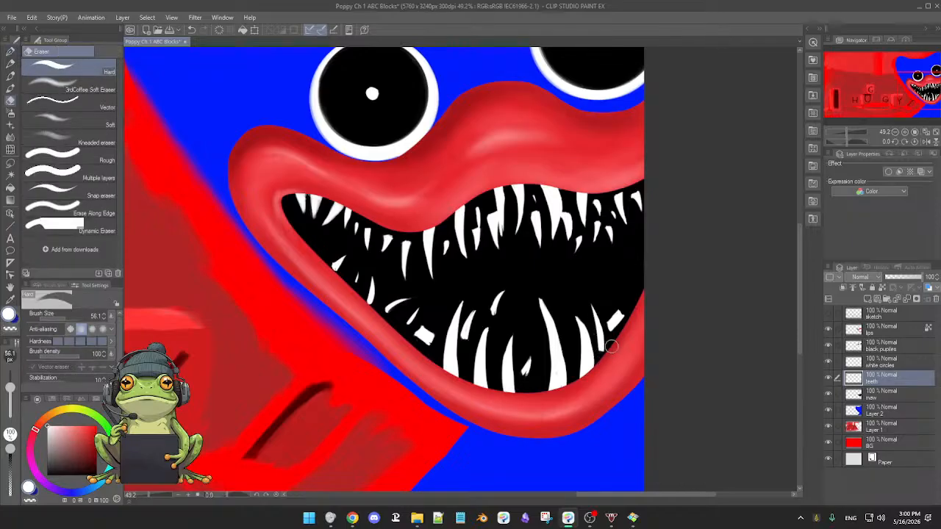
{"action": "key", "text": "p"}
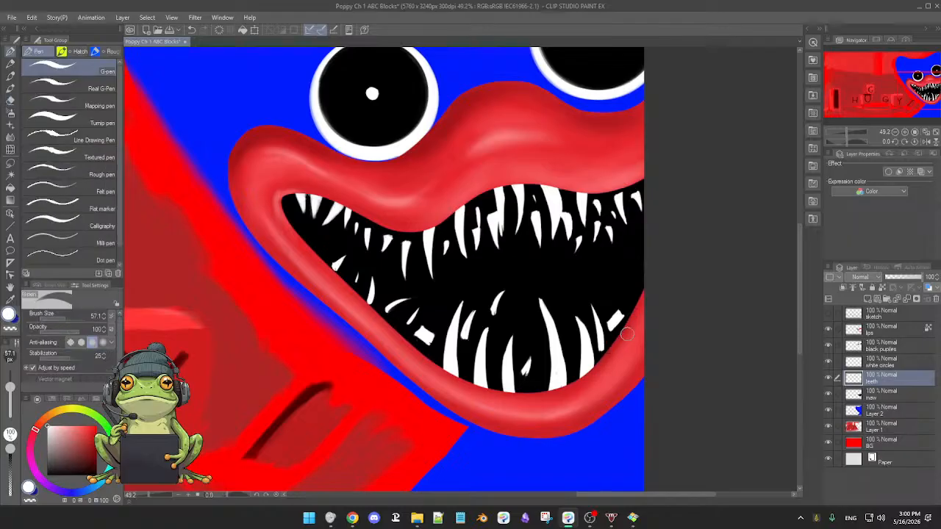
Add a small white tooth just left of the tall fang's upper part, and erase the trial tooth painted to the fang's right.
{"action": "scroll", "coordinate": [622, 339], "scroll_direction": "down", "scroll_amount": 1}
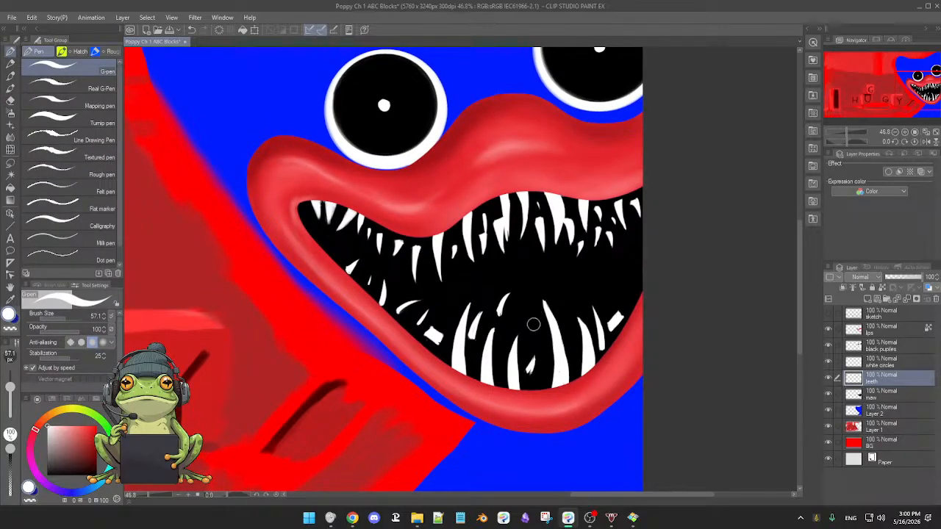
{"action": "left_click_drag", "start_coordinate": [562, 325], "coordinate": [559, 301]}
{"action": "left_click_drag", "start_coordinate": [533, 323], "coordinate": [532, 338]}
{"action": "key", "text": "e"}
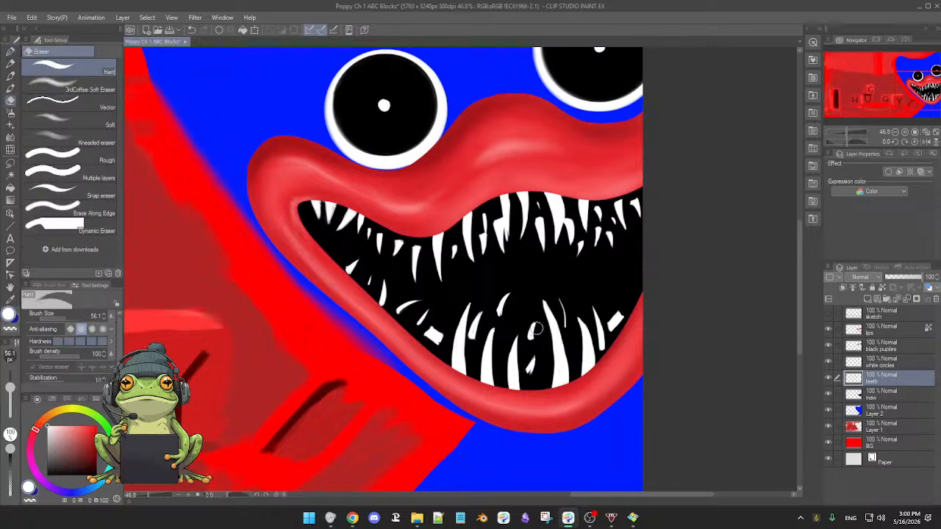
{"action": "key", "text": "p"}
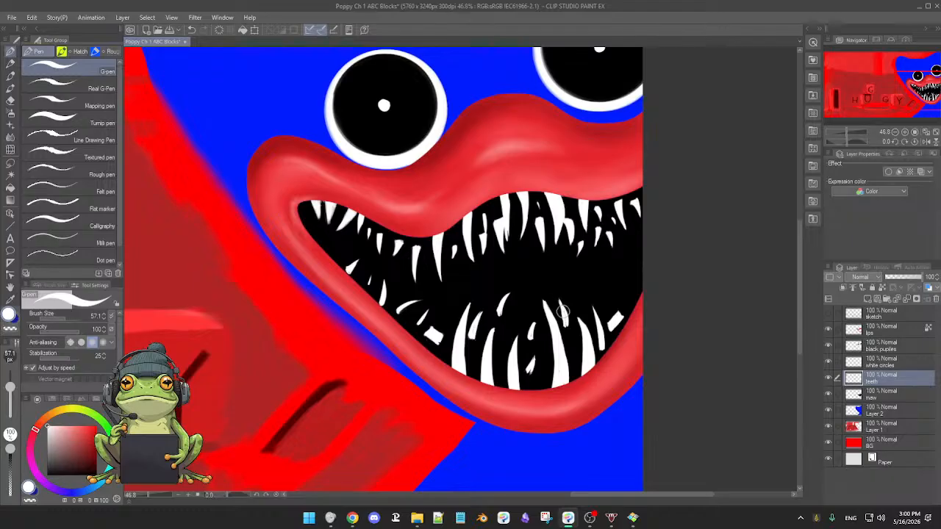
{"action": "key", "text": "e"}
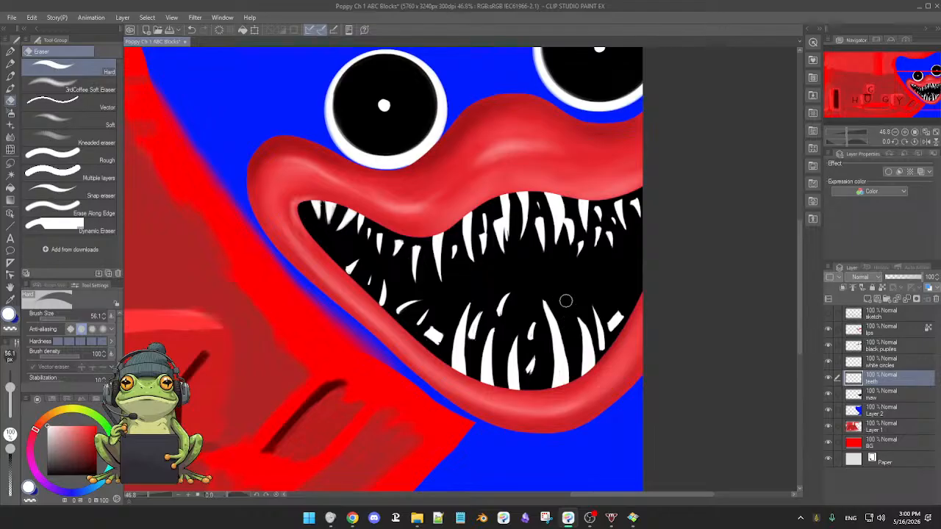
{"action": "key", "text": "p"}
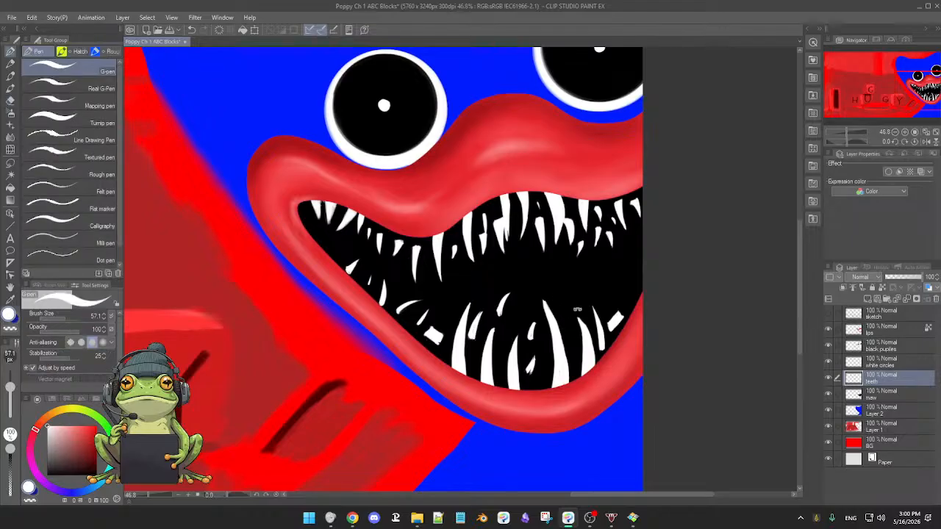
Paint two curved white fangs at the far right of the lower row, slimming and sharpening them with the eraser and G-pen.
{"action": "scroll", "coordinate": [569, 303], "scroll_direction": "down", "scroll_amount": 1}
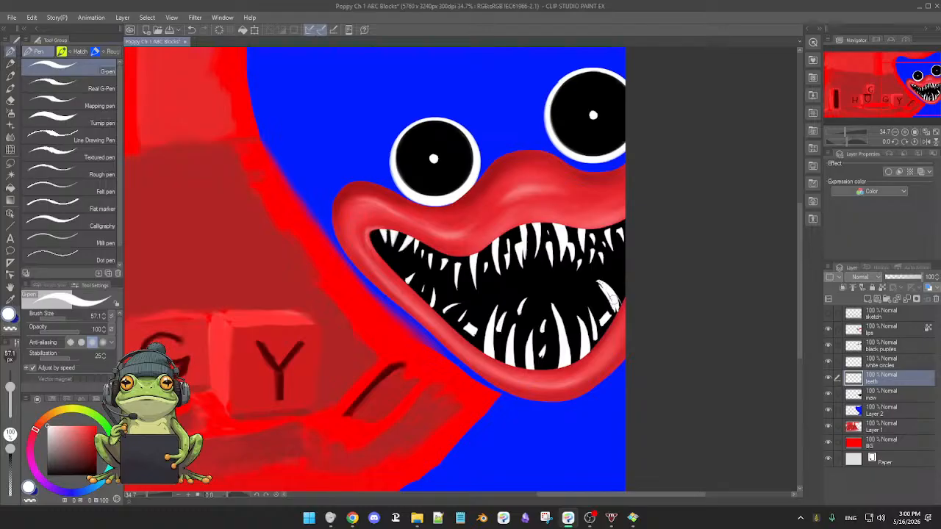
{"action": "key", "text": "e"}
{"action": "key", "text": "p"}
{"action": "key", "text": "e"}
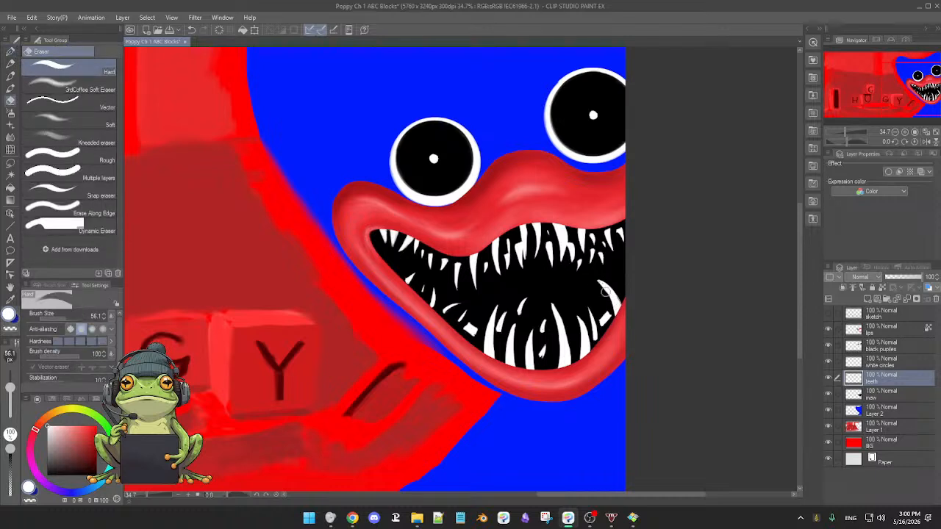
{"action": "key", "text": "p"}
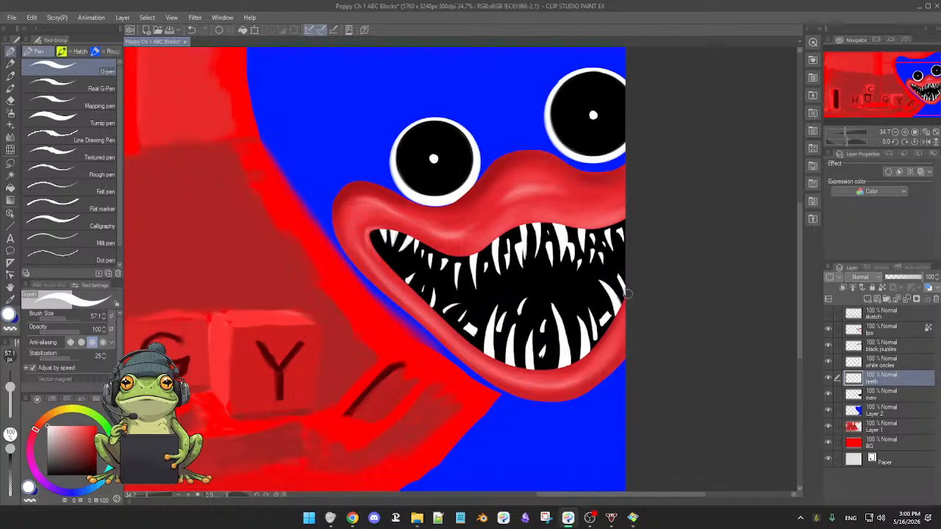
{"action": "key", "text": "e"}
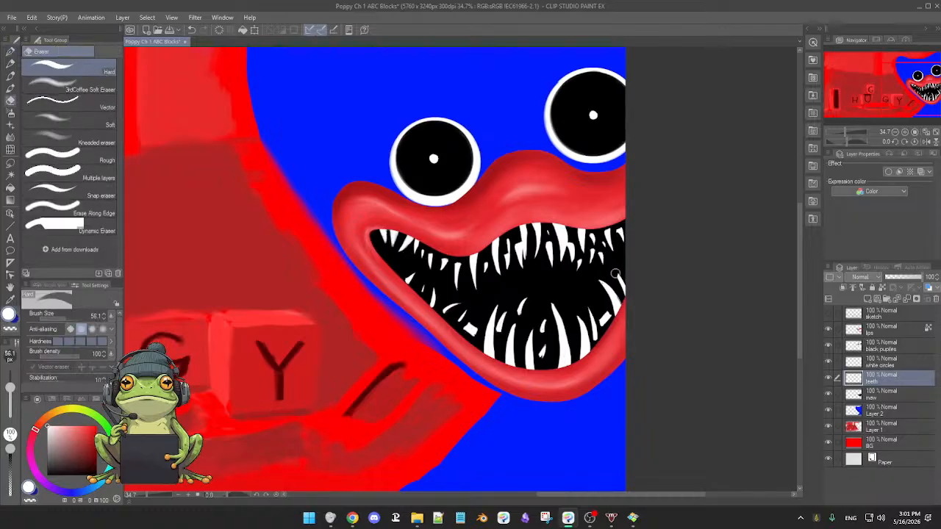
{"action": "key", "text": "p"}
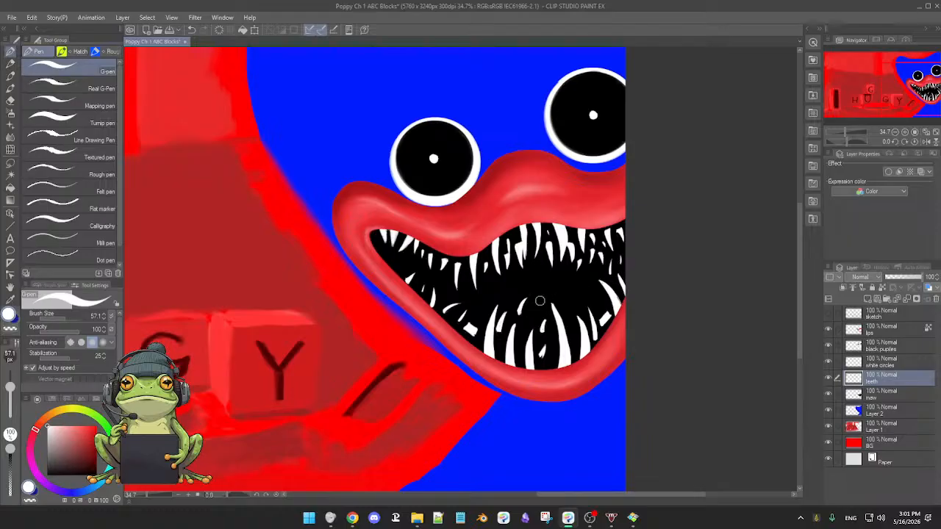
Add a small white tooth floating above the middle of the lower row and refine its shape with the eraser.
{"action": "scroll", "coordinate": [575, 314], "scroll_direction": "down", "scroll_amount": 2}
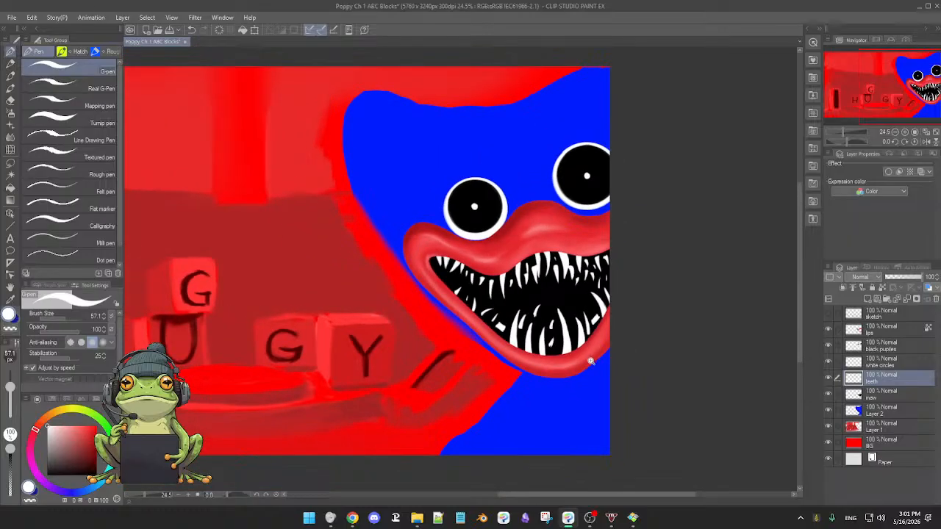
{"action": "scroll", "coordinate": [581, 357], "scroll_direction": "down", "scroll_amount": 2}
{"action": "scroll", "coordinate": [600, 343], "scroll_direction": "up", "scroll_amount": 3}
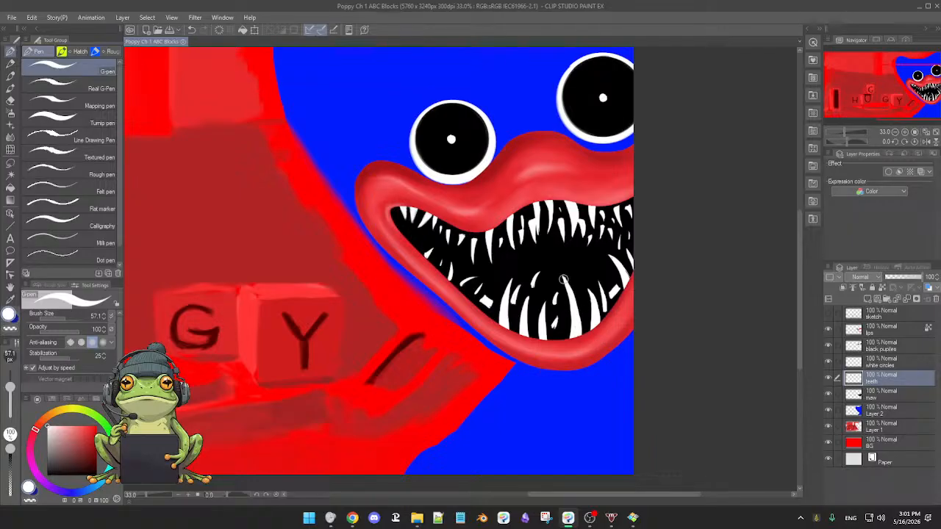
{"action": "key", "text": "e"}
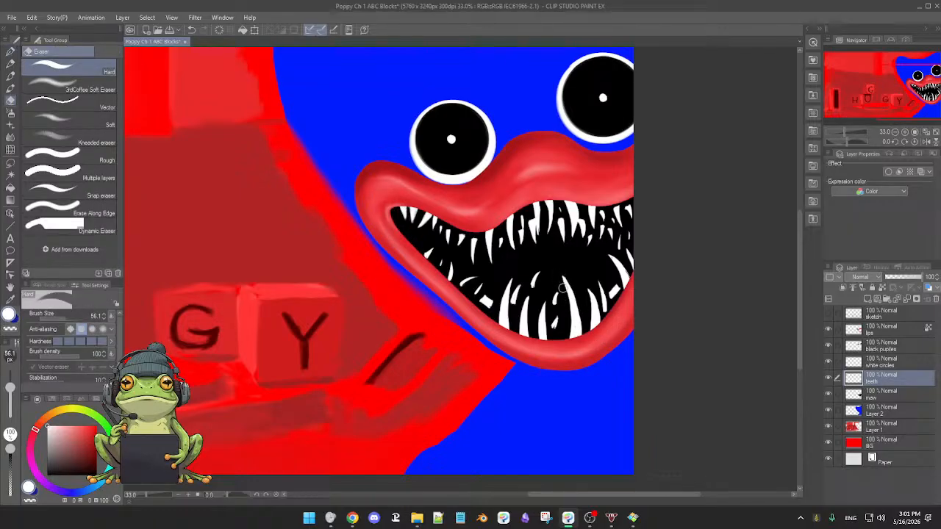
{"action": "key", "text": "p"}
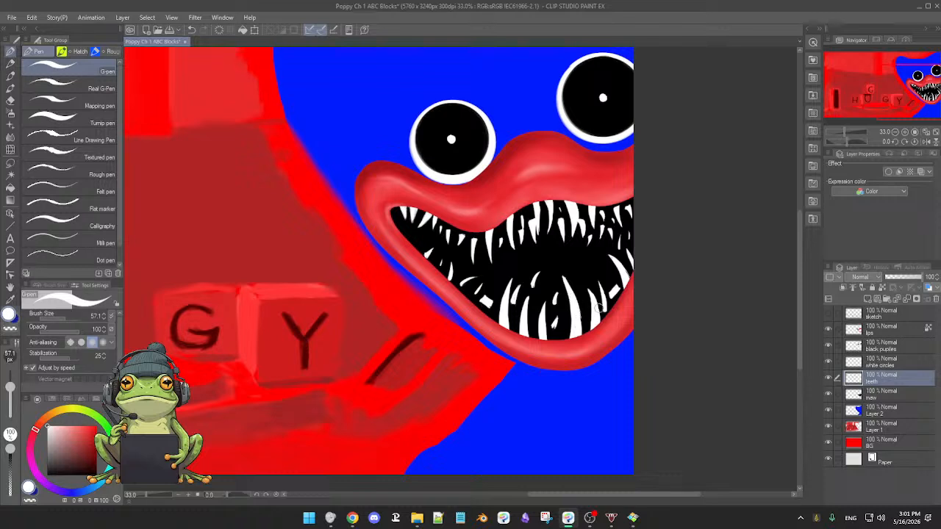
{"action": "scroll", "coordinate": [587, 306], "scroll_direction": "up", "scroll_amount": 1}
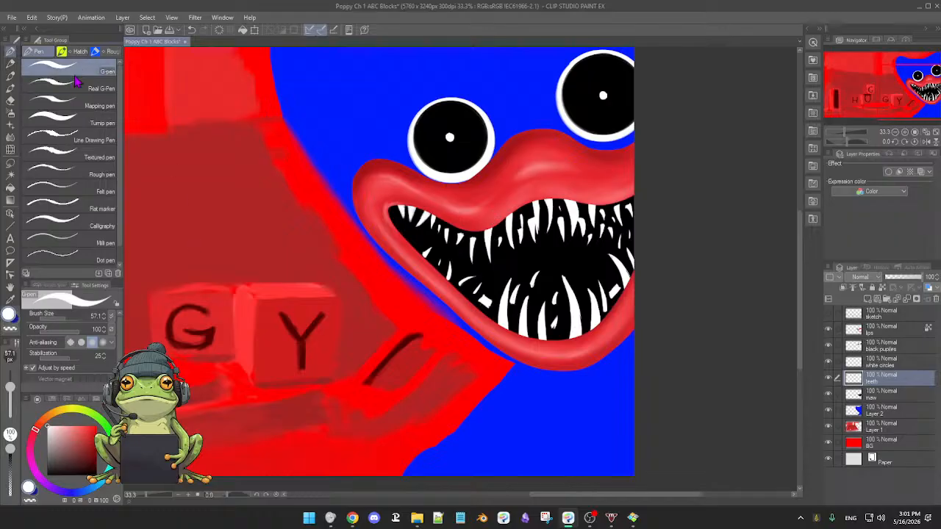
Paint thin white saliva strands between the upper and lower teeth in the mouth's left half with the 02 Kolinsky Brush.
{"action": "left_click", "coordinate": [10, 87]}
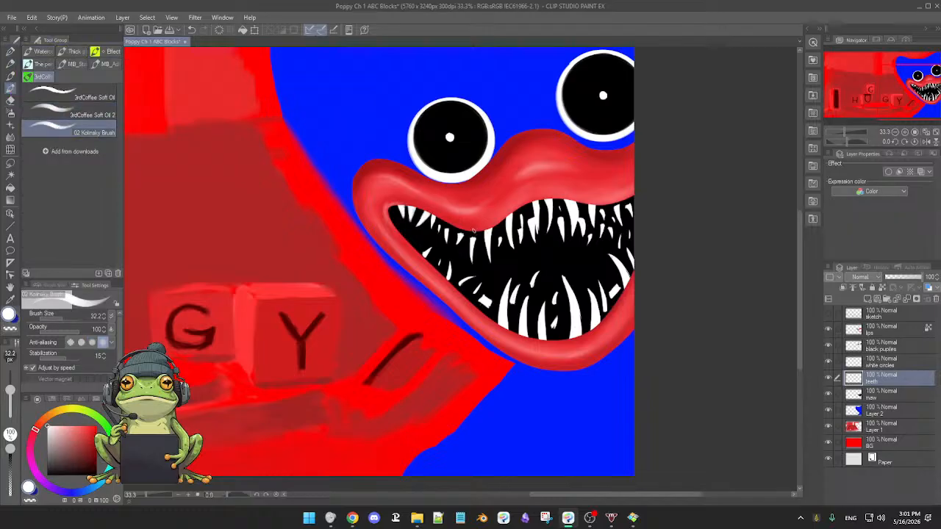
{"action": "left_click_drag", "start_coordinate": [466, 255], "coordinate": [473, 295]}
{"action": "key", "text": "ctrl+z"}
{"action": "left_click_drag", "start_coordinate": [439, 218], "coordinate": [454, 288]}
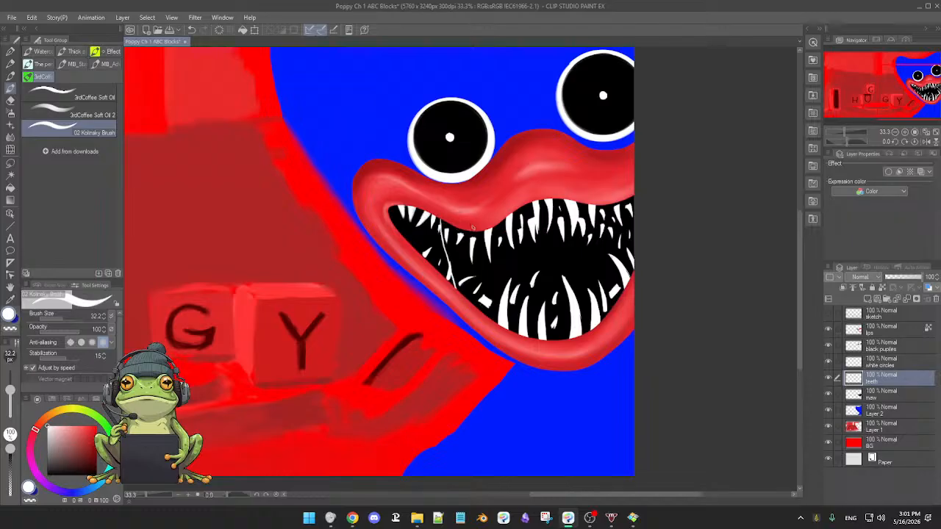
{"action": "left_click_drag", "start_coordinate": [475, 230], "coordinate": [474, 307]}
{"action": "left_click_drag", "start_coordinate": [470, 235], "coordinate": [463, 297]}
{"action": "left_click_drag", "start_coordinate": [502, 221], "coordinate": [510, 317]}
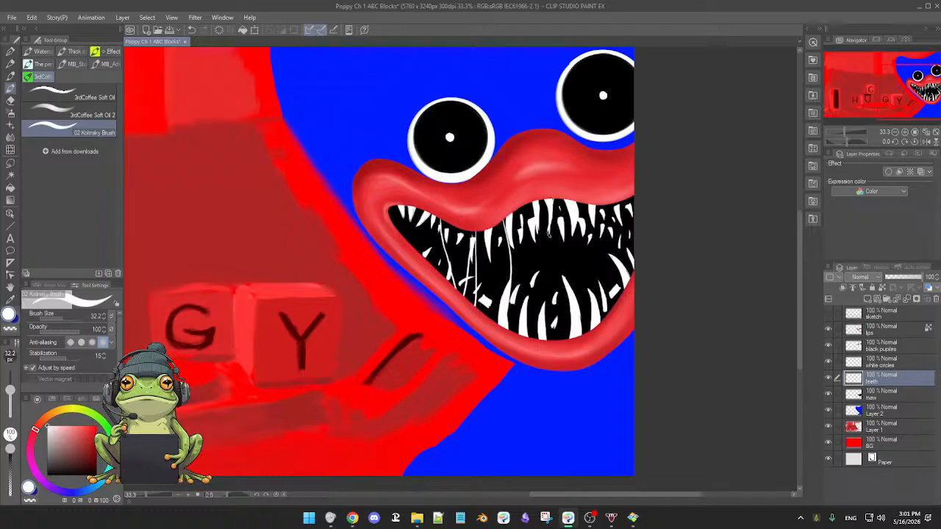
Paint thin white saliva strands linking the upper and lower teeth across the middle and right of the mouth.
{"action": "left_click_drag", "start_coordinate": [548, 233], "coordinate": [552, 282]}
{"action": "key", "text": "ctrl+z"}
{"action": "left_click_drag", "start_coordinate": [549, 230], "coordinate": [553, 341]}
{"action": "left_click_drag", "start_coordinate": [594, 257], "coordinate": [597, 291]}
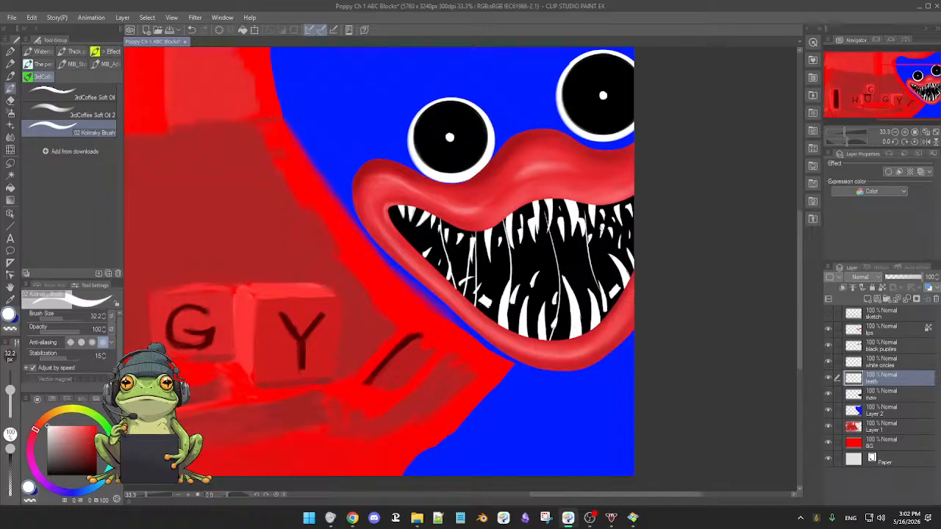
{"action": "left_click_drag", "start_coordinate": [604, 213], "coordinate": [614, 291]}
{"action": "left_click_drag", "start_coordinate": [568, 209], "coordinate": [592, 294]}
{"action": "left_click_drag", "start_coordinate": [565, 227], "coordinate": [569, 304]}
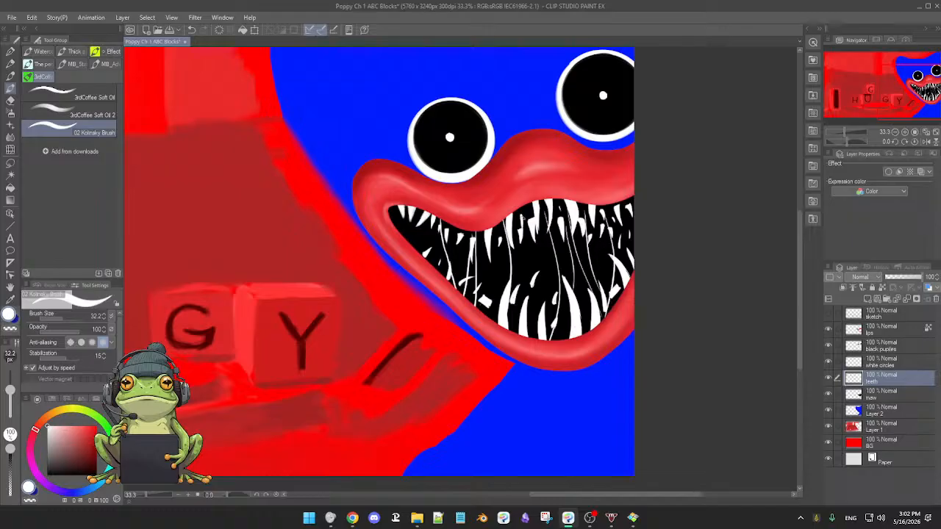
{"action": "left_click_drag", "start_coordinate": [524, 213], "coordinate": [528, 254]}
Examine the strand-filled mouth both close up and within the whole composition.
{"action": "scroll", "coordinate": [577, 291], "scroll_direction": "down", "scroll_amount": 2}
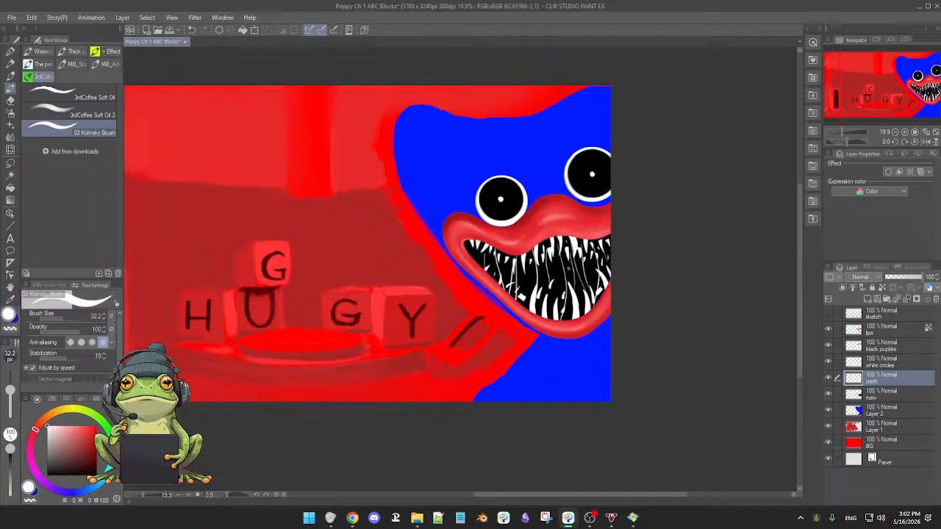
{"action": "scroll", "coordinate": [563, 272], "scroll_direction": "up", "scroll_amount": 3}
{"action": "scroll", "coordinate": [572, 275], "scroll_direction": "down", "scroll_amount": 4}
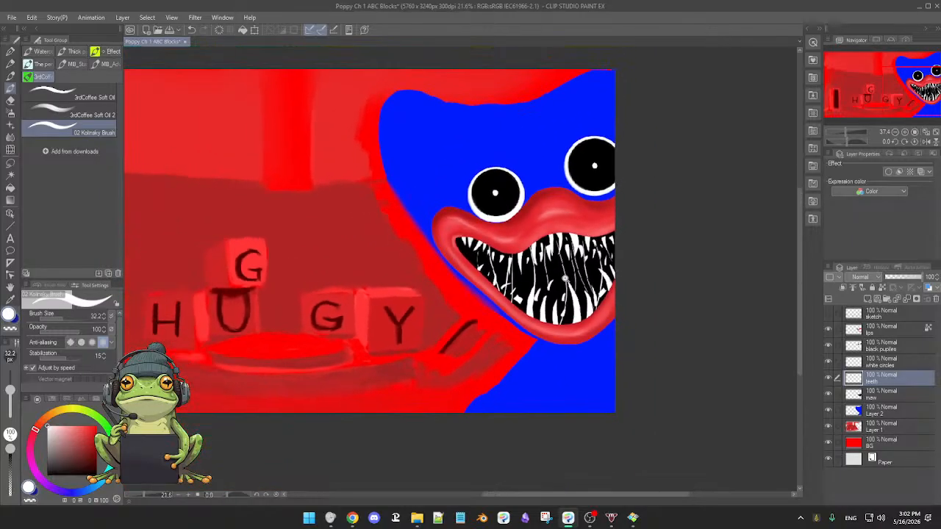
{"action": "scroll", "coordinate": [567, 285], "scroll_direction": "up", "scroll_amount": 3}
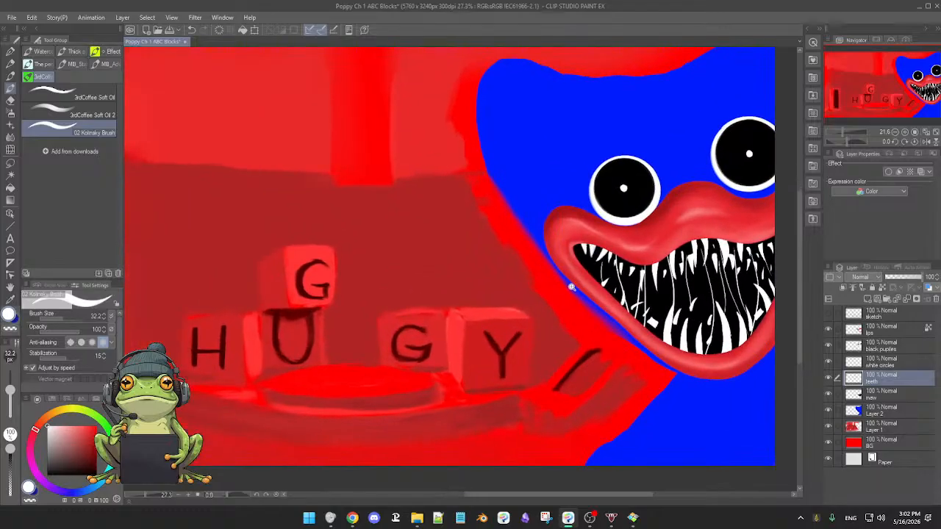
{"action": "scroll", "coordinate": [576, 287], "scroll_direction": "down", "scroll_amount": 1}
{"action": "scroll", "coordinate": [578, 286], "scroll_direction": "up", "scroll_amount": 3}
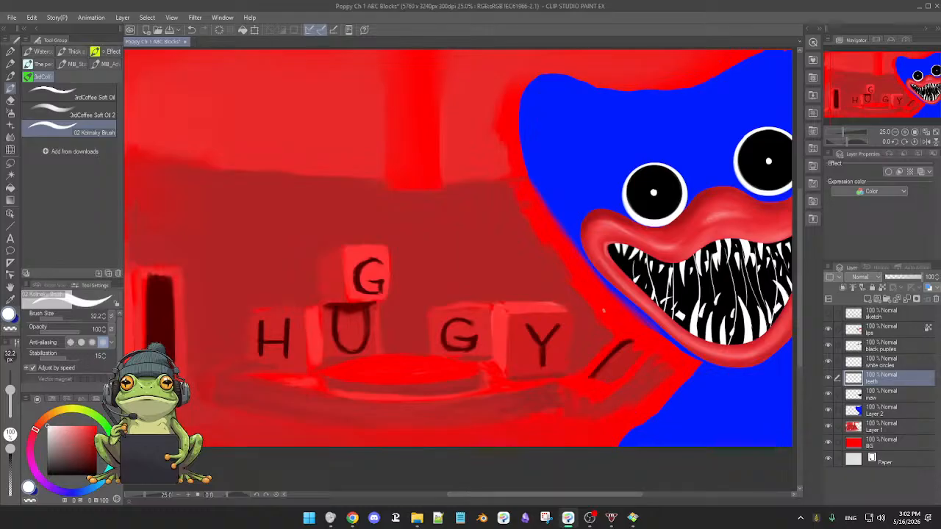
{"action": "left_click_drag", "start_coordinate": [691, 340], "coordinate": [615, 318]}
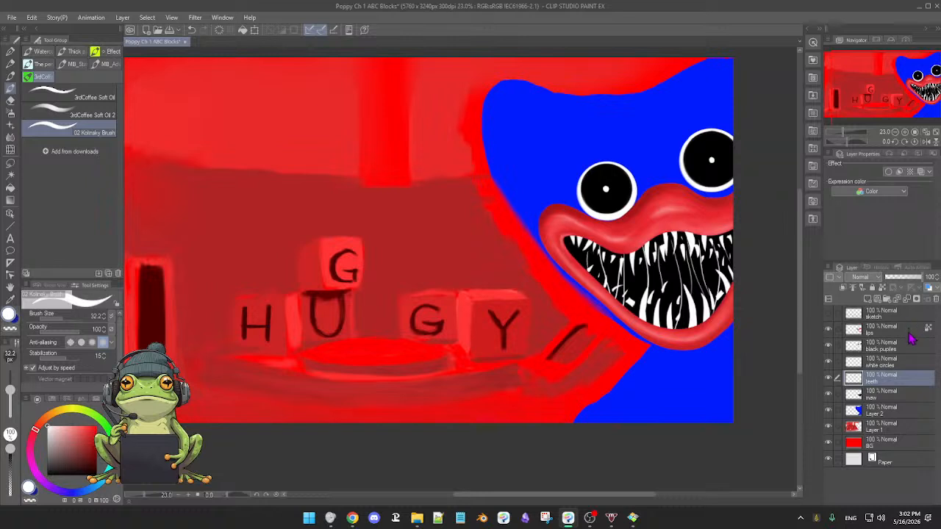
Select Layer 2 and check what it, Layer 1 and BG contain by hiding and reshowing each one.
{"action": "left_click", "coordinate": [908, 410]}
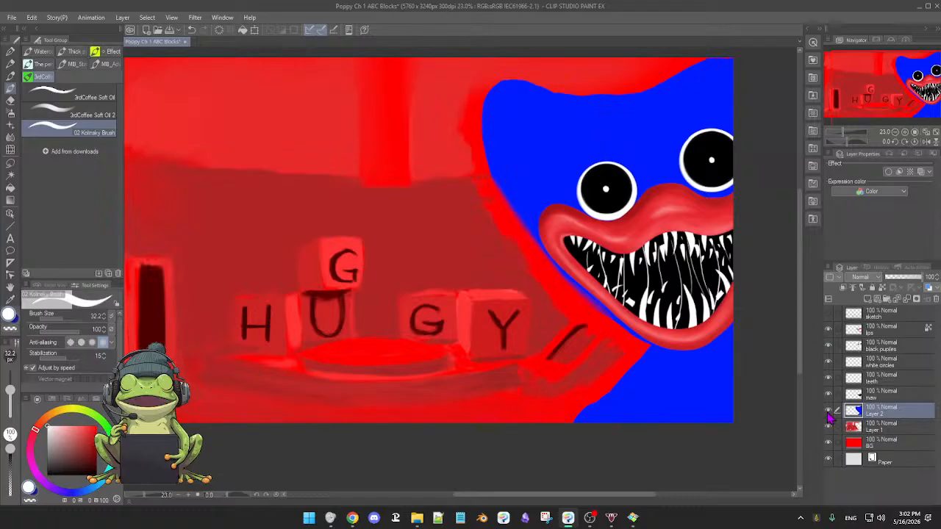
{"action": "left_click", "coordinate": [828, 410]}
{"action": "left_click", "coordinate": [829, 411]}
{"action": "left_click", "coordinate": [829, 443]}
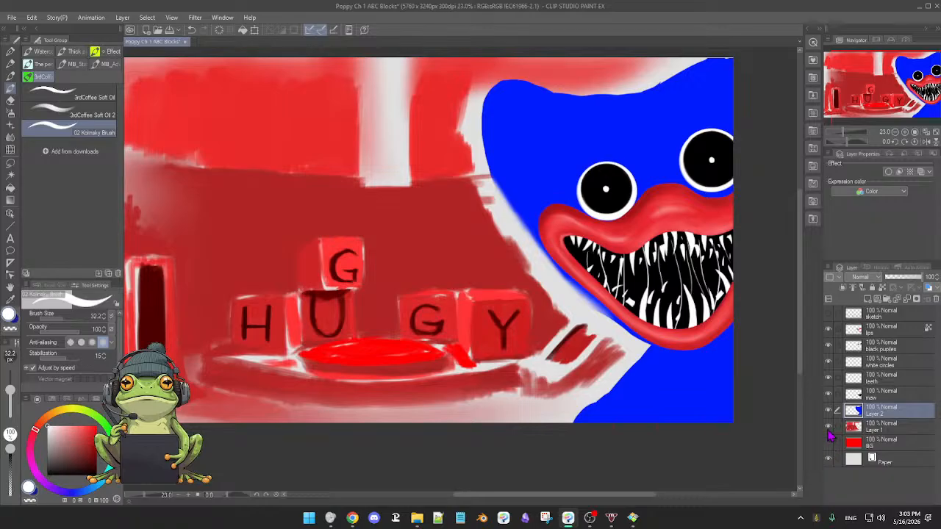
{"action": "left_click", "coordinate": [829, 428]}
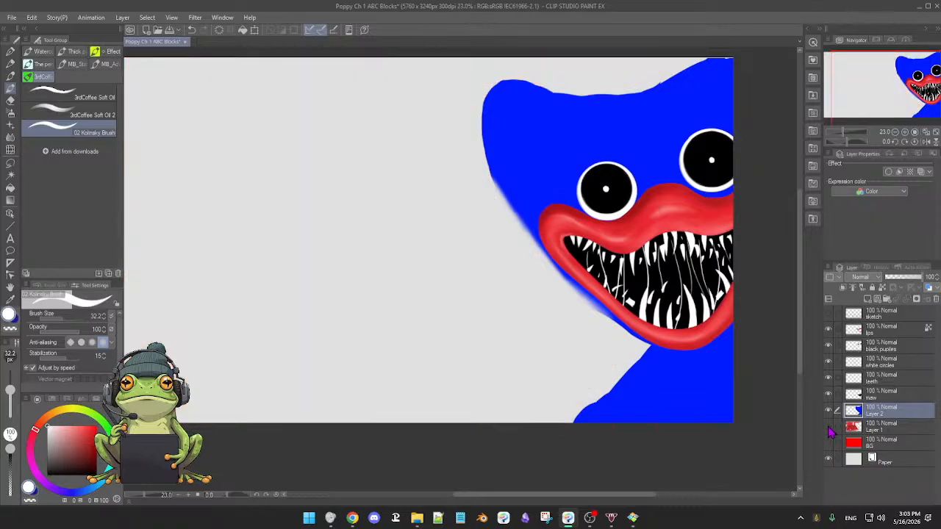
{"action": "left_click", "coordinate": [828, 428]}
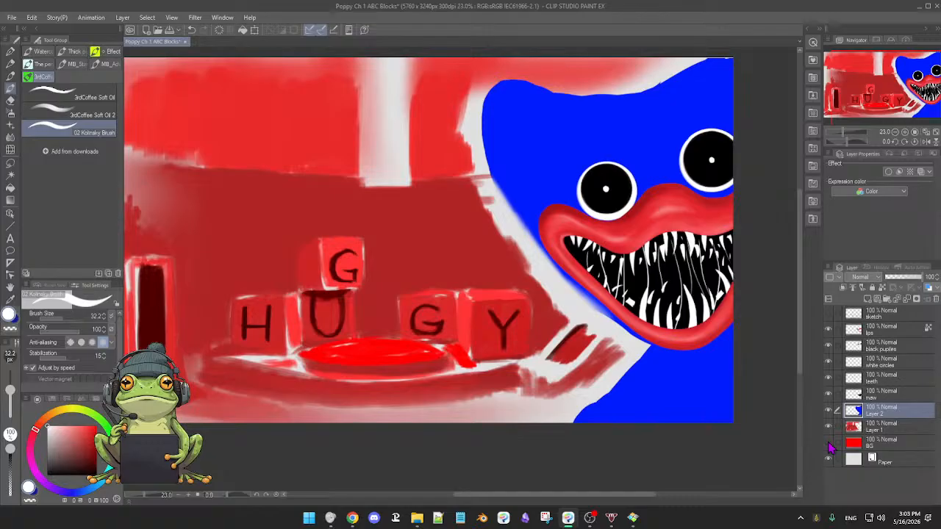
{"action": "left_click", "coordinate": [828, 444]}
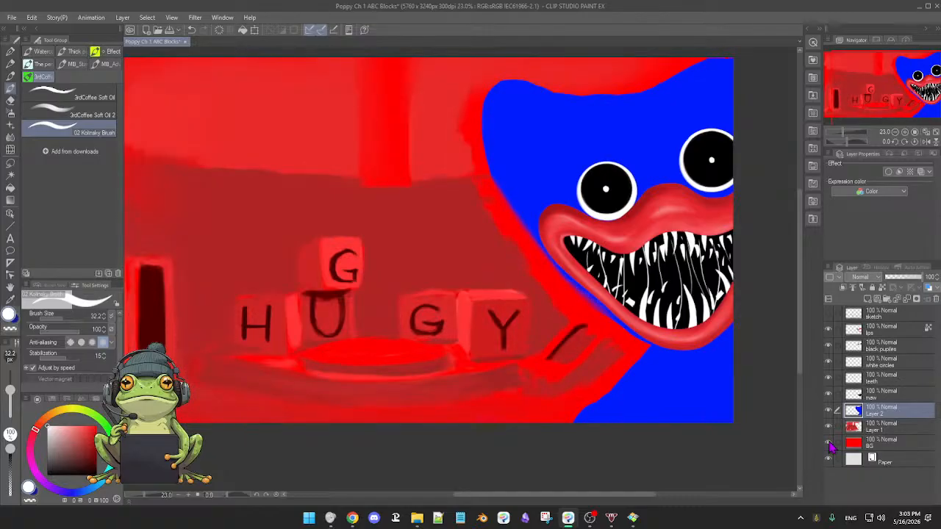
Lock transparent pixels on the white circles layer and set up the Soft airbrush at size 123.3 with a dark blue.
{"action": "left_click_drag", "start_coordinate": [552, 142], "coordinate": [548, 141]}
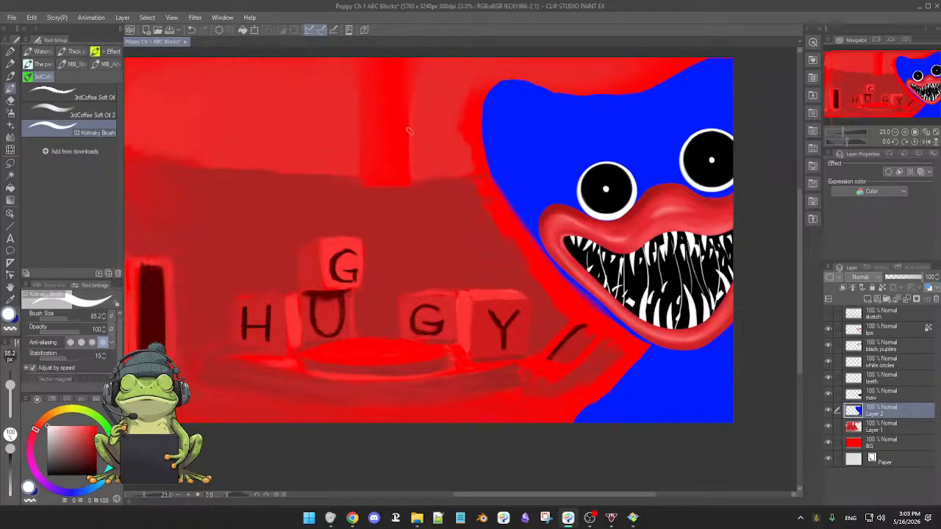
{"action": "left_click", "coordinate": [9, 52]}
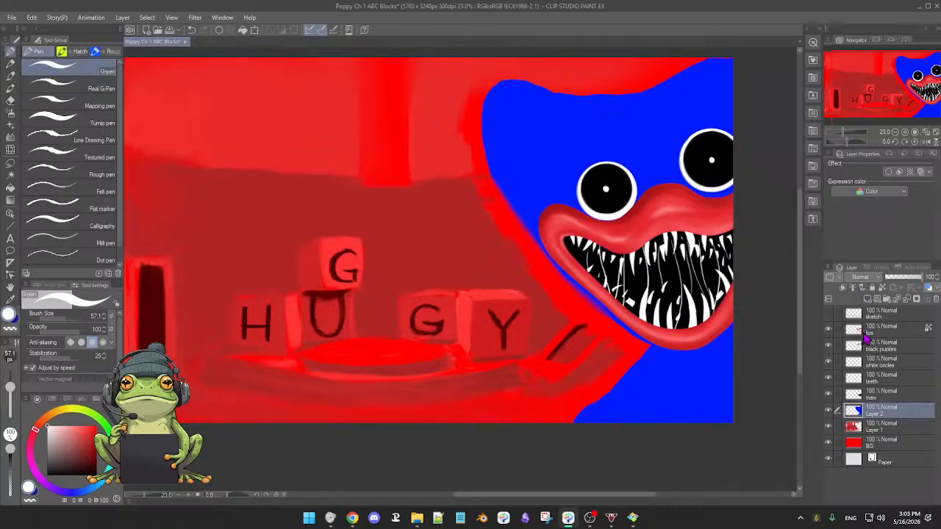
{"action": "left_click", "coordinate": [893, 364]}
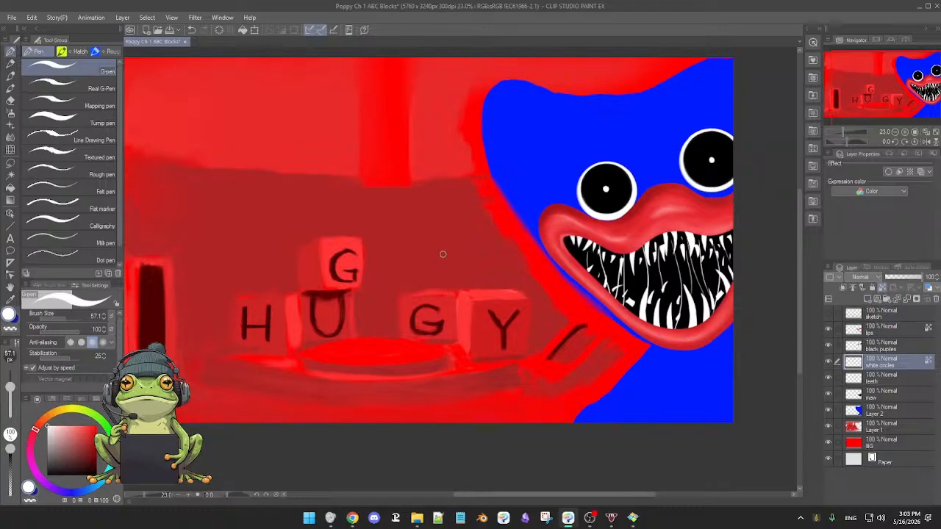
{"action": "key", "text": "b"}
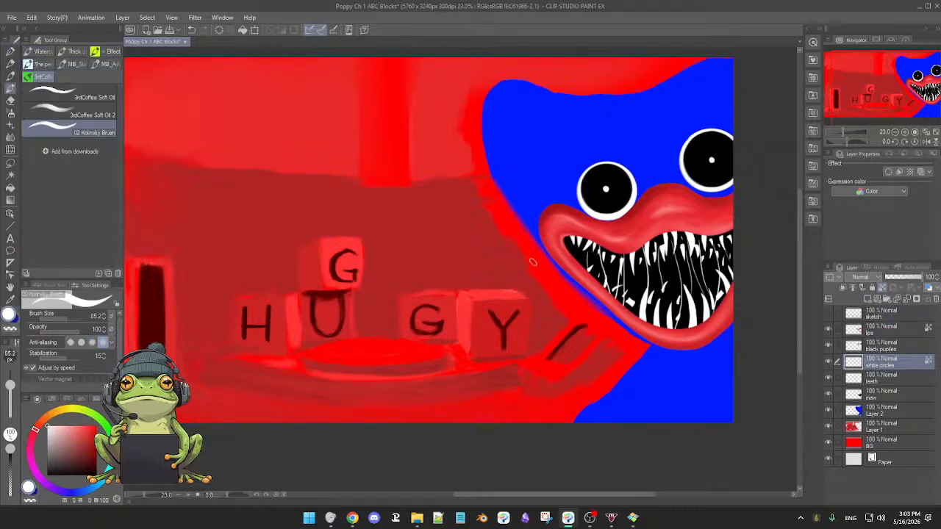
{"action": "key", "text": "b"}
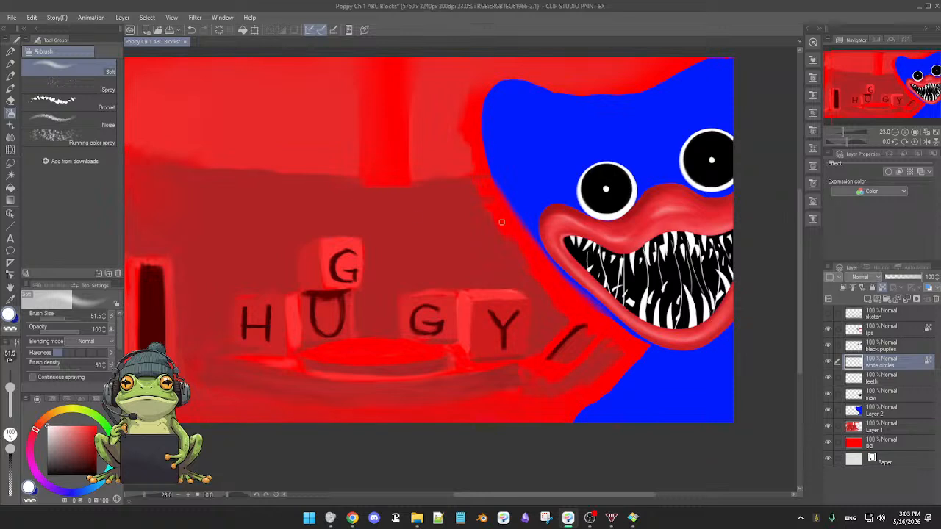
{"action": "left_click_drag", "start_coordinate": [545, 193], "coordinate": [554, 203]}
{"action": "left_click", "coordinate": [552, 193], "text": "alt"}
{"action": "left_click", "coordinate": [92, 444]}
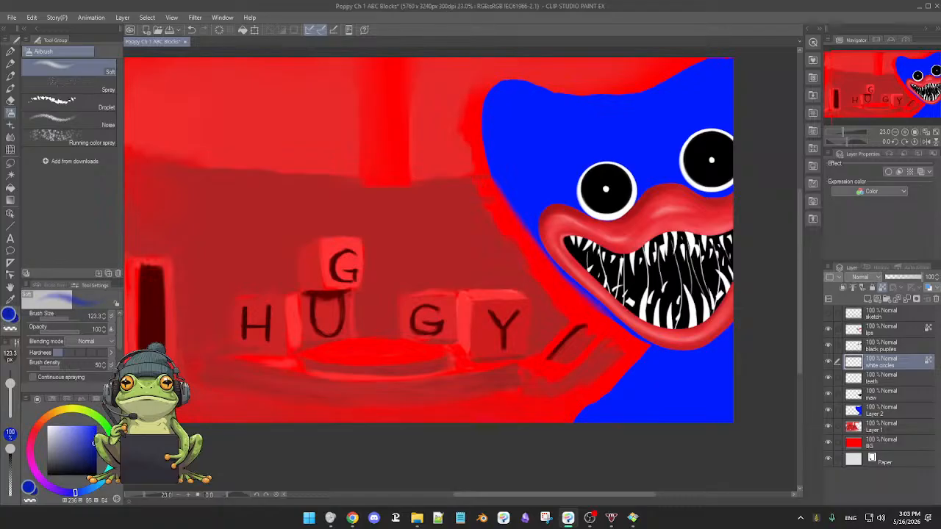
Airbrush a soft dark blue shadow along the upper and upper-left rim of the left eye's white ring.
{"action": "scroll", "coordinate": [580, 184], "scroll_direction": "up", "scroll_amount": 3}
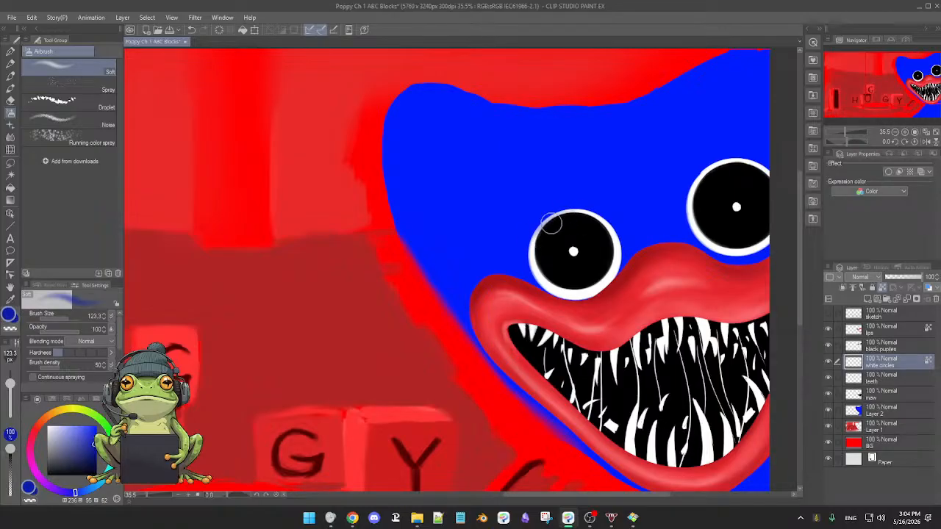
{"action": "mouse_move", "coordinate": [562, 219]}
{"action": "left_mouse_down"}
{"action": "mouse_move", "coordinate": [551, 223]}
{"action": "mouse_move", "coordinate": [587, 212]}
{"action": "left_mouse_up"}
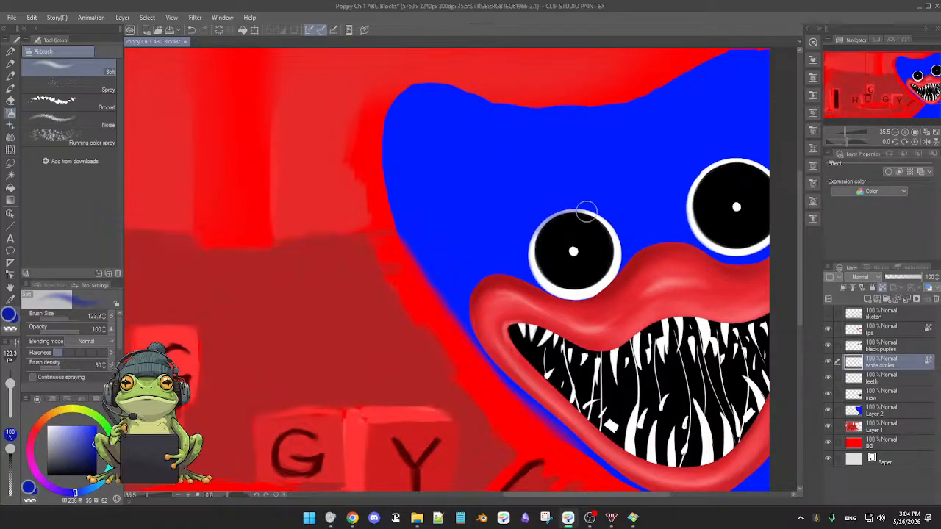
{"action": "mouse_move", "coordinate": [535, 238]}
{"action": "left_mouse_down"}
{"action": "mouse_move", "coordinate": [540, 226]}
{"action": "mouse_move", "coordinate": [529, 254]}
{"action": "mouse_move", "coordinate": [571, 208]}
{"action": "mouse_move", "coordinate": [536, 243]}
{"action": "mouse_move", "coordinate": [541, 228]}
{"action": "left_mouse_up"}
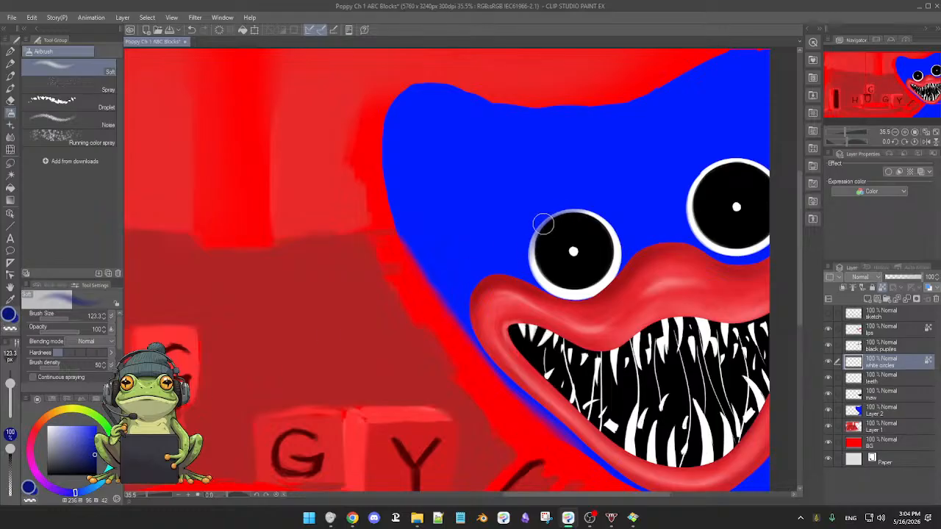
{"action": "mouse_move", "coordinate": [540, 229]}
{"action": "left_mouse_down"}
{"action": "mouse_move", "coordinate": [589, 210]}
{"action": "mouse_move", "coordinate": [543, 222]}
{"action": "mouse_move", "coordinate": [599, 210]}
{"action": "mouse_move", "coordinate": [554, 214]}
{"action": "mouse_move", "coordinate": [609, 218]}
{"action": "mouse_move", "coordinate": [576, 206]}
{"action": "mouse_move", "coordinate": [598, 216]}
{"action": "left_mouse_up"}
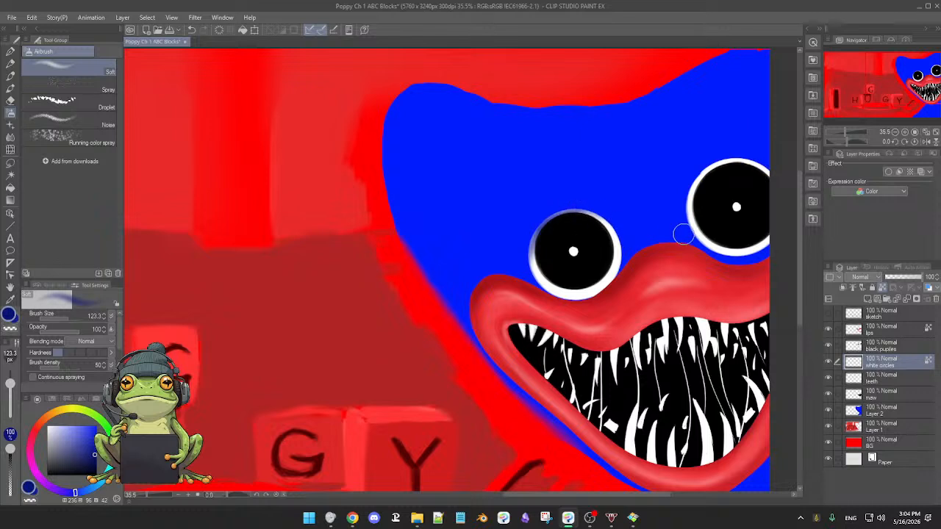
Airbrush a soft dark blue shadow along the upper-left rim of the right eye's white ring and touch up the left eye's ring.
{"action": "mouse_move", "coordinate": [695, 201]}
{"action": "left_mouse_down"}
{"action": "mouse_move", "coordinate": [701, 173]}
{"action": "mouse_move", "coordinate": [684, 205]}
{"action": "mouse_move", "coordinate": [711, 166]}
{"action": "mouse_move", "coordinate": [689, 211]}
{"action": "mouse_move", "coordinate": [714, 161]}
{"action": "mouse_move", "coordinate": [686, 210]}
{"action": "mouse_move", "coordinate": [708, 166]}
{"action": "mouse_move", "coordinate": [687, 197]}
{"action": "left_mouse_up"}
{"action": "left_click_drag", "start_coordinate": [743, 208], "coordinate": [675, 244]}
{"action": "mouse_move", "coordinate": [628, 215]}
{"action": "left_mouse_down"}
{"action": "mouse_move", "coordinate": [621, 235]}
{"action": "mouse_move", "coordinate": [660, 196]}
{"action": "mouse_move", "coordinate": [630, 212]}
{"action": "mouse_move", "coordinate": [665, 197]}
{"action": "mouse_move", "coordinate": [634, 206]}
{"action": "mouse_move", "coordinate": [616, 246]}
{"action": "mouse_move", "coordinate": [624, 222]}
{"action": "mouse_move", "coordinate": [652, 197]}
{"action": "mouse_move", "coordinate": [626, 202]}
{"action": "mouse_move", "coordinate": [651, 199]}
{"action": "mouse_move", "coordinate": [619, 212]}
{"action": "mouse_move", "coordinate": [684, 195]}
{"action": "mouse_move", "coordinate": [649, 197]}
{"action": "mouse_move", "coordinate": [697, 197]}
{"action": "mouse_move", "coordinate": [662, 194]}
{"action": "mouse_move", "coordinate": [687, 199]}
{"action": "mouse_move", "coordinate": [638, 208]}
{"action": "mouse_move", "coordinate": [644, 203]}
{"action": "mouse_move", "coordinate": [615, 241]}
{"action": "left_mouse_up"}
{"action": "mouse_move", "coordinate": [480, 255]}
{"action": "left_mouse_down"}
{"action": "mouse_move", "coordinate": [513, 246]}
{"action": "mouse_move", "coordinate": [465, 269]}
{"action": "mouse_move", "coordinate": [483, 251]}
{"action": "mouse_move", "coordinate": [465, 280]}
{"action": "mouse_move", "coordinate": [461, 254]}
{"action": "mouse_move", "coordinate": [484, 250]}
{"action": "mouse_move", "coordinate": [469, 280]}
{"action": "mouse_move", "coordinate": [475, 259]}
{"action": "mouse_move", "coordinate": [515, 247]}
{"action": "mouse_move", "coordinate": [464, 277]}
{"action": "mouse_move", "coordinate": [498, 250]}
{"action": "mouse_move", "coordinate": [464, 287]}
{"action": "mouse_move", "coordinate": [489, 250]}
{"action": "mouse_move", "coordinate": [469, 267]}
{"action": "mouse_move", "coordinate": [495, 247]}
{"action": "mouse_move", "coordinate": [463, 266]}
{"action": "mouse_move", "coordinate": [490, 258]}
{"action": "left_mouse_up"}
{"action": "mouse_move", "coordinate": [639, 217]}
{"action": "left_mouse_down"}
{"action": "mouse_move", "coordinate": [642, 206]}
{"action": "mouse_move", "coordinate": [626, 216]}
{"action": "mouse_move", "coordinate": [657, 197]}
{"action": "mouse_move", "coordinate": [605, 257]}
{"action": "mouse_move", "coordinate": [668, 192]}
{"action": "mouse_move", "coordinate": [707, 196]}
{"action": "mouse_move", "coordinate": [640, 211]}
{"action": "left_mouse_up"}
{"action": "scroll", "coordinate": [580, 265], "scroll_direction": "down", "scroll_amount": 4}
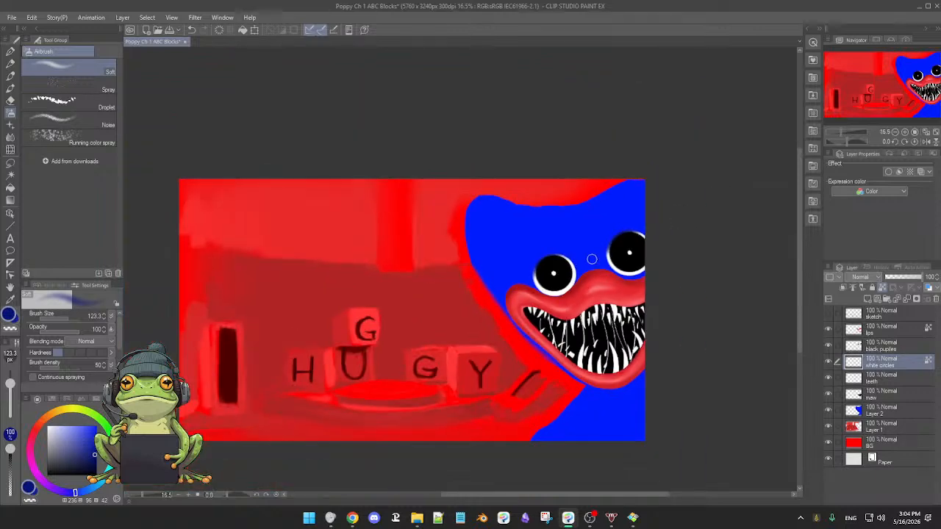
{"action": "scroll", "coordinate": [598, 252], "scroll_direction": "up", "scroll_amount": 2}
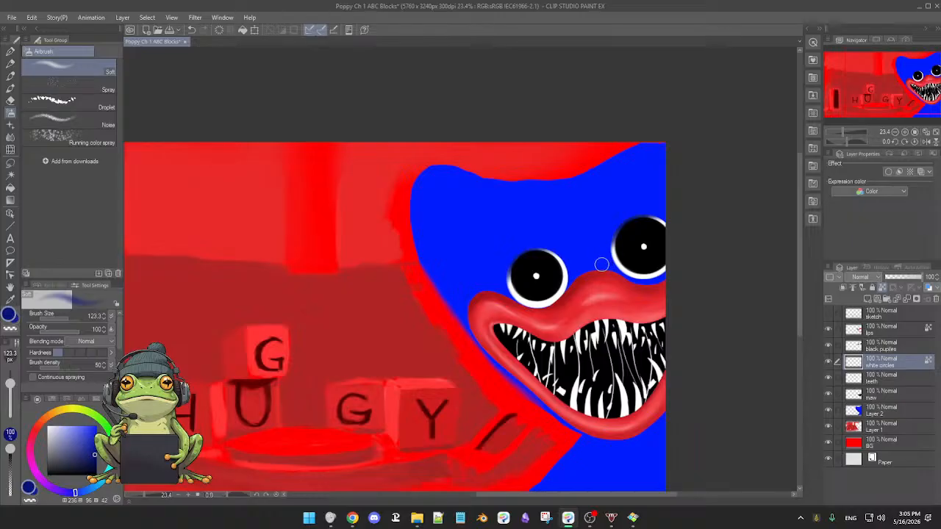
Select Layer 2 and set up the Turnip pen at size 100.2 with a light blue derived from the character's body colour.
{"action": "left_click", "coordinate": [888, 413]}
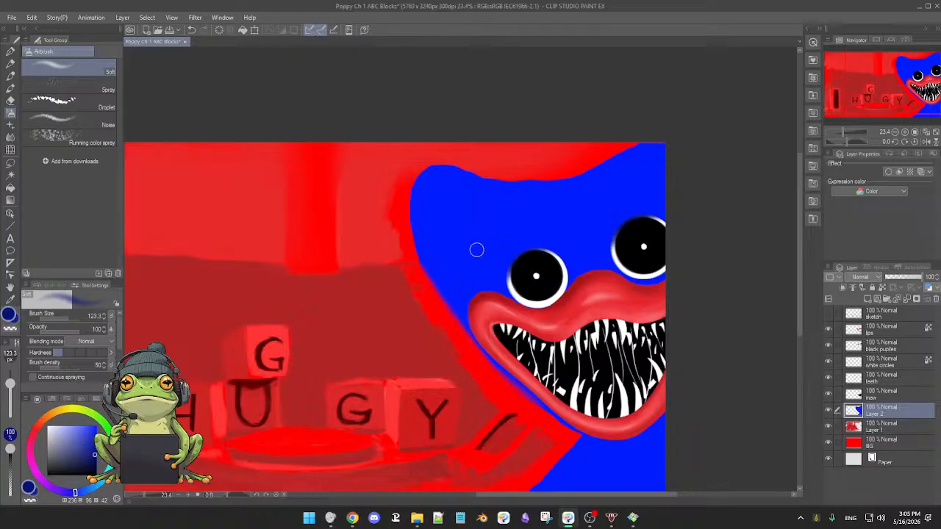
{"action": "key", "text": "b"}
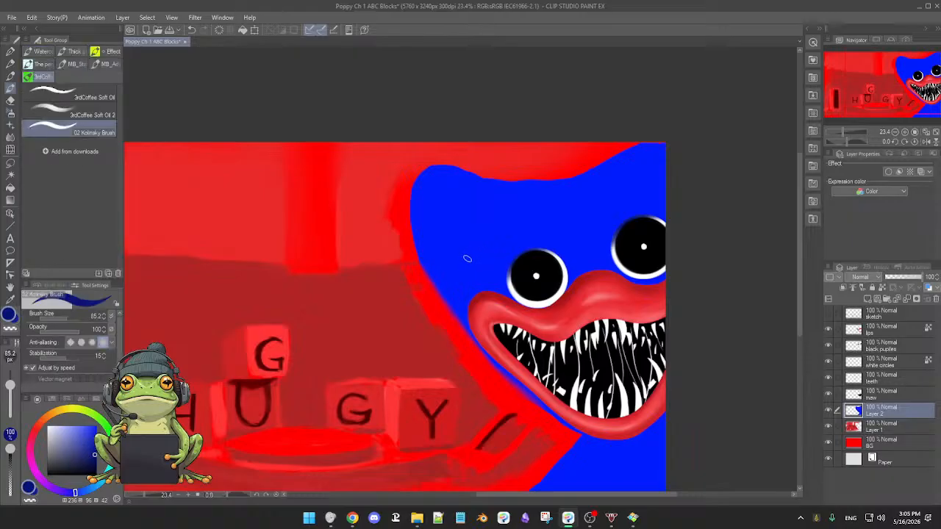
{"action": "left_click", "coordinate": [10, 51]}
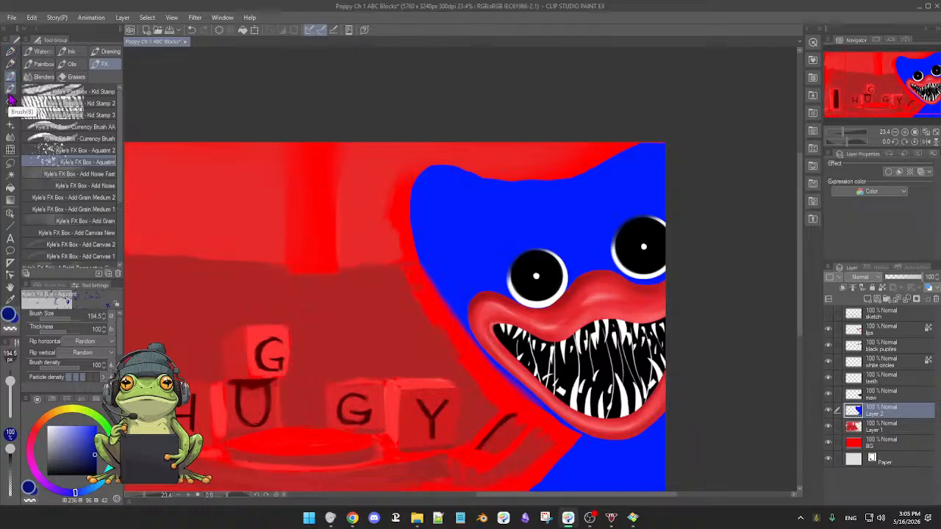
{"action": "left_click", "coordinate": [11, 51]}
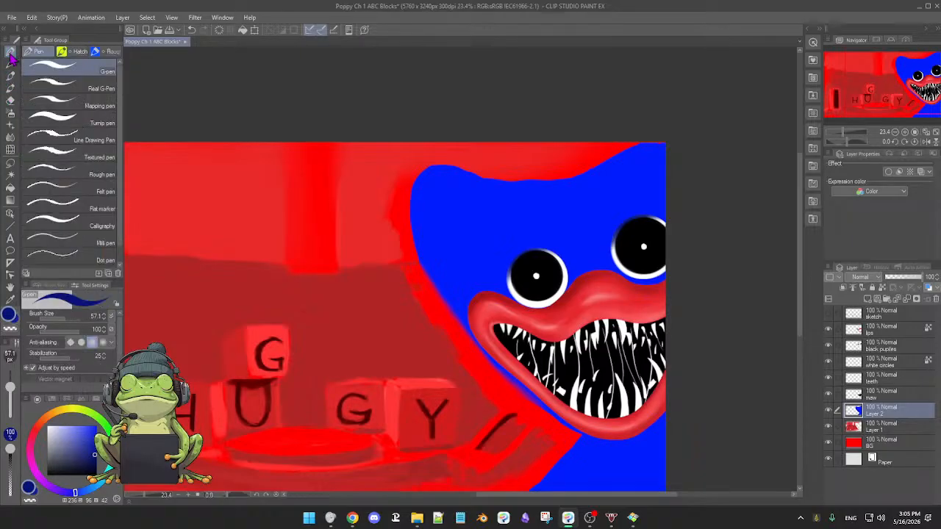
{"action": "left_click", "coordinate": [56, 122]}
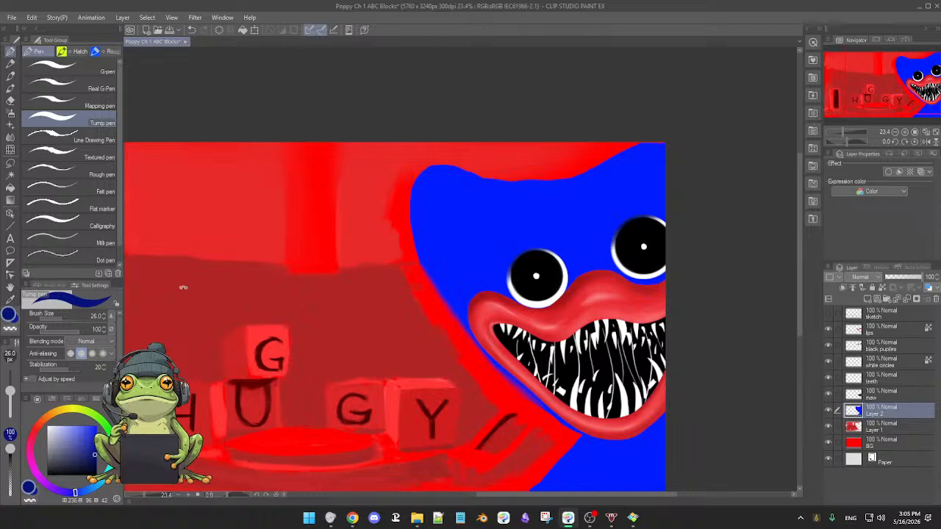
{"action": "scroll", "coordinate": [467, 291], "scroll_direction": "up", "scroll_amount": 2}
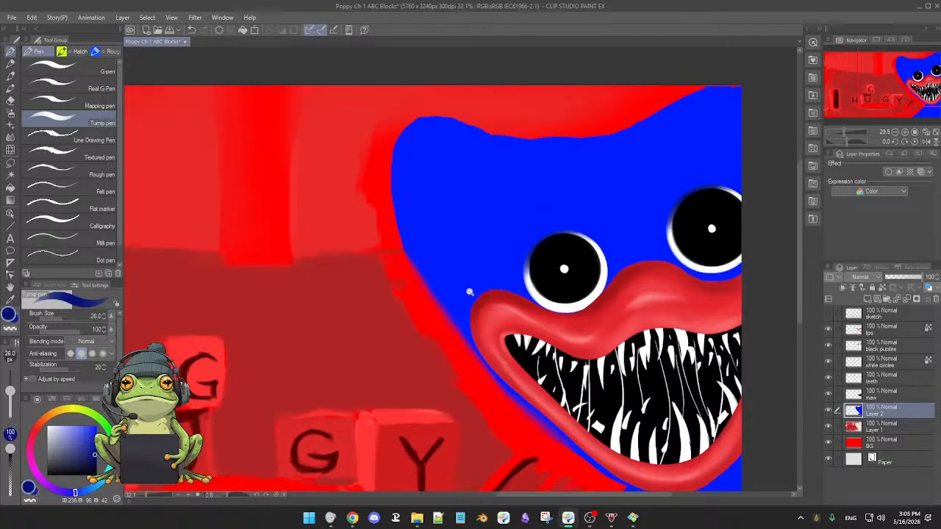
{"action": "left_click_drag", "start_coordinate": [433, 208], "coordinate": [434, 203]}
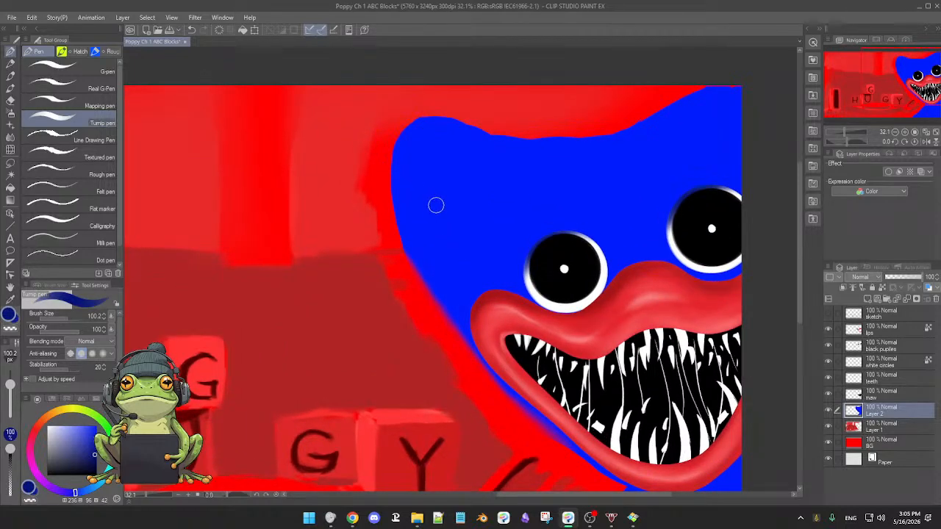
{"action": "left_click_drag", "start_coordinate": [380, 133], "coordinate": [390, 183]}
{"action": "key", "text": "ctrl+z"}
{"action": "left_click", "coordinate": [416, 164], "text": "alt"}
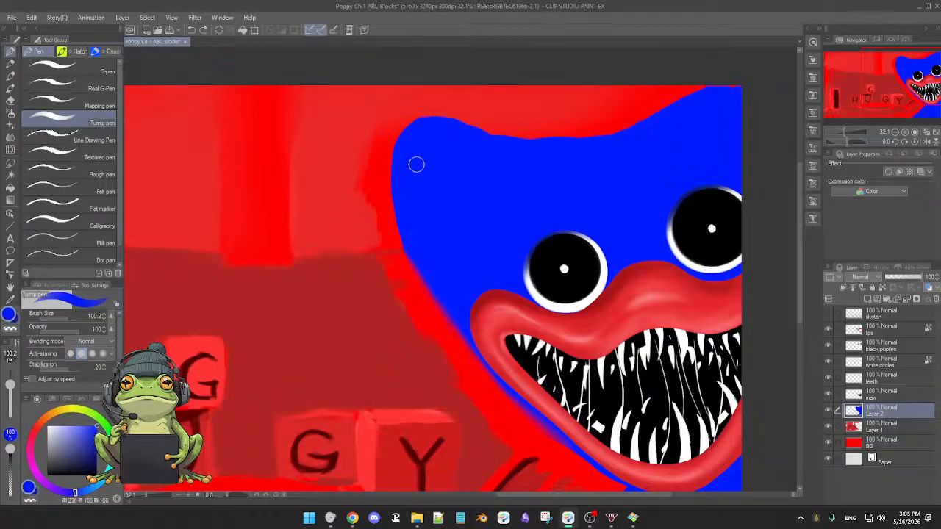
{"action": "left_click_drag", "start_coordinate": [93, 426], "coordinate": [75, 421]}
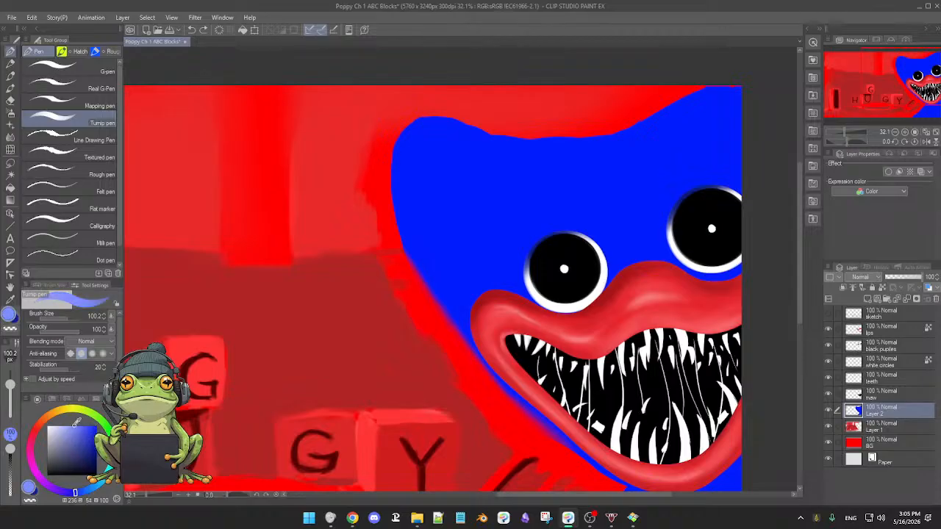
Try short light blue fur strokes along the outer left edge of the blue character's head on Layer 2.
{"action": "left_click_drag", "start_coordinate": [379, 114], "coordinate": [401, 165]}
{"action": "left_click_drag", "start_coordinate": [376, 103], "coordinate": [403, 163]}
{"action": "left_click_drag", "start_coordinate": [383, 123], "coordinate": [401, 188]}
{"action": "left_click_drag", "start_coordinate": [385, 143], "coordinate": [402, 213]}
{"action": "mouse_move", "coordinate": [382, 168]}
{"action": "left_mouse_down"}
{"action": "mouse_move", "coordinate": [406, 201]}
{"action": "mouse_move", "coordinate": [388, 197]}
{"action": "mouse_move", "coordinate": [383, 176]}
{"action": "mouse_move", "coordinate": [410, 235]}
{"action": "left_mouse_up"}
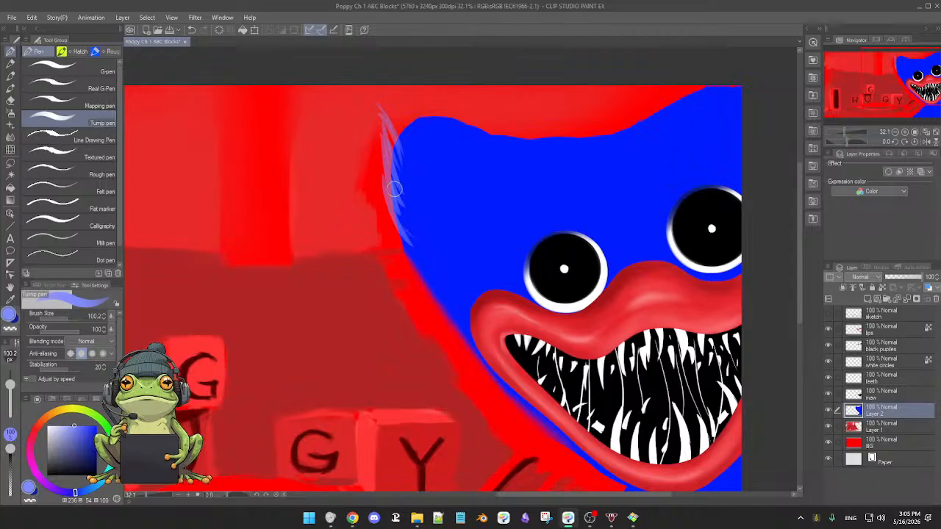
{"action": "scroll", "coordinate": [451, 210], "scroll_direction": "down", "scroll_amount": 3}
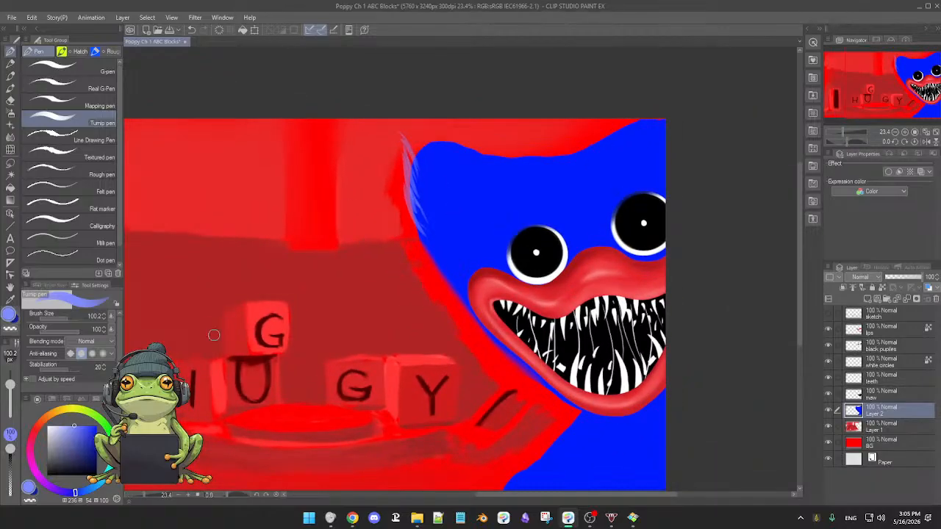
Try longer fur strokes in a paler blue across the upper-left corner of the blue character's head.
{"action": "left_click", "coordinate": [67, 424]}
{"action": "left_click_drag", "start_coordinate": [397, 138], "coordinate": [410, 157]}
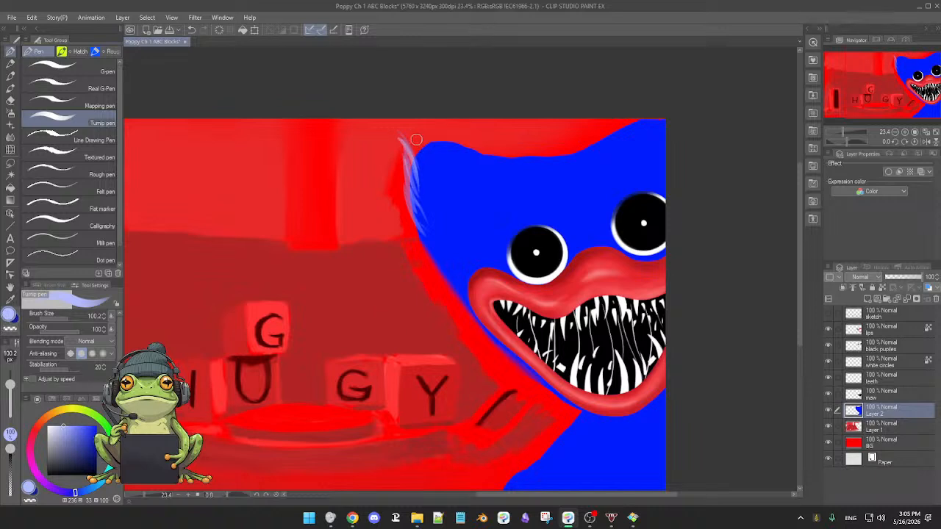
{"action": "left_click_drag", "start_coordinate": [420, 155], "coordinate": [433, 209]}
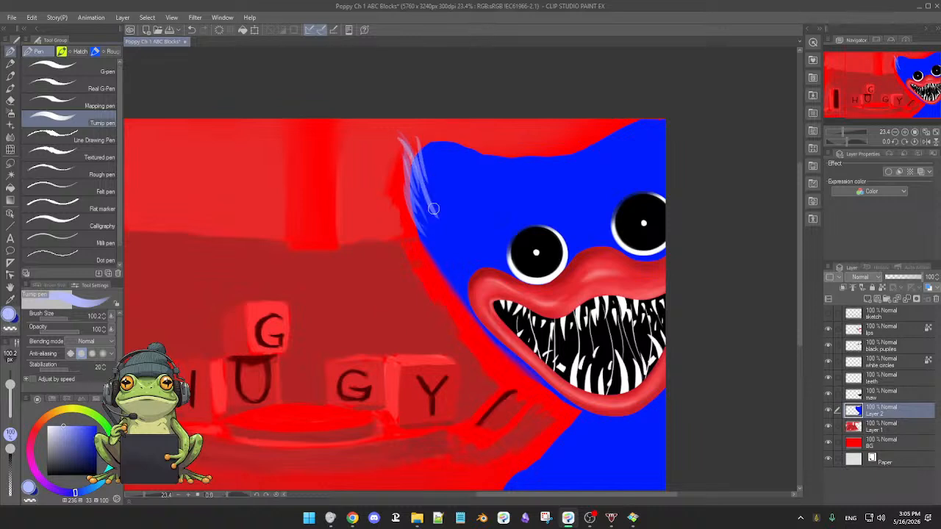
{"action": "left_click_drag", "start_coordinate": [419, 144], "coordinate": [444, 215]}
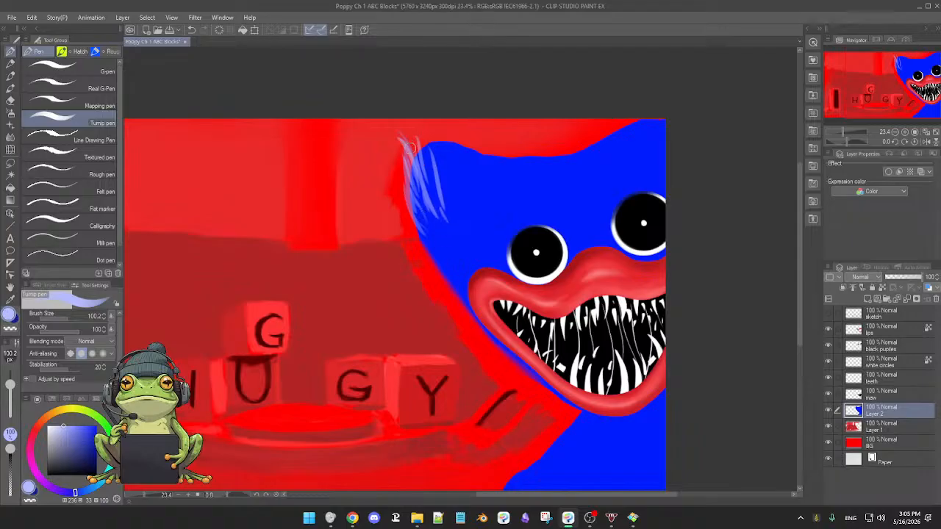
{"action": "left_click_drag", "start_coordinate": [409, 139], "coordinate": [433, 202]}
{"action": "left_click_drag", "start_coordinate": [438, 143], "coordinate": [466, 210]}
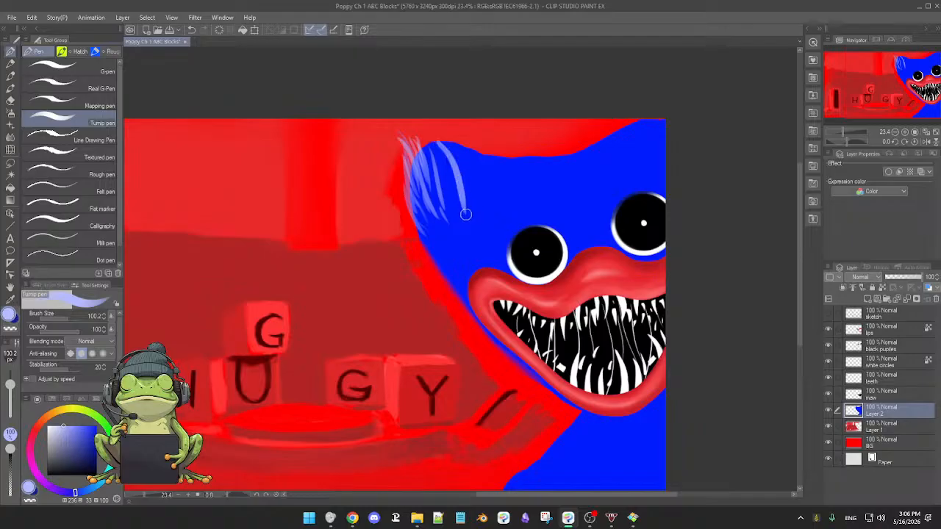
{"action": "left_click_drag", "start_coordinate": [458, 152], "coordinate": [472, 218]}
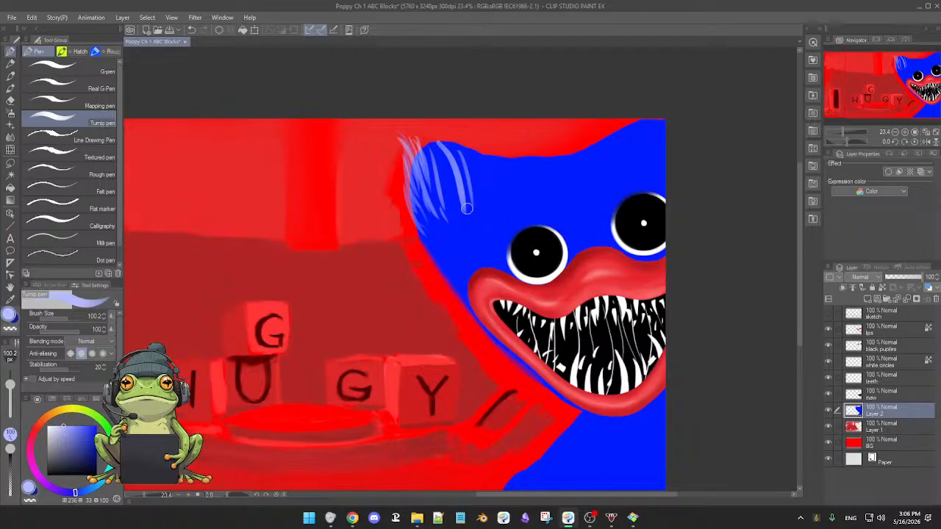
Try Layer 2 at 61% opacity, restore it to 100% and undo the trial fur strokes.
{"action": "left_click", "coordinate": [910, 282]}
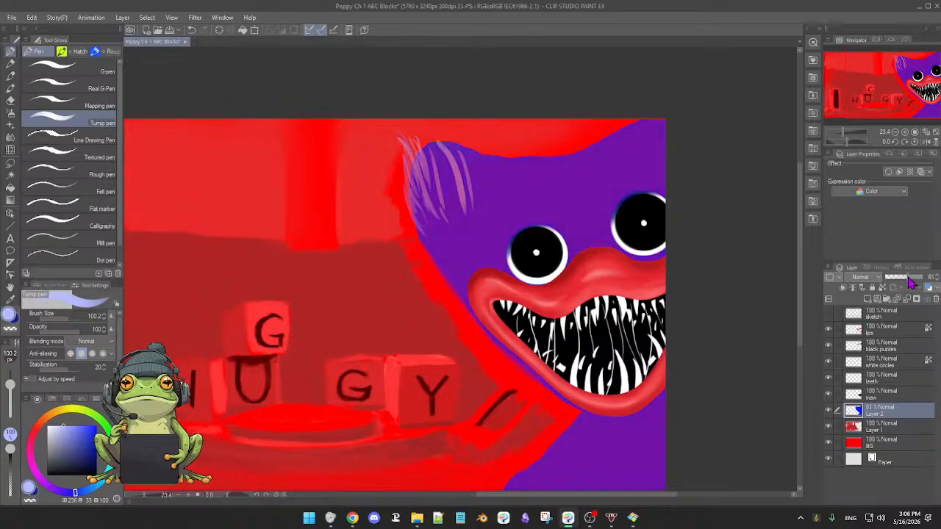
{"action": "left_click_drag", "start_coordinate": [910, 282], "coordinate": [930, 281]}
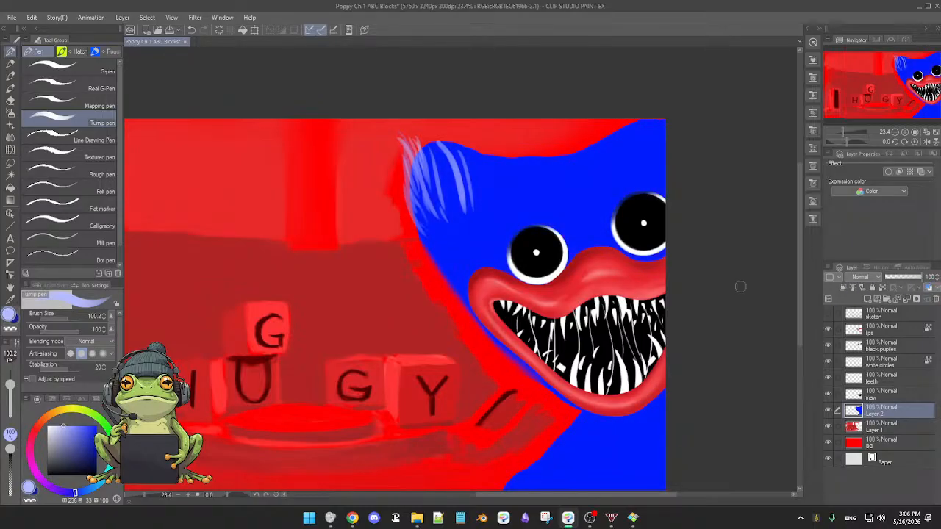
{"action": "scroll", "coordinate": [618, 241], "scroll_direction": "up", "scroll_amount": 1}
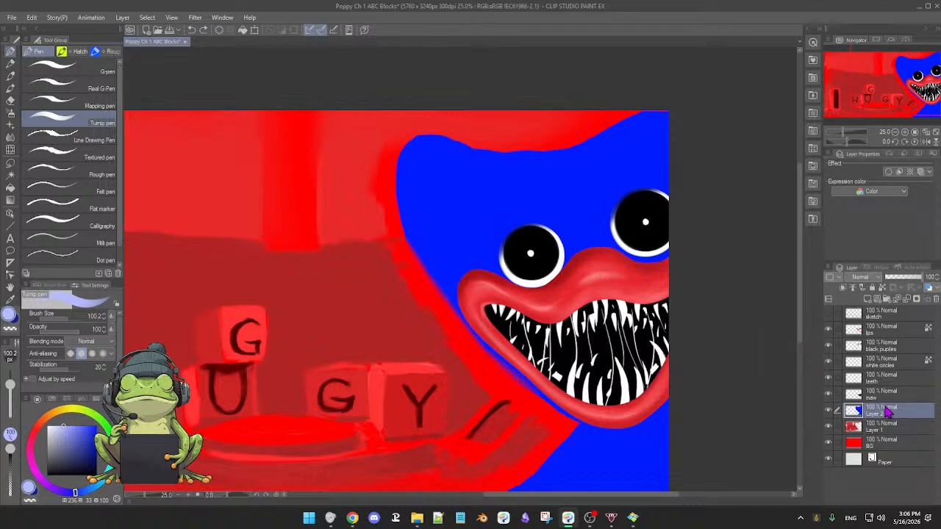
Add a new layer above Layer 2 and paint pale blue fur strands sticking out of the head's upper-left corner.
{"action": "left_click", "coordinate": [868, 299]}
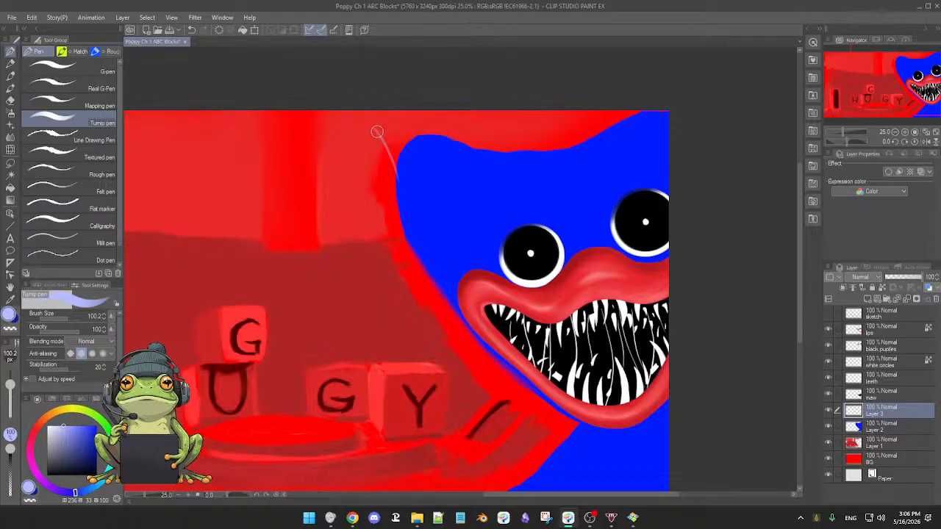
{"action": "mouse_move", "coordinate": [377, 131]}
{"action": "left_mouse_down"}
{"action": "mouse_move", "coordinate": [404, 206]}
{"action": "mouse_move", "coordinate": [399, 161]}
{"action": "mouse_move", "coordinate": [408, 174]}
{"action": "mouse_move", "coordinate": [370, 128]}
{"action": "left_mouse_up"}
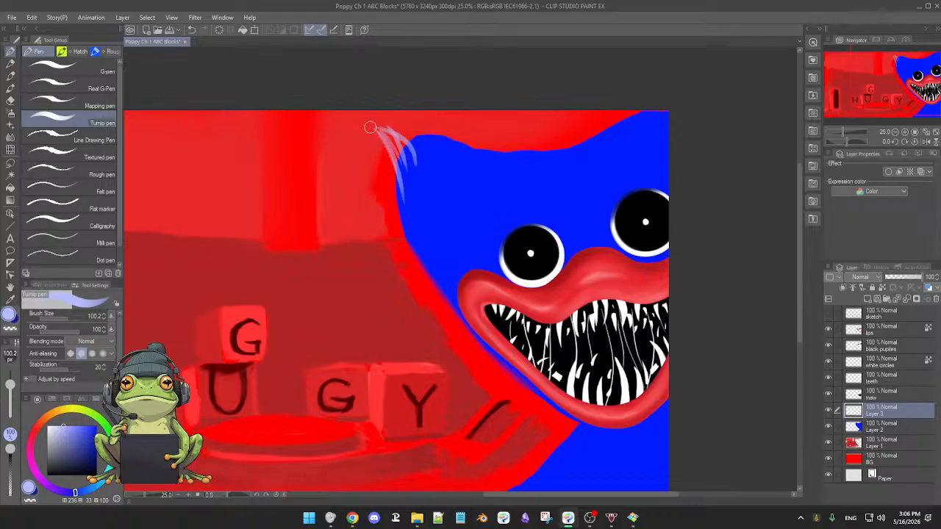
{"action": "key", "text": "ctrl+z"}
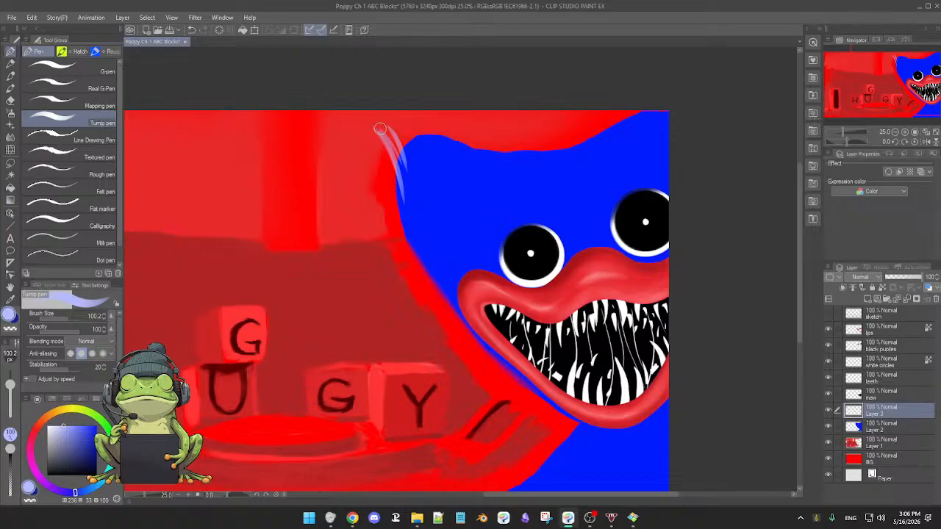
{"action": "left_click_drag", "start_coordinate": [360, 137], "coordinate": [403, 152]}
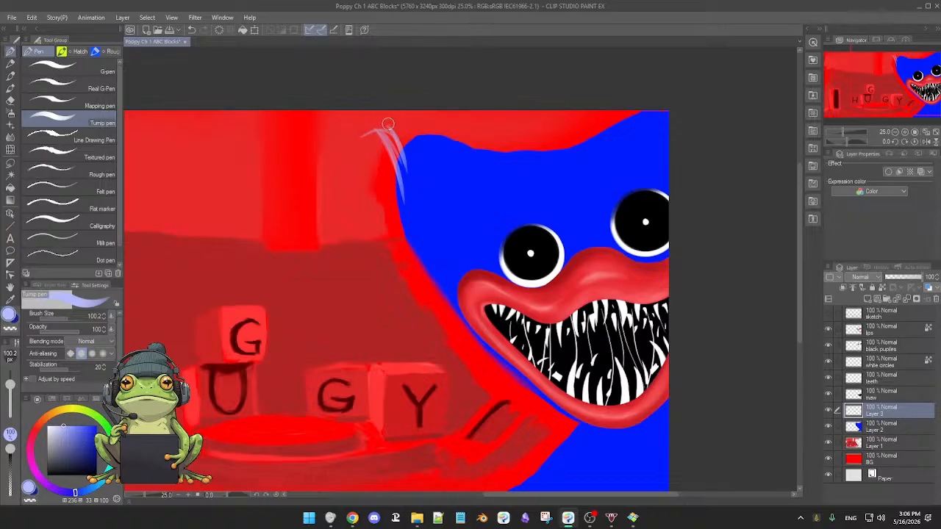
{"action": "left_click_drag", "start_coordinate": [390, 124], "coordinate": [423, 149]}
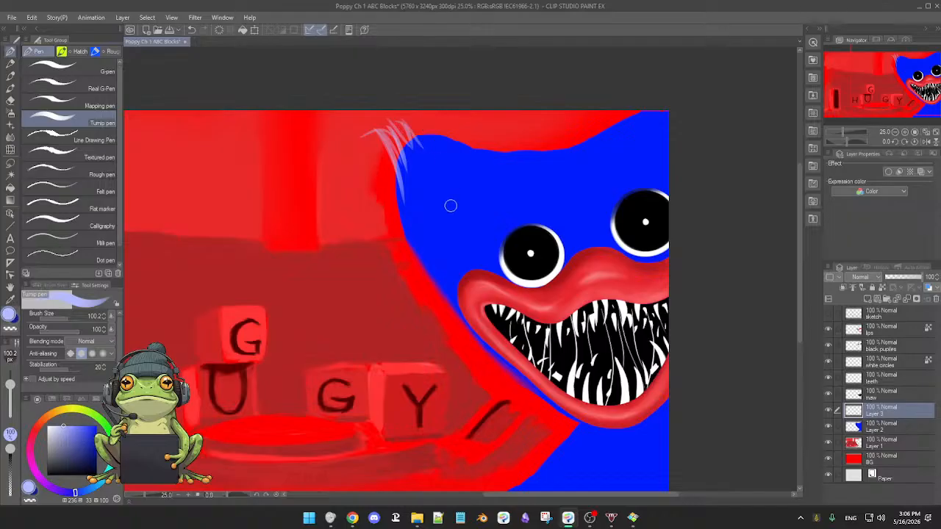
Paint broad pale blue fur tufts fanning around the left eye at brush size 357.6 and set Layer 3's opacity to 79%.
{"action": "mouse_move", "coordinate": [469, 246]}
{"action": "left_mouse_down"}
{"action": "mouse_move", "coordinate": [491, 246]}
{"action": "mouse_move", "coordinate": [450, 209]}
{"action": "left_mouse_up"}
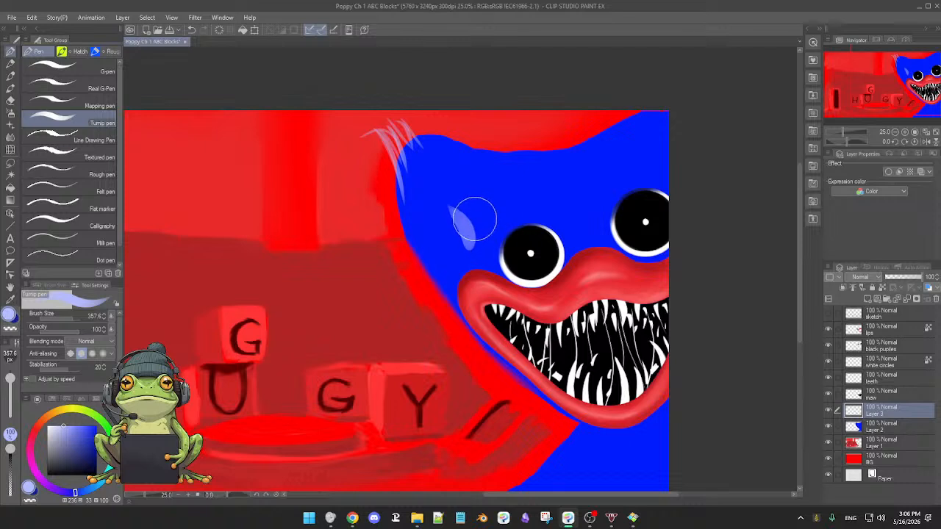
{"action": "key", "text": "ctrl+z"}
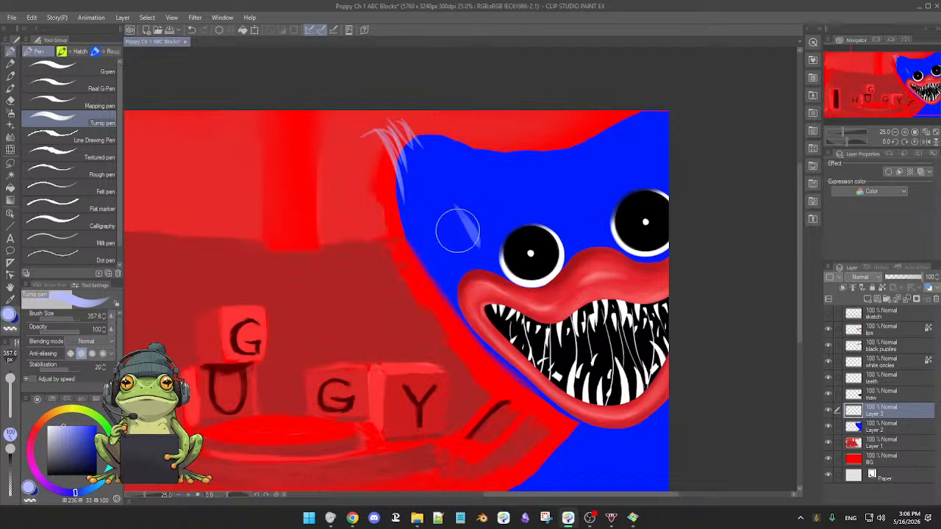
{"action": "mouse_move", "coordinate": [429, 199]}
{"action": "left_mouse_down"}
{"action": "mouse_move", "coordinate": [481, 262]}
{"action": "mouse_move", "coordinate": [472, 223]}
{"action": "mouse_move", "coordinate": [490, 243]}
{"action": "left_mouse_up"}
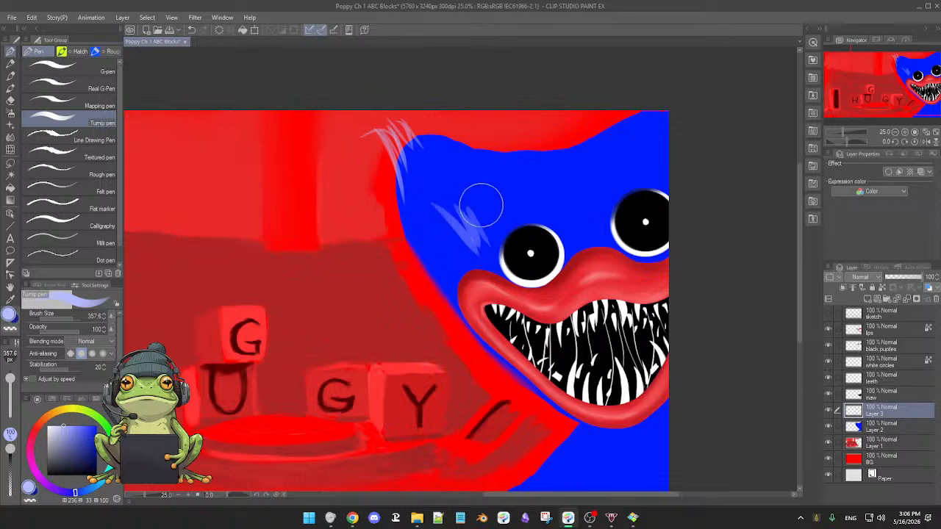
{"action": "mouse_move", "coordinate": [465, 210]}
{"action": "left_mouse_down"}
{"action": "mouse_move", "coordinate": [500, 234]}
{"action": "mouse_move", "coordinate": [483, 207]}
{"action": "mouse_move", "coordinate": [500, 214]}
{"action": "mouse_move", "coordinate": [477, 191]}
{"action": "mouse_move", "coordinate": [511, 247]}
{"action": "left_mouse_up"}
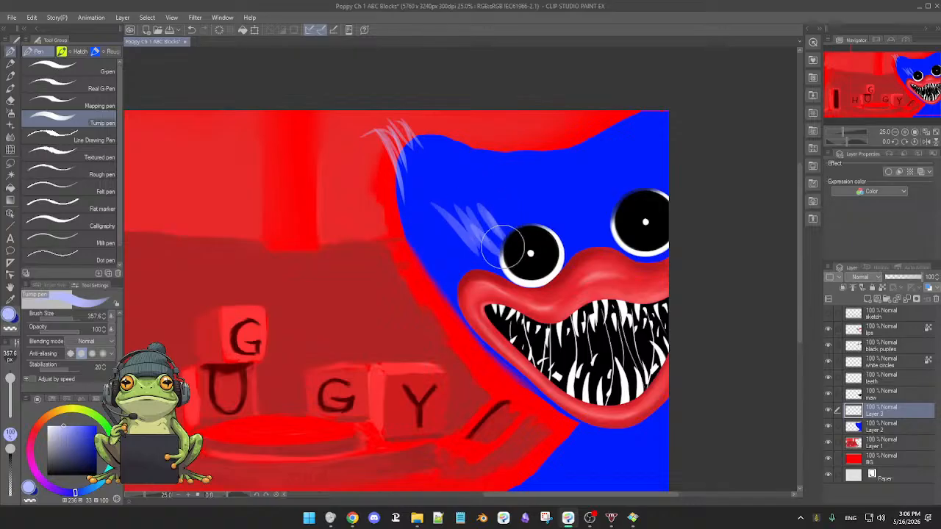
{"action": "mouse_move", "coordinate": [494, 183]}
{"action": "left_mouse_down"}
{"action": "mouse_move", "coordinate": [511, 236]}
{"action": "mouse_move", "coordinate": [516, 204]}
{"action": "mouse_move", "coordinate": [518, 226]}
{"action": "left_mouse_up"}
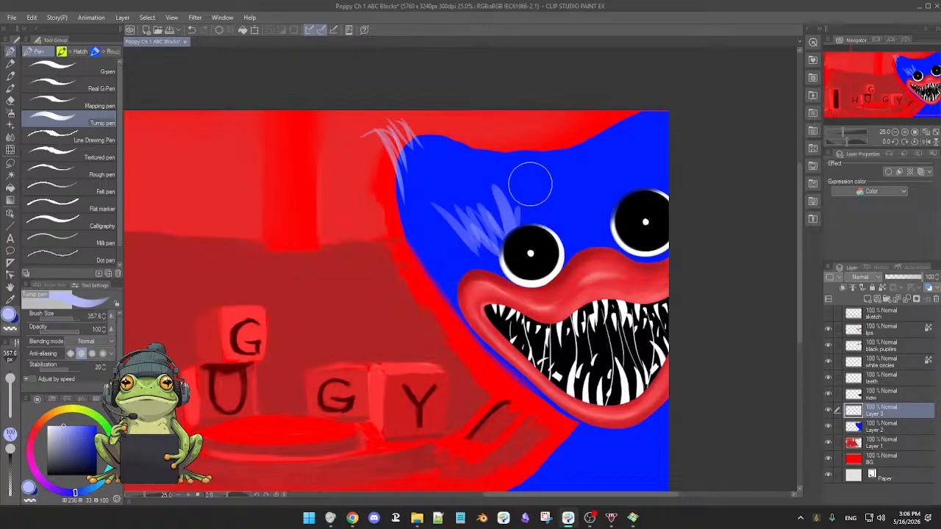
{"action": "mouse_move", "coordinate": [532, 183]}
{"action": "left_mouse_down"}
{"action": "mouse_move", "coordinate": [525, 225]}
{"action": "mouse_move", "coordinate": [541, 228]}
{"action": "left_mouse_up"}
{"action": "mouse_move", "coordinate": [557, 195]}
{"action": "left_mouse_down"}
{"action": "mouse_move", "coordinate": [564, 243]}
{"action": "mouse_move", "coordinate": [574, 219]}
{"action": "mouse_move", "coordinate": [578, 244]}
{"action": "left_mouse_up"}
{"action": "mouse_move", "coordinate": [455, 220]}
{"action": "left_mouse_down"}
{"action": "mouse_move", "coordinate": [506, 275]}
{"action": "mouse_move", "coordinate": [496, 262]}
{"action": "left_mouse_up"}
{"action": "left_click_drag", "start_coordinate": [904, 278], "coordinate": [911, 285]}
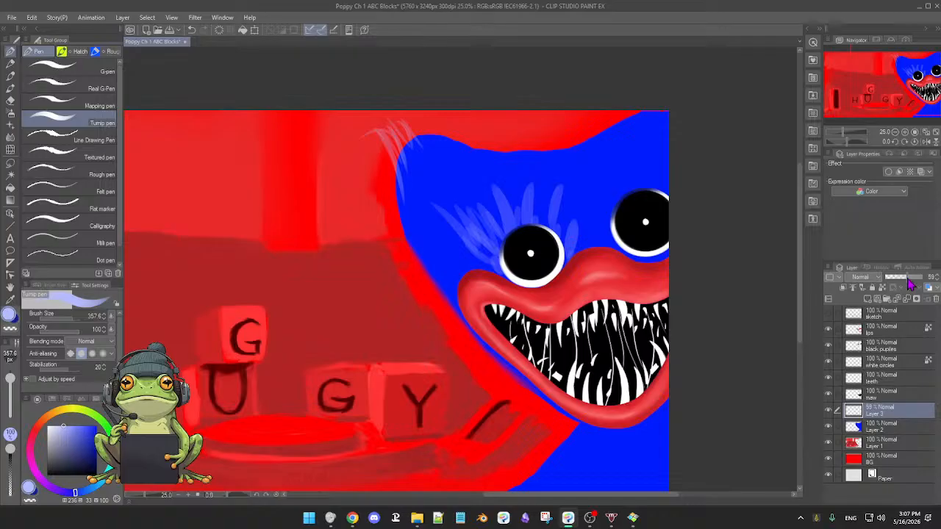
{"action": "left_click_drag", "start_coordinate": [911, 283], "coordinate": [916, 278]}
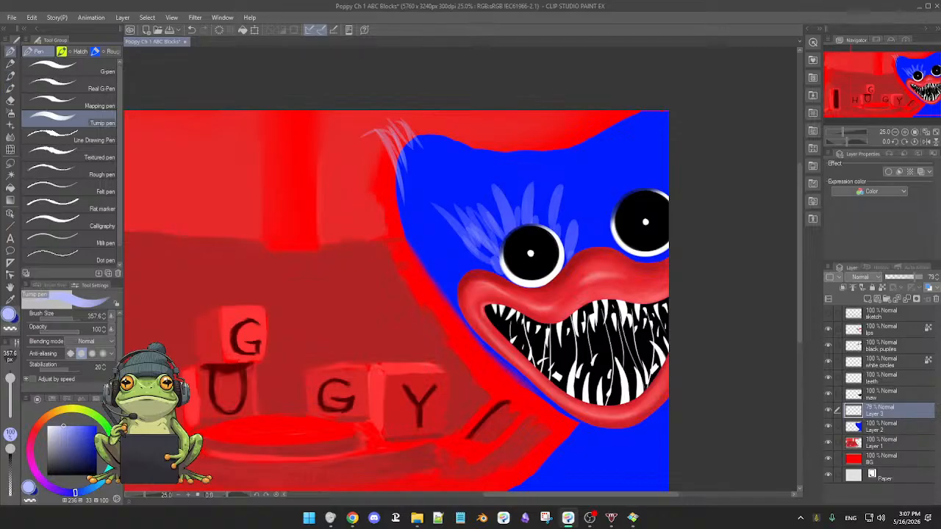
Bring the Poppy Playtime reference image over the canvas to study the character's fur, and move it away again.
{"action": "left_click_drag", "start_coordinate": [0, 76], "coordinate": [435, 102]}
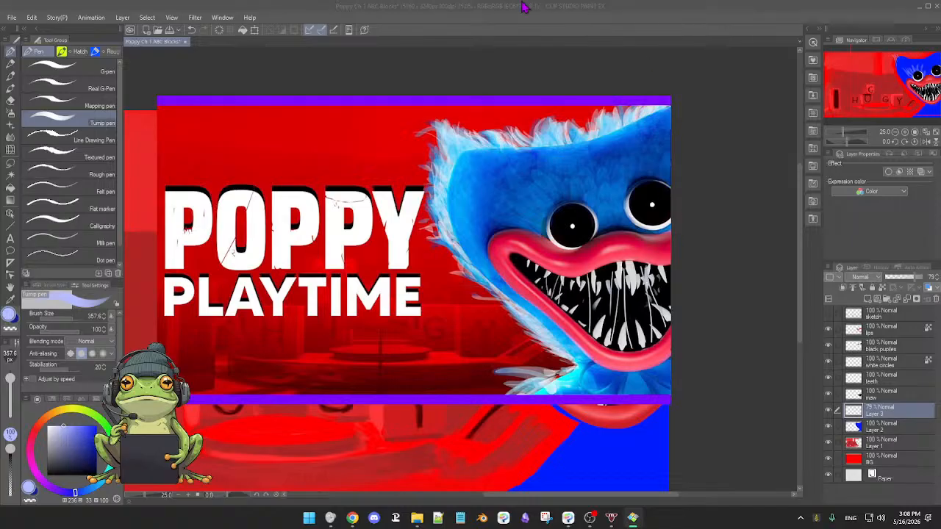
{"action": "left_click_drag", "start_coordinate": [476, 98], "coordinate": [0, 133]}
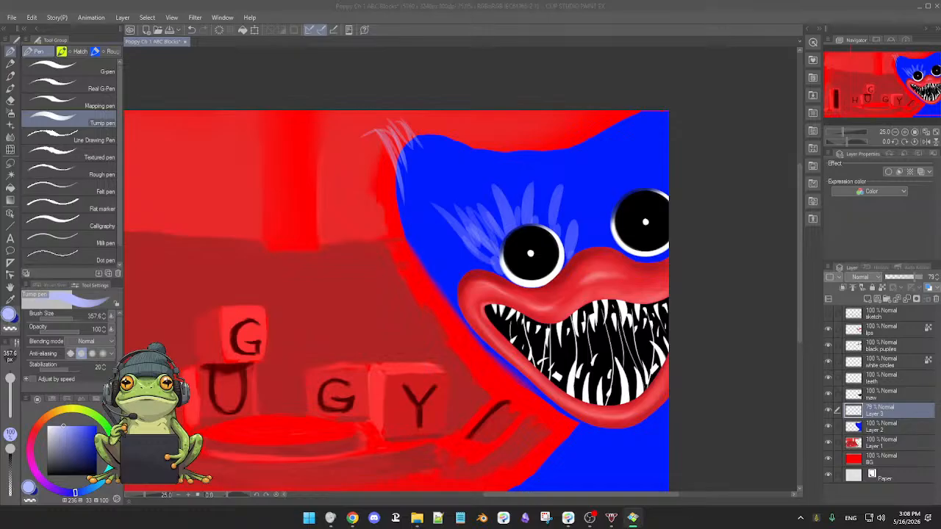
Toggle Layer 3's visibility to compare the fur tufts and set the layer's opacity to 100%.
{"action": "left_click", "coordinate": [708, 297]}
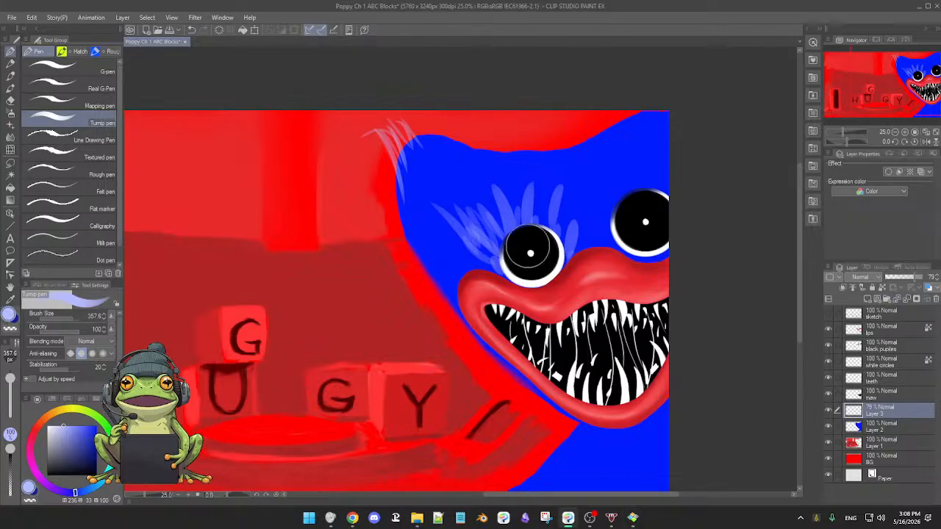
{"action": "left_click", "coordinate": [828, 410]}
{"action": "left_click", "coordinate": [828, 411]}
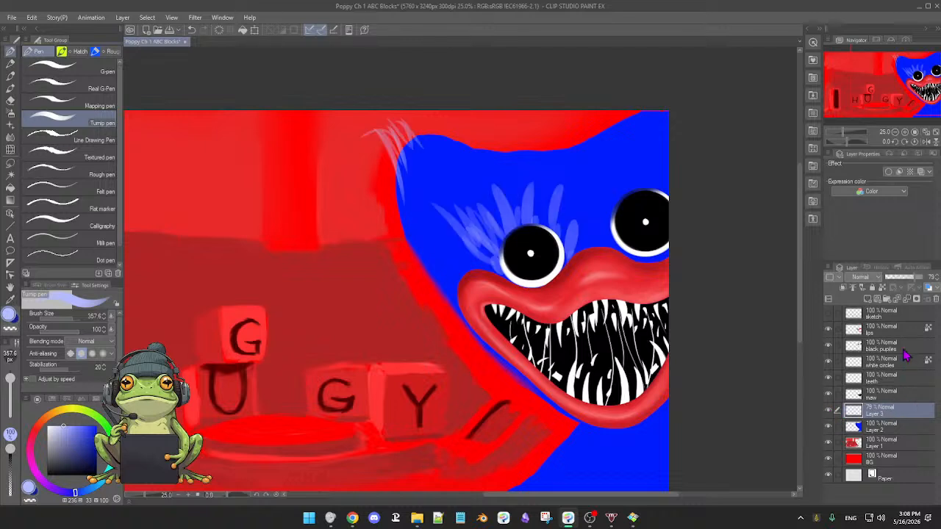
{"action": "left_click_drag", "start_coordinate": [916, 285], "coordinate": [930, 284]}
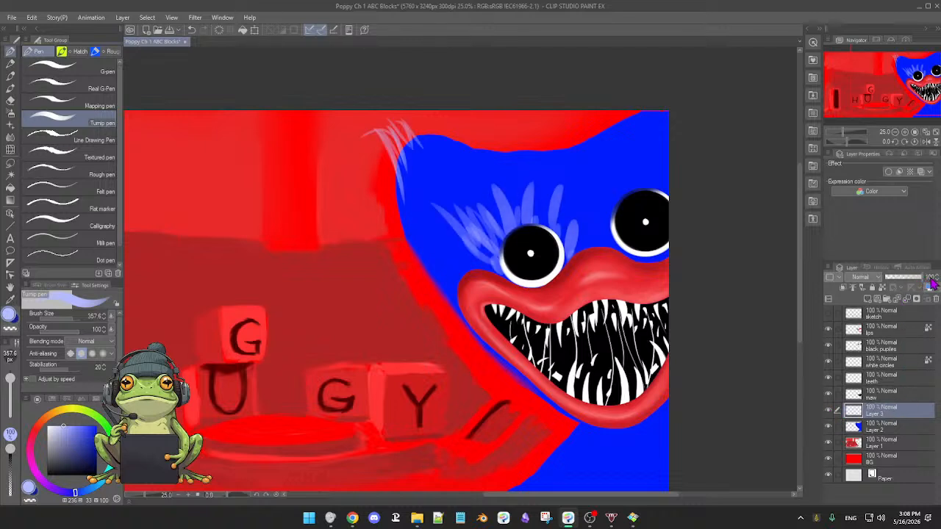
Select Layer 2, try pale blue strokes along the head's left edge with the 3rdCoffee Soft Oil 2 brush, and undo them.
{"action": "left_click", "coordinate": [902, 432]}
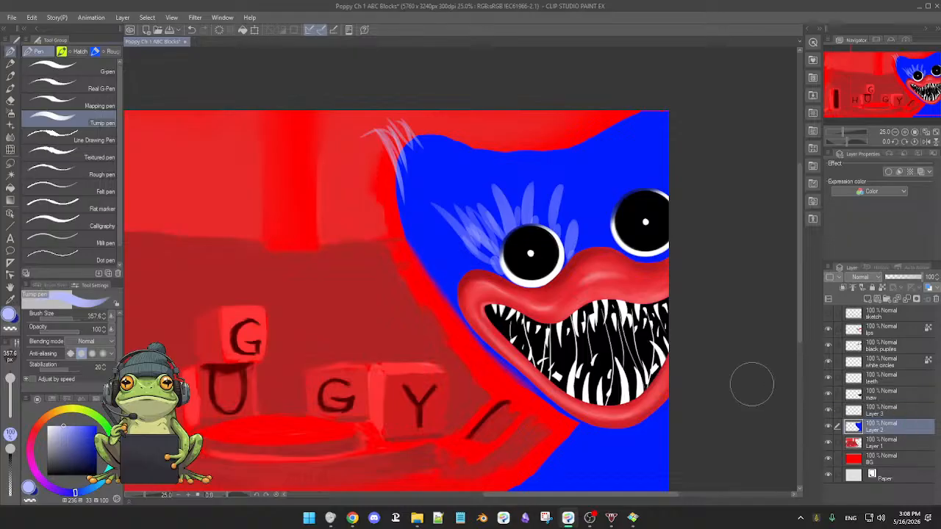
{"action": "key", "text": "b"}
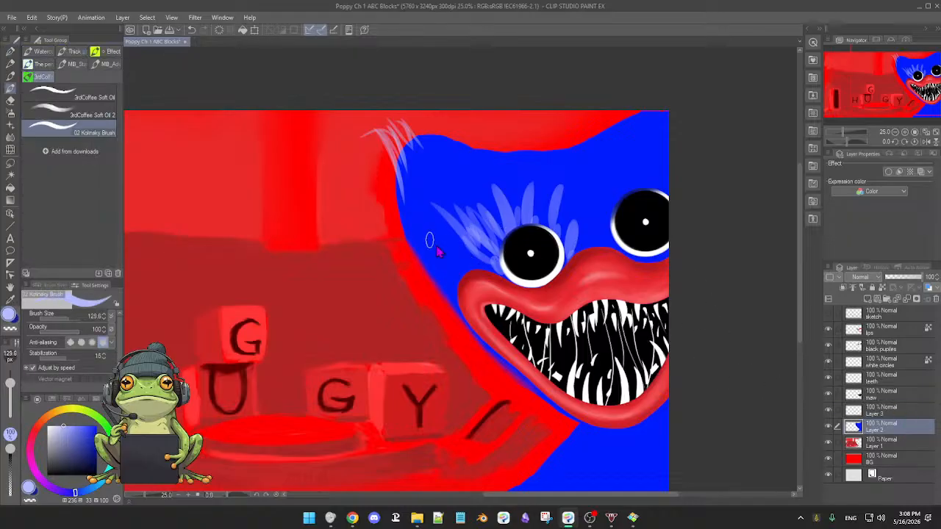
{"action": "key", "text": "b"}
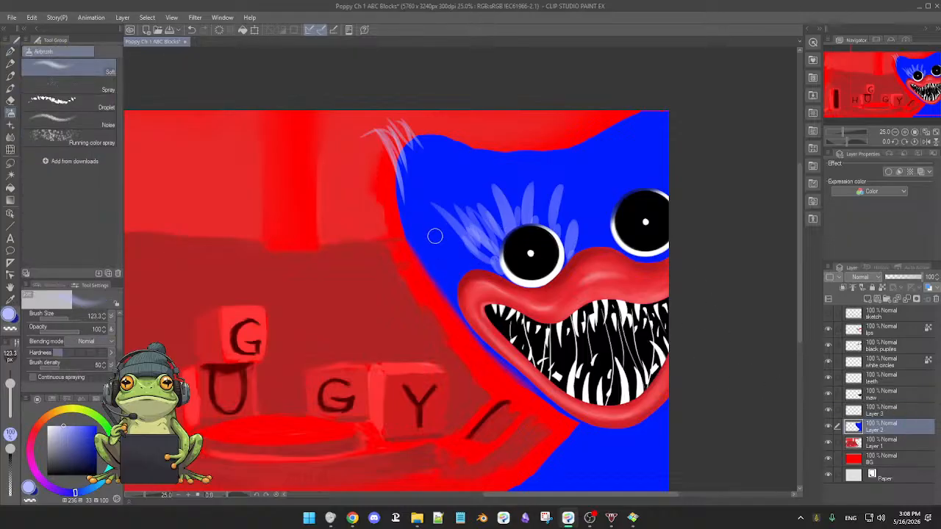
{"action": "key", "text": "b"}
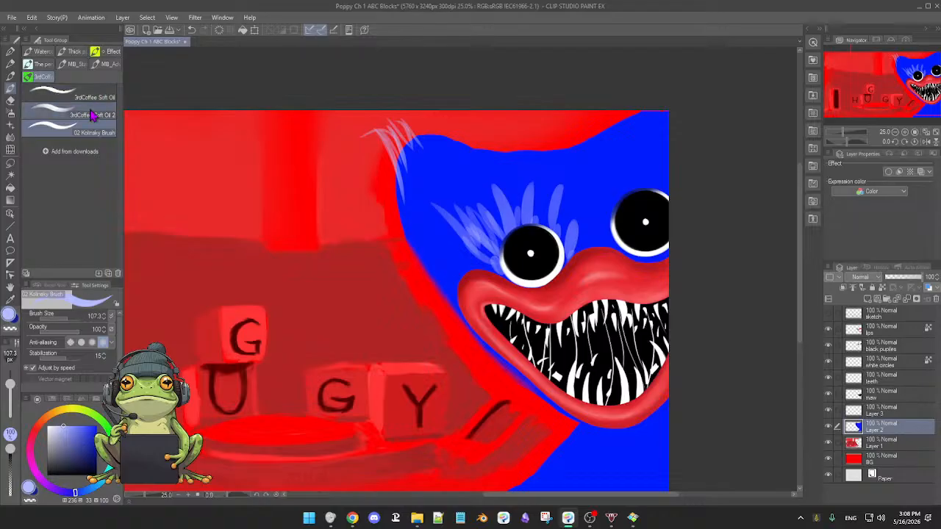
{"action": "scroll", "coordinate": [421, 234], "scroll_direction": "up", "scroll_amount": 3}
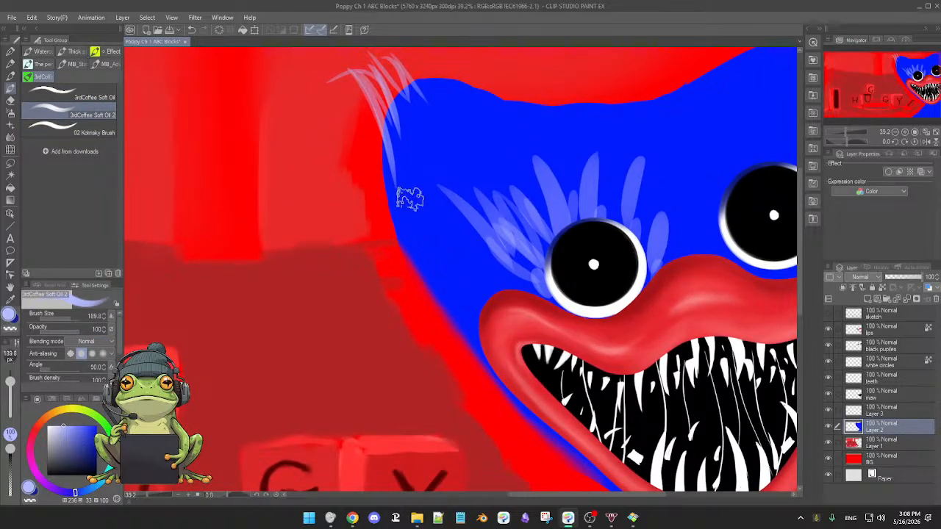
{"action": "mouse_move", "coordinate": [420, 208]}
{"action": "left_mouse_down"}
{"action": "mouse_move", "coordinate": [412, 207]}
{"action": "mouse_move", "coordinate": [418, 267]}
{"action": "left_mouse_up"}
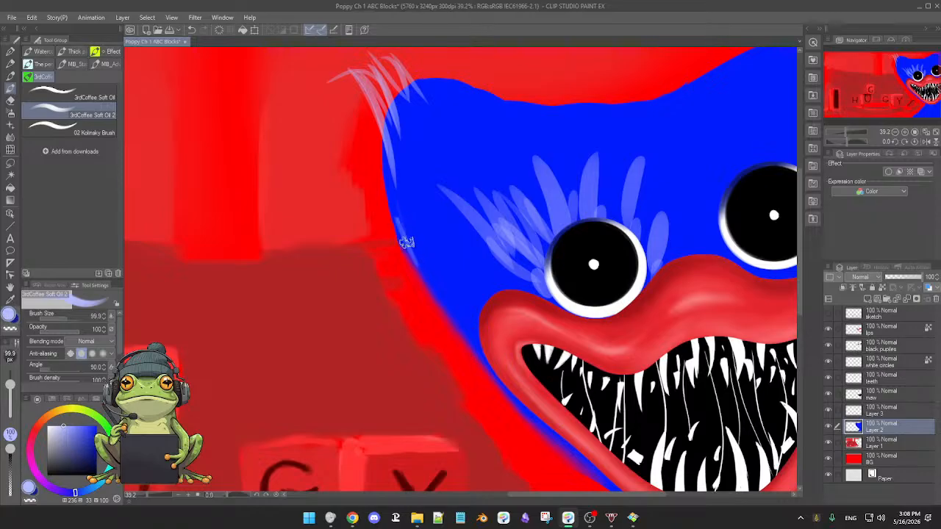
{"action": "key", "text": "ctrl+z"}
{"action": "key", "text": "ctrl+z"}
Sample the head's saturated blue and smooth the head's left contour down beside the mouth at brush size 99.9.
{"action": "left_click", "coordinate": [427, 224], "text": "alt"}
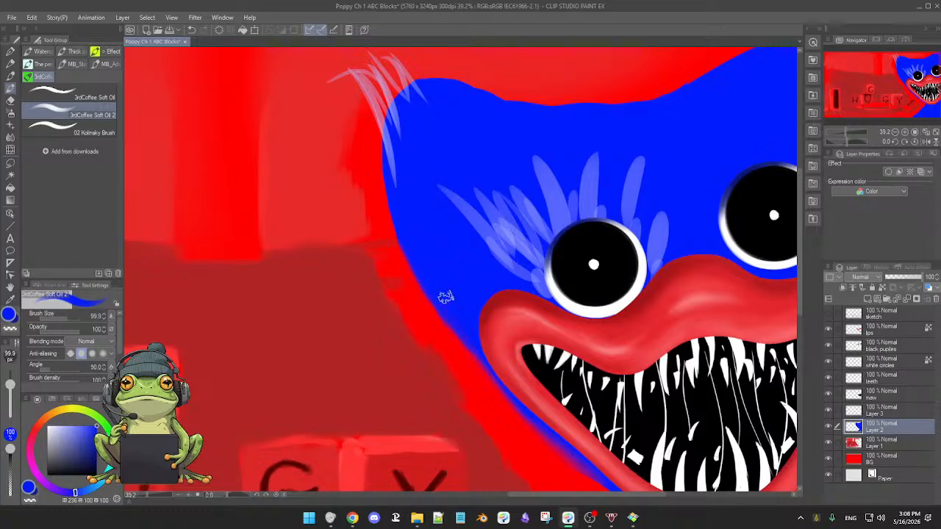
{"action": "scroll", "coordinate": [531, 383], "scroll_direction": "up", "scroll_amount": 1}
{"action": "left_click_drag", "start_coordinate": [536, 371], "coordinate": [546, 388]}
{"action": "mouse_move", "coordinate": [617, 380]}
{"action": "left_mouse_down"}
{"action": "mouse_move", "coordinate": [553, 436]}
{"action": "mouse_move", "coordinate": [522, 449]}
{"action": "left_mouse_up"}
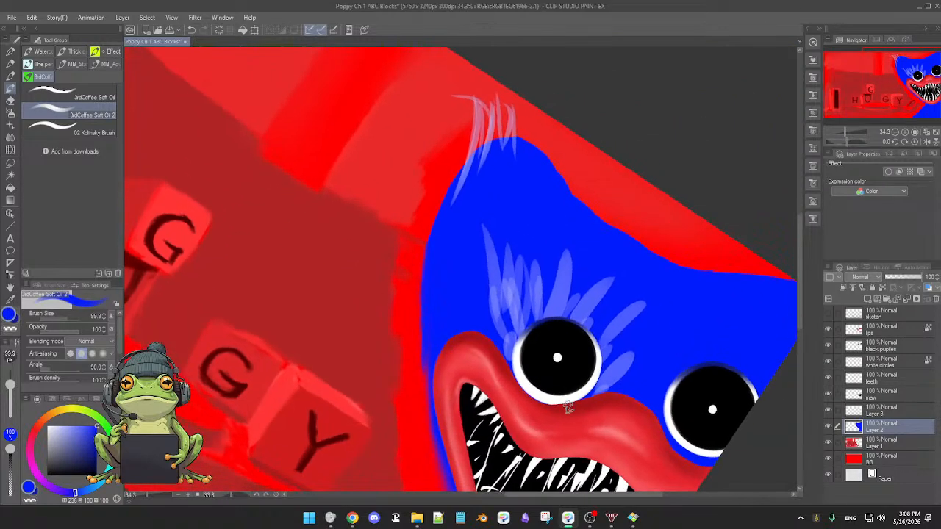
{"action": "left_click_drag", "start_coordinate": [496, 384], "coordinate": [524, 280]}
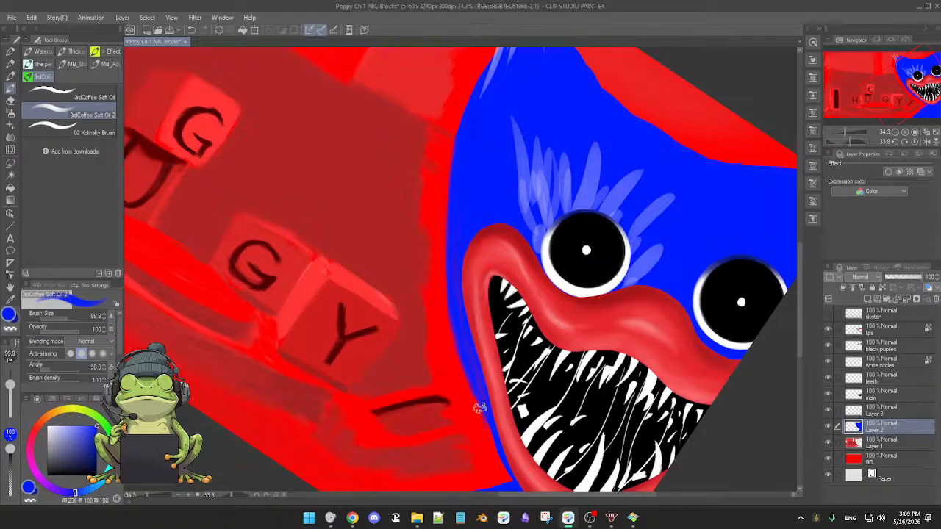
{"action": "scroll", "coordinate": [510, 343], "scroll_direction": "down", "scroll_amount": 3}
{"action": "scroll", "coordinate": [509, 343], "scroll_direction": "down", "scroll_amount": 2}
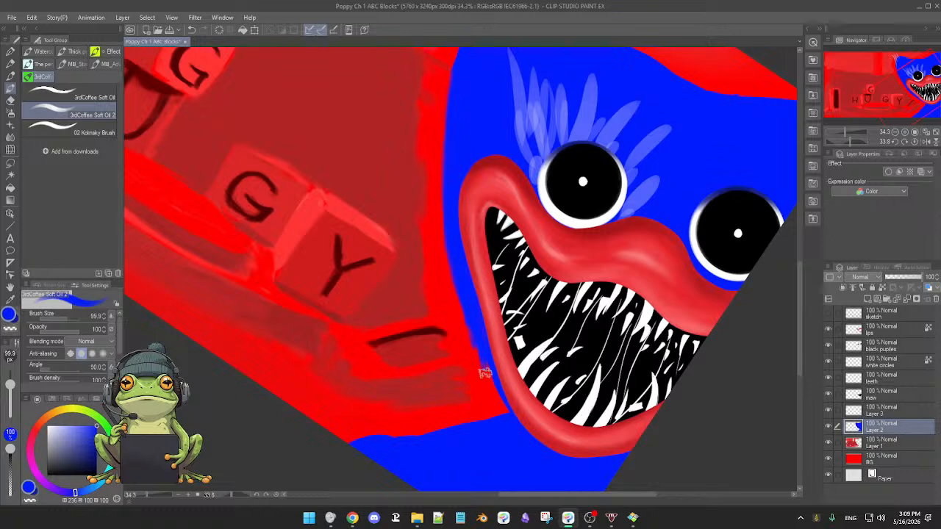
Thicken the blue edge beside the lower-left lip down to the body and trim its corner with the Hard eraser.
{"action": "left_click_drag", "start_coordinate": [484, 360], "coordinate": [493, 410]}
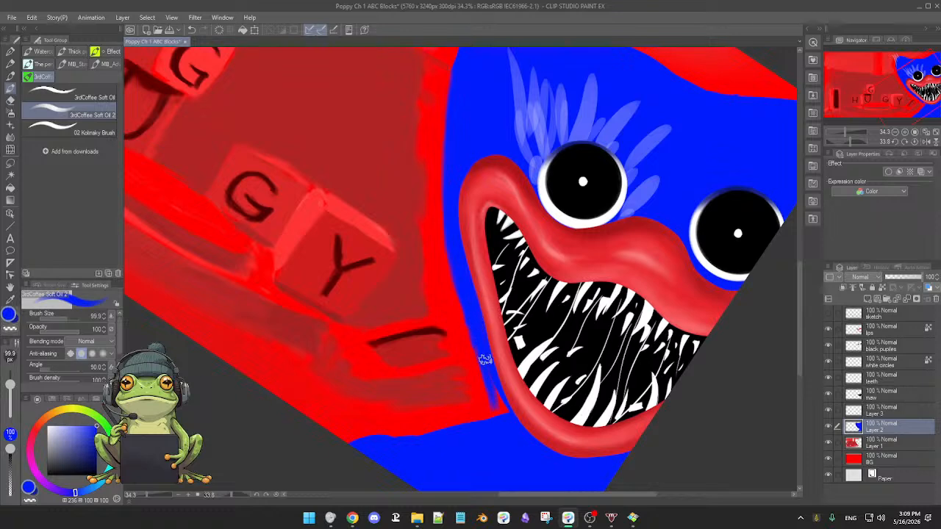
{"action": "left_click_drag", "start_coordinate": [486, 358], "coordinate": [506, 425]}
{"action": "mouse_move", "coordinate": [493, 376]}
{"action": "left_mouse_down"}
{"action": "mouse_move", "coordinate": [507, 419]}
{"action": "mouse_move", "coordinate": [490, 402]}
{"action": "mouse_move", "coordinate": [500, 427]}
{"action": "left_mouse_up"}
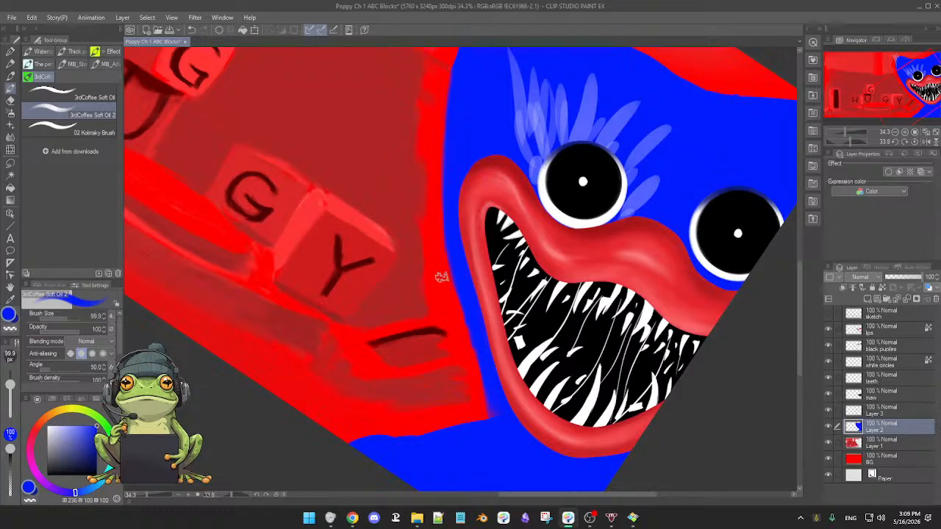
{"action": "key", "text": "e"}
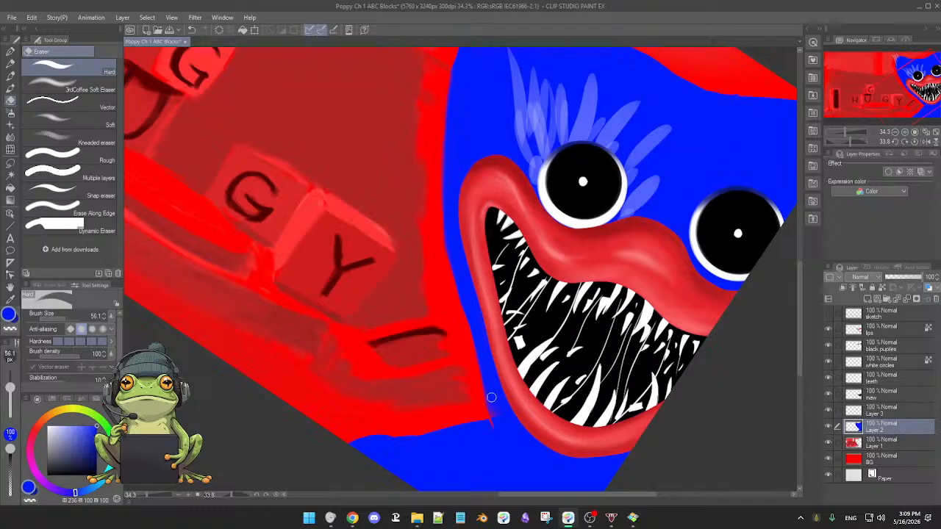
{"action": "key", "text": "b"}
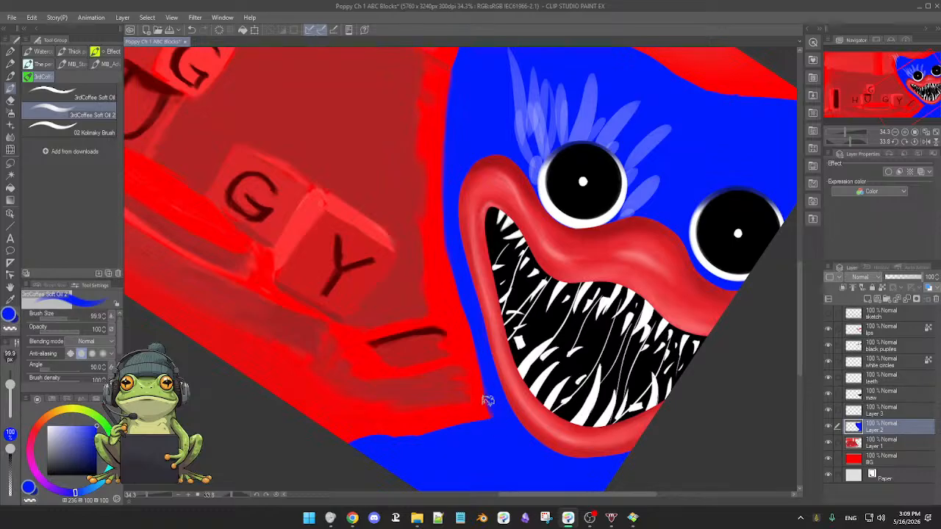
{"action": "left_click_drag", "start_coordinate": [522, 424], "coordinate": [509, 434]}
{"action": "key", "text": "ctrl+at"}
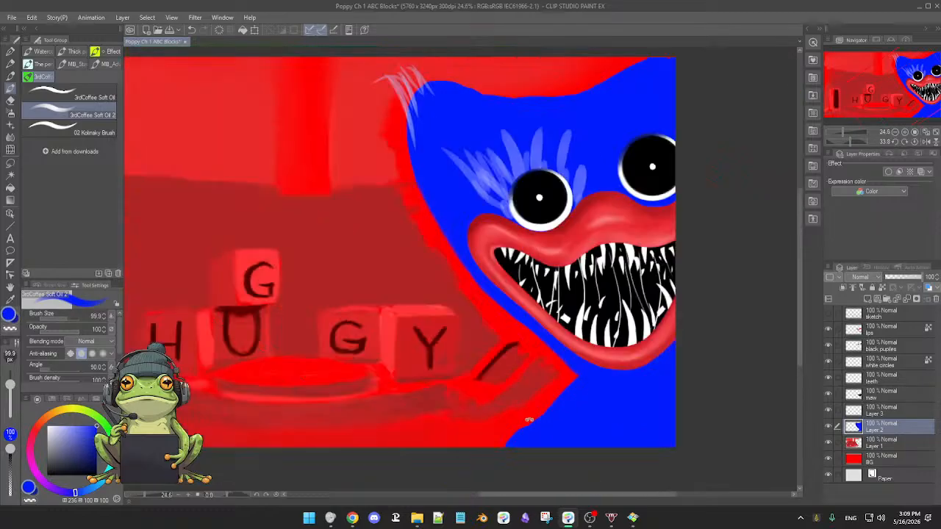
Smooth and soften the head's upper contour on Layer 2 with the 3rdCoffee Soft Eraser at size 135.9.
{"action": "left_click_drag", "start_coordinate": [539, 395], "coordinate": [571, 385]}
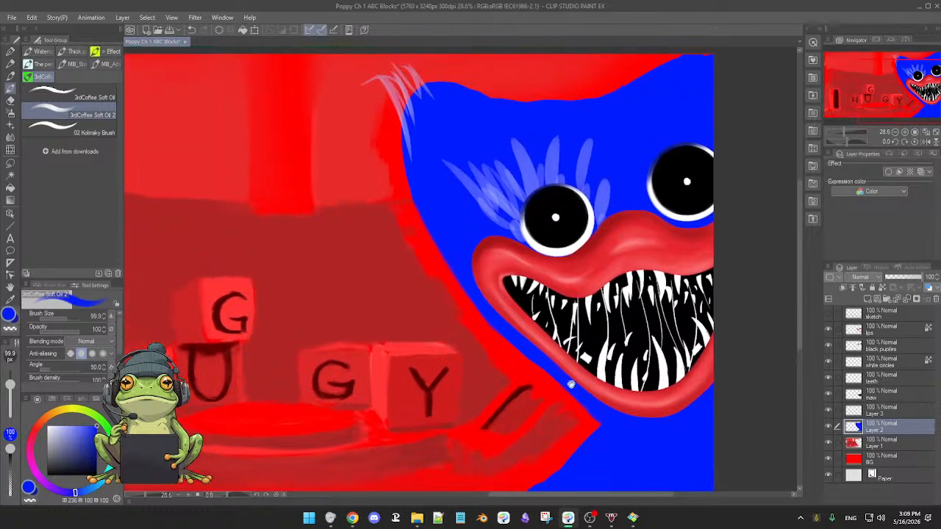
{"action": "left_click_drag", "start_coordinate": [548, 421], "coordinate": [625, 335]}
{"action": "left_click_drag", "start_coordinate": [429, 276], "coordinate": [436, 474]}
{"action": "key", "text": "bracketleft"}
{"action": "key", "text": "bracketleft"}
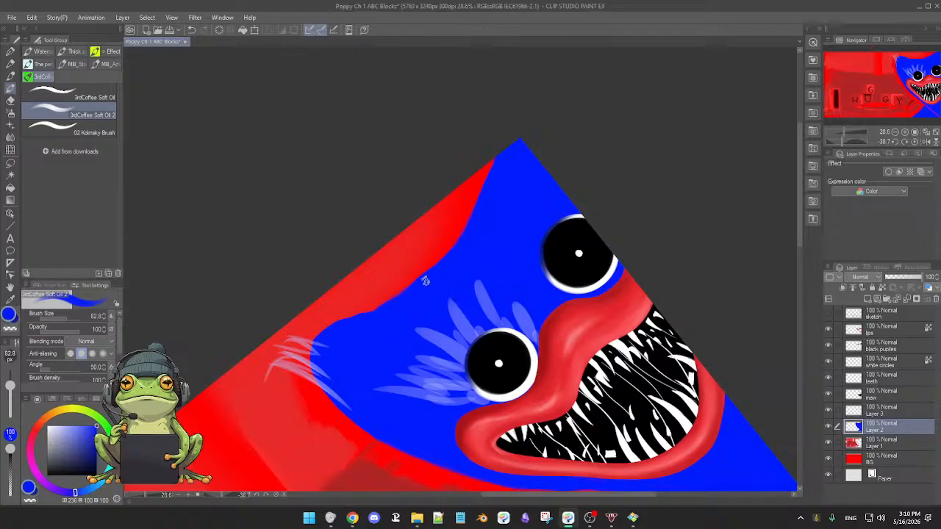
{"action": "key", "text": "e"}
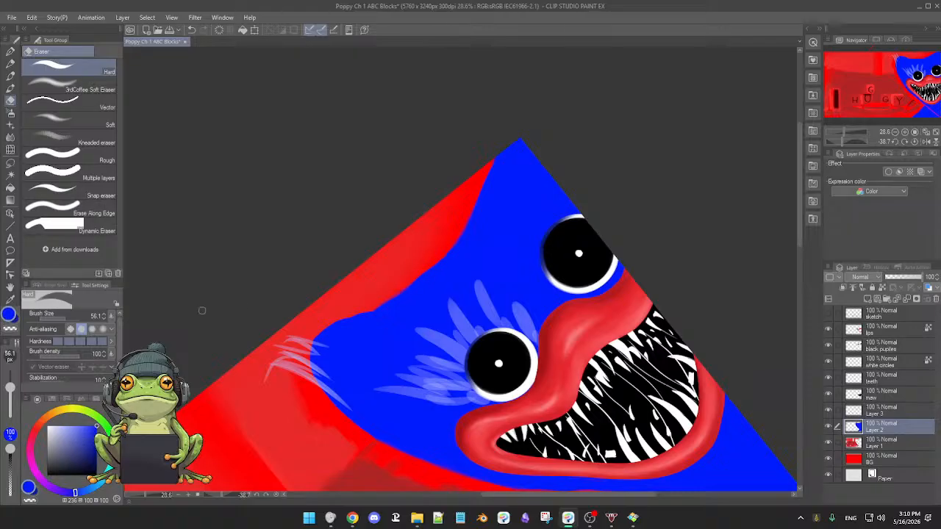
{"action": "left_click", "coordinate": [66, 92]}
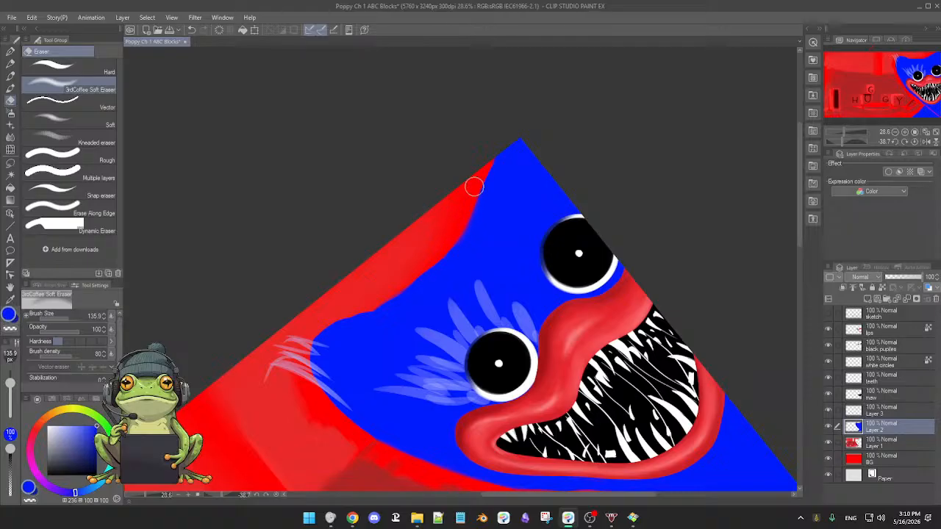
{"action": "left_click_drag", "start_coordinate": [476, 180], "coordinate": [426, 266]}
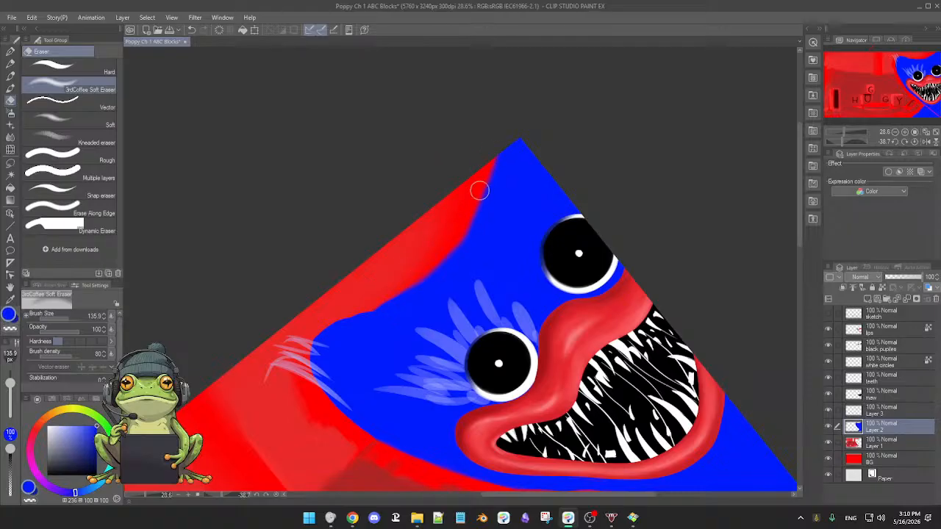
{"action": "mouse_move", "coordinate": [476, 193]}
{"action": "left_mouse_down"}
{"action": "mouse_move", "coordinate": [417, 260]}
{"action": "mouse_move", "coordinate": [436, 233]}
{"action": "mouse_move", "coordinate": [442, 241]}
{"action": "mouse_move", "coordinate": [398, 275]}
{"action": "left_mouse_up"}
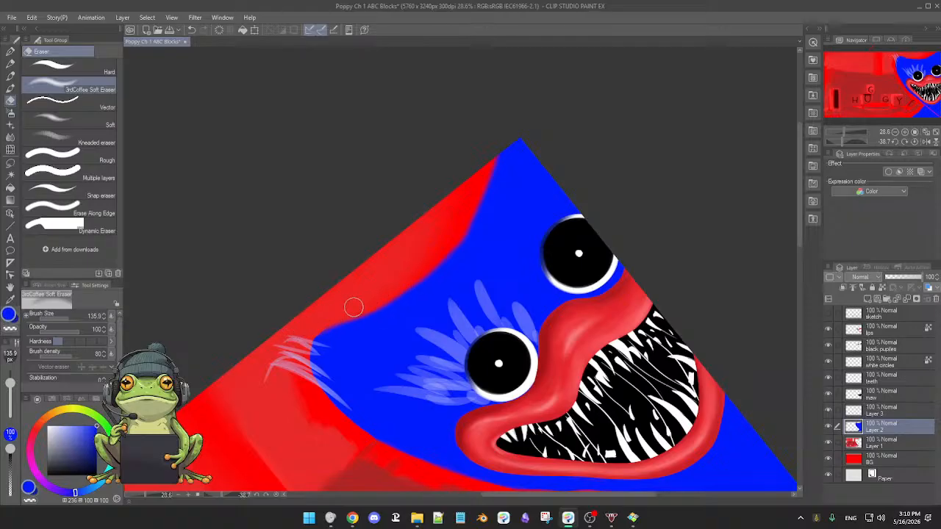
{"action": "key", "text": "b"}
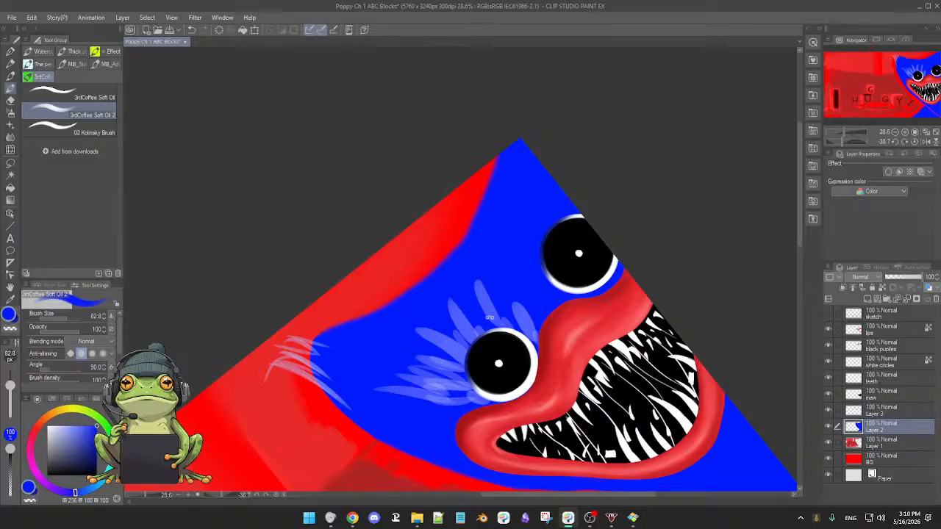
{"action": "double_click", "coordinate": [514, 312]}
{"action": "key", "text": "e"}
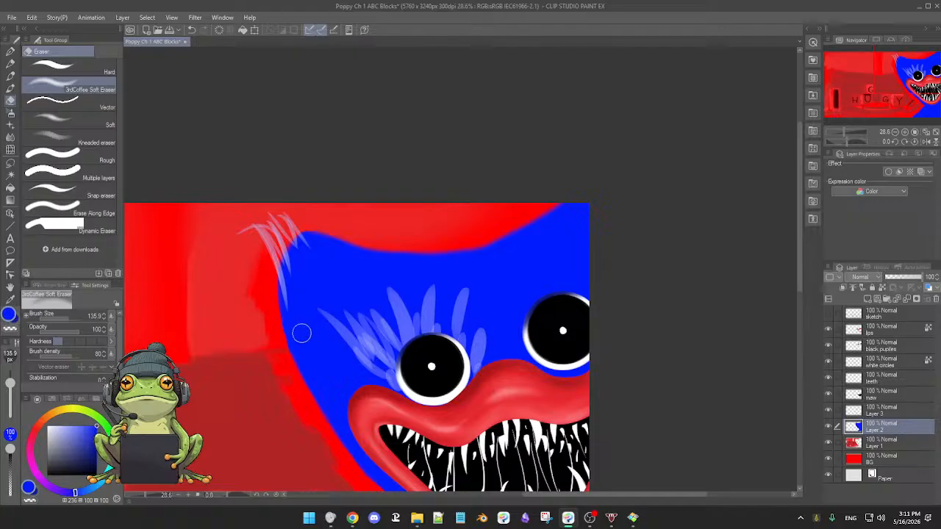
{"action": "left_click_drag", "start_coordinate": [315, 288], "coordinate": [323, 261]}
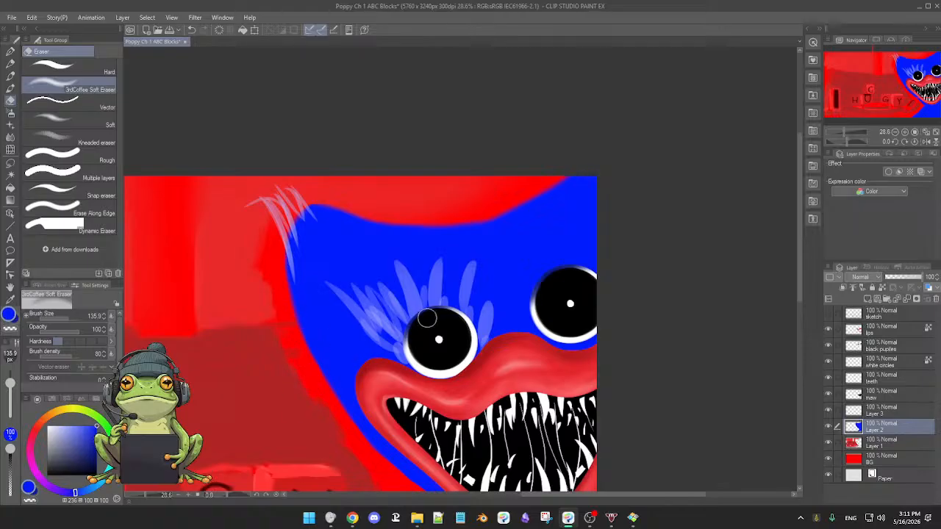
{"action": "scroll", "coordinate": [427, 318], "scroll_direction": "down", "scroll_amount": 2}
{"action": "scroll", "coordinate": [427, 318], "scroll_direction": "up", "scroll_amount": 2}
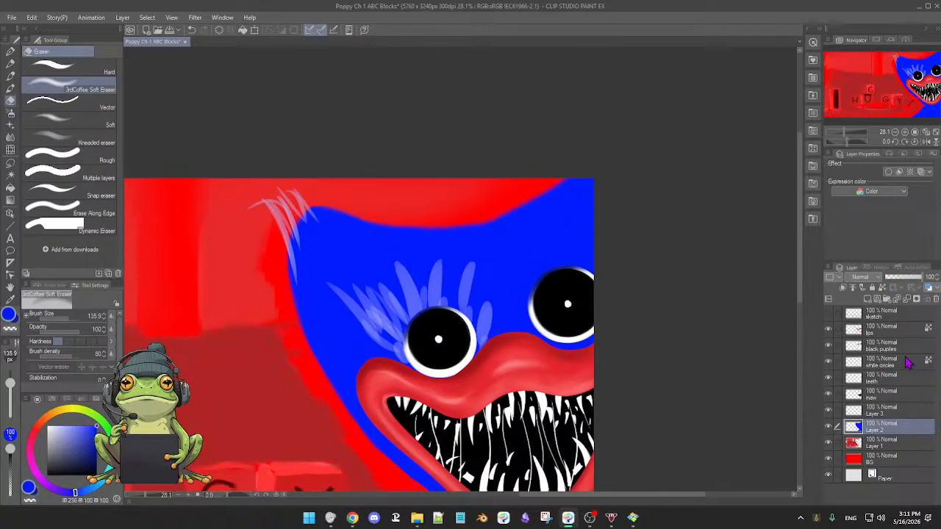
Lock Layer 2's transparent pixels and airbrush a pale blue glow on the head's upper-left corner with the Soft airbrush at size 271.8.
{"action": "left_click", "coordinate": [885, 289]}
{"action": "left_click", "coordinate": [68, 428]}
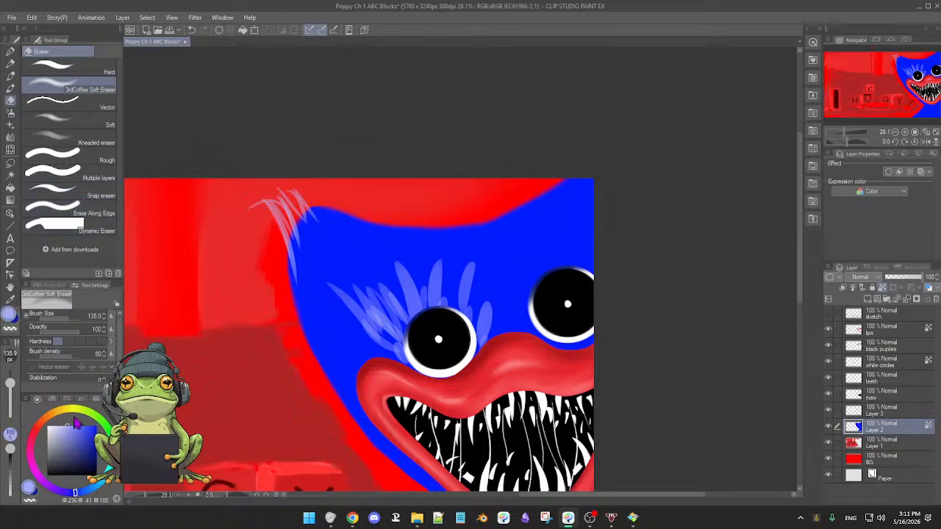
{"action": "key", "text": "b"}
{"action": "key", "text": "b"}
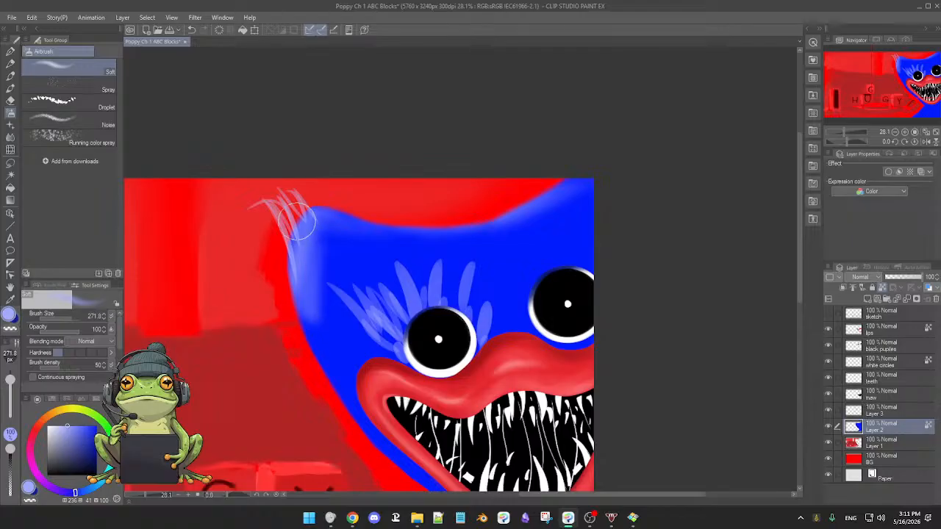
{"action": "mouse_move", "coordinate": [318, 242]}
{"action": "left_mouse_down"}
{"action": "mouse_move", "coordinate": [321, 297]}
{"action": "mouse_move", "coordinate": [311, 248]}
{"action": "mouse_move", "coordinate": [320, 340]}
{"action": "mouse_move", "coordinate": [325, 237]}
{"action": "mouse_move", "coordinate": [340, 305]}
{"action": "mouse_move", "coordinate": [341, 338]}
{"action": "mouse_move", "coordinate": [332, 274]}
{"action": "mouse_move", "coordinate": [337, 367]}
{"action": "mouse_move", "coordinate": [312, 262]}
{"action": "mouse_move", "coordinate": [308, 280]}
{"action": "mouse_move", "coordinate": [325, 368]}
{"action": "left_mouse_up"}
Airbrush pale blue rim light along the head's left edge, from the cheek down around the lower lip to the chin.
{"action": "left_click_drag", "start_coordinate": [359, 302], "coordinate": [379, 167]}
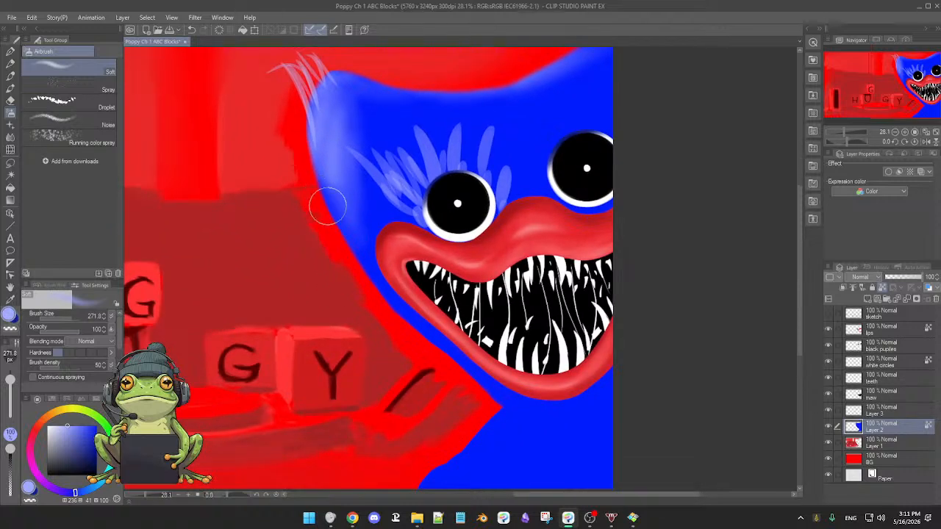
{"action": "left_click_drag", "start_coordinate": [314, 148], "coordinate": [355, 264]}
{"action": "left_click_drag", "start_coordinate": [341, 220], "coordinate": [365, 276]}
{"action": "mouse_move", "coordinate": [338, 202]}
{"action": "left_mouse_down"}
{"action": "mouse_move", "coordinate": [388, 308]}
{"action": "mouse_move", "coordinate": [406, 323]}
{"action": "left_mouse_up"}
{"action": "left_click_drag", "start_coordinate": [365, 273], "coordinate": [416, 331]}
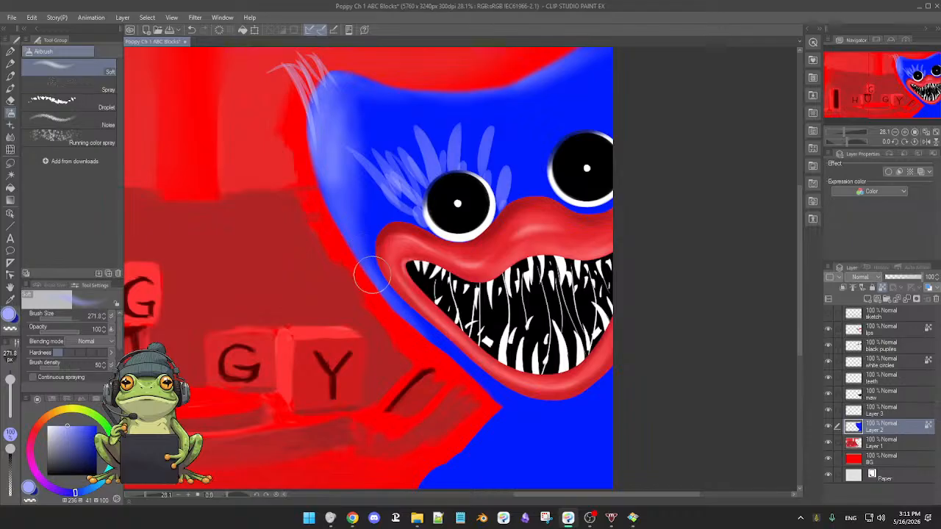
{"action": "mouse_move", "coordinate": [372, 276]}
{"action": "left_mouse_down"}
{"action": "mouse_move", "coordinate": [502, 404]}
{"action": "mouse_move", "coordinate": [443, 335]}
{"action": "mouse_move", "coordinate": [474, 375]}
{"action": "left_mouse_up"}
{"action": "left_click_drag", "start_coordinate": [408, 313], "coordinate": [479, 384]}
{"action": "left_click_drag", "start_coordinate": [370, 248], "coordinate": [401, 306]}
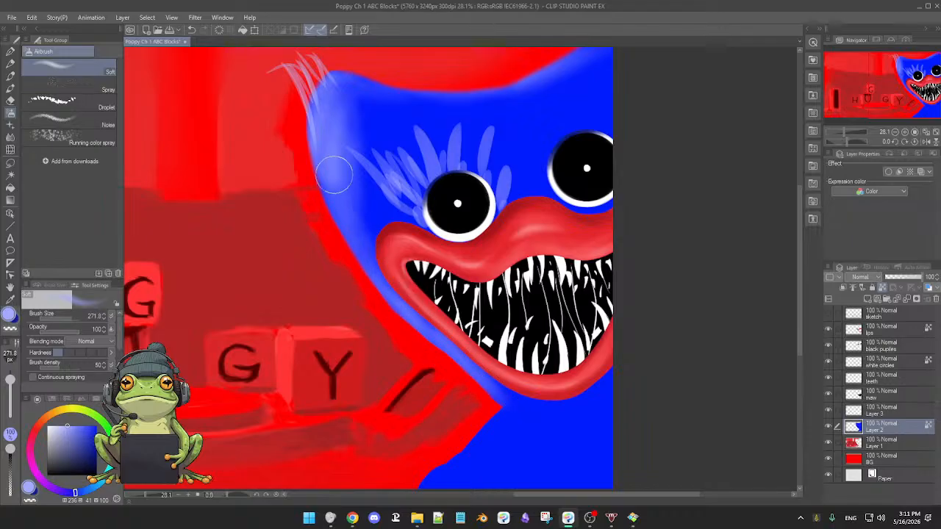
Broaden the pale blue airbrushing inside the head's upper-left corner and extend it along the top edge.
{"action": "mouse_move", "coordinate": [335, 174]}
{"action": "left_mouse_down"}
{"action": "mouse_move", "coordinate": [336, 219]}
{"action": "mouse_move", "coordinate": [334, 130]}
{"action": "mouse_move", "coordinate": [363, 131]}
{"action": "mouse_move", "coordinate": [366, 225]}
{"action": "mouse_move", "coordinate": [382, 157]}
{"action": "mouse_move", "coordinate": [369, 204]}
{"action": "mouse_move", "coordinate": [367, 164]}
{"action": "mouse_move", "coordinate": [342, 217]}
{"action": "mouse_move", "coordinate": [352, 163]}
{"action": "left_mouse_up"}
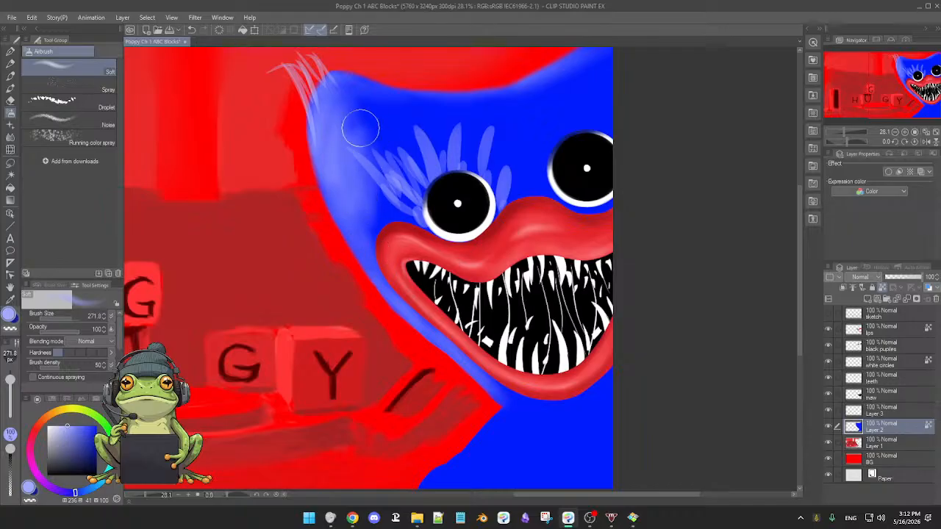
{"action": "mouse_move", "coordinate": [334, 115]}
{"action": "left_mouse_down"}
{"action": "mouse_move", "coordinate": [345, 100]}
{"action": "mouse_move", "coordinate": [457, 94]}
{"action": "left_mouse_up"}
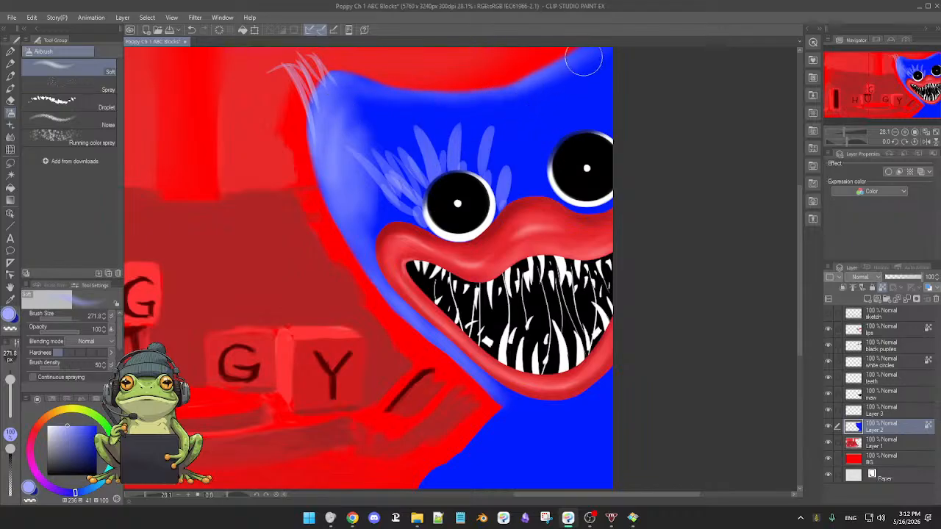
{"action": "mouse_move", "coordinate": [583, 60]}
{"action": "left_mouse_down"}
{"action": "mouse_move", "coordinate": [517, 93]}
{"action": "mouse_move", "coordinate": [544, 108]}
{"action": "mouse_move", "coordinate": [567, 81]}
{"action": "mouse_move", "coordinate": [516, 100]}
{"action": "mouse_move", "coordinate": [563, 72]}
{"action": "mouse_move", "coordinate": [554, 89]}
{"action": "mouse_move", "coordinate": [441, 101]}
{"action": "mouse_move", "coordinate": [528, 86]}
{"action": "mouse_move", "coordinate": [506, 89]}
{"action": "left_mouse_up"}
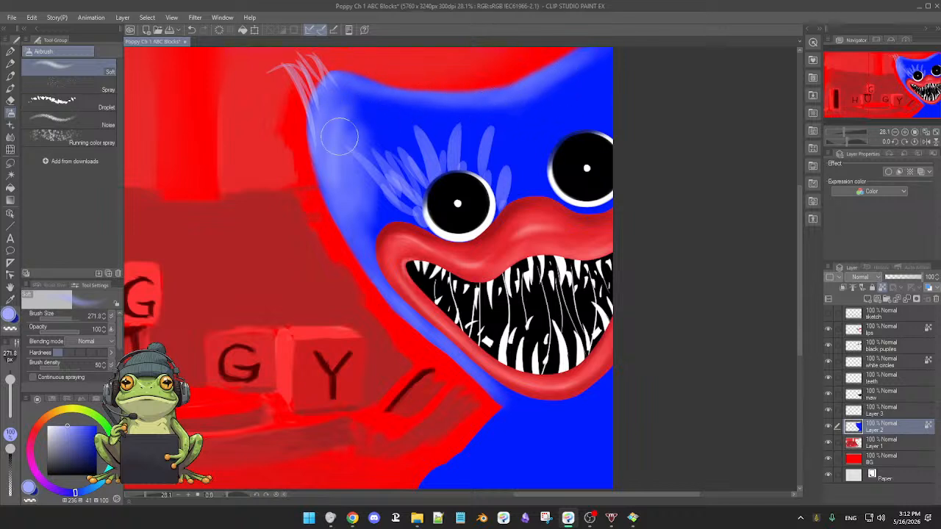
Try extending the pale blue airbrushing down the head's upper-left area and across the forehead between the eyes.
{"action": "mouse_move", "coordinate": [339, 137]}
{"action": "left_mouse_down"}
{"action": "mouse_move", "coordinate": [356, 188]}
{"action": "mouse_move", "coordinate": [380, 185]}
{"action": "left_mouse_up"}
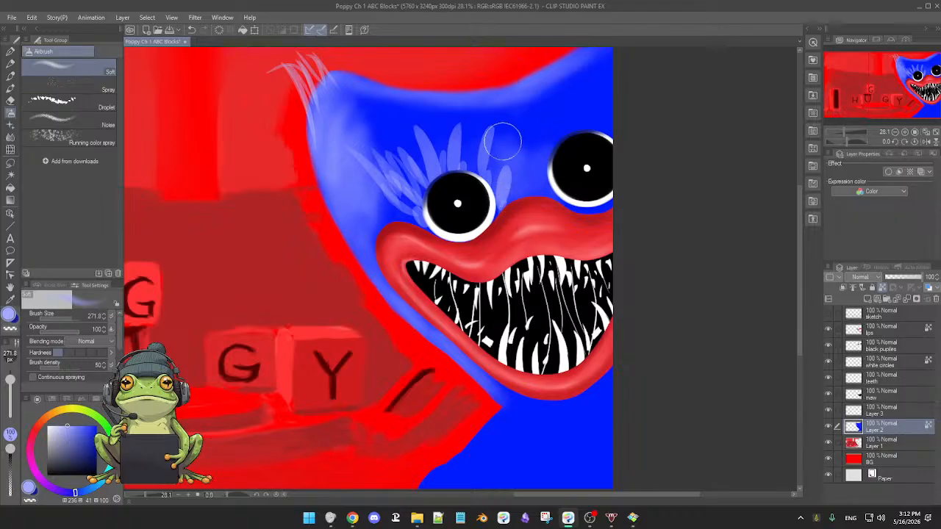
{"action": "left_click_drag", "start_coordinate": [503, 141], "coordinate": [498, 160]}
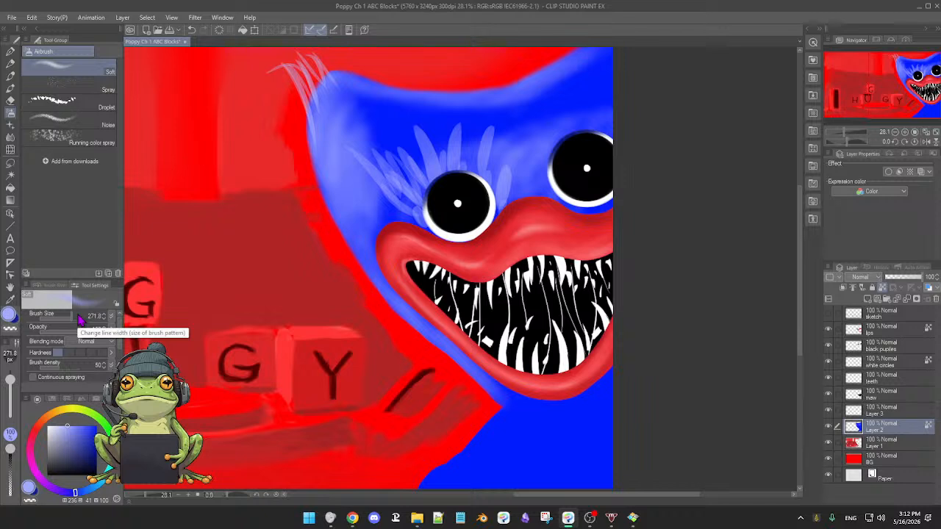
Undo the recent pale blue airbrushing on the forehead, inside the head's upper-left corner and along its left edge.
{"action": "key", "text": "ctrl+z"}
{"action": "key", "text": "ctrl+z"}
{"action": "key", "text": "ctrl+z"}
{"action": "key", "text": "ctrl+z"}
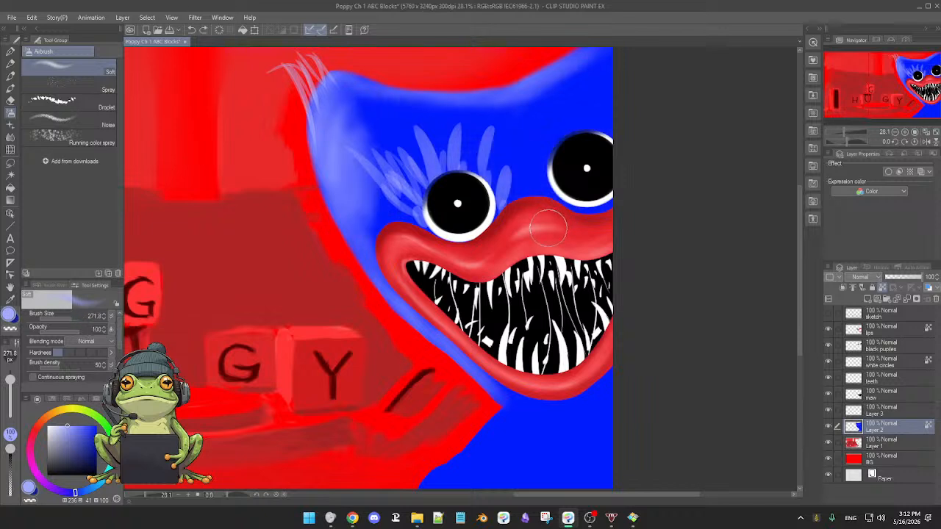
{"action": "key", "text": "ctrl+z"}
{"action": "key", "text": "ctrl+z"}
{"action": "key", "text": "ctrl+z"}
{"action": "key", "text": "ctrl+z"}
{"action": "key", "text": "ctrl+z"}
{"action": "key", "text": "ctrl+z"}
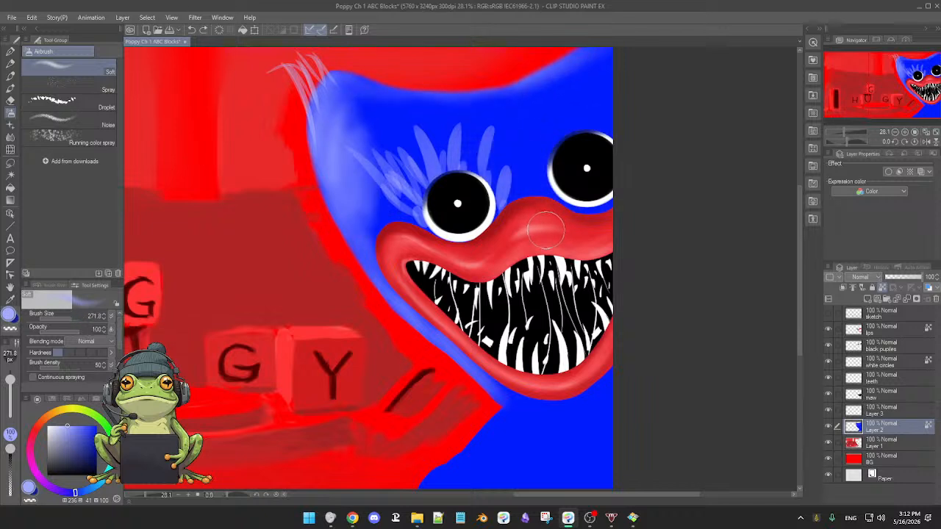
{"action": "key", "text": "ctrl+z"}
{"action": "key", "text": "ctrl+z"}
{"action": "key", "text": "ctrl+z"}
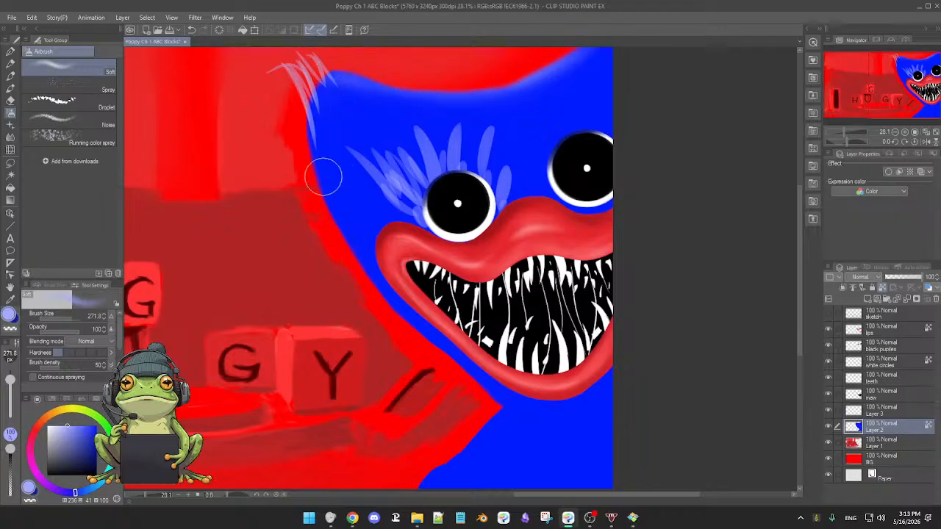
Airbrush pale blue along the head's left edge to the chin, and softly across the fur inside the upper-left corner and around the eyes.
{"action": "mouse_move", "coordinate": [323, 176]}
{"action": "left_mouse_down"}
{"action": "mouse_move", "coordinate": [326, 210]}
{"action": "mouse_move", "coordinate": [374, 294]}
{"action": "mouse_move", "coordinate": [467, 373]}
{"action": "left_mouse_up"}
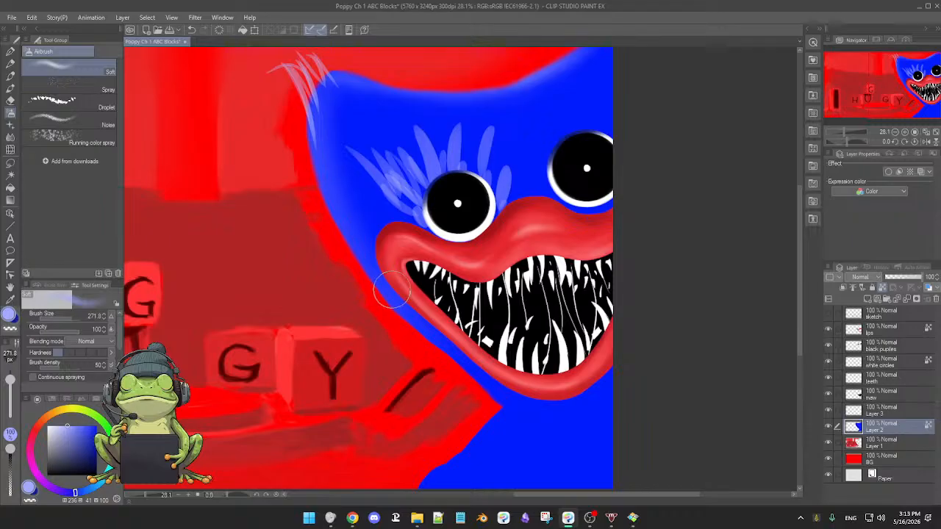
{"action": "mouse_move", "coordinate": [391, 290]}
{"action": "left_mouse_down"}
{"action": "mouse_move", "coordinate": [483, 404]}
{"action": "mouse_move", "coordinate": [416, 316]}
{"action": "mouse_move", "coordinate": [484, 397]}
{"action": "mouse_move", "coordinate": [439, 336]}
{"action": "mouse_move", "coordinate": [486, 387]}
{"action": "mouse_move", "coordinate": [411, 314]}
{"action": "mouse_move", "coordinate": [424, 339]}
{"action": "mouse_move", "coordinate": [344, 229]}
{"action": "mouse_move", "coordinate": [370, 263]}
{"action": "mouse_move", "coordinate": [308, 152]}
{"action": "mouse_move", "coordinate": [327, 189]}
{"action": "left_mouse_up"}
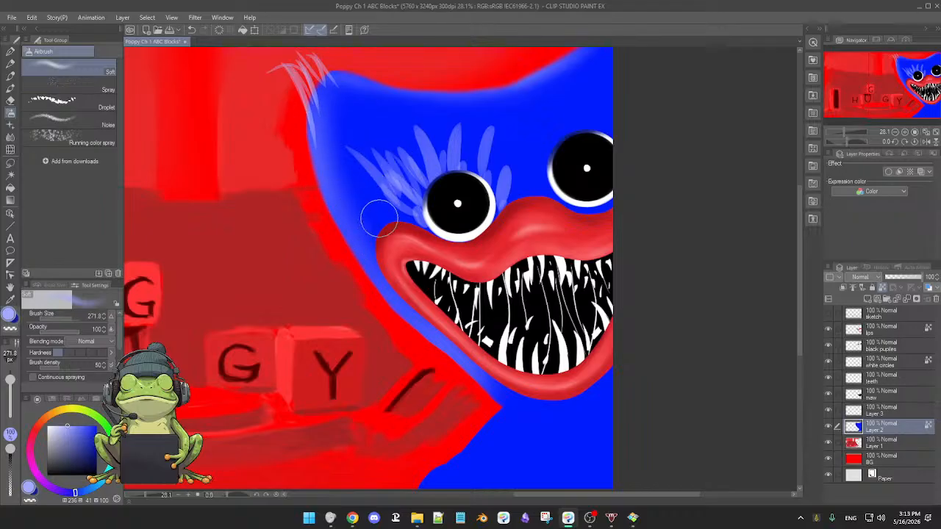
{"action": "left_click_drag", "start_coordinate": [337, 90], "coordinate": [341, 182]}
{"action": "mouse_move", "coordinate": [354, 108]}
{"action": "left_mouse_down"}
{"action": "mouse_move", "coordinate": [357, 196]}
{"action": "mouse_move", "coordinate": [374, 172]}
{"action": "mouse_move", "coordinate": [361, 130]}
{"action": "mouse_move", "coordinate": [397, 202]}
{"action": "mouse_move", "coordinate": [390, 169]}
{"action": "mouse_move", "coordinate": [330, 134]}
{"action": "mouse_move", "coordinate": [343, 193]}
{"action": "left_mouse_up"}
{"action": "mouse_move", "coordinate": [332, 118]}
{"action": "left_mouse_down"}
{"action": "mouse_move", "coordinate": [373, 154]}
{"action": "mouse_move", "coordinate": [387, 140]}
{"action": "mouse_move", "coordinate": [387, 222]}
{"action": "left_mouse_up"}
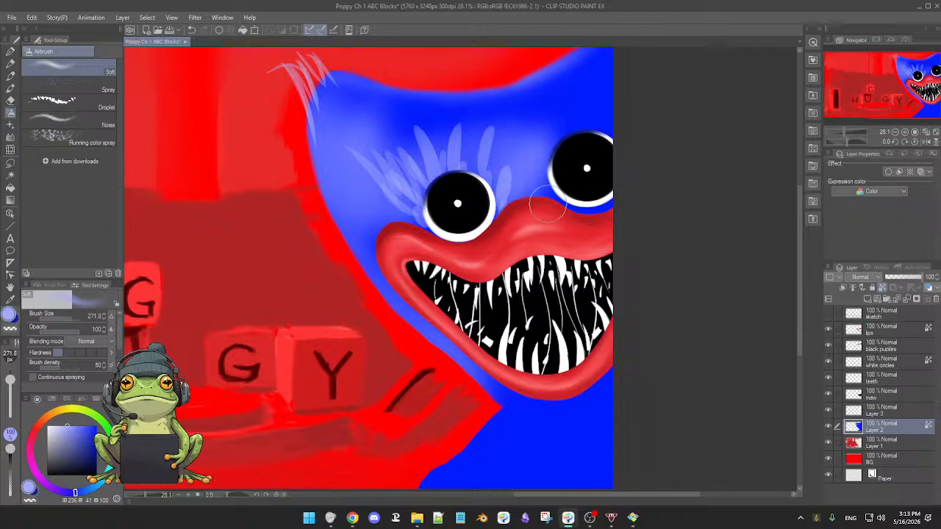
Airbrush soft pale blue patches over the blue body area below the chin on Layer 2.
{"action": "left_click_drag", "start_coordinate": [560, 227], "coordinate": [510, 250]}
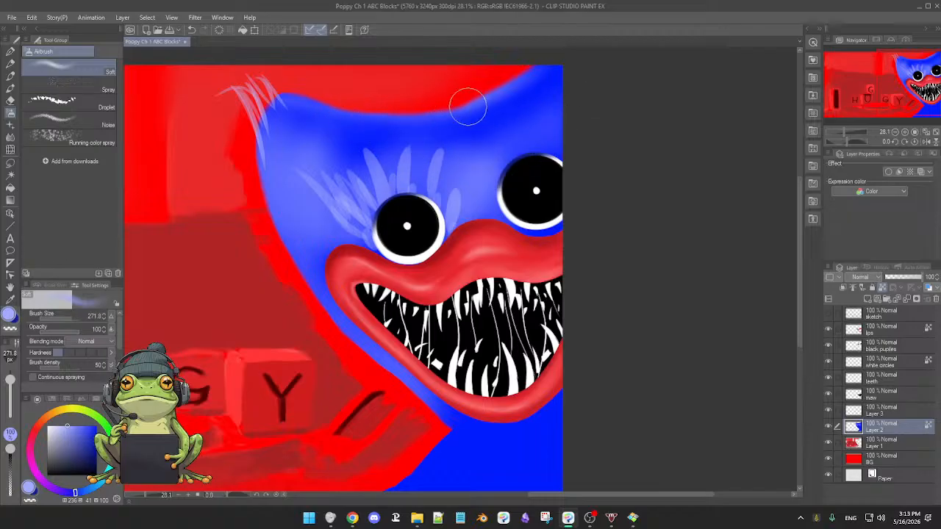
{"action": "scroll", "coordinate": [456, 221], "scroll_direction": "down", "scroll_amount": 5}
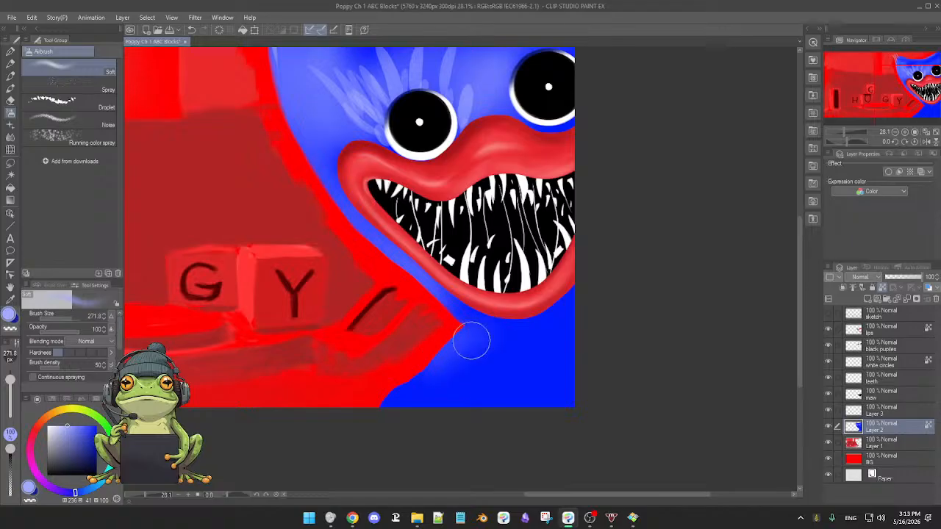
{"action": "mouse_move", "coordinate": [470, 340]}
{"action": "left_mouse_down"}
{"action": "mouse_move", "coordinate": [472, 357]}
{"action": "mouse_move", "coordinate": [494, 364]}
{"action": "left_mouse_up"}
{"action": "mouse_move", "coordinate": [414, 397]}
{"action": "left_mouse_down"}
{"action": "mouse_move", "coordinate": [477, 357]}
{"action": "mouse_move", "coordinate": [500, 358]}
{"action": "mouse_move", "coordinate": [452, 371]}
{"action": "mouse_move", "coordinate": [375, 413]}
{"action": "mouse_move", "coordinate": [499, 356]}
{"action": "mouse_move", "coordinate": [476, 368]}
{"action": "mouse_move", "coordinate": [490, 391]}
{"action": "mouse_move", "coordinate": [541, 363]}
{"action": "mouse_move", "coordinate": [532, 355]}
{"action": "mouse_move", "coordinate": [524, 378]}
{"action": "mouse_move", "coordinate": [534, 366]}
{"action": "mouse_move", "coordinate": [554, 394]}
{"action": "mouse_move", "coordinate": [495, 401]}
{"action": "left_mouse_up"}
{"action": "mouse_move", "coordinate": [556, 342]}
{"action": "left_mouse_down"}
{"action": "mouse_move", "coordinate": [568, 322]}
{"action": "mouse_move", "coordinate": [582, 363]}
{"action": "mouse_move", "coordinate": [539, 344]}
{"action": "mouse_move", "coordinate": [476, 347]}
{"action": "mouse_move", "coordinate": [481, 378]}
{"action": "mouse_move", "coordinate": [479, 321]}
{"action": "mouse_move", "coordinate": [471, 330]}
{"action": "mouse_move", "coordinate": [550, 338]}
{"action": "mouse_move", "coordinate": [453, 378]}
{"action": "mouse_move", "coordinate": [478, 377]}
{"action": "mouse_move", "coordinate": [488, 354]}
{"action": "mouse_move", "coordinate": [481, 332]}
{"action": "mouse_move", "coordinate": [454, 312]}
{"action": "mouse_move", "coordinate": [527, 318]}
{"action": "mouse_move", "coordinate": [583, 280]}
{"action": "mouse_move", "coordinate": [561, 334]}
{"action": "mouse_move", "coordinate": [566, 383]}
{"action": "mouse_move", "coordinate": [669, 302]}
{"action": "left_mouse_up"}
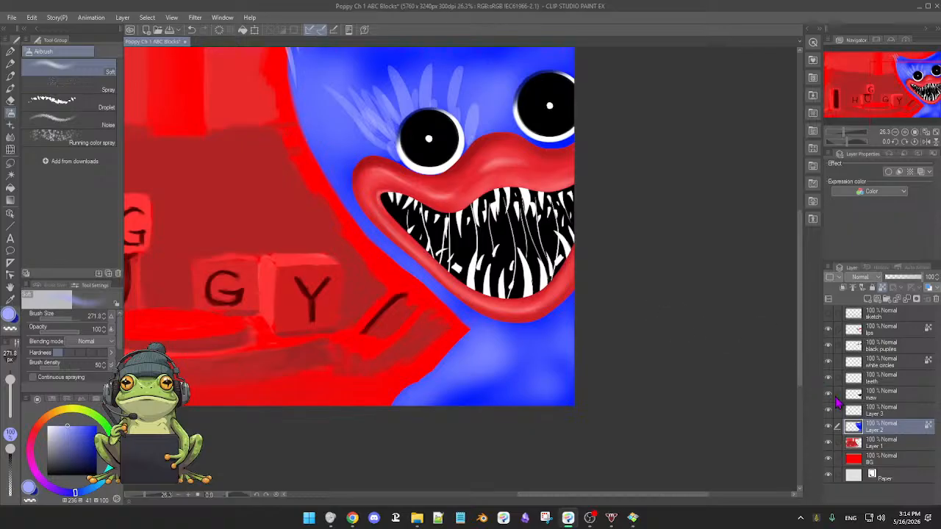
{"action": "key", "text": "ctrl+z"}
{"action": "key", "text": "ctrl+y"}
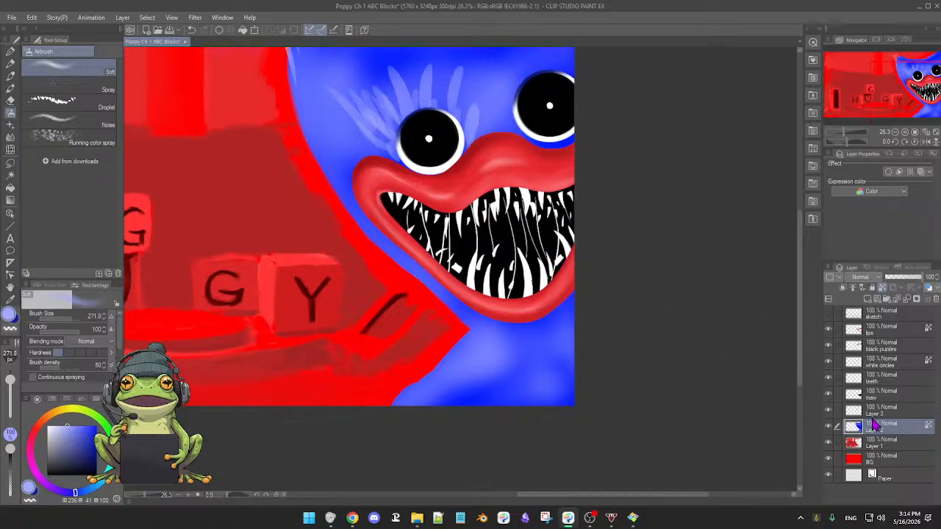
Open the name of Layer 3 for editing.
{"action": "double_click", "coordinate": [875, 413]}
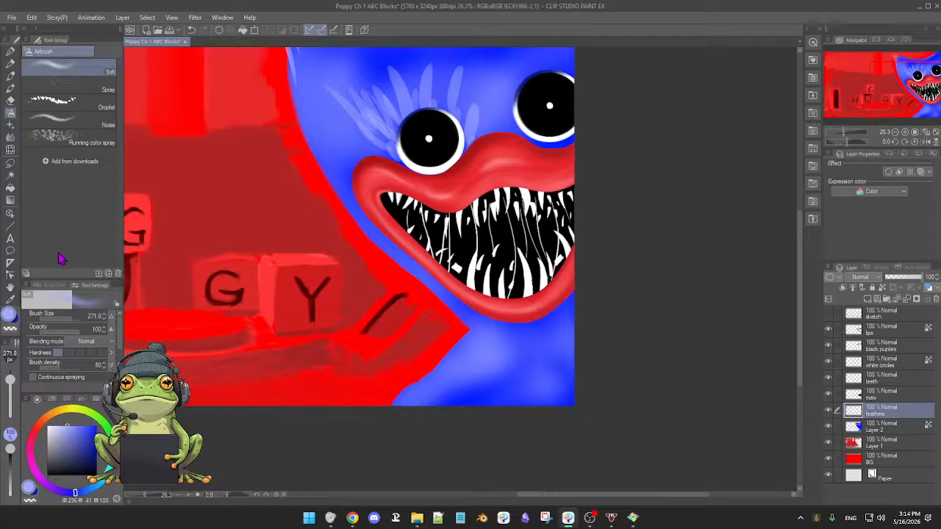
Paint pale blue fur strokes with the Turnip pen between the eyes and around the left eye on the feathers layer.
{"action": "left_click", "coordinate": [10, 54]}
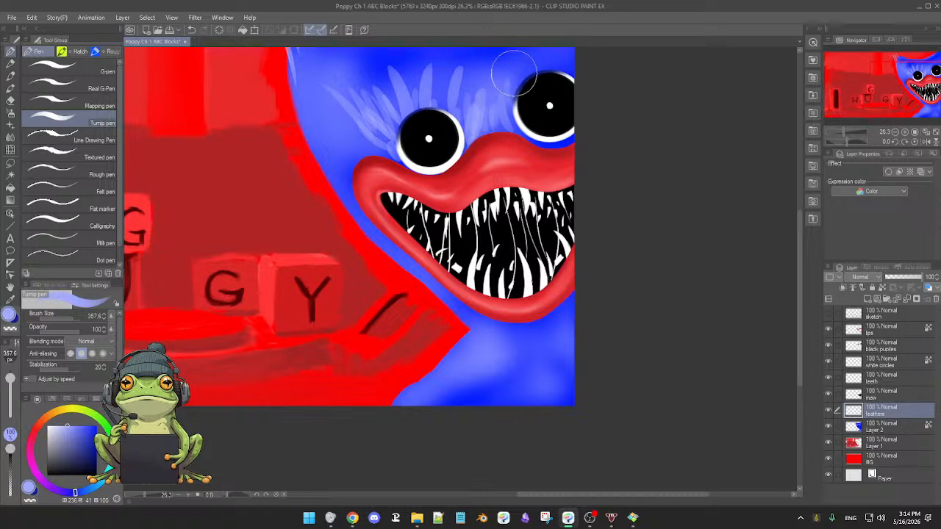
{"action": "scroll", "coordinate": [515, 124], "scroll_direction": "up", "scroll_amount": 1}
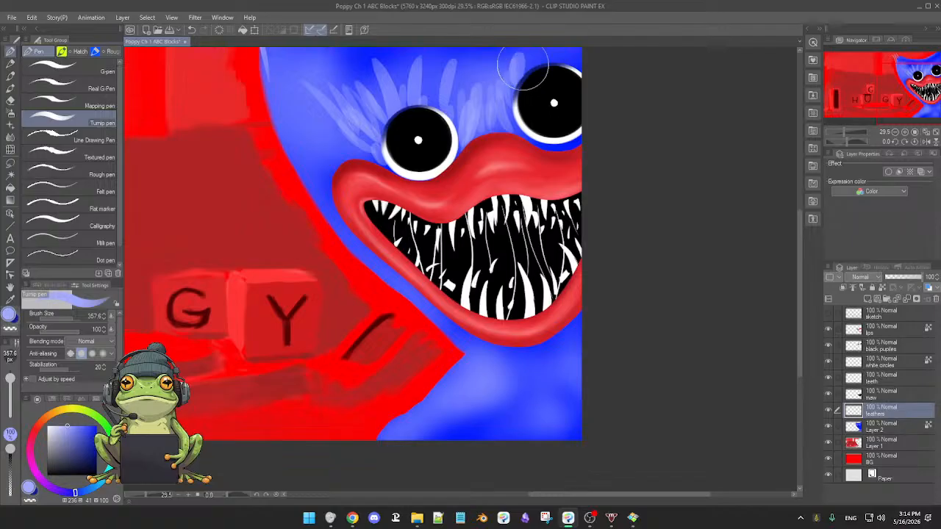
{"action": "scroll", "coordinate": [534, 169], "scroll_direction": "down", "scroll_amount": 2}
{"action": "left_click_drag", "start_coordinate": [512, 177], "coordinate": [519, 252]}
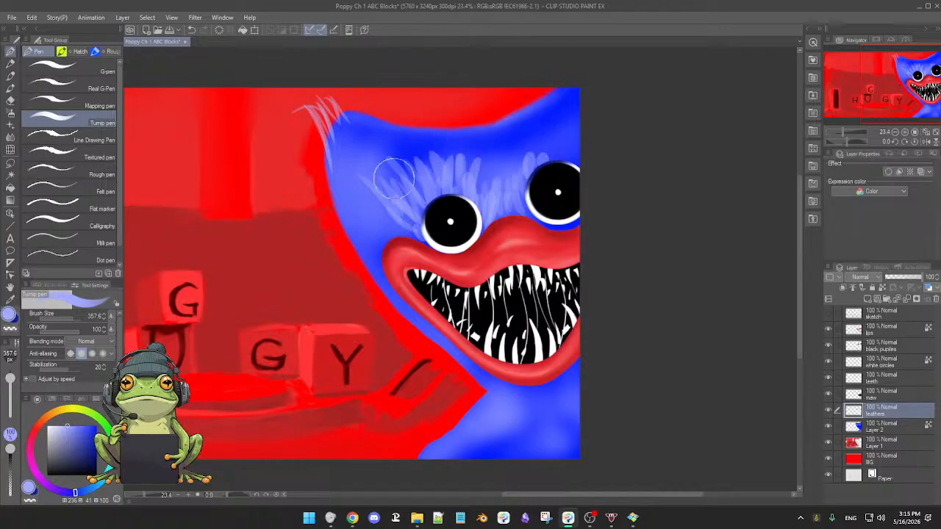
{"action": "mouse_move", "coordinate": [367, 153]}
{"action": "left_mouse_down"}
{"action": "mouse_move", "coordinate": [402, 203]}
{"action": "mouse_move", "coordinate": [367, 168]}
{"action": "mouse_move", "coordinate": [402, 221]}
{"action": "left_mouse_up"}
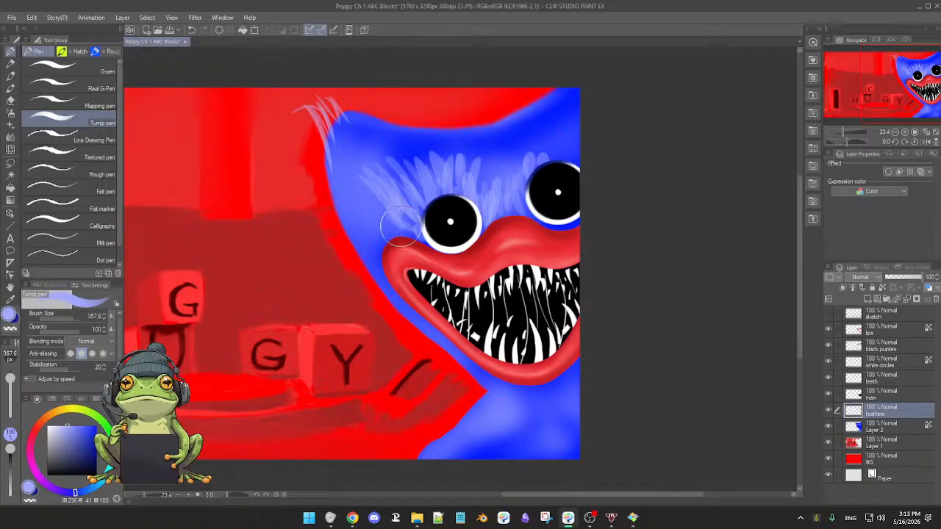
{"action": "left_click_drag", "start_coordinate": [361, 186], "coordinate": [402, 242]}
{"action": "left_click_drag", "start_coordinate": [372, 213], "coordinate": [399, 236]}
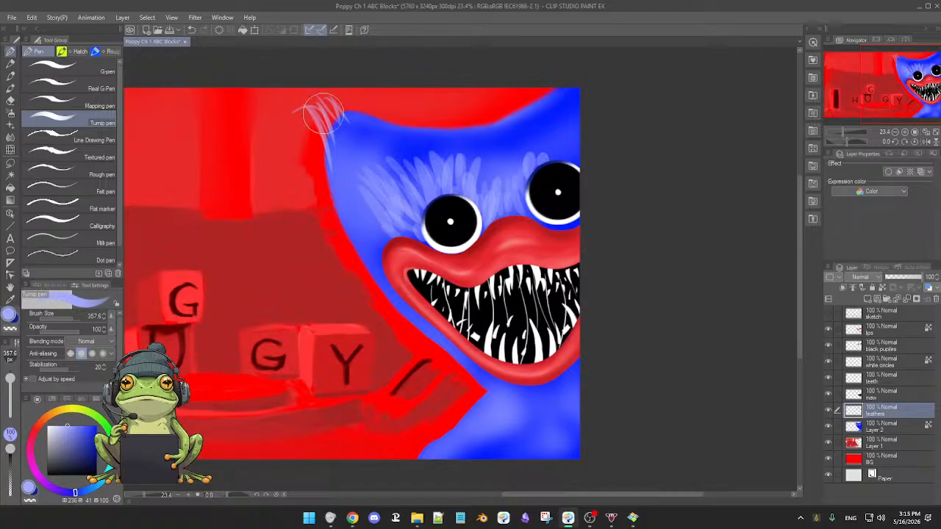
Paint pale blue fur strokes over the tip of the head's upper-left corner and along its adjoining edges.
{"action": "left_click_drag", "start_coordinate": [325, 112], "coordinate": [327, 142]}
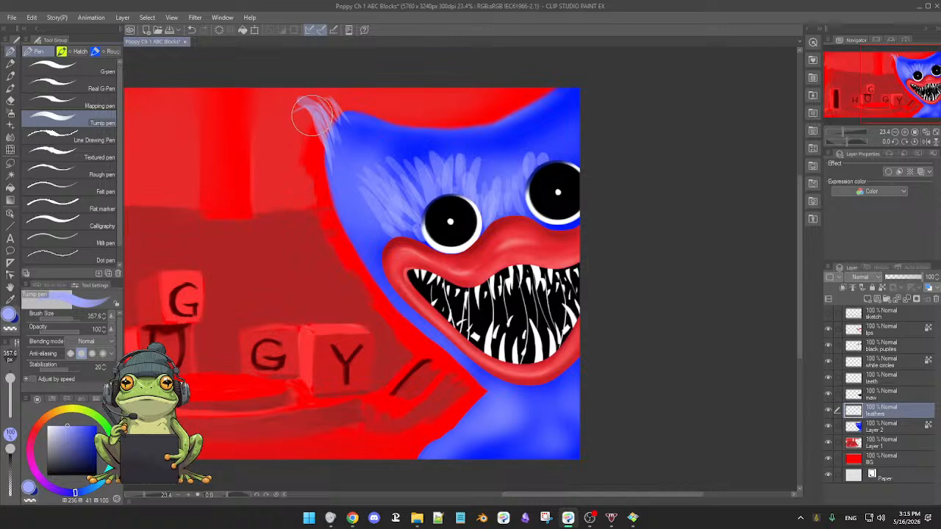
{"action": "mouse_move", "coordinate": [296, 106]}
{"action": "left_mouse_down"}
{"action": "mouse_move", "coordinate": [351, 207]}
{"action": "mouse_move", "coordinate": [335, 171]}
{"action": "mouse_move", "coordinate": [351, 177]}
{"action": "mouse_move", "coordinate": [330, 136]}
{"action": "left_mouse_up"}
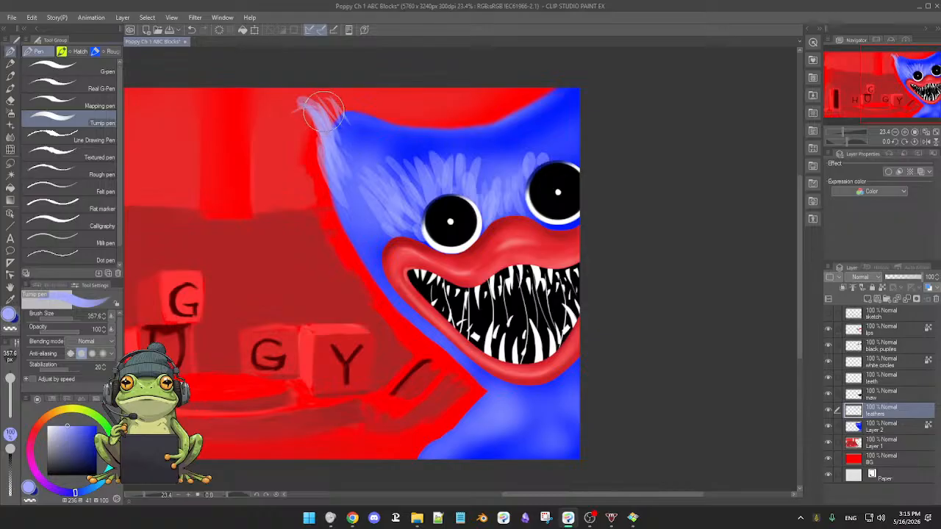
{"action": "mouse_move", "coordinate": [323, 111]}
{"action": "left_mouse_down"}
{"action": "mouse_move", "coordinate": [295, 103]}
{"action": "mouse_move", "coordinate": [338, 117]}
{"action": "mouse_move", "coordinate": [318, 95]}
{"action": "mouse_move", "coordinate": [295, 96]}
{"action": "mouse_move", "coordinate": [328, 109]}
{"action": "mouse_move", "coordinate": [315, 101]}
{"action": "mouse_move", "coordinate": [343, 135]}
{"action": "mouse_move", "coordinate": [325, 102]}
{"action": "mouse_move", "coordinate": [356, 130]}
{"action": "left_mouse_up"}
{"action": "mouse_move", "coordinate": [323, 98]}
{"action": "left_mouse_down"}
{"action": "mouse_move", "coordinate": [352, 130]}
{"action": "mouse_move", "coordinate": [349, 94]}
{"action": "mouse_move", "coordinate": [389, 133]}
{"action": "mouse_move", "coordinate": [353, 101]}
{"action": "mouse_move", "coordinate": [372, 119]}
{"action": "mouse_move", "coordinate": [348, 123]}
{"action": "left_mouse_up"}
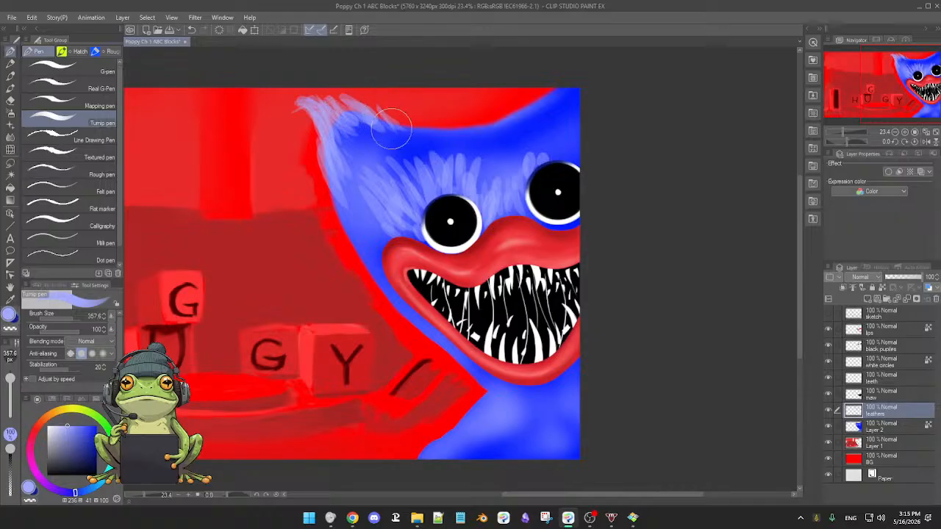
Fill the fur between the head's upper-left corner and the left eye with diagonal pale blue strokes.
{"action": "mouse_move", "coordinate": [361, 131]}
{"action": "left_mouse_down"}
{"action": "mouse_move", "coordinate": [354, 154]}
{"action": "mouse_move", "coordinate": [385, 168]}
{"action": "mouse_move", "coordinate": [356, 162]}
{"action": "mouse_move", "coordinate": [381, 212]}
{"action": "left_mouse_up"}
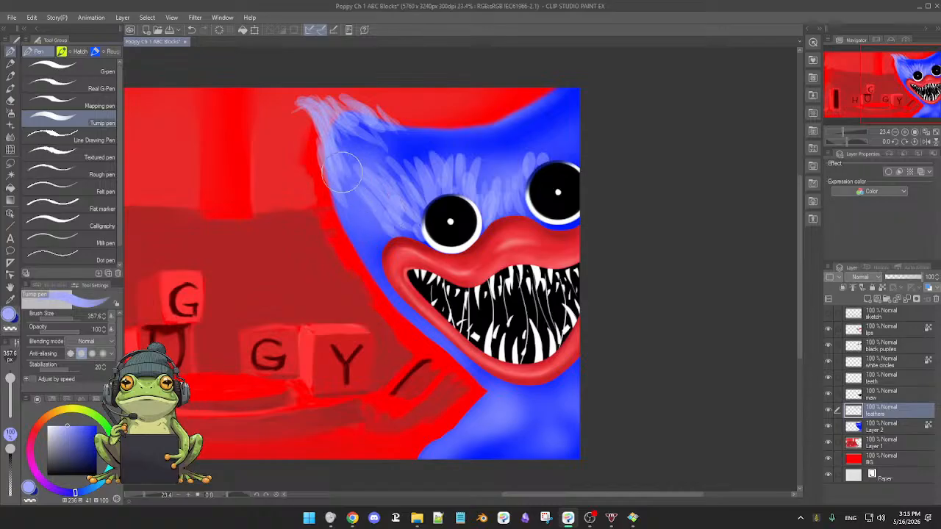
{"action": "left_click_drag", "start_coordinate": [349, 165], "coordinate": [368, 185]}
{"action": "left_click_drag", "start_coordinate": [338, 142], "coordinate": [380, 176]}
{"action": "left_click_drag", "start_coordinate": [361, 134], "coordinate": [415, 185]}
{"action": "mouse_move", "coordinate": [367, 116]}
{"action": "left_mouse_down"}
{"action": "mouse_move", "coordinate": [400, 156]}
{"action": "mouse_move", "coordinate": [421, 160]}
{"action": "mouse_move", "coordinate": [412, 135]}
{"action": "mouse_move", "coordinate": [445, 163]}
{"action": "left_mouse_up"}
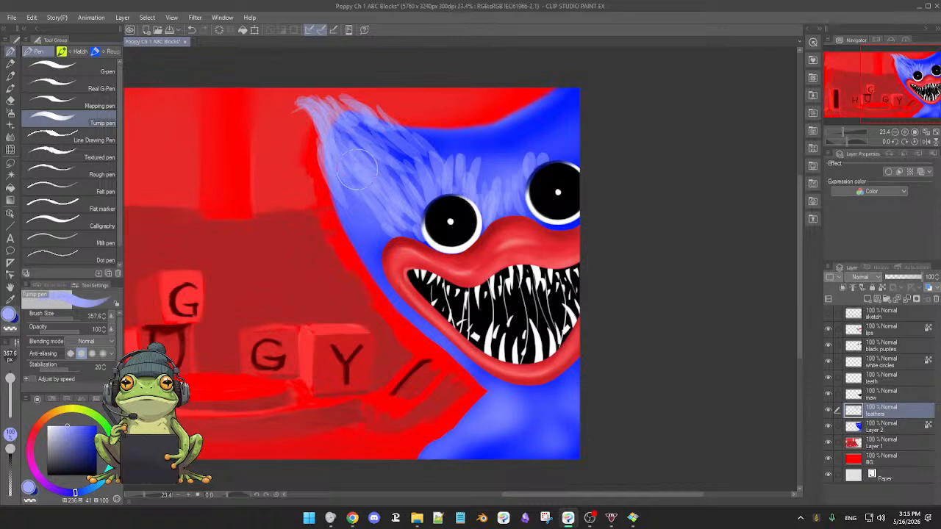
Paint pale blue fur strokes down the head's left side and along its outer edge to the chin.
{"action": "left_click_drag", "start_coordinate": [343, 200], "coordinate": [373, 263]}
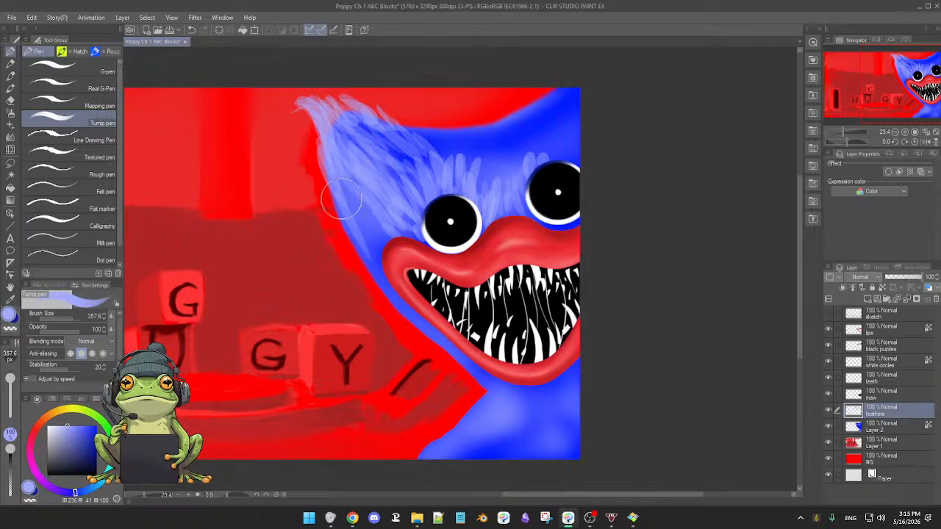
{"action": "left_click_drag", "start_coordinate": [321, 147], "coordinate": [352, 229]}
{"action": "left_click_drag", "start_coordinate": [328, 183], "coordinate": [368, 241]}
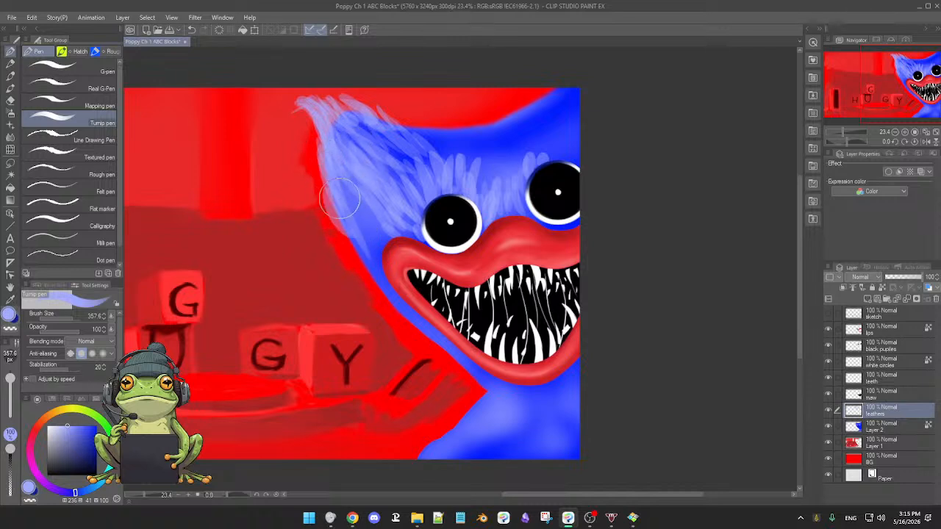
{"action": "left_click_drag", "start_coordinate": [339, 198], "coordinate": [369, 246]}
{"action": "mouse_move", "coordinate": [346, 180]}
{"action": "left_mouse_down"}
{"action": "mouse_move", "coordinate": [382, 241]}
{"action": "mouse_move", "coordinate": [355, 219]}
{"action": "mouse_move", "coordinate": [359, 232]}
{"action": "mouse_move", "coordinate": [349, 227]}
{"action": "mouse_move", "coordinate": [381, 257]}
{"action": "mouse_move", "coordinate": [360, 213]}
{"action": "mouse_move", "coordinate": [378, 235]}
{"action": "mouse_move", "coordinate": [371, 221]}
{"action": "mouse_move", "coordinate": [373, 259]}
{"action": "left_mouse_up"}
{"action": "mouse_move", "coordinate": [334, 228]}
{"action": "left_mouse_down"}
{"action": "mouse_move", "coordinate": [392, 301]}
{"action": "mouse_move", "coordinate": [367, 282]}
{"action": "mouse_move", "coordinate": [427, 343]}
{"action": "mouse_move", "coordinate": [410, 331]}
{"action": "mouse_move", "coordinate": [450, 364]}
{"action": "mouse_move", "coordinate": [412, 334]}
{"action": "mouse_move", "coordinate": [453, 362]}
{"action": "mouse_move", "coordinate": [345, 241]}
{"action": "mouse_move", "coordinate": [439, 353]}
{"action": "mouse_move", "coordinate": [407, 331]}
{"action": "mouse_move", "coordinate": [458, 368]}
{"action": "mouse_move", "coordinate": [426, 334]}
{"action": "mouse_move", "coordinate": [409, 338]}
{"action": "mouse_move", "coordinate": [453, 367]}
{"action": "mouse_move", "coordinate": [388, 315]}
{"action": "mouse_move", "coordinate": [399, 313]}
{"action": "mouse_move", "coordinate": [369, 304]}
{"action": "mouse_move", "coordinate": [474, 382]}
{"action": "mouse_move", "coordinate": [433, 343]}
{"action": "mouse_move", "coordinate": [484, 379]}
{"action": "mouse_move", "coordinate": [453, 361]}
{"action": "mouse_move", "coordinate": [479, 390]}
{"action": "mouse_move", "coordinate": [446, 360]}
{"action": "mouse_move", "coordinate": [470, 386]}
{"action": "left_mouse_up"}
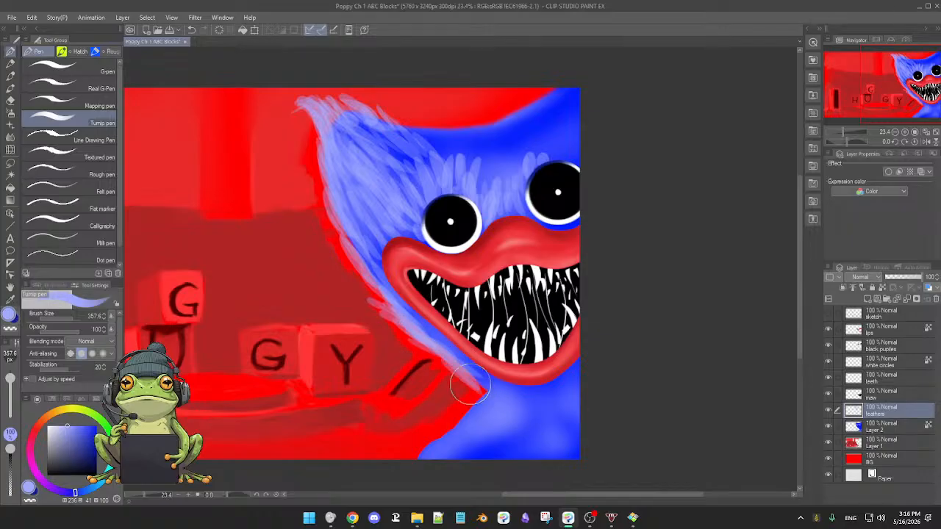
Paint outward pale blue fur strokes on the body's left edge below the chin and along the adjoining jaw edge.
{"action": "mouse_move", "coordinate": [433, 429]}
{"action": "left_mouse_down"}
{"action": "mouse_move", "coordinate": [470, 409]}
{"action": "mouse_move", "coordinate": [440, 405]}
{"action": "mouse_move", "coordinate": [470, 403]}
{"action": "mouse_move", "coordinate": [424, 406]}
{"action": "mouse_move", "coordinate": [430, 423]}
{"action": "mouse_move", "coordinate": [453, 413]}
{"action": "left_mouse_up"}
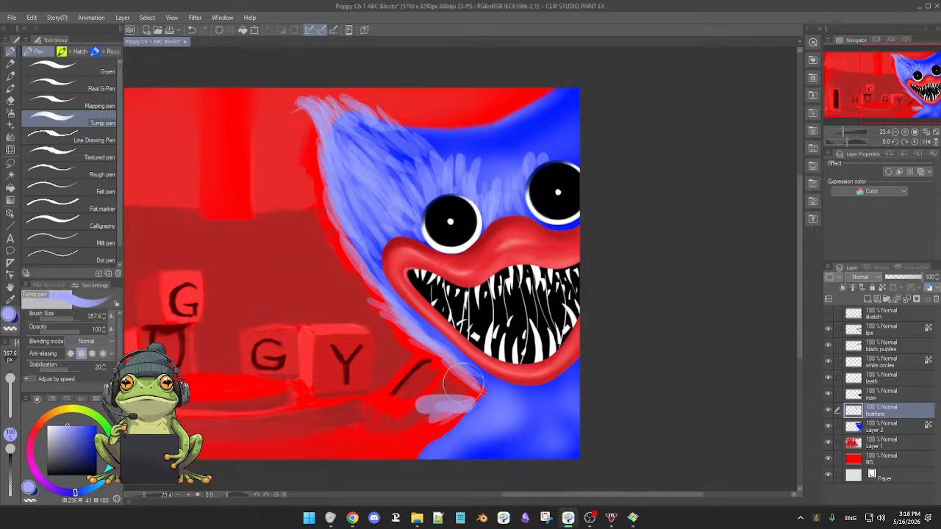
{"action": "key", "text": "ctrl+z"}
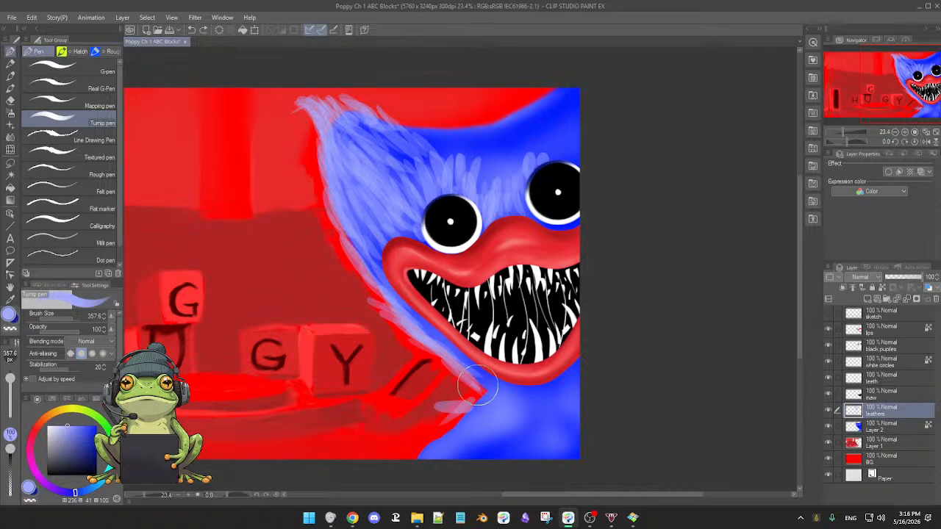
{"action": "mouse_move", "coordinate": [477, 390]}
{"action": "left_mouse_down"}
{"action": "mouse_move", "coordinate": [405, 415]}
{"action": "mouse_move", "coordinate": [470, 413]}
{"action": "mouse_move", "coordinate": [442, 413]}
{"action": "mouse_move", "coordinate": [483, 393]}
{"action": "mouse_move", "coordinate": [426, 415]}
{"action": "mouse_move", "coordinate": [452, 419]}
{"action": "mouse_move", "coordinate": [424, 440]}
{"action": "mouse_move", "coordinate": [468, 415]}
{"action": "mouse_move", "coordinate": [406, 436]}
{"action": "mouse_move", "coordinate": [466, 414]}
{"action": "mouse_move", "coordinate": [410, 447]}
{"action": "mouse_move", "coordinate": [474, 419]}
{"action": "mouse_move", "coordinate": [392, 461]}
{"action": "mouse_move", "coordinate": [433, 449]}
{"action": "mouse_move", "coordinate": [377, 468]}
{"action": "mouse_move", "coordinate": [467, 447]}
{"action": "mouse_move", "coordinate": [431, 468]}
{"action": "left_mouse_up"}
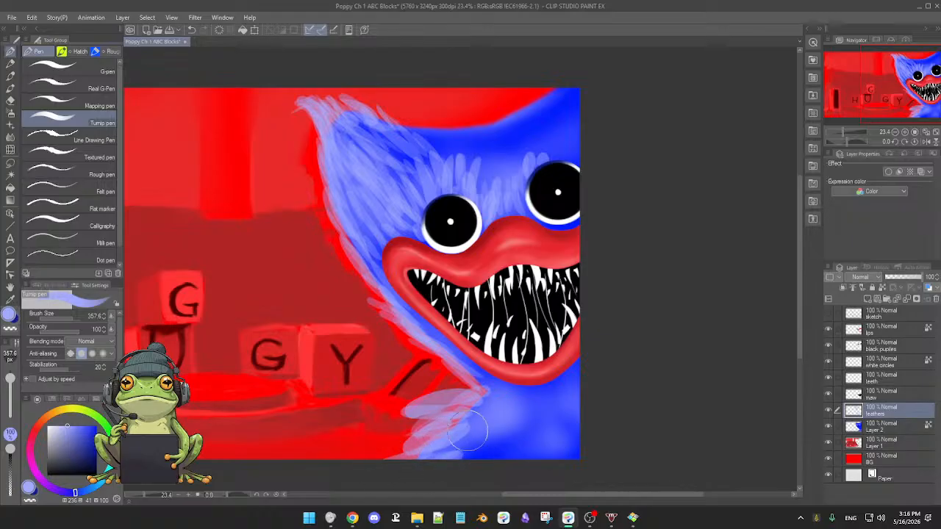
{"action": "mouse_move", "coordinate": [505, 403]}
{"action": "left_mouse_down"}
{"action": "mouse_move", "coordinate": [490, 400]}
{"action": "mouse_move", "coordinate": [474, 416]}
{"action": "left_mouse_up"}
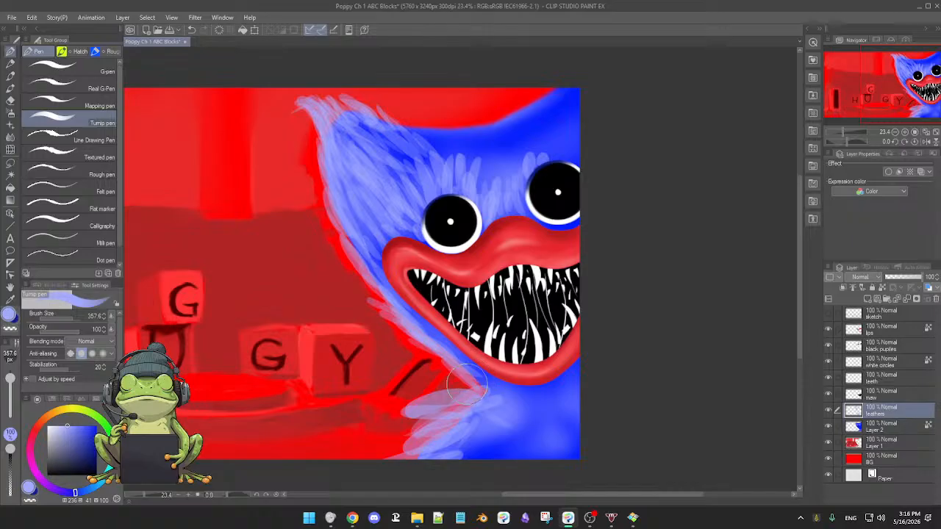
{"action": "mouse_move", "coordinate": [479, 380]}
{"action": "left_mouse_down"}
{"action": "mouse_move", "coordinate": [438, 374]}
{"action": "mouse_move", "coordinate": [437, 358]}
{"action": "left_mouse_up"}
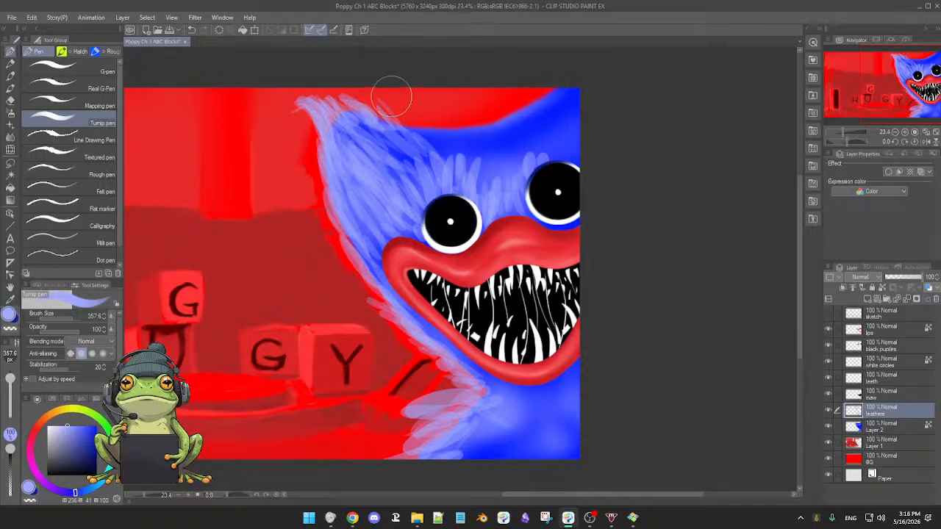
Paint pale blue fur strokes across the head's top edge, overlapping the red background and reaching down into the forehead.
{"action": "left_click_drag", "start_coordinate": [391, 96], "coordinate": [435, 144]}
{"action": "left_click_drag", "start_coordinate": [419, 99], "coordinate": [455, 153]}
{"action": "mouse_move", "coordinate": [430, 101]}
{"action": "left_mouse_down"}
{"action": "mouse_move", "coordinate": [471, 173]}
{"action": "mouse_move", "coordinate": [473, 149]}
{"action": "mouse_move", "coordinate": [452, 108]}
{"action": "mouse_move", "coordinate": [476, 171]}
{"action": "left_mouse_up"}
{"action": "left_click_drag", "start_coordinate": [449, 90], "coordinate": [493, 171]}
{"action": "mouse_move", "coordinate": [485, 93]}
{"action": "left_mouse_down"}
{"action": "mouse_move", "coordinate": [507, 173]}
{"action": "mouse_move", "coordinate": [493, 133]}
{"action": "left_mouse_up"}
{"action": "left_click_drag", "start_coordinate": [450, 100], "coordinate": [478, 151]}
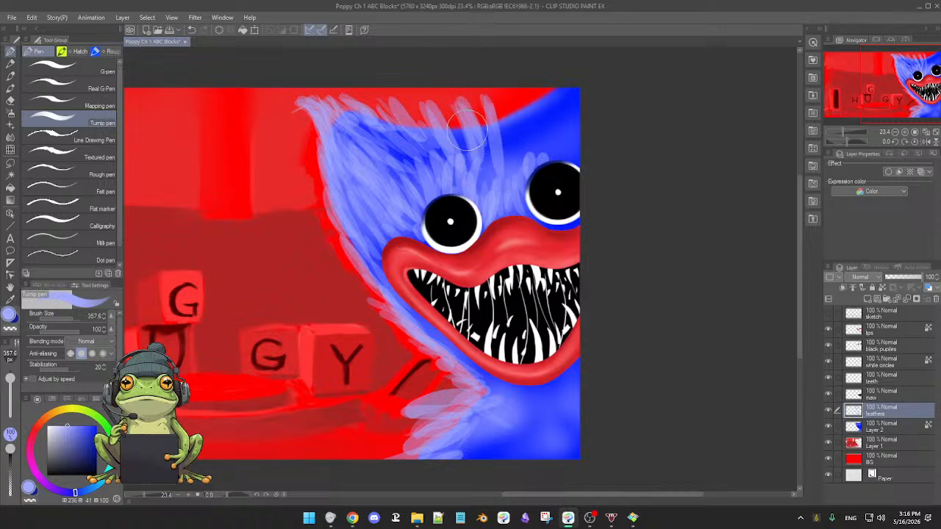
{"action": "left_click_drag", "start_coordinate": [474, 101], "coordinate": [483, 163]}
Cover the forehead above the right eye and between the eyes with pale blue fur strokes up to the canvas edge.
{"action": "mouse_move", "coordinate": [498, 111]}
{"action": "left_mouse_down"}
{"action": "mouse_move", "coordinate": [498, 176]}
{"action": "mouse_move", "coordinate": [519, 125]}
{"action": "mouse_move", "coordinate": [528, 195]}
{"action": "left_mouse_up"}
{"action": "left_click_drag", "start_coordinate": [524, 119], "coordinate": [547, 171]}
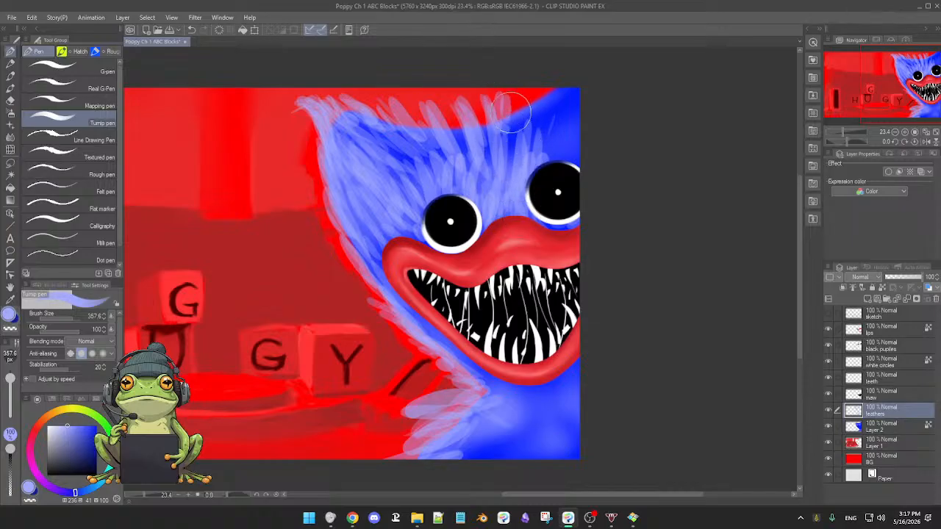
{"action": "mouse_move", "coordinate": [538, 94]}
{"action": "left_mouse_down"}
{"action": "mouse_move", "coordinate": [529, 123]}
{"action": "mouse_move", "coordinate": [540, 101]}
{"action": "mouse_move", "coordinate": [549, 118]}
{"action": "mouse_move", "coordinate": [555, 92]}
{"action": "mouse_move", "coordinate": [544, 101]}
{"action": "mouse_move", "coordinate": [548, 139]}
{"action": "mouse_move", "coordinate": [551, 104]}
{"action": "mouse_move", "coordinate": [554, 119]}
{"action": "mouse_move", "coordinate": [566, 86]}
{"action": "mouse_move", "coordinate": [549, 126]}
{"action": "mouse_move", "coordinate": [572, 89]}
{"action": "mouse_move", "coordinate": [570, 141]}
{"action": "mouse_move", "coordinate": [548, 159]}
{"action": "mouse_move", "coordinate": [552, 130]}
{"action": "mouse_move", "coordinate": [561, 132]}
{"action": "mouse_move", "coordinate": [551, 174]}
{"action": "mouse_move", "coordinate": [573, 146]}
{"action": "mouse_move", "coordinate": [565, 191]}
{"action": "mouse_move", "coordinate": [581, 143]}
{"action": "mouse_move", "coordinate": [541, 195]}
{"action": "left_mouse_up"}
{"action": "left_click_drag", "start_coordinate": [506, 130], "coordinate": [512, 170]}
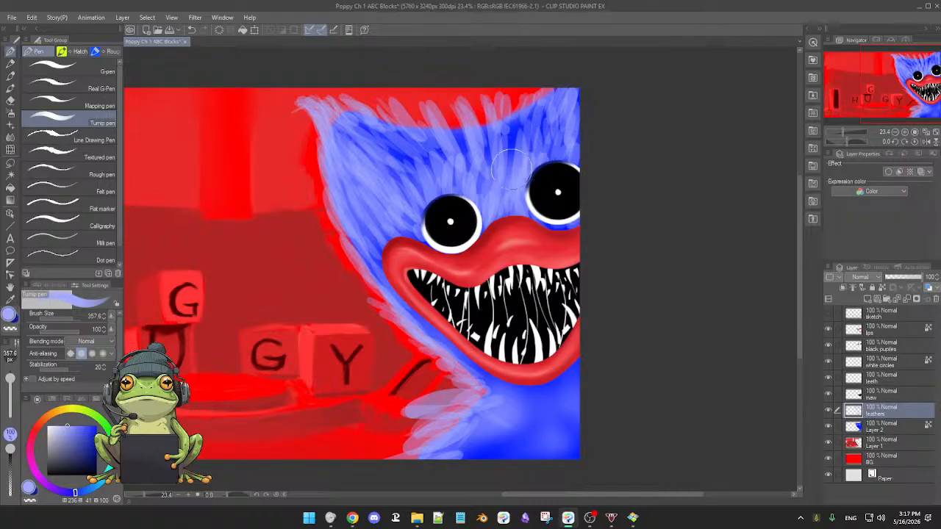
{"action": "mouse_move", "coordinate": [518, 135]}
{"action": "left_mouse_down"}
{"action": "mouse_move", "coordinate": [507, 173]}
{"action": "mouse_move", "coordinate": [505, 149]}
{"action": "mouse_move", "coordinate": [495, 158]}
{"action": "mouse_move", "coordinate": [485, 180]}
{"action": "left_mouse_up"}
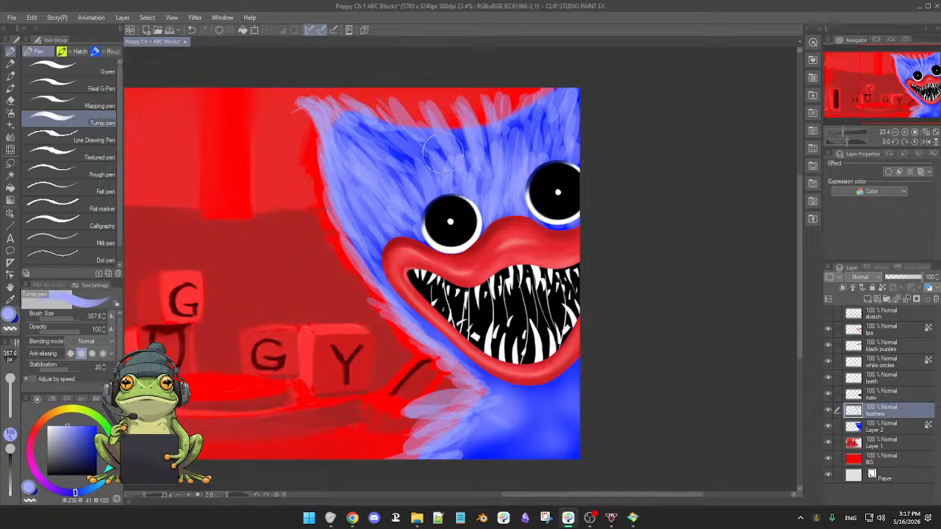
Fill the gaps along the head's top edge with more pale blue strokes and add tufts on its upper-left side.
{"action": "left_click_drag", "start_coordinate": [440, 122], "coordinate": [467, 153]}
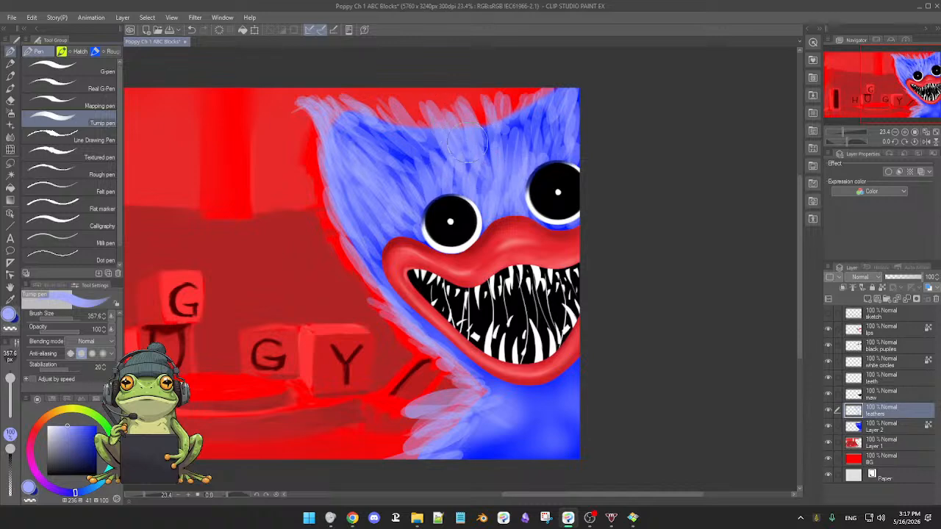
{"action": "mouse_move", "coordinate": [479, 103]}
{"action": "left_mouse_down"}
{"action": "mouse_move", "coordinate": [508, 88]}
{"action": "mouse_move", "coordinate": [520, 156]}
{"action": "left_mouse_up"}
{"action": "mouse_move", "coordinate": [418, 112]}
{"action": "left_mouse_down"}
{"action": "mouse_move", "coordinate": [429, 160]}
{"action": "mouse_move", "coordinate": [397, 96]}
{"action": "mouse_move", "coordinate": [379, 154]}
{"action": "mouse_move", "coordinate": [364, 126]}
{"action": "left_mouse_up"}
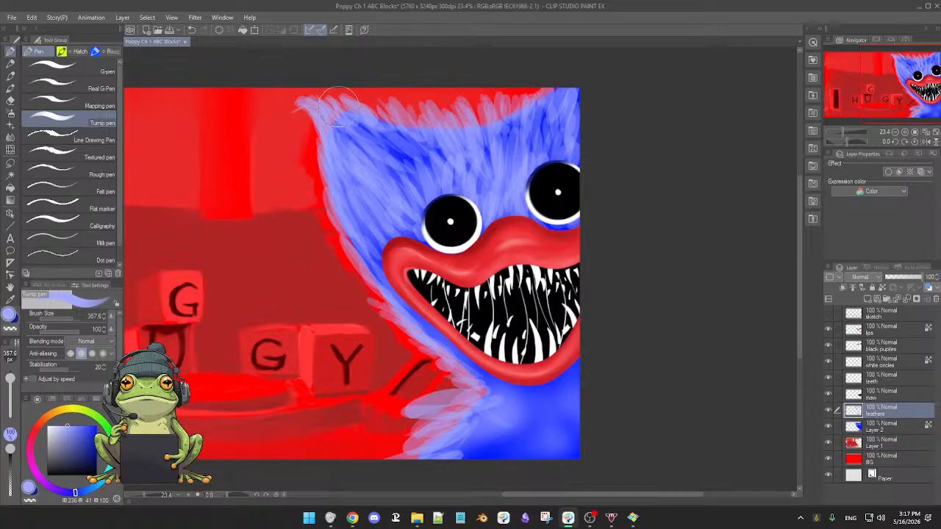
{"action": "mouse_move", "coordinate": [307, 159]}
{"action": "left_mouse_down"}
{"action": "mouse_move", "coordinate": [356, 248]}
{"action": "mouse_move", "coordinate": [337, 227]}
{"action": "mouse_move", "coordinate": [362, 250]}
{"action": "mouse_move", "coordinate": [287, 165]}
{"action": "mouse_move", "coordinate": [325, 194]}
{"action": "mouse_move", "coordinate": [301, 143]}
{"action": "mouse_move", "coordinate": [339, 205]}
{"action": "left_mouse_up"}
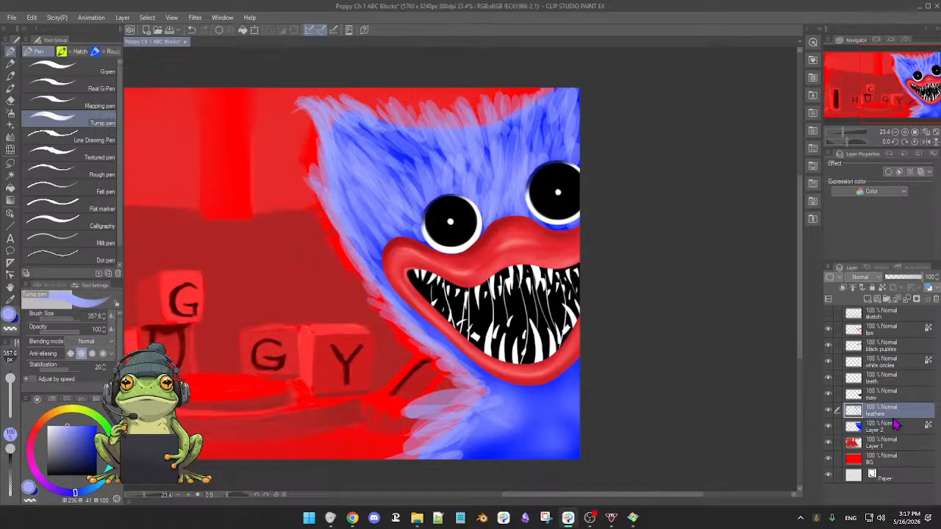
Reduce the feathers layer's opacity to 78% and airbrush soft dark blue around the left eye's outer side on Layer 2.
{"action": "mouse_move", "coordinate": [923, 284]}
{"action": "left_mouse_down"}
{"action": "mouse_move", "coordinate": [906, 283]}
{"action": "mouse_move", "coordinate": [917, 283]}
{"action": "left_mouse_up"}
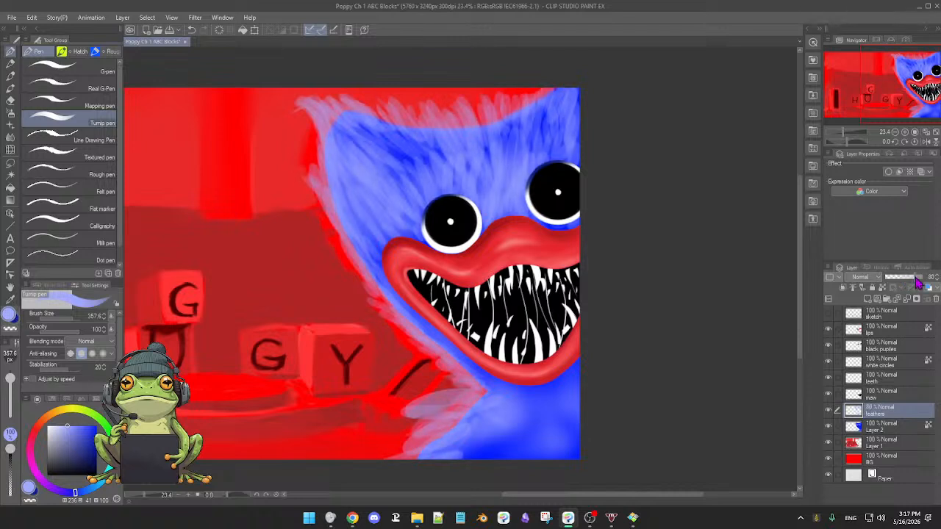
{"action": "left_click", "coordinate": [892, 427]}
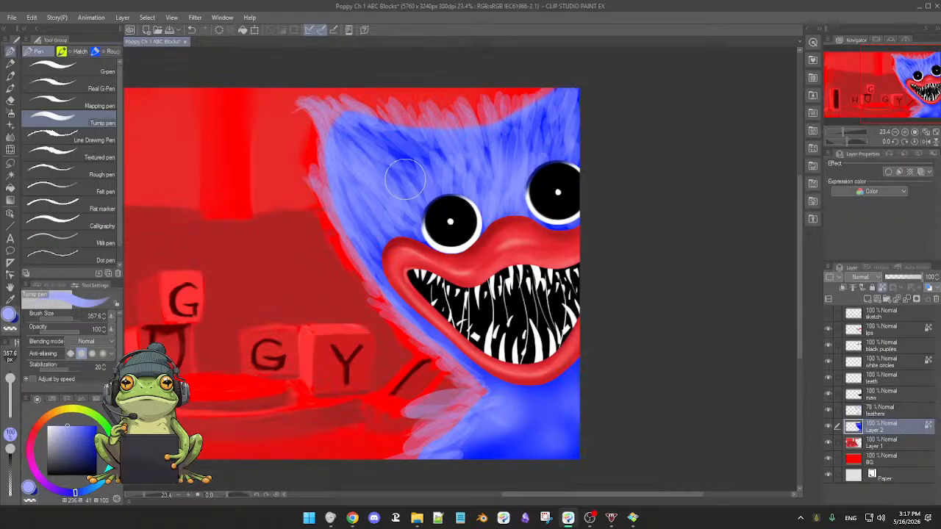
{"action": "key", "text": "b"}
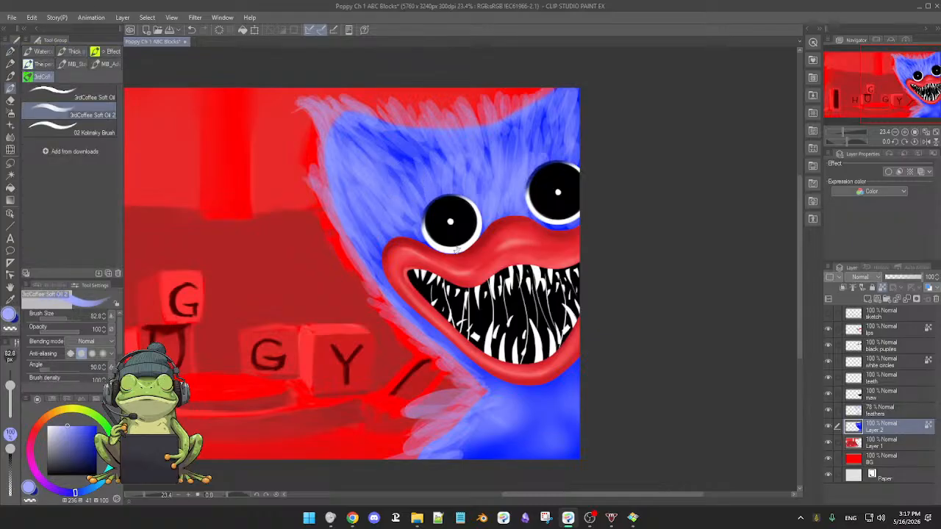
{"action": "key", "text": "b"}
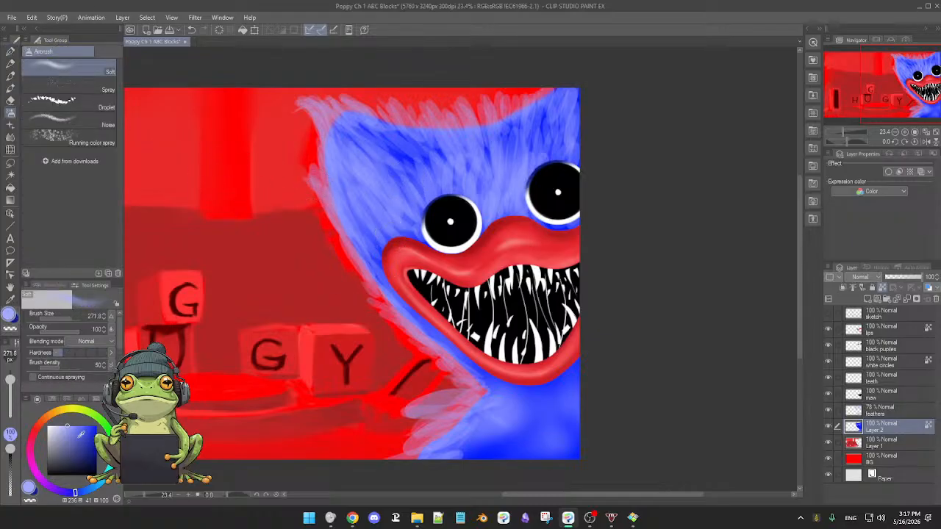
{"action": "left_click", "coordinate": [91, 435]}
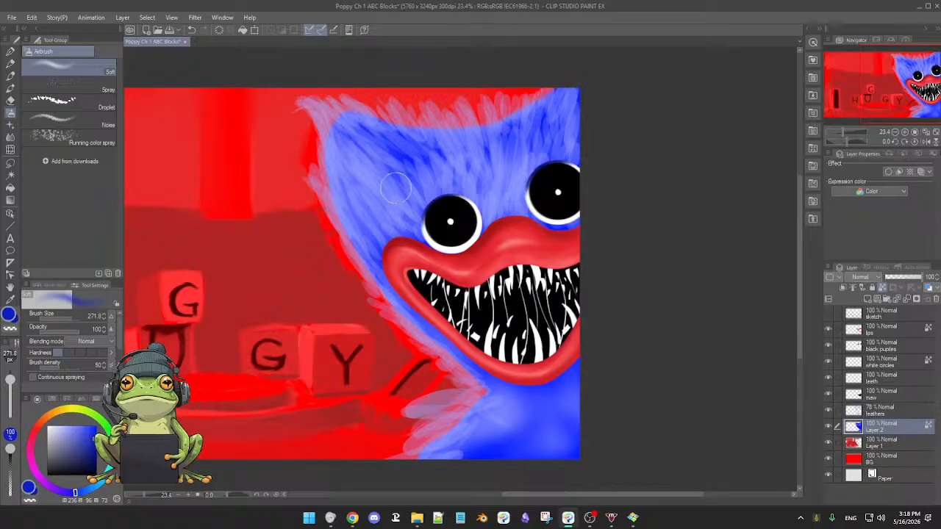
{"action": "mouse_move", "coordinate": [426, 171]}
{"action": "left_mouse_down"}
{"action": "mouse_move", "coordinate": [454, 169]}
{"action": "mouse_move", "coordinate": [402, 182]}
{"action": "mouse_move", "coordinate": [397, 208]}
{"action": "mouse_move", "coordinate": [408, 220]}
{"action": "mouse_move", "coordinate": [388, 234]}
{"action": "mouse_move", "coordinate": [369, 218]}
{"action": "mouse_move", "coordinate": [390, 238]}
{"action": "mouse_move", "coordinate": [386, 217]}
{"action": "mouse_move", "coordinate": [364, 220]}
{"action": "mouse_move", "coordinate": [376, 212]}
{"action": "mouse_move", "coordinate": [395, 229]}
{"action": "left_mouse_up"}
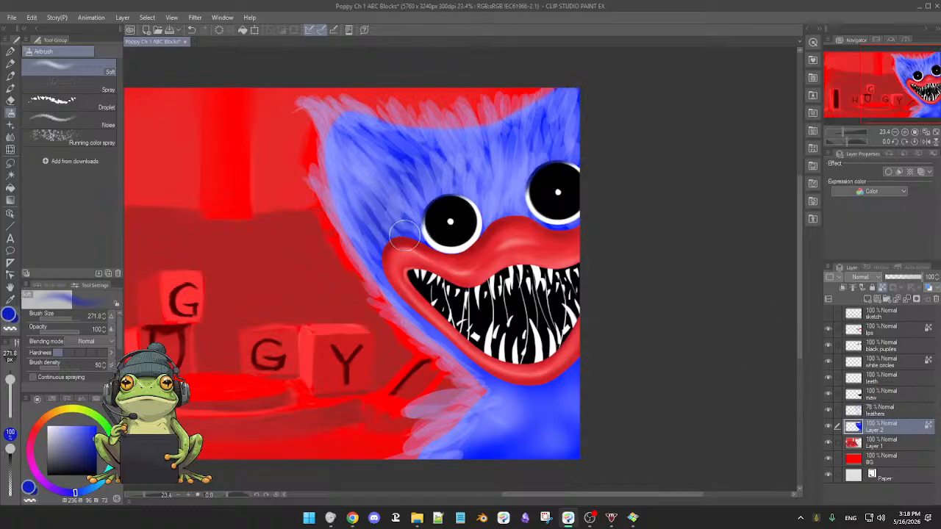
{"action": "left_click_drag", "start_coordinate": [381, 230], "coordinate": [372, 233]}
Reduce the feathers layer's opacity to 74%.
{"action": "left_click", "coordinate": [904, 410]}
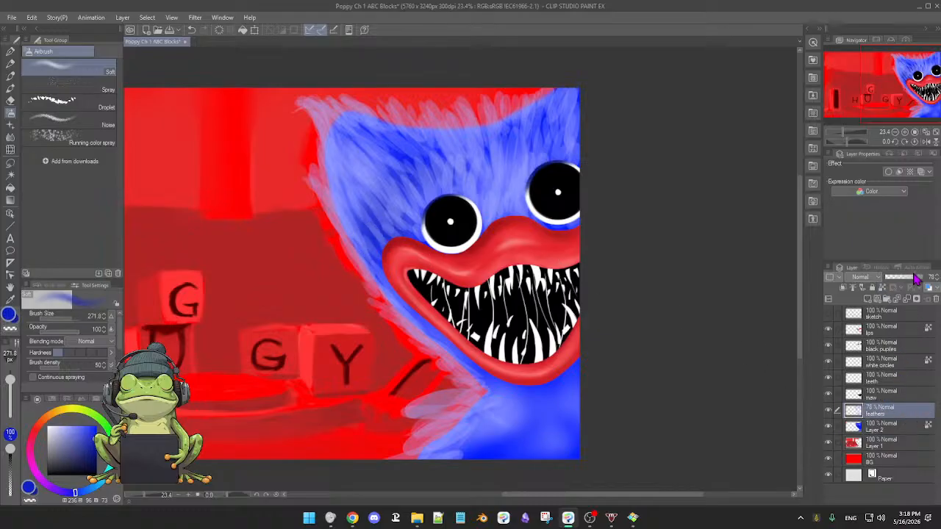
{"action": "left_click_drag", "start_coordinate": [919, 278], "coordinate": [915, 282]}
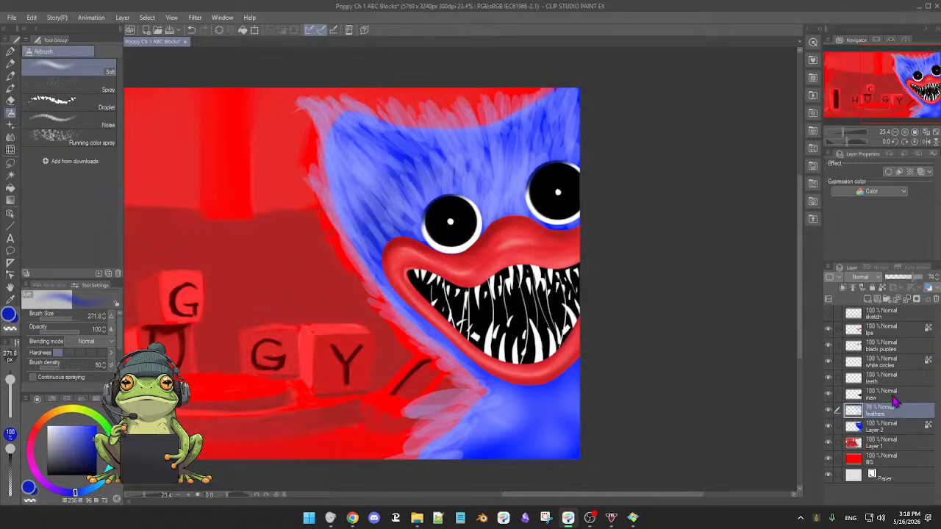
Add a new layer above feathers and airbrush soft dark blue shading over the head's left side and forehead.
{"action": "left_click", "coordinate": [868, 299]}
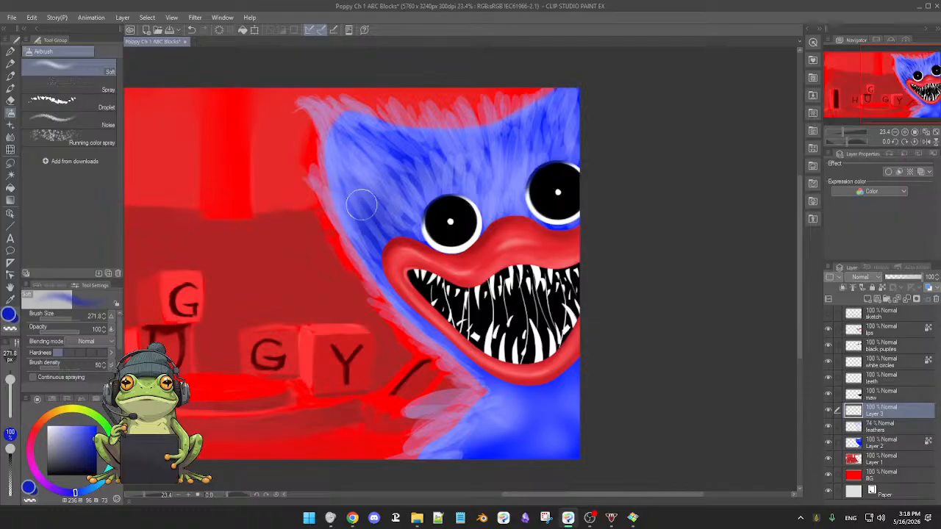
{"action": "mouse_move", "coordinate": [362, 206]}
{"action": "left_mouse_down"}
{"action": "mouse_move", "coordinate": [395, 214]}
{"action": "mouse_move", "coordinate": [387, 174]}
{"action": "mouse_move", "coordinate": [397, 209]}
{"action": "mouse_move", "coordinate": [365, 192]}
{"action": "left_mouse_up"}
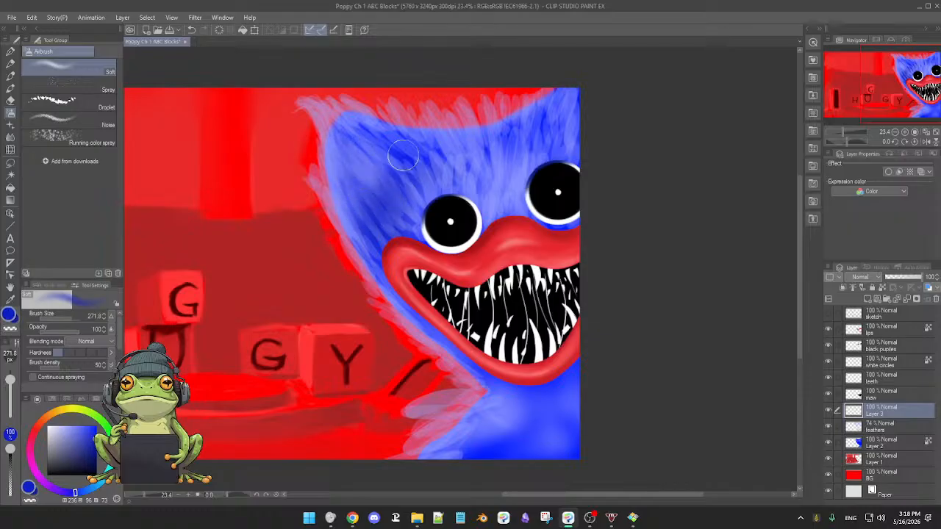
{"action": "left_click_drag", "start_coordinate": [403, 155], "coordinate": [399, 193]}
{"action": "left_click_drag", "start_coordinate": [410, 154], "coordinate": [393, 231]}
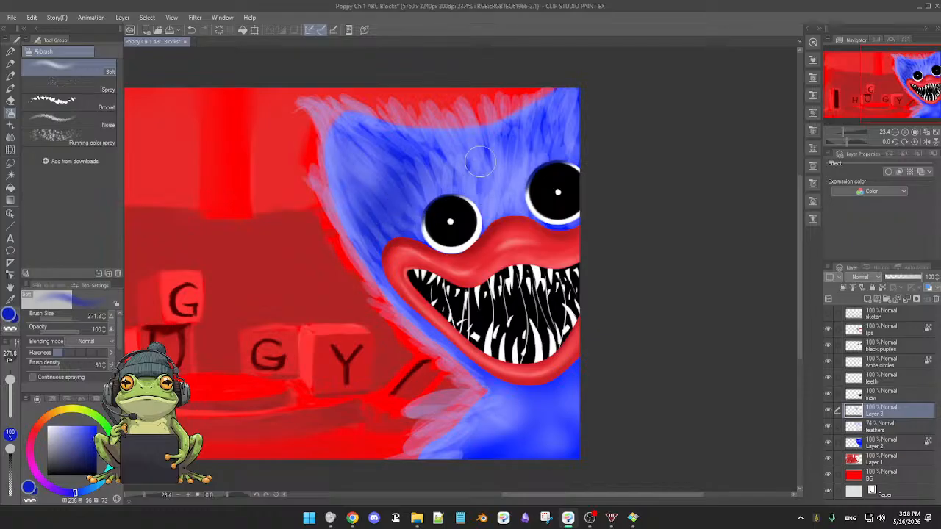
{"action": "mouse_move", "coordinate": [480, 162]}
{"action": "left_mouse_down"}
{"action": "mouse_move", "coordinate": [480, 180]}
{"action": "mouse_move", "coordinate": [457, 182]}
{"action": "mouse_move", "coordinate": [479, 188]}
{"action": "mouse_move", "coordinate": [518, 156]}
{"action": "left_mouse_up"}
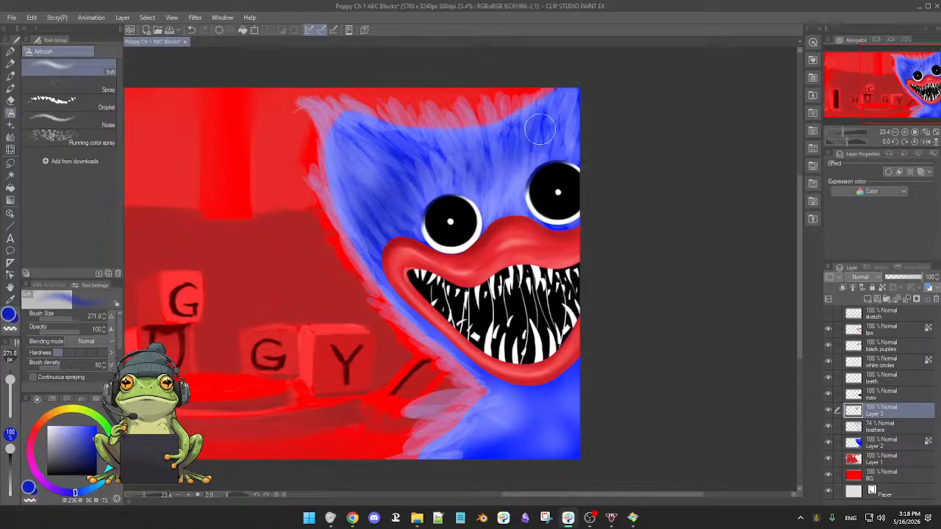
{"action": "left_click_drag", "start_coordinate": [551, 114], "coordinate": [548, 126]}
{"action": "left_click_drag", "start_coordinate": [560, 115], "coordinate": [557, 125]}
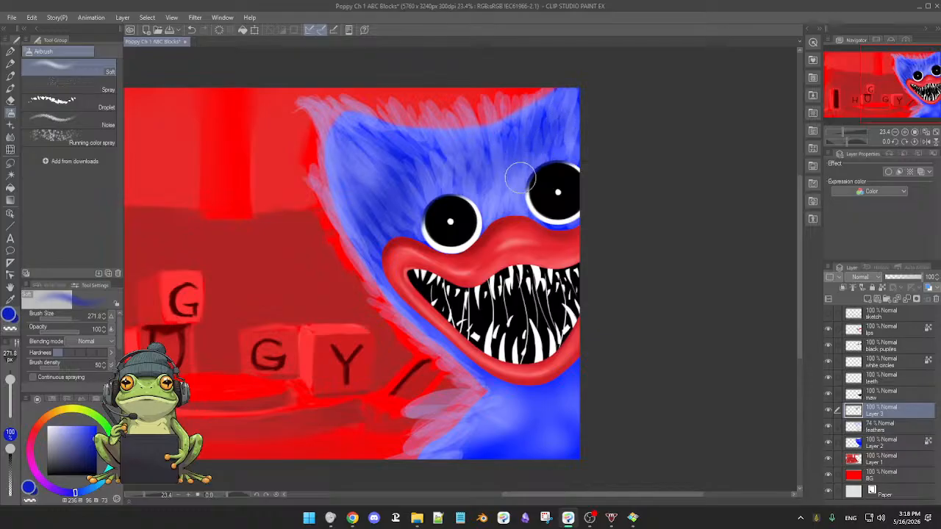
{"action": "mouse_move", "coordinate": [521, 178]}
{"action": "left_mouse_down"}
{"action": "mouse_move", "coordinate": [495, 197]}
{"action": "mouse_move", "coordinate": [490, 189]}
{"action": "mouse_move", "coordinate": [477, 198]}
{"action": "mouse_move", "coordinate": [445, 176]}
{"action": "mouse_move", "coordinate": [445, 164]}
{"action": "mouse_move", "coordinate": [426, 185]}
{"action": "mouse_move", "coordinate": [412, 160]}
{"action": "mouse_move", "coordinate": [395, 192]}
{"action": "mouse_move", "coordinate": [405, 220]}
{"action": "mouse_move", "coordinate": [377, 263]}
{"action": "mouse_move", "coordinate": [360, 252]}
{"action": "mouse_move", "coordinate": [409, 321]}
{"action": "mouse_move", "coordinate": [410, 312]}
{"action": "mouse_move", "coordinate": [485, 376]}
{"action": "mouse_move", "coordinate": [487, 432]}
{"action": "mouse_move", "coordinate": [489, 411]}
{"action": "mouse_move", "coordinate": [504, 430]}
{"action": "mouse_move", "coordinate": [502, 402]}
{"action": "mouse_move", "coordinate": [534, 426]}
{"action": "mouse_move", "coordinate": [548, 392]}
{"action": "left_mouse_up"}
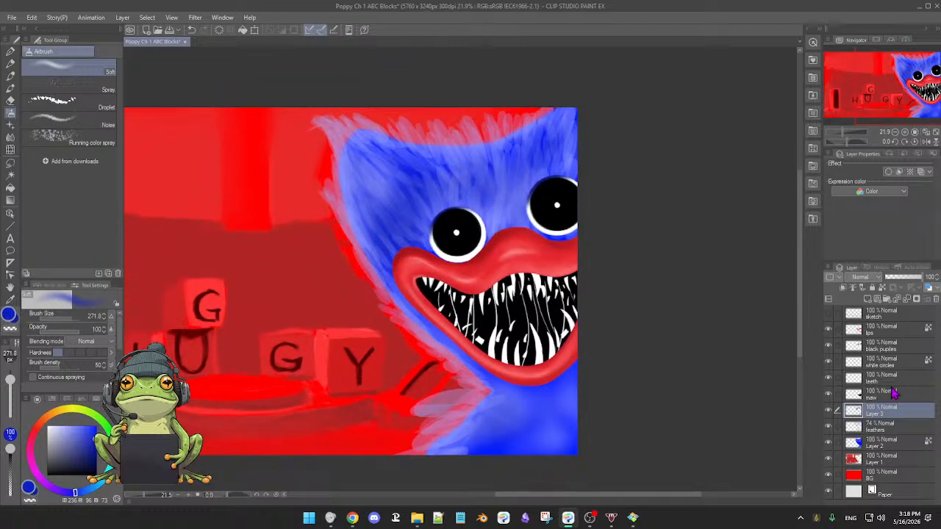
Select the feathers layer, choose a near-white blue, and try airbrush highlights along the head's left side and top fur edge.
{"action": "left_click", "coordinate": [891, 430]}
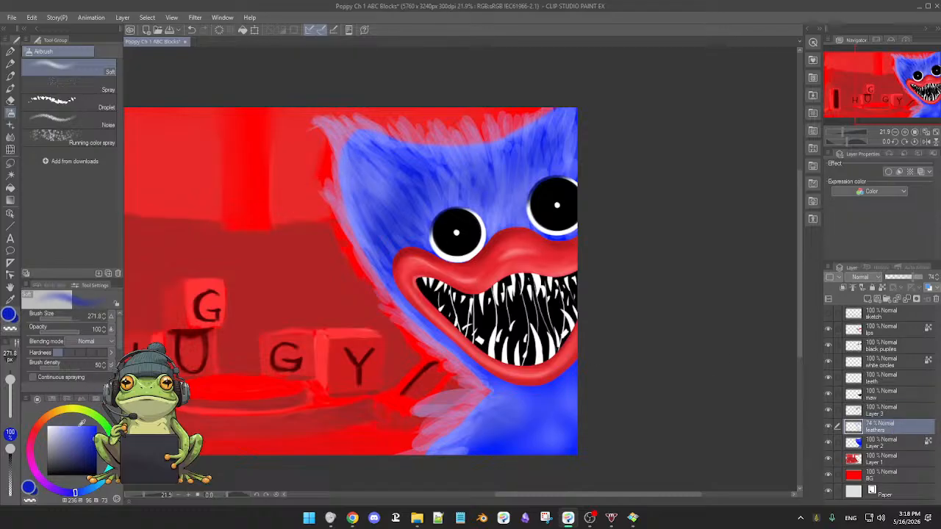
{"action": "left_click", "coordinate": [64, 426]}
{"action": "left_click_drag", "start_coordinate": [377, 188], "coordinate": [366, 186]}
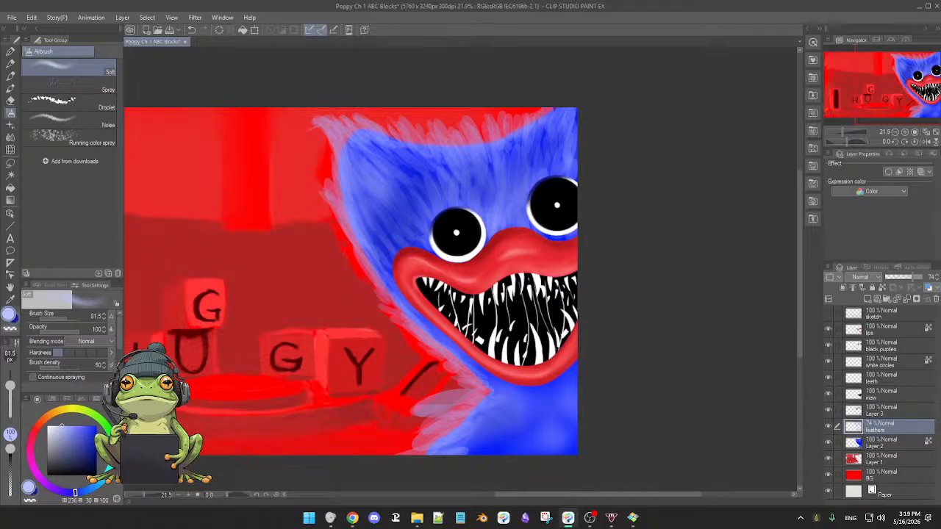
{"action": "left_click_drag", "start_coordinate": [63, 425], "coordinate": [55, 426]}
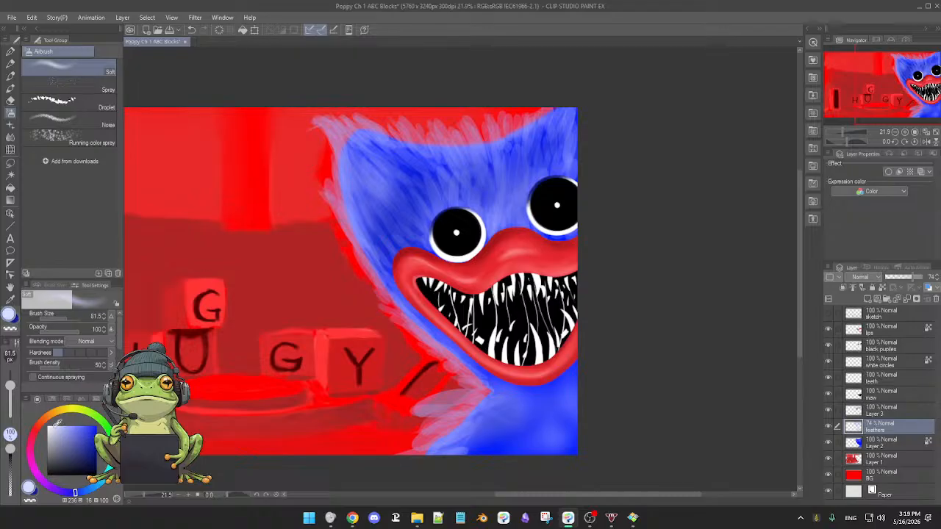
{"action": "left_click", "coordinate": [64, 423]}
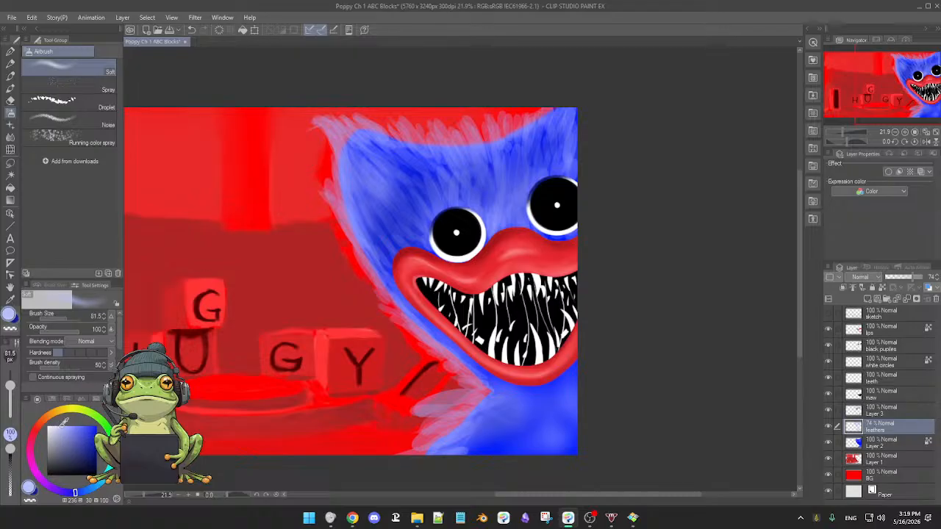
{"action": "left_click_drag", "start_coordinate": [374, 183], "coordinate": [383, 185]}
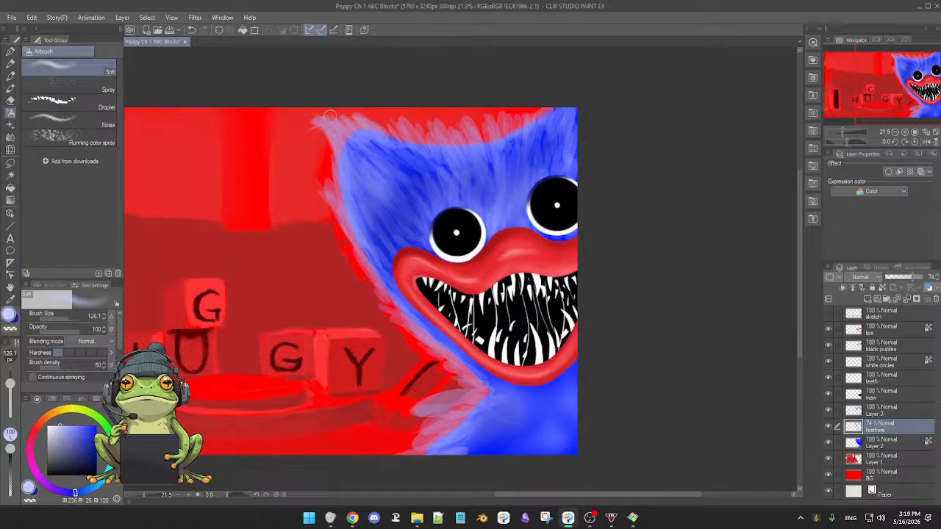
{"action": "left_click_drag", "start_coordinate": [63, 428], "coordinate": [51, 426]}
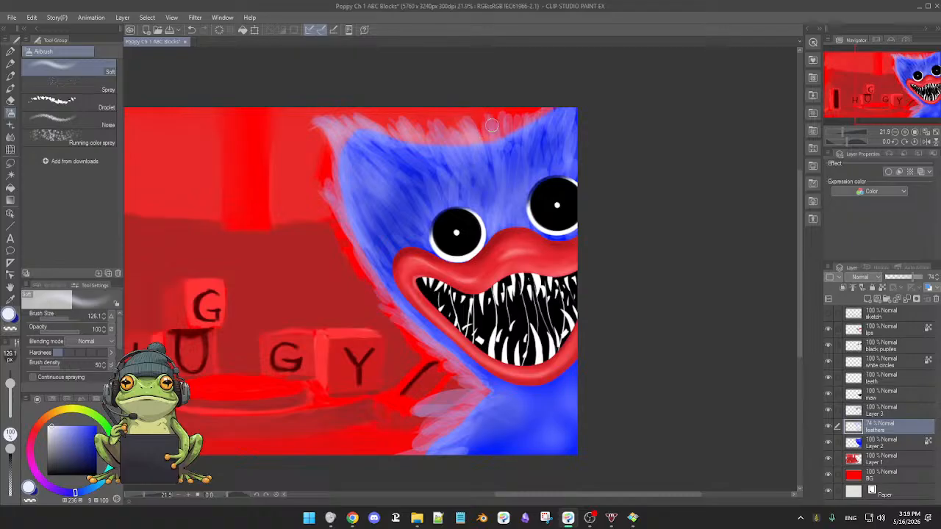
{"action": "left_click_drag", "start_coordinate": [494, 135], "coordinate": [491, 134]}
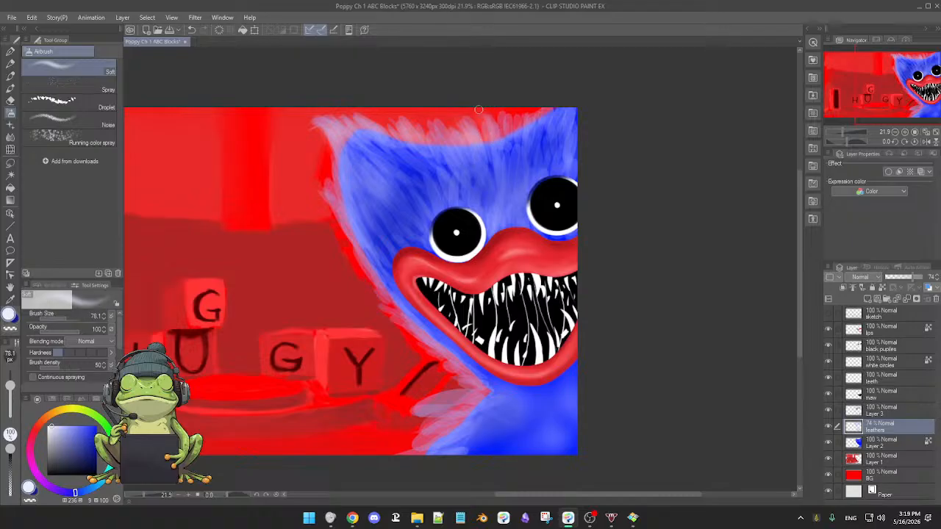
{"action": "left_click_drag", "start_coordinate": [488, 129], "coordinate": [491, 121]}
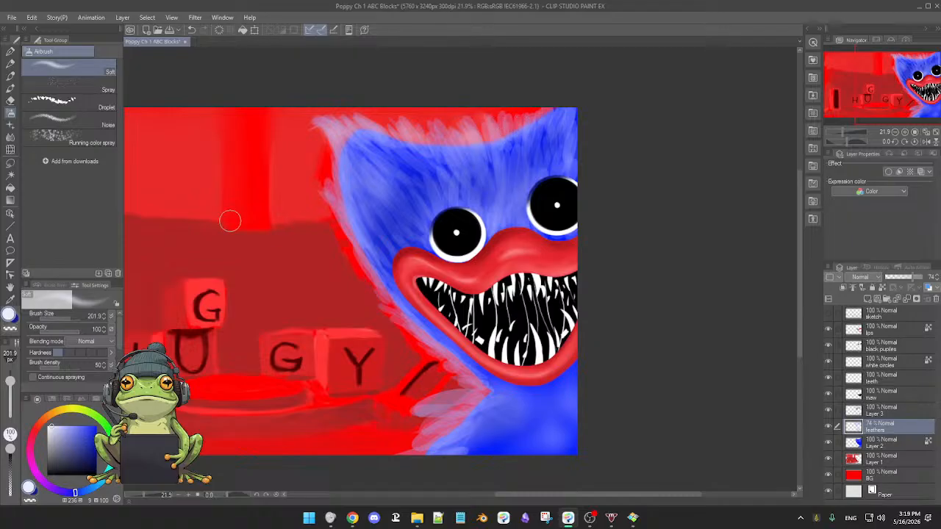
Paint near-white blue fur strokes with the Turnip pen along the head's top edge and left side on the feathers layer.
{"action": "left_click", "coordinate": [11, 75]}
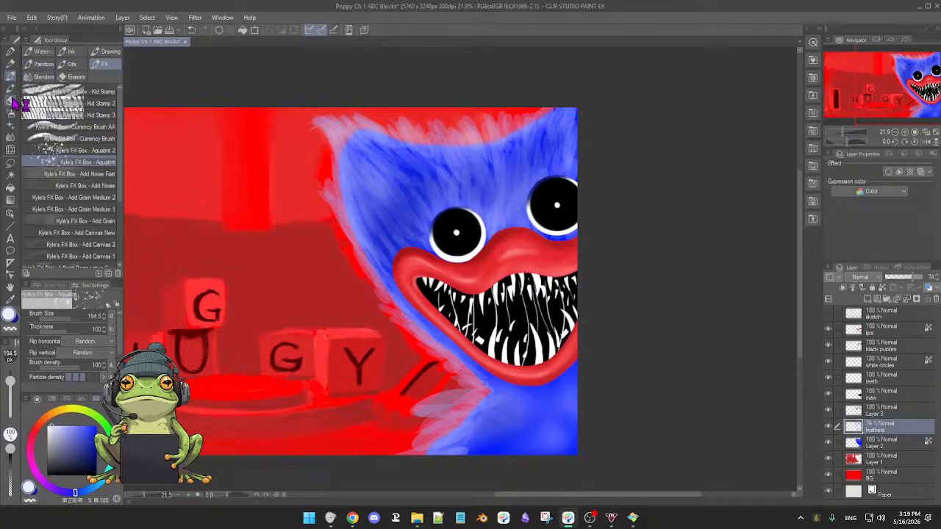
{"action": "left_click", "coordinate": [11, 63]}
{"action": "left_click", "coordinate": [11, 52]}
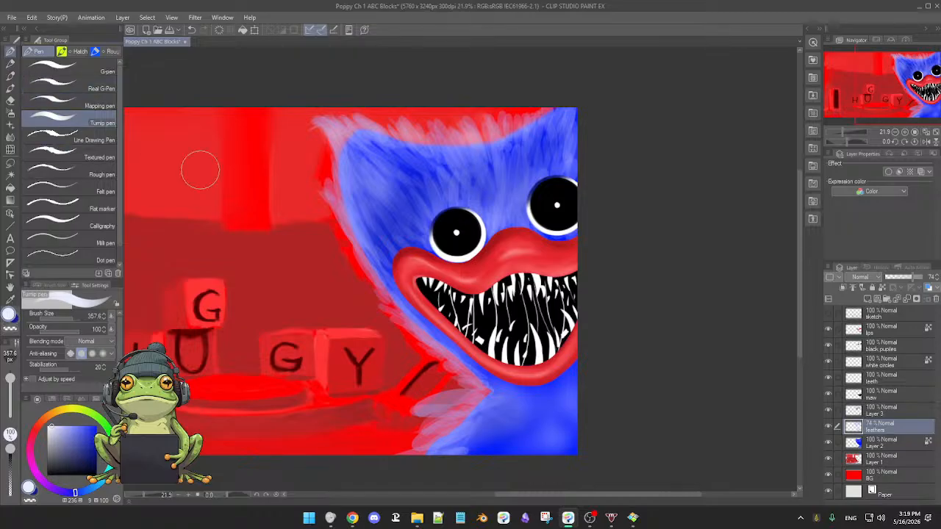
{"action": "left_click_drag", "start_coordinate": [420, 149], "coordinate": [412, 140]}
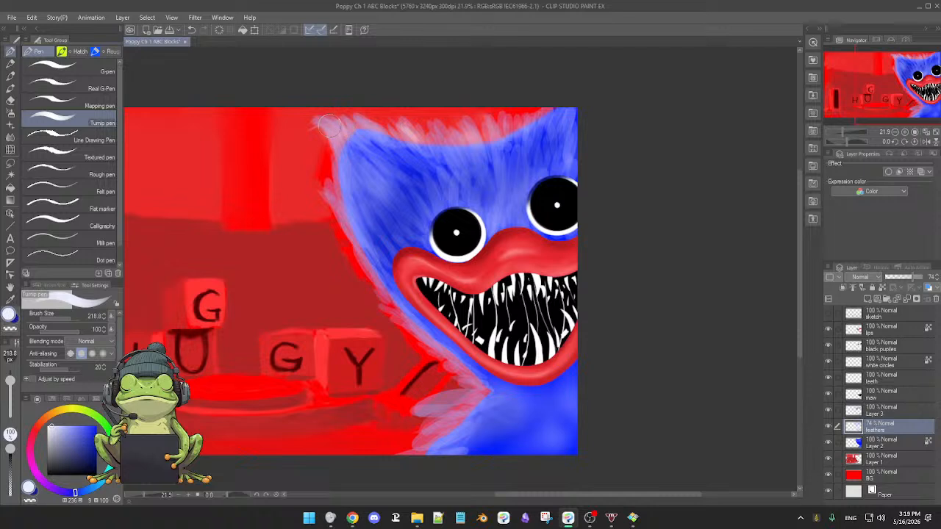
{"action": "mouse_move", "coordinate": [327, 131]}
{"action": "left_mouse_down"}
{"action": "mouse_move", "coordinate": [342, 174]}
{"action": "mouse_move", "coordinate": [330, 163]}
{"action": "mouse_move", "coordinate": [331, 189]}
{"action": "mouse_move", "coordinate": [351, 231]}
{"action": "left_mouse_up"}
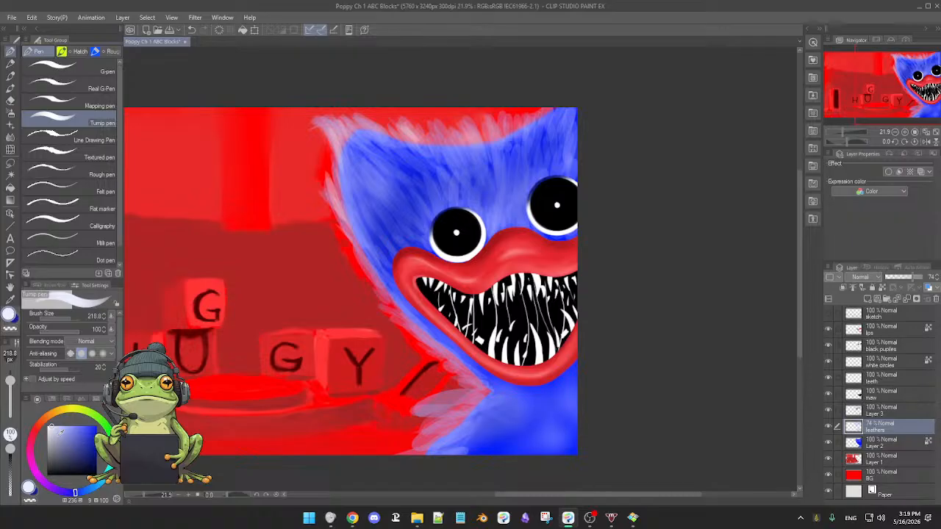
{"action": "left_click", "coordinate": [59, 422]}
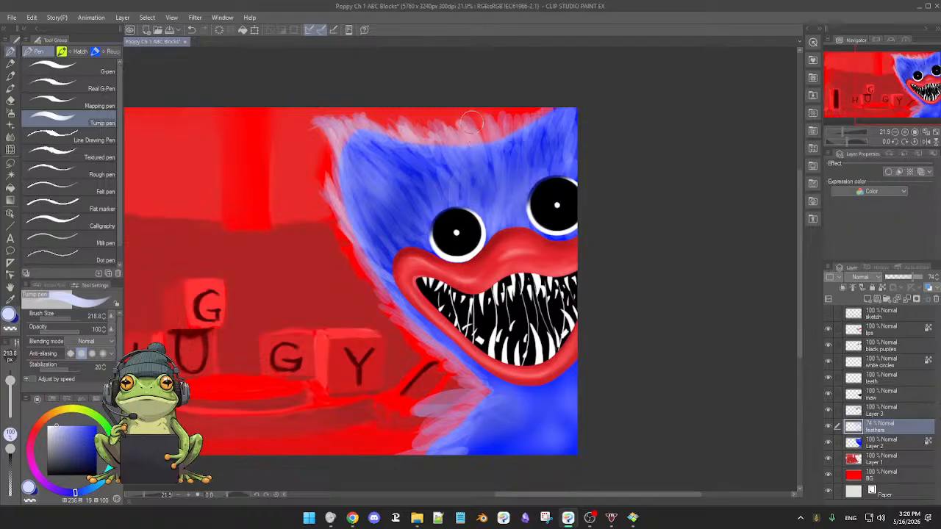
{"action": "left_click_drag", "start_coordinate": [499, 139], "coordinate": [520, 108]}
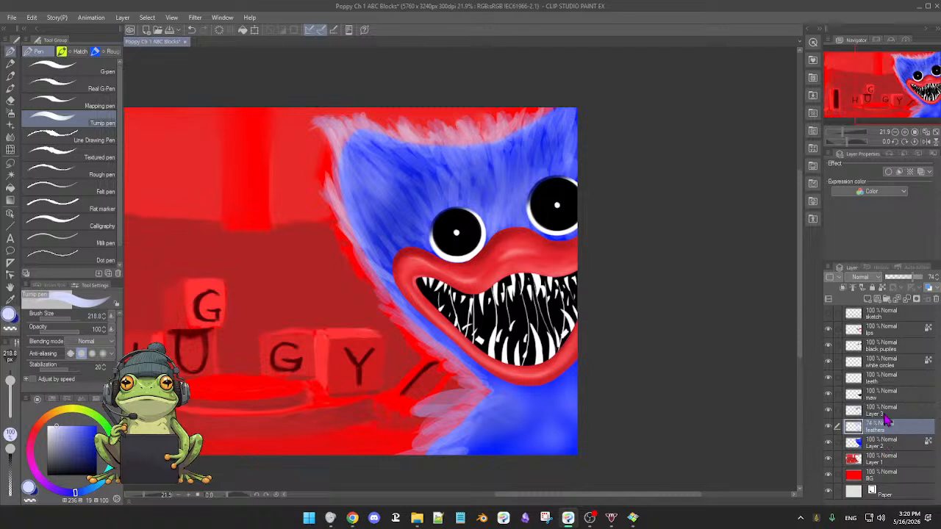
Compare the head with and without Layer 3's dark shading, ending with it hidden, and delete Layer 3.
{"action": "left_click", "coordinate": [827, 411]}
{"action": "left_click", "coordinate": [827, 410]}
{"action": "left_click", "coordinate": [827, 409]}
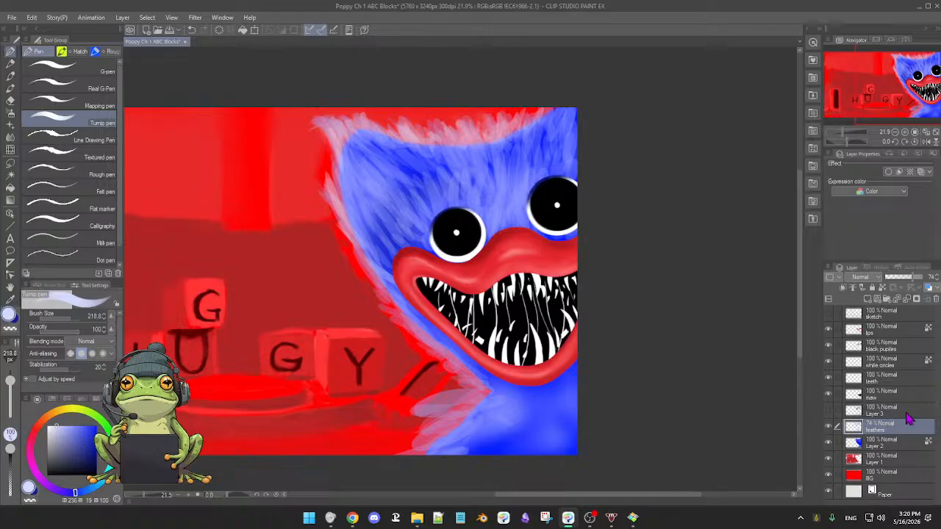
{"action": "left_click", "coordinate": [909, 415]}
{"action": "left_click", "coordinate": [936, 299]}
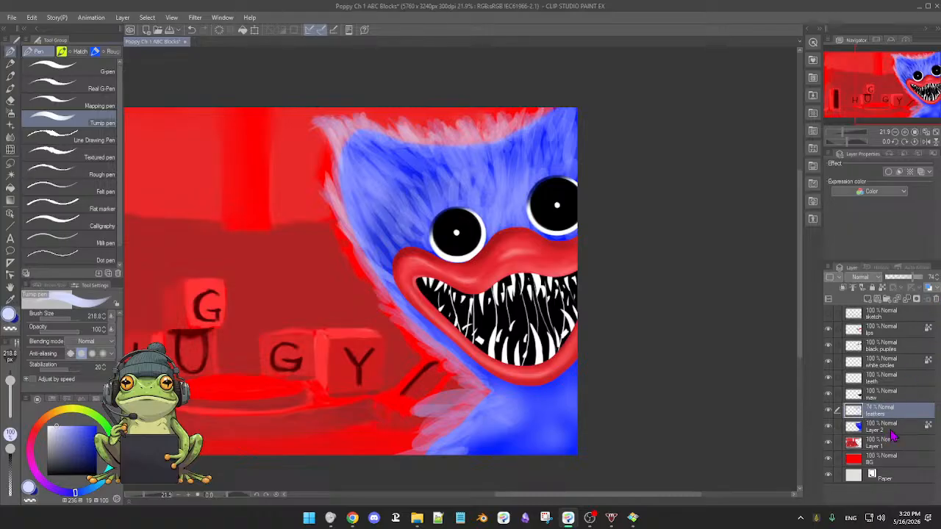
Erase the inner fur strokes from the forehead and the head's left side on the feathers layer with the 3rdCoffee Soft Eraser.
{"action": "left_click", "coordinate": [829, 411]}
{"action": "left_click", "coordinate": [829, 411]}
{"action": "key", "text": "e"}
{"action": "key", "text": "p"}
{"action": "key", "text": "e"}
{"action": "left_click_drag", "start_coordinate": [476, 178], "coordinate": [485, 177]}
{"action": "mouse_move", "coordinate": [516, 147]}
{"action": "left_mouse_down"}
{"action": "mouse_move", "coordinate": [502, 175]}
{"action": "mouse_move", "coordinate": [509, 192]}
{"action": "left_mouse_up"}
{"action": "mouse_move", "coordinate": [488, 162]}
{"action": "left_mouse_down"}
{"action": "mouse_move", "coordinate": [475, 189]}
{"action": "mouse_move", "coordinate": [491, 169]}
{"action": "mouse_move", "coordinate": [478, 182]}
{"action": "mouse_move", "coordinate": [529, 155]}
{"action": "mouse_move", "coordinate": [514, 184]}
{"action": "left_mouse_up"}
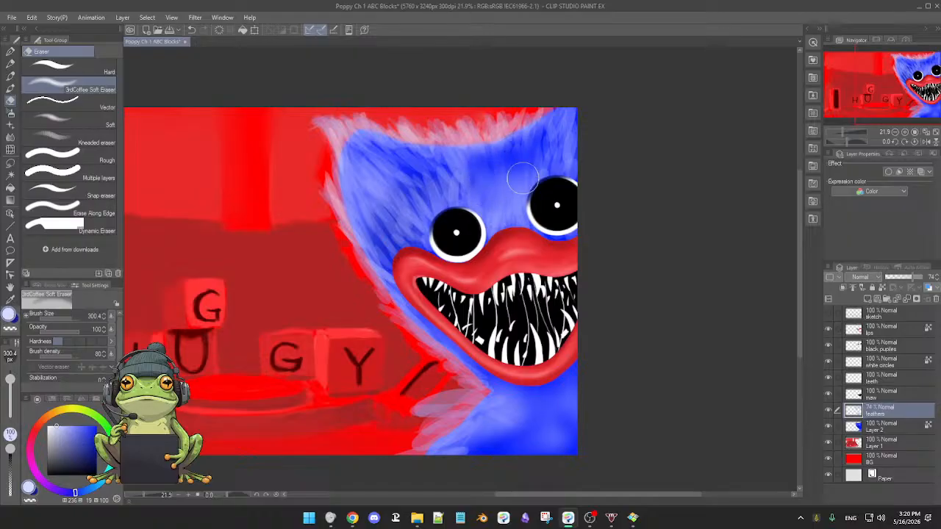
{"action": "mouse_move", "coordinate": [552, 146]}
{"action": "left_mouse_down"}
{"action": "mouse_move", "coordinate": [542, 170]}
{"action": "mouse_move", "coordinate": [563, 140]}
{"action": "mouse_move", "coordinate": [584, 151]}
{"action": "left_mouse_up"}
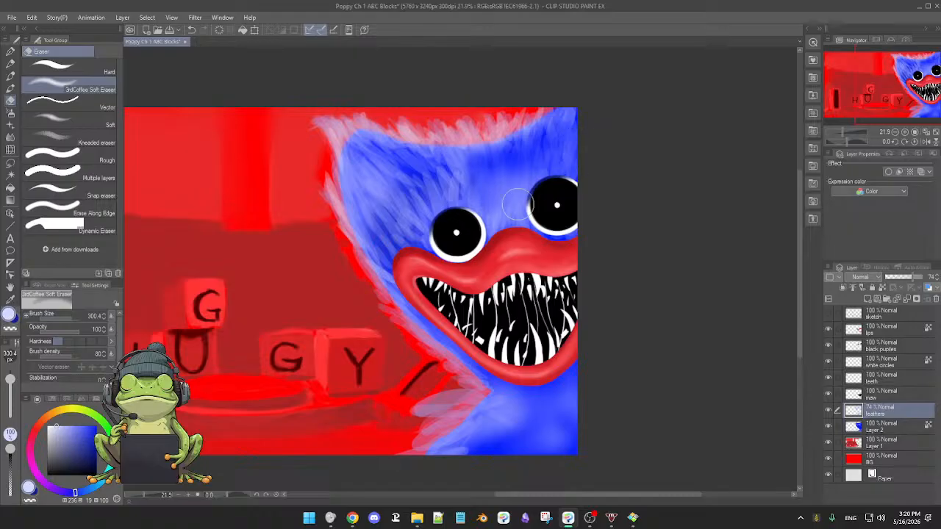
{"action": "mouse_move", "coordinate": [508, 159]}
{"action": "left_mouse_down"}
{"action": "mouse_move", "coordinate": [438, 205]}
{"action": "mouse_move", "coordinate": [458, 191]}
{"action": "mouse_move", "coordinate": [448, 214]}
{"action": "mouse_move", "coordinate": [483, 234]}
{"action": "mouse_move", "coordinate": [510, 222]}
{"action": "mouse_move", "coordinate": [464, 202]}
{"action": "mouse_move", "coordinate": [444, 174]}
{"action": "mouse_move", "coordinate": [464, 171]}
{"action": "mouse_move", "coordinate": [447, 171]}
{"action": "mouse_move", "coordinate": [442, 187]}
{"action": "mouse_move", "coordinate": [469, 197]}
{"action": "mouse_move", "coordinate": [376, 175]}
{"action": "left_mouse_up"}
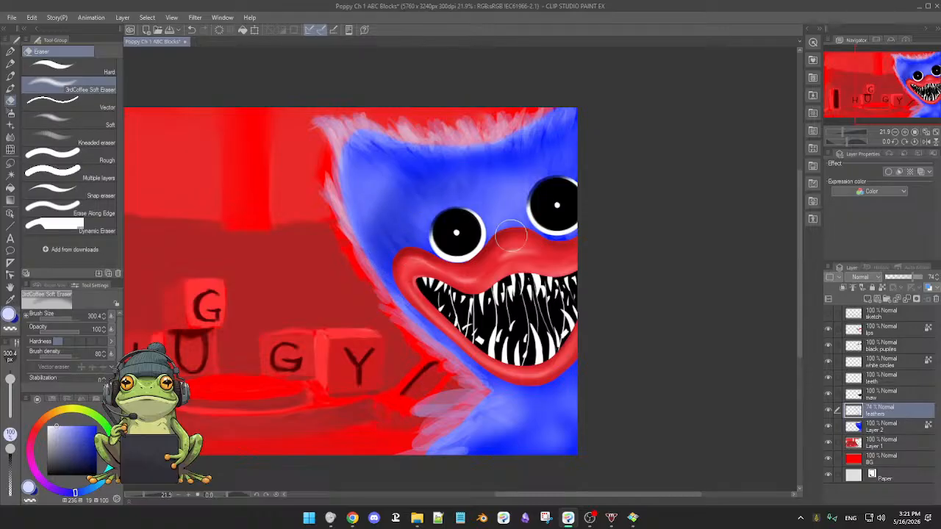
Airbrush a deeper sampled blue over the forehead and the head's left side on Layer 2, undoing the stray erased spot.
{"action": "left_click", "coordinate": [886, 428]}
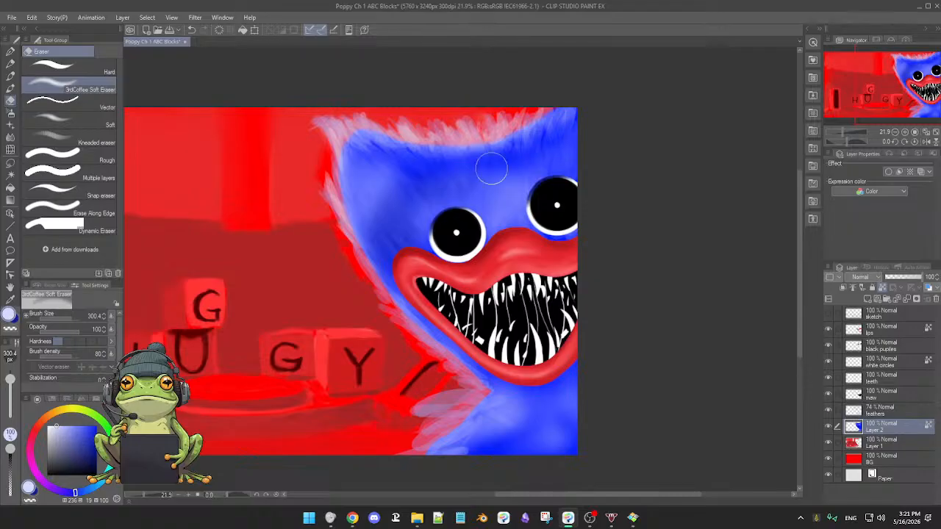
{"action": "left_click", "coordinate": [463, 195], "text": "alt"}
{"action": "left_click_drag", "start_coordinate": [427, 180], "coordinate": [431, 184]}
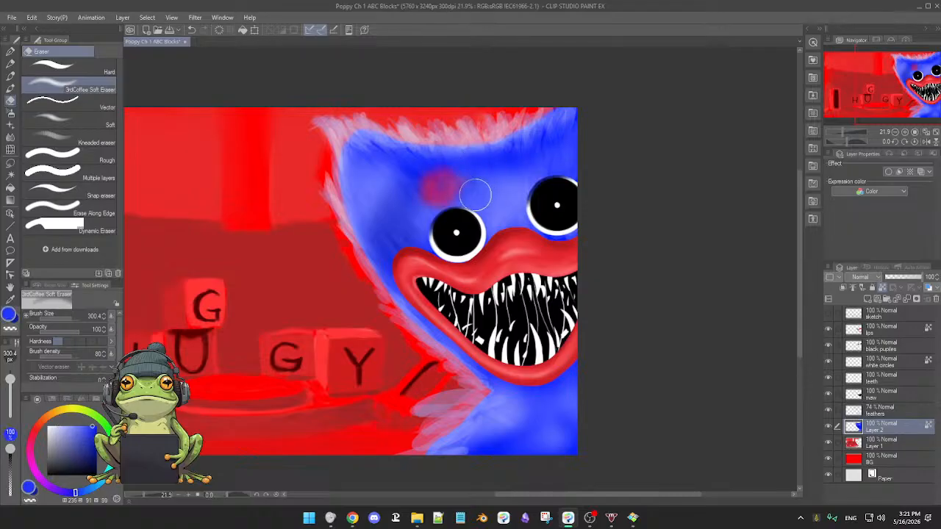
{"action": "key", "text": "ctrl+z"}
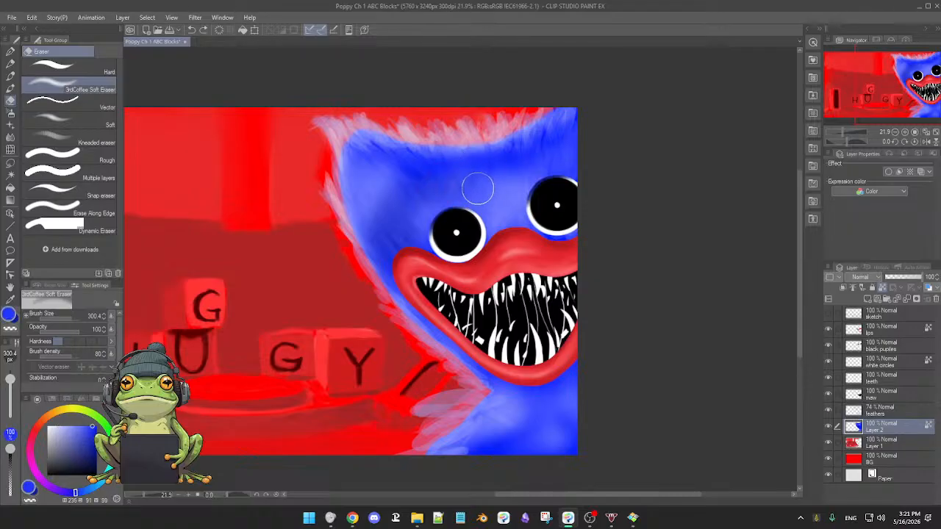
{"action": "key", "text": "b"}
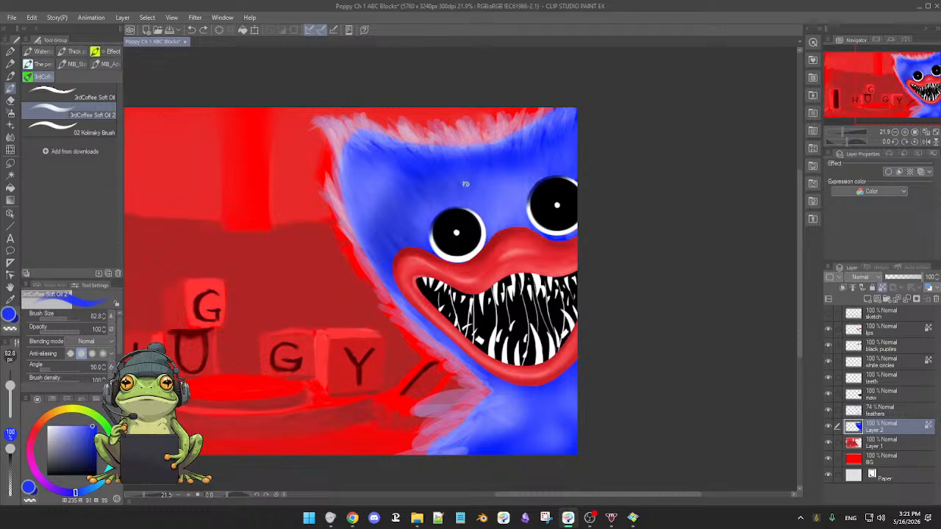
{"action": "key", "text": "b"}
{"action": "key", "text": "bracketright"}
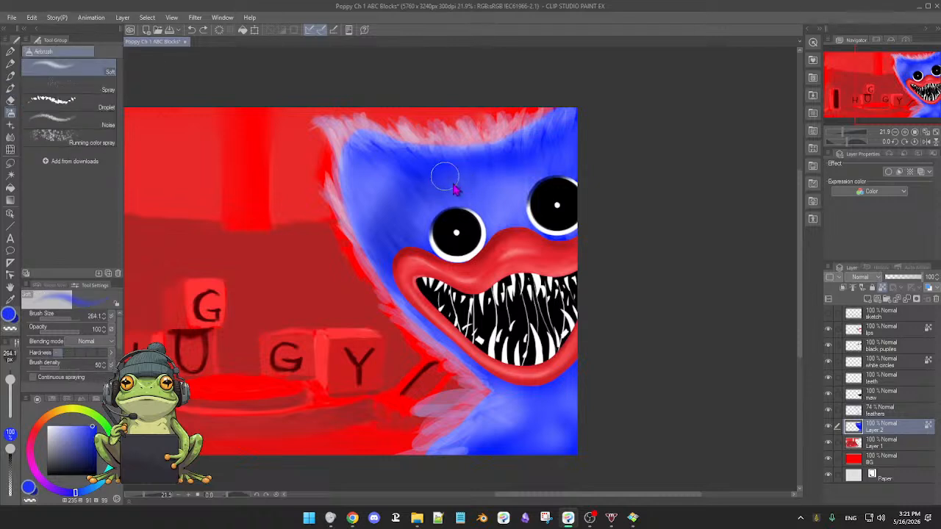
{"action": "left_click", "coordinate": [422, 174], "text": "alt"}
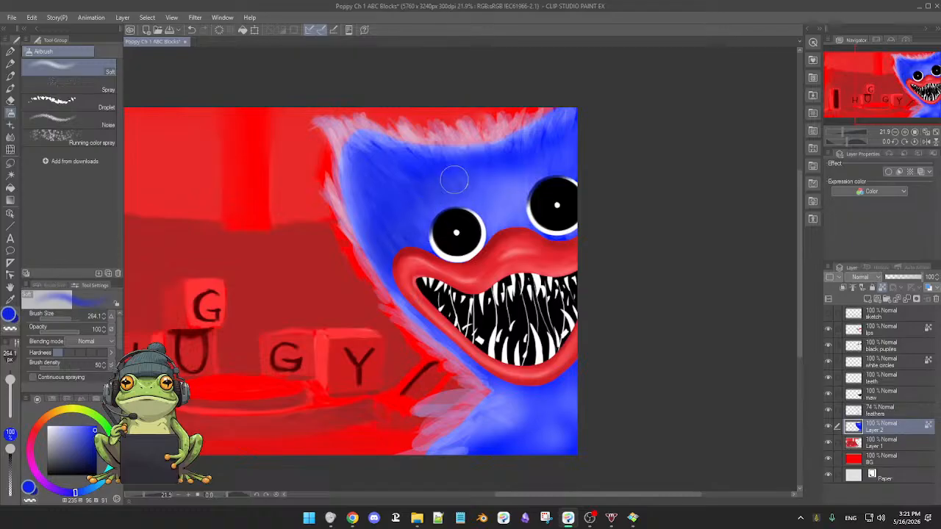
{"action": "mouse_move", "coordinate": [454, 180]}
{"action": "left_mouse_down"}
{"action": "mouse_move", "coordinate": [477, 164]}
{"action": "mouse_move", "coordinate": [559, 157]}
{"action": "left_mouse_up"}
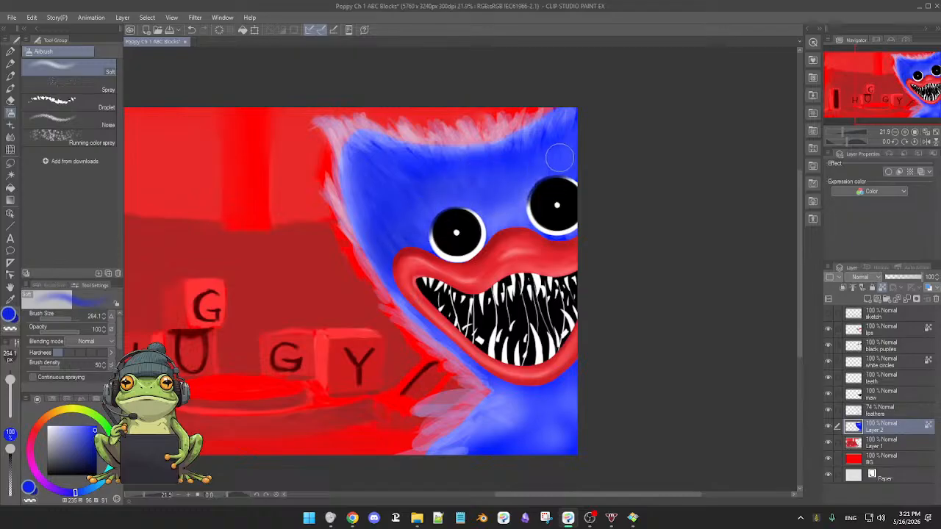
{"action": "left_click_drag", "start_coordinate": [501, 156], "coordinate": [528, 146]}
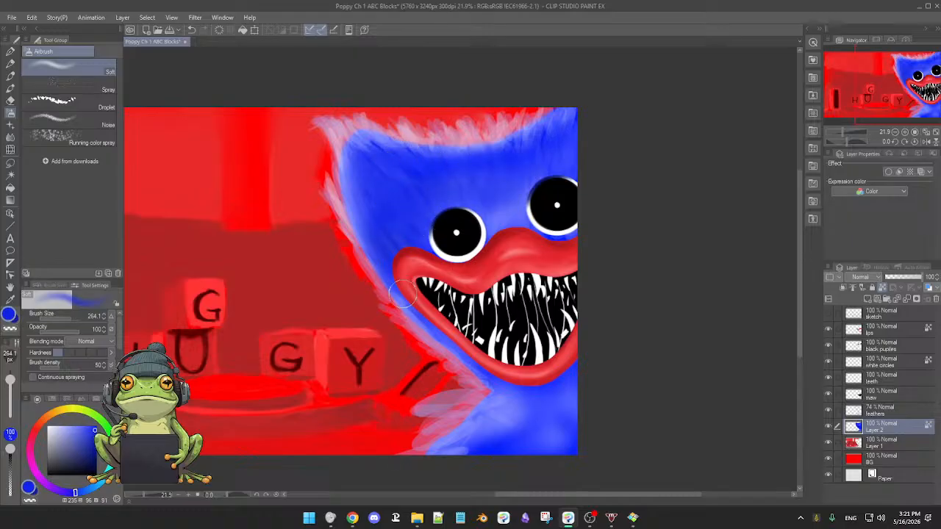
Airbrush the deeper blue along the jaw from the mouth corner to the neck on Layer 2 and compare the head with that layer hidden.
{"action": "mouse_move", "coordinate": [402, 294]}
{"action": "left_mouse_down"}
{"action": "mouse_move", "coordinate": [449, 346]}
{"action": "mouse_move", "coordinate": [417, 312]}
{"action": "mouse_move", "coordinate": [499, 380]}
{"action": "mouse_move", "coordinate": [477, 361]}
{"action": "mouse_move", "coordinate": [520, 391]}
{"action": "mouse_move", "coordinate": [544, 397]}
{"action": "left_mouse_up"}
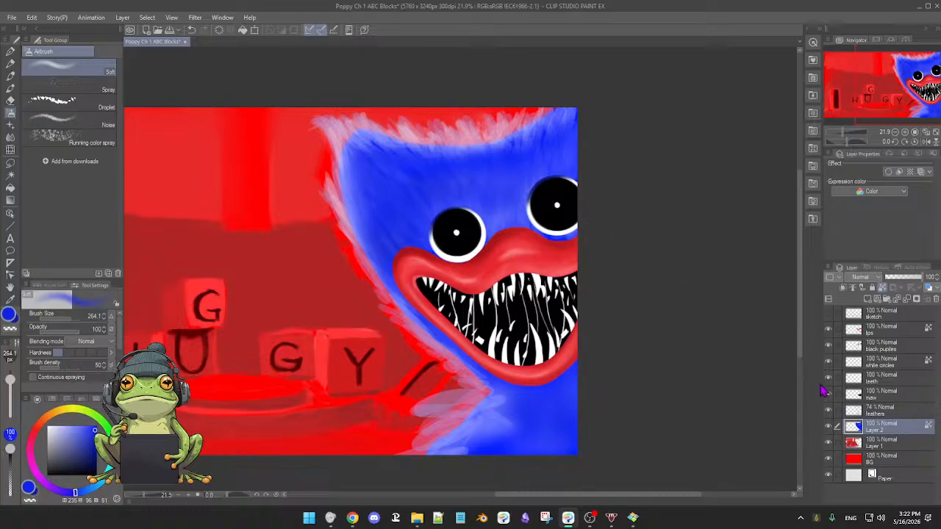
{"action": "left_click", "coordinate": [827, 428]}
{"action": "left_click", "coordinate": [827, 428]}
{"action": "left_click", "coordinate": [828, 427]}
{"action": "left_click", "coordinate": [827, 428]}
{"action": "scroll", "coordinate": [503, 232], "scroll_direction": "down", "scroll_amount": 3}
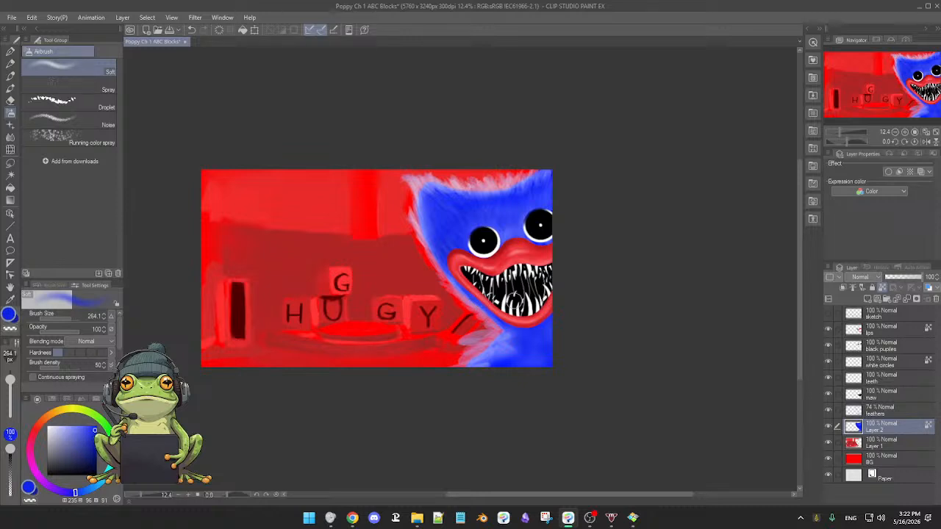
{"action": "scroll", "coordinate": [494, 264], "scroll_direction": "up", "scroll_amount": 3}
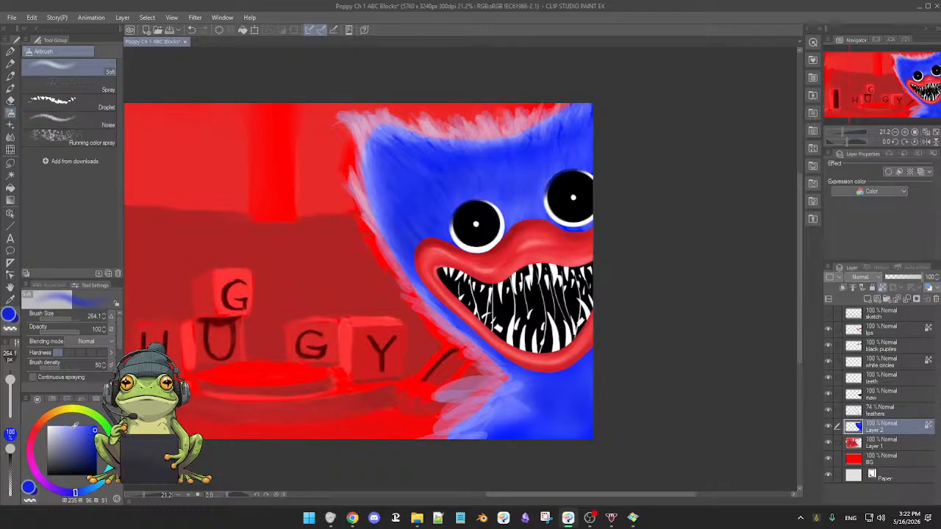
Paint lighter blue fur strokes with the Turnip pen at size 129.5 along the head's lower-left edge on the feathers layer.
{"action": "left_click", "coordinate": [75, 424]}
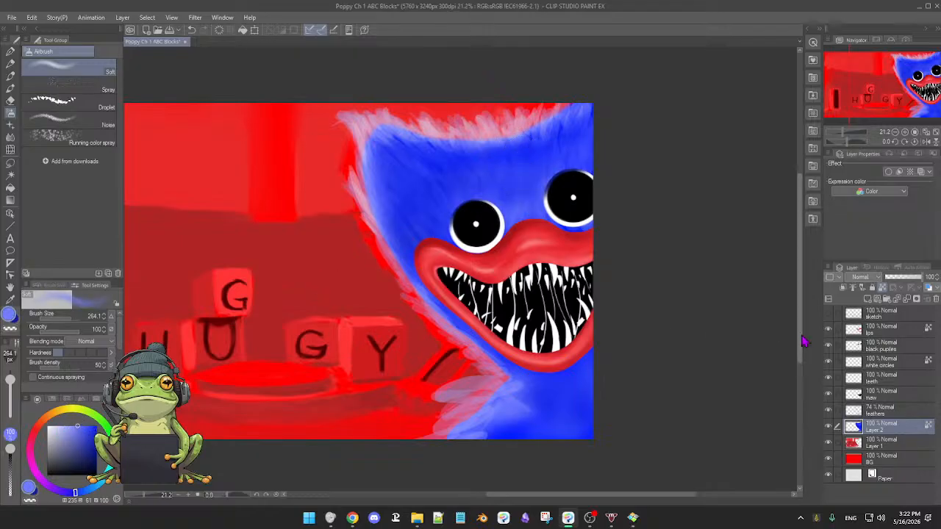
{"action": "left_click", "coordinate": [828, 409]}
{"action": "left_click", "coordinate": [828, 409]}
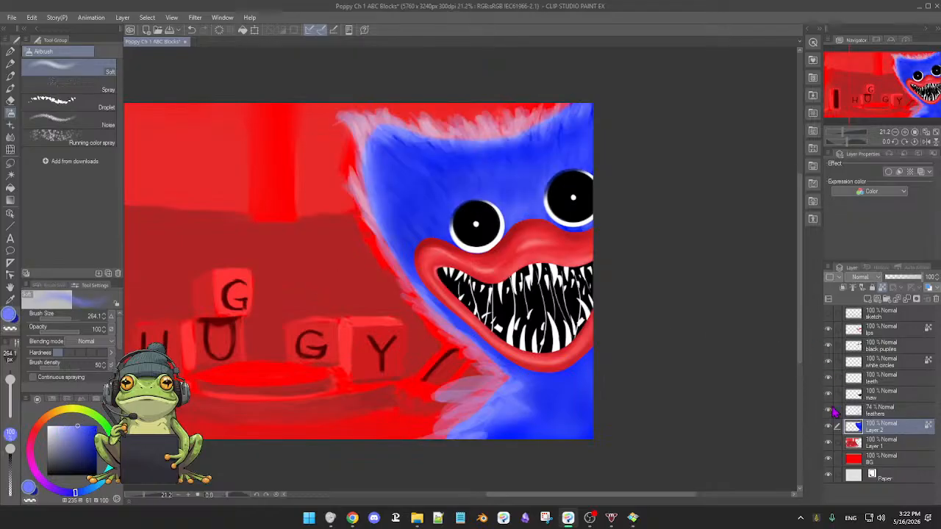
{"action": "left_click", "coordinate": [882, 411]}
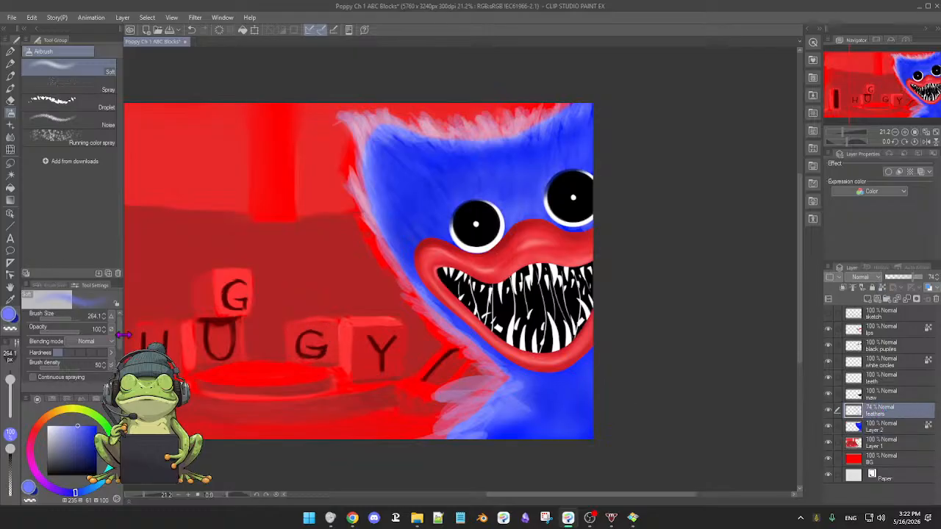
{"action": "left_click_drag", "start_coordinate": [462, 221], "coordinate": [449, 215]}
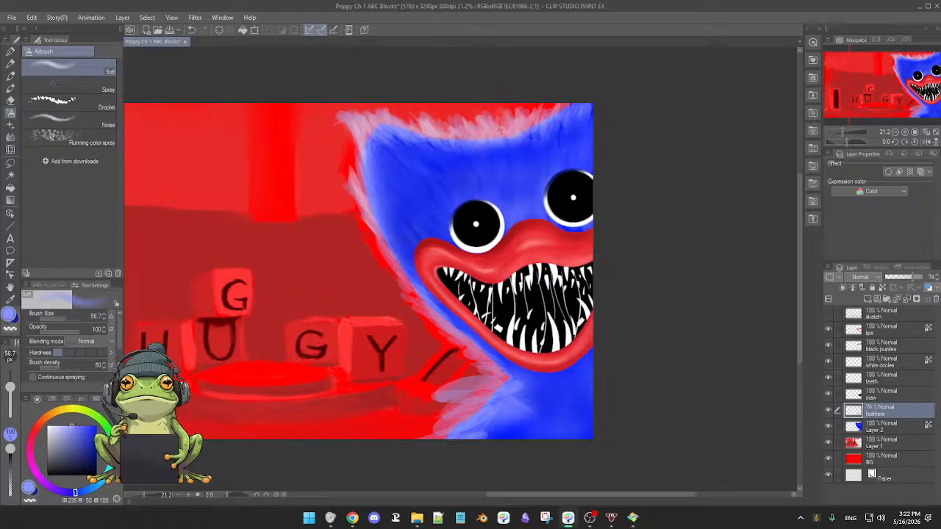
{"action": "key", "text": "b"}
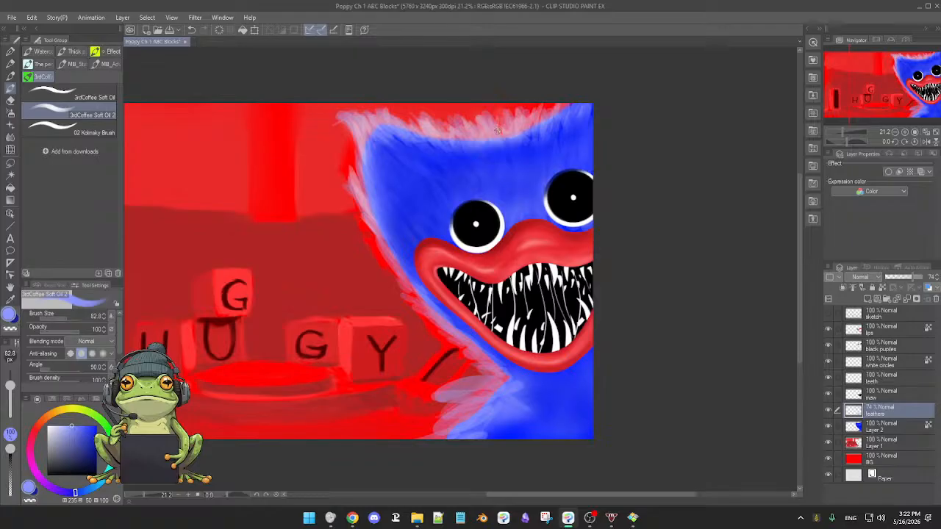
{"action": "left_click", "coordinate": [10, 52]}
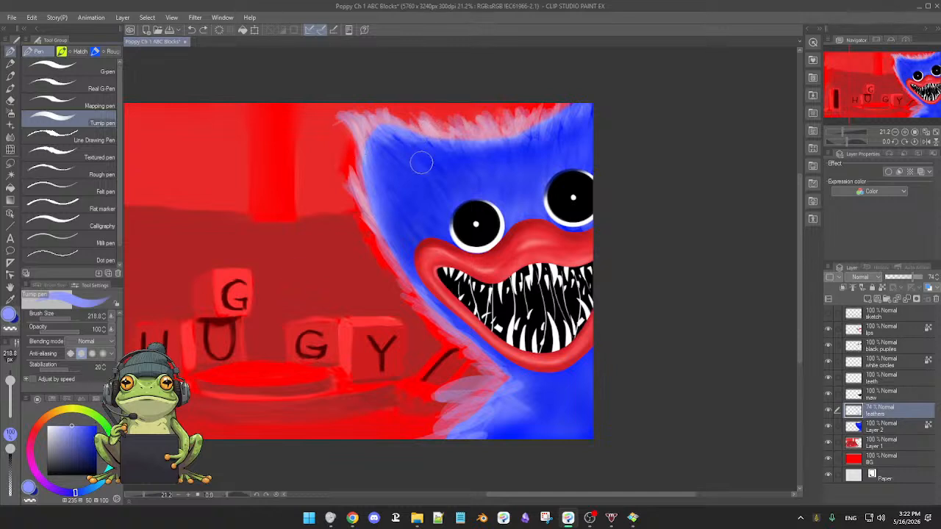
{"action": "left_click_drag", "start_coordinate": [445, 191], "coordinate": [439, 190]}
{"action": "key", "text": "ctrl+z"}
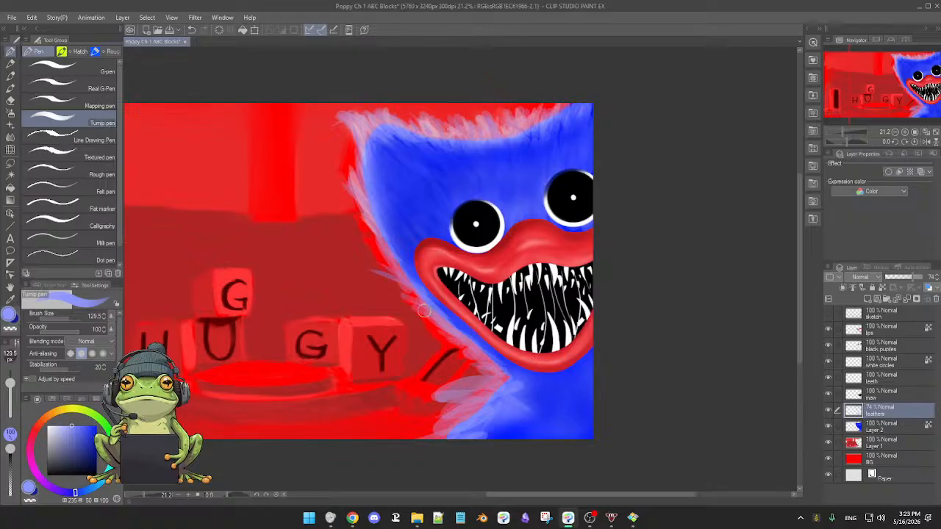
Paint deeper sampled blue fur strokes along the head's left edge and over the neck tuft on the feathers layer, undoing stray strokes.
{"action": "left_click", "coordinate": [459, 316], "text": "alt"}
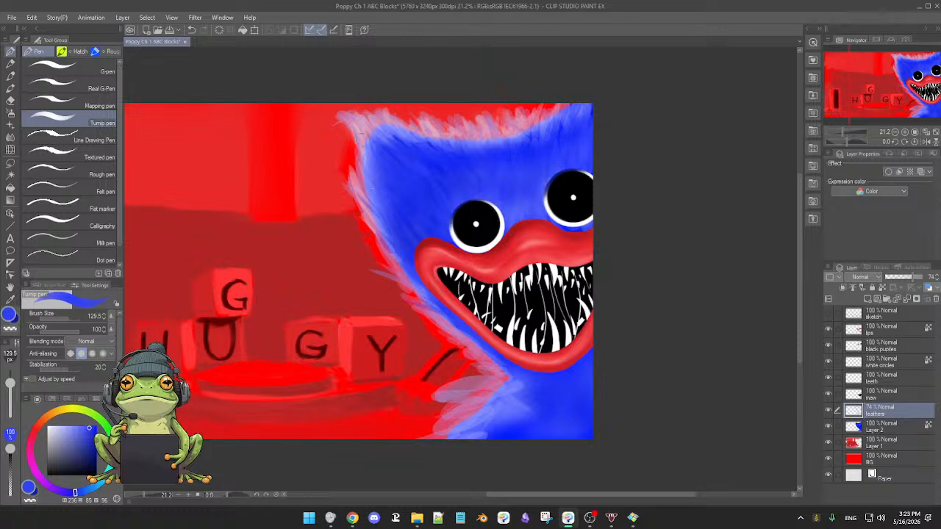
{"action": "left_click_drag", "start_coordinate": [366, 163], "coordinate": [357, 111]}
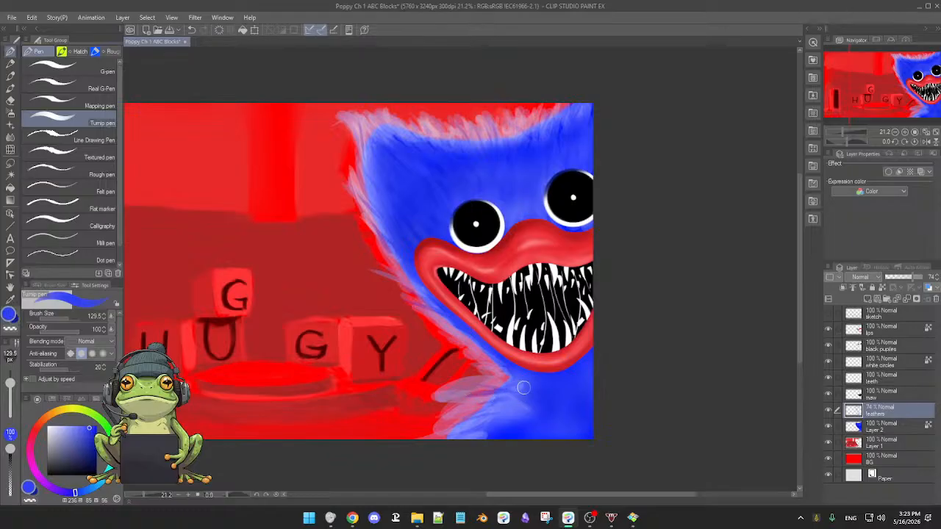
{"action": "key", "text": "ctrl+z"}
{"action": "key", "text": "ctrl+z"}
{"action": "key", "text": "ctrl+z"}
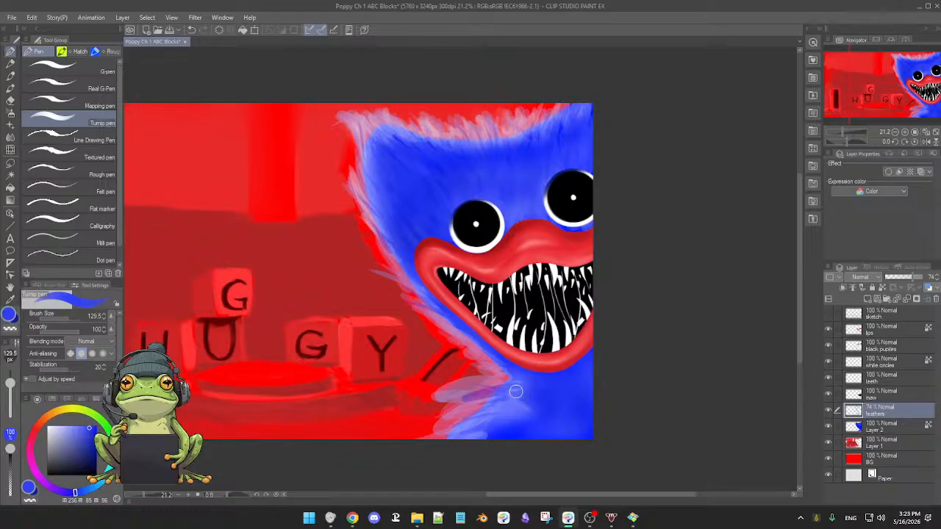
{"action": "left_click_drag", "start_coordinate": [515, 392], "coordinate": [437, 416]}
{"action": "key", "text": "ctrl+z"}
{"action": "key", "text": "ctrl+z"}
{"action": "key", "text": "ctrl+z"}
{"action": "mouse_move", "coordinate": [498, 390]}
{"action": "left_mouse_down"}
{"action": "mouse_move", "coordinate": [472, 398]}
{"action": "mouse_move", "coordinate": [519, 386]}
{"action": "mouse_move", "coordinate": [485, 422]}
{"action": "mouse_move", "coordinate": [469, 424]}
{"action": "mouse_move", "coordinate": [483, 410]}
{"action": "mouse_move", "coordinate": [450, 429]}
{"action": "left_mouse_up"}
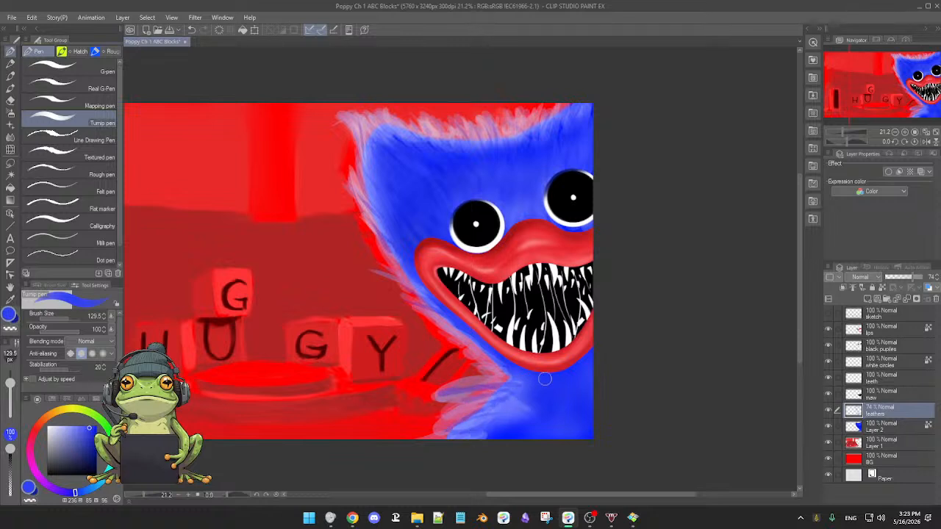
{"action": "left_click", "coordinate": [828, 410]}
{"action": "left_click", "coordinate": [828, 411]}
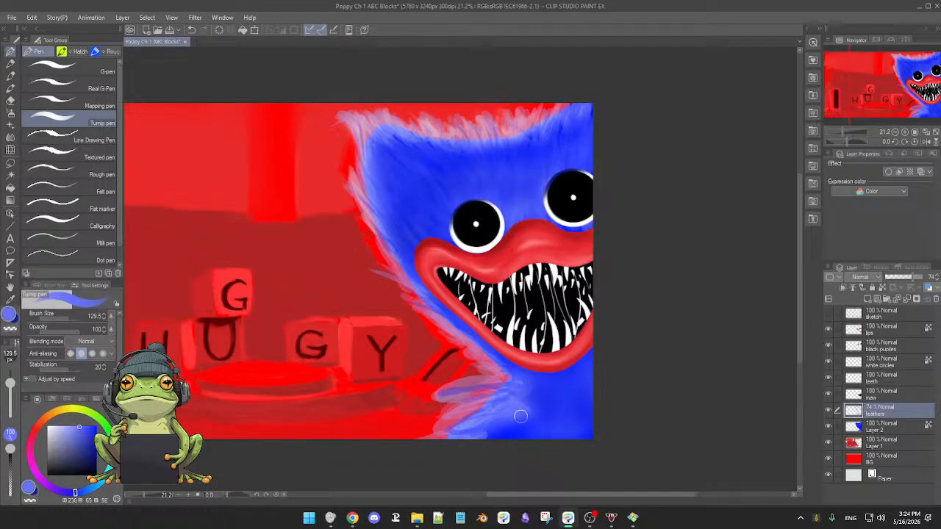
Paint sampled blue strokes over the neck with the Turnip pen at size 144.7 and soften them with the 3rdCoffee Soft Eraser.
{"action": "key", "text": "]"}
{"action": "left_click", "coordinate": [547, 381], "text": "alt"}
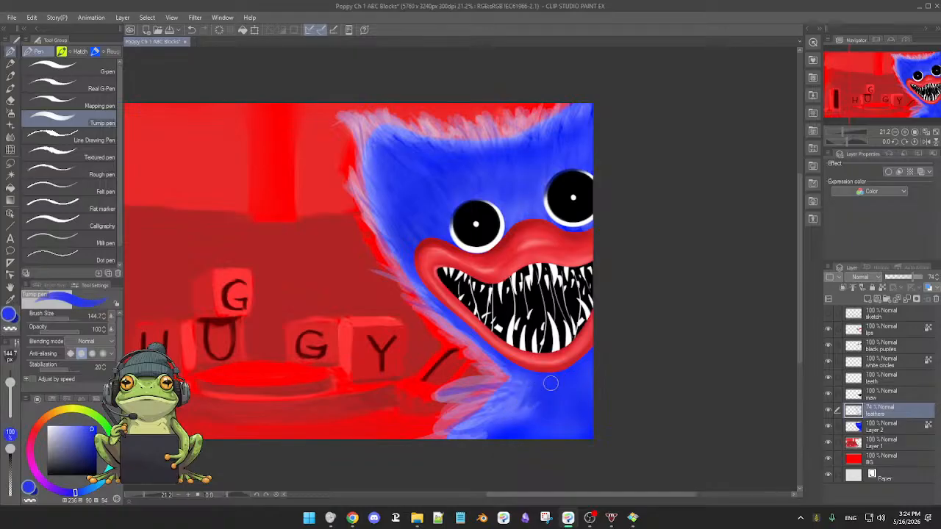
{"action": "key", "text": "e"}
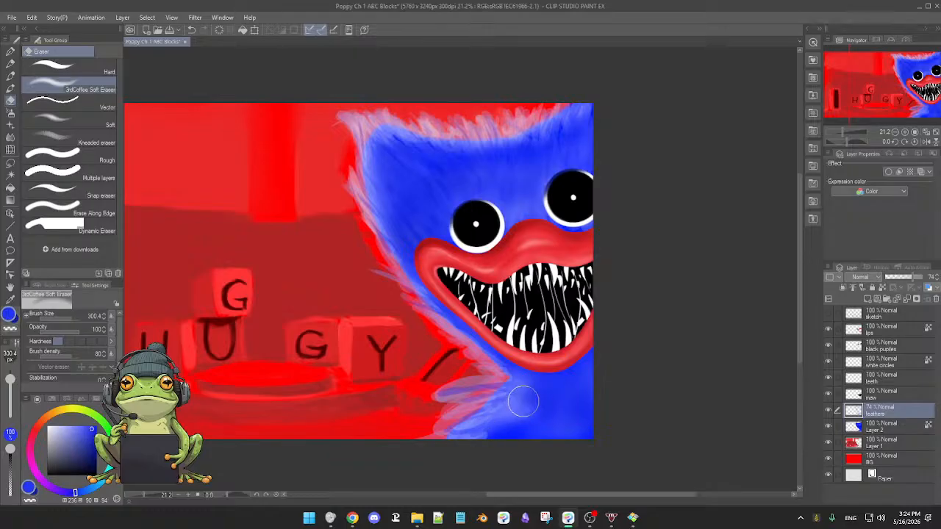
{"action": "key", "text": "p"}
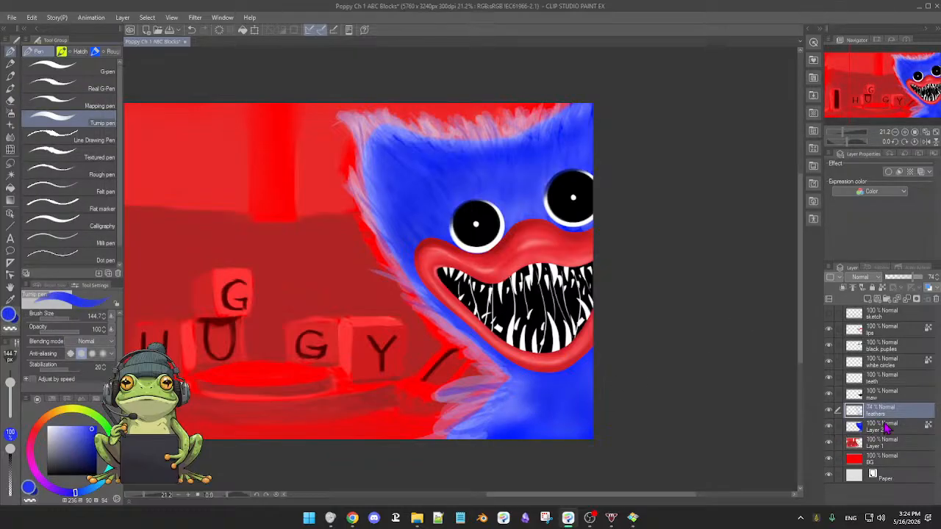
Airbrush the deeper blue smoothly over the neck on Layer 2 at brush size 274.1 and compare the head with the feathers hidden.
{"action": "left_click", "coordinate": [829, 426]}
{"action": "left_click", "coordinate": [841, 429]}
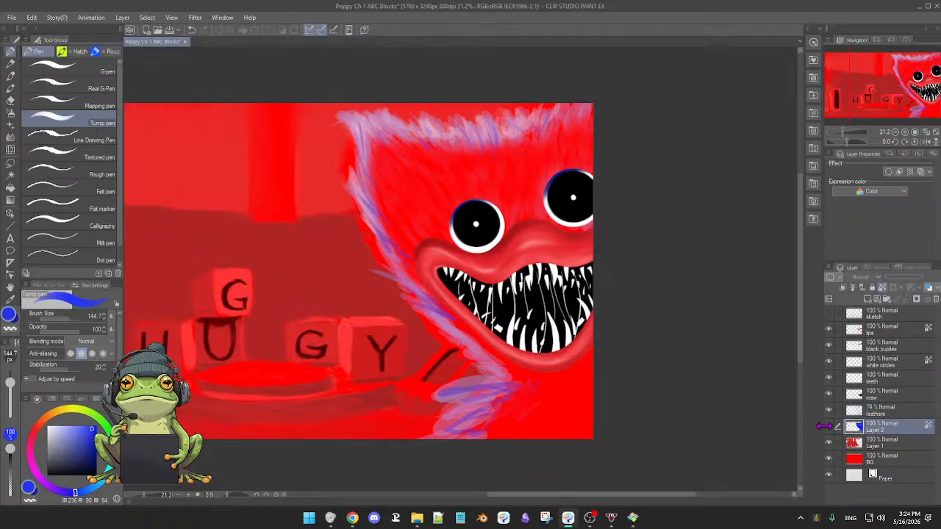
{"action": "left_click", "coordinate": [828, 427]}
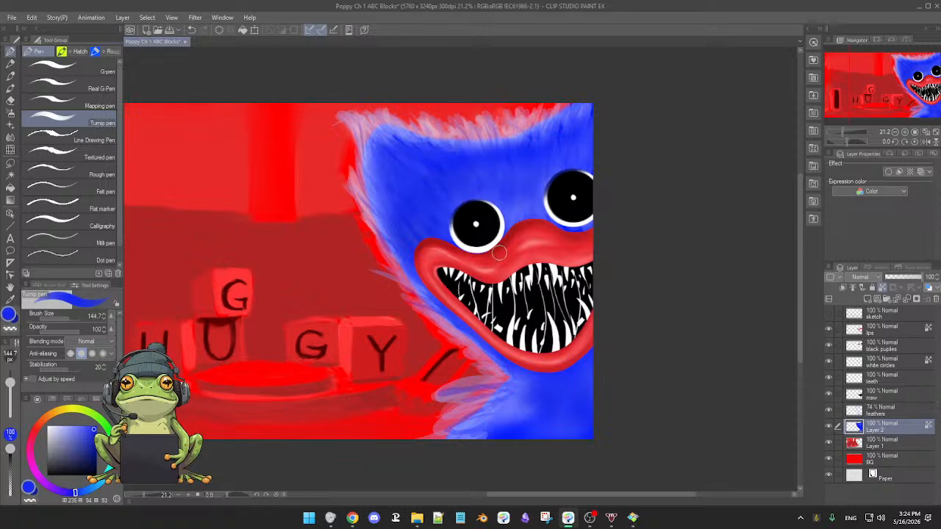
{"action": "key", "text": "b"}
{"action": "key", "text": "b"}
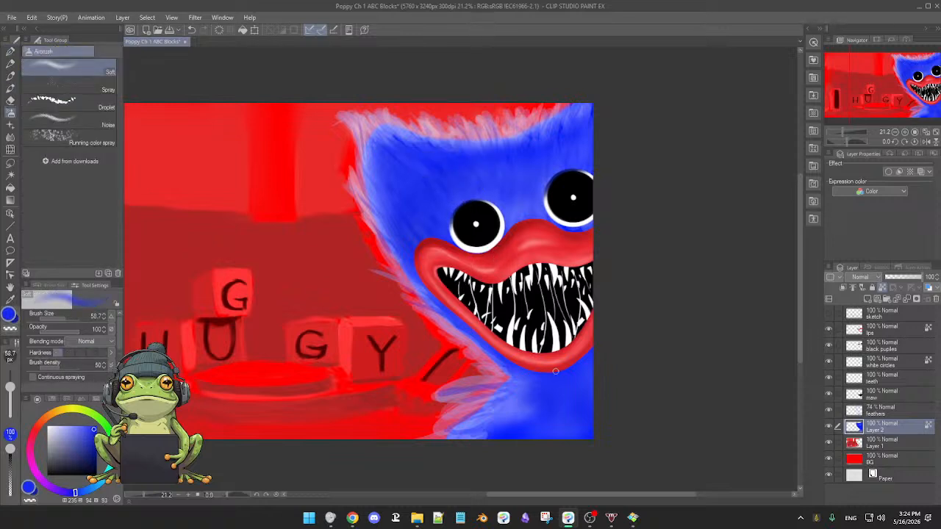
{"action": "mouse_move", "coordinate": [547, 395]}
{"action": "left_mouse_down"}
{"action": "mouse_move", "coordinate": [557, 394]}
{"action": "mouse_move", "coordinate": [493, 433]}
{"action": "mouse_move", "coordinate": [542, 409]}
{"action": "mouse_move", "coordinate": [524, 376]}
{"action": "left_mouse_up"}
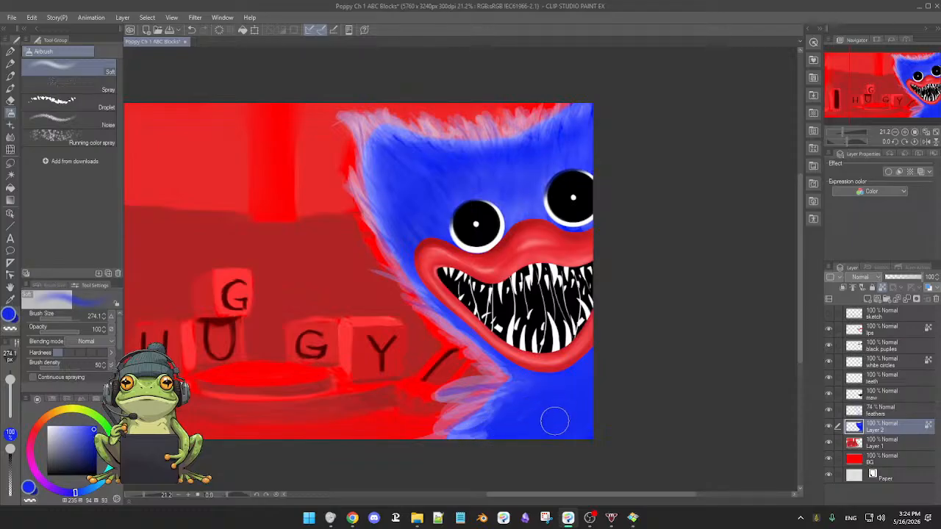
{"action": "scroll", "coordinate": [563, 399], "scroll_direction": "down", "scroll_amount": 2}
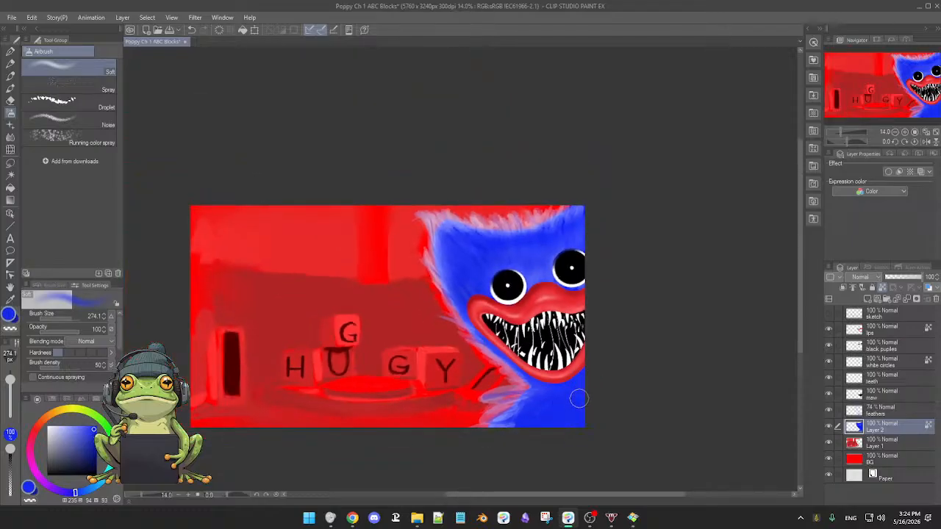
{"action": "scroll", "coordinate": [582, 409], "scroll_direction": "up", "scroll_amount": 2}
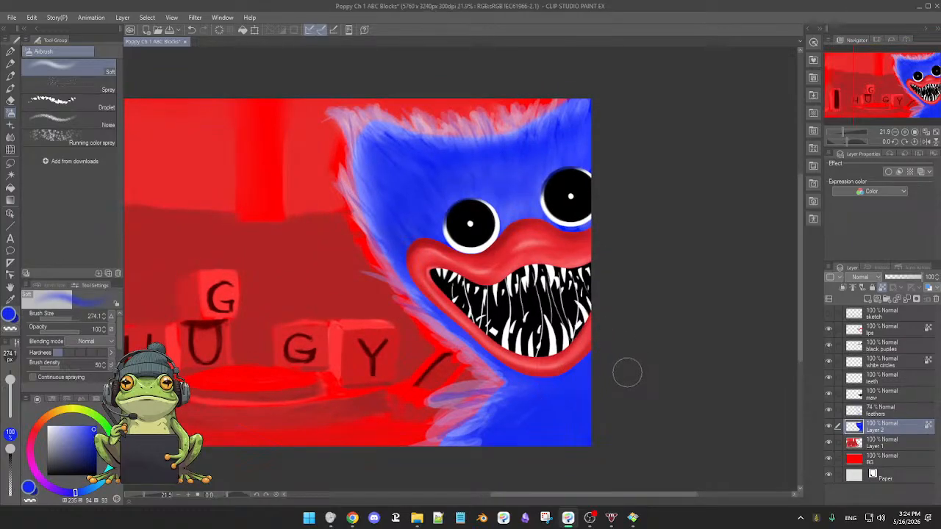
{"action": "left_click", "coordinate": [828, 410]}
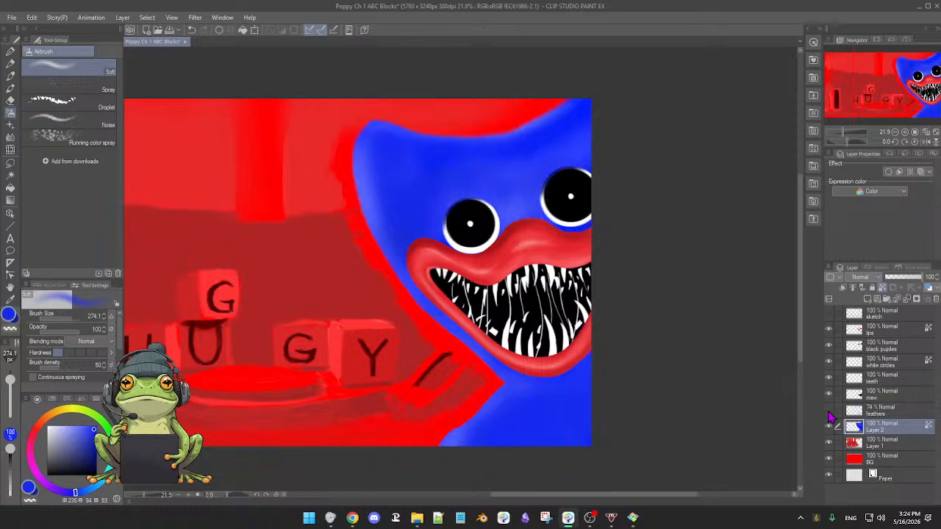
{"action": "left_click", "coordinate": [828, 410]}
{"action": "left_click", "coordinate": [828, 410]}
{"action": "left_click", "coordinate": [828, 410]}
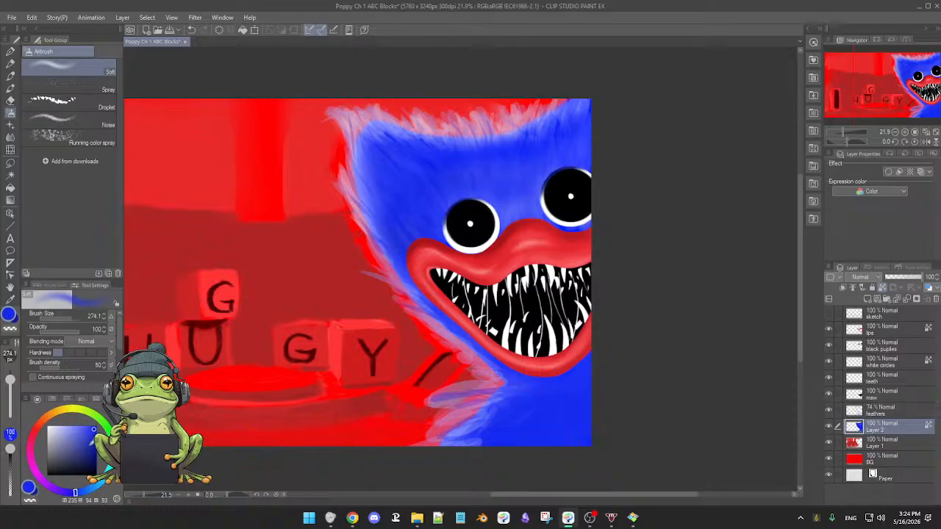
Pick a dark navy and try airbrushing a shadow between the eyes above the upper lip on Layer 2.
{"action": "left_click", "coordinate": [94, 458]}
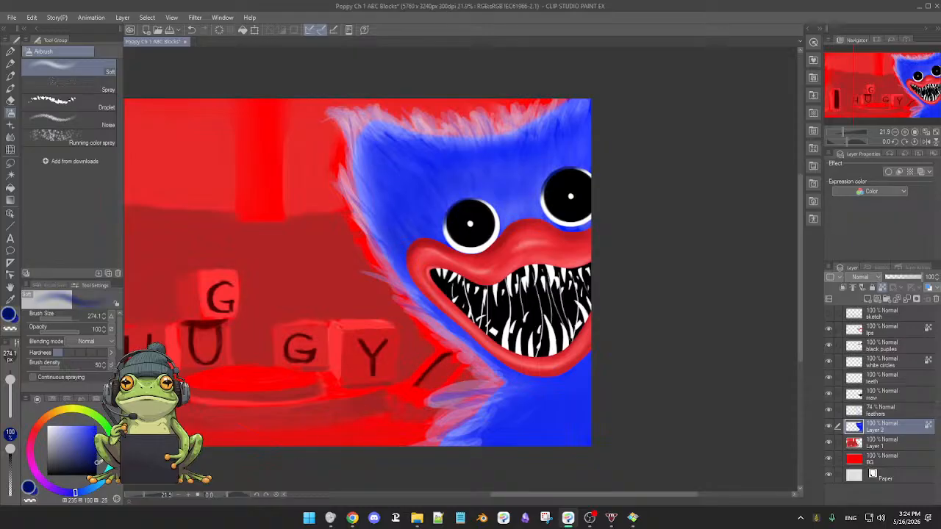
{"action": "left_click_drag", "start_coordinate": [526, 243], "coordinate": [520, 243]}
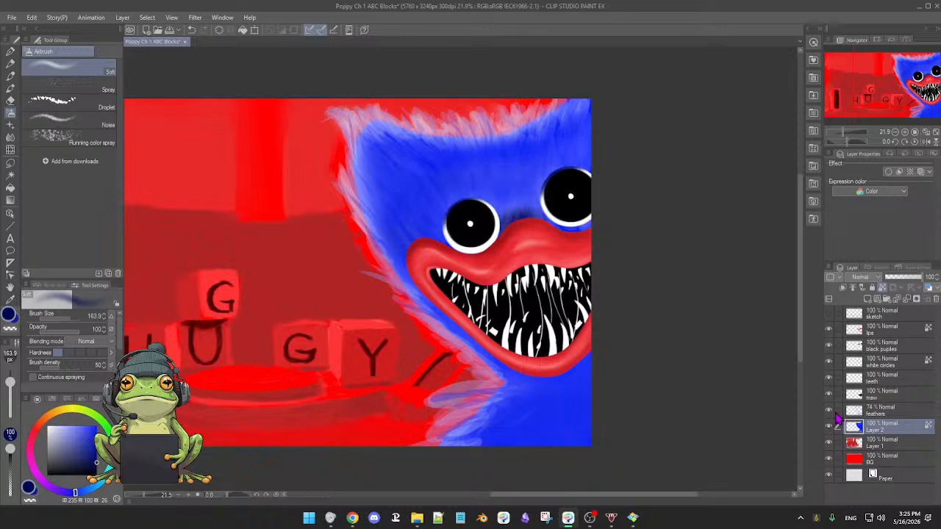
{"action": "key", "text": "r"}
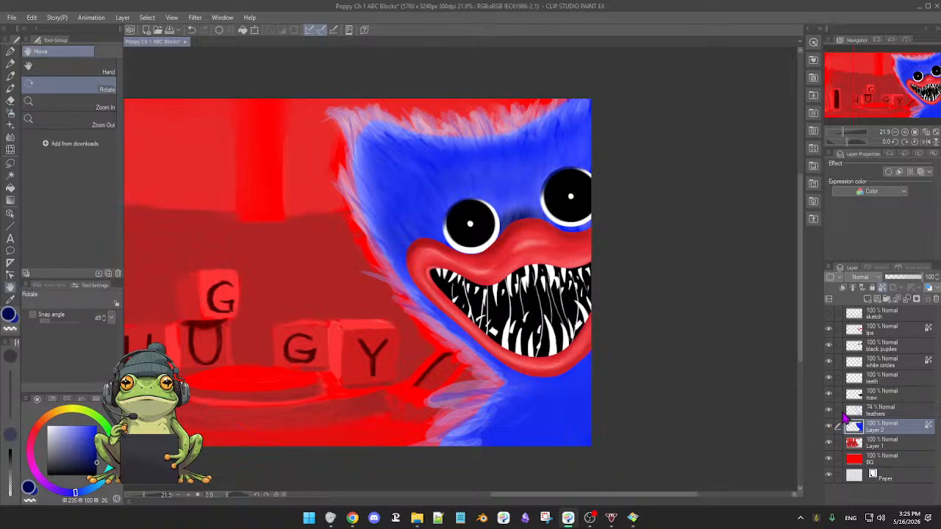
{"action": "left_click", "coordinate": [11, 52]}
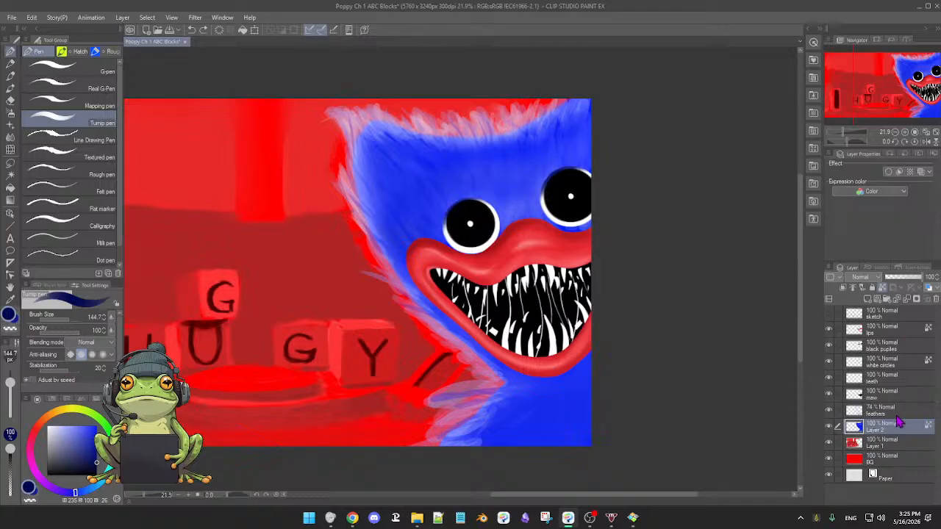
Compare the head with and without Layer 2's blue base and the feathers layer's fur.
{"action": "left_click", "coordinate": [828, 443]}
{"action": "left_click", "coordinate": [829, 443]}
{"action": "left_click", "coordinate": [829, 427]}
{"action": "left_click", "coordinate": [828, 427]}
{"action": "left_click", "coordinate": [829, 427]}
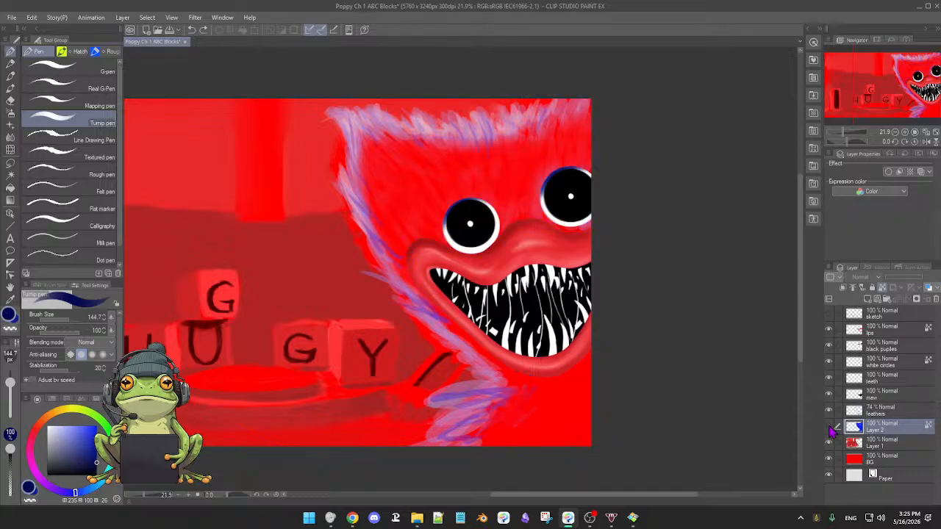
{"action": "left_click", "coordinate": [829, 428]}
{"action": "left_click", "coordinate": [829, 411]}
{"action": "left_click", "coordinate": [829, 411]}
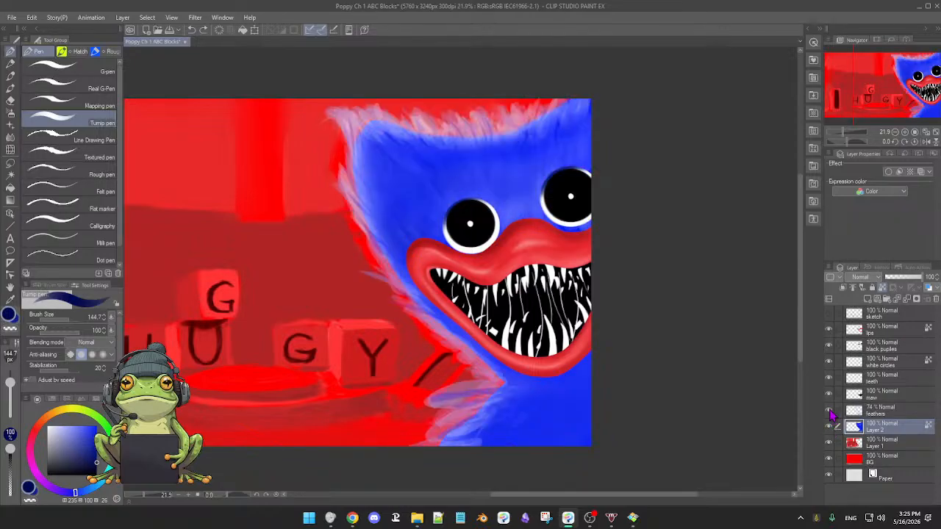
{"action": "left_click", "coordinate": [829, 412]}
{"action": "left_click", "coordinate": [828, 412]}
Paint a soft dark navy shadow above the upper lip between the eyes on the maw layer, using the Soft airbrush at size 163.9.
{"action": "left_click", "coordinate": [884, 400]}
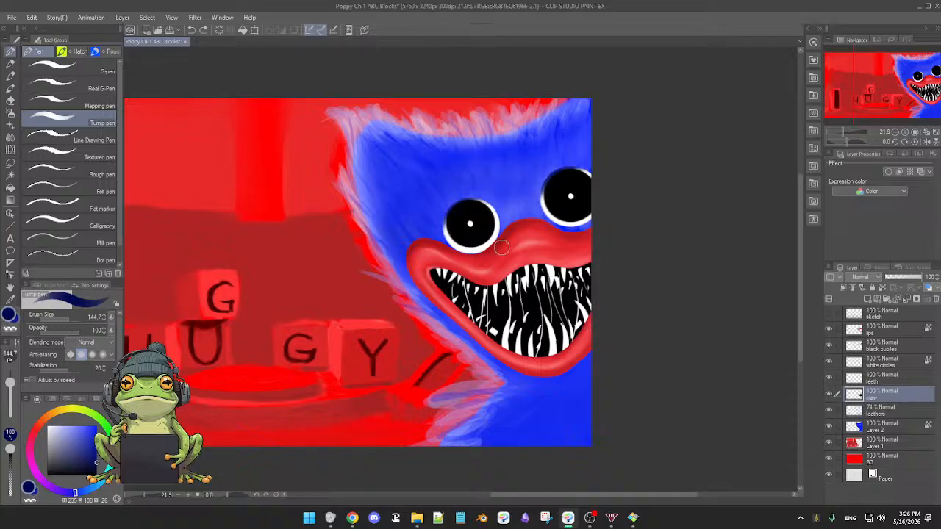
{"action": "scroll", "coordinate": [508, 248], "scroll_direction": "up", "scroll_amount": 1}
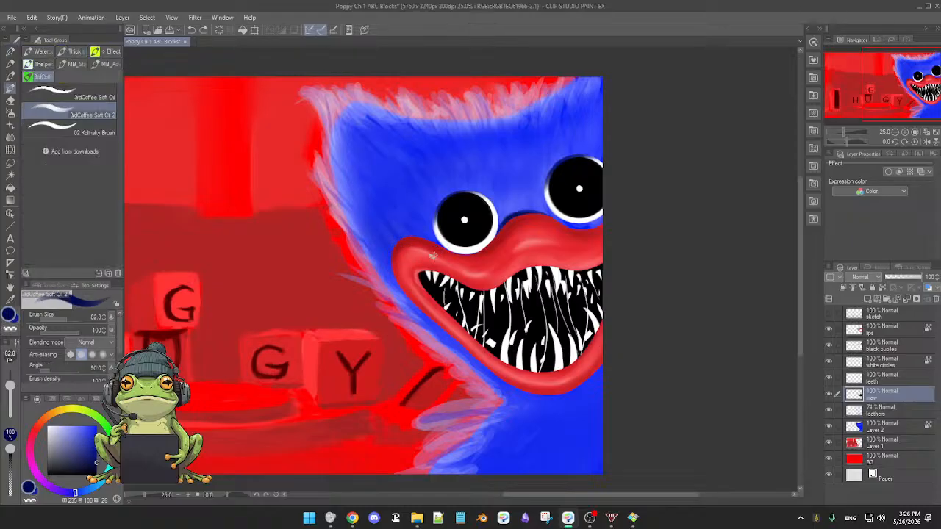
{"action": "key", "text": "b"}
{"action": "key", "text": "b"}
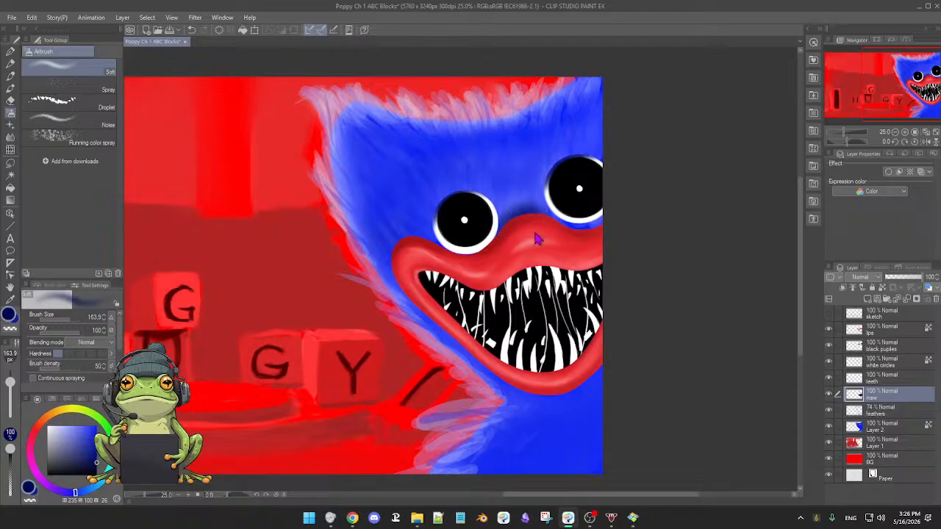
Blend the shadow between the eyes above the upper lip on the maw layer, using the Soft airbrush at size 107.3 with sampled blues.
{"action": "left_click_drag", "start_coordinate": [535, 234], "coordinate": [530, 233]}
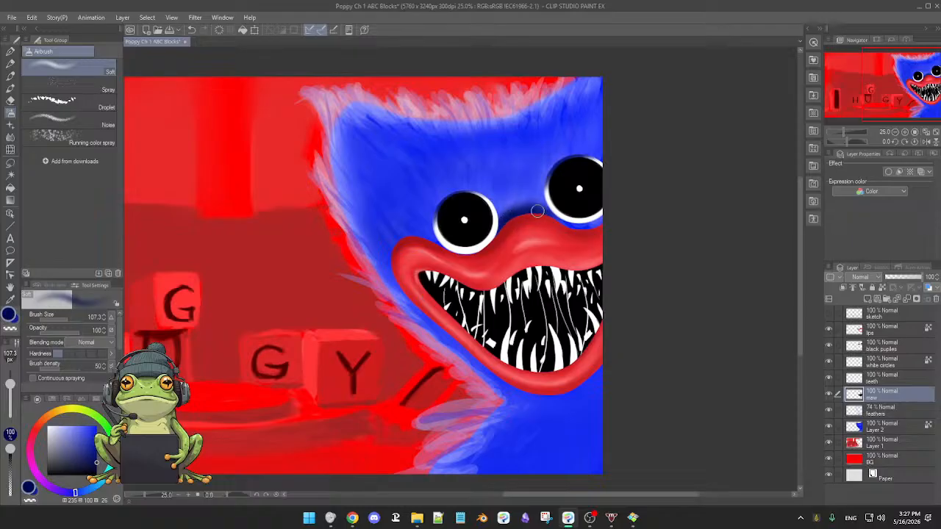
{"action": "left_click", "coordinate": [534, 194], "text": "alt"}
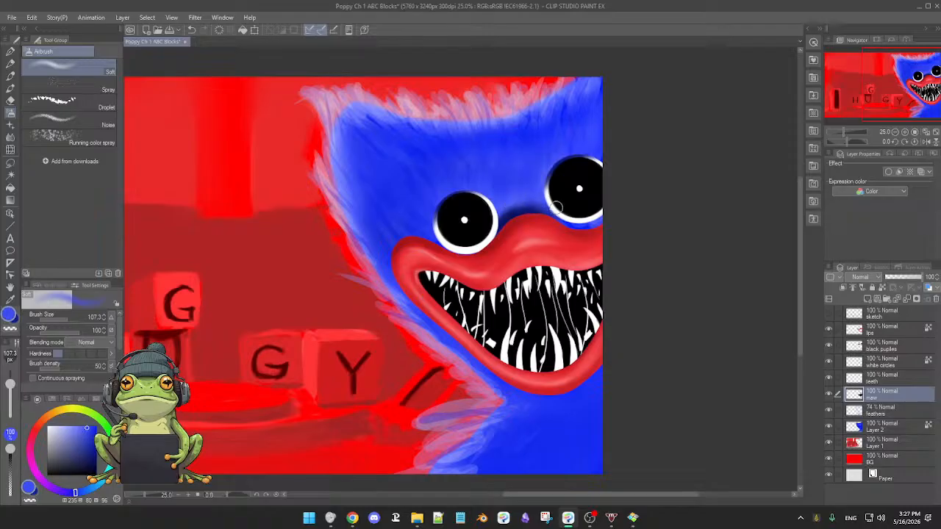
{"action": "left_click", "coordinate": [531, 208], "text": "alt"}
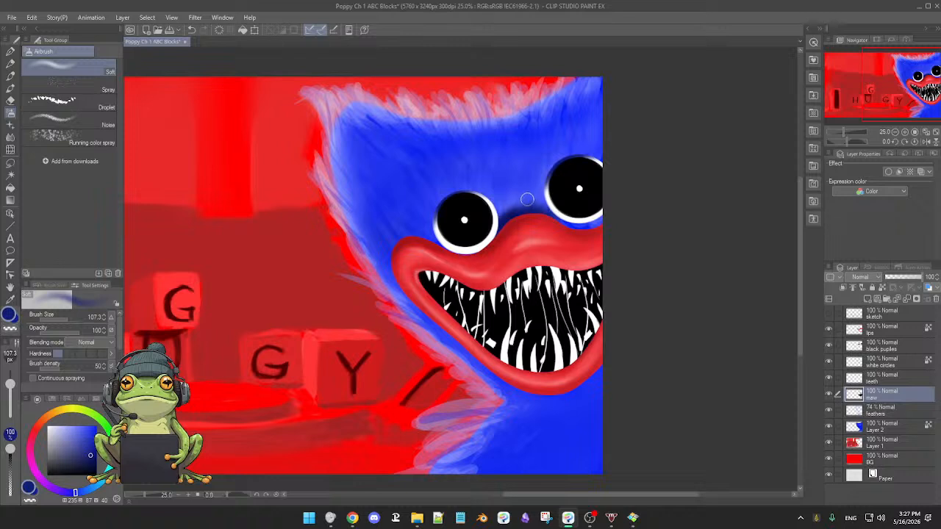
{"action": "left_click", "coordinate": [510, 197], "text": "alt"}
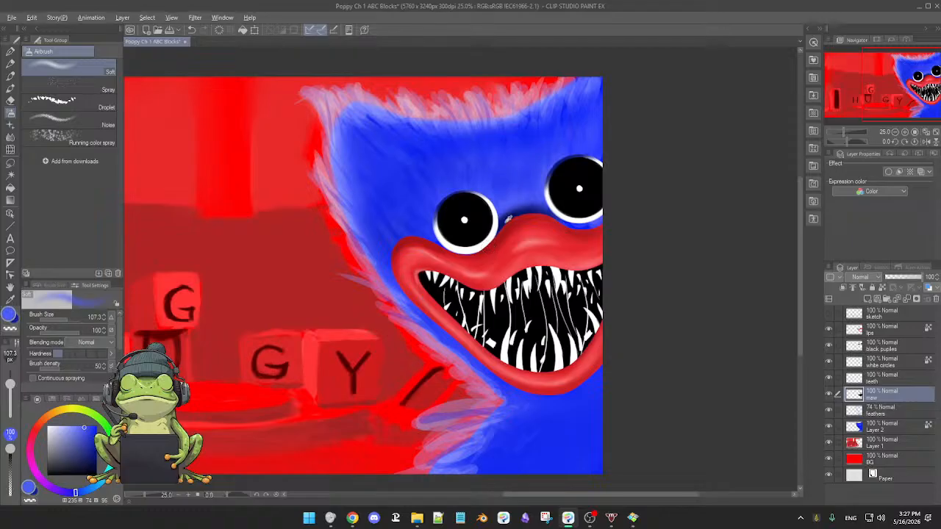
Airbrush a soft shadow on the blue fur beside the outer corner of the lips, using dark navy sampled from the face.
{"action": "left_click", "coordinate": [507, 219], "text": "alt"}
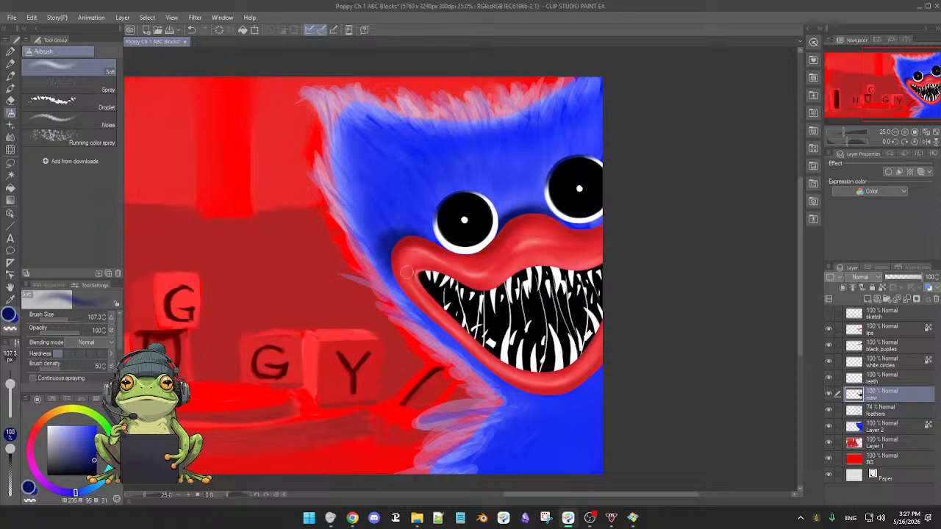
{"action": "left_click", "coordinate": [383, 255], "text": "alt"}
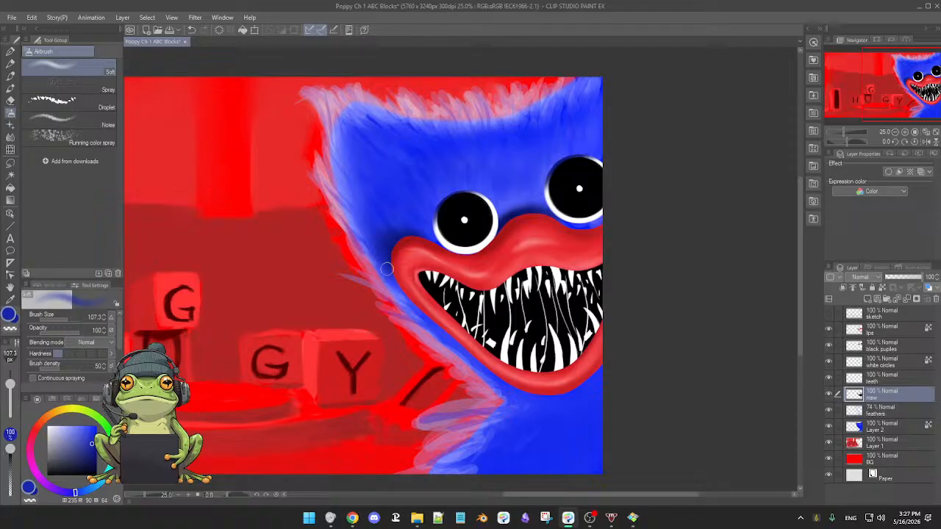
{"action": "left_click", "coordinate": [388, 248], "text": "alt"}
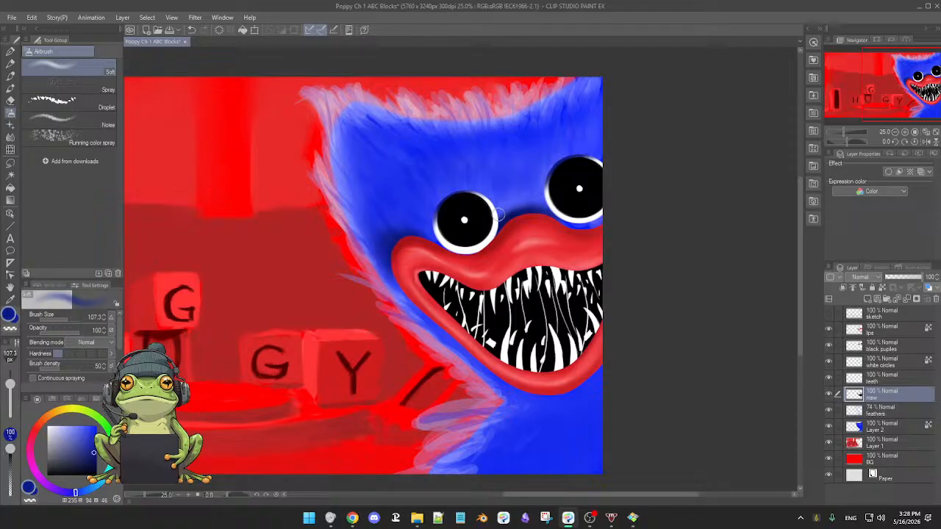
Airbrush soft navy shading around the upper edges of both eyes on the maw layer, increasing the brush size to 140.6.
{"action": "mouse_move", "coordinate": [542, 269]}
{"action": "left_mouse_down"}
{"action": "mouse_move", "coordinate": [514, 269]}
{"action": "mouse_move", "coordinate": [546, 268]}
{"action": "left_mouse_up"}
{"action": "left_click_drag", "start_coordinate": [601, 232], "coordinate": [535, 243]}
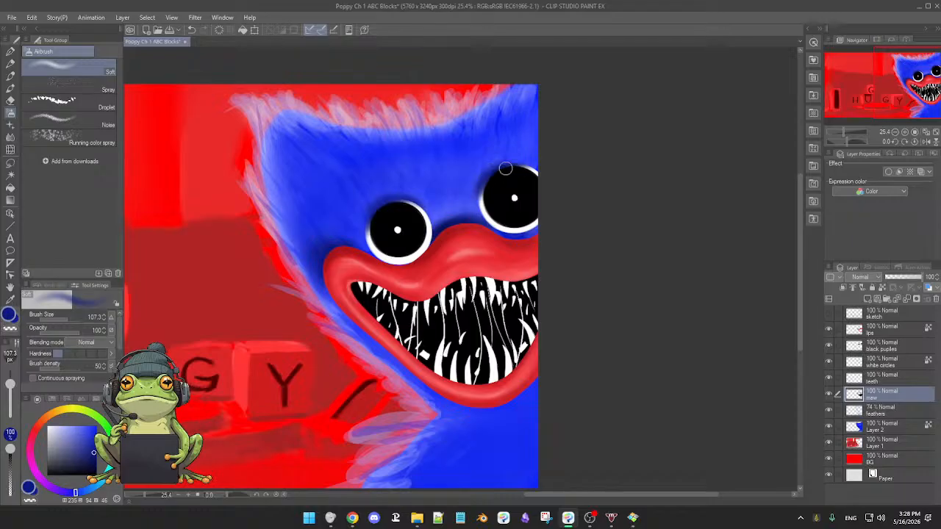
{"action": "left_click_drag", "start_coordinate": [496, 181], "coordinate": [500, 182]}
{"action": "left_click_drag", "start_coordinate": [491, 177], "coordinate": [501, 164]}
{"action": "key", "text": "bracketright"}
{"action": "key", "text": "bracketright"}
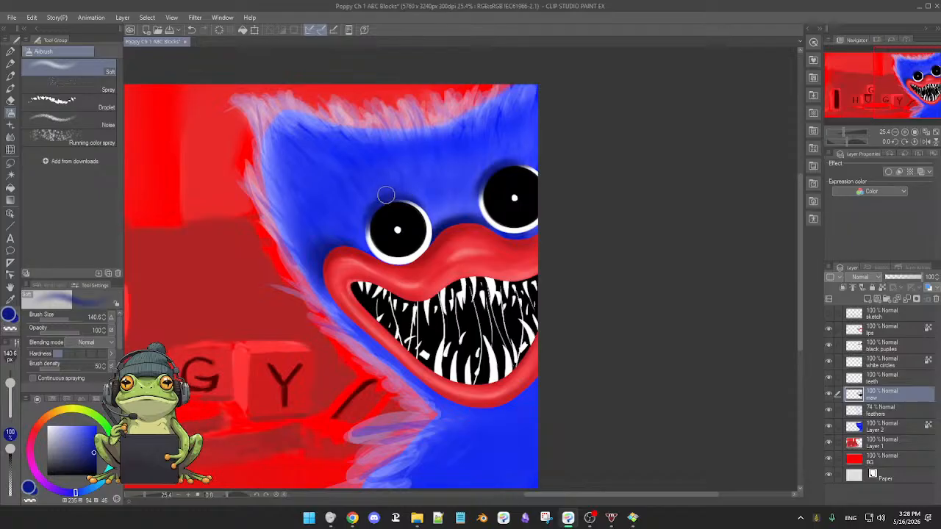
Compare the whole illustration with the black puplies layer hidden and shown.
{"action": "scroll", "coordinate": [428, 216], "scroll_direction": "down", "scroll_amount": 3}
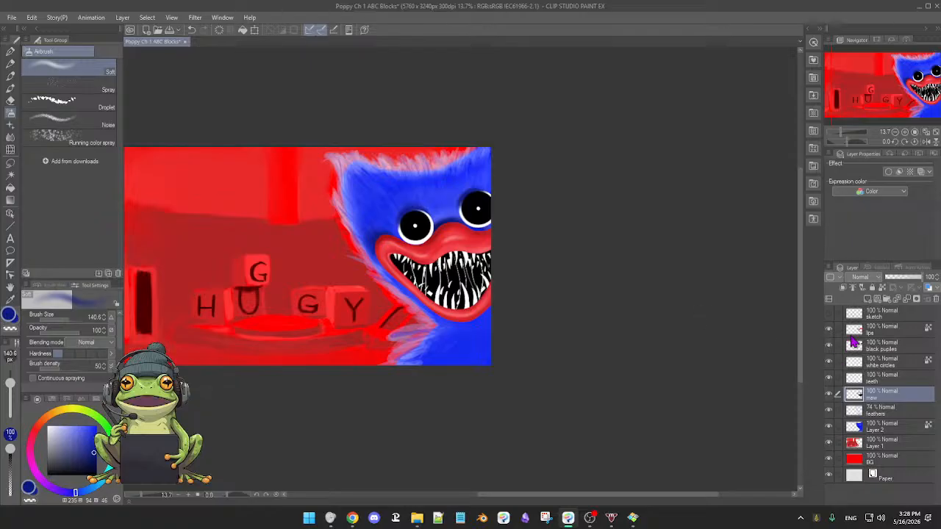
{"action": "left_click", "coordinate": [828, 345]}
{"action": "left_click", "coordinate": [828, 345]}
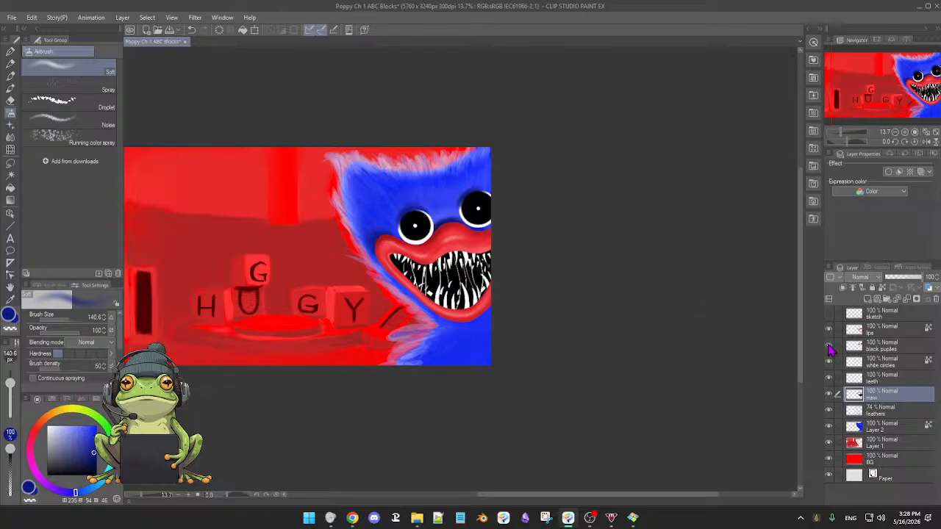
{"action": "left_click", "coordinate": [828, 346]}
{"action": "left_click", "coordinate": [828, 346]}
{"action": "left_click", "coordinate": [828, 346]}
{"action": "left_click", "coordinate": [828, 346]}
{"action": "left_click", "coordinate": [828, 346]}
{"action": "left_click", "coordinate": [829, 346]}
{"action": "left_click", "coordinate": [829, 346]}
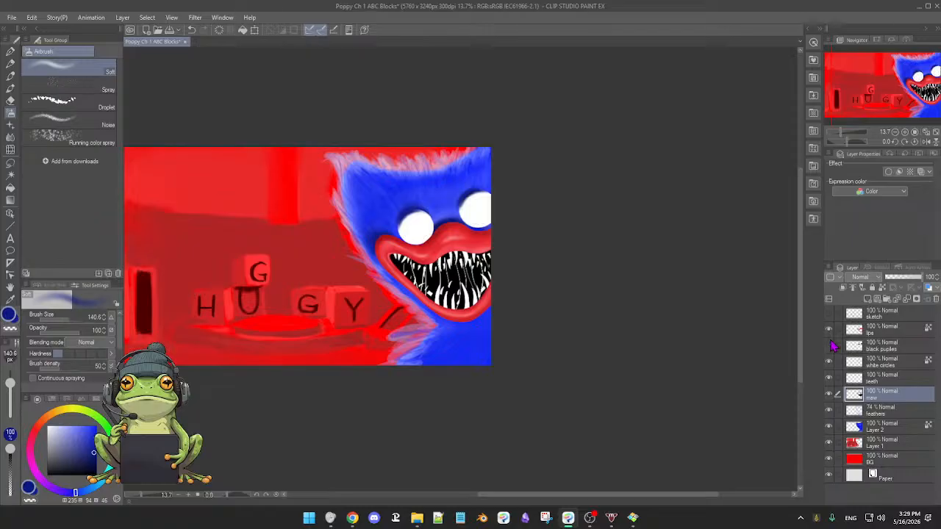
{"action": "left_click", "coordinate": [829, 346]}
{"action": "left_click", "coordinate": [829, 346]}
{"action": "left_click", "coordinate": [829, 346]}
{"action": "left_click", "coordinate": [829, 346]}
{"action": "left_click", "coordinate": [828, 346]}
{"action": "left_click", "coordinate": [829, 346]}
{"action": "left_click", "coordinate": [829, 347]}
{"action": "left_click", "coordinate": [829, 347]}
{"action": "left_click", "coordinate": [829, 346]}
{"action": "left_click", "coordinate": [829, 346]}
{"action": "left_click", "coordinate": [829, 347]}
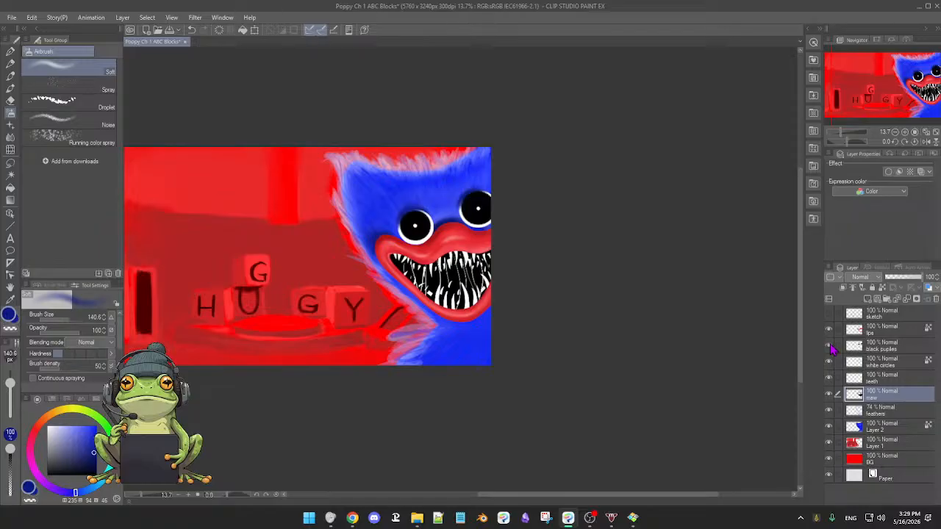
Bring the Honeyview reference image maxresdefault.jpg beside the painted head, compare the two, and move it away from the canvas.
{"action": "mouse_move", "coordinate": [558, 307]}
{"action": "left_mouse_down"}
{"action": "mouse_move", "coordinate": [575, 324]}
{"action": "mouse_move", "coordinate": [580, 309]}
{"action": "left_mouse_up"}
{"action": "left_click_drag", "start_coordinate": [580, 266], "coordinate": [645, 328]}
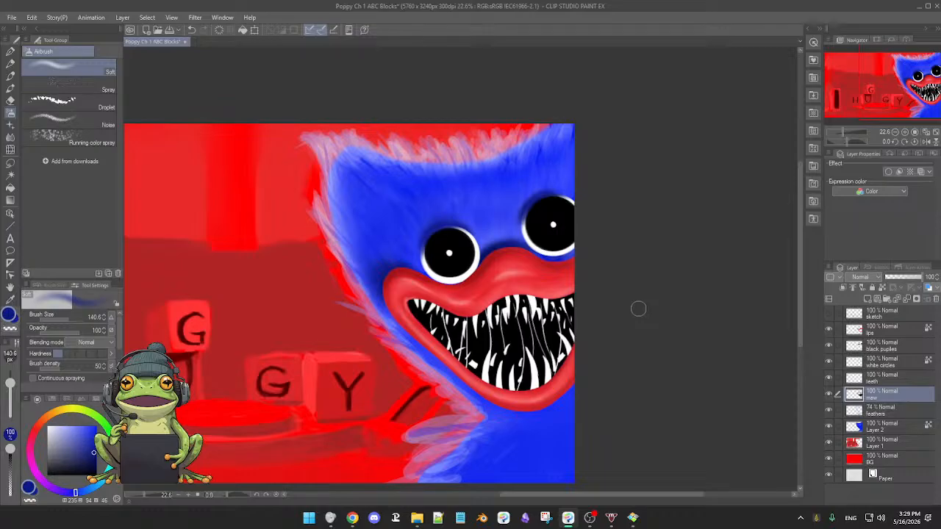
{"action": "left_click_drag", "start_coordinate": [639, 330], "coordinate": [634, 327]}
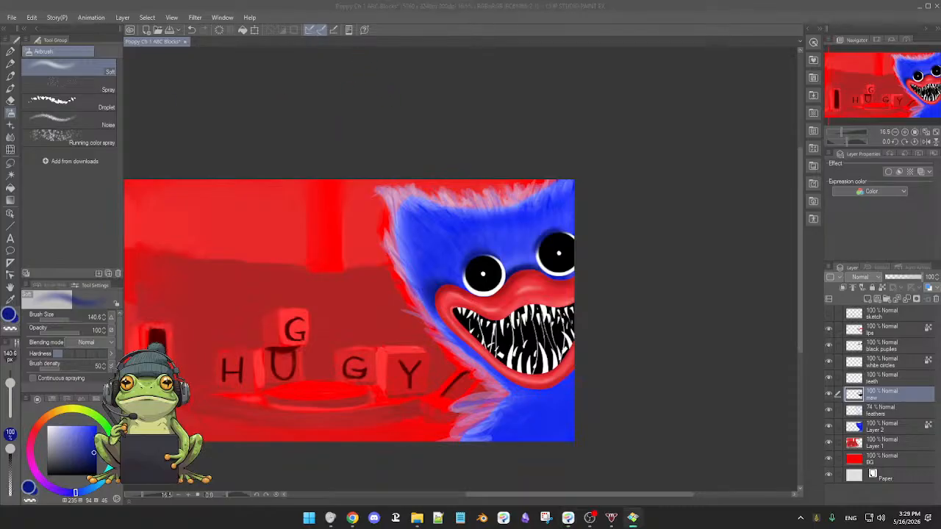
{"action": "left_click_drag", "start_coordinate": [0, 103], "coordinate": [443, 91]}
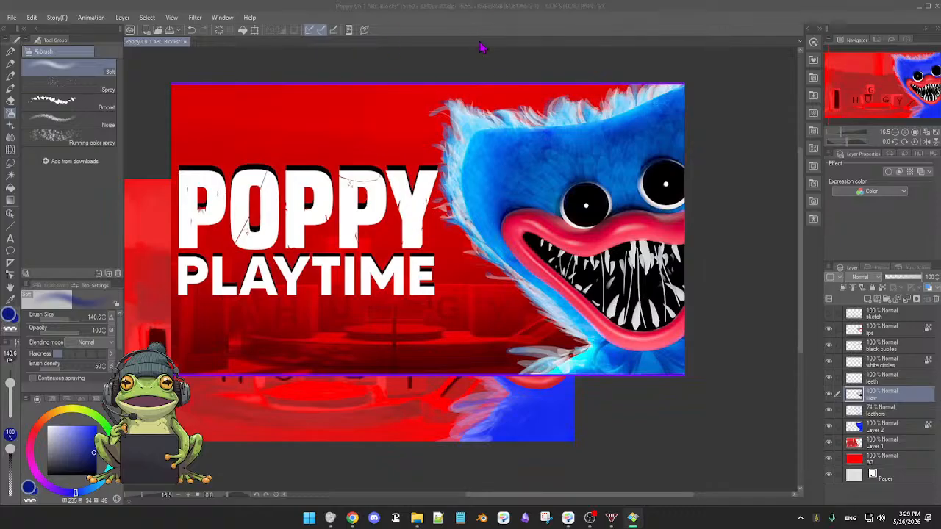
{"action": "mouse_move", "coordinate": [498, 86]}
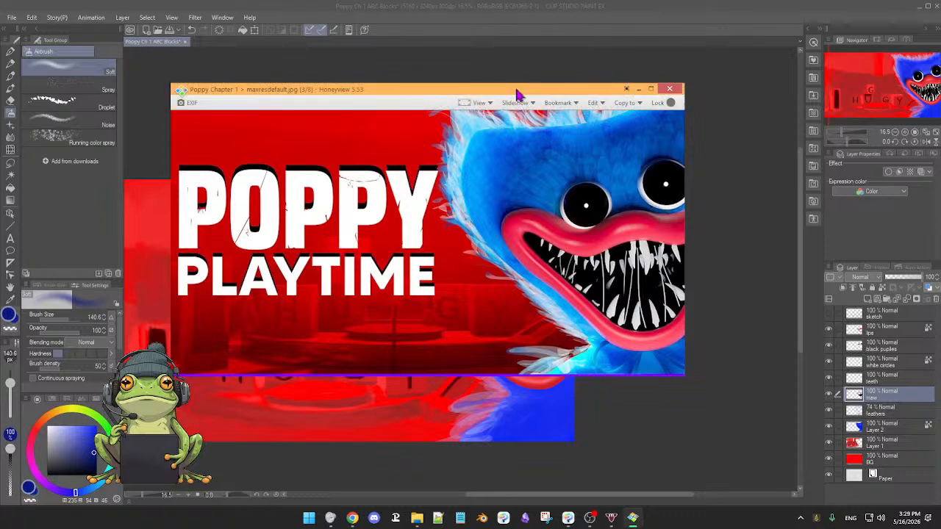
{"action": "left_click_drag", "start_coordinate": [515, 93], "coordinate": [186, 164]}
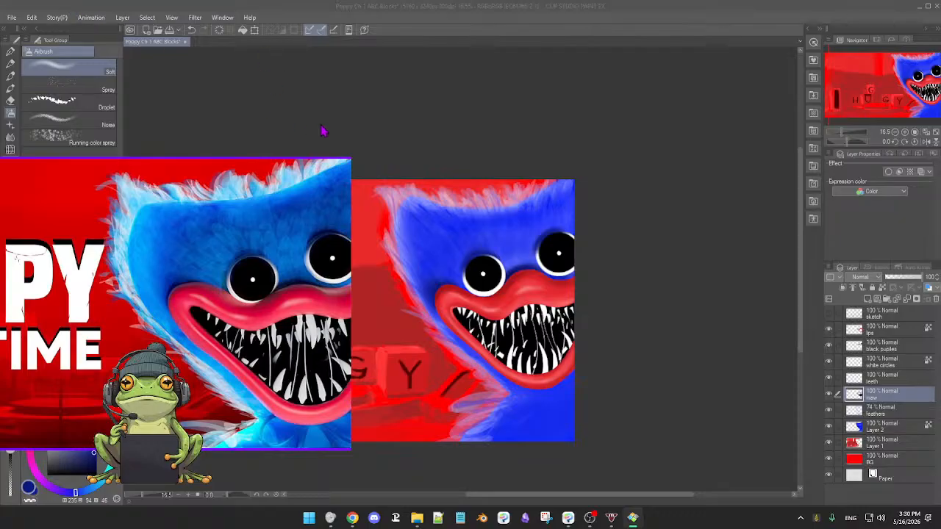
{"action": "left_click_drag", "start_coordinate": [351, 156], "coordinate": [309, 175]}
{"action": "left_click_drag", "start_coordinate": [158, 191], "coordinate": [163, 186]}
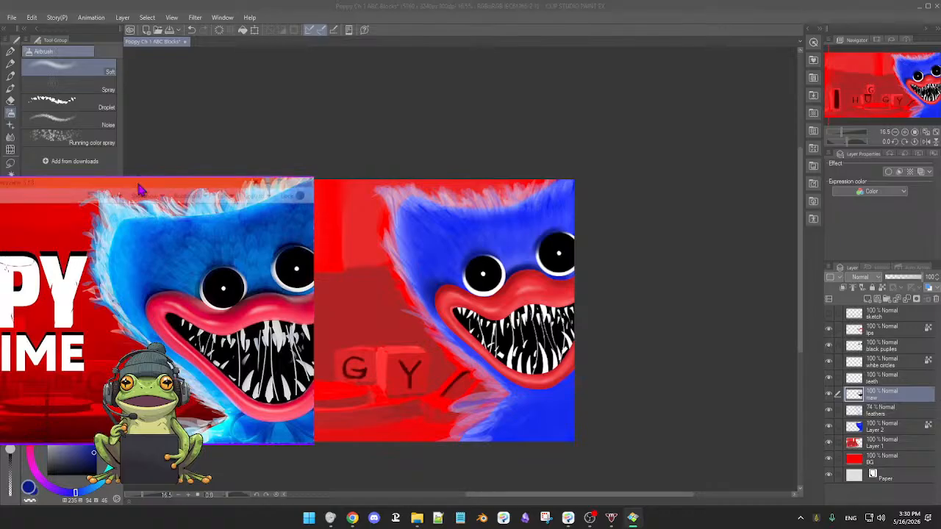
{"action": "left_click_drag", "start_coordinate": [143, 184], "coordinate": [0, 111]}
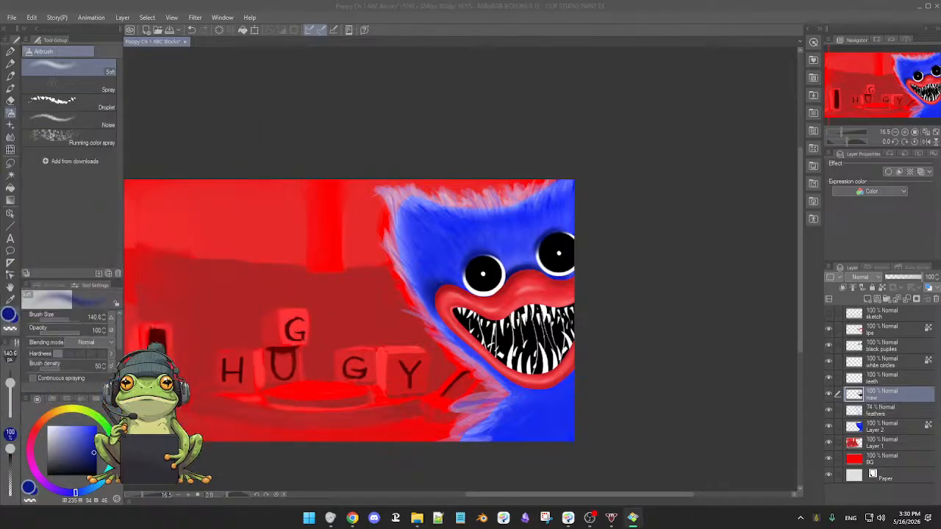
{"action": "left_click", "coordinate": [350, 191]}
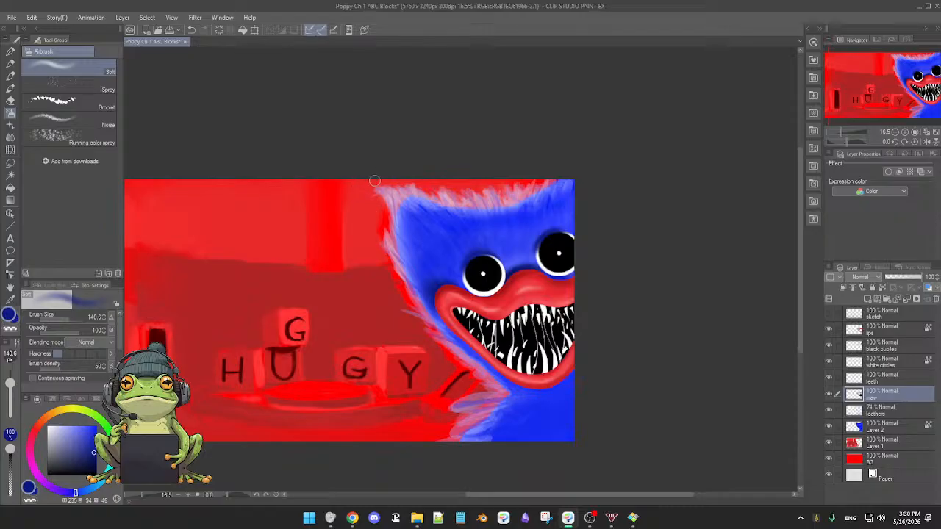
Add Layer 2 and the feathers, teeth, white circles, black puplies, lips and sketch layers to the selection with the maw layer.
{"action": "left_click_drag", "start_coordinate": [356, 220], "coordinate": [425, 195]}
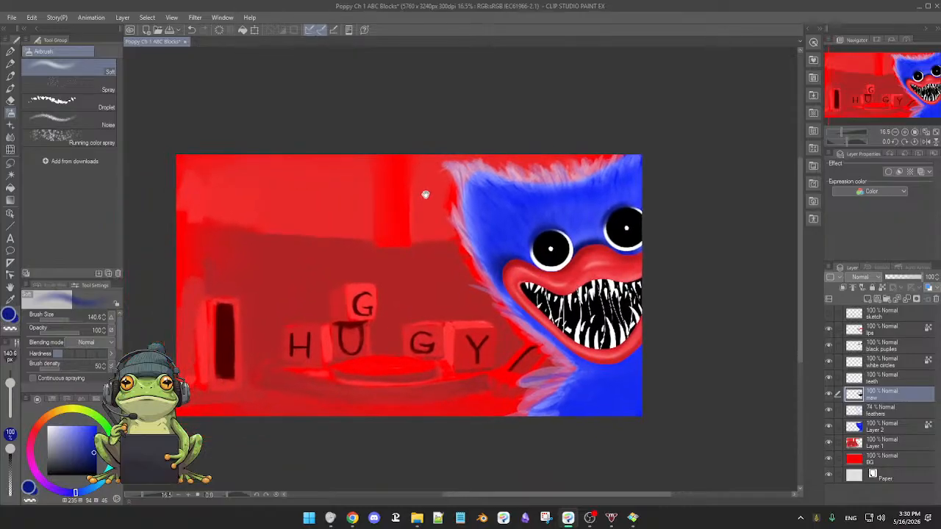
{"action": "left_click_drag", "start_coordinate": [439, 247], "coordinate": [442, 249]}
{"action": "mouse_move", "coordinate": [442, 249]}
{"action": "left_mouse_down"}
{"action": "mouse_move", "coordinate": [434, 250]}
{"action": "mouse_move", "coordinate": [449, 250]}
{"action": "left_mouse_up"}
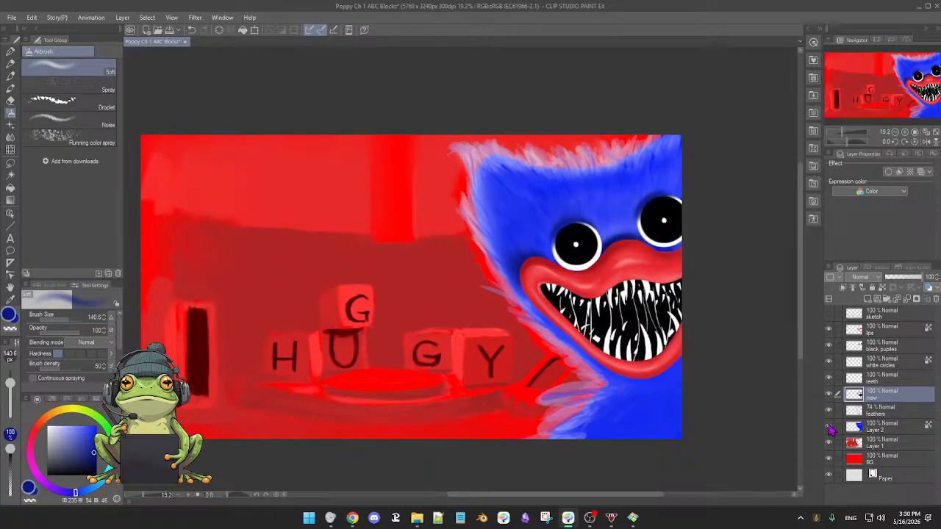
{"action": "left_click", "coordinate": [829, 428]}
{"action": "left_click", "coordinate": [829, 427]}
{"action": "left_click", "coordinate": [840, 412]}
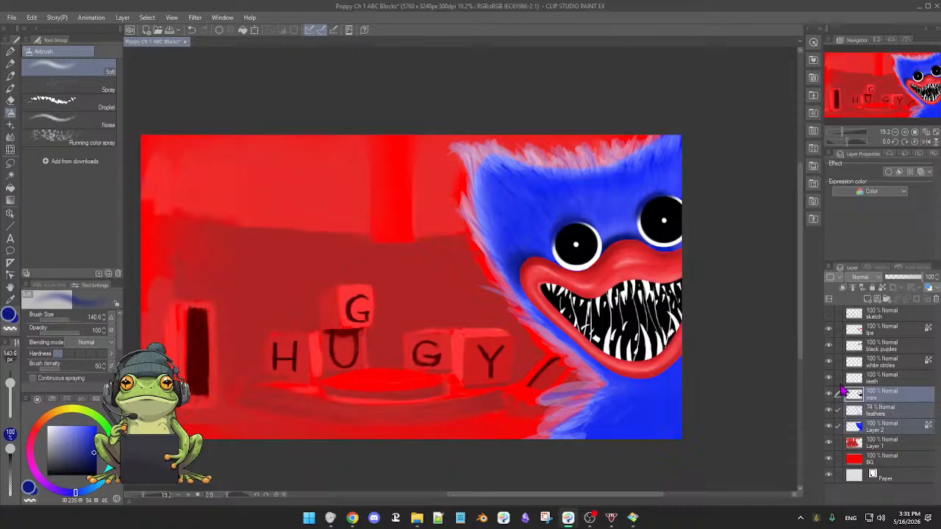
{"action": "left_click", "coordinate": [838, 378]}
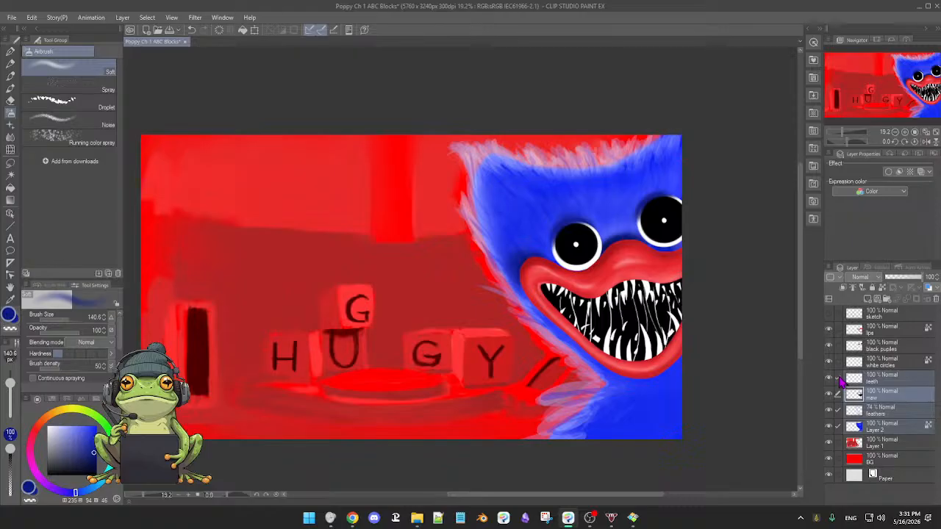
{"action": "left_click", "coordinate": [839, 362]}
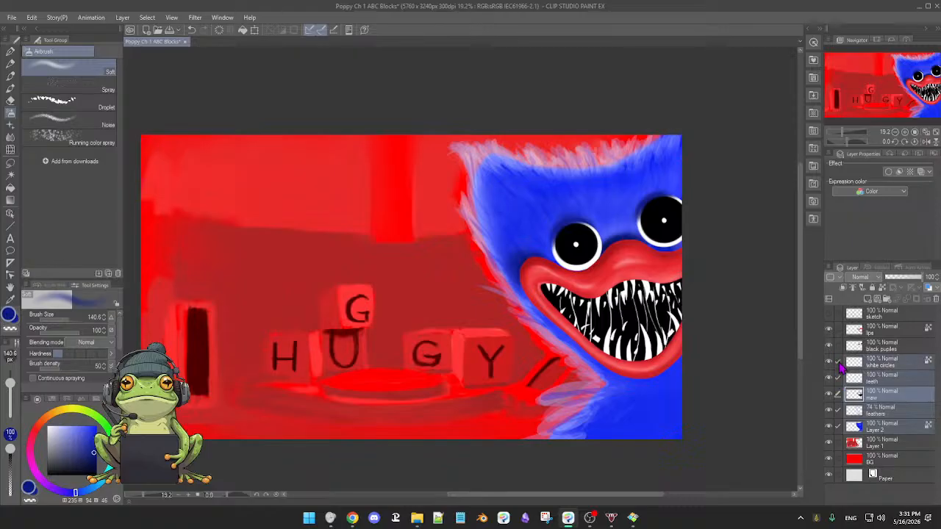
{"action": "left_click", "coordinate": [837, 346]}
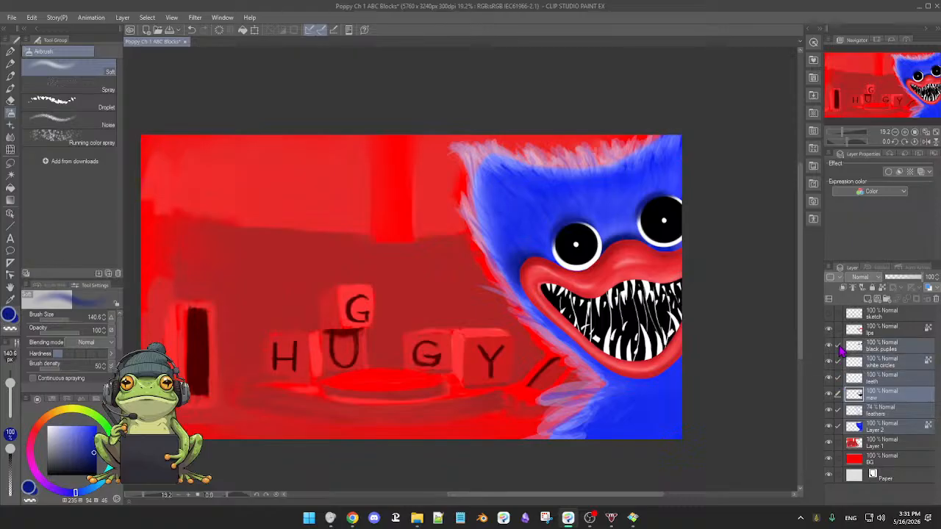
{"action": "left_click", "coordinate": [838, 334]}
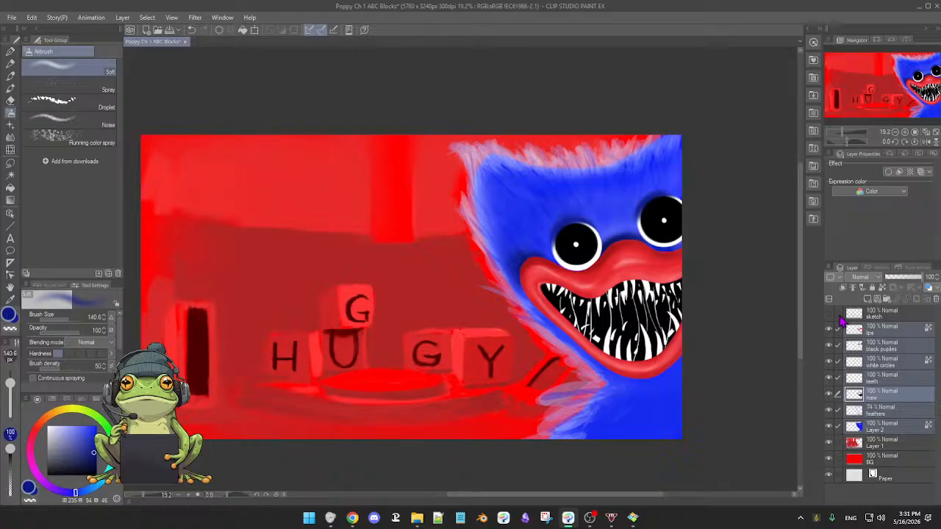
{"action": "left_click", "coordinate": [837, 315]}
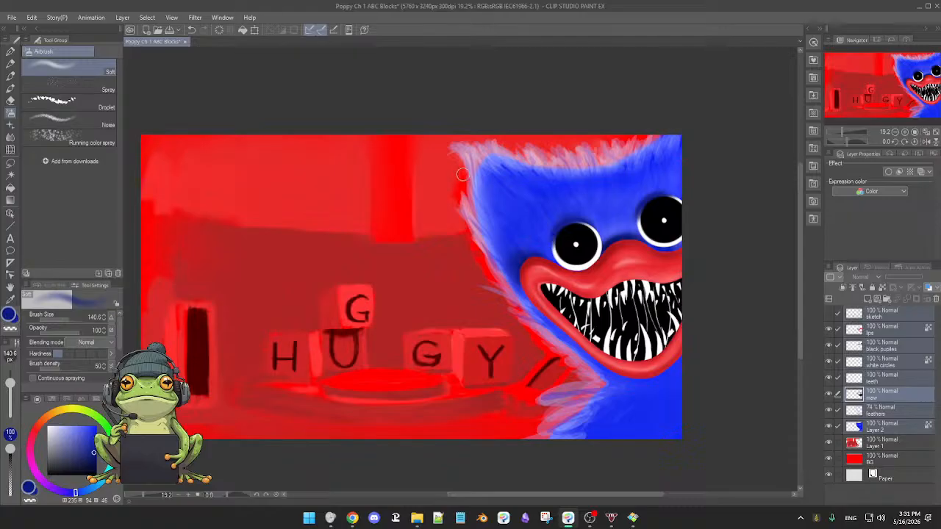
{"action": "key", "text": "m"}
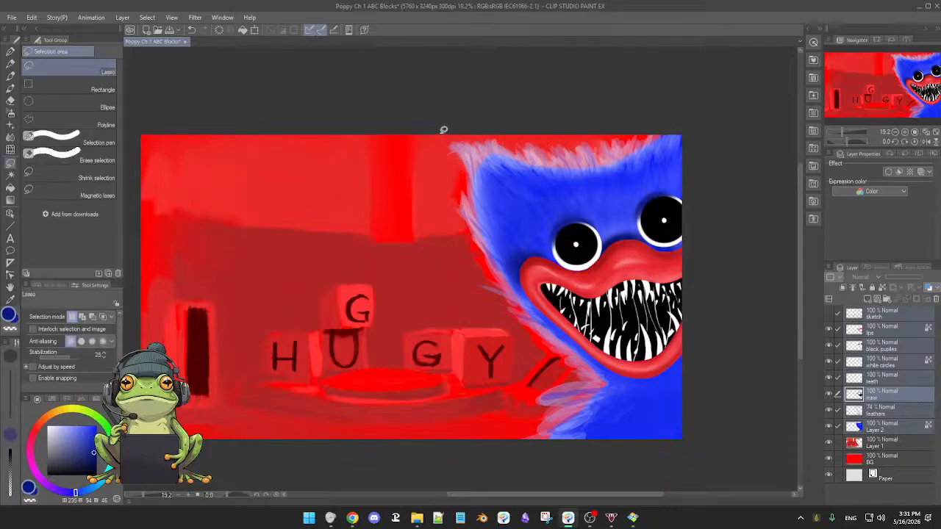
{"action": "mouse_move", "coordinate": [443, 129]}
{"action": "left_mouse_down"}
{"action": "mouse_move", "coordinate": [458, 297]}
{"action": "mouse_move", "coordinate": [521, 356]}
{"action": "mouse_move", "coordinate": [510, 421]}
{"action": "mouse_move", "coordinate": [521, 455]}
{"action": "mouse_move", "coordinate": [594, 464]}
{"action": "mouse_move", "coordinate": [680, 458]}
{"action": "mouse_move", "coordinate": [715, 439]}
{"action": "mouse_move", "coordinate": [741, 369]}
{"action": "left_mouse_up"}
{"action": "key", "text": "b"}
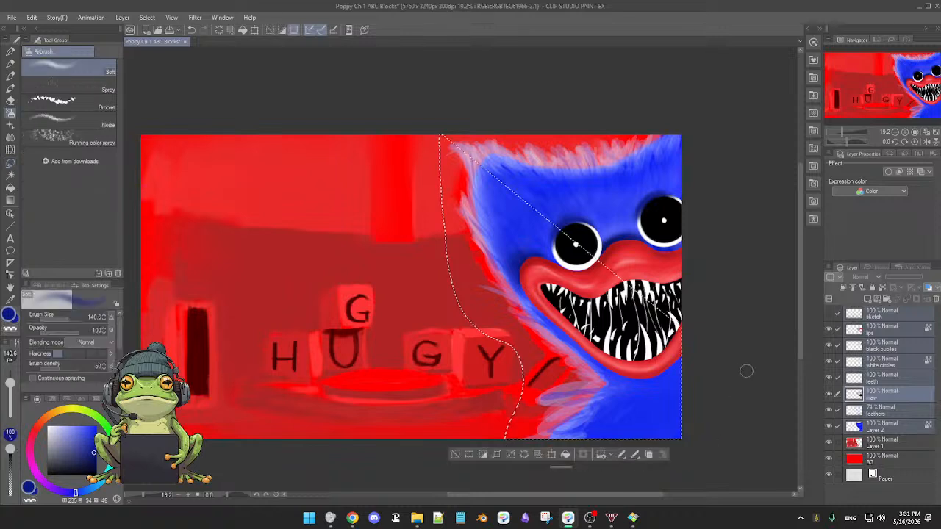
{"action": "left_click", "coordinate": [455, 454]}
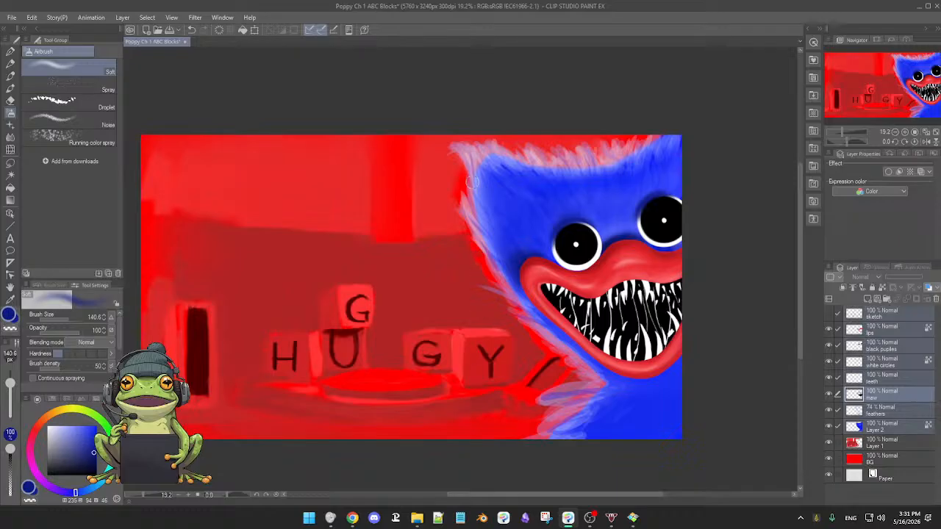
Lasso the whole blue character closely along its outer fur edge, from the top of the canvas down to the neck.
{"action": "key", "text": "m"}
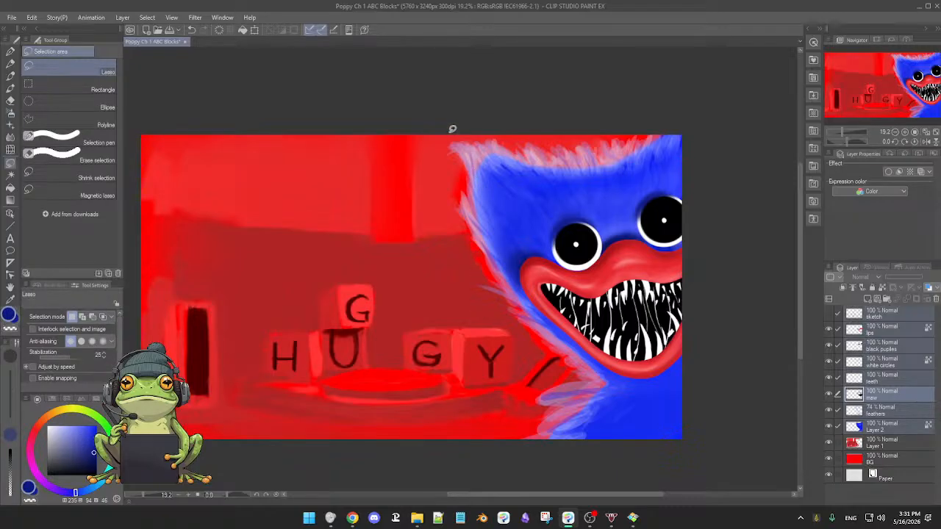
{"action": "mouse_move", "coordinate": [447, 137]}
{"action": "left_mouse_down"}
{"action": "mouse_move", "coordinate": [459, 219]}
{"action": "mouse_move", "coordinate": [489, 266]}
{"action": "mouse_move", "coordinate": [480, 280]}
{"action": "mouse_move", "coordinate": [526, 325]}
{"action": "left_mouse_up"}
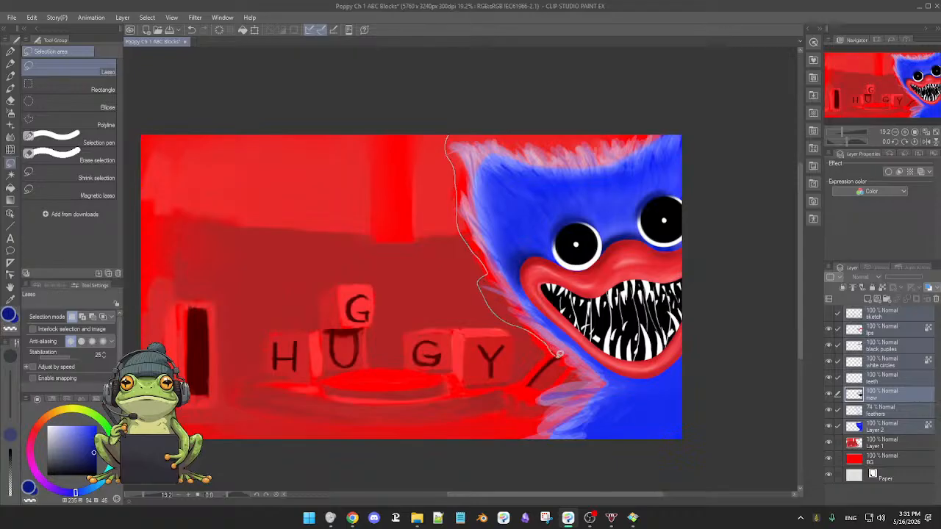
{"action": "mouse_move", "coordinate": [559, 355]}
{"action": "left_mouse_down"}
{"action": "mouse_move", "coordinate": [574, 367]}
{"action": "mouse_move", "coordinate": [543, 390]}
{"action": "left_mouse_up"}
{"action": "mouse_move", "coordinate": [536, 421]}
{"action": "left_mouse_down"}
{"action": "mouse_move", "coordinate": [551, 468]}
{"action": "mouse_move", "coordinate": [705, 434]}
{"action": "mouse_move", "coordinate": [732, 297]}
{"action": "mouse_move", "coordinate": [738, 167]}
{"action": "mouse_move", "coordinate": [709, 105]}
{"action": "mouse_move", "coordinate": [640, 83]}
{"action": "mouse_move", "coordinate": [475, 122]}
{"action": "left_mouse_up"}
{"action": "key", "text": "b"}
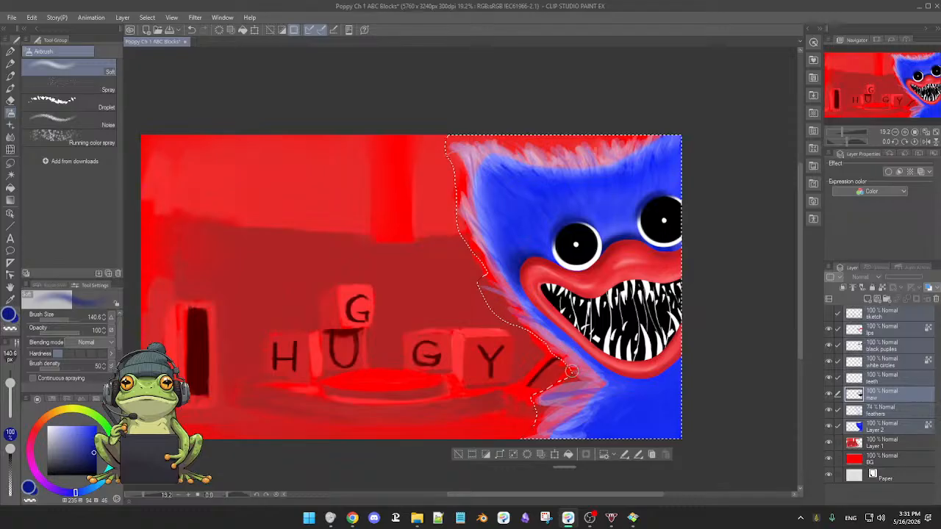
Scale up the selected blue character towards the lower left, keeping its upper-right corner in place, and apply the transformation.
{"action": "left_click", "coordinate": [555, 455]}
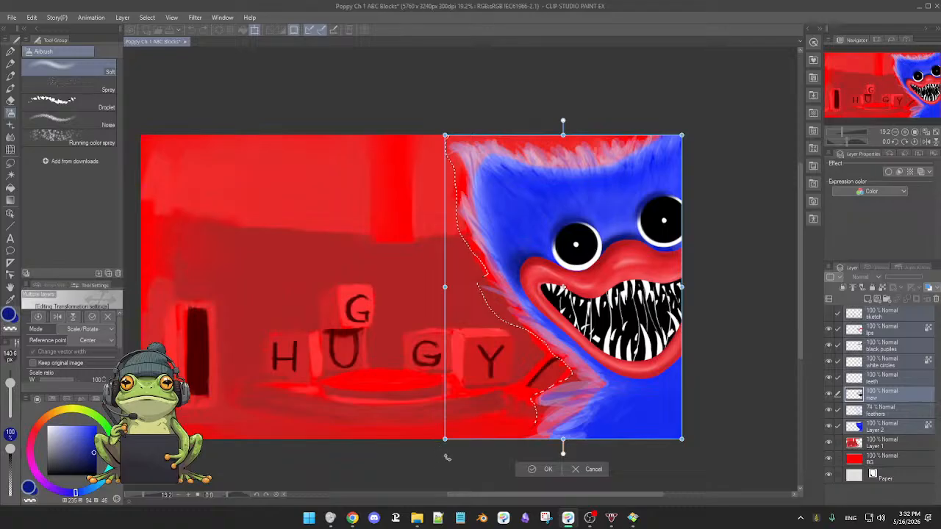
{"action": "left_click_drag", "start_coordinate": [445, 440], "coordinate": [405, 466]}
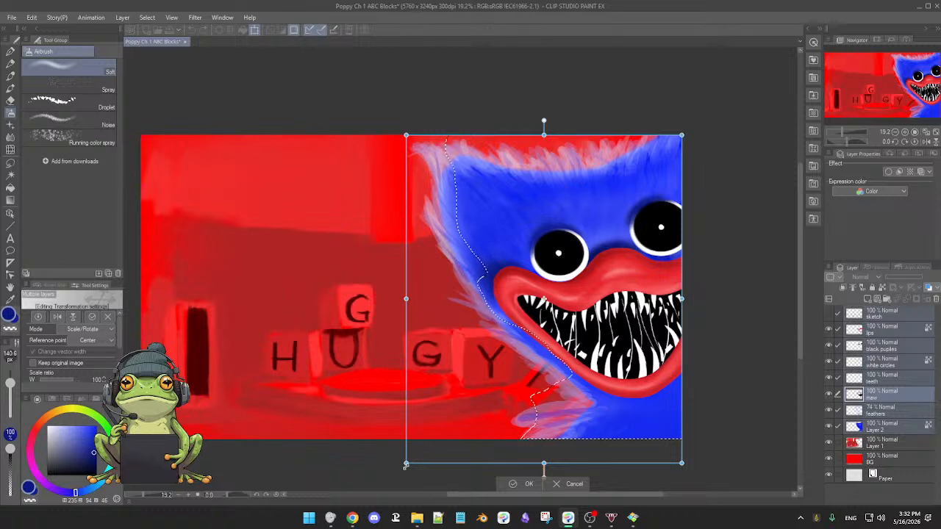
{"action": "left_click_drag", "start_coordinate": [406, 464], "coordinate": [399, 473]}
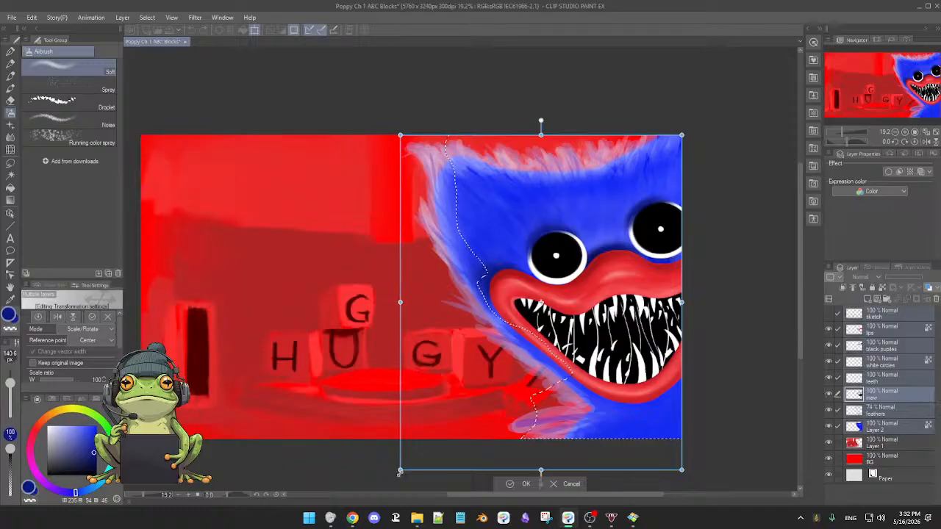
{"action": "mouse_move", "coordinate": [399, 473]}
{"action": "left_mouse_down"}
{"action": "mouse_move", "coordinate": [403, 487]}
{"action": "mouse_move", "coordinate": [389, 485]}
{"action": "mouse_move", "coordinate": [402, 487]}
{"action": "left_mouse_up"}
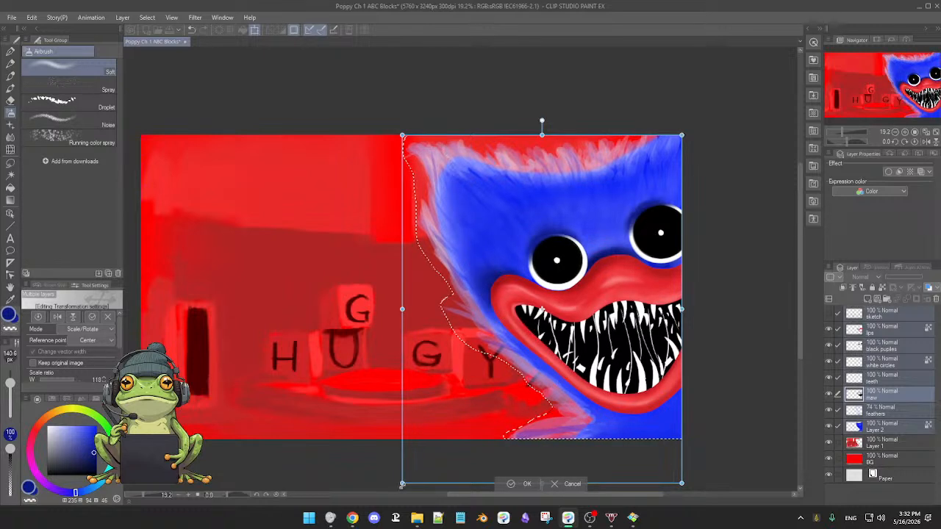
{"action": "left_click", "coordinate": [524, 484]}
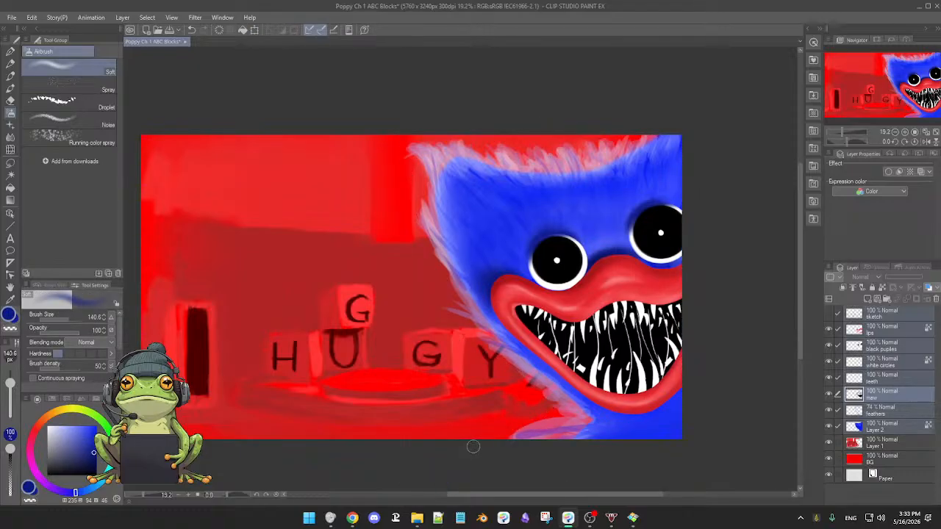
Bring the Honeyview reference maxresdefault.jpg beside the painting, match its size, compare the faces, and move it away from the canvas.
{"action": "scroll", "coordinate": [473, 446], "scroll_direction": "down", "scroll_amount": 3}
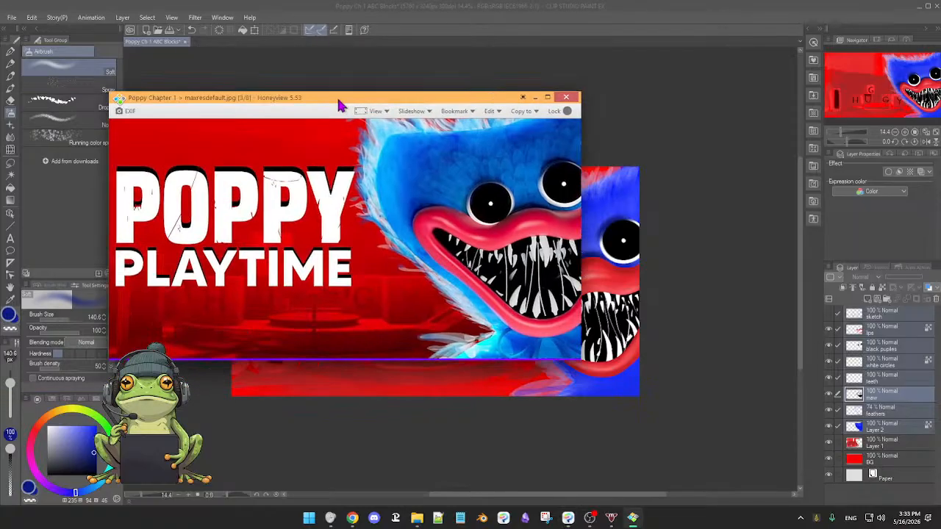
{"action": "left_click_drag", "start_coordinate": [336, 95], "coordinate": [177, 158]}
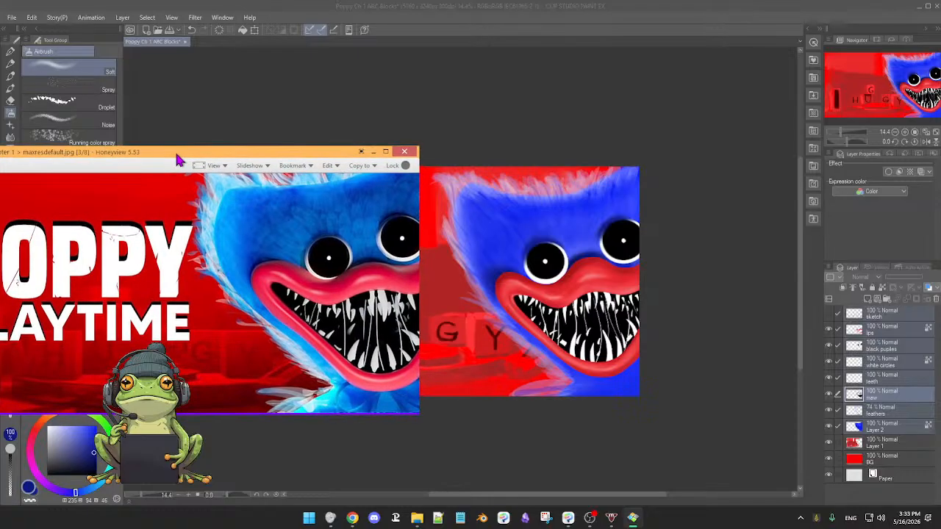
{"action": "left_click_drag", "start_coordinate": [417, 146], "coordinate": [384, 170]}
{"action": "left_click_drag", "start_coordinate": [253, 177], "coordinate": [289, 158]}
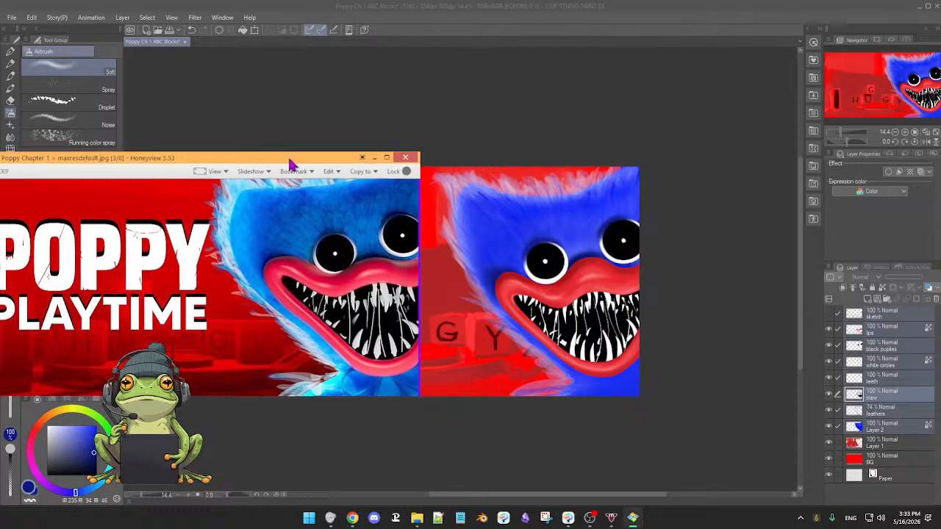
{"action": "left_click_drag", "start_coordinate": [421, 152], "coordinate": [383, 167]}
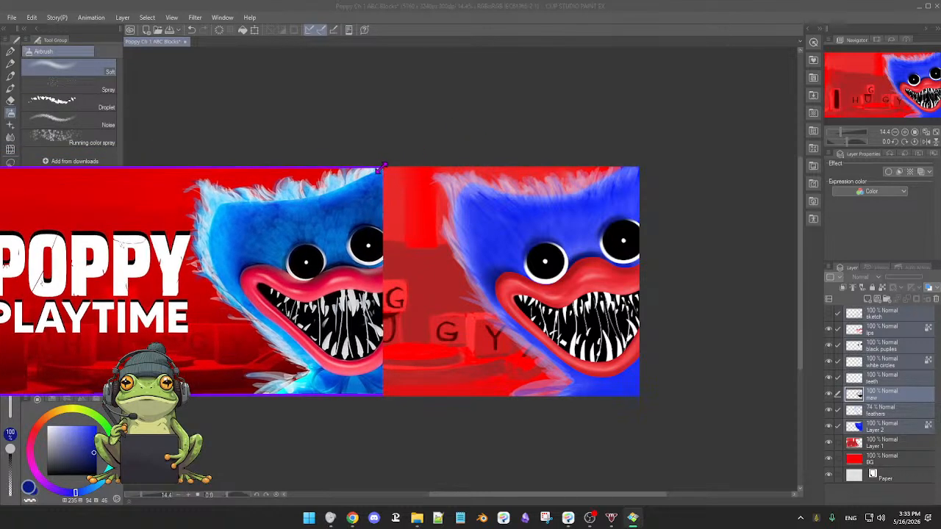
{"action": "left_click_drag", "start_coordinate": [250, 173], "coordinate": [291, 172]}
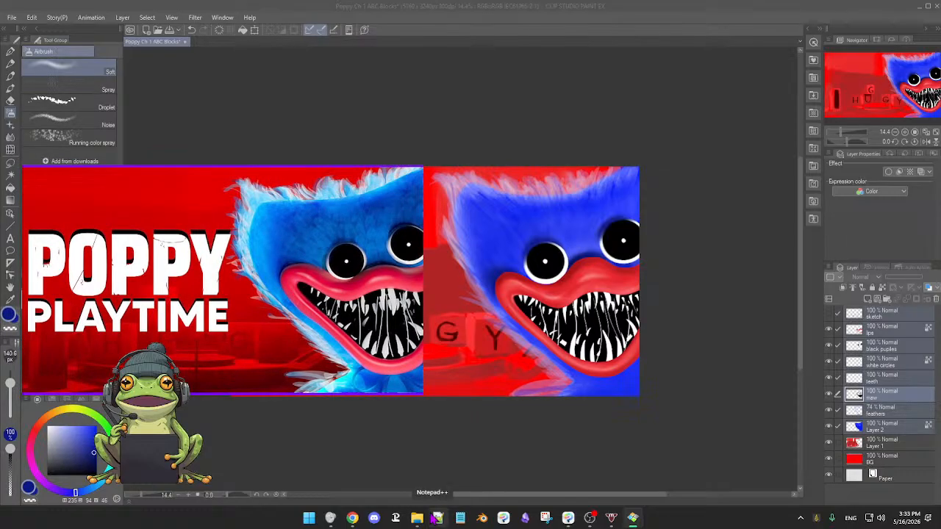
{"action": "mouse_move", "coordinate": [430, 522]}
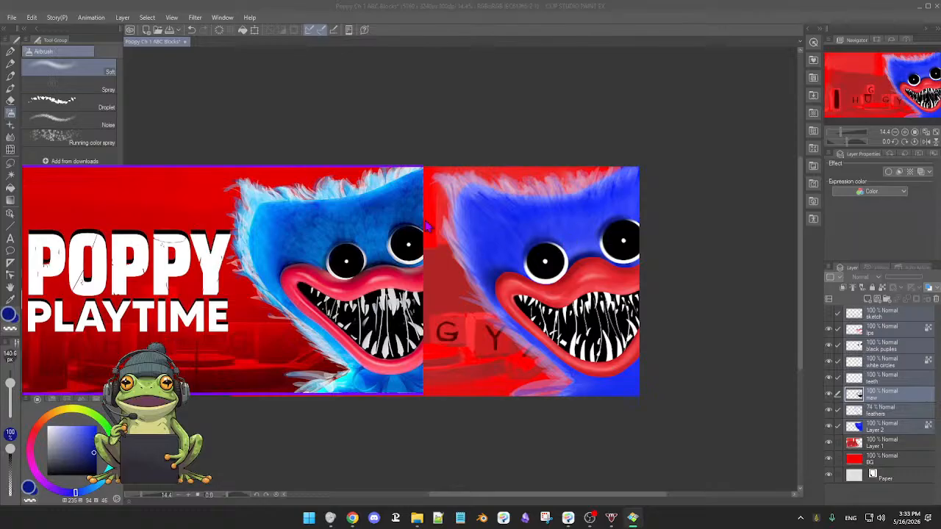
{"action": "mouse_move", "coordinate": [312, 167]}
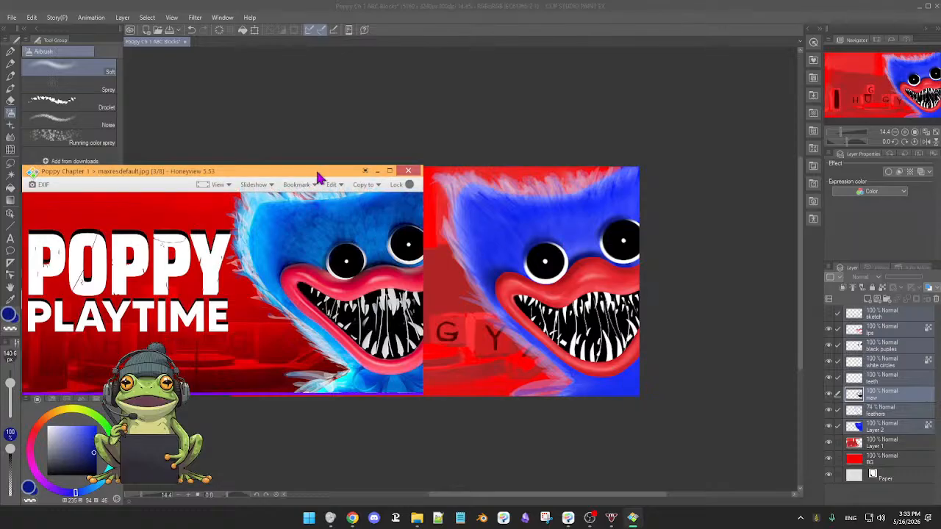
{"action": "left_click_drag", "start_coordinate": [319, 176], "coordinate": [0, 180]}
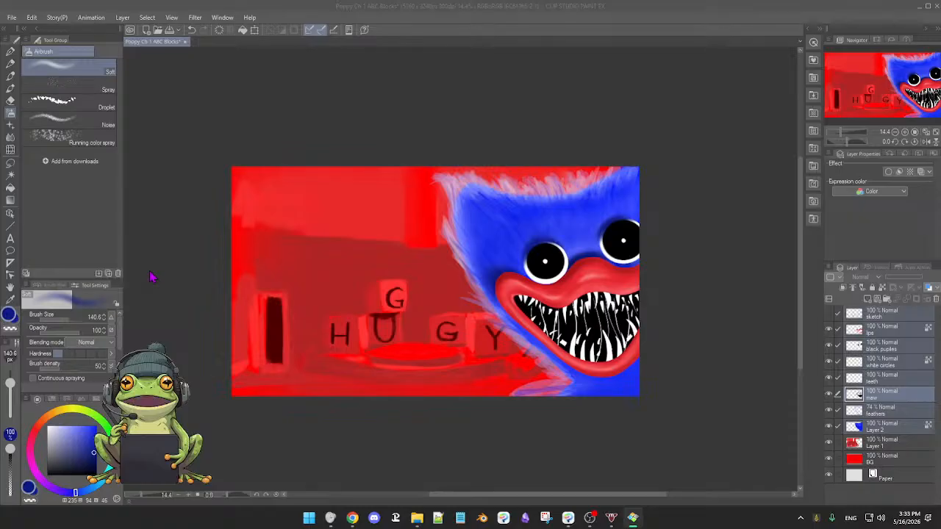
{"action": "left_click", "coordinate": [531, 88]}
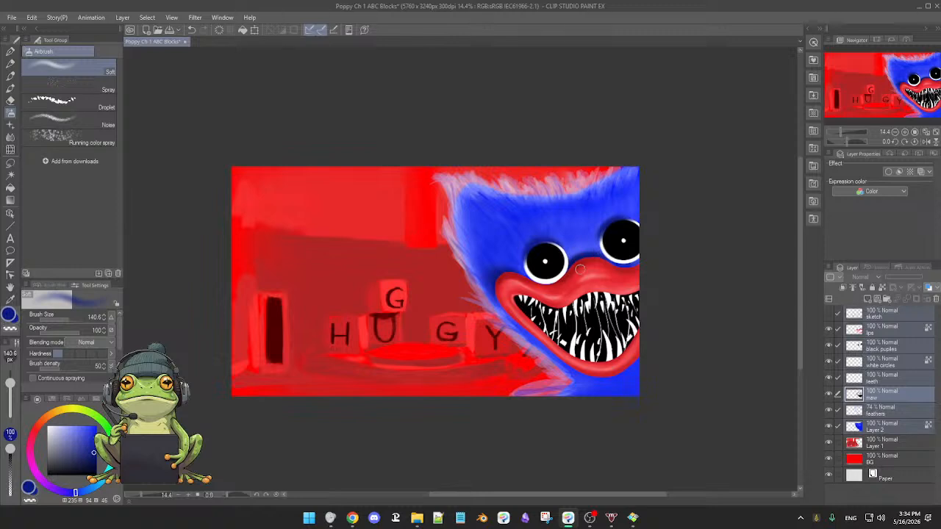
Compare the face with Layer 2 and the feathers layer hidden and shown, and make feathers the active layer.
{"action": "left_click_drag", "start_coordinate": [653, 330], "coordinate": [660, 331]}
{"action": "mouse_move", "coordinate": [551, 339]}
{"action": "left_mouse_down"}
{"action": "mouse_move", "coordinate": [618, 342]}
{"action": "mouse_move", "coordinate": [604, 347]}
{"action": "left_mouse_up"}
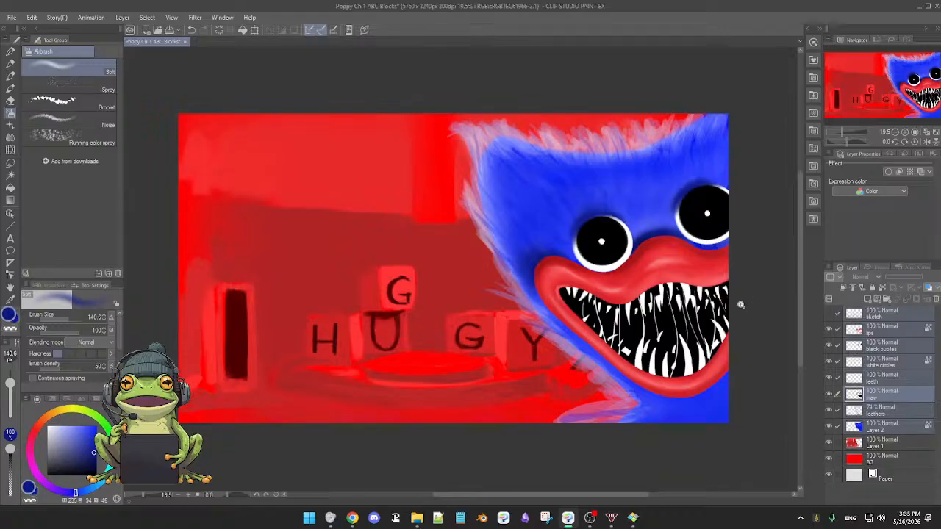
{"action": "left_click_drag", "start_coordinate": [741, 304], "coordinate": [742, 306]}
{"action": "left_click_drag", "start_coordinate": [650, 315], "coordinate": [669, 325]}
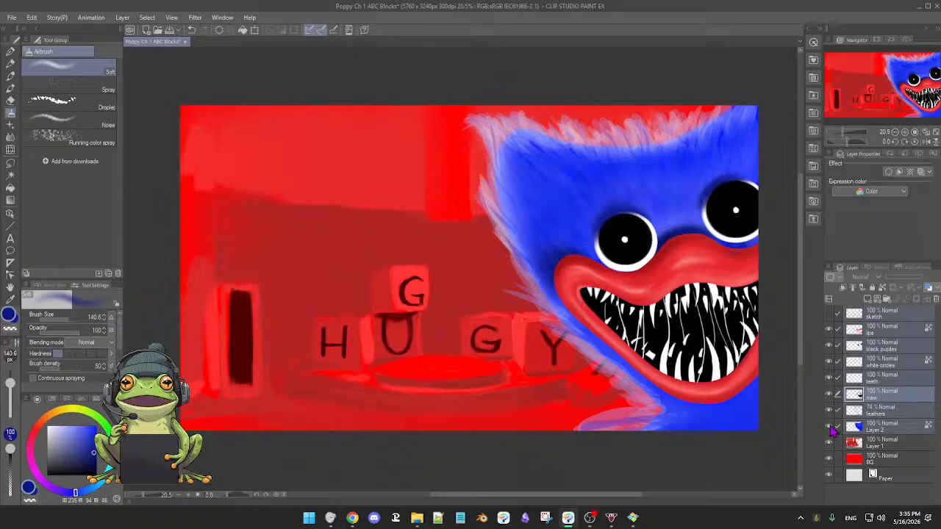
{"action": "left_click", "coordinate": [829, 427]}
{"action": "left_click", "coordinate": [829, 427]}
{"action": "left_click", "coordinate": [829, 427]}
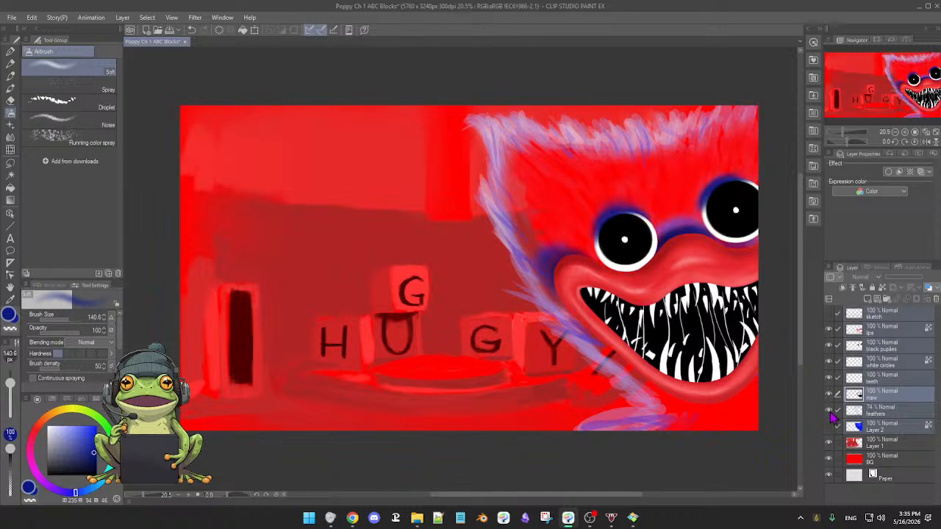
{"action": "left_click", "coordinate": [829, 410]}
{"action": "left_click", "coordinate": [829, 410]}
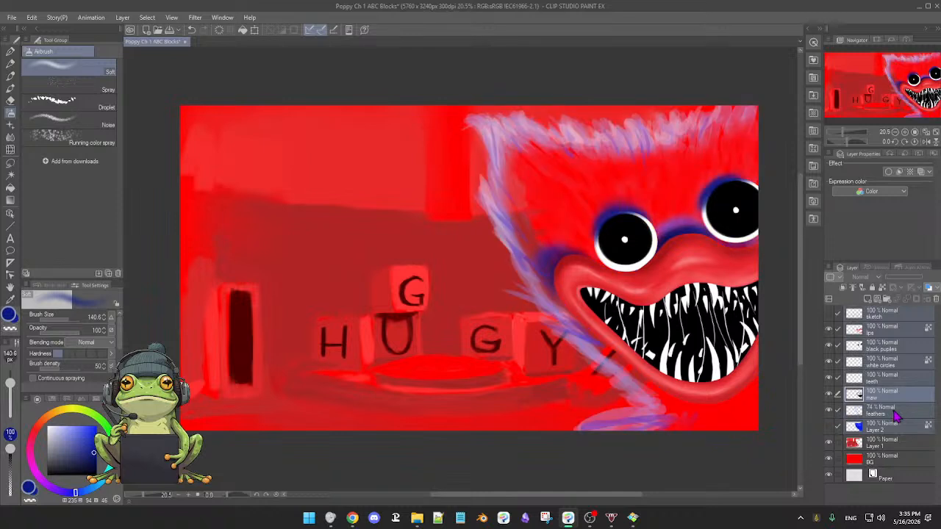
{"action": "left_click", "coordinate": [895, 416]}
{"action": "left_click", "coordinate": [829, 427]}
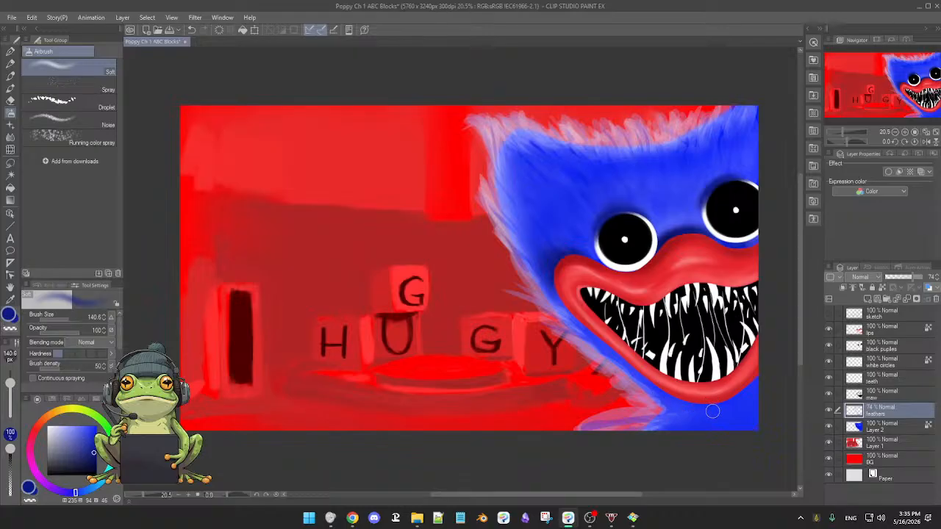
Switch to the 3rdCoffee Soft Oil brush at size 94.9 and show the sketch layer as a guide.
{"action": "key", "text": "b"}
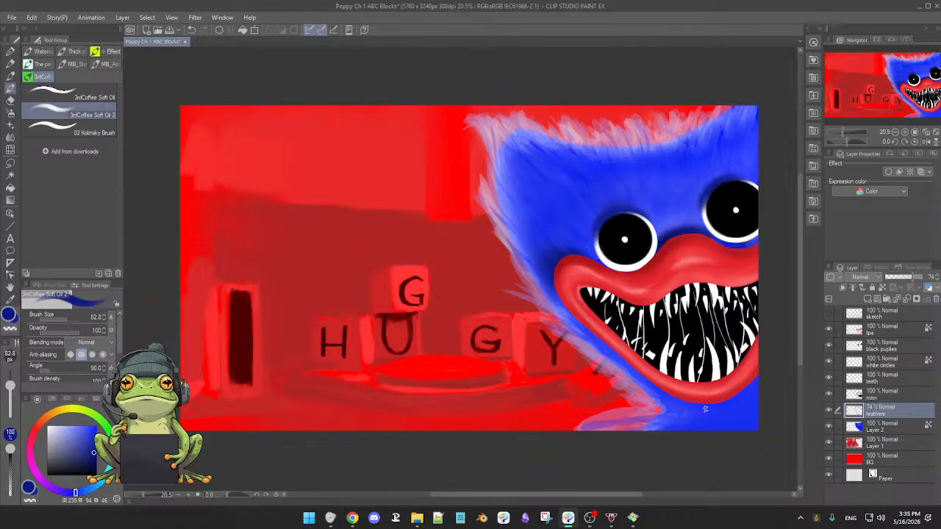
{"action": "left_click", "coordinate": [65, 99]}
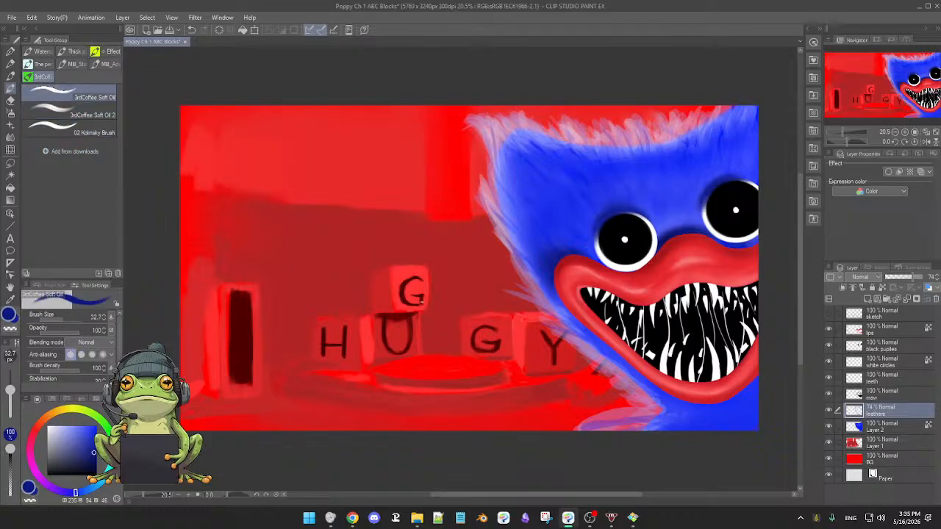
{"action": "left_click_drag", "start_coordinate": [692, 413], "coordinate": [694, 418]}
{"action": "left_click_drag", "start_coordinate": [398, 350], "coordinate": [434, 425]}
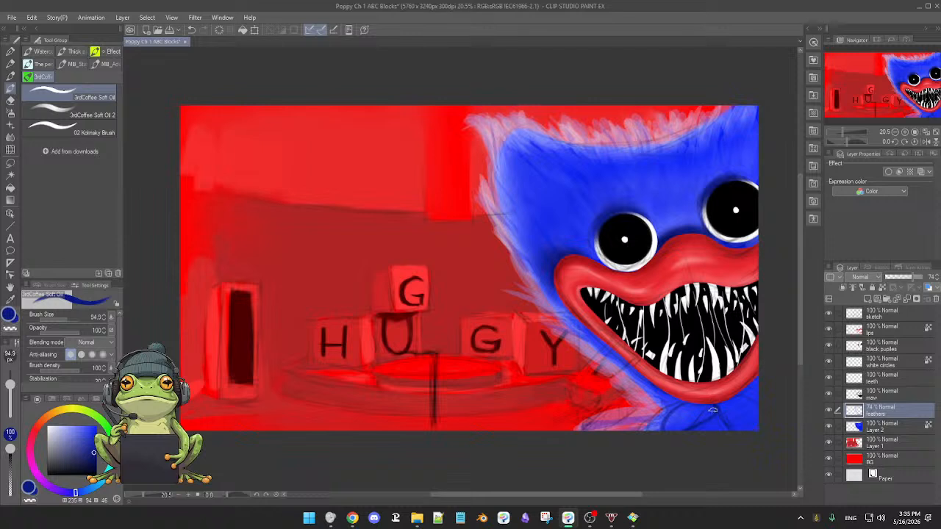
{"action": "left_click_drag", "start_coordinate": [676, 406], "coordinate": [708, 404]}
{"action": "left_click", "coordinate": [689, 478]}
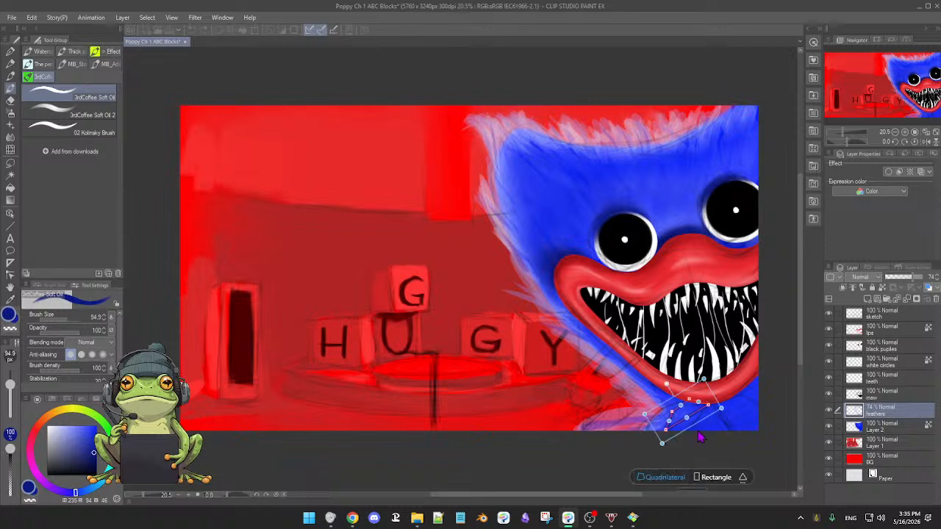
{"action": "left_click", "coordinate": [744, 485]}
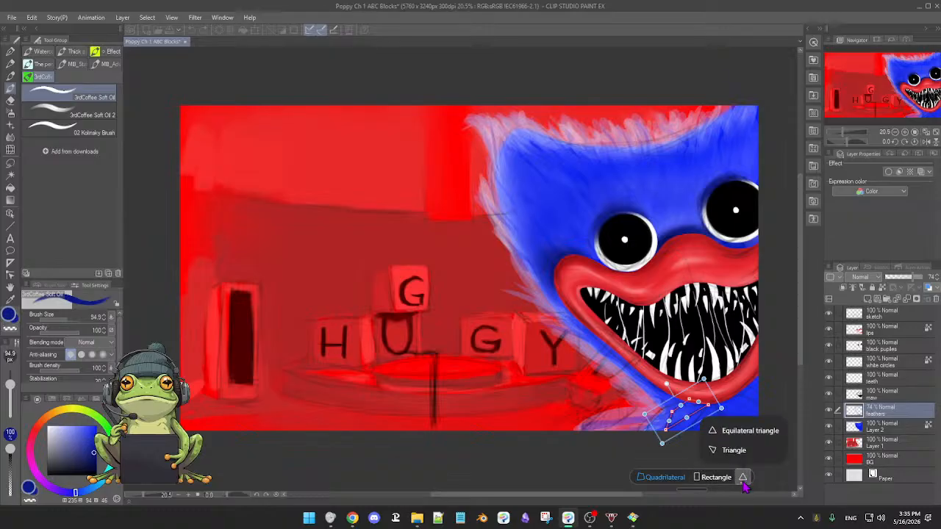
{"action": "left_click", "coordinate": [628, 456]}
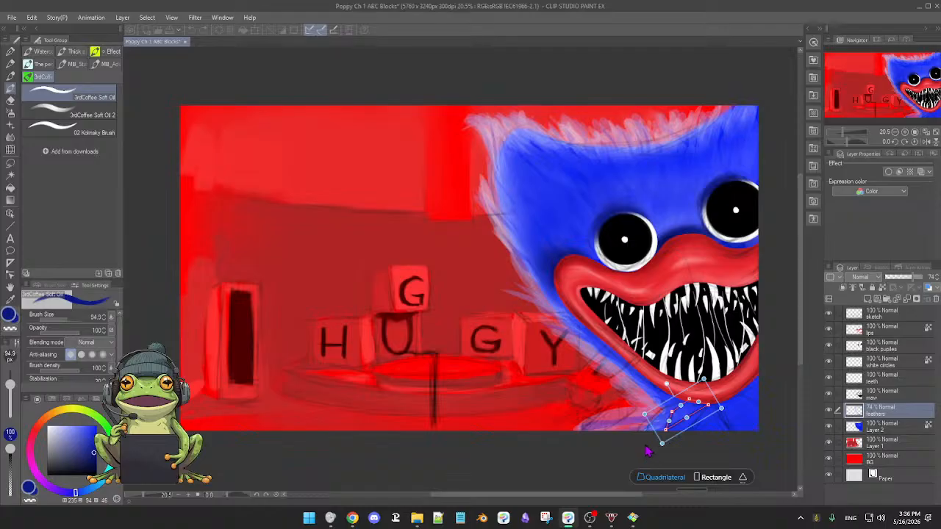
{"action": "left_click", "coordinate": [645, 446]}
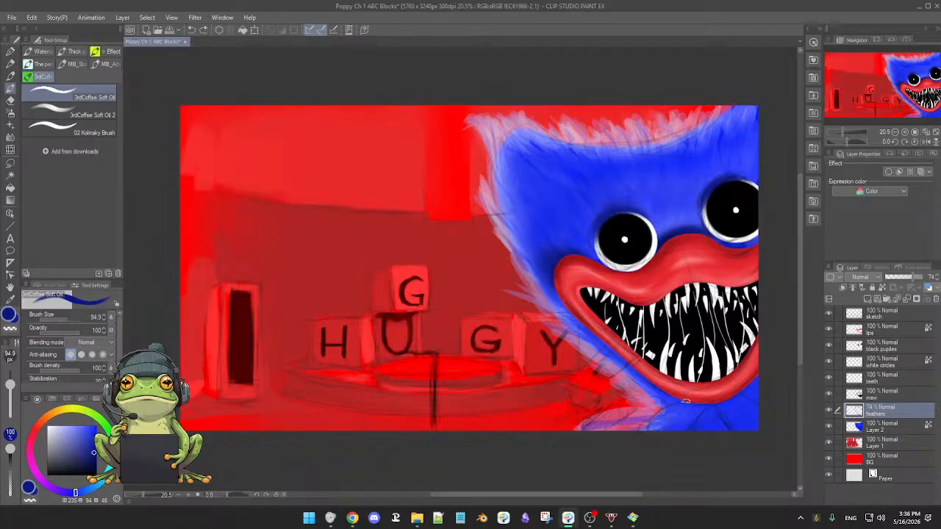
Outline a feather on the neck below the lips, convert it to a Continuous curve, and adjust its points past the canvas's lower edge.
{"action": "mouse_move", "coordinate": [685, 402]}
{"action": "left_mouse_down"}
{"action": "mouse_move", "coordinate": [642, 424]}
{"action": "mouse_move", "coordinate": [698, 426]}
{"action": "mouse_move", "coordinate": [709, 406]}
{"action": "left_mouse_up"}
{"action": "left_click", "coordinate": [684, 477]}
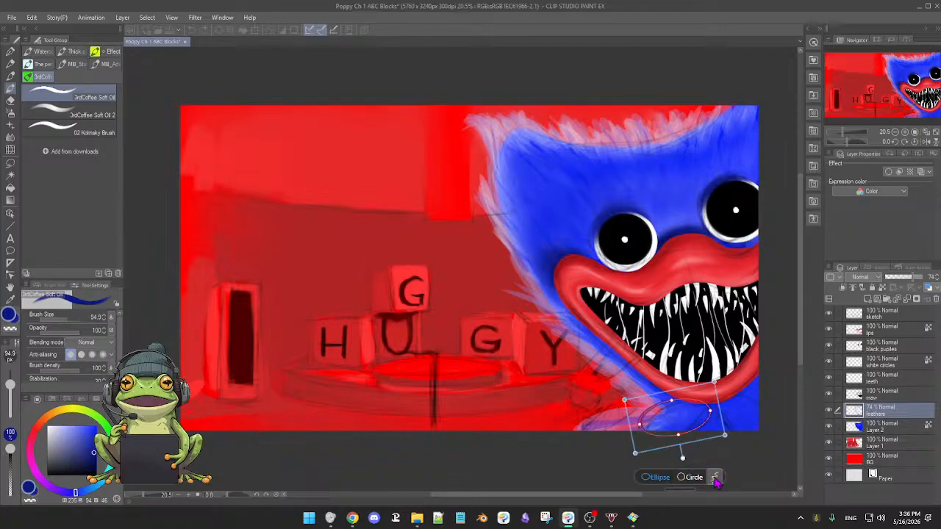
{"action": "left_click", "coordinate": [713, 477]}
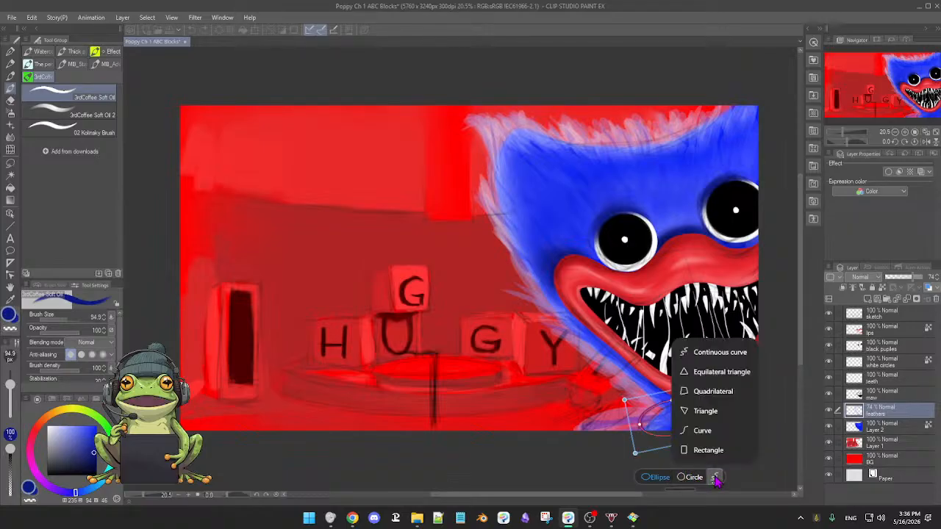
{"action": "left_click", "coordinate": [713, 354]}
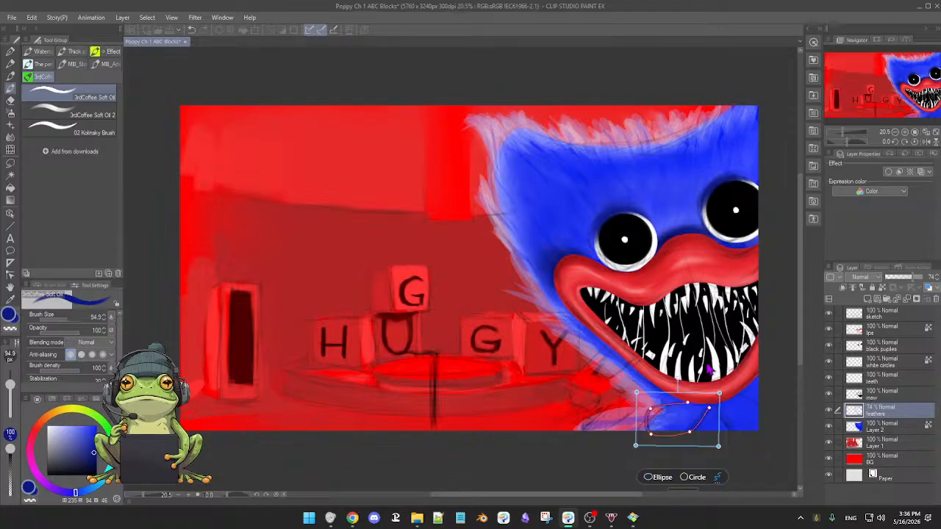
{"action": "mouse_move", "coordinate": [651, 410]}
{"action": "left_mouse_down"}
{"action": "mouse_move", "coordinate": [651, 443]}
{"action": "mouse_move", "coordinate": [689, 437]}
{"action": "mouse_move", "coordinate": [656, 411]}
{"action": "mouse_move", "coordinate": [690, 439]}
{"action": "mouse_move", "coordinate": [659, 413]}
{"action": "left_mouse_up"}
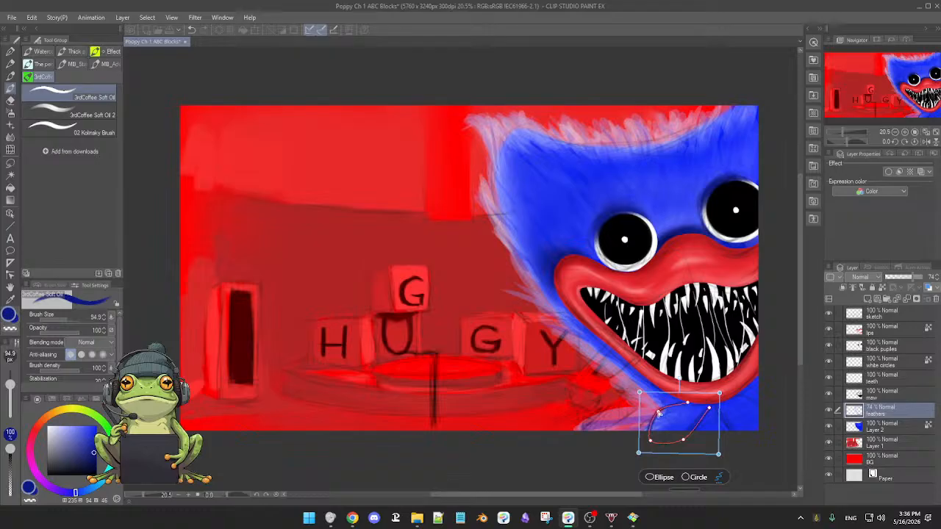
{"action": "left_click", "coordinate": [736, 453]}
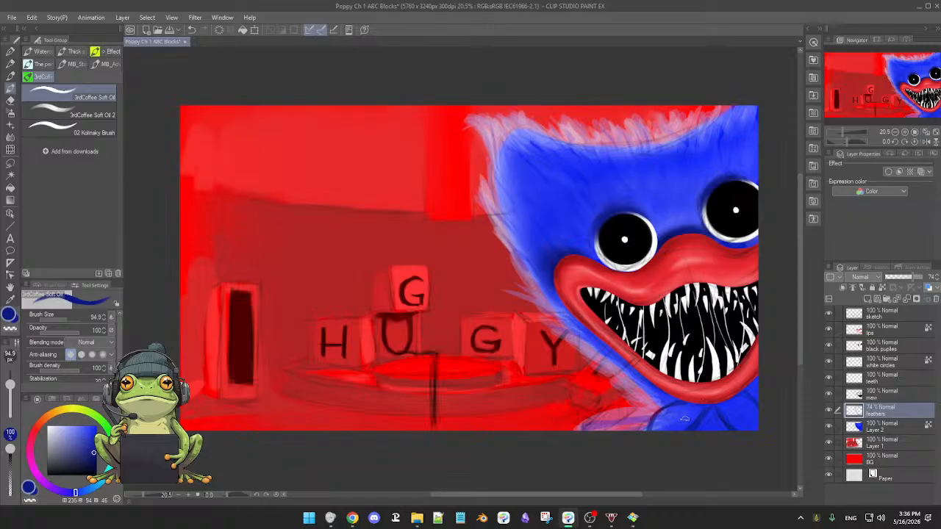
Paint blue feather strokes on the neck at brush size 76.4, continuing with a lighter blue.
{"action": "left_click_drag", "start_coordinate": [684, 418], "coordinate": [670, 410]}
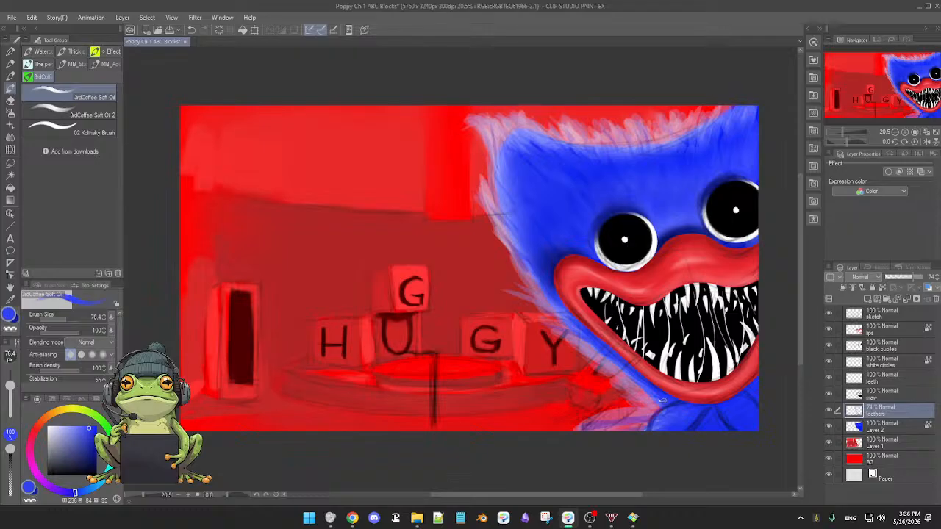
{"action": "left_click", "coordinate": [77, 427]}
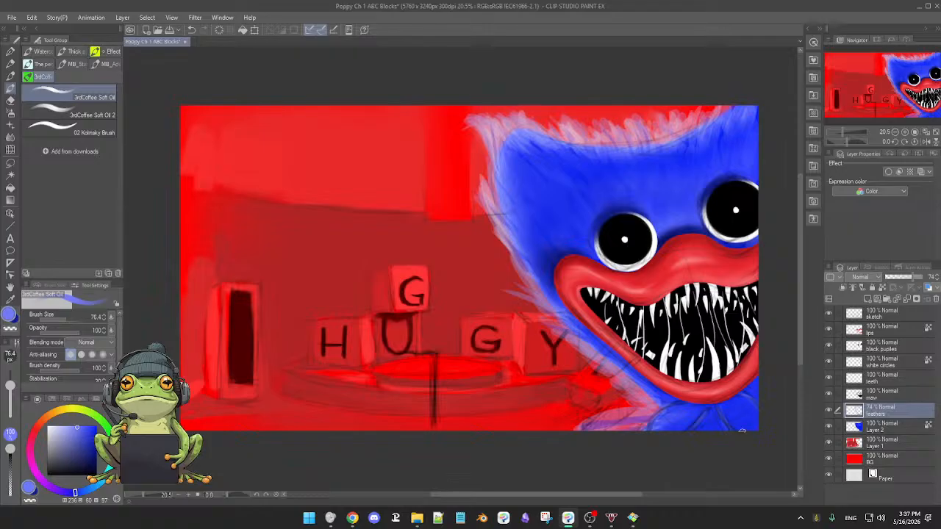
Hide the sketch layer and make Layer 2 the active layer.
{"action": "left_click", "coordinate": [828, 314]}
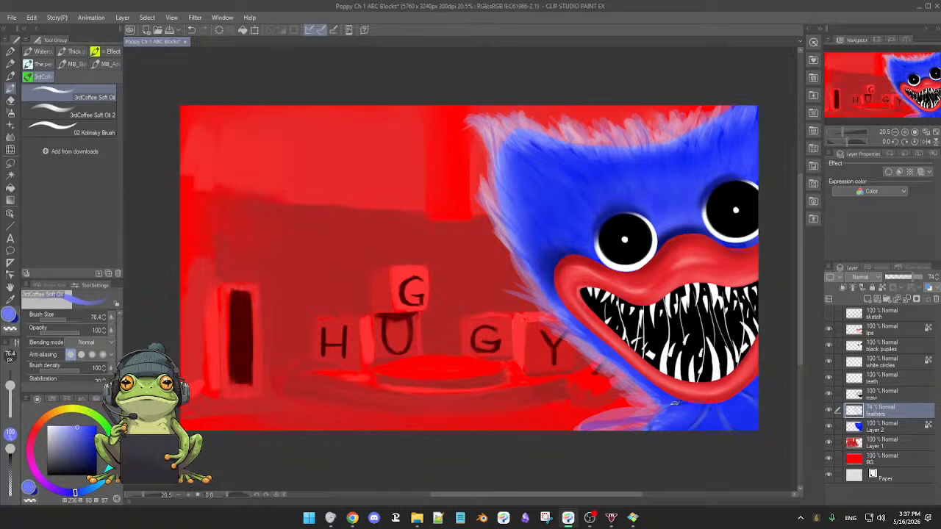
{"action": "left_click", "coordinate": [857, 431]}
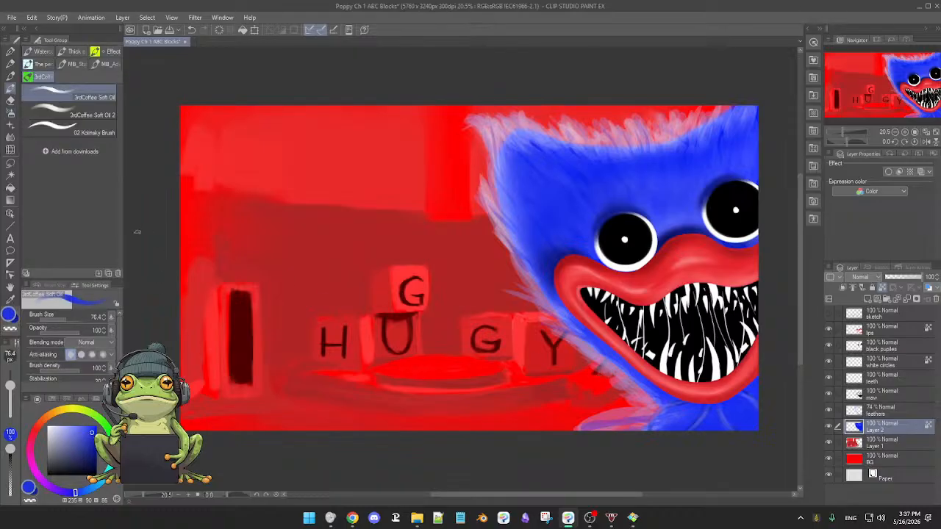
Shade the blue neck on Layer 2 below the lips using the Soft airbrush at size 140.6.
{"action": "key", "text": "b"}
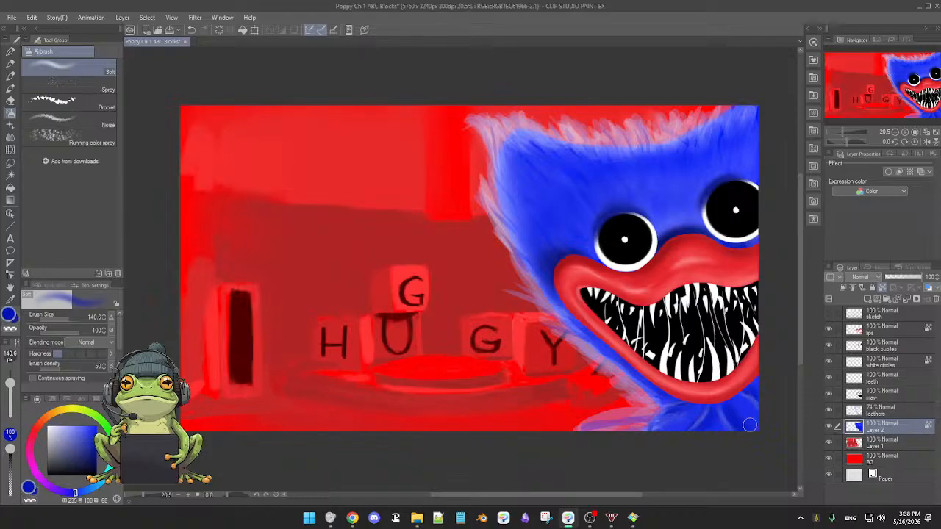
{"action": "scroll", "coordinate": [732, 372], "scroll_direction": "down", "scroll_amount": 3}
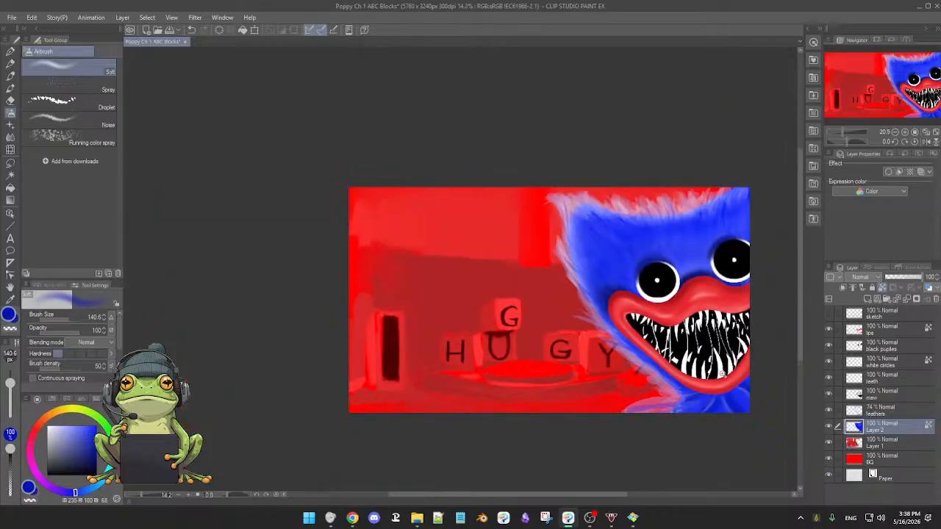
{"action": "scroll", "coordinate": [731, 369], "scroll_direction": "up", "scroll_amount": 1}
{"action": "left_click_drag", "start_coordinate": [731, 365], "coordinate": [679, 359]}
{"action": "scroll", "coordinate": [689, 368], "scroll_direction": "up", "scroll_amount": 1}
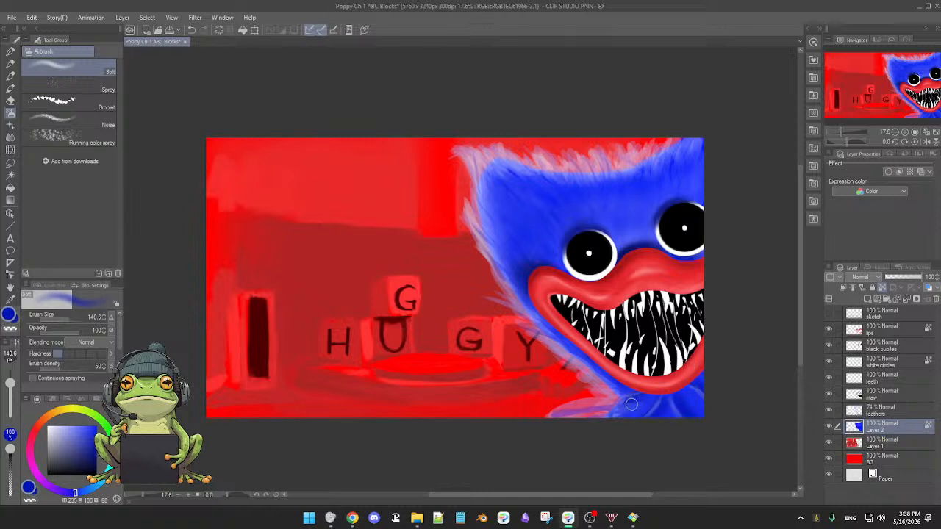
Switch to the 3rdCoffee Soft Oil 2 brush at size 104.3, sample the neck's blue, and unlock transparent pixels on Layer 2.
{"action": "key", "text": "b"}
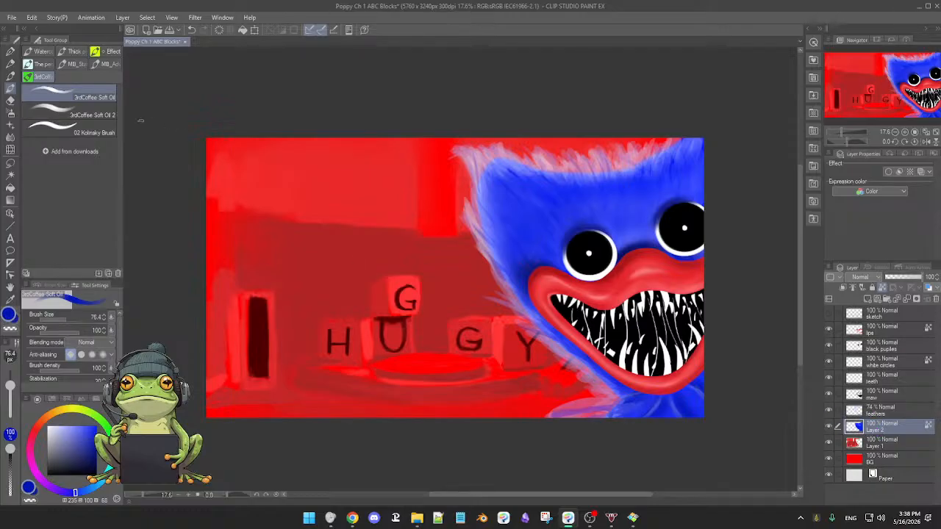
{"action": "left_click", "coordinate": [88, 113]}
{"action": "key", "text": "]"}
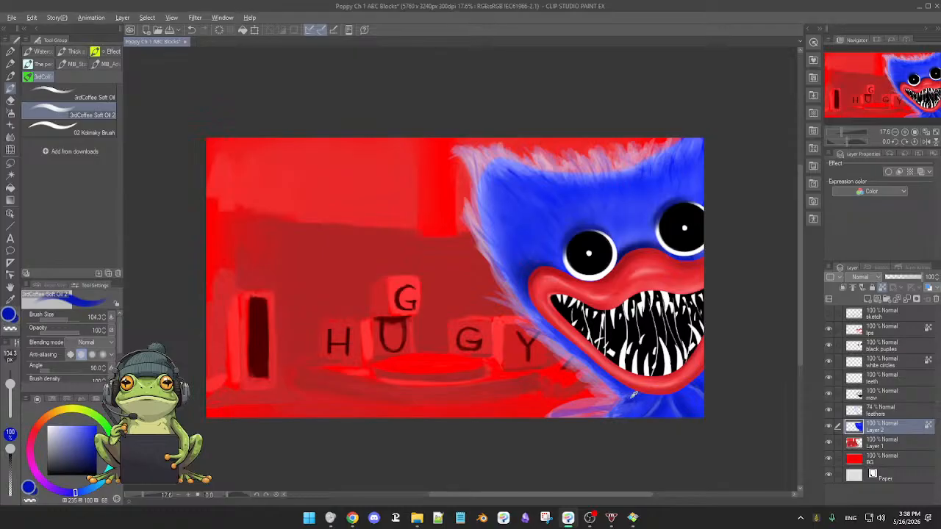
{"action": "left_click", "coordinate": [630, 401], "text": "alt"}
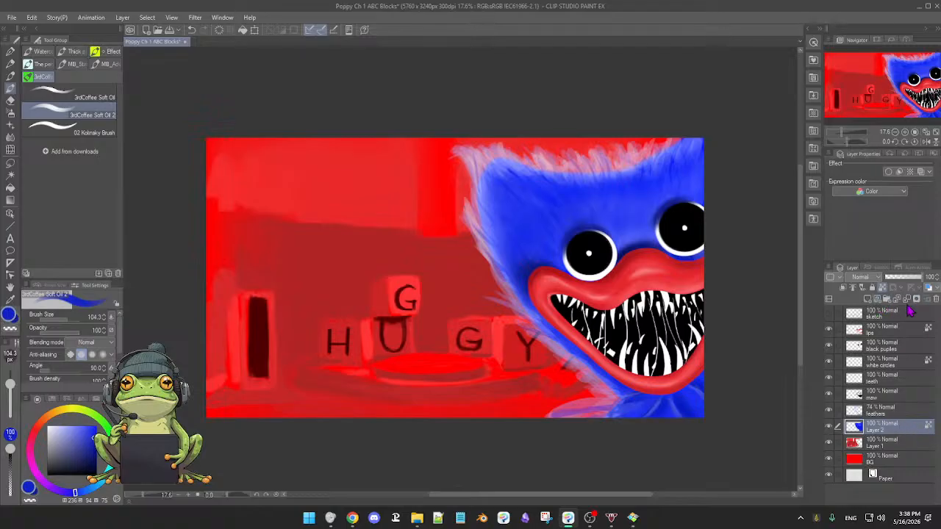
{"action": "left_click", "coordinate": [883, 287]}
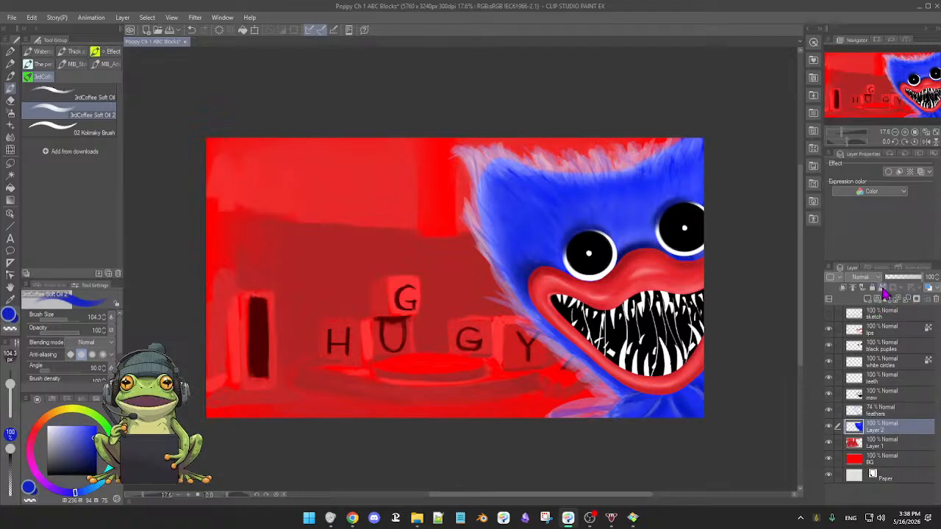
{"action": "scroll", "coordinate": [701, 382], "scroll_direction": "up", "scroll_amount": 2}
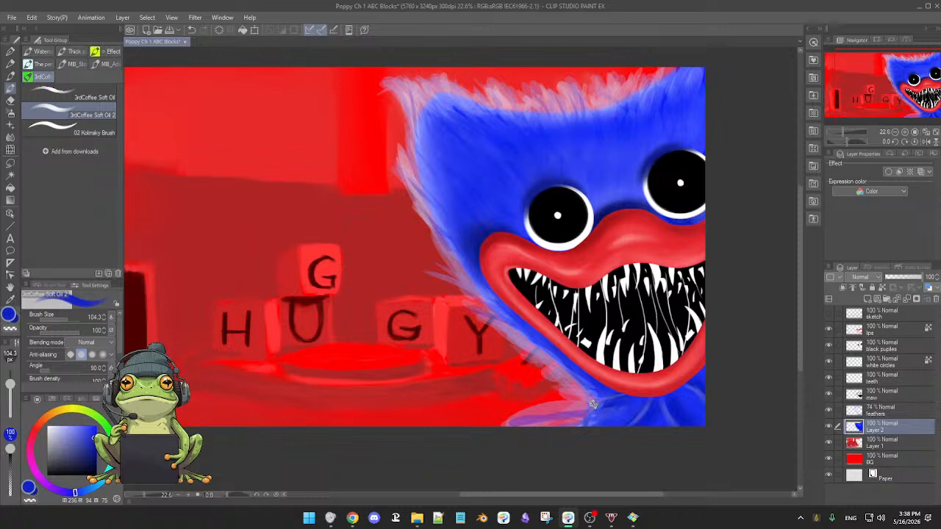
With the feathers layer temporarily hidden, repaint the neck's outer edge on Layer 2 in sampled blue at brush size 194.0.
{"action": "key", "text": "]"}
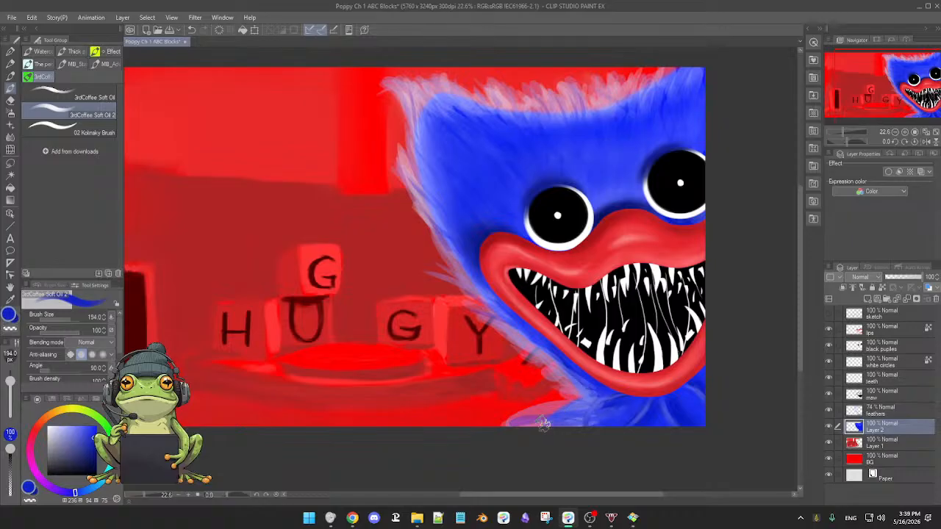
{"action": "left_click", "coordinate": [827, 411]}
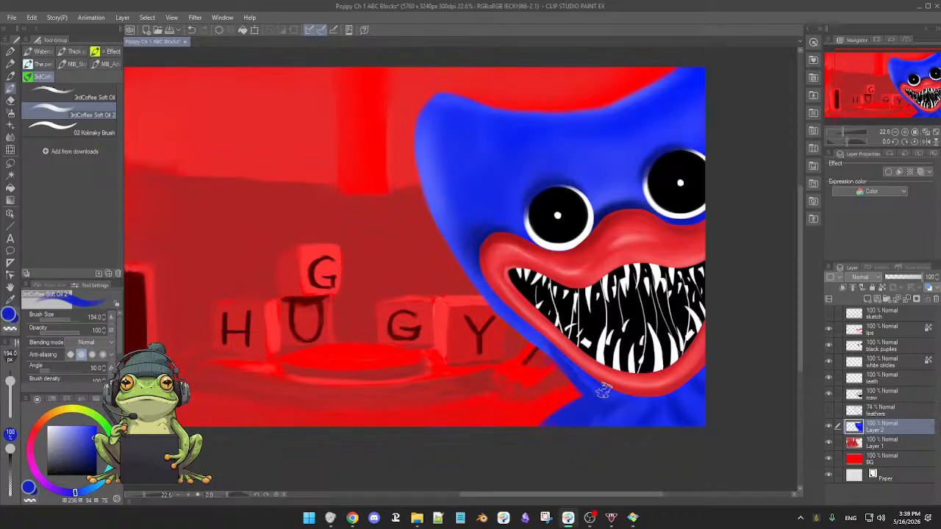
{"action": "left_click", "coordinate": [585, 379], "text": "alt"}
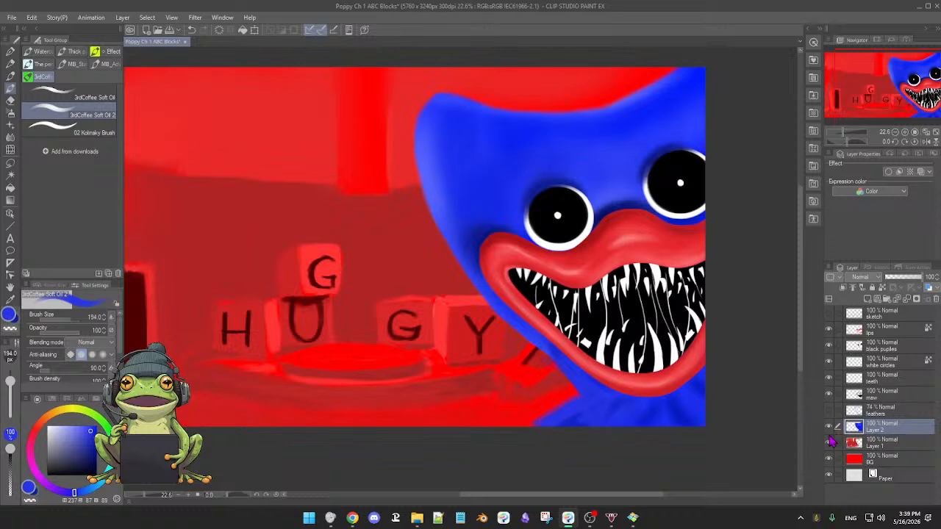
{"action": "left_click", "coordinate": [828, 410]}
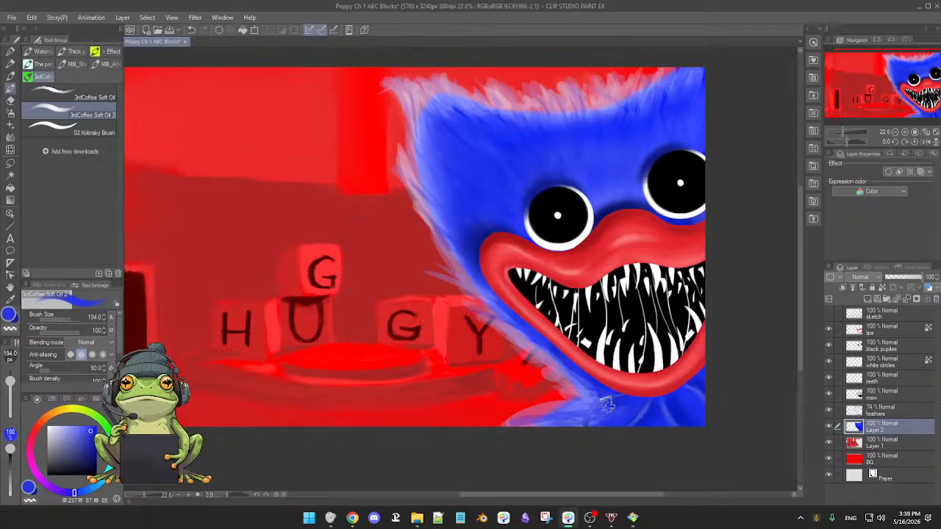
Paint pale blue strokes over the neck feathers on the feathers layer using the Turnip pen at size 184.2.
{"action": "left_click", "coordinate": [64, 425]}
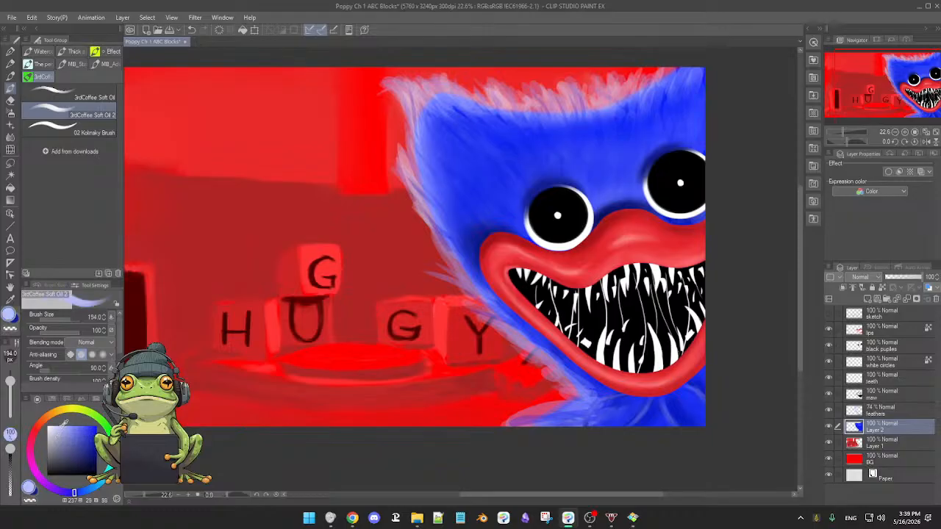
{"action": "left_click", "coordinate": [893, 410]}
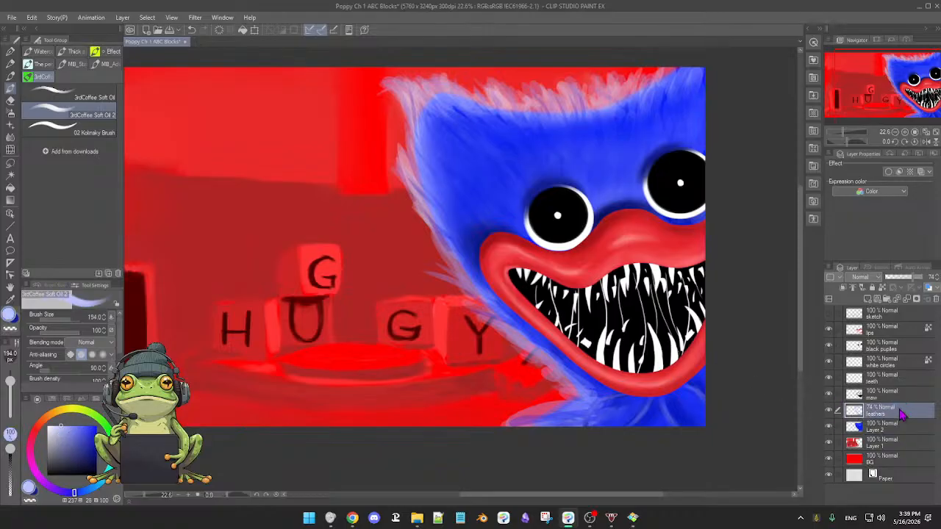
{"action": "left_click", "coordinate": [10, 54]}
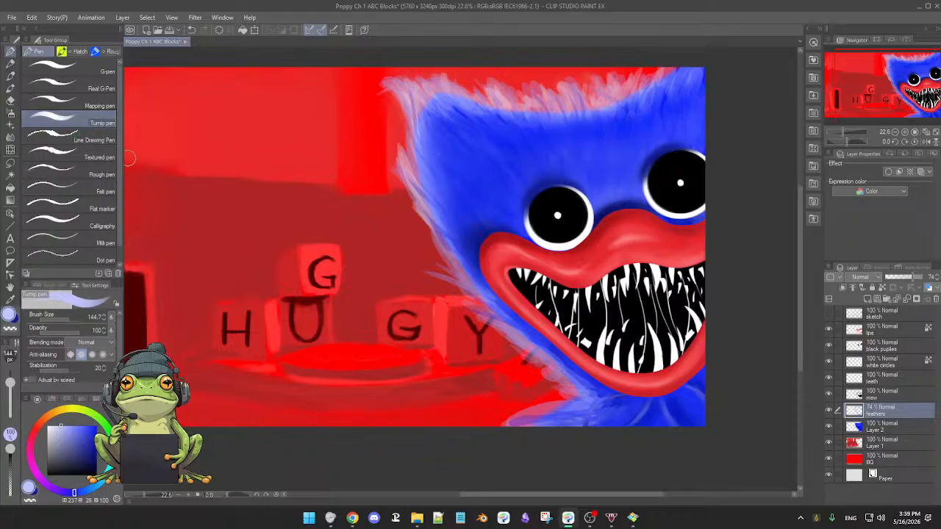
{"action": "key", "text": "bracketright"}
{"action": "key", "text": "bracketright"}
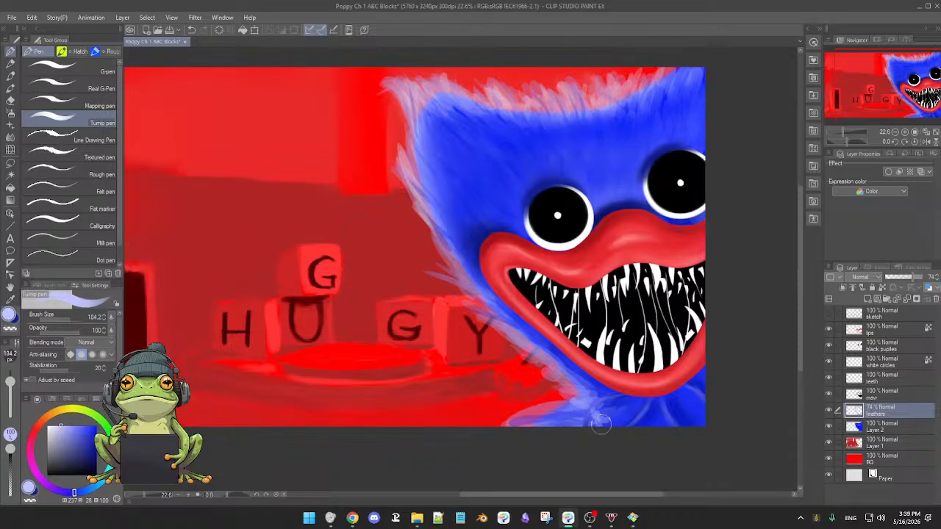
{"action": "left_click_drag", "start_coordinate": [579, 409], "coordinate": [555, 420]}
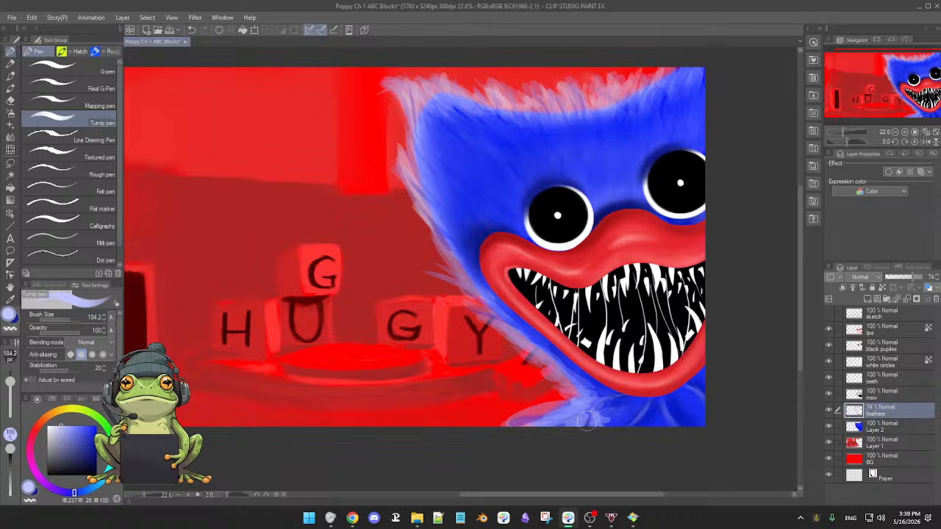
Choose a brighter blue with hue 219 and saturation 82, and softly tint the neck feathers using the Soft airbrush at size 140.6.
{"action": "scroll", "coordinate": [662, 416], "scroll_direction": "down", "scroll_amount": 3}
{"action": "scroll", "coordinate": [658, 416], "scroll_direction": "up", "scroll_amount": 3}
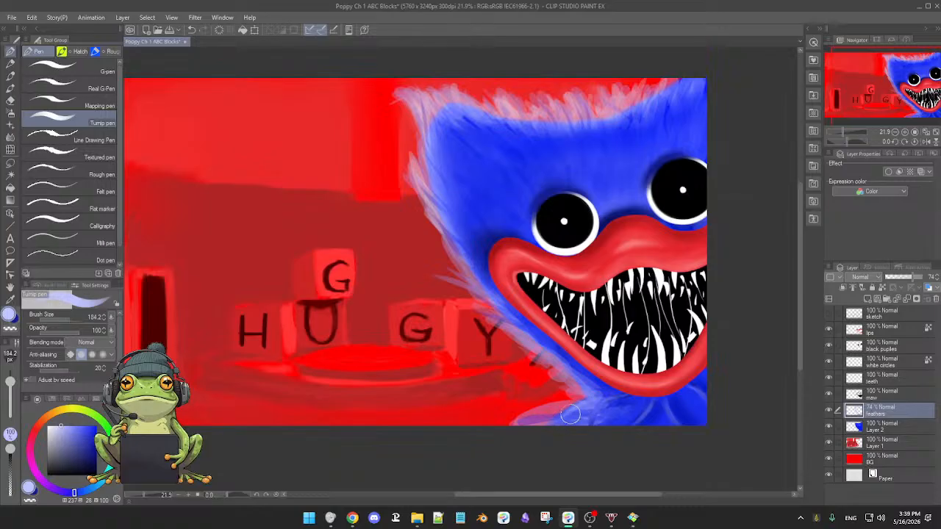
{"action": "left_click", "coordinate": [89, 424]}
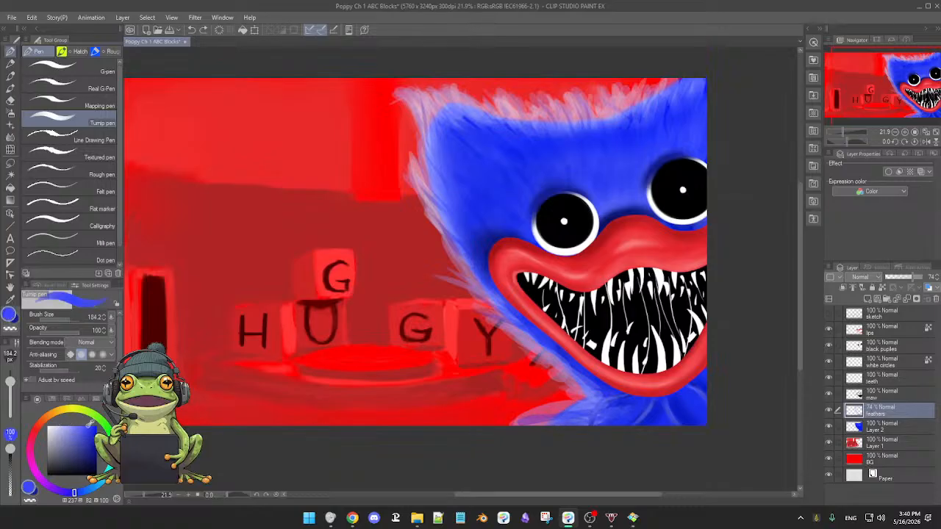
{"action": "left_click", "coordinate": [85, 491]}
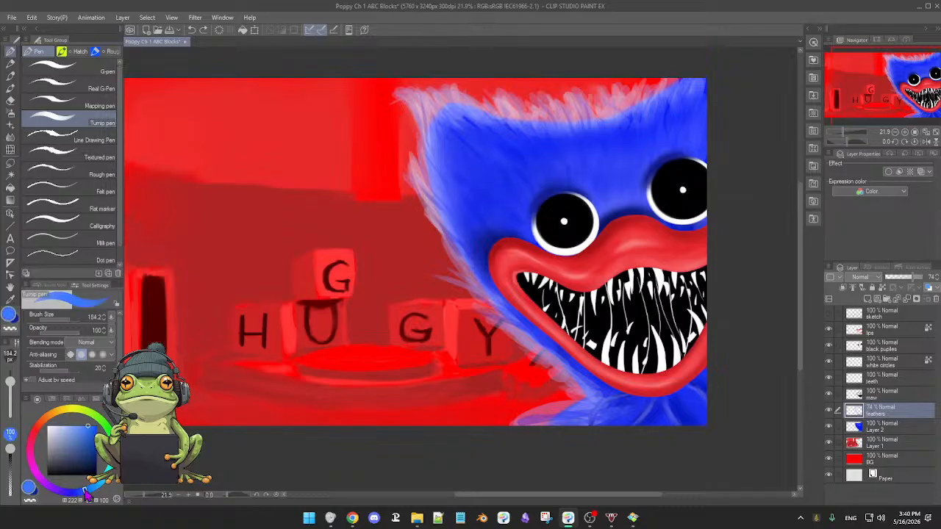
{"action": "left_click_drag", "start_coordinate": [85, 491], "coordinate": [87, 491]}
{"action": "key", "text": "b"}
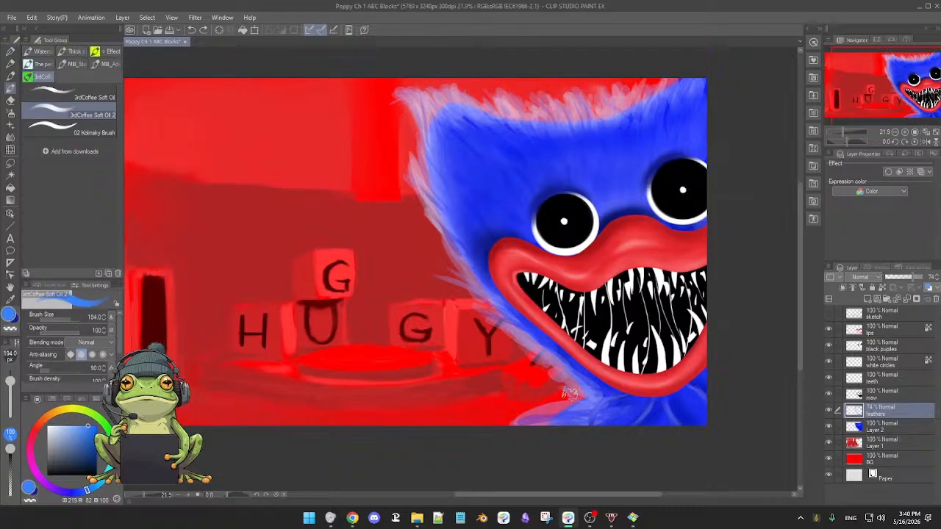
{"action": "key", "text": "b"}
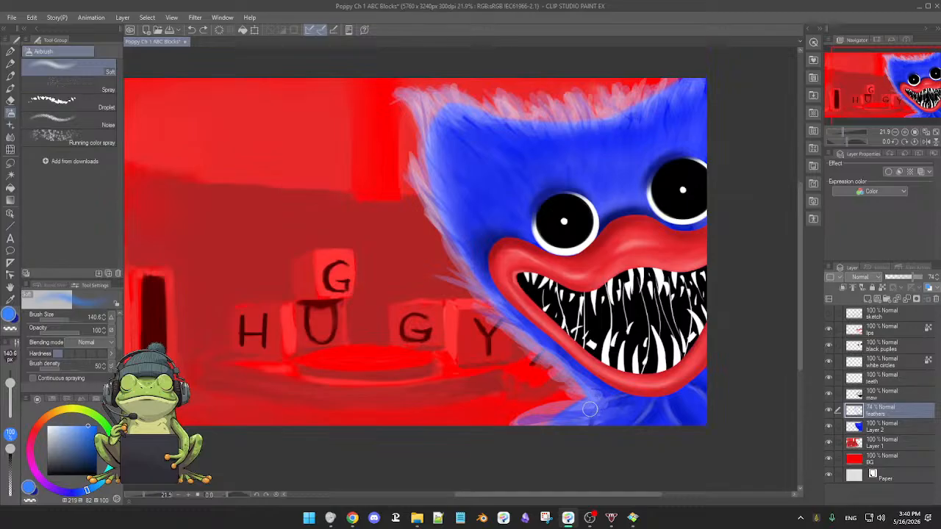
{"action": "left_click_drag", "start_coordinate": [588, 404], "coordinate": [570, 415]}
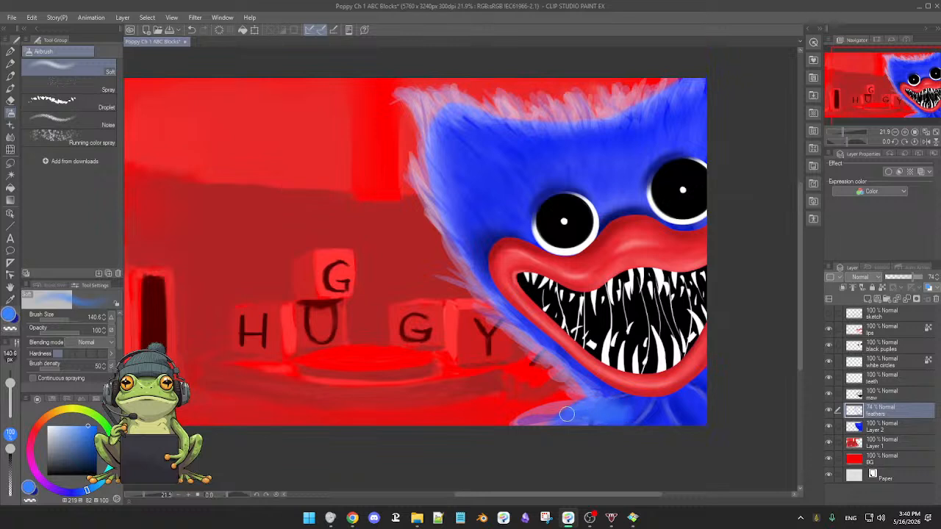
Shade between the neck feathers below the lips with sampled darker blue, reducing the Soft airbrush to size 61.6.
{"action": "left_click", "coordinate": [621, 406], "text": "alt"}
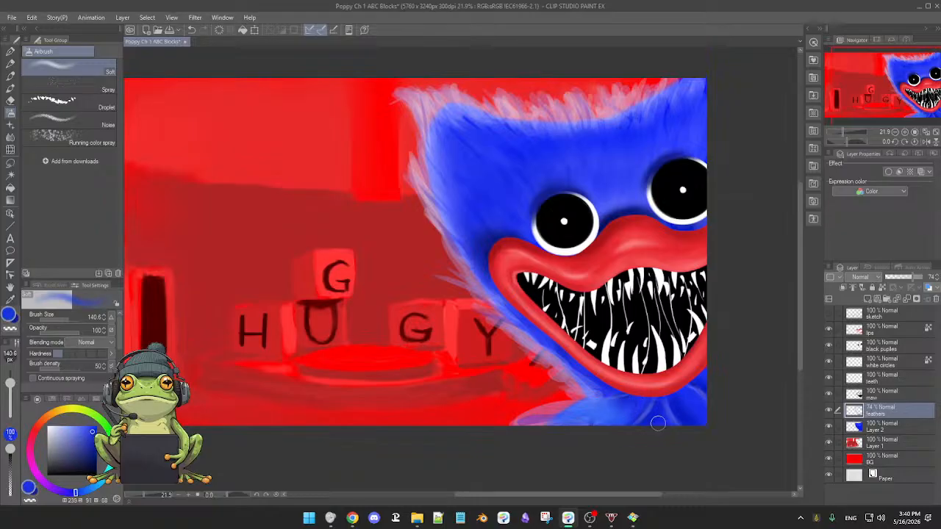
{"action": "left_click", "coordinate": [650, 414], "text": "alt"}
{"action": "left_click_drag", "start_coordinate": [650, 415], "coordinate": [650, 424]}
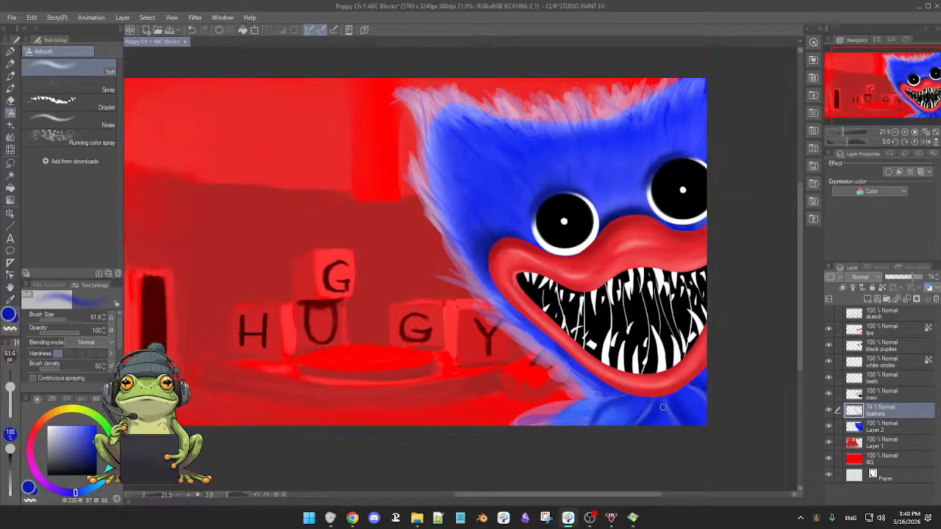
{"action": "scroll", "coordinate": [679, 412], "scroll_direction": "down", "scroll_amount": 2}
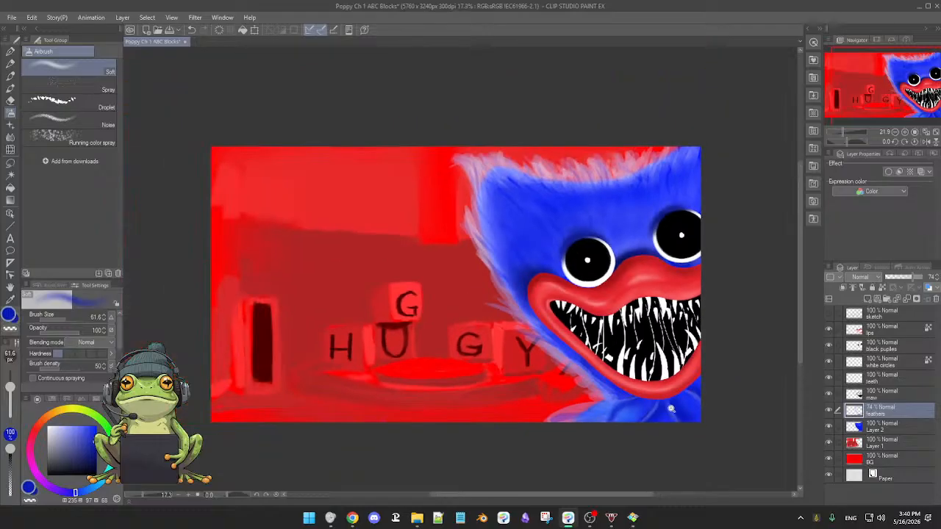
{"action": "scroll", "coordinate": [680, 412], "scroll_direction": "up", "scroll_amount": 3}
{"action": "left_click_drag", "start_coordinate": [670, 393], "coordinate": [668, 416]}
{"action": "scroll", "coordinate": [668, 416], "scroll_direction": "down", "scroll_amount": 1}
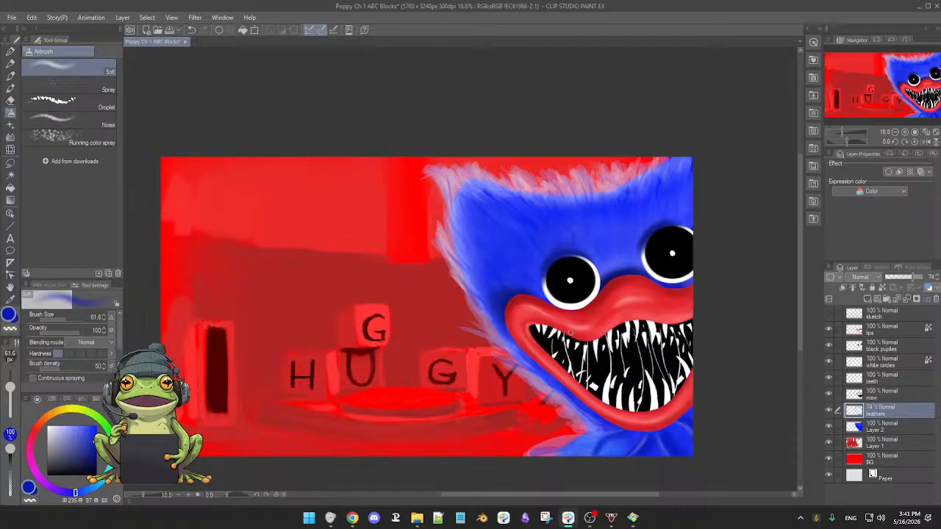
{"action": "scroll", "coordinate": [570, 333], "scroll_direction": "up", "scroll_amount": 2}
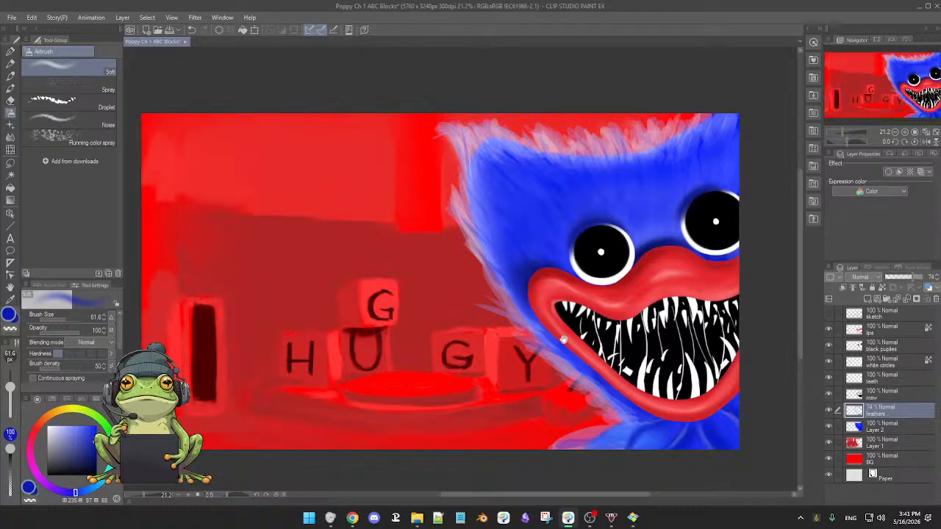
{"action": "scroll", "coordinate": [561, 340], "scroll_direction": "down", "scroll_amount": 2}
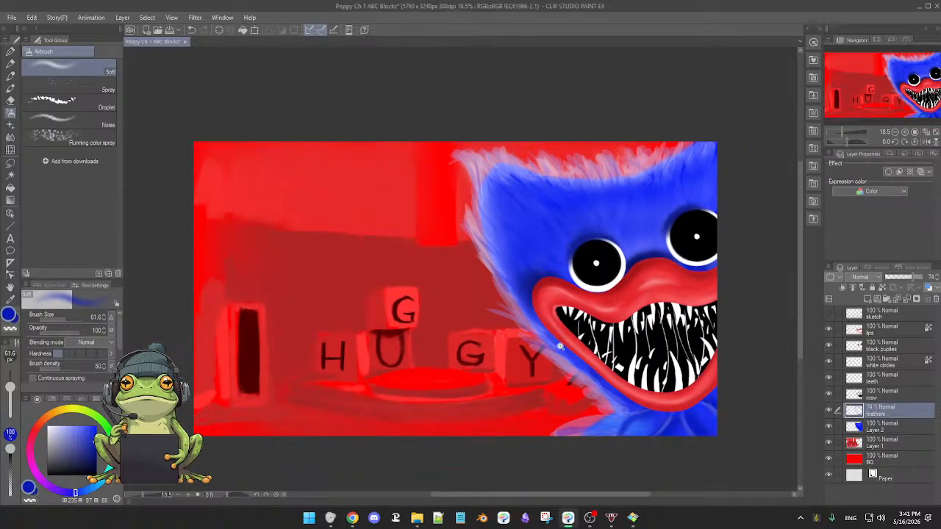
{"action": "left_click_drag", "start_coordinate": [555, 346], "coordinate": [566, 350]}
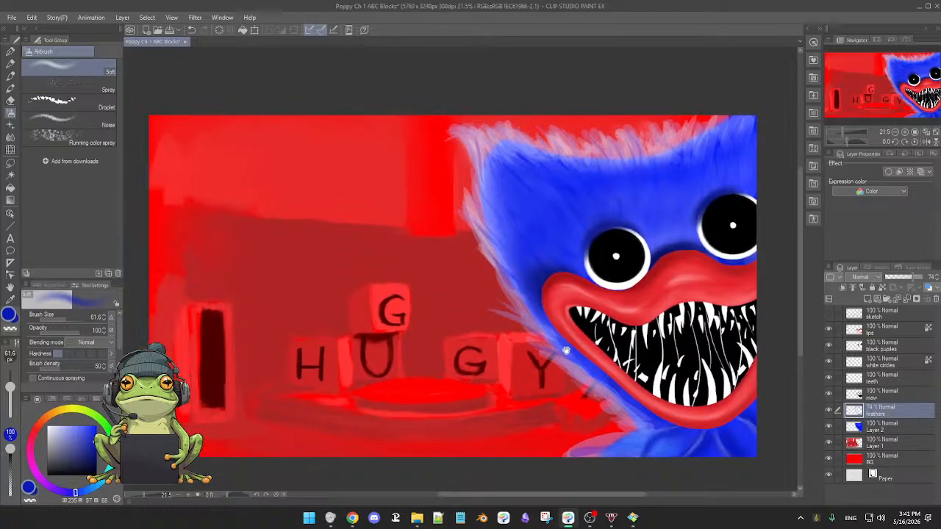
{"action": "scroll", "coordinate": [563, 347], "scroll_direction": "up", "scroll_amount": 1}
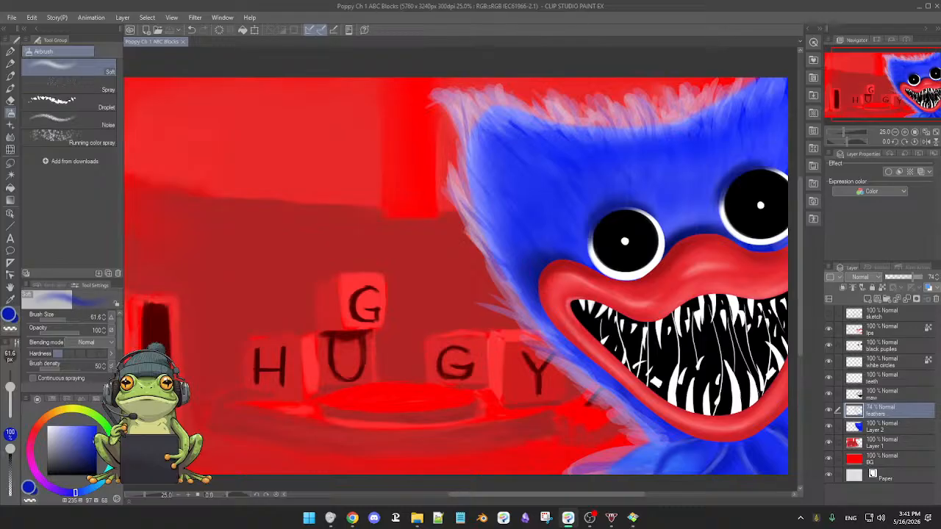
{"action": "key", "text": "alt+Tab"}
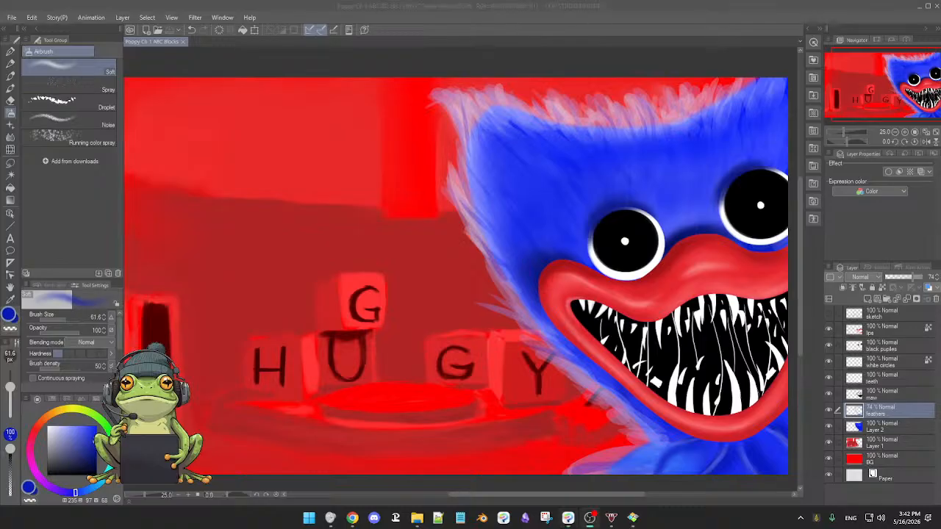